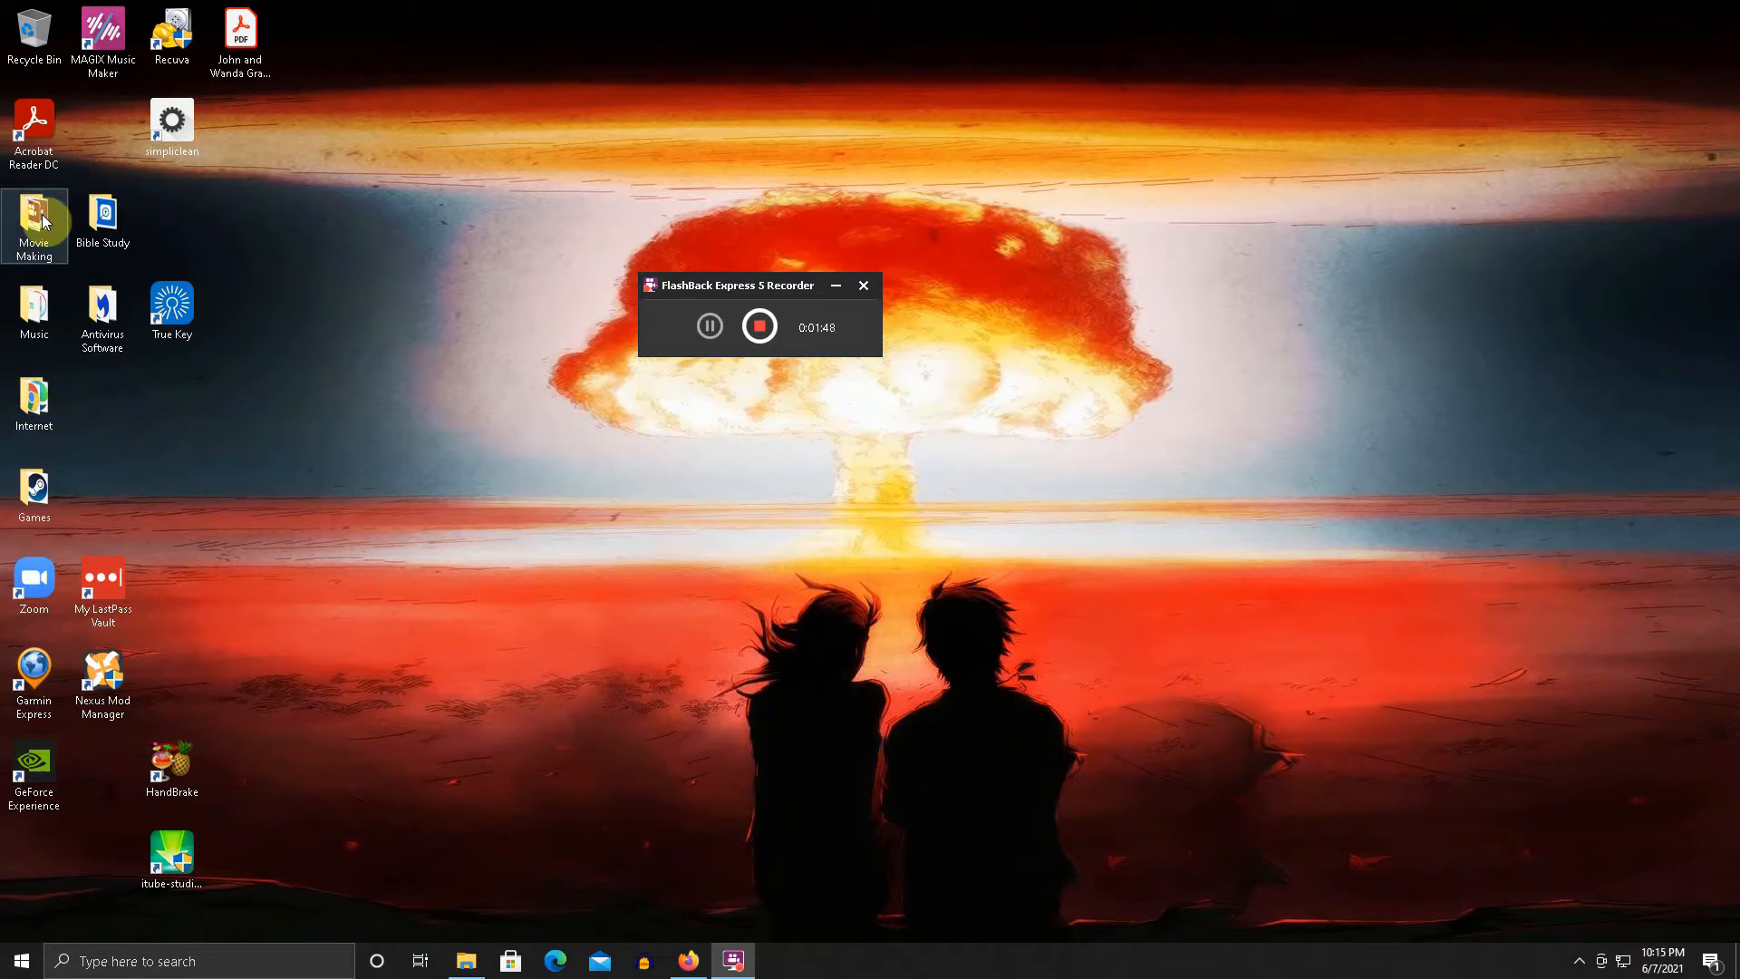
# - Open the Movie Making folder on the desktop
pyautogui.doubleClick(41, 214)
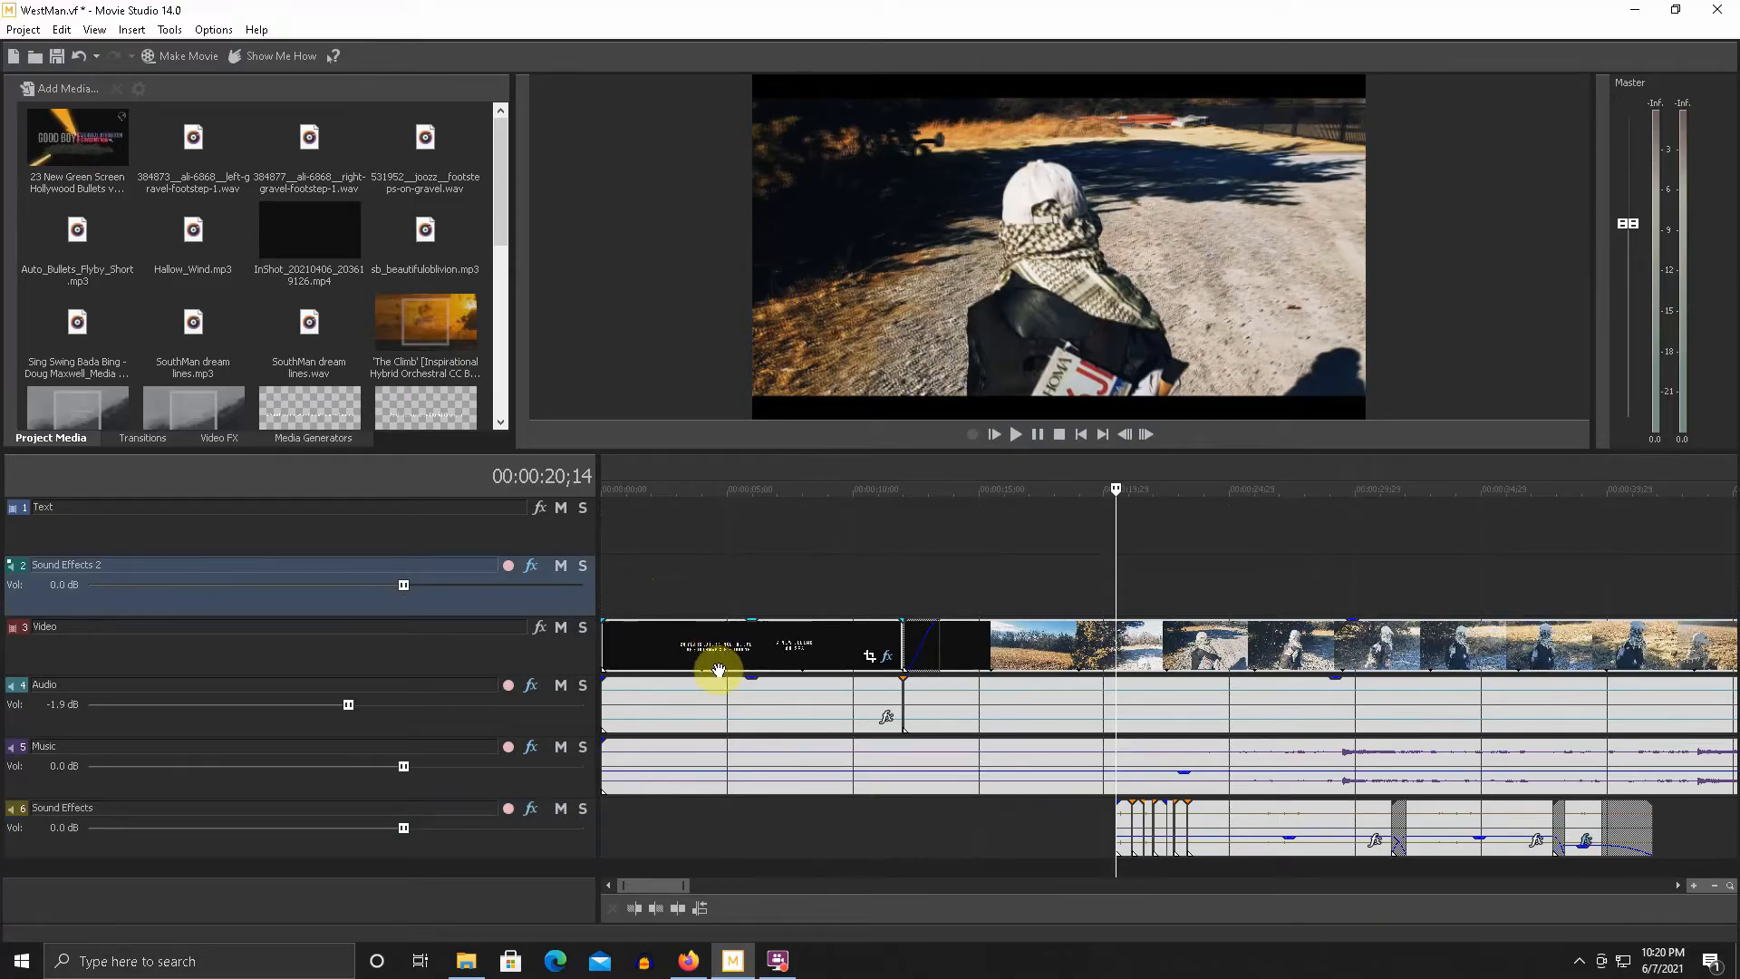
# - Play the WESTMAN title from about 00:00:08;21 and move the playhead to 00:00:19;12
pyautogui.scroll(-2, 719, 671)
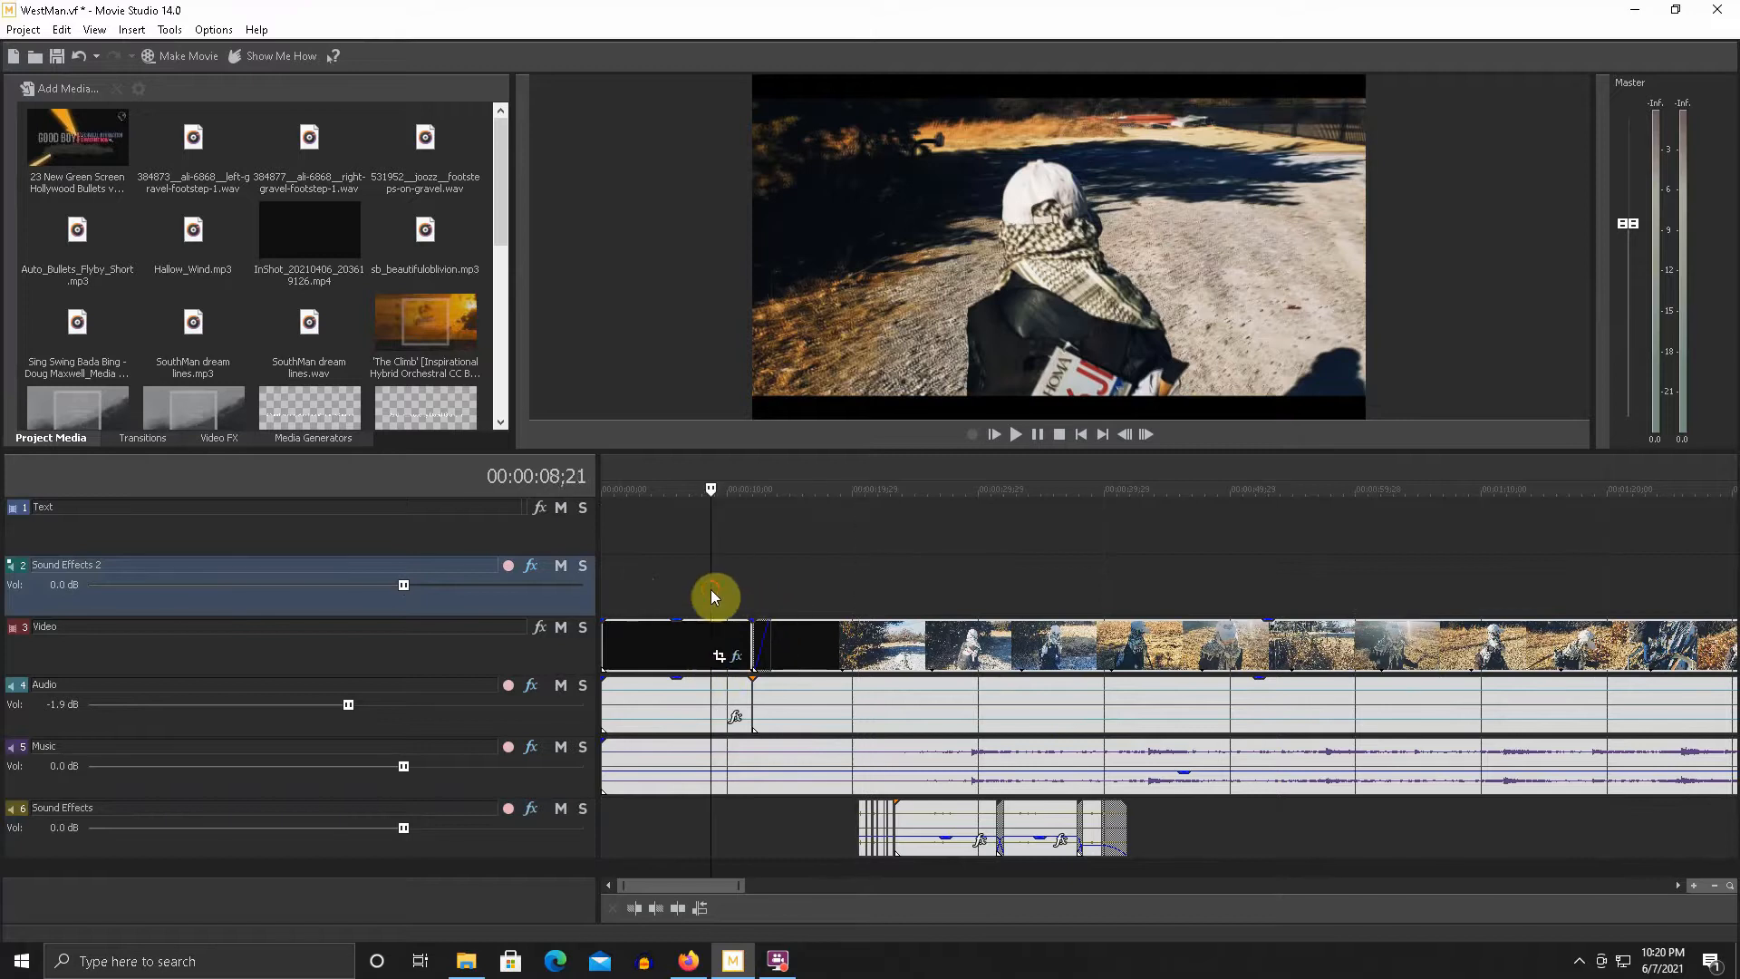
pyautogui.click(711, 589)
pyautogui.press('space')
pyautogui.scroll(1, 750, 658)
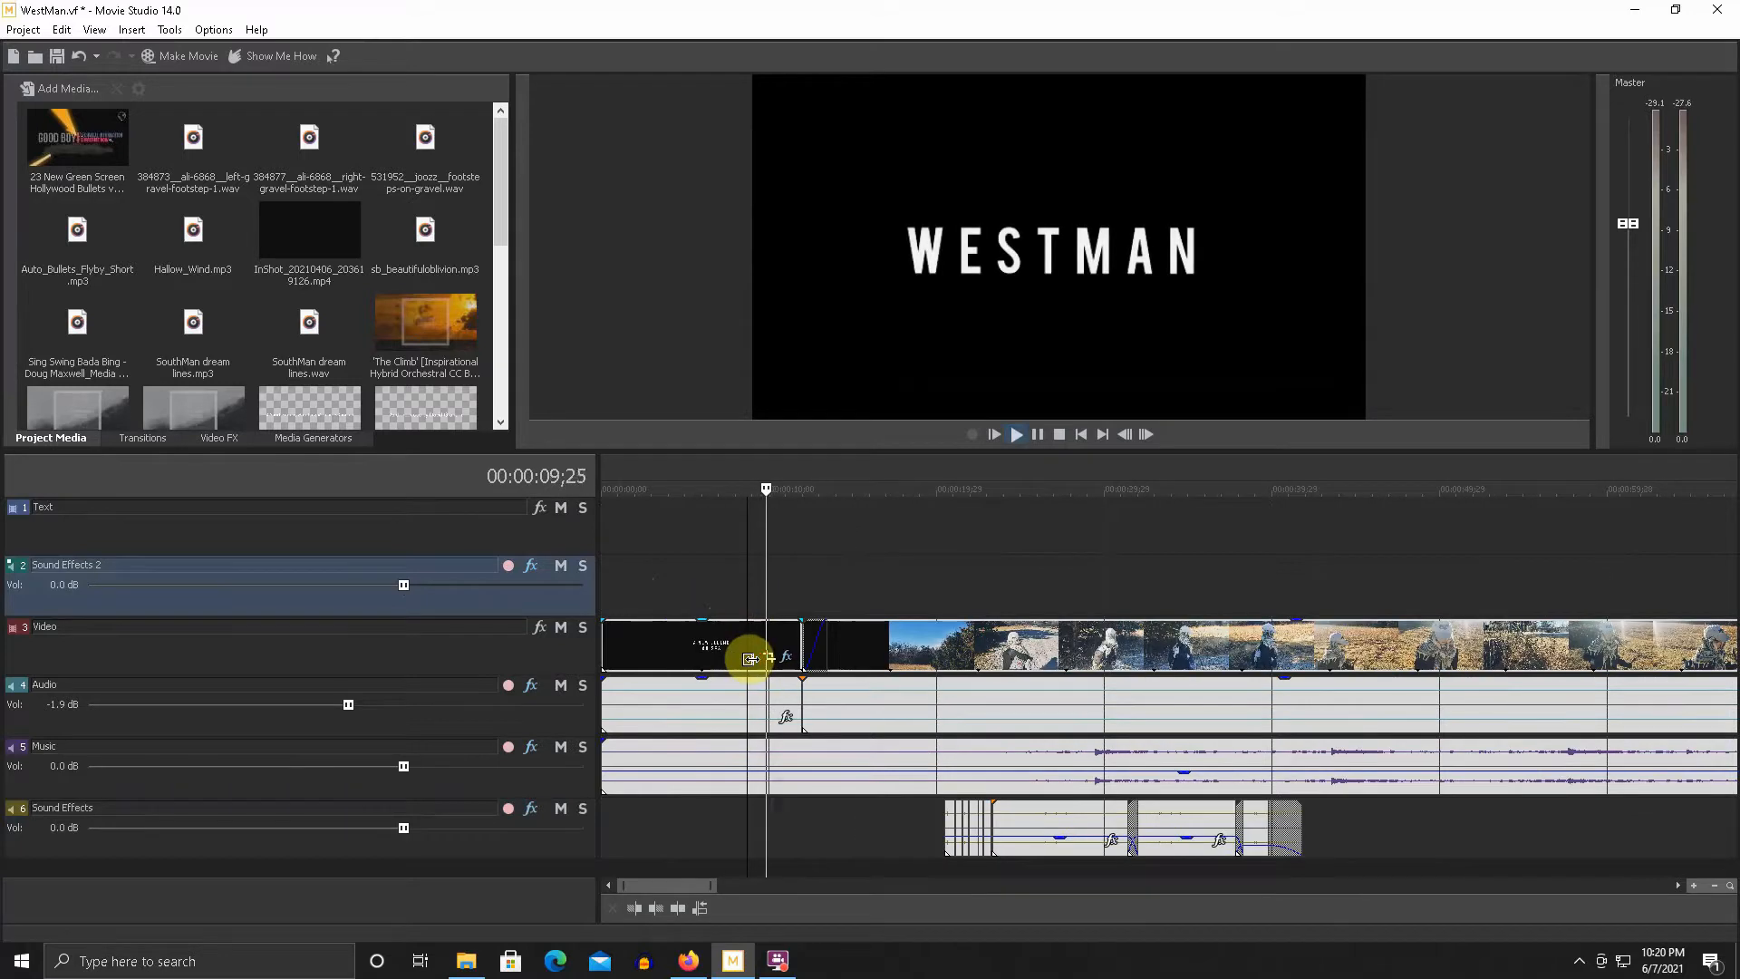
pyautogui.press('space')
pyautogui.click(925, 580)
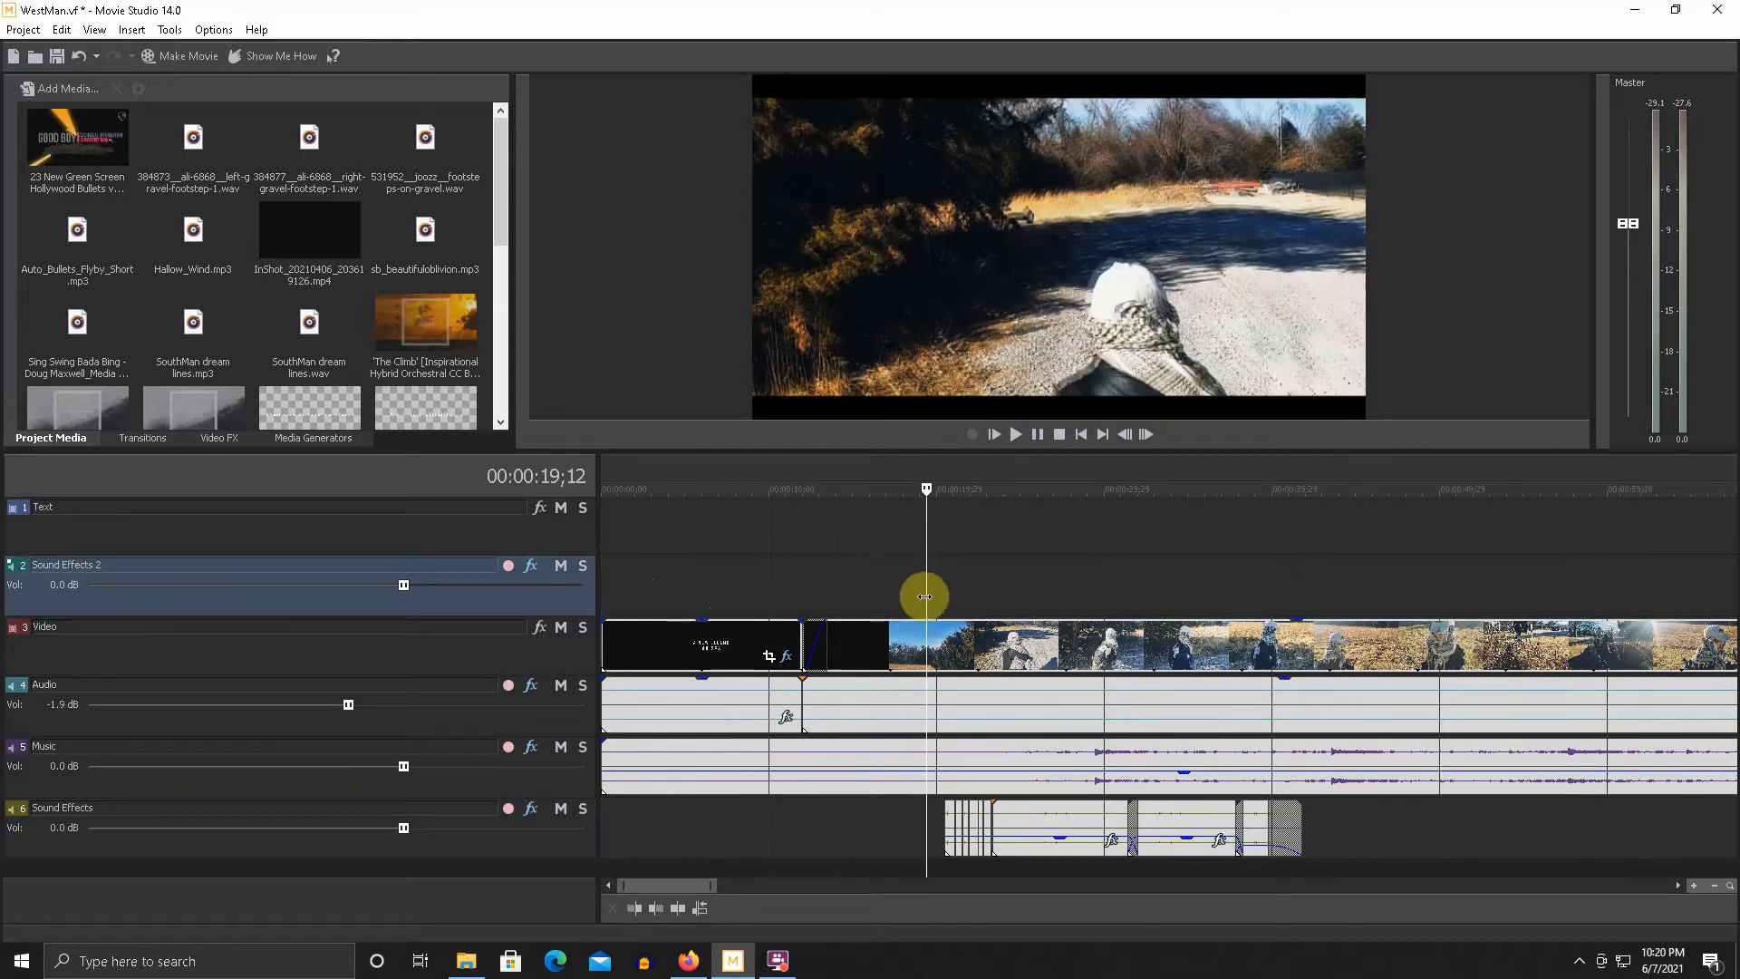
# - Mute the Music track and briefly play the opening title section
pyautogui.click(561, 747)
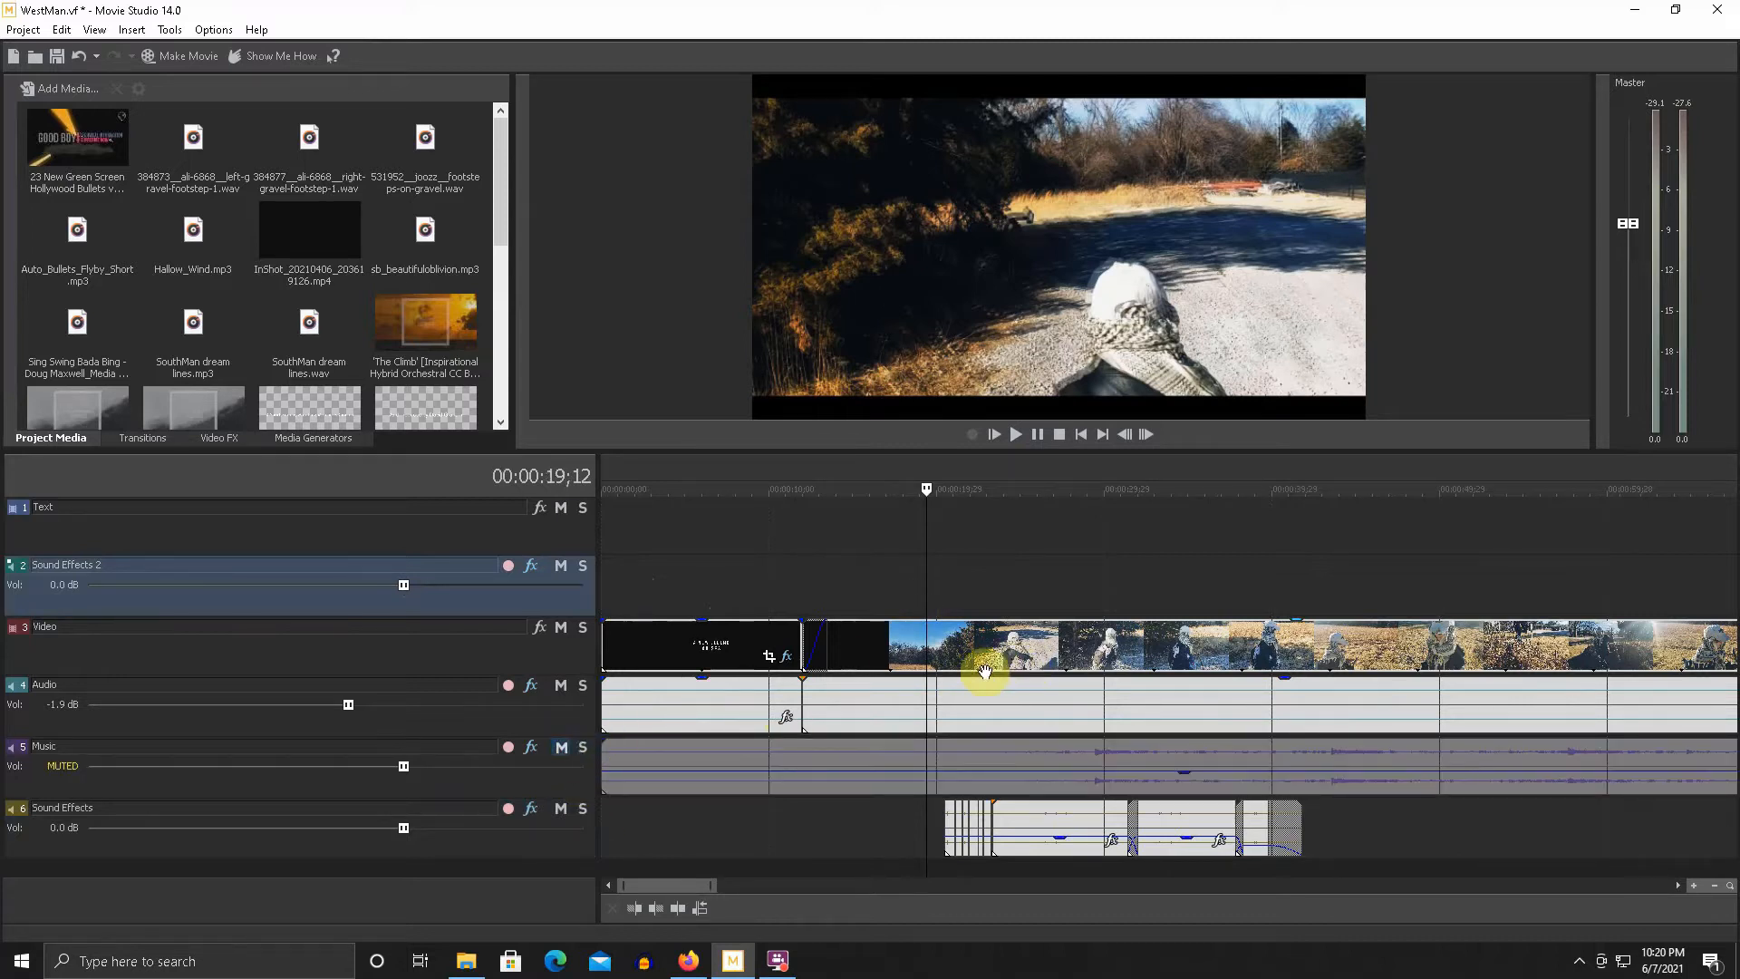
pyautogui.scroll(-2, 807, 684)
pyautogui.click(664, 589)
pyautogui.scroll(2, 754, 629)
pyautogui.press('space')
pyautogui.press('space')
# - Play the walking footage from just before the Sound Effects clips and slightly reduce the video preview's height
pyautogui.click(922, 573)
pyautogui.scroll(1, 938, 607)
pyautogui.press('space')
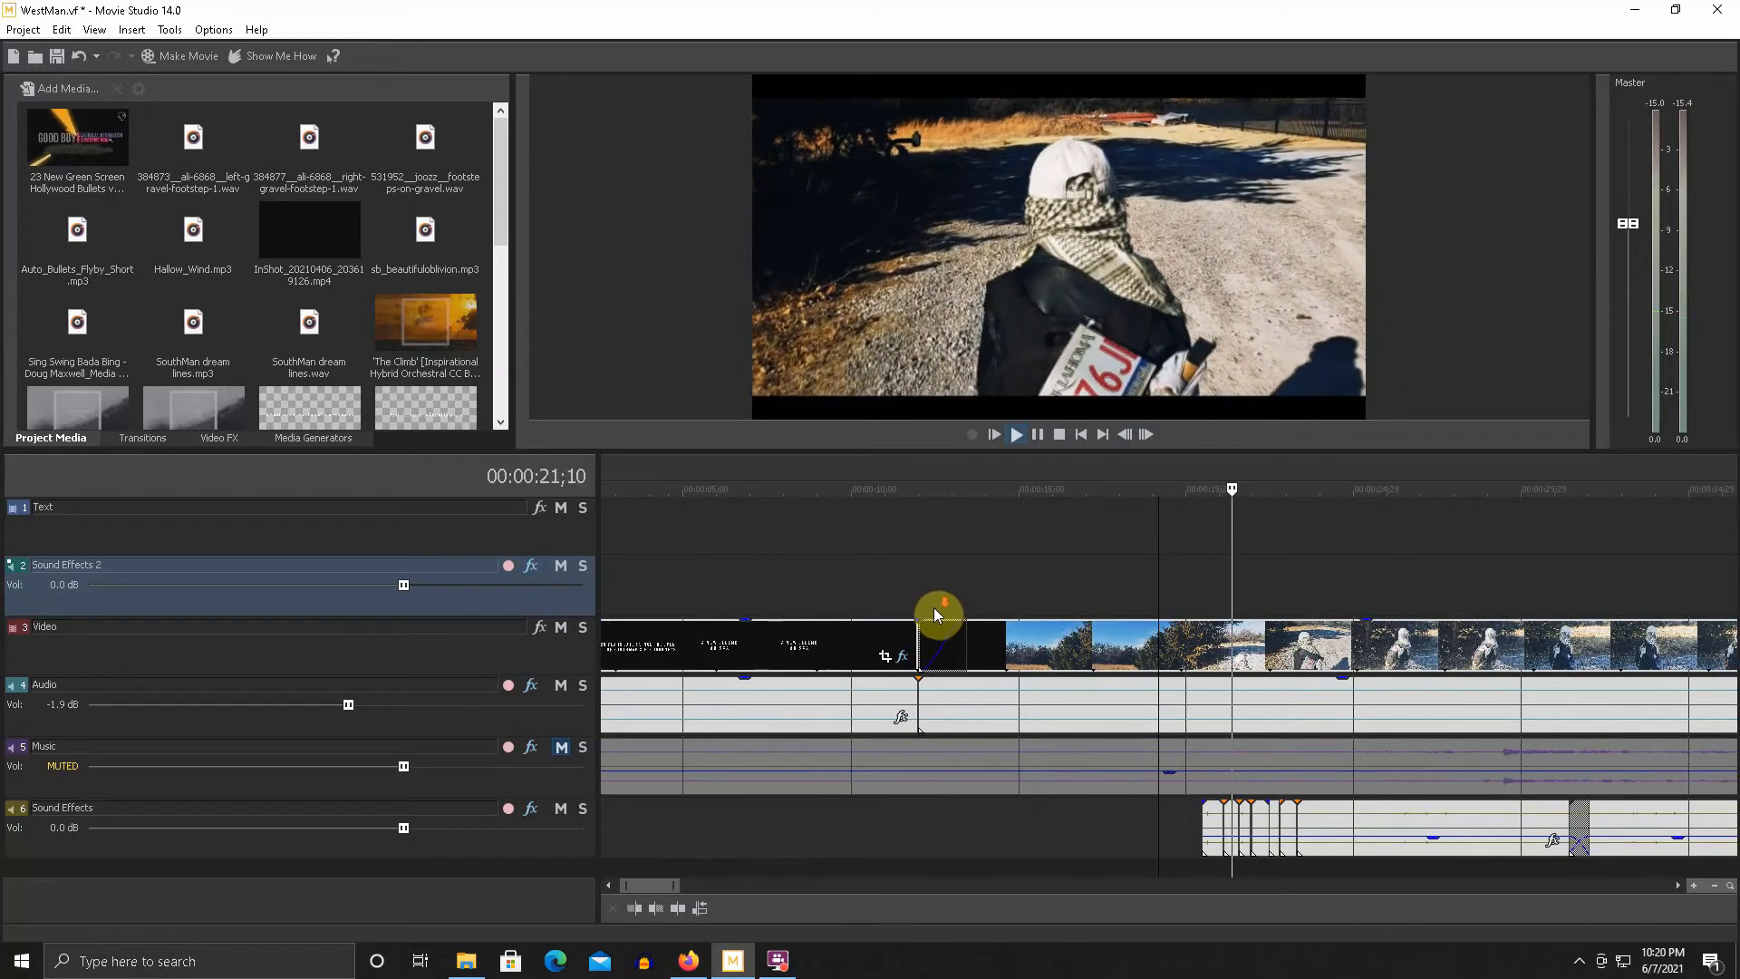
pyautogui.scroll(-2, 933, 607)
pyautogui.moveTo(946, 450)
pyautogui.mouseDown()
pyautogui.moveTo(1052, 504)
pyautogui.moveTo(943, 509)
pyautogui.moveTo(928, 441)
pyautogui.mouseUp()
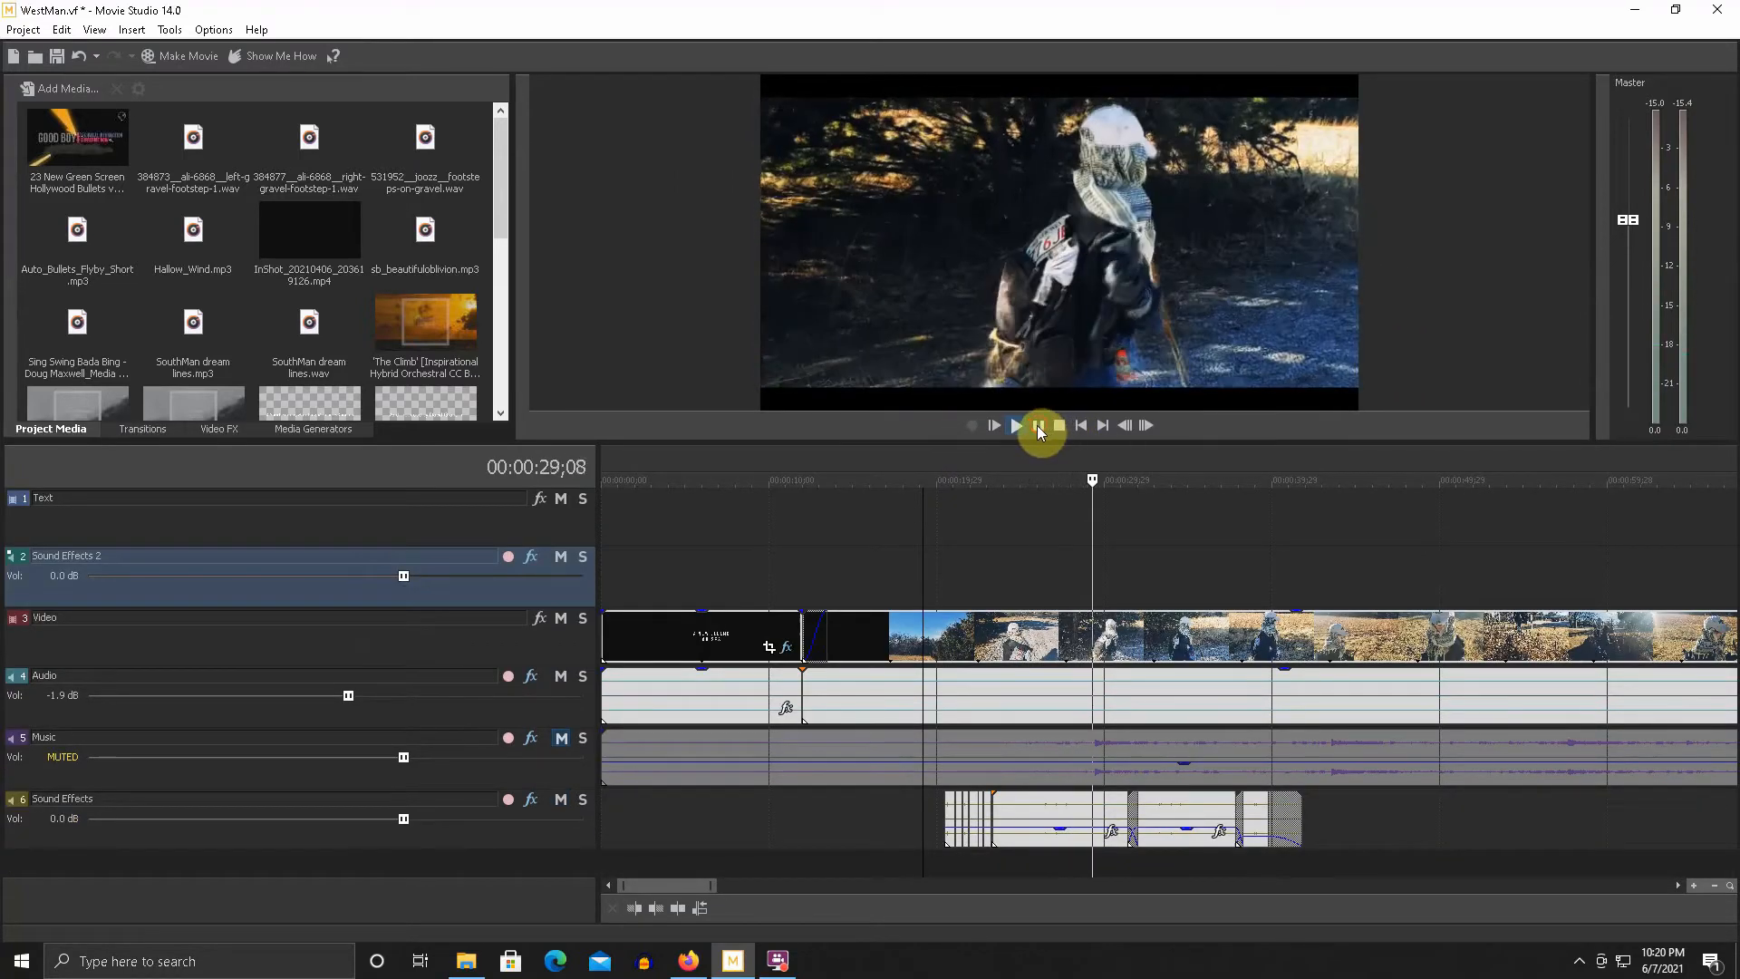
# - Replay the footage from shortly before the first footstep sound and enlarge the video preview
pyautogui.click(929, 538)
pyautogui.scroll(2, 934, 541)
pyautogui.scroll(-4, 933, 542)
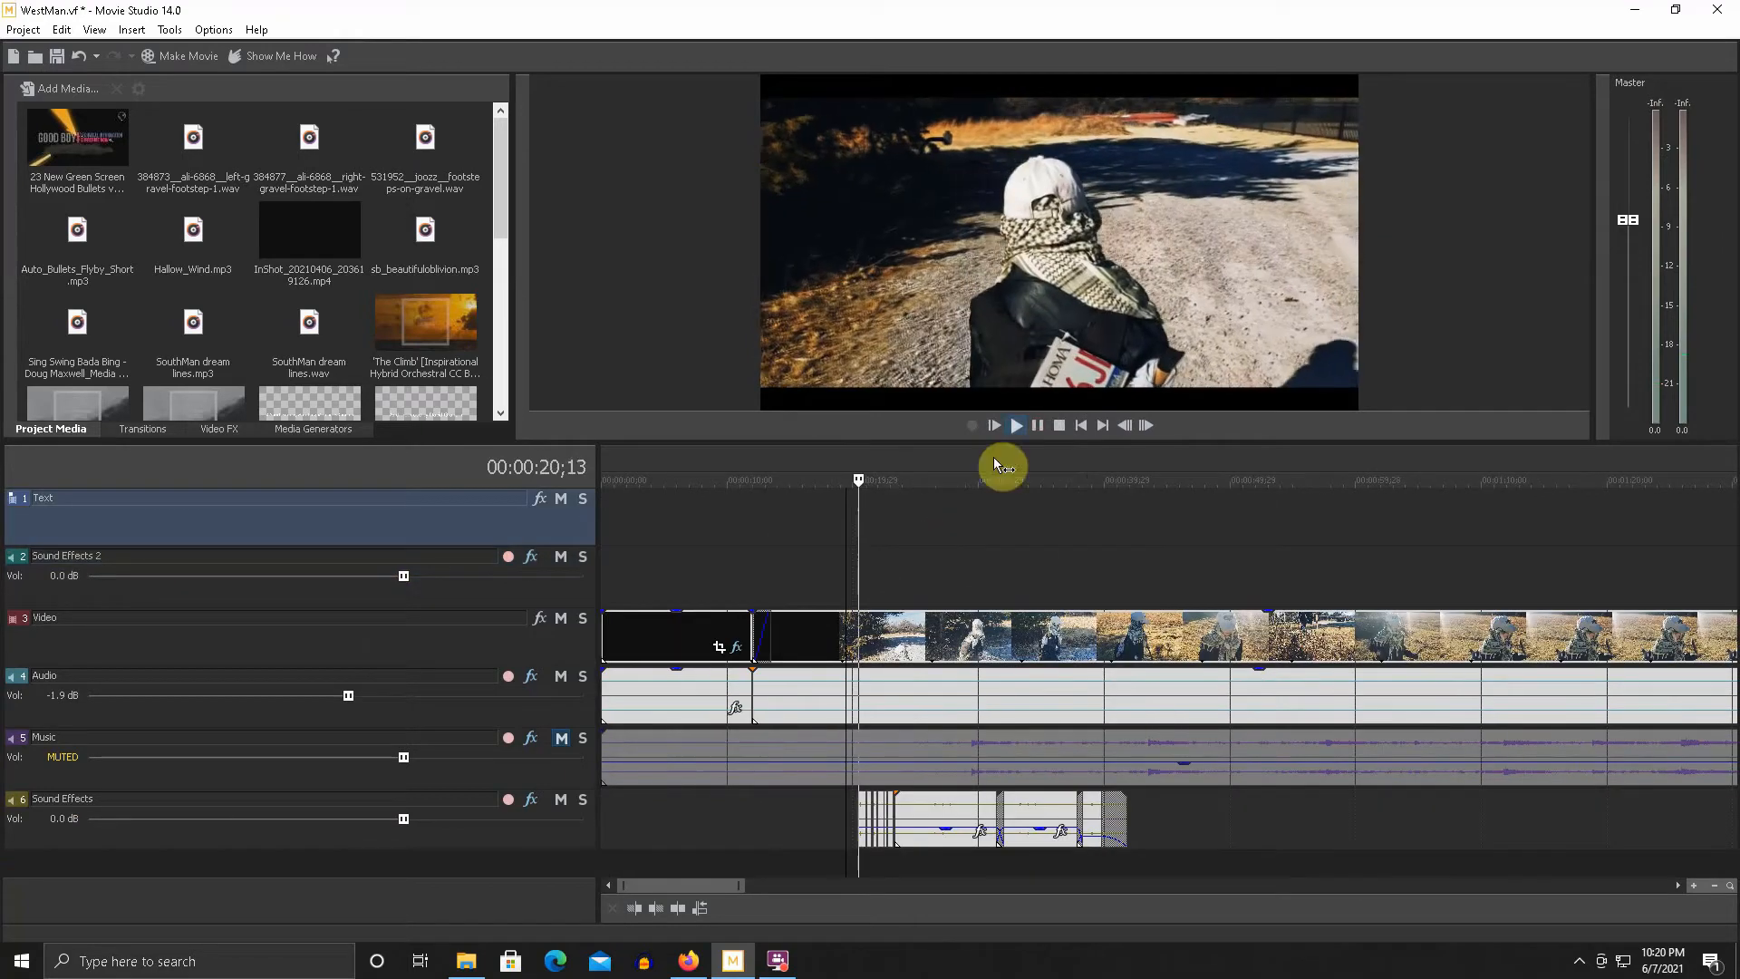
pyautogui.moveTo(976, 442); pyautogui.dragTo(971, 489)
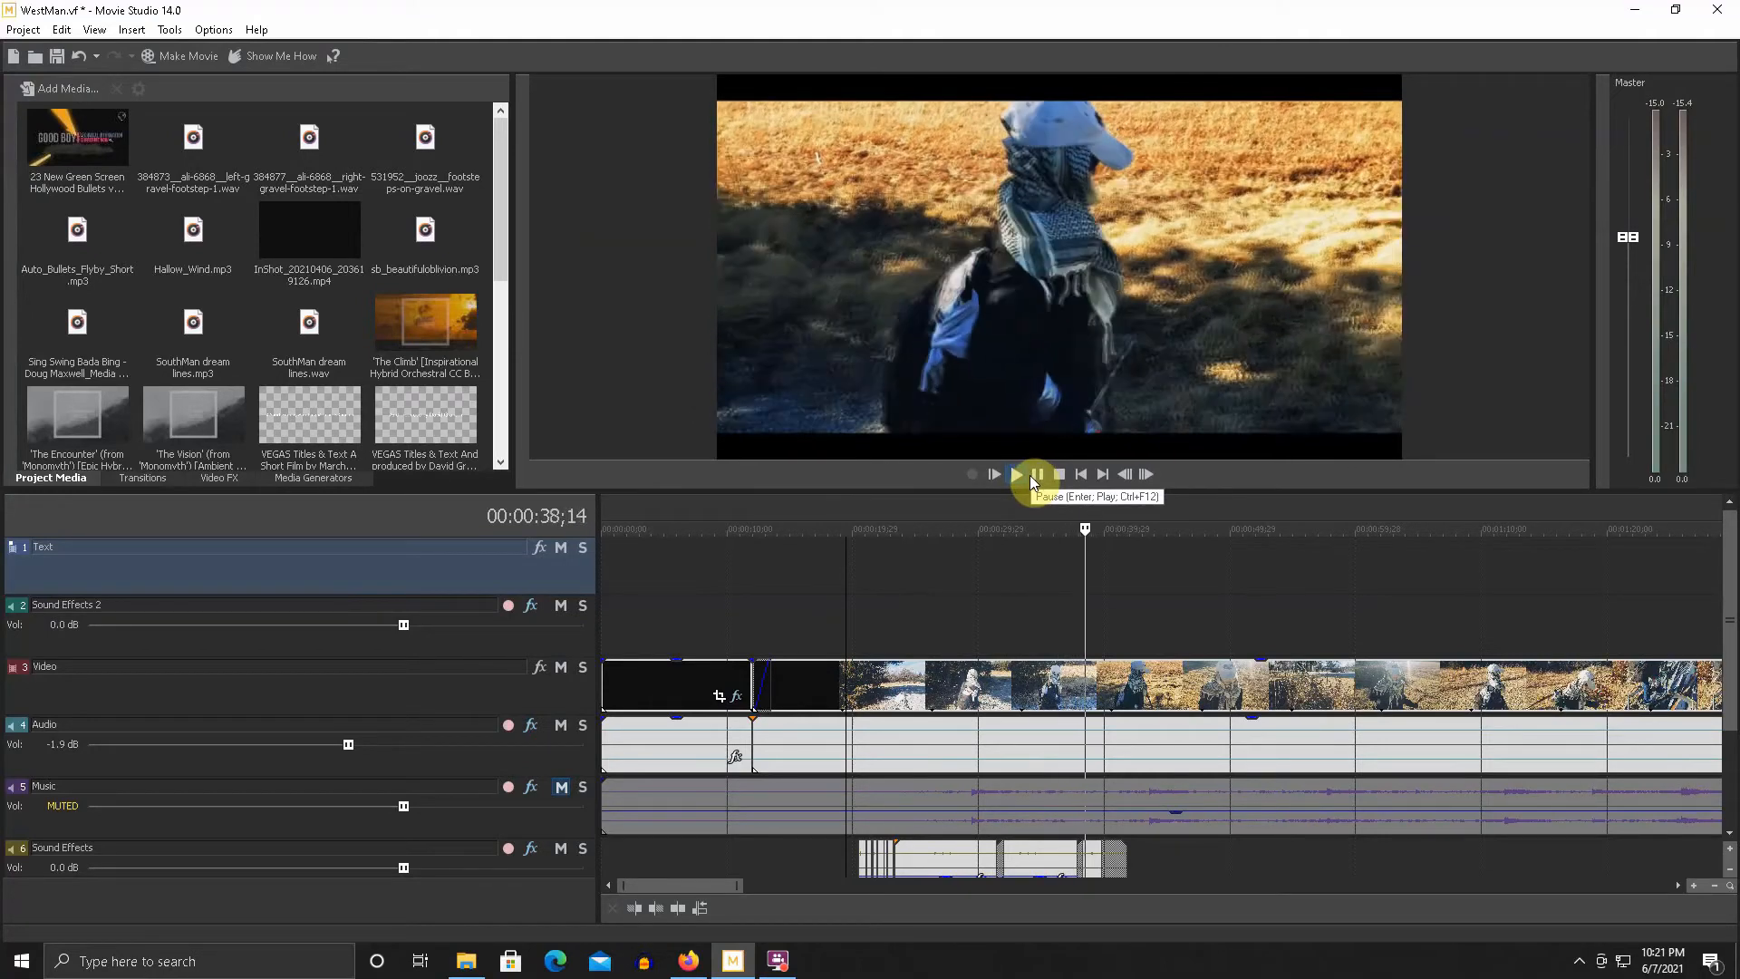
# - Stop playback and move the playhead to 00:00:26;19 in the walking footage
pyautogui.scroll(-3, 1196, 676)
pyautogui.scroll(4, 1052, 723)
pyautogui.press('space')
pyautogui.click(912, 627)
pyautogui.scroll(1, 952, 611)
pyautogui.scroll(-1, 960, 611)
pyautogui.click(937, 615)
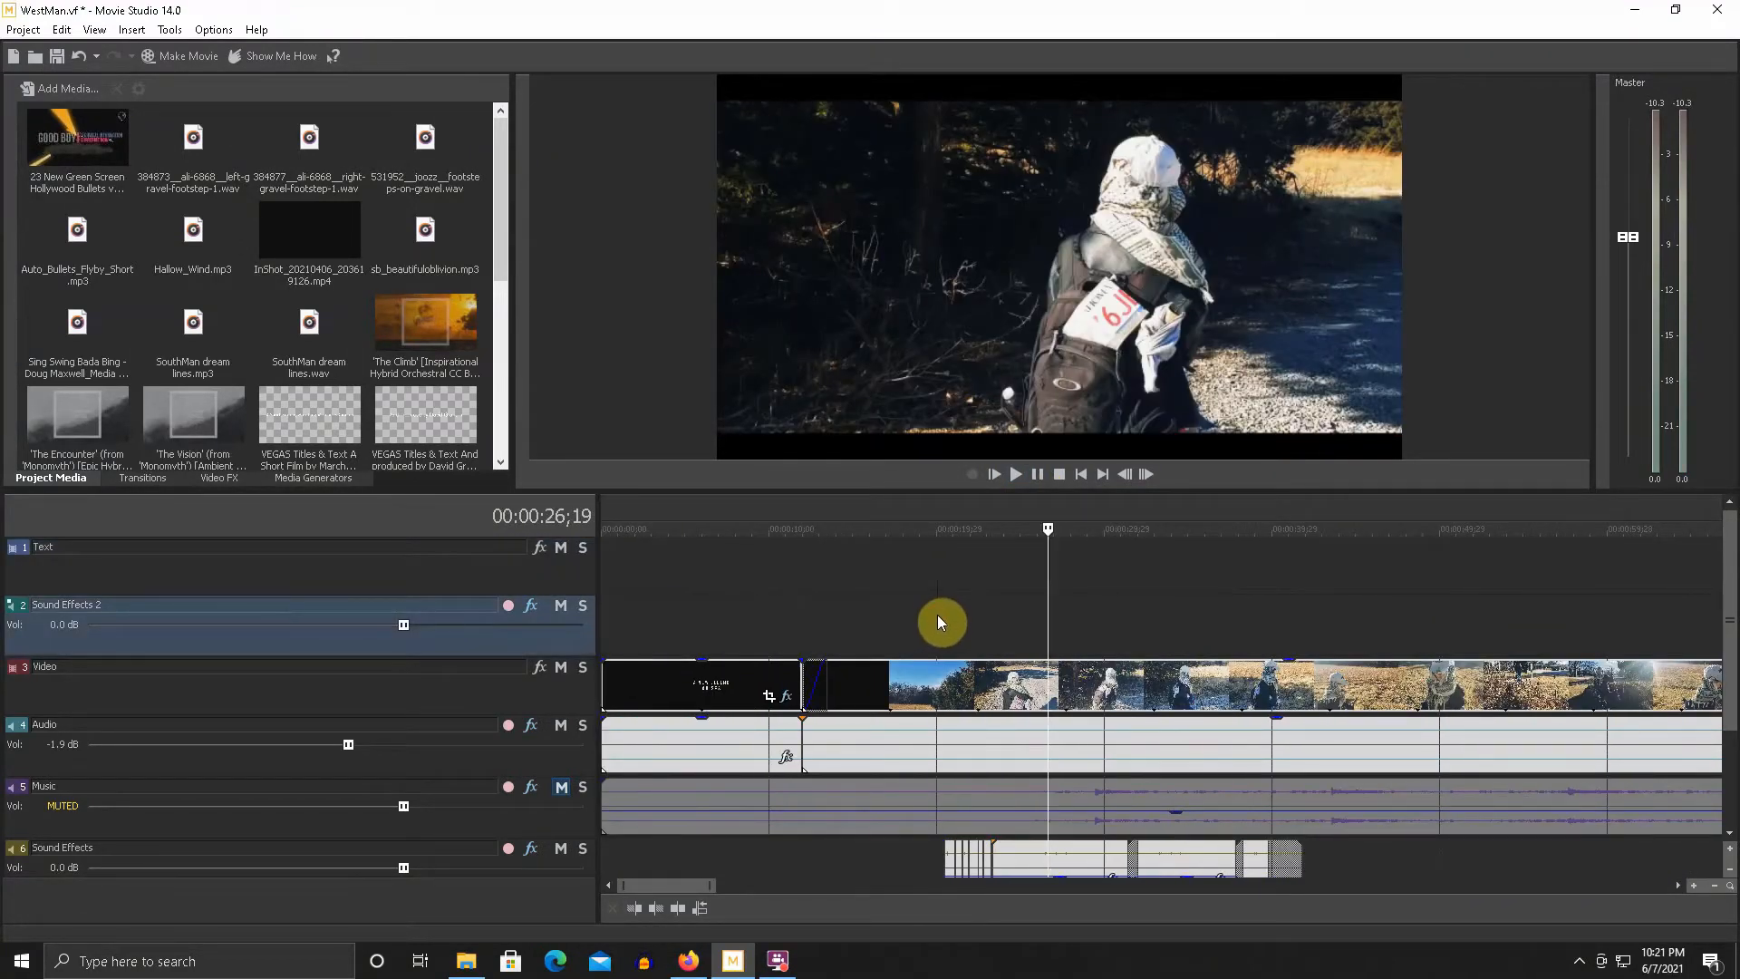
# - Play the walking footage from the beginning of the Sound Effects clips
pyautogui.scroll(3, 939, 615)
pyautogui.click(1171, 625)
pyautogui.press('space')
pyautogui.scroll(-2, 1167, 630)
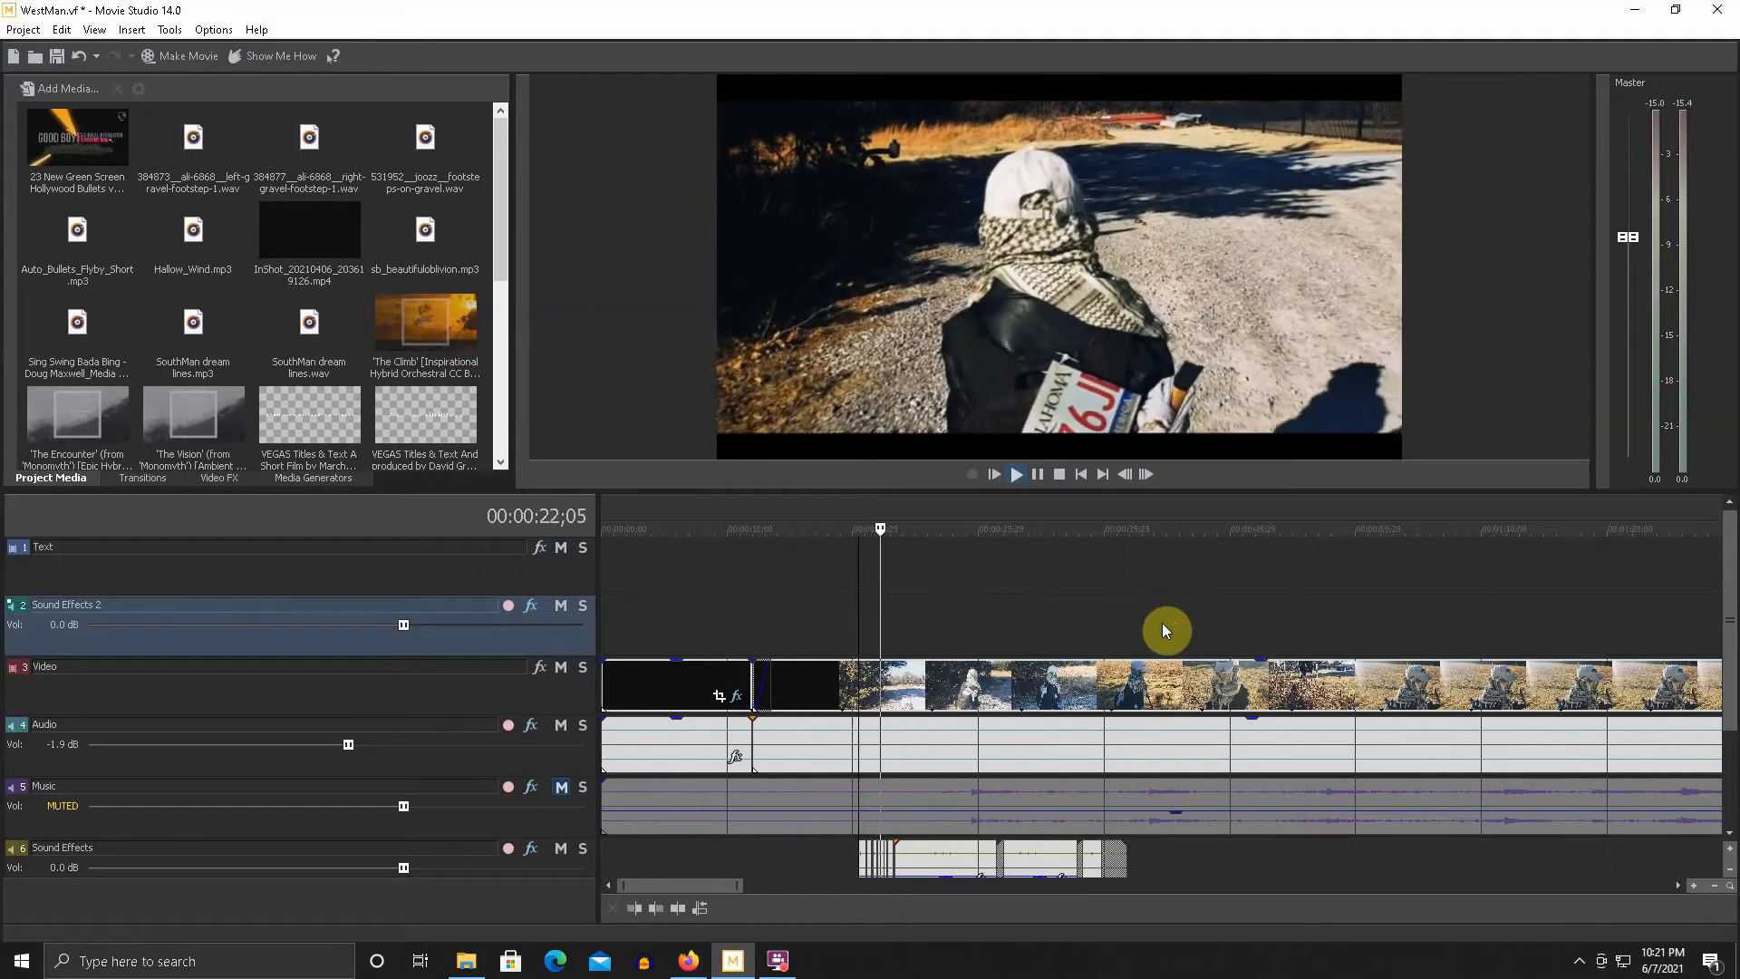
pyautogui.scroll(-5, 1161, 623)
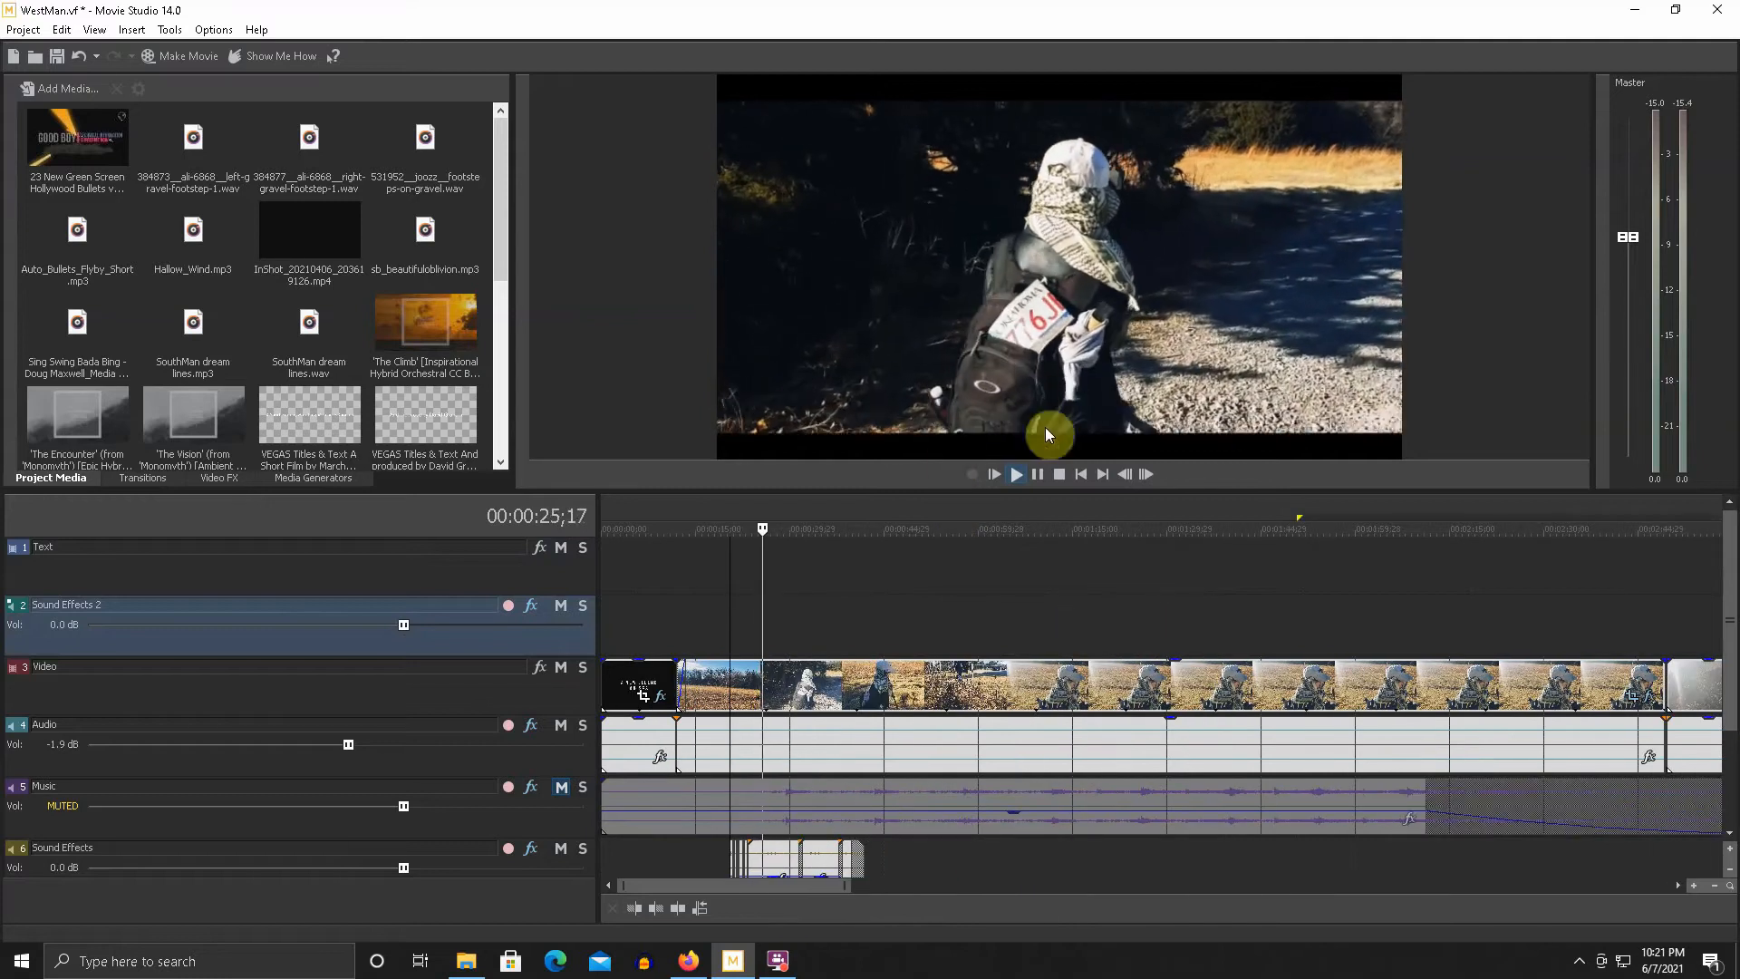
# - Pause and resume the footage at about 00:00:26, and restart it just before the footsteps begin
pyautogui.click(1038, 474)
pyautogui.press('space')
pyautogui.scroll(3, 773, 747)
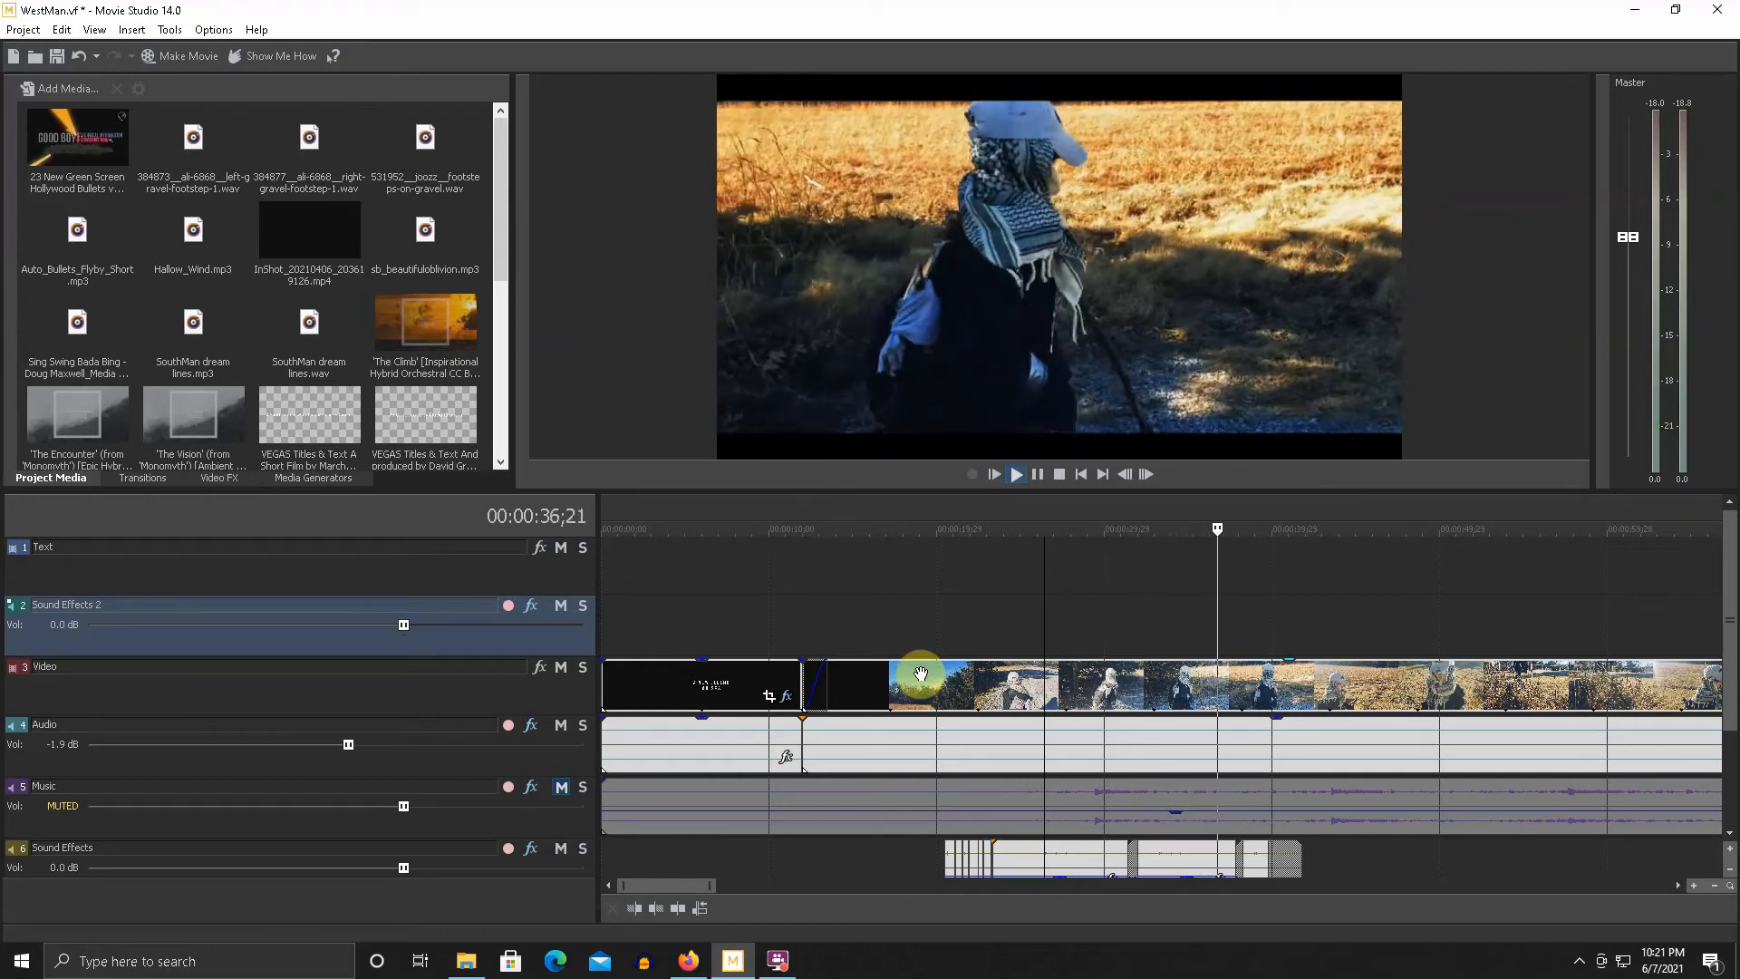
pyautogui.click(938, 641)
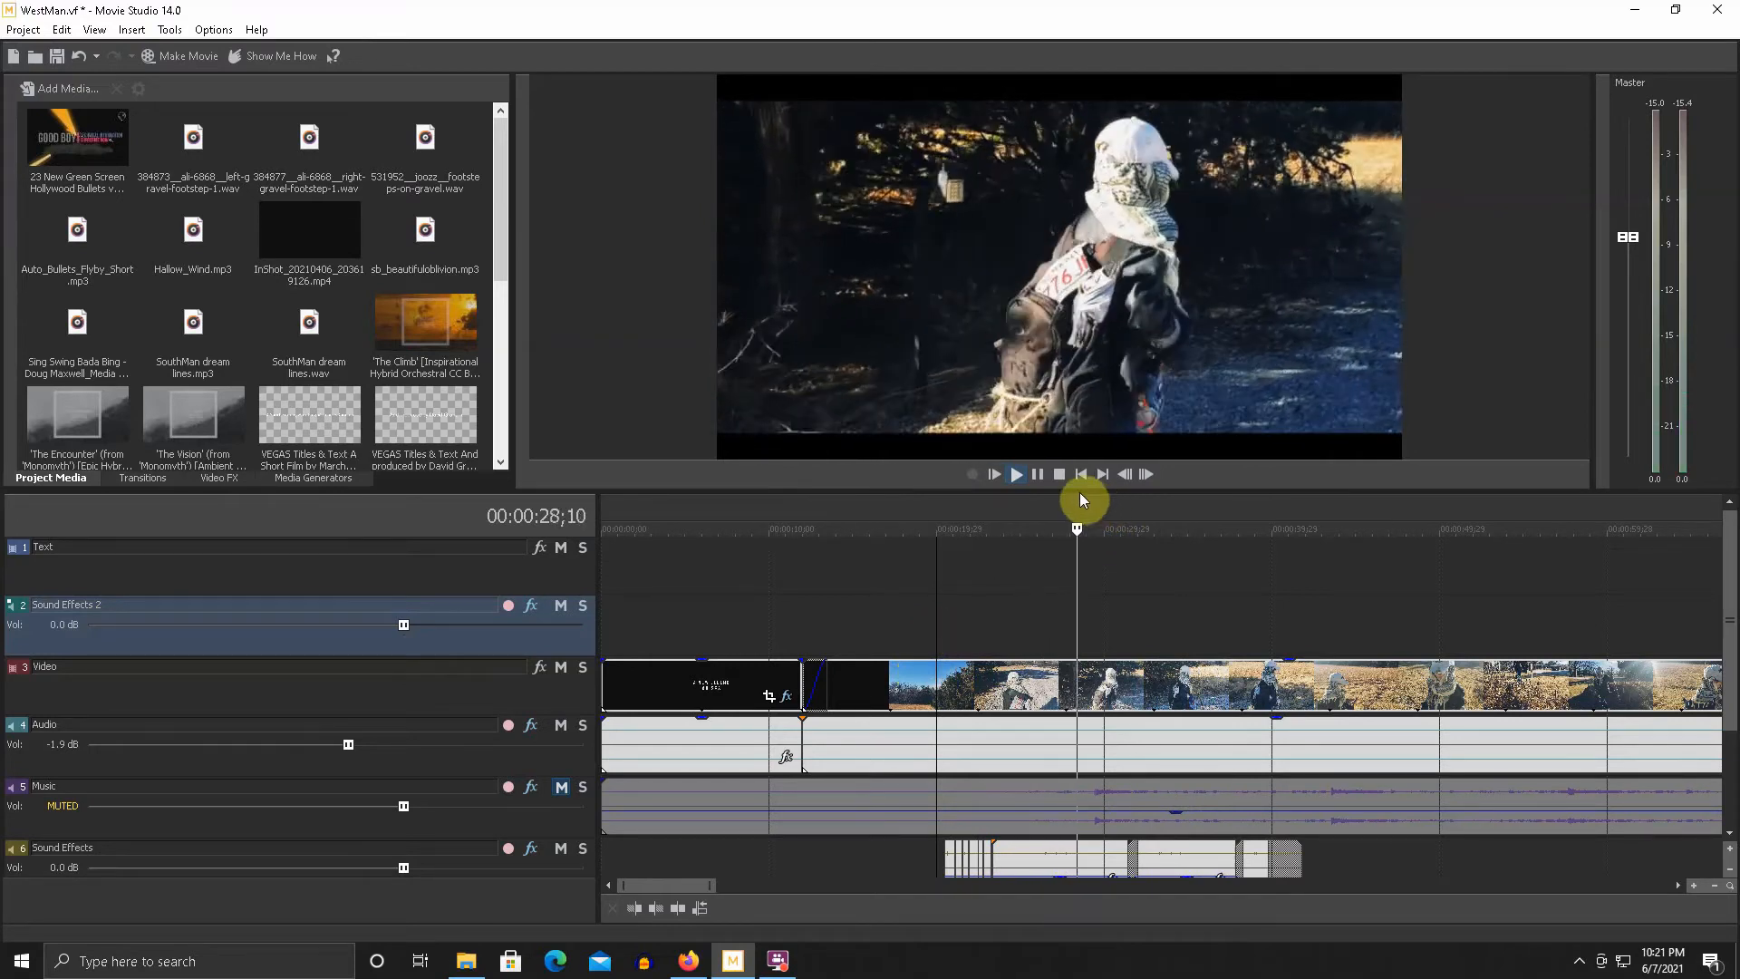
# - Shrink the video preview to give the timeline more room and examine the short footstep clips on the Sound Effects track
pyautogui.moveTo(1080, 493); pyautogui.dragTo(1091, 246)
pyautogui.scroll(10, 974, 568)
pyautogui.scroll(-6, 936, 591)
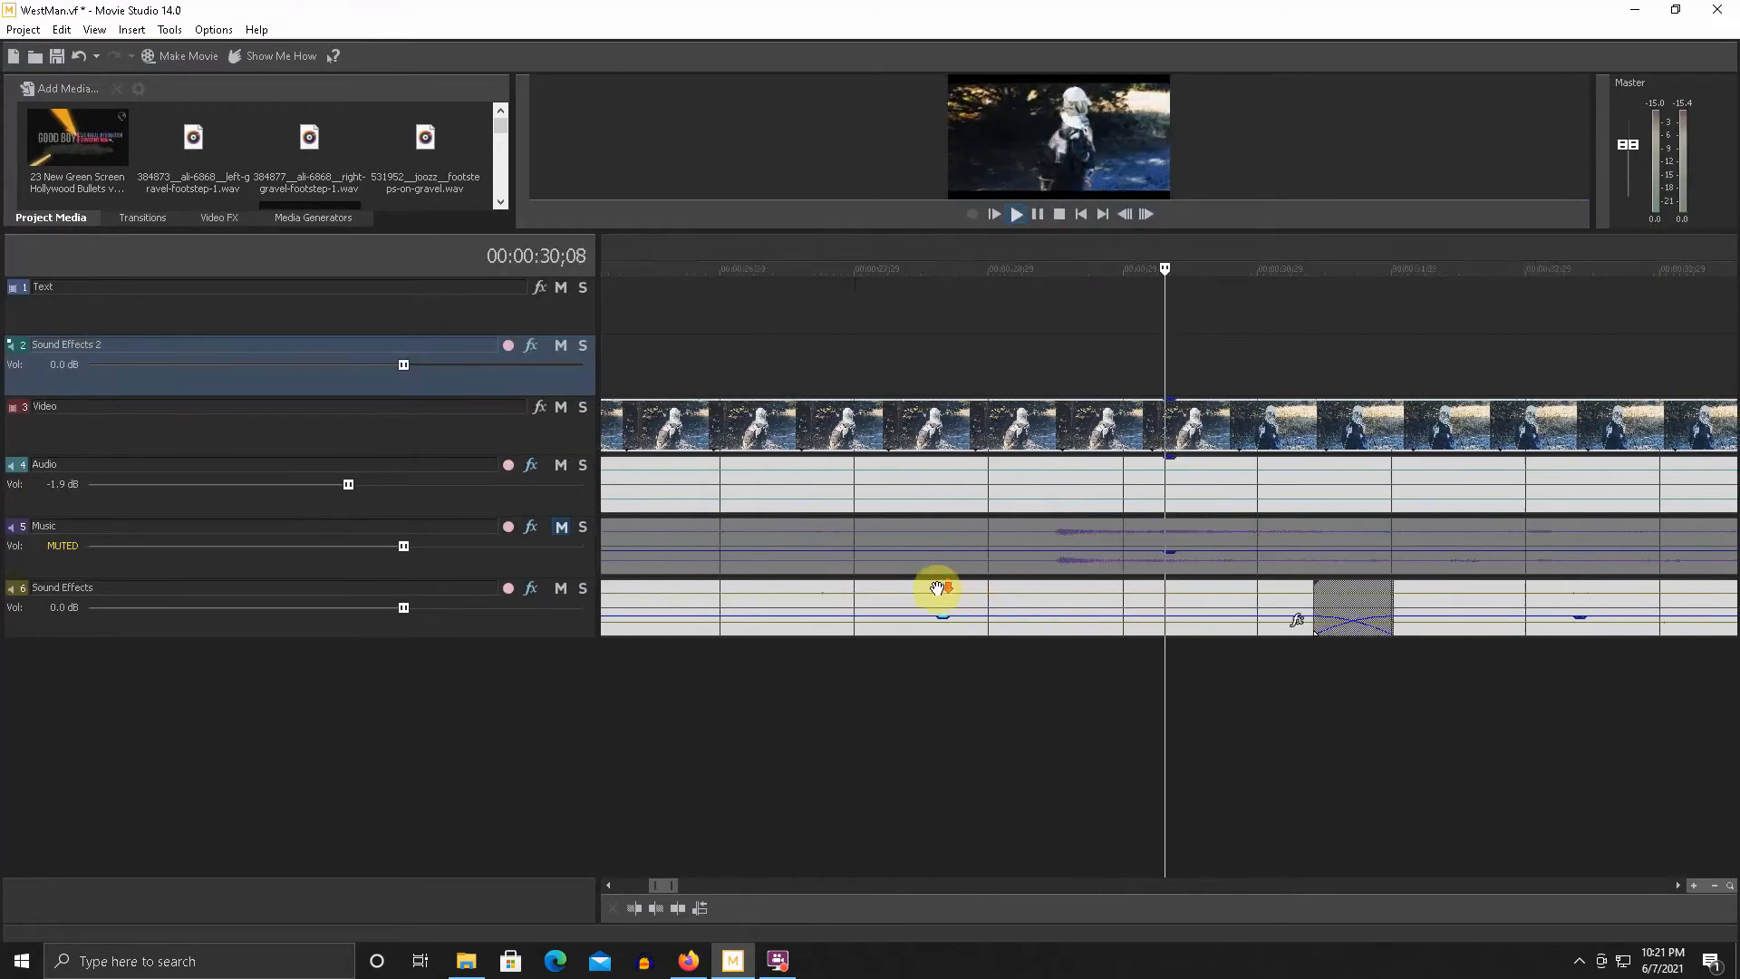
pyautogui.press('space')
pyautogui.scroll(8, 865, 656)
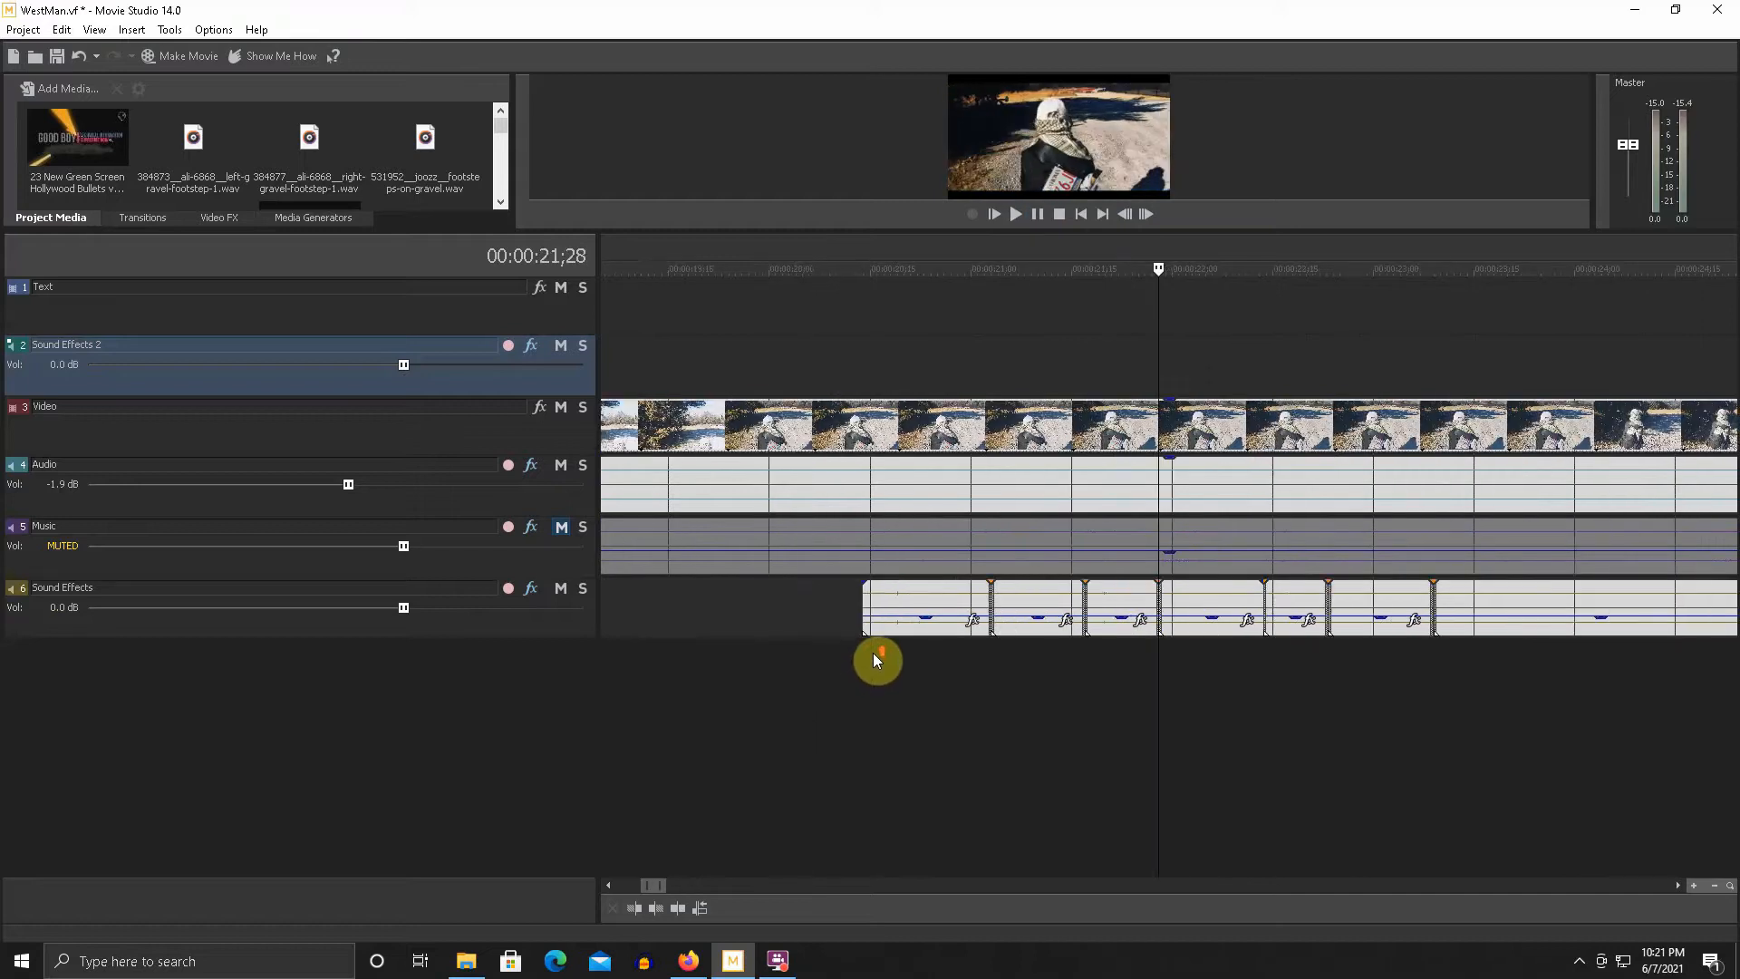
pyautogui.scroll(-4, 875, 652)
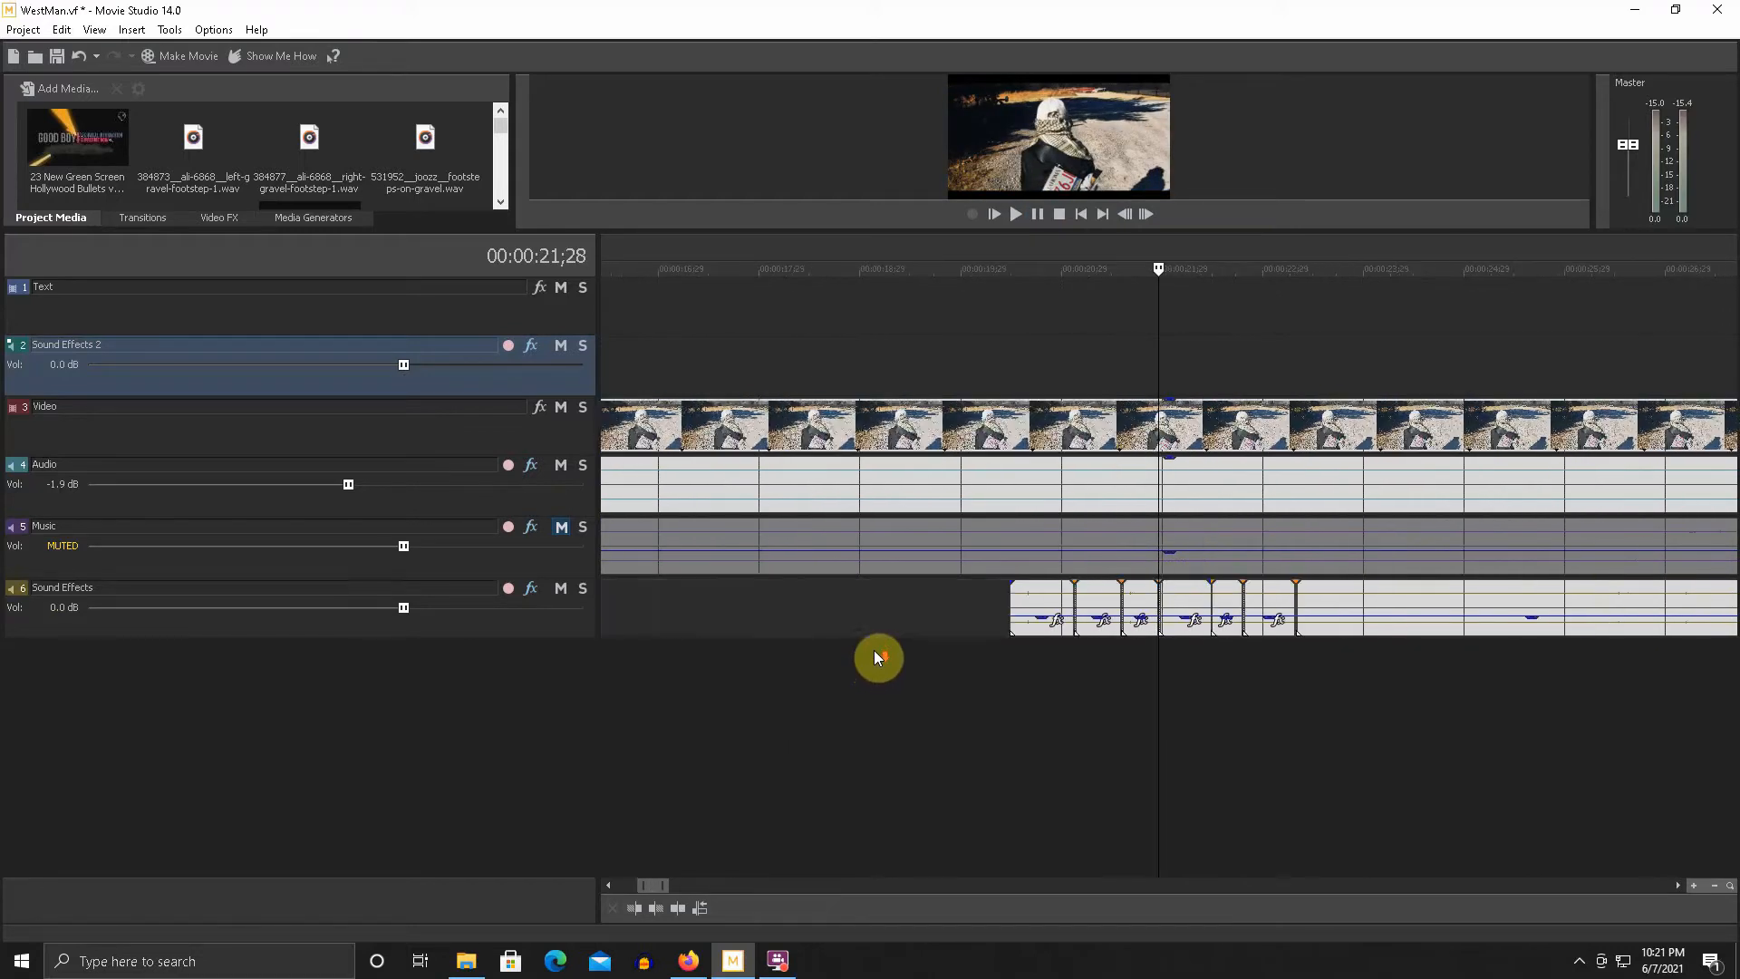
# - Play the short footstep clips on the Sound Effects track from 00:00:21;13
pyautogui.click(890, 649)
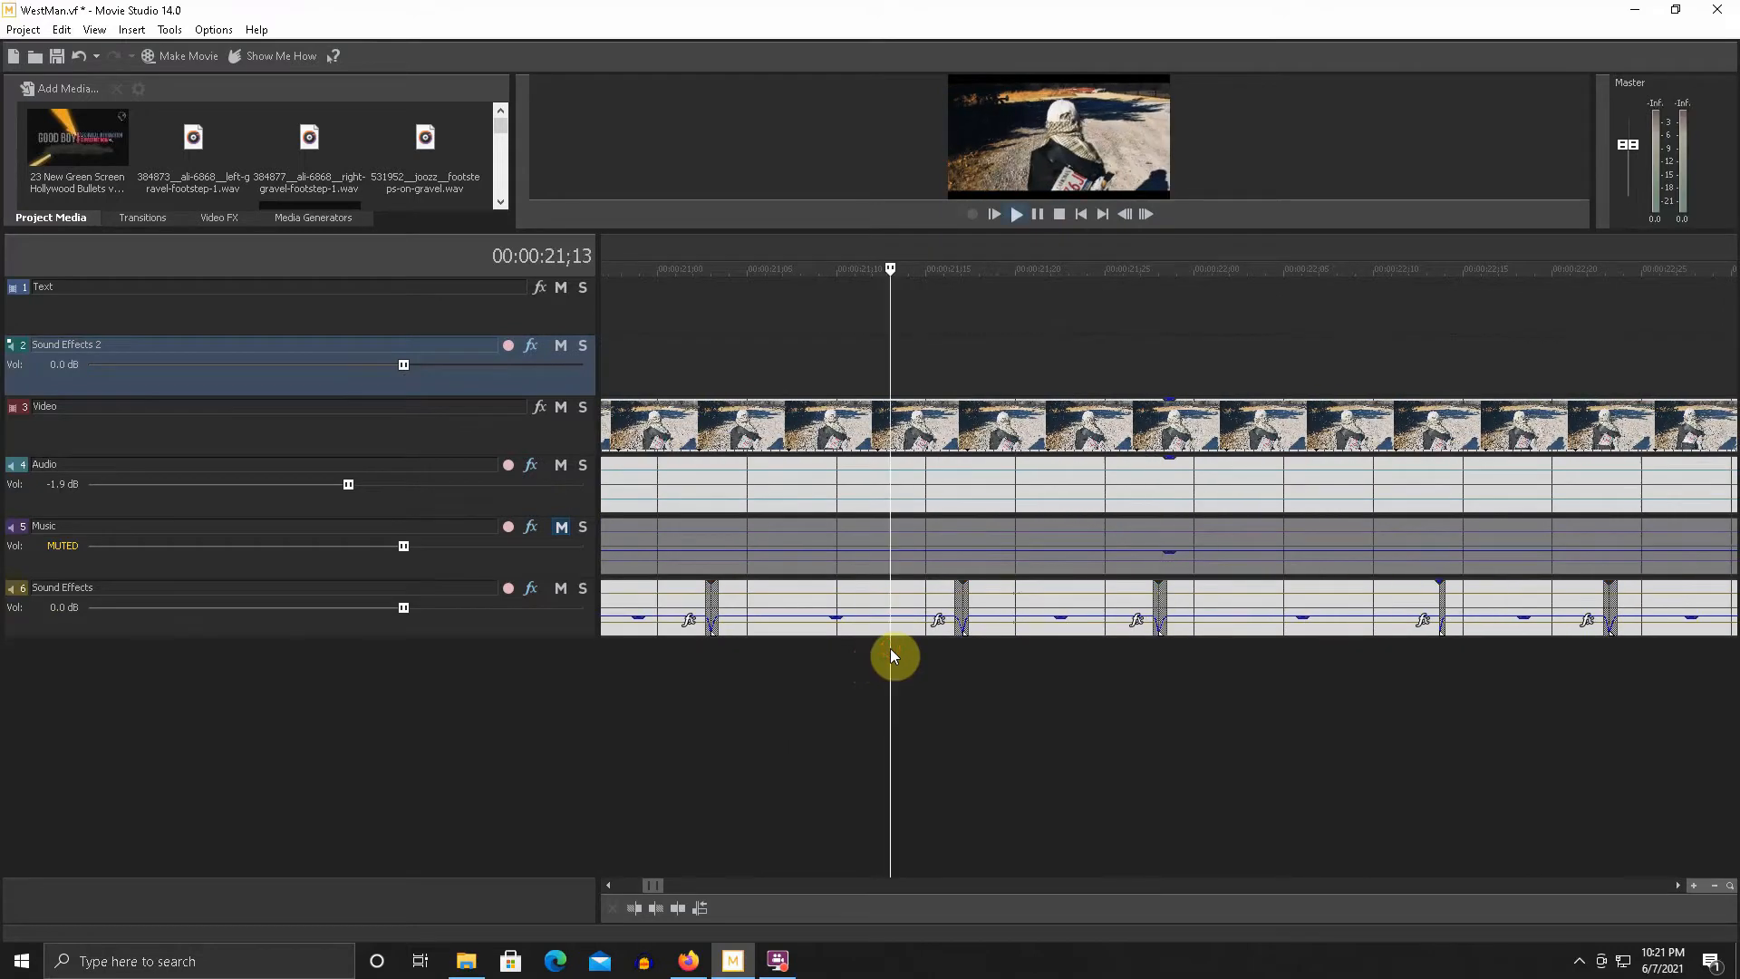
pyautogui.press('space')
pyautogui.scroll(-3, 890, 649)
pyautogui.press('space')
pyautogui.scroll(2, 944, 649)
pyautogui.scroll(-2, 944, 649)
pyautogui.scroll(-3, 945, 649)
# - Examine the overlaps between the longer Sound Effects clips around 00:00:31;21 and 00:00:38;08
pyautogui.click(1400, 647)
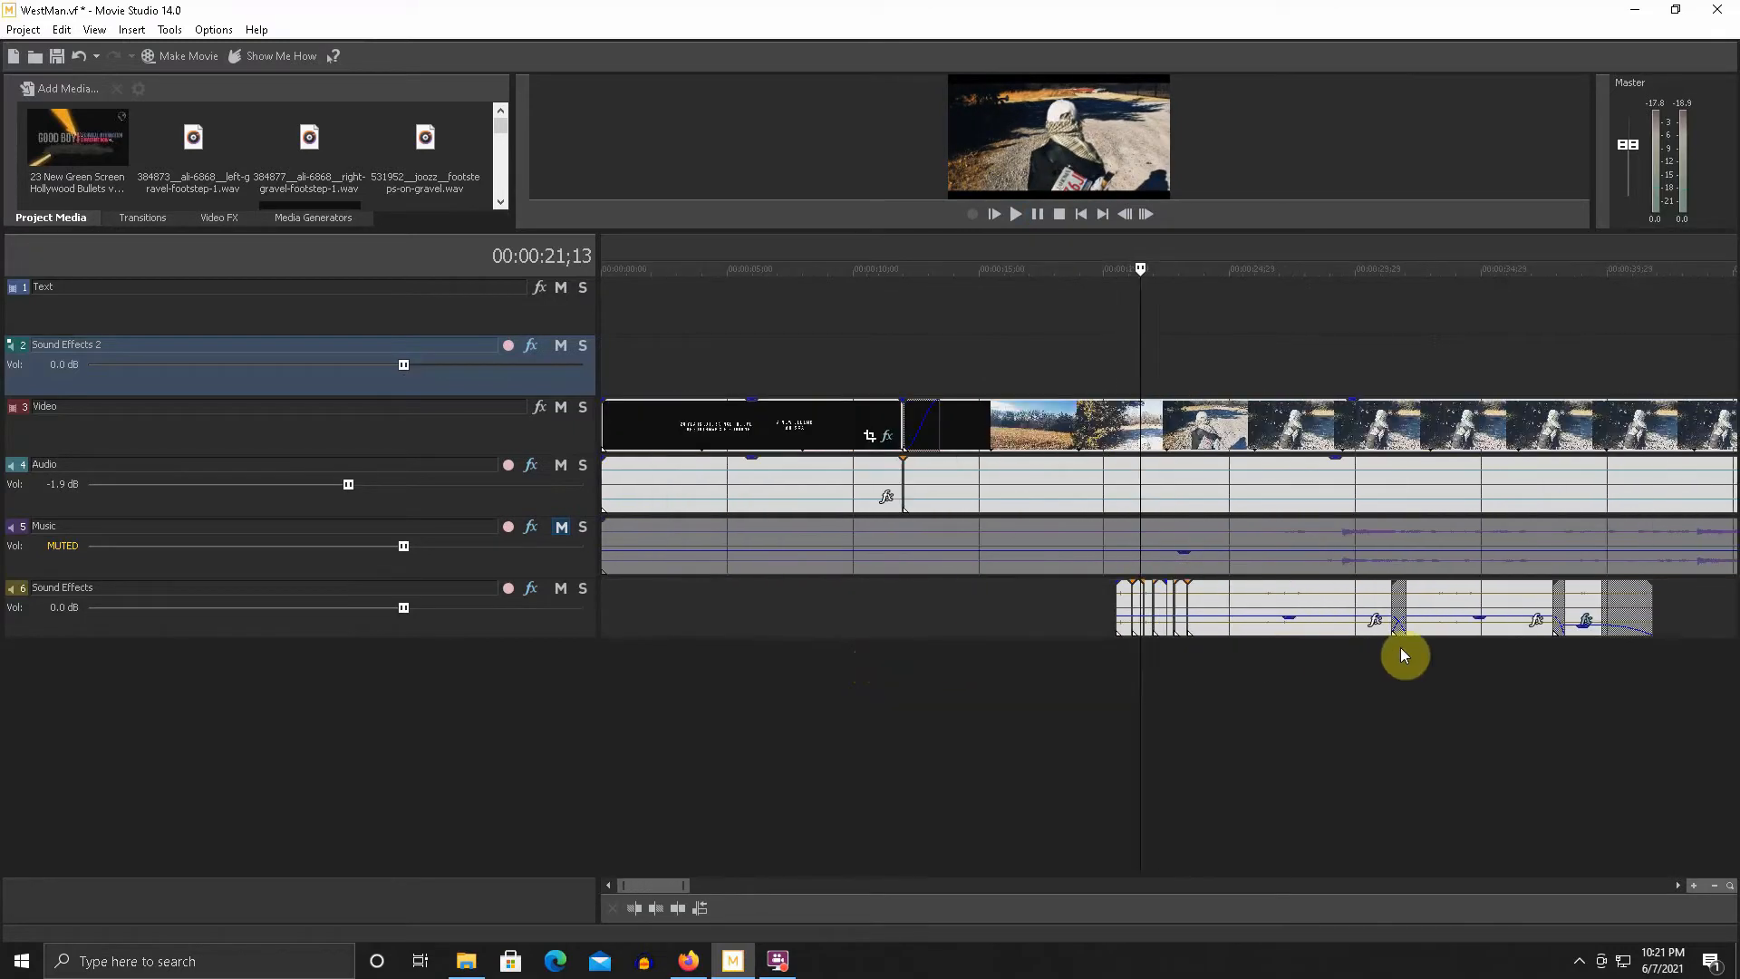
pyautogui.scroll(3, 1399, 647)
pyautogui.scroll(-5, 1318, 656)
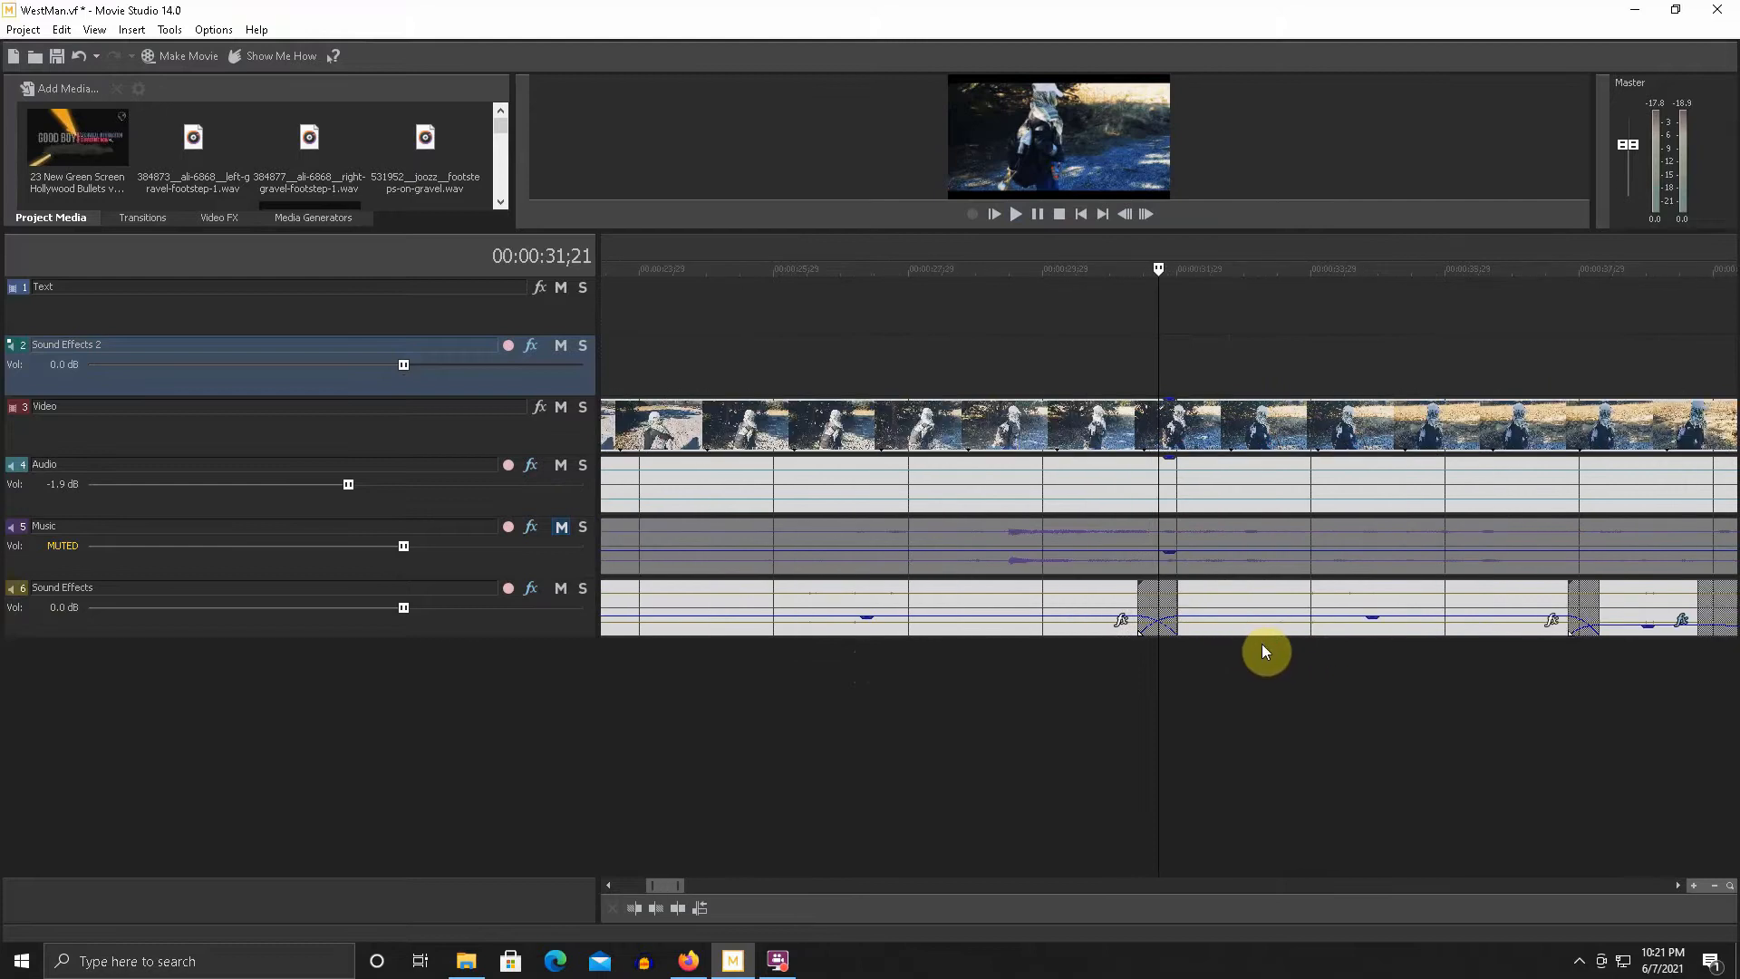
pyautogui.click(1111, 657)
pyautogui.scroll(3, 1080, 650)
pyautogui.scroll(-3, 1061, 647)
pyautogui.scroll(-4, 1079, 639)
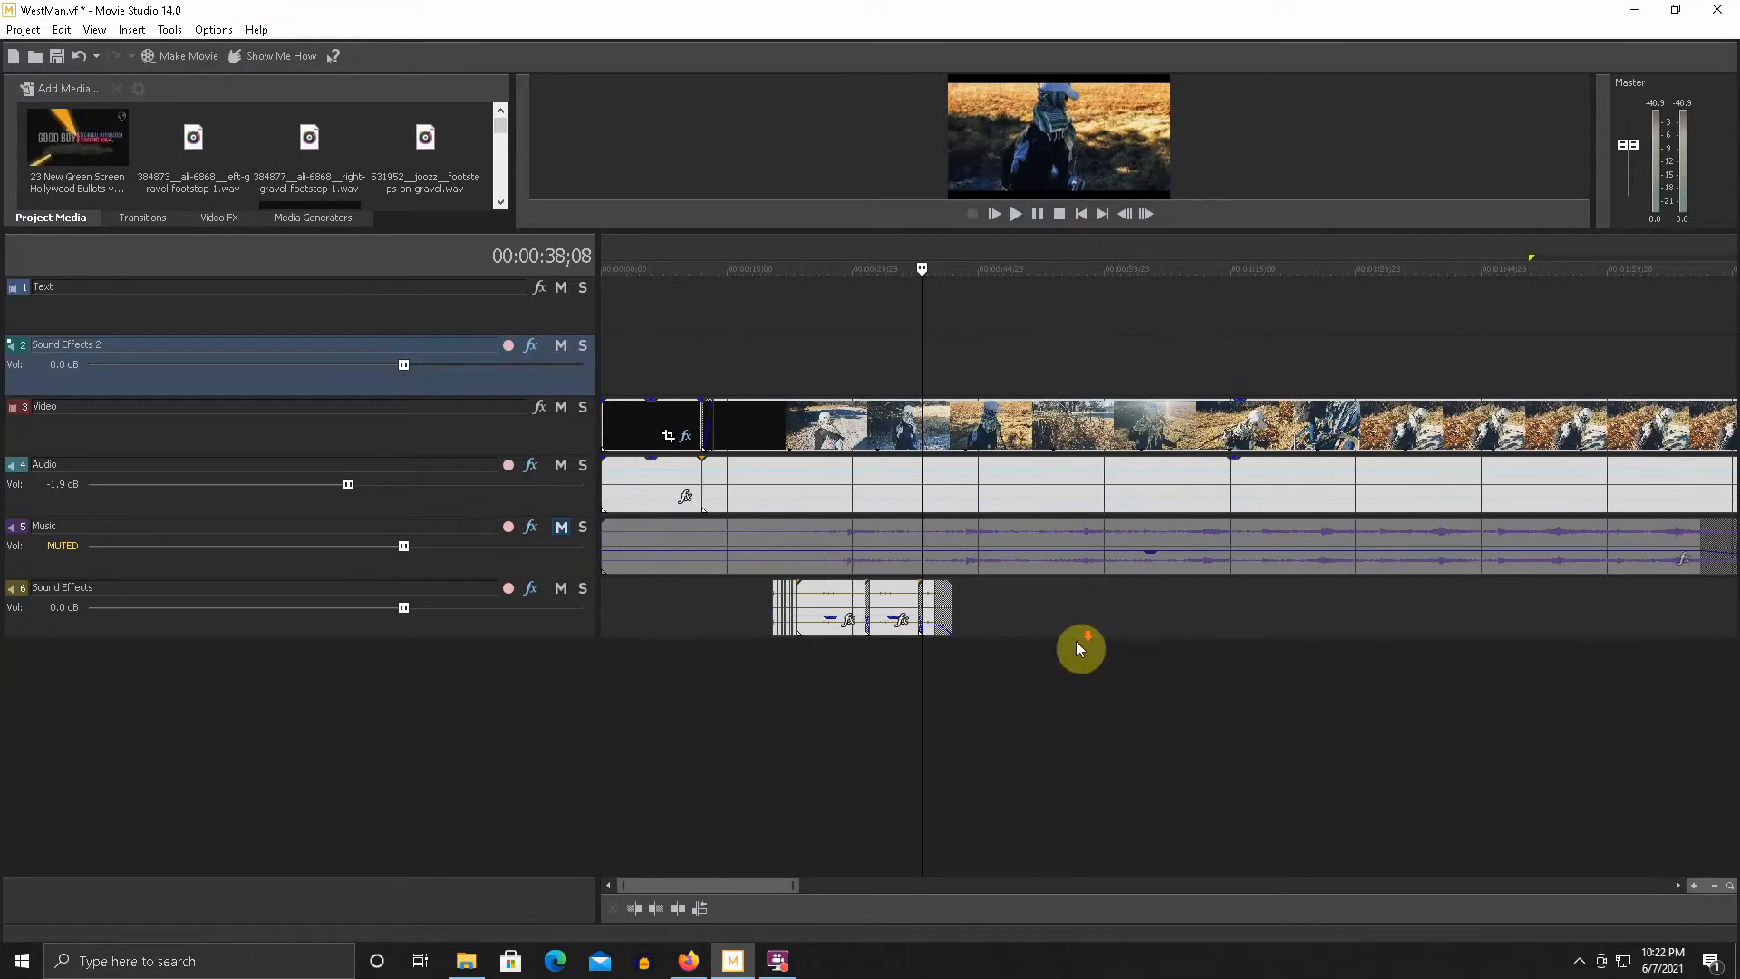
# - Enlarge the video preview and place the playhead at 00:00:20;14, where the Sound Effects clips start
pyautogui.click(694, 650)
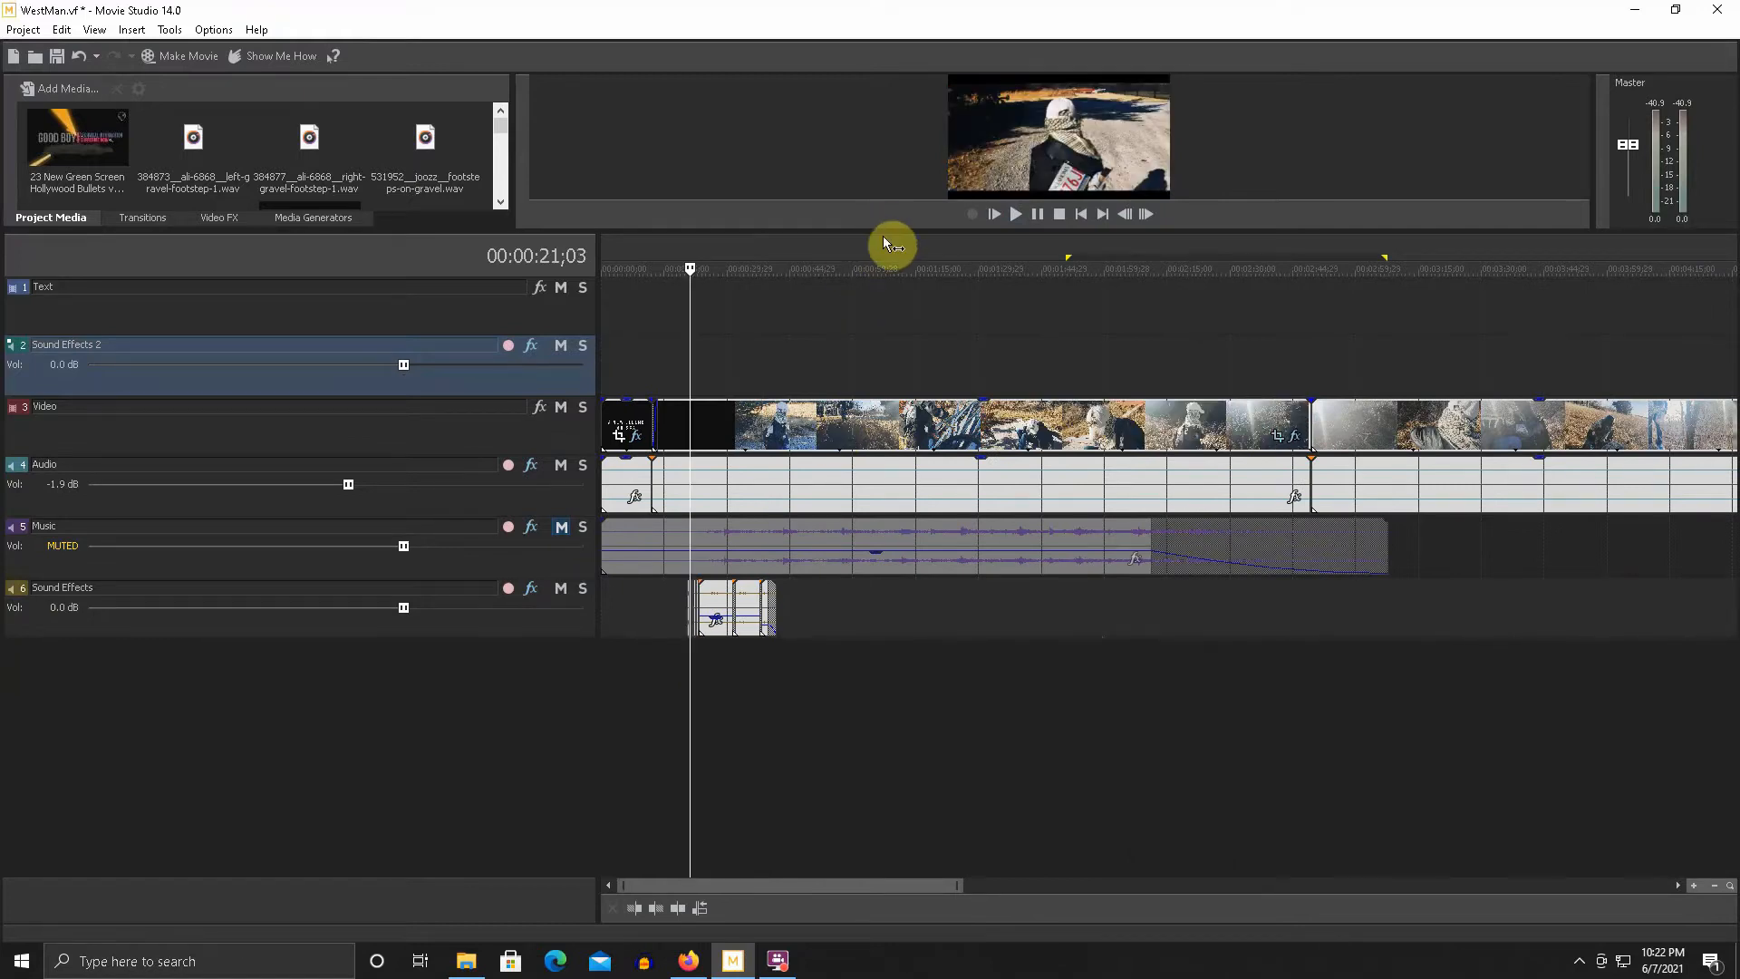
pyautogui.moveTo(878, 230); pyautogui.dragTo(892, 340)
pyautogui.scroll(4, 757, 541)
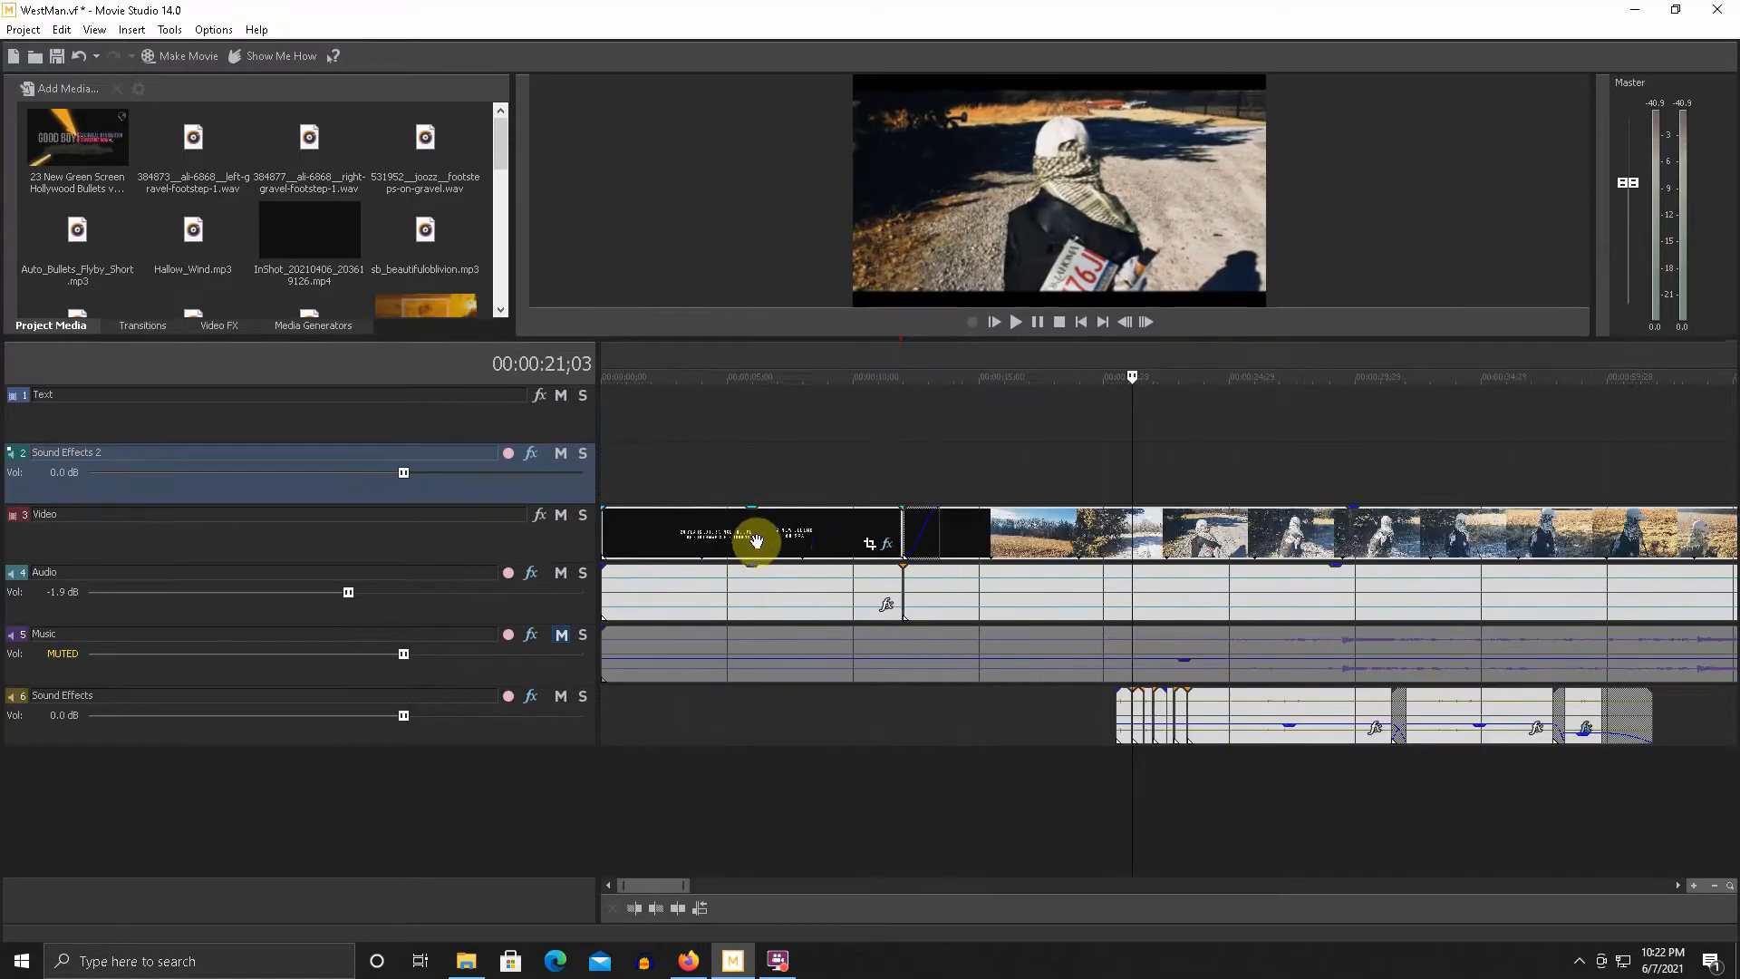
pyautogui.click(1107, 465)
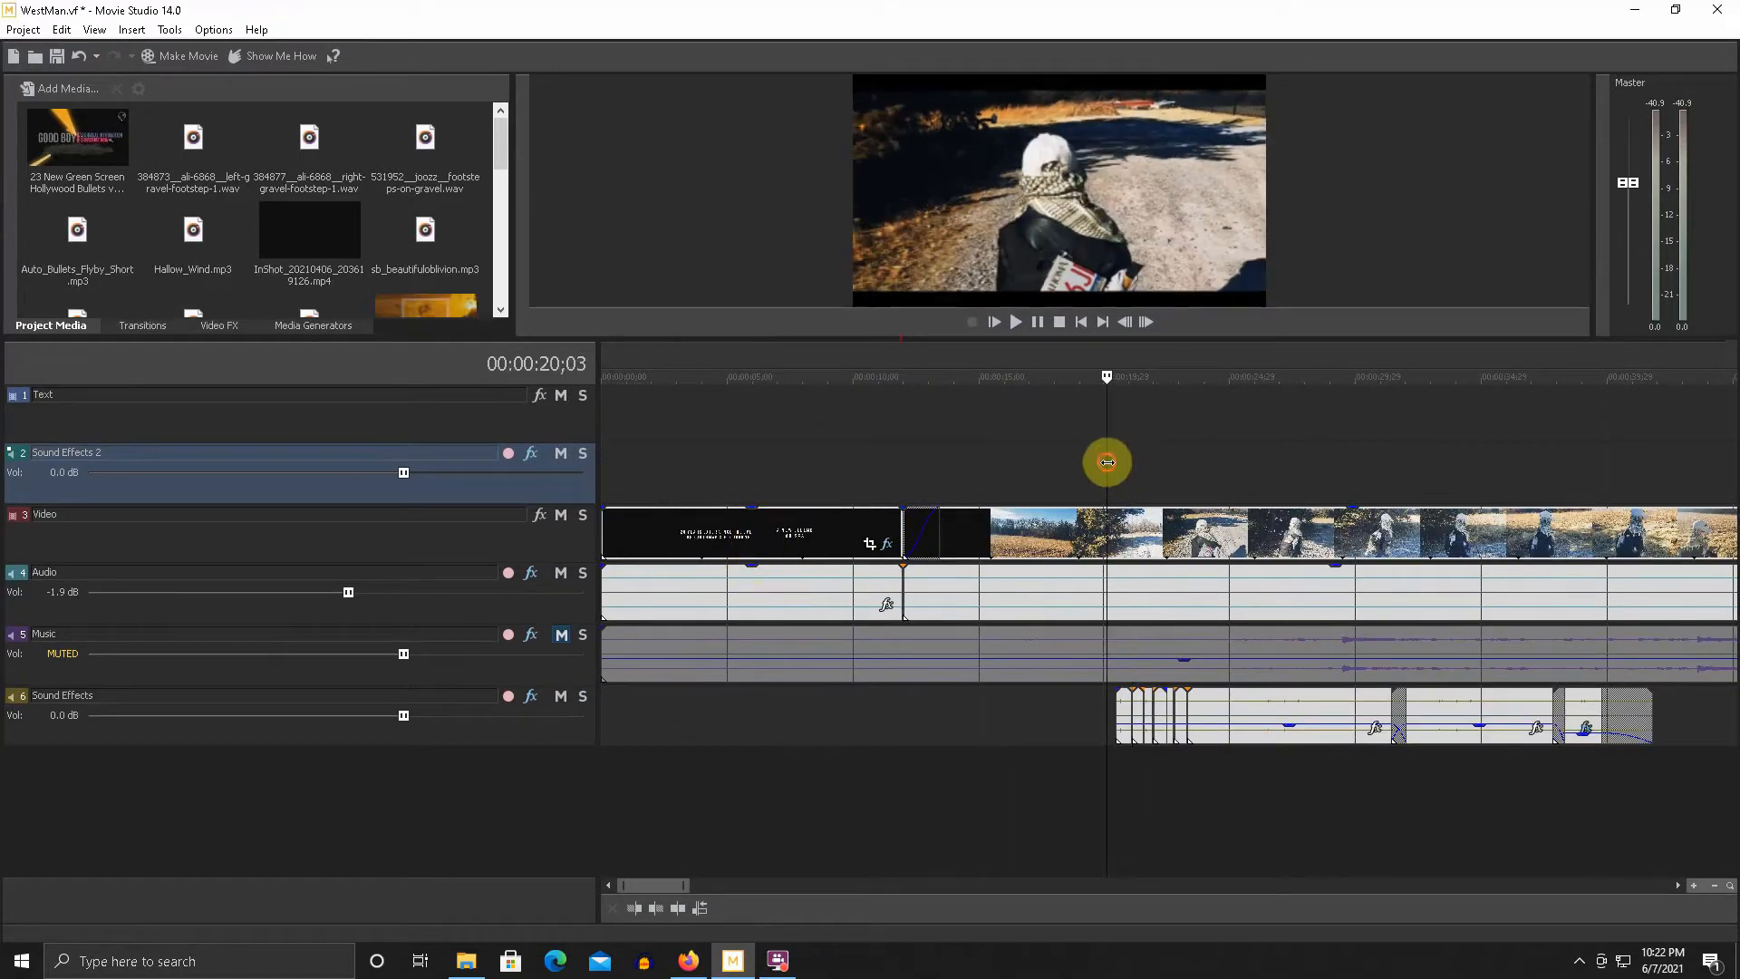
pyautogui.moveTo(1107, 462); pyautogui.dragTo(1121, 462)
pyautogui.scroll(-3, 1086, 516)
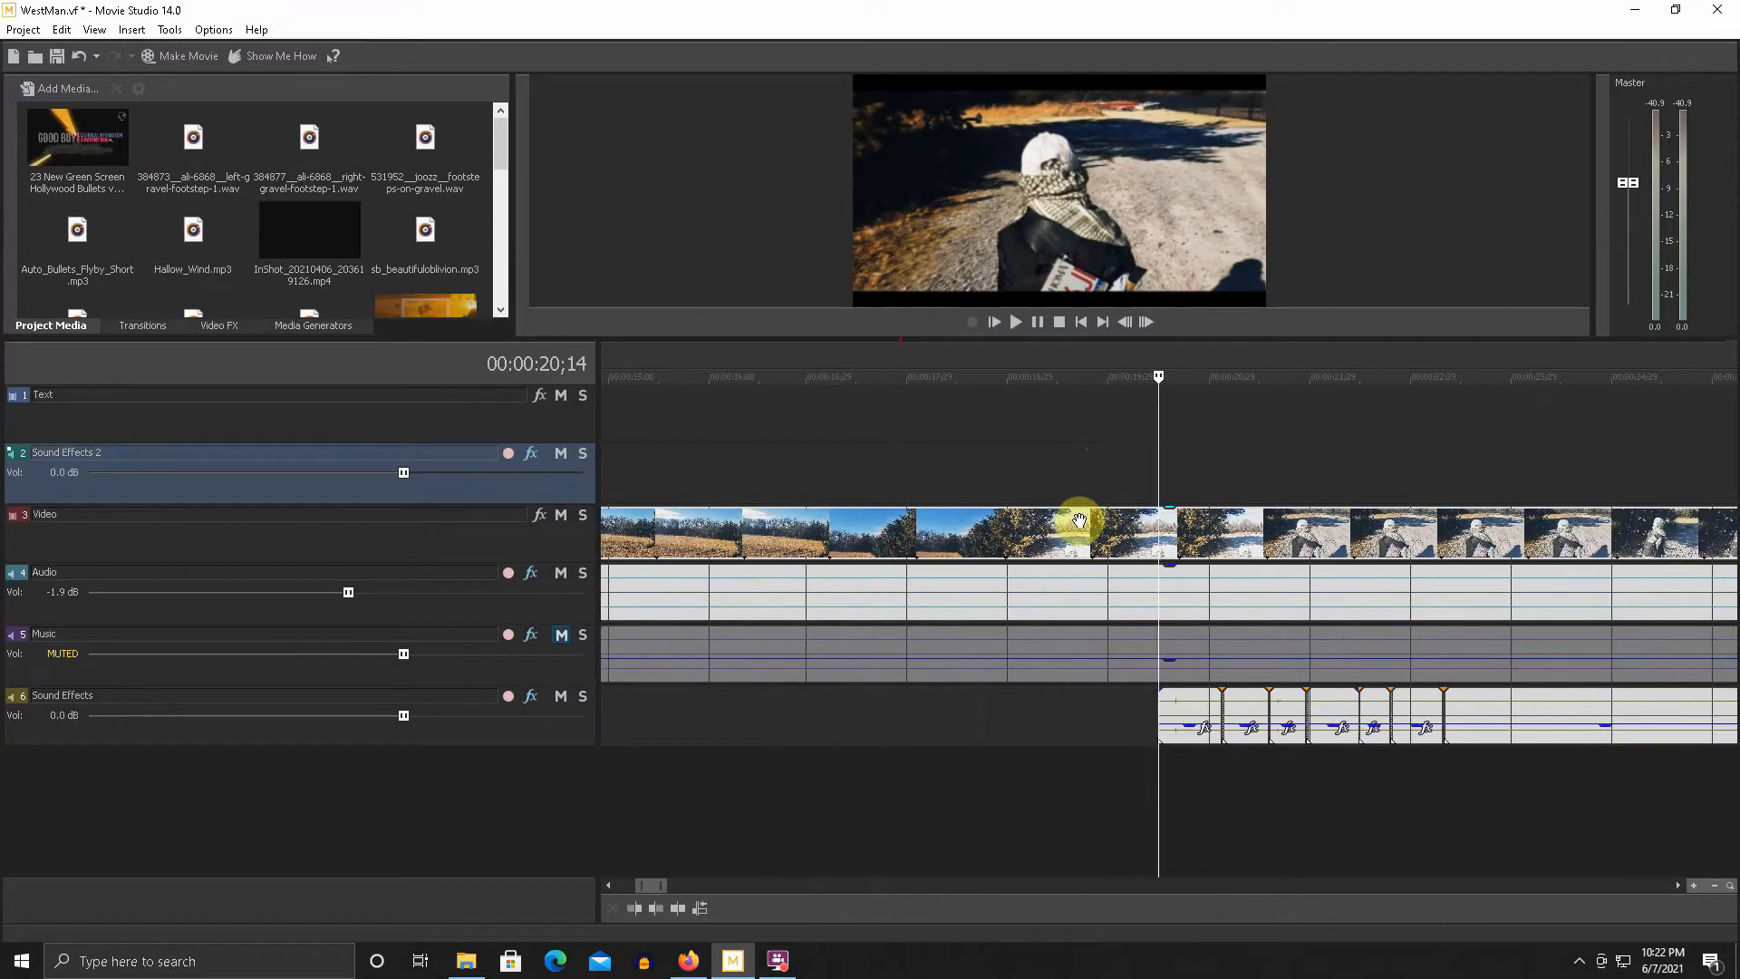
# - Enlarge the video preview further and play the footsteps from 00:00:20;14
pyautogui.moveTo(970, 343); pyautogui.dragTo(969, 458)
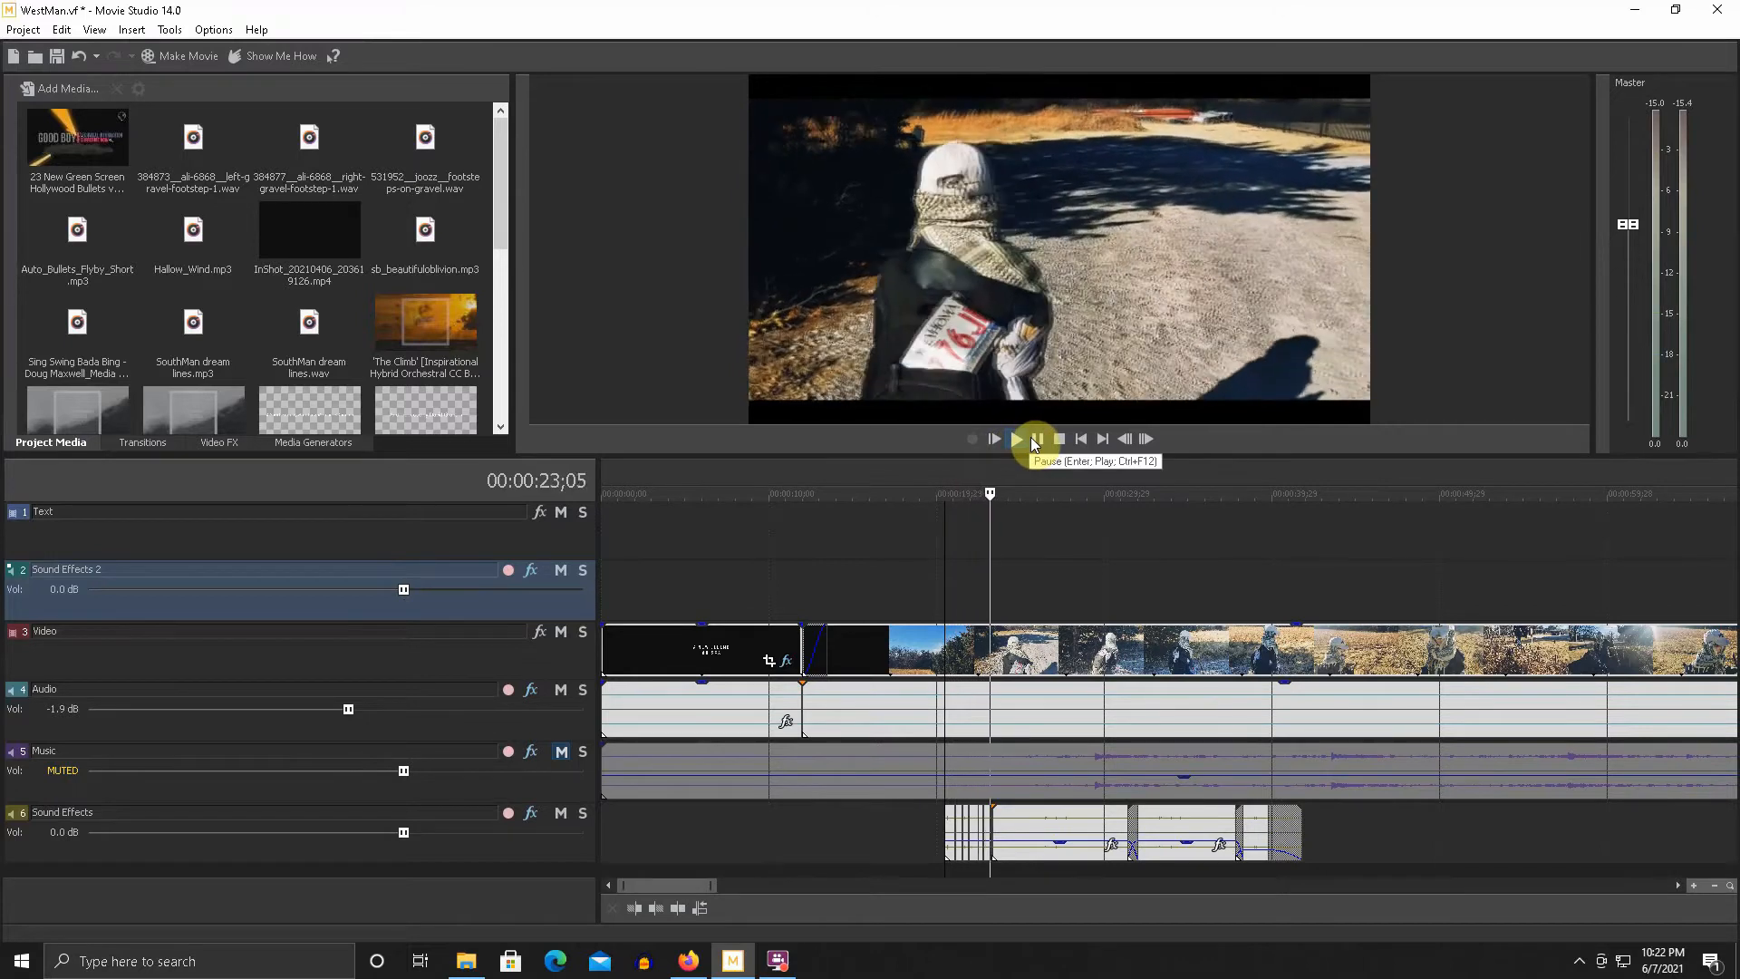
pyautogui.scroll(5, 995, 753)
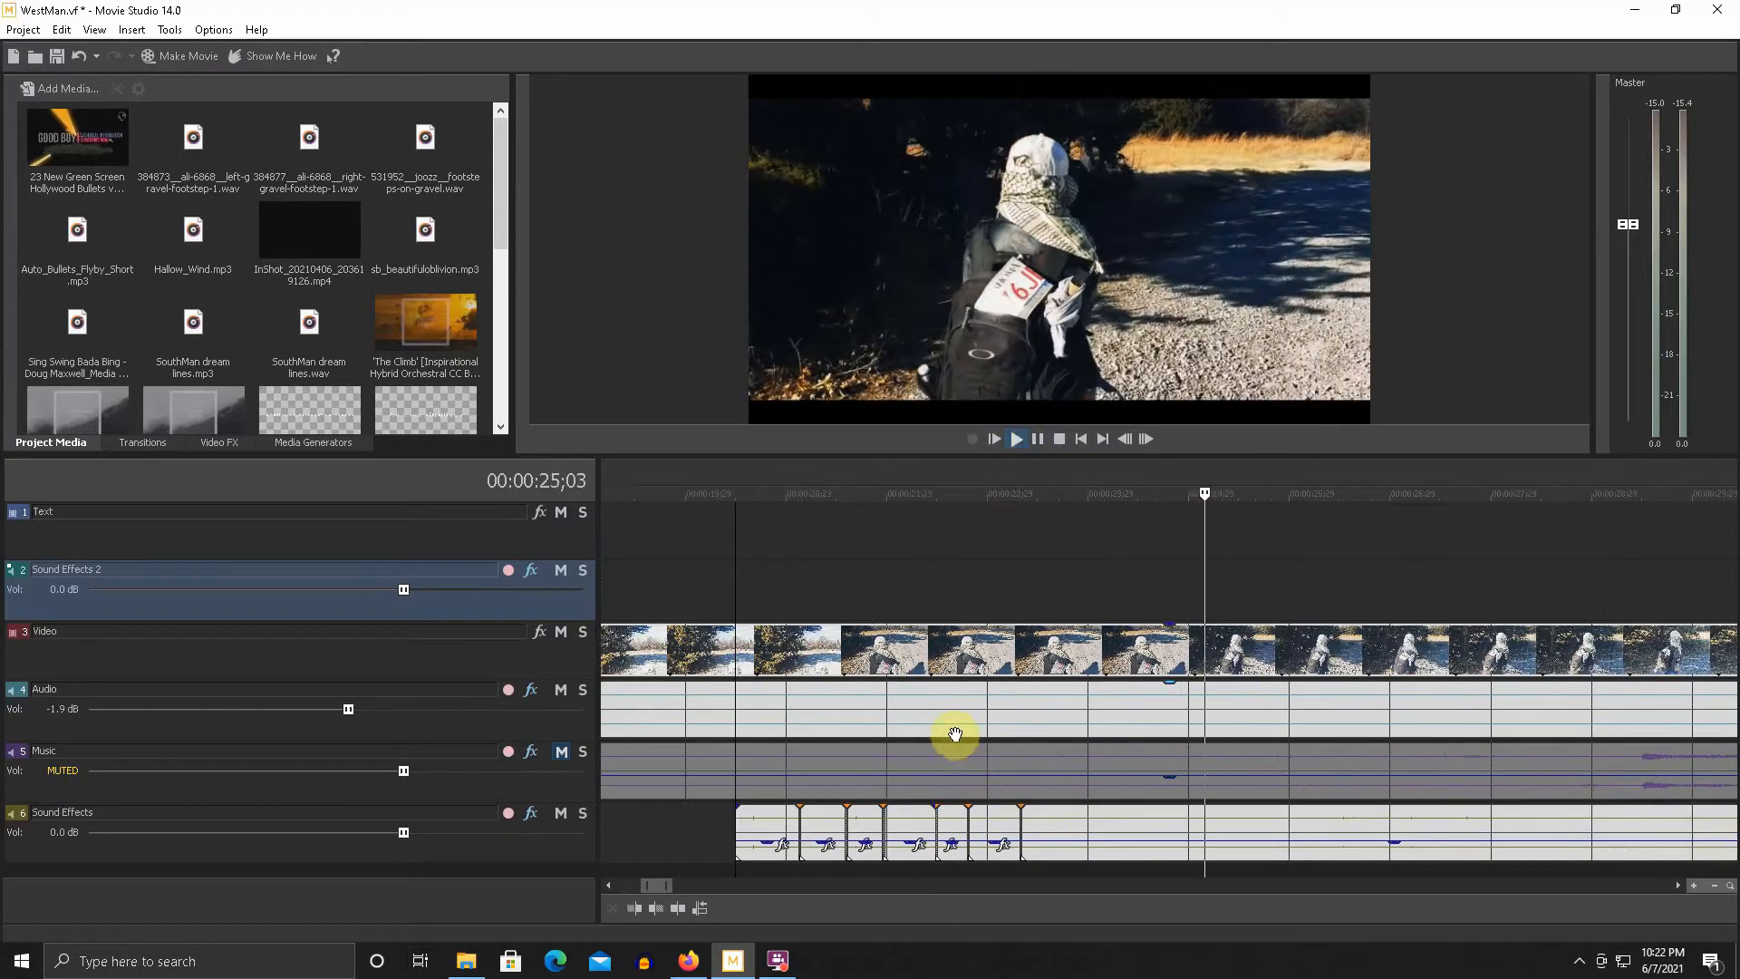
pyautogui.press('space')
# - Play the short footstep clips from 00:00:21;13 and again from about 00:00:21;00
pyautogui.click(833, 611)
pyautogui.scroll(3, 846, 718)
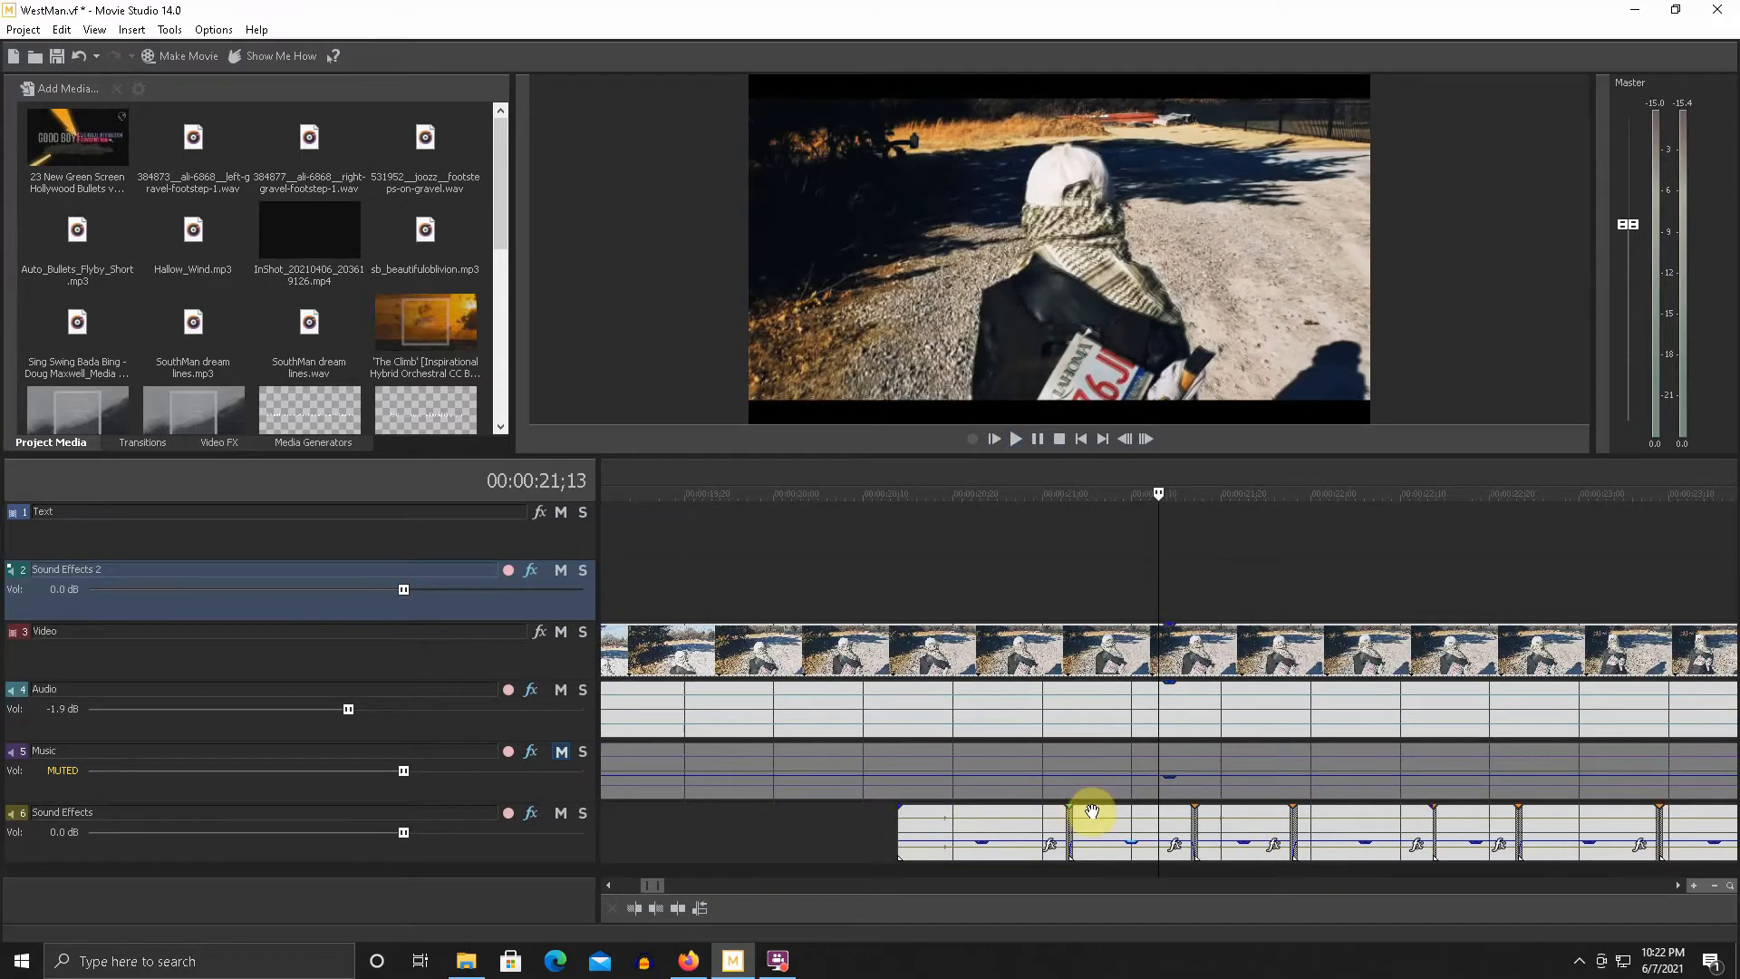
pyautogui.press('space')
pyautogui.press('space')
pyautogui.press('space')
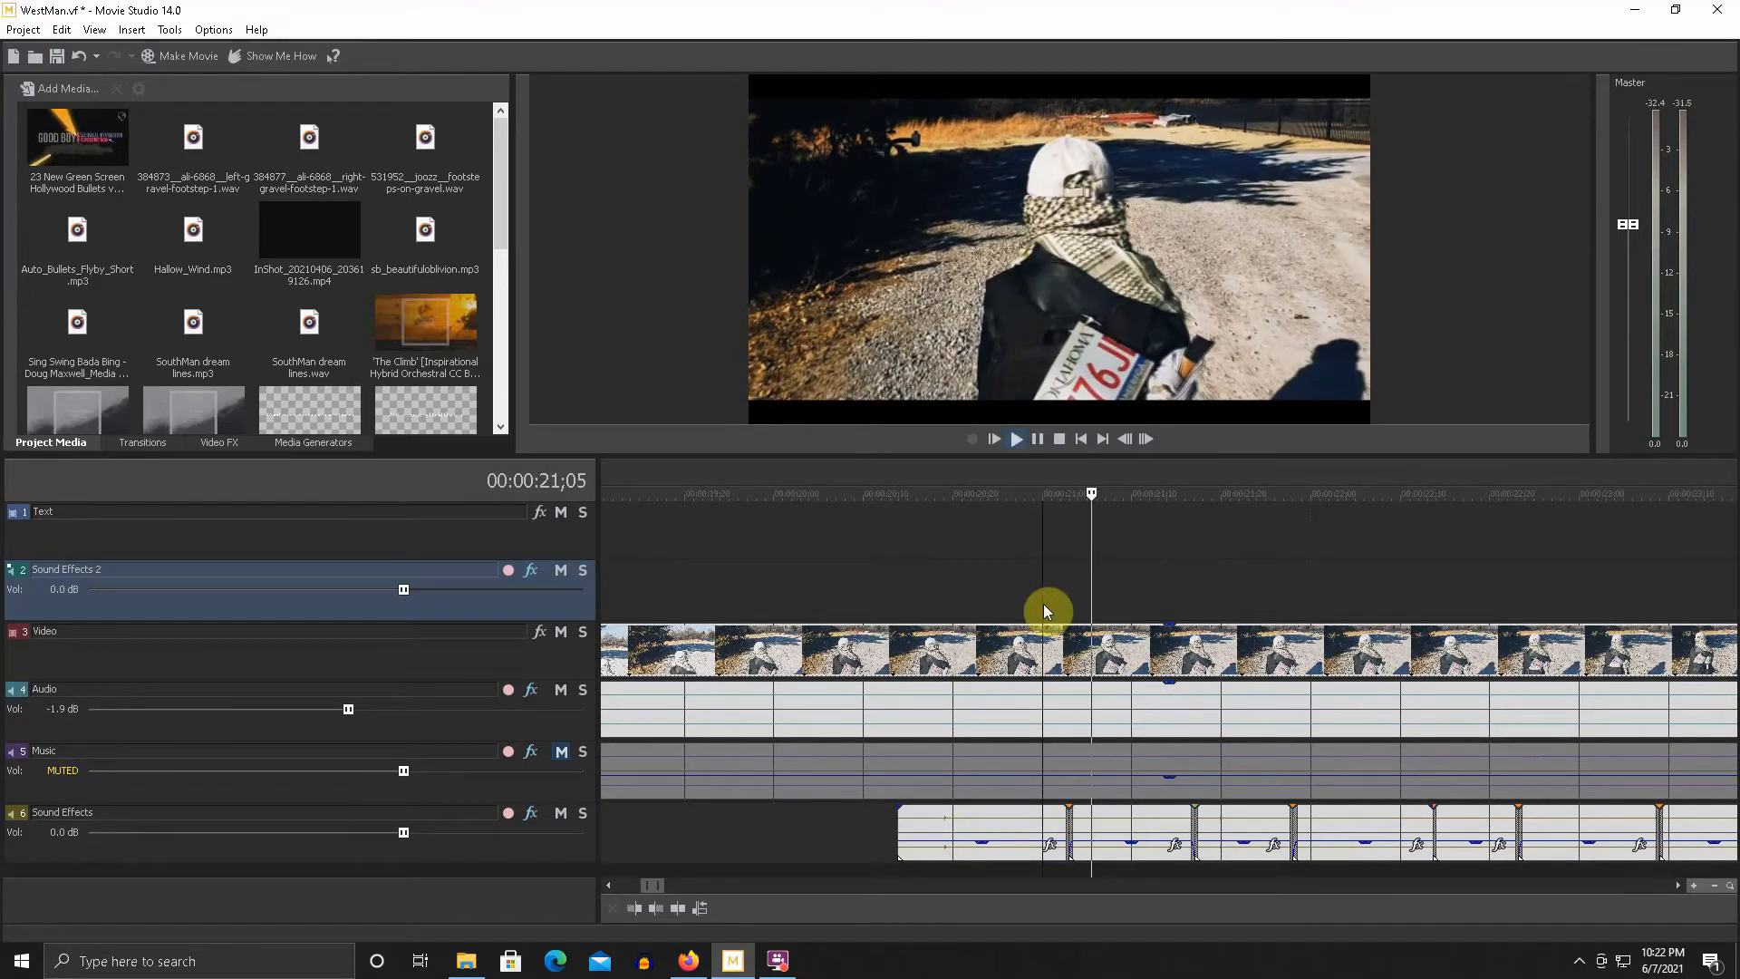
pyautogui.scroll(-3, 1042, 625)
pyautogui.scroll(-3, 1039, 630)
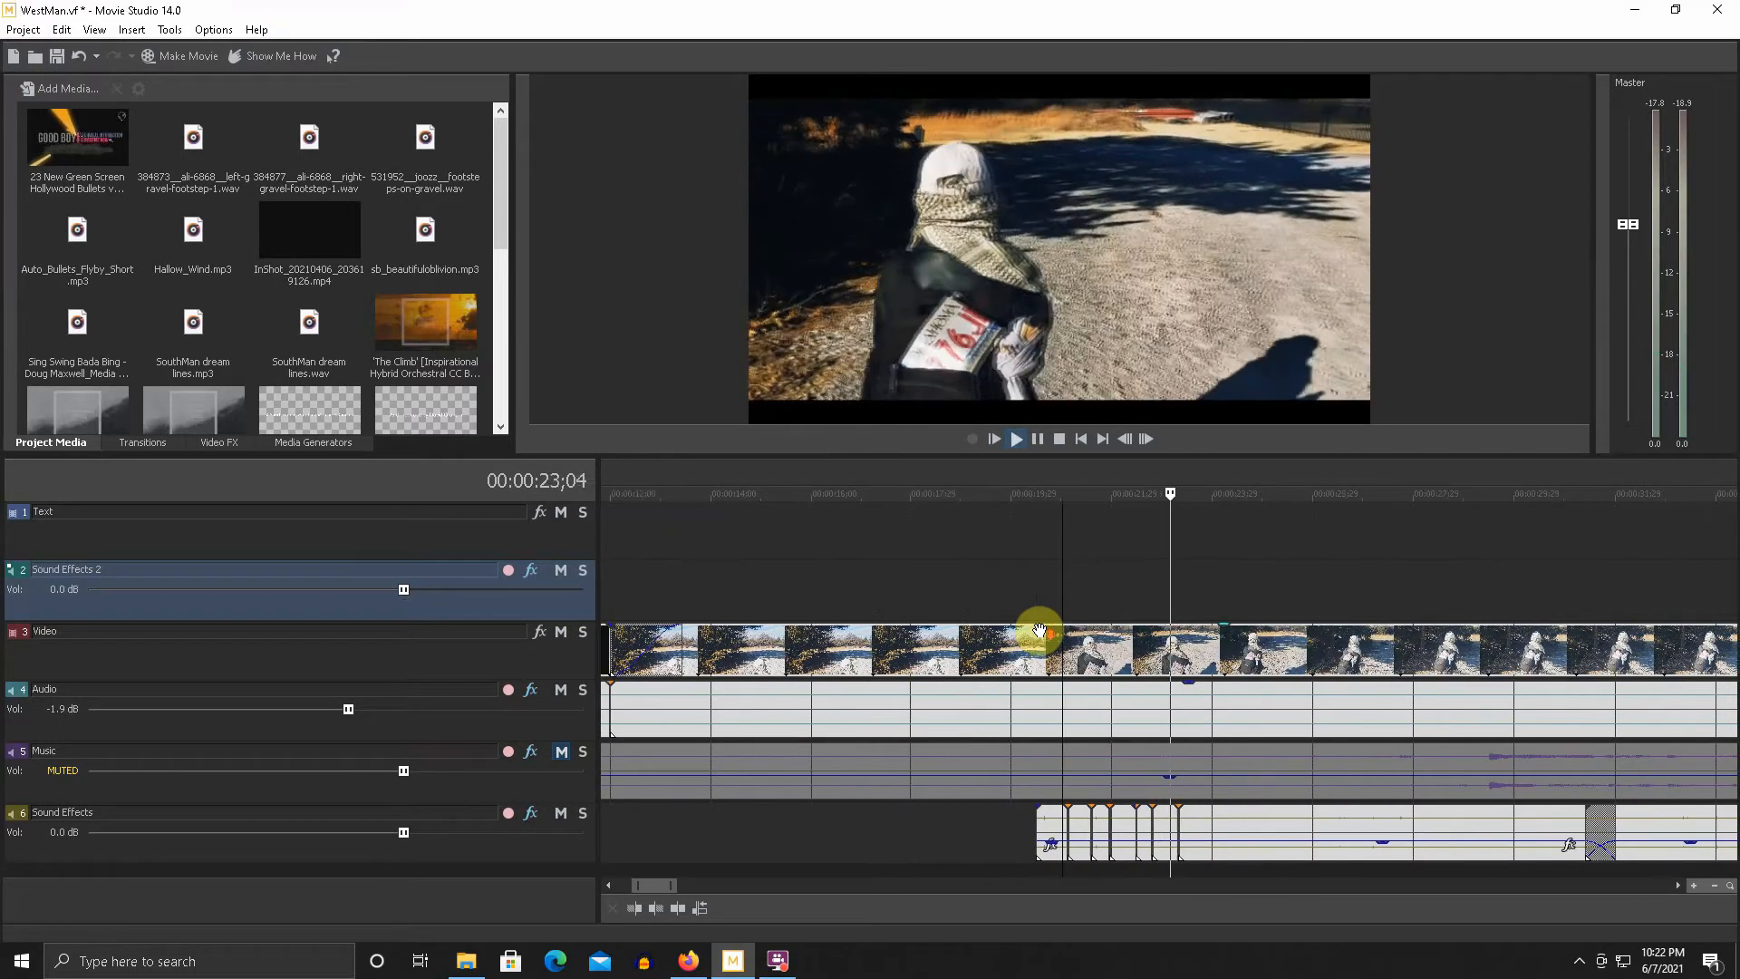
pyautogui.press('space')
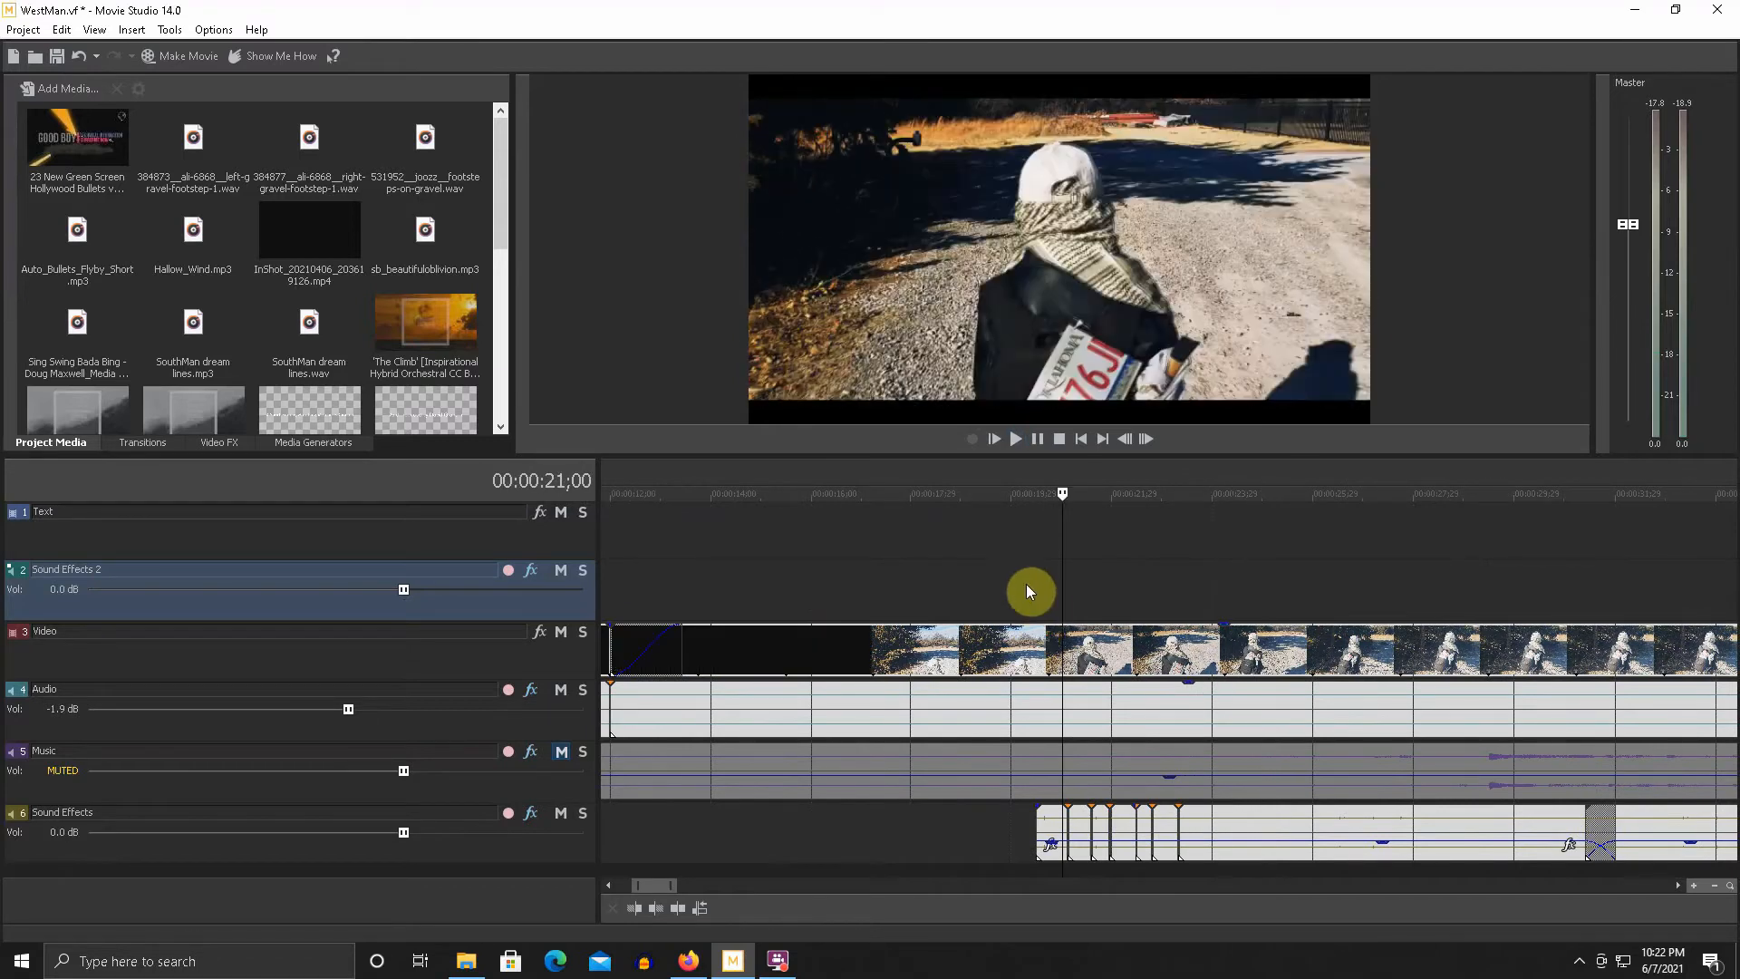
# - Play the footage from 00:00:20;08, just ahead of the first footstep clip
pyautogui.click(1025, 580)
pyautogui.press('space')
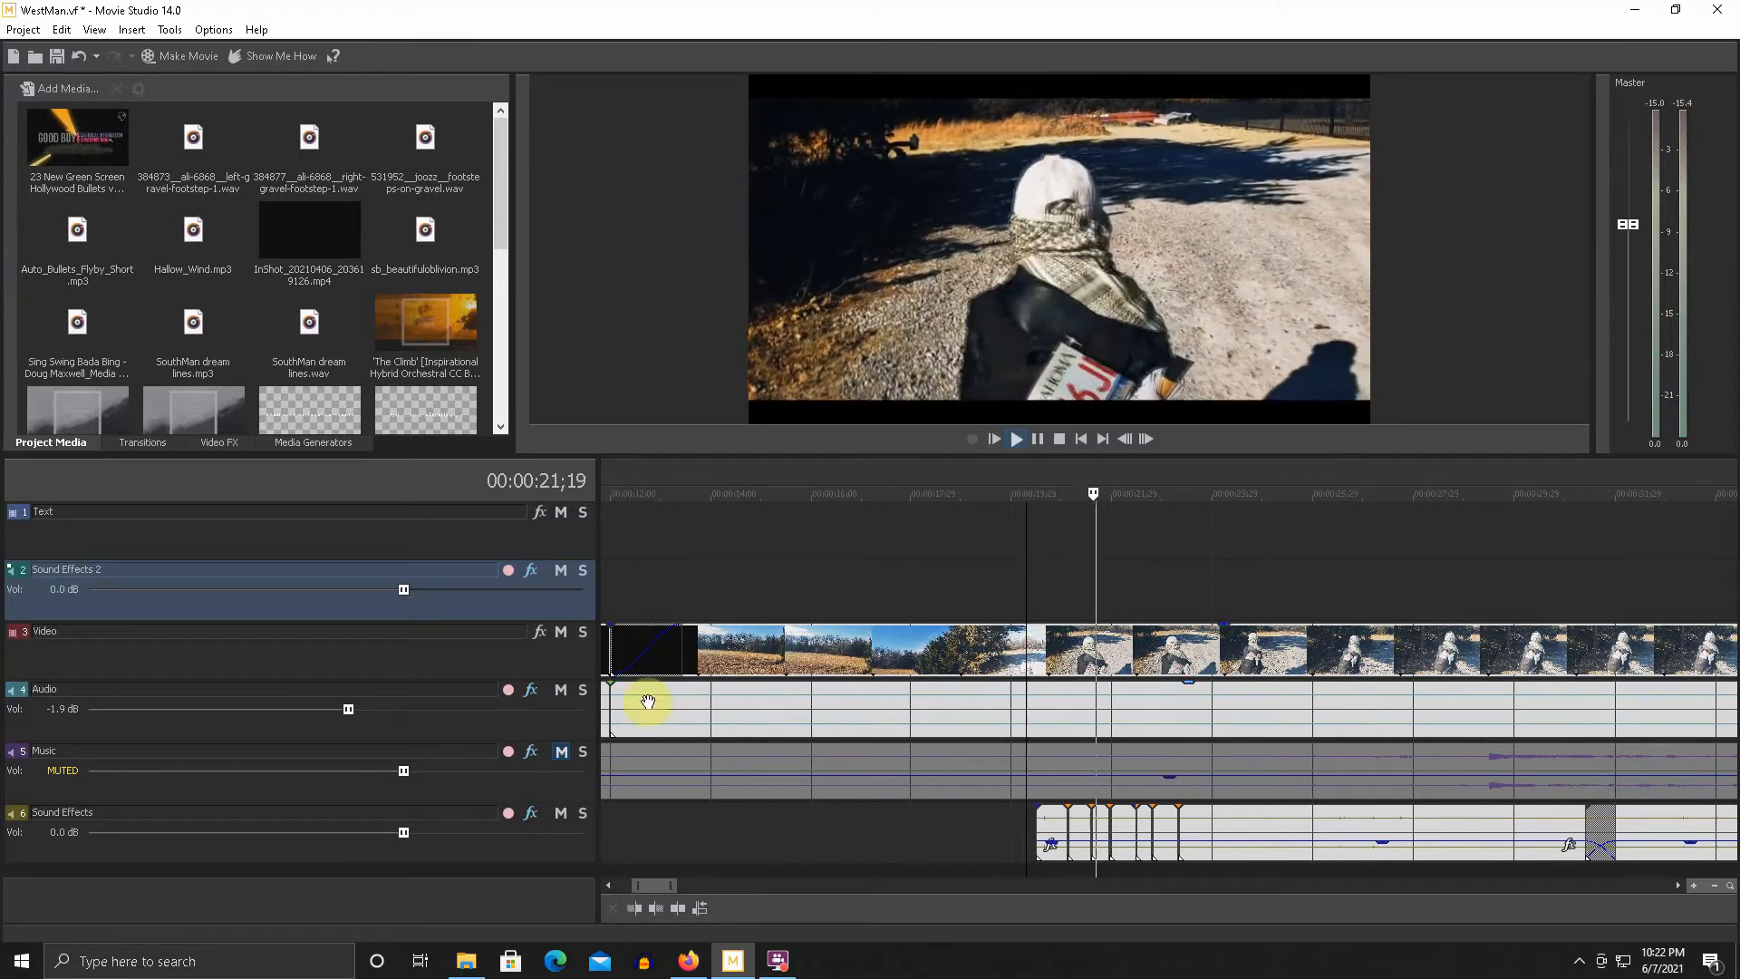
pyautogui.press('space')
# - Unmute the Music track and play the footage with music and footsteps from about 00:00:16
pyautogui.click(560, 751)
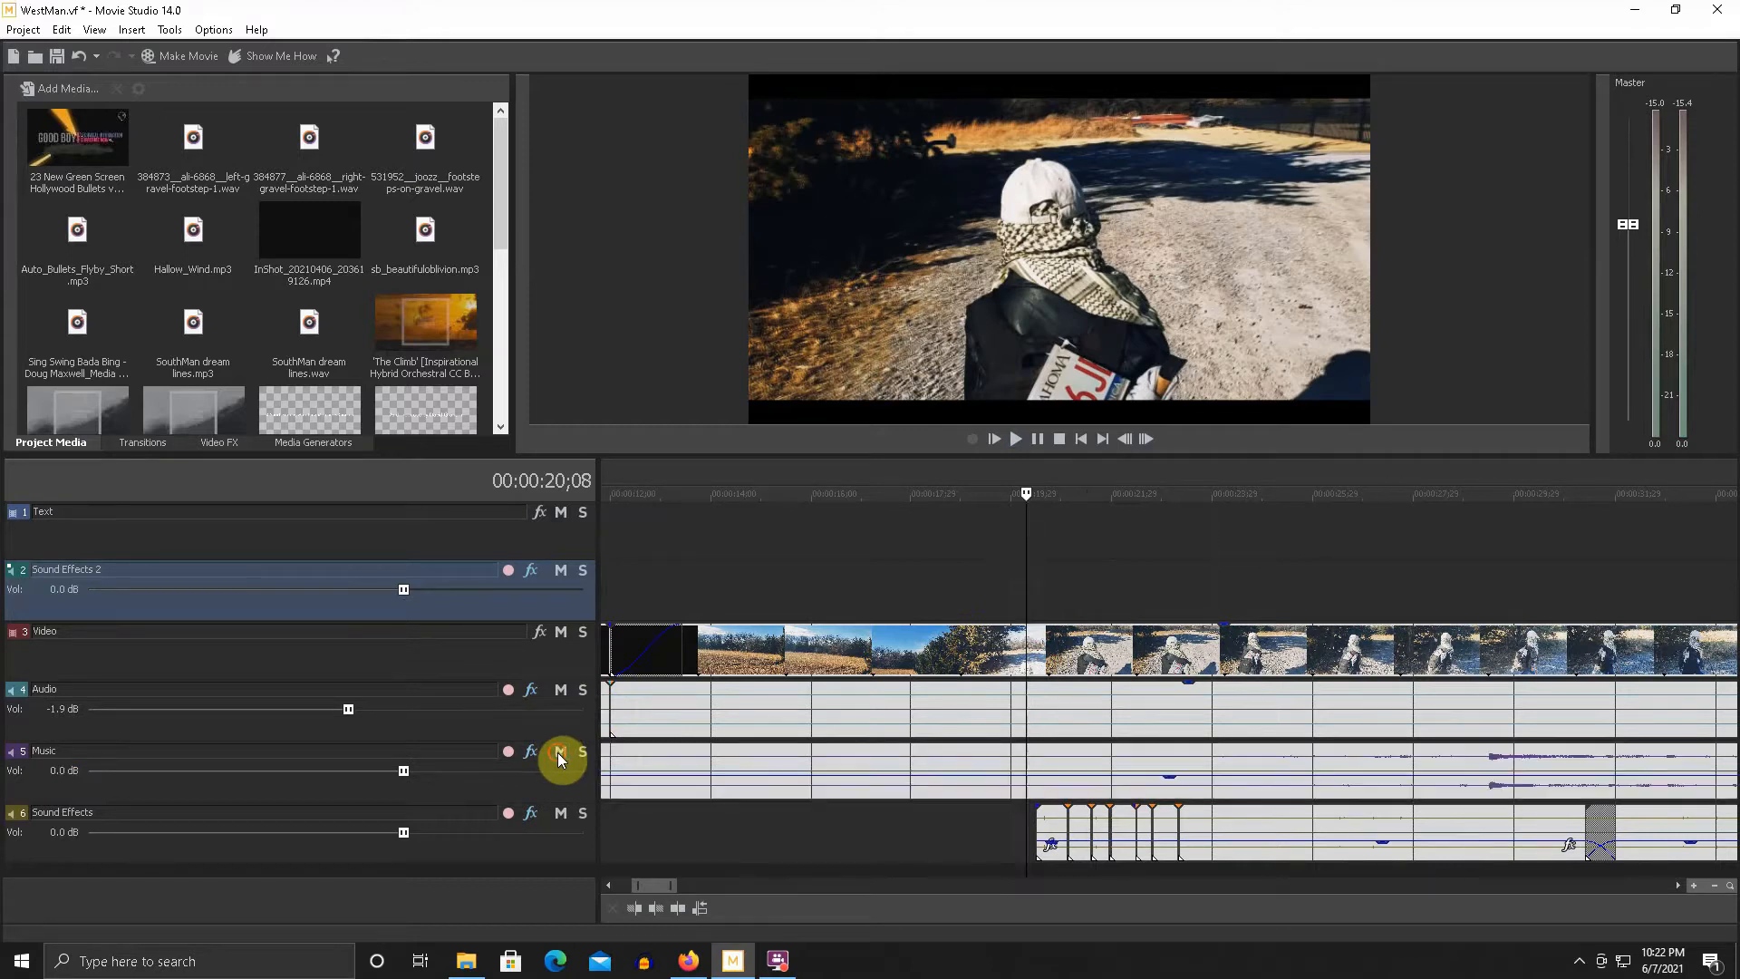
pyautogui.click(847, 580)
pyautogui.press('space')
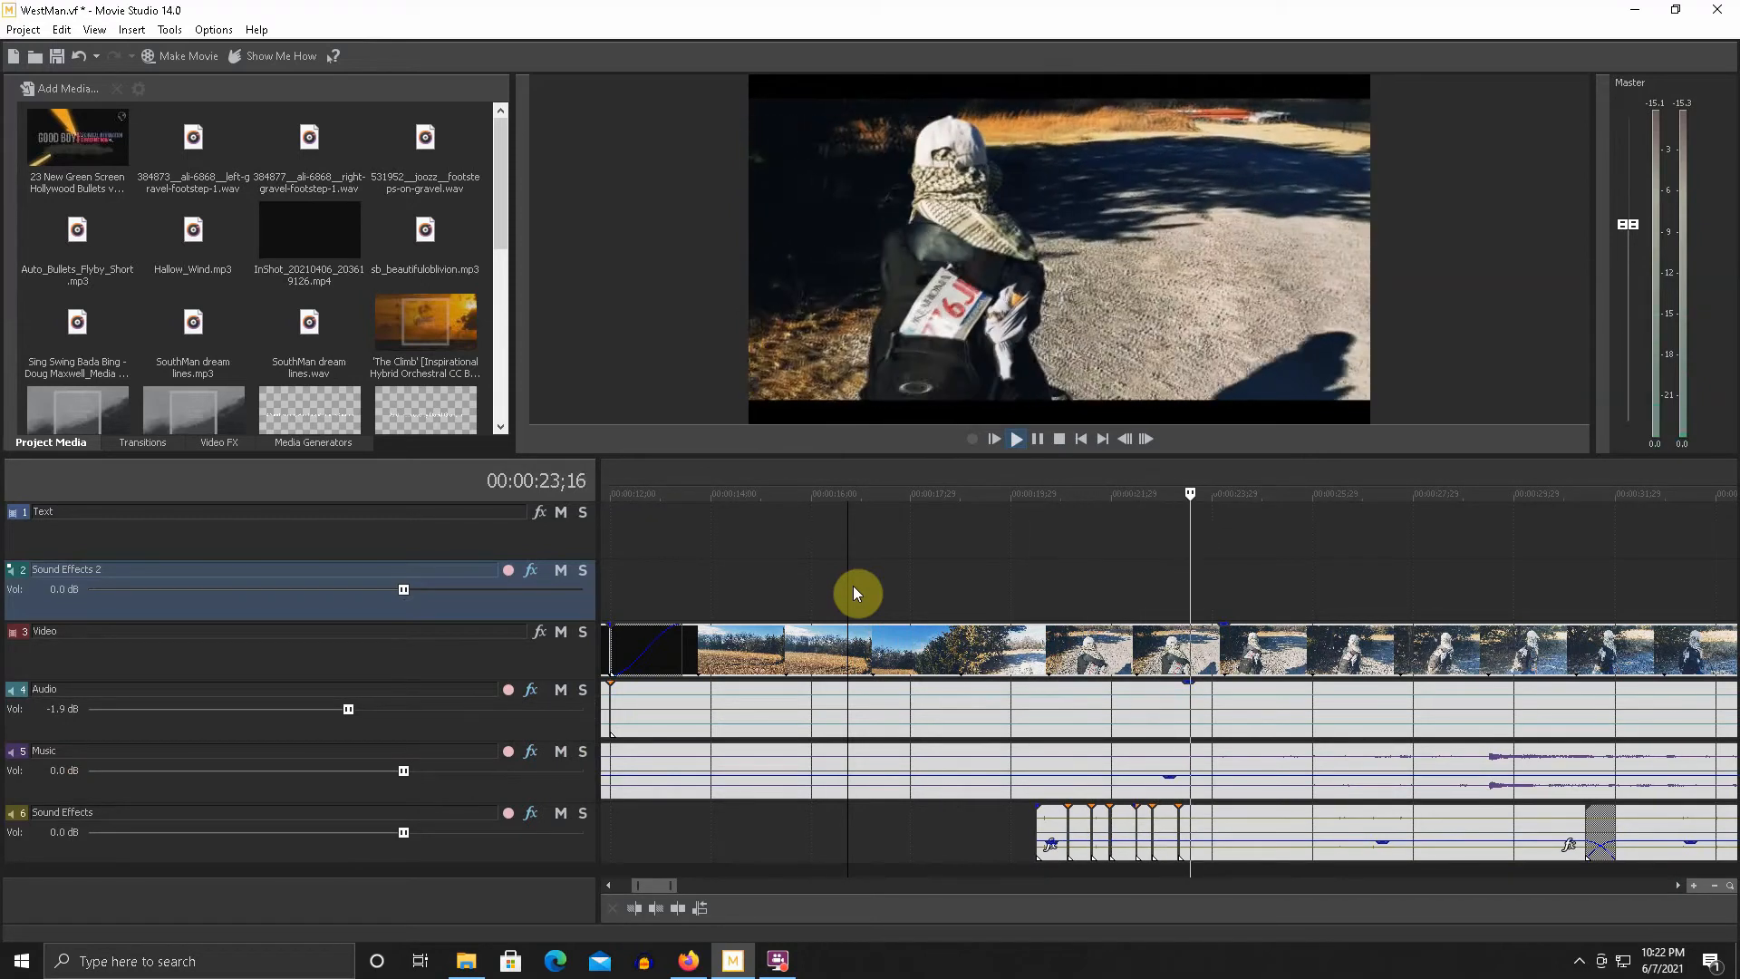
pyautogui.scroll(-3, 1075, 689)
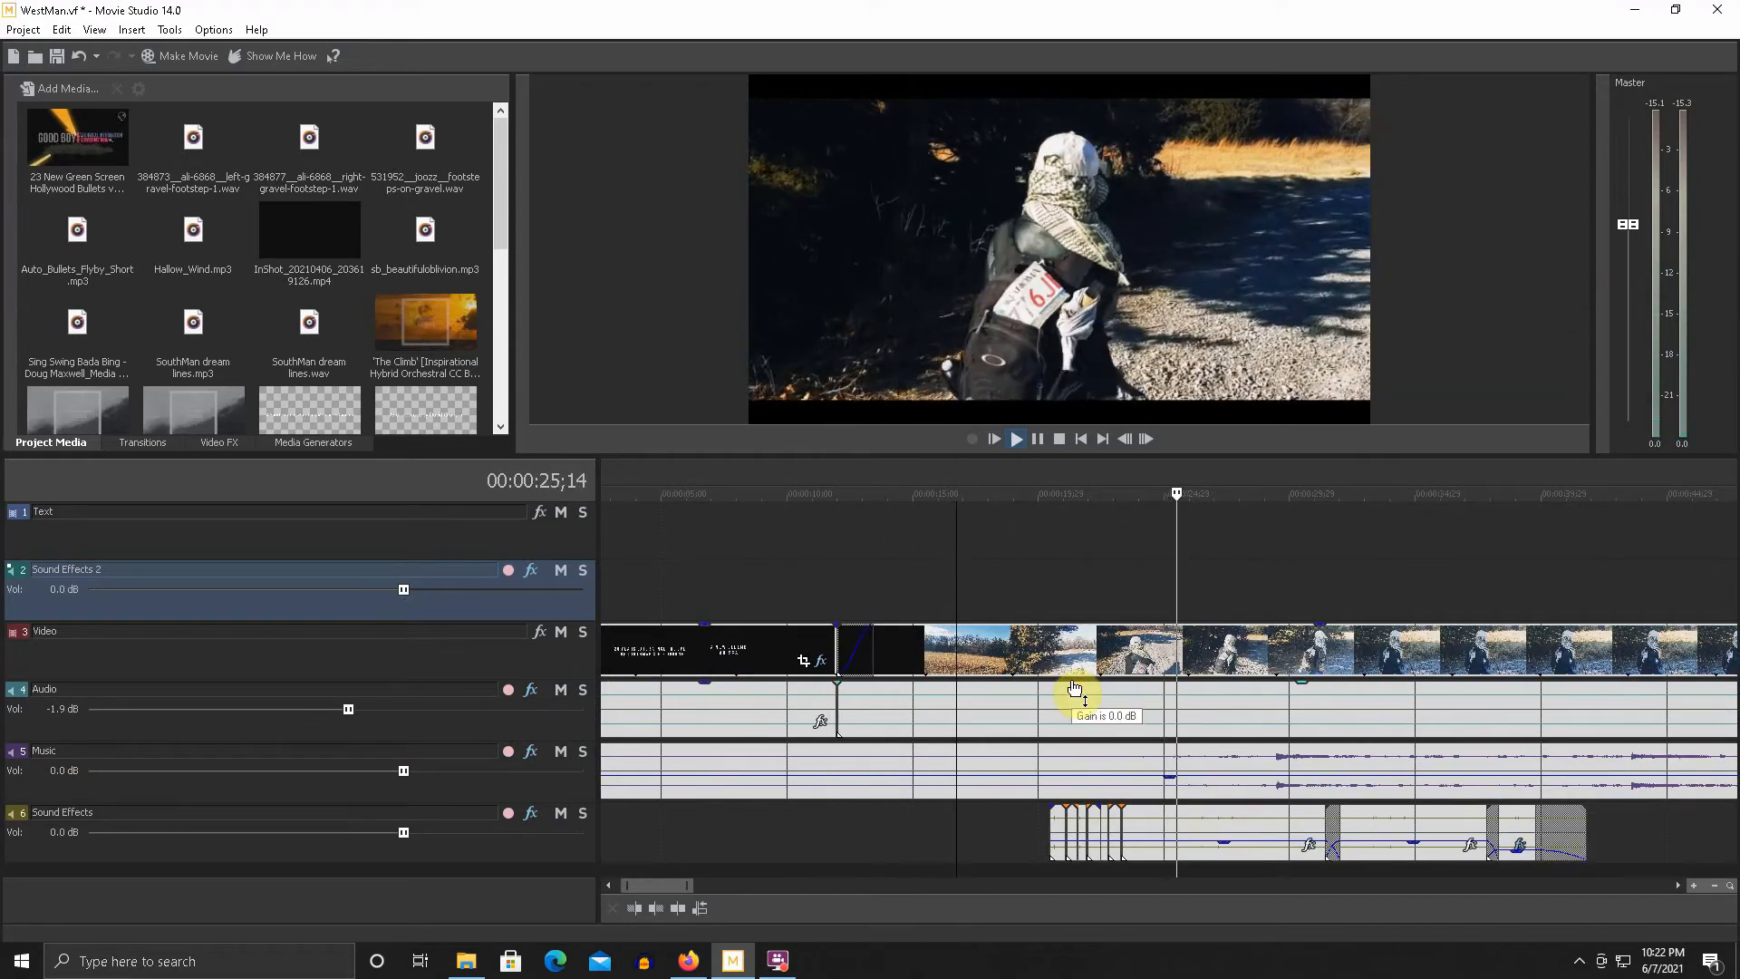
# - Play the footage with music and footsteps from 00:00:19;22, just ahead of the footstep clips, and restart it once
pyautogui.press('space')
pyautogui.click(1032, 586)
pyautogui.press('space')
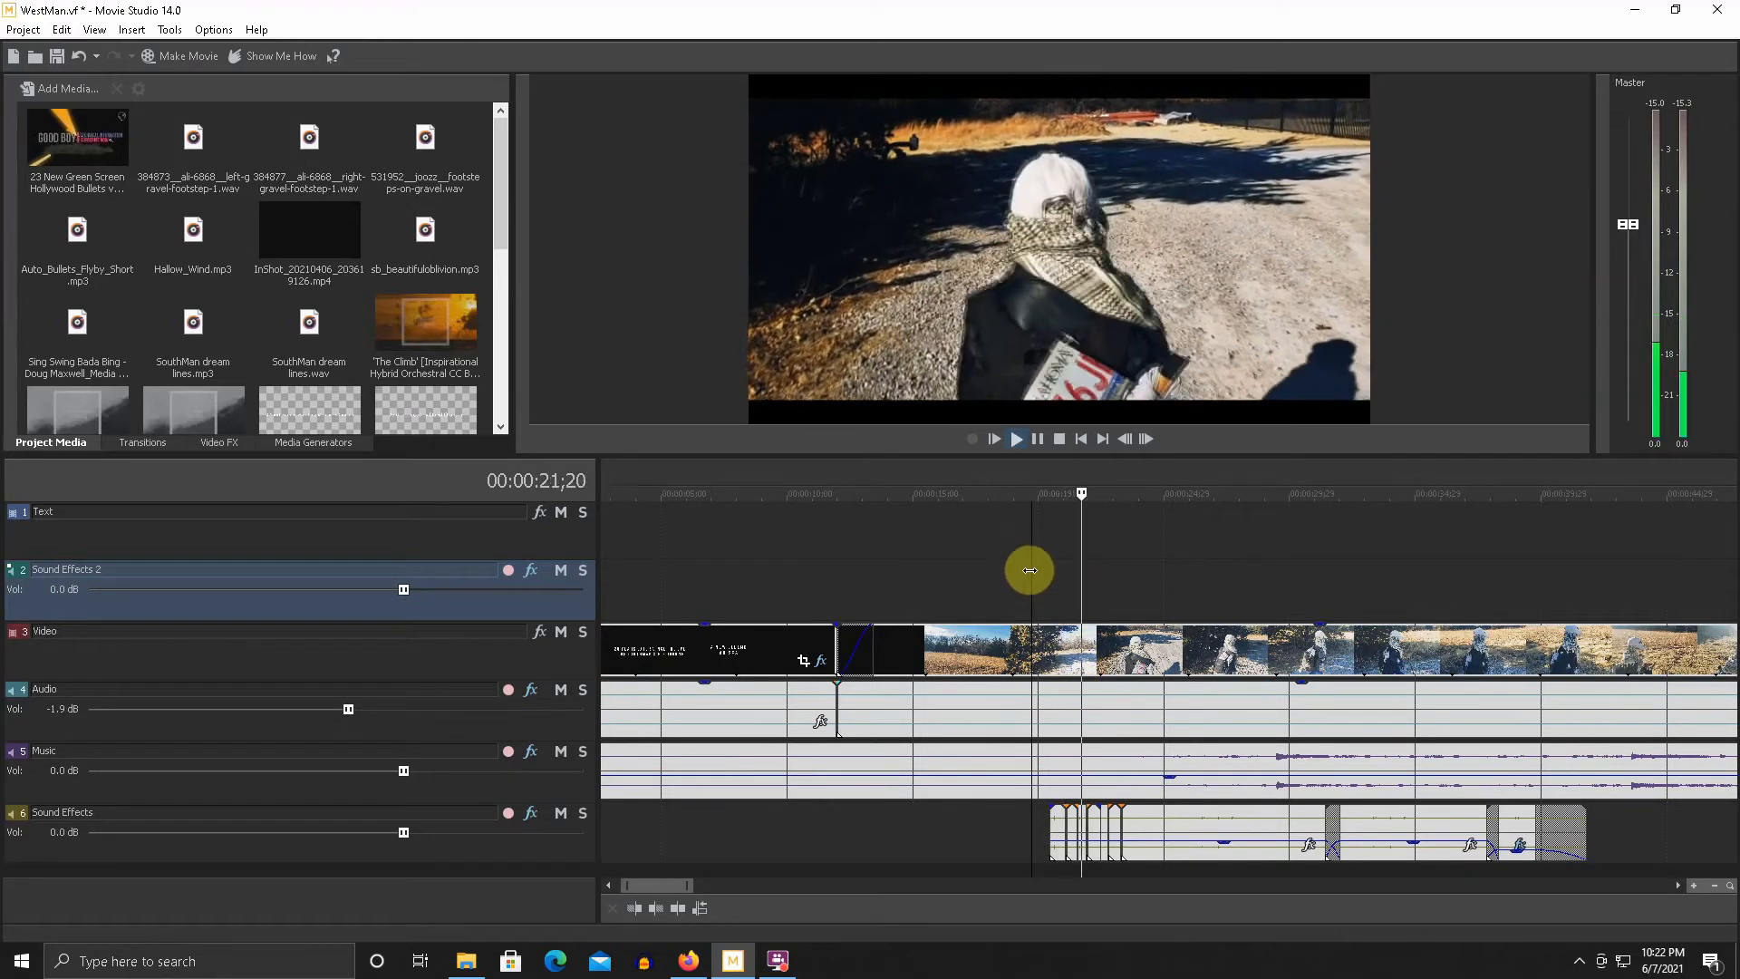
pyautogui.click(1058, 440)
pyautogui.click(1018, 440)
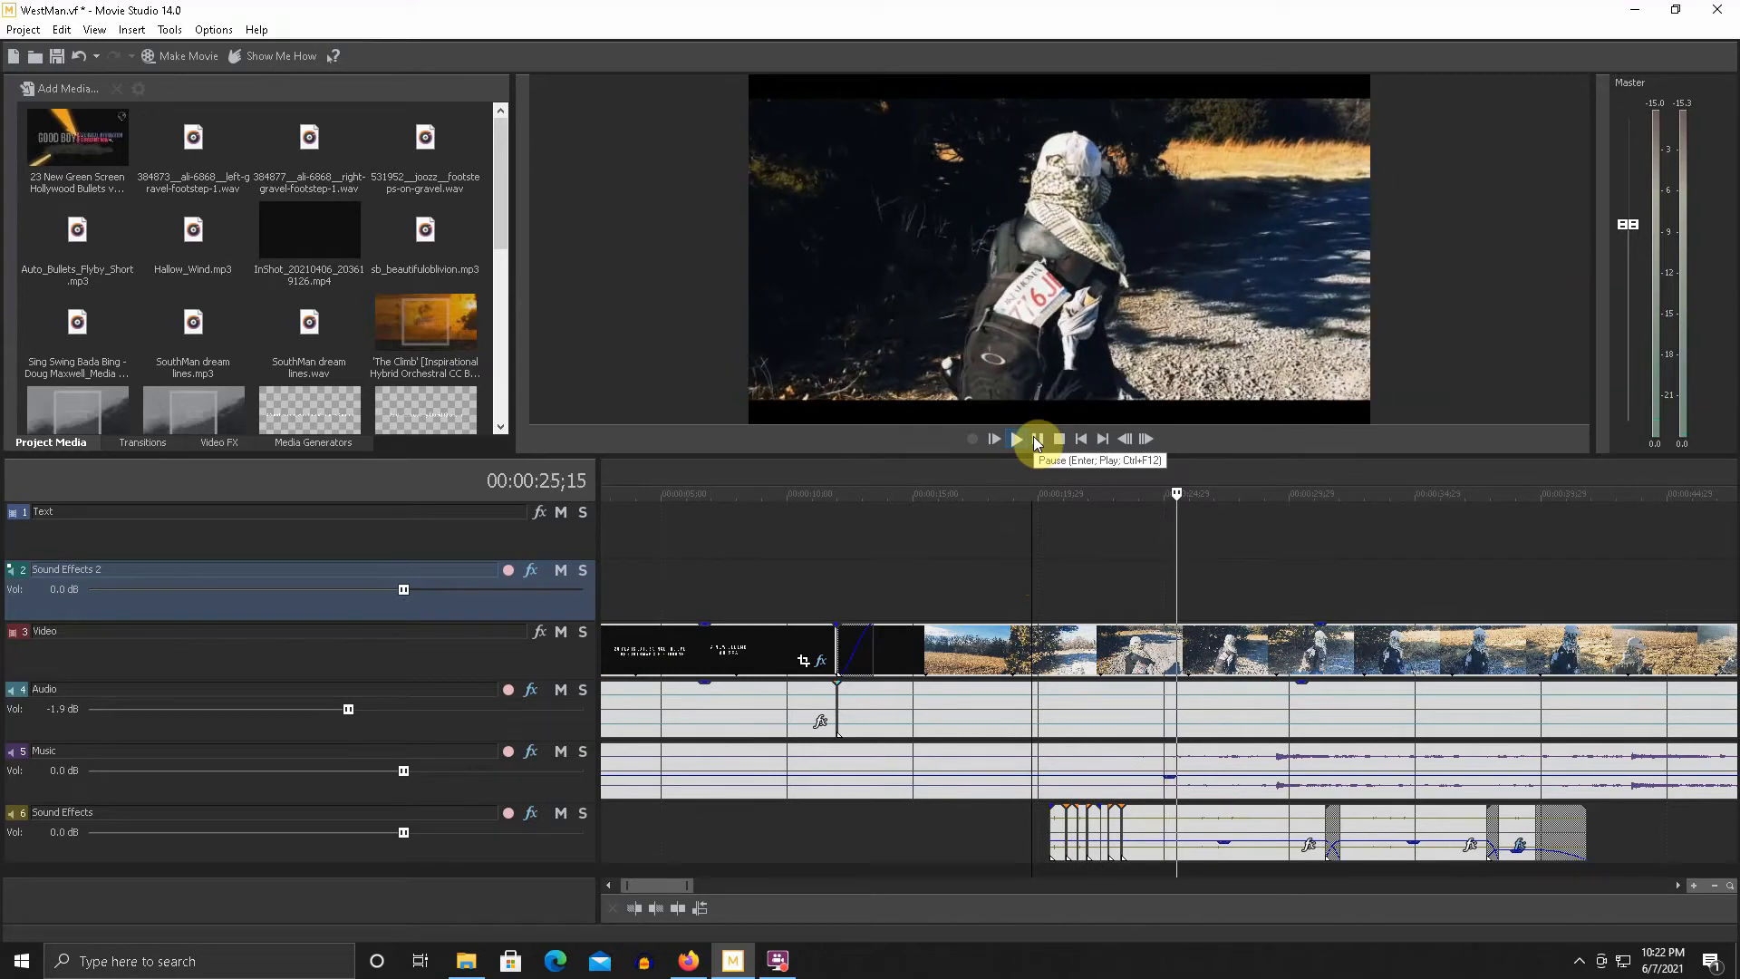
# - Replay the footage with music and footsteps twice more from 00:00:19;22 and pause at 00:00:35;25
pyautogui.click(1062, 438)
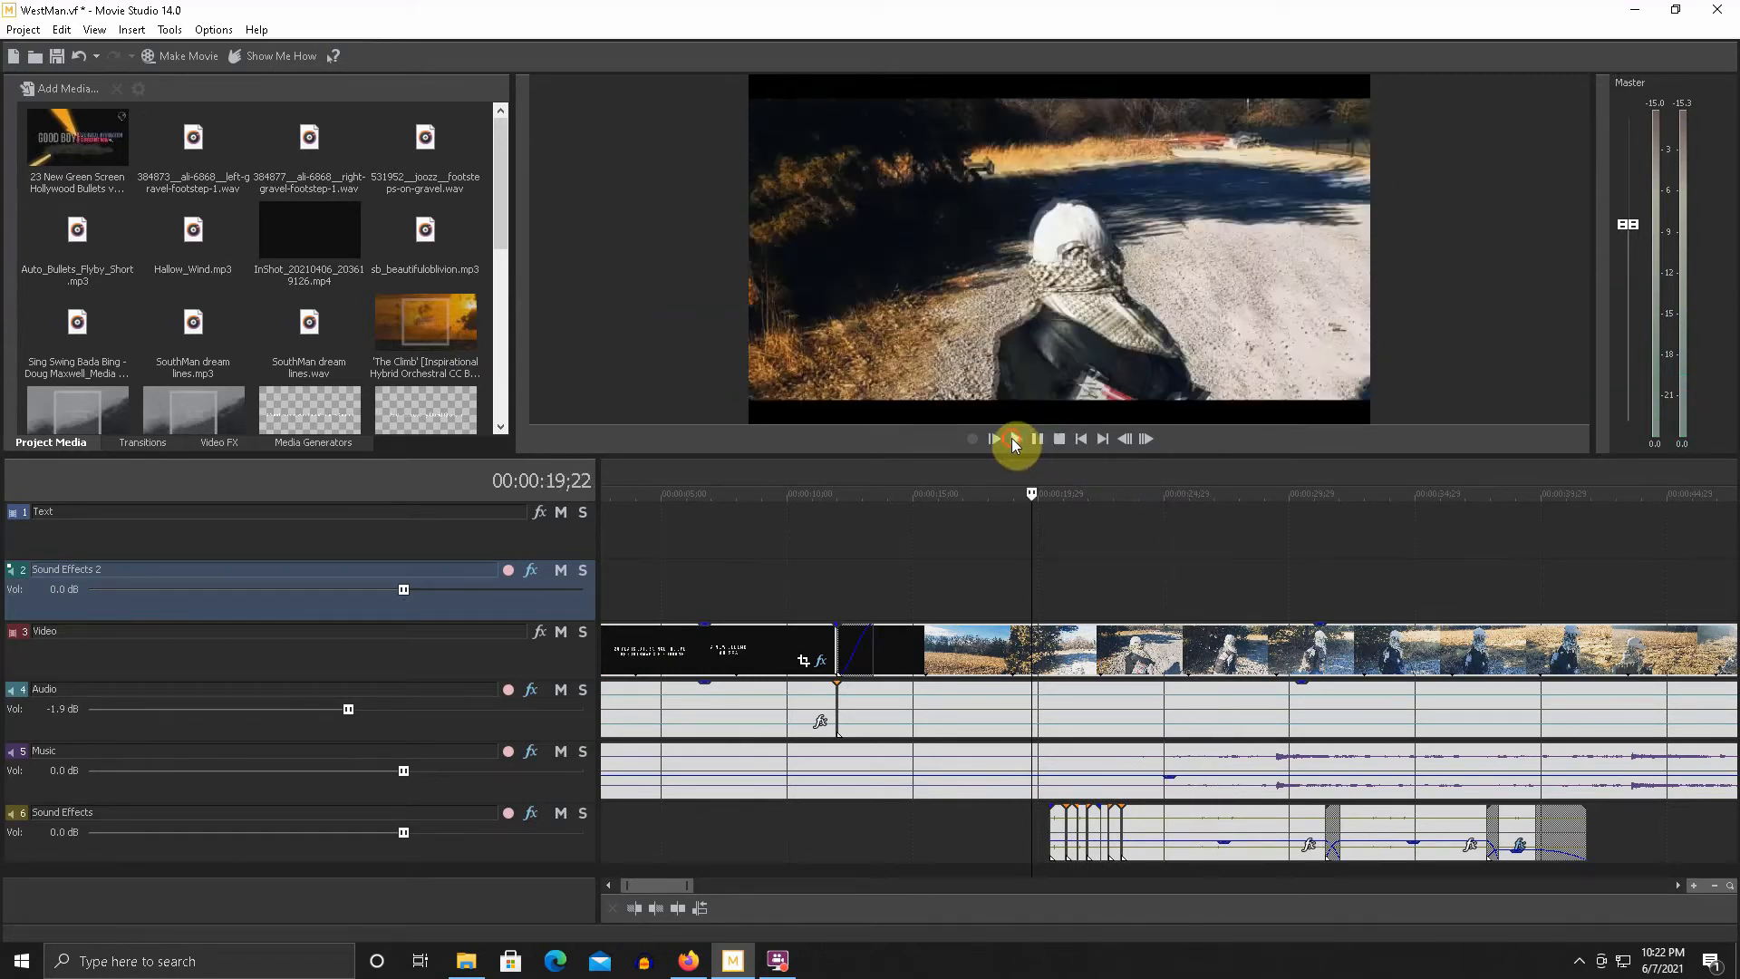
pyautogui.click(1015, 440)
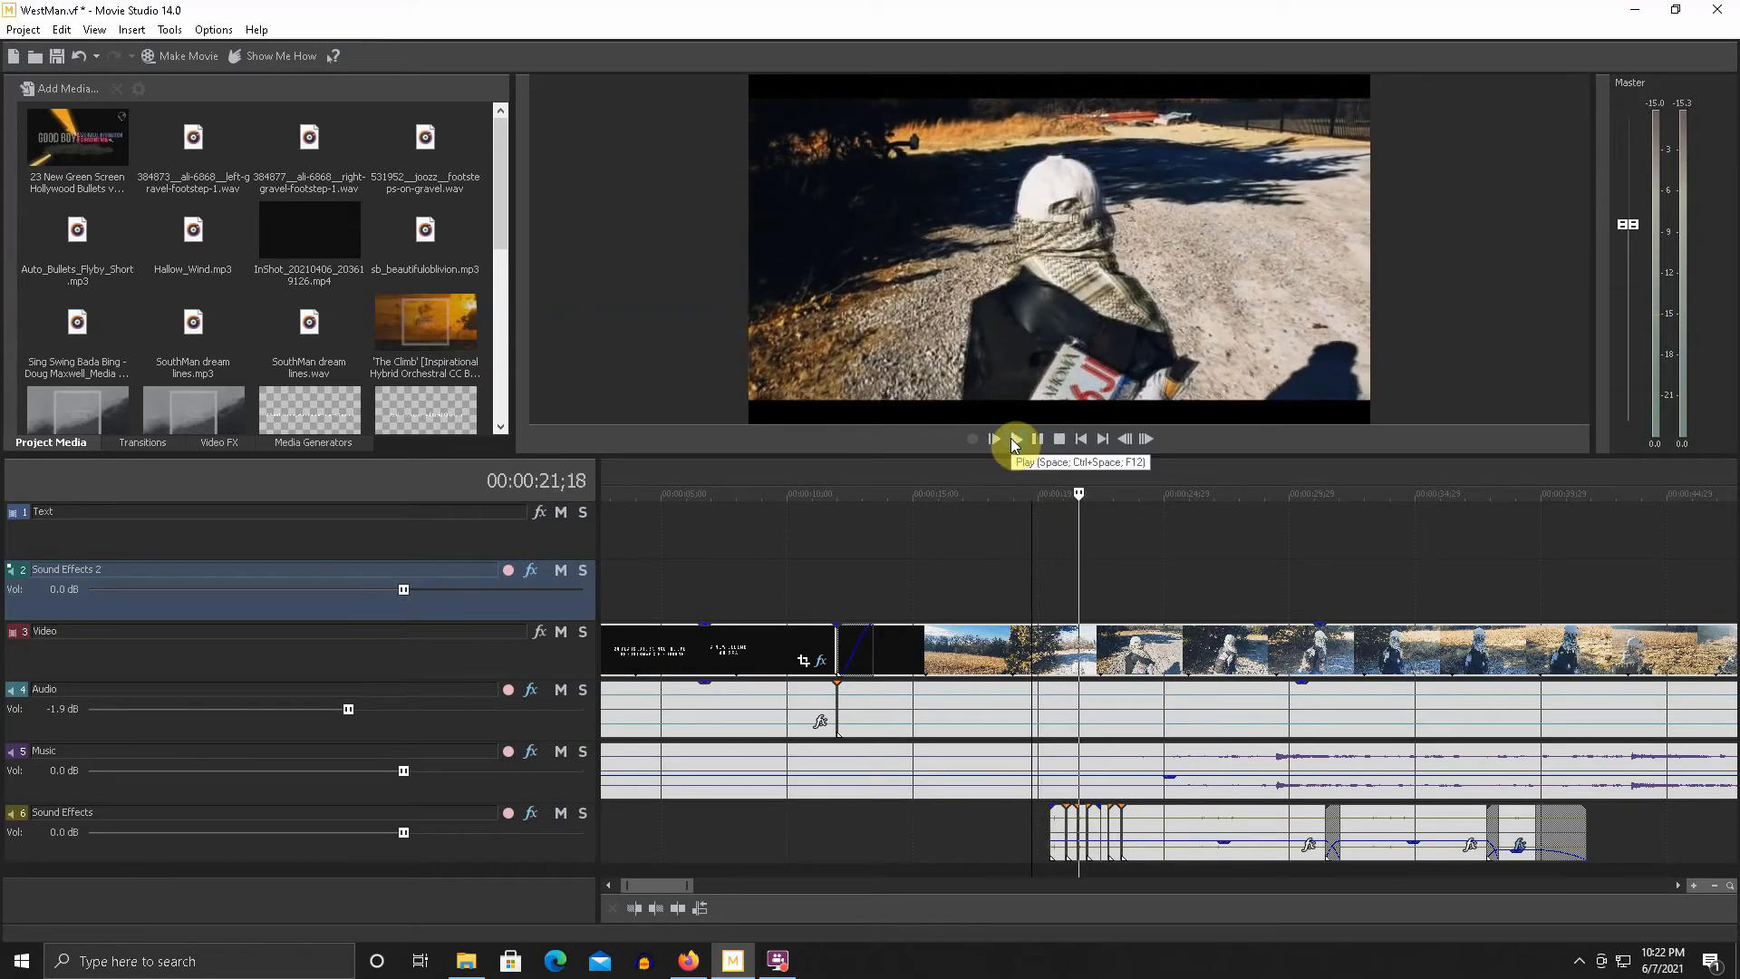
pyautogui.click(1054, 438)
pyautogui.click(1019, 439)
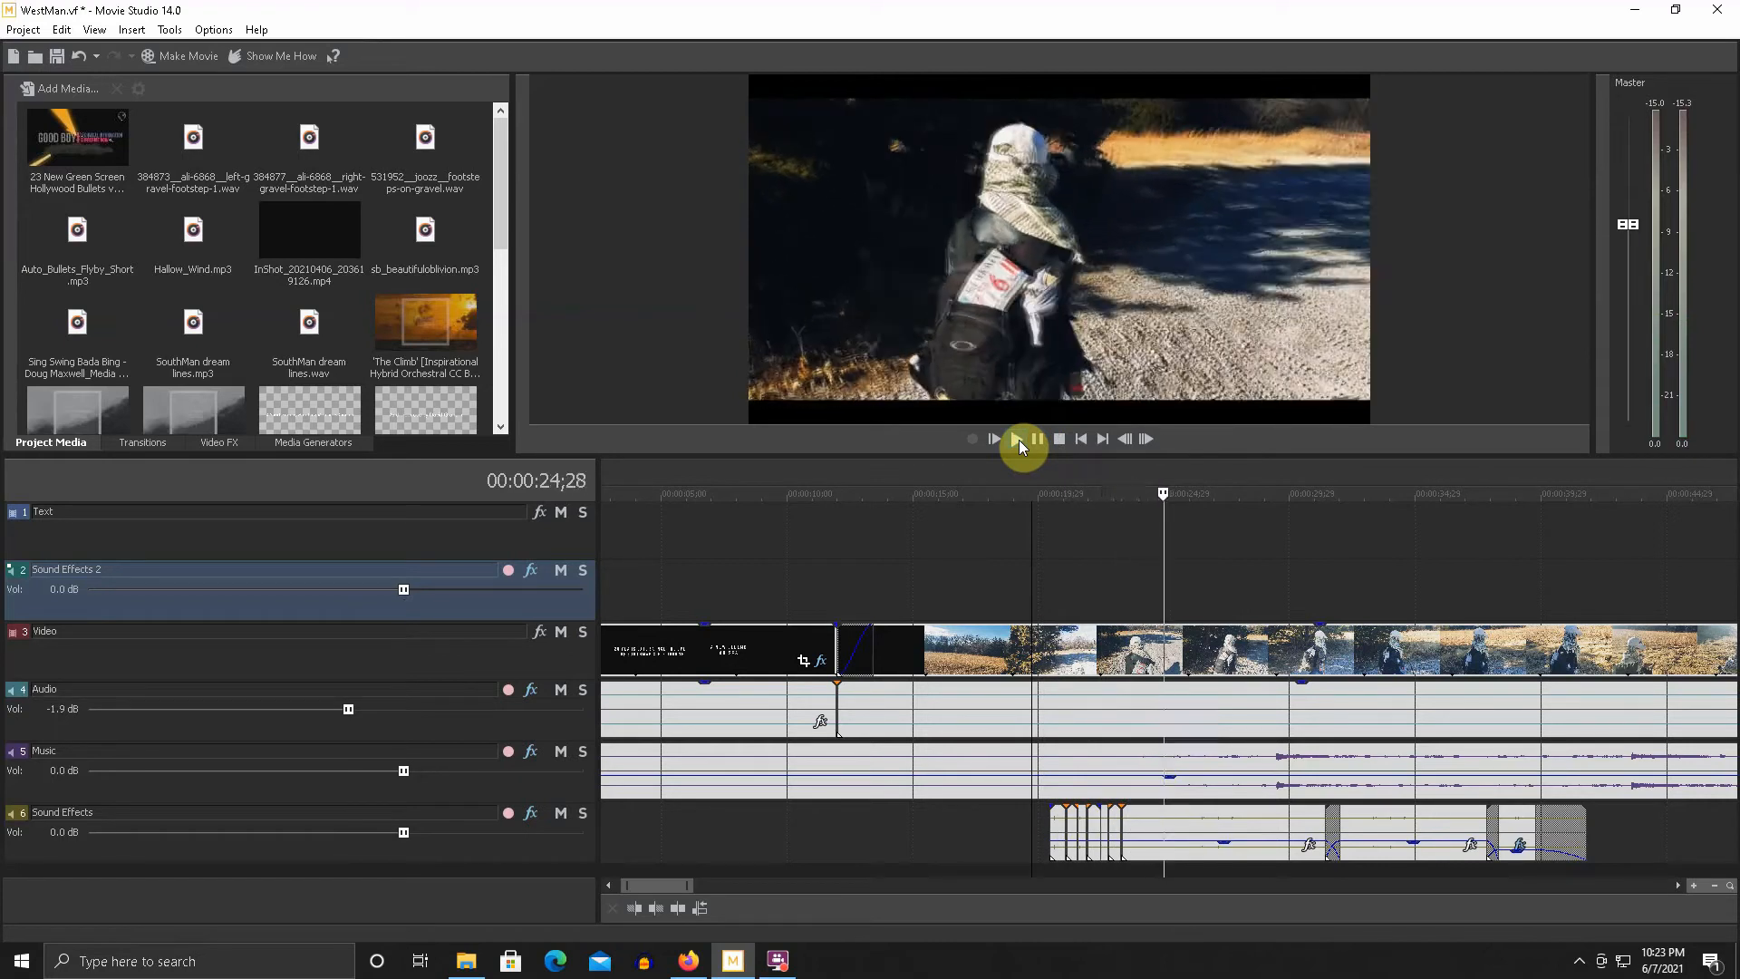
pyautogui.scroll(-3, 1203, 510)
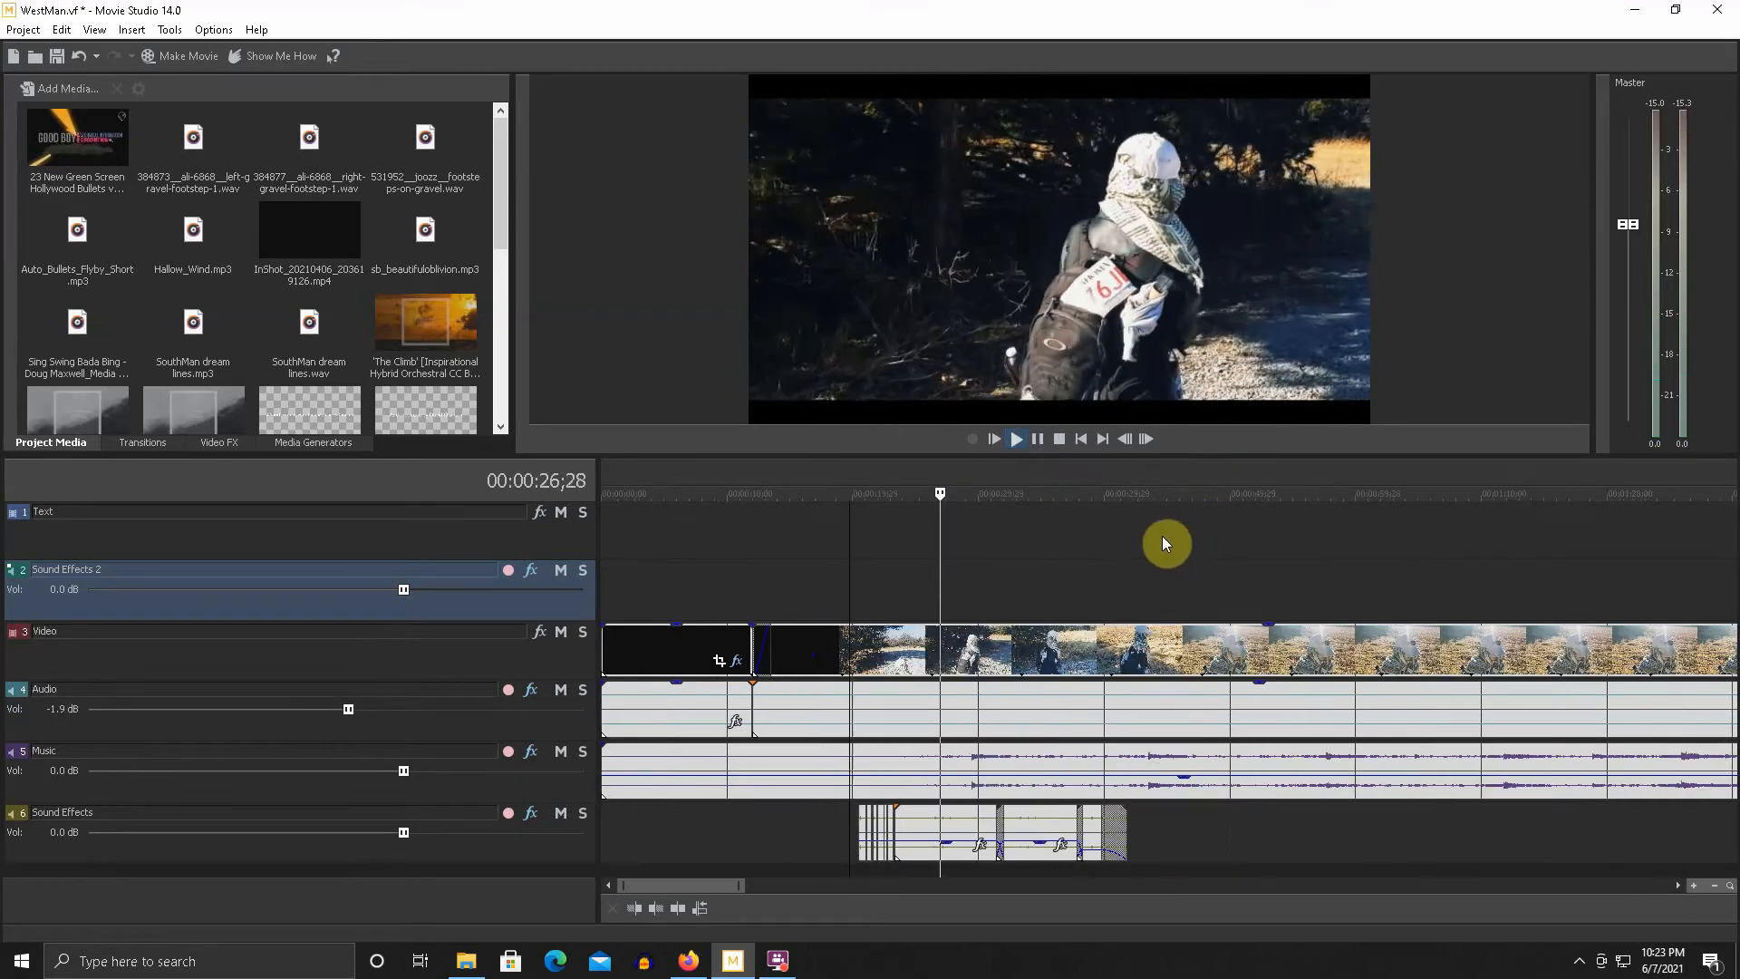
pyautogui.click(1038, 440)
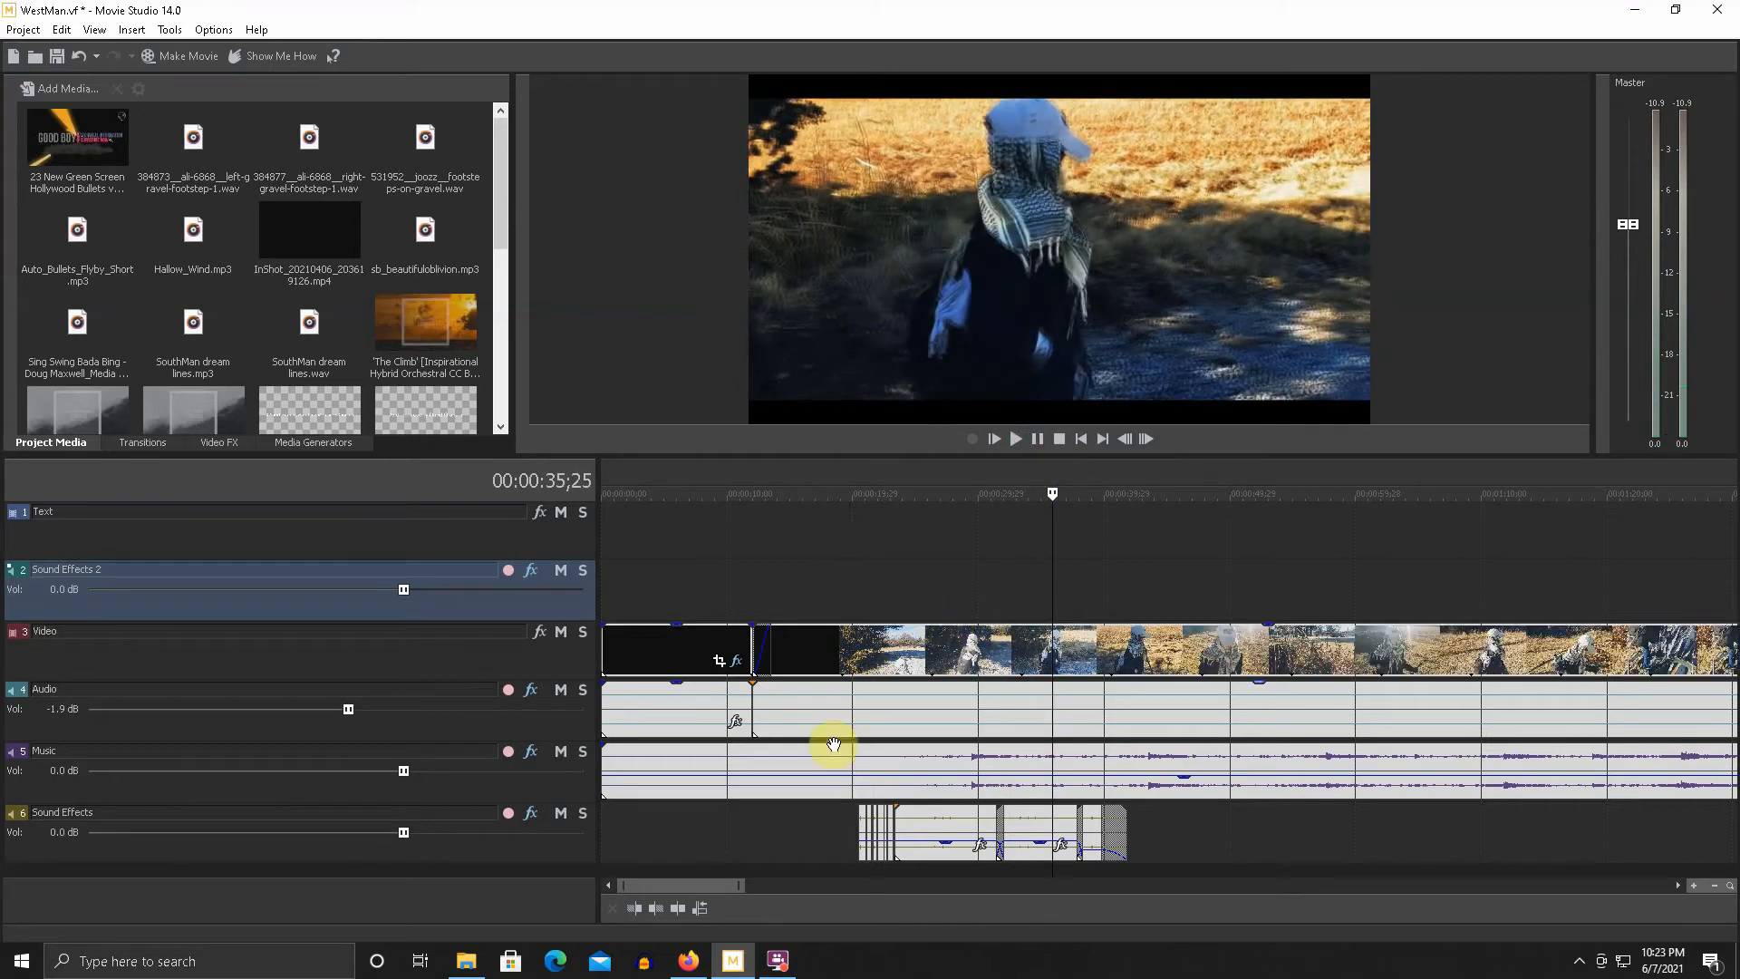
# - Move the playhead back to 00:00:26;17 in the walking footage
pyautogui.click(933, 573)
pyautogui.scroll(2, 927, 600)
pyautogui.scroll(-4, 927, 602)
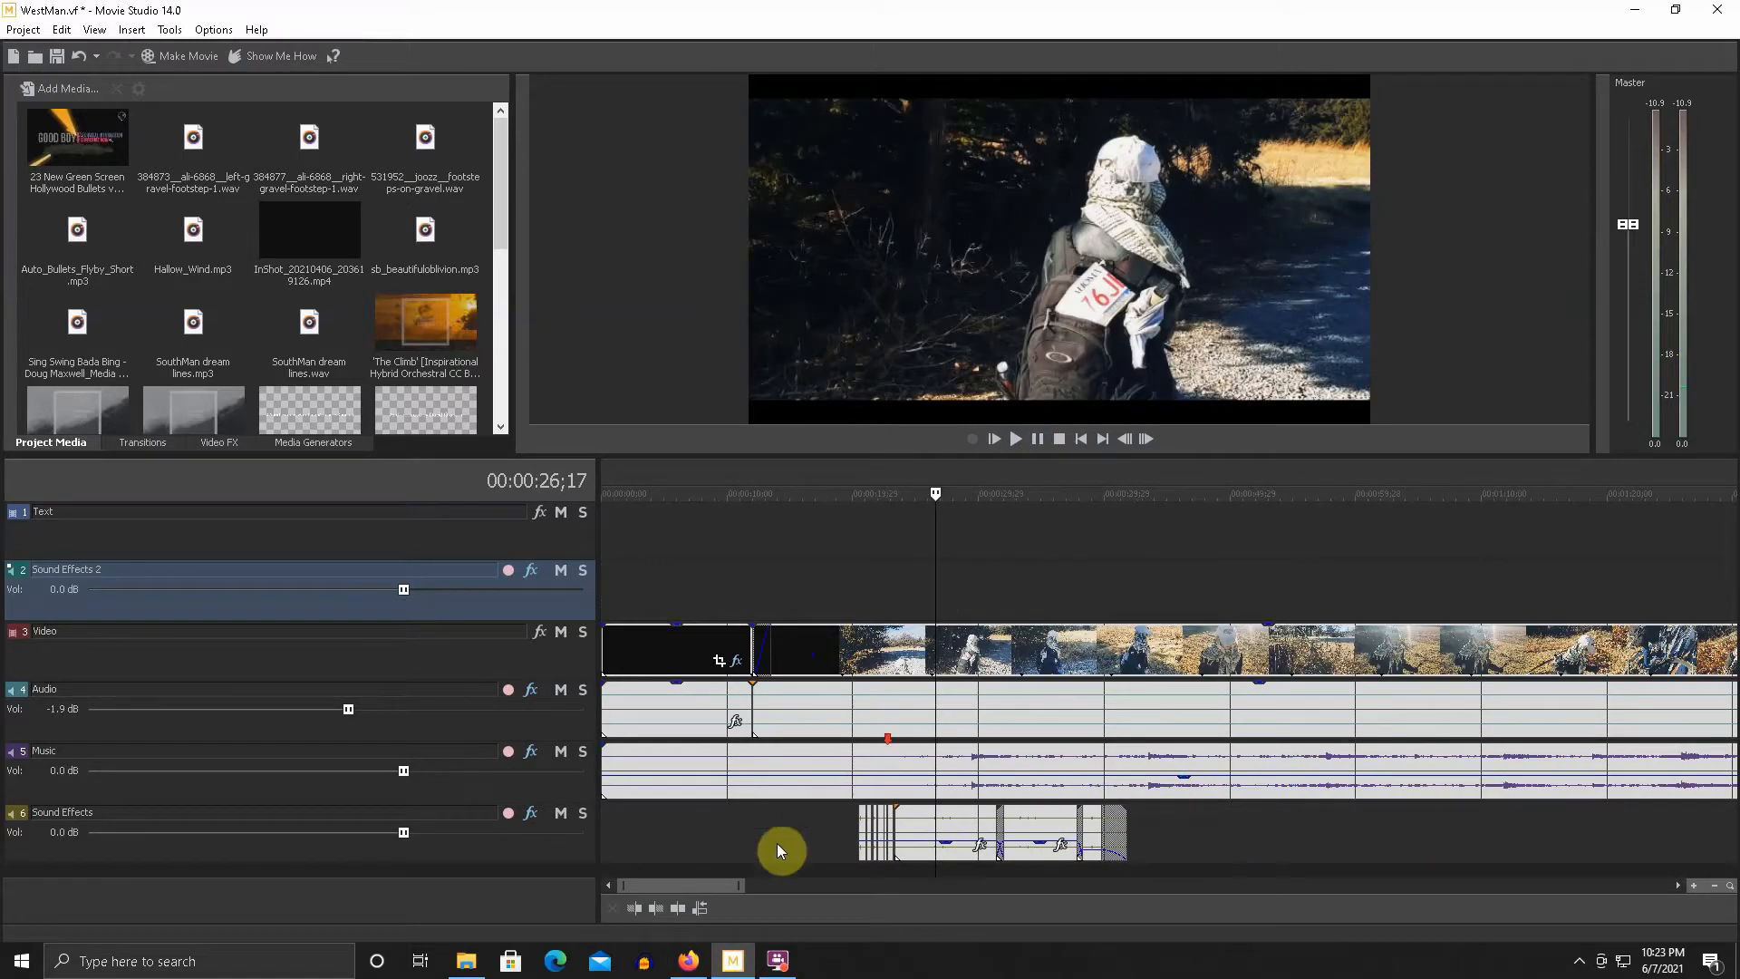
# - Switch to File Explorer and open the South Man Ep 1 folder inside Videos
pyautogui.click(466, 959)
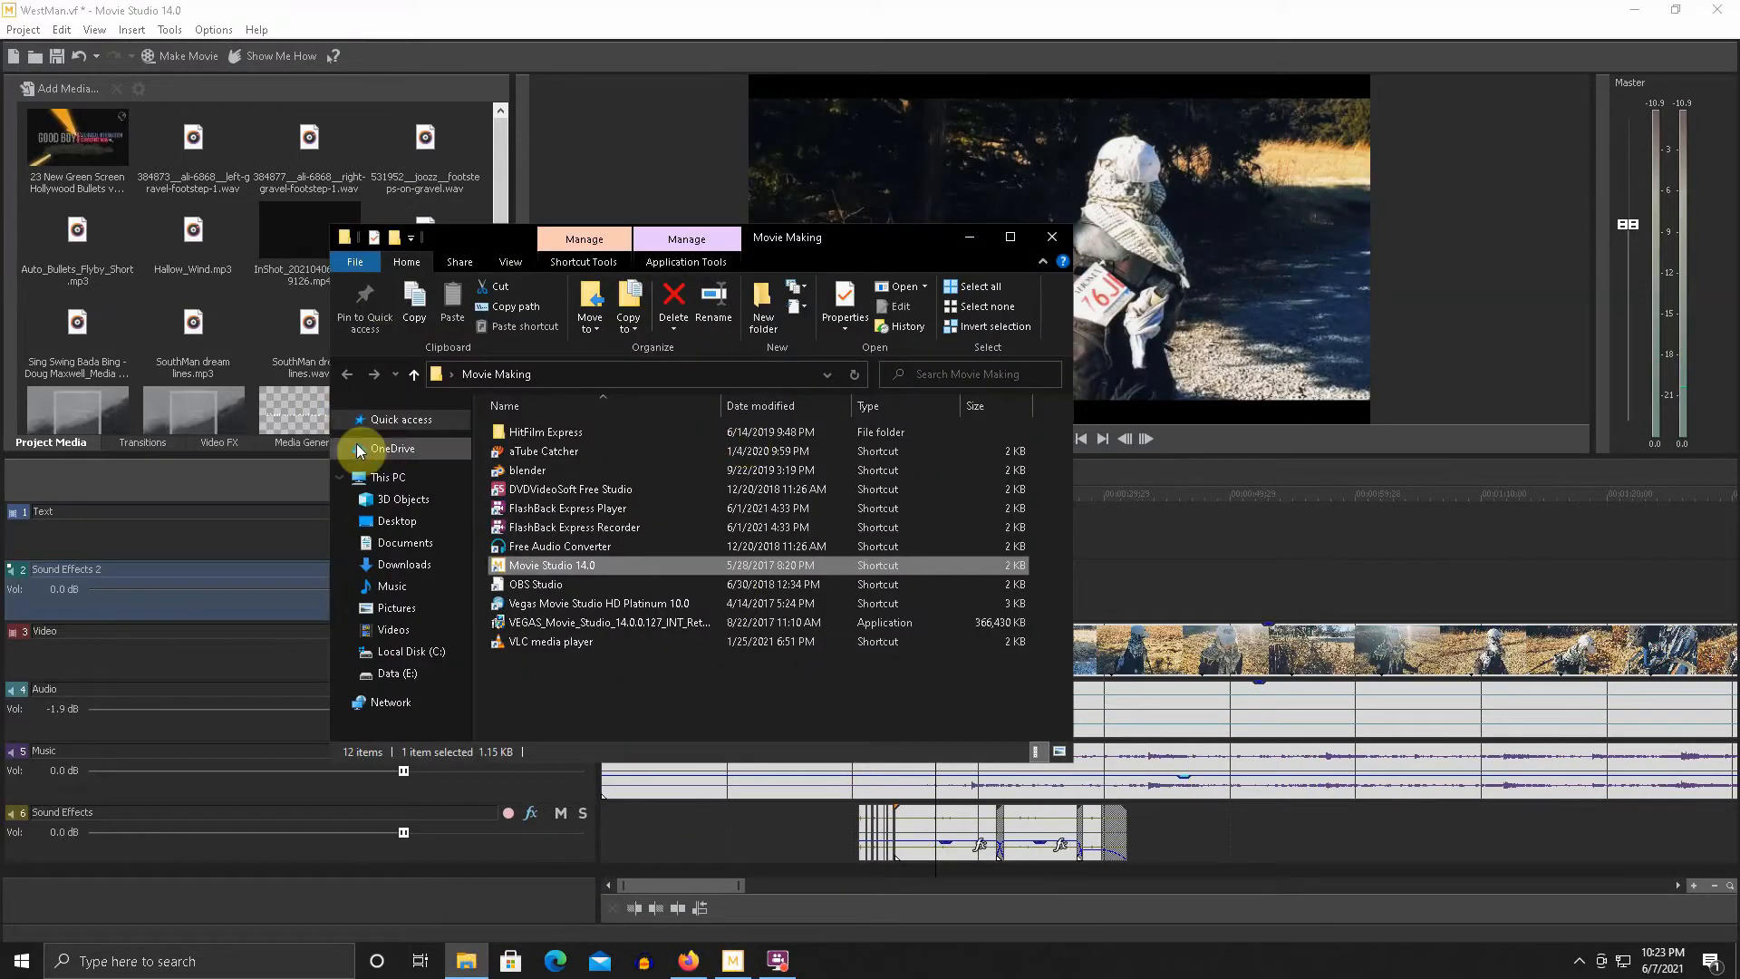
pyautogui.click(415, 622)
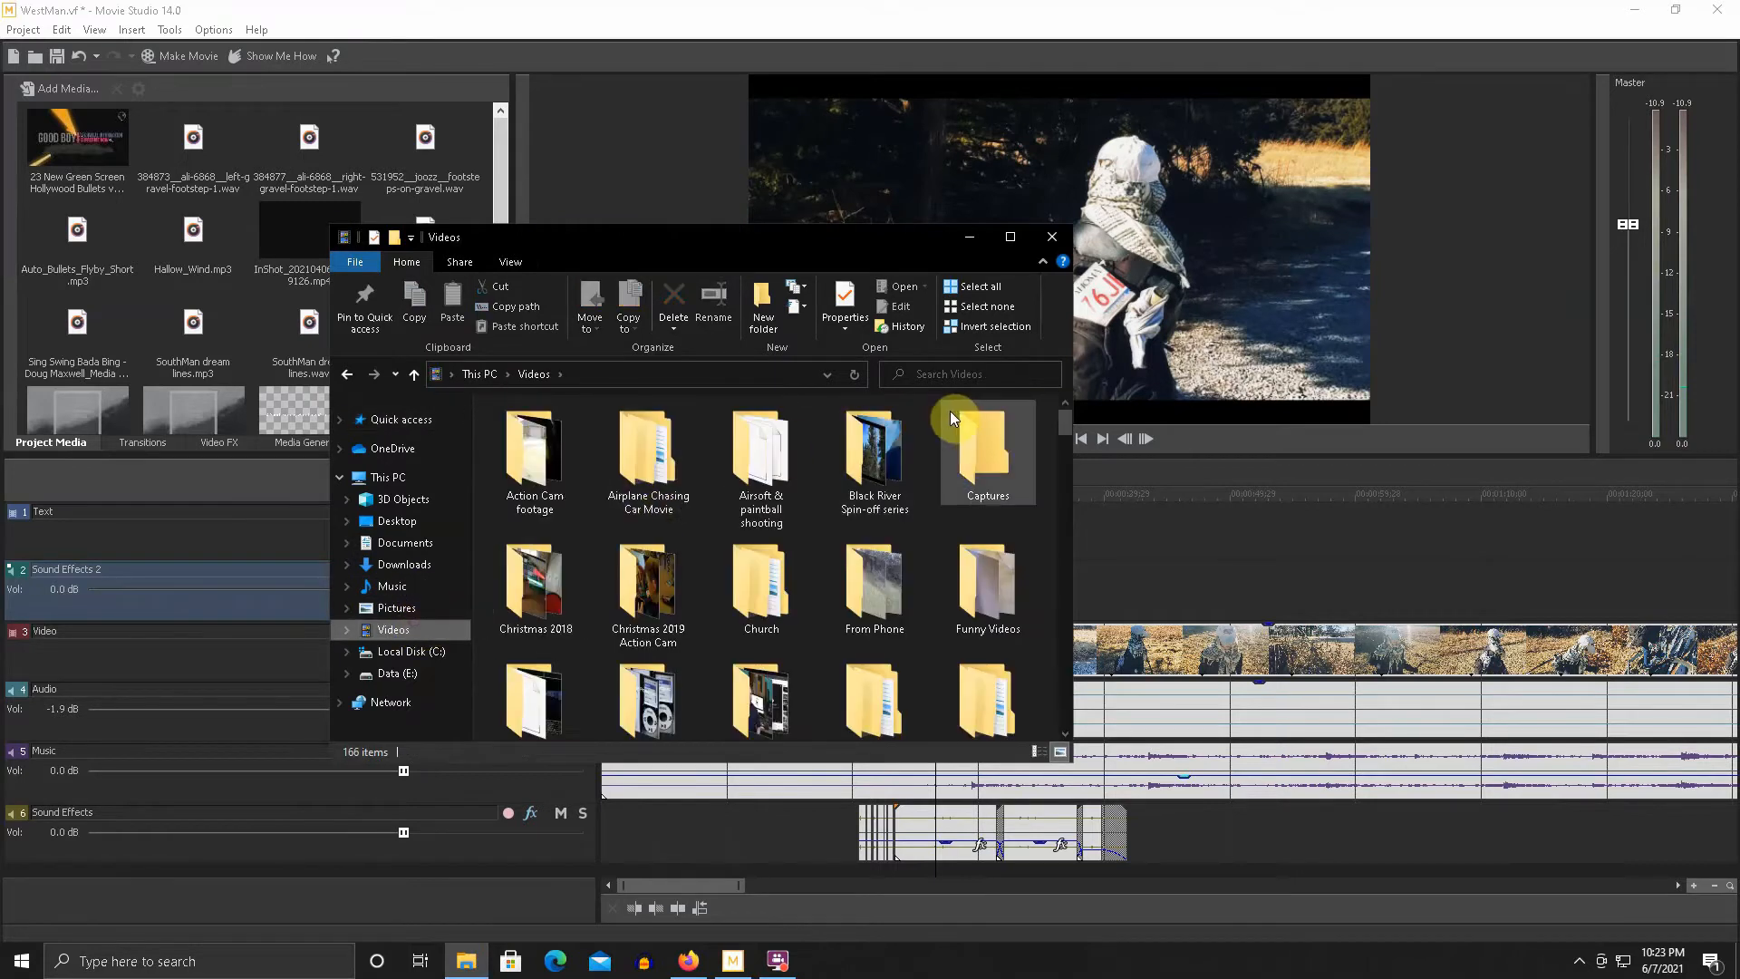
pyautogui.scroll(-3, 776, 544)
pyautogui.scroll(-5, 776, 543)
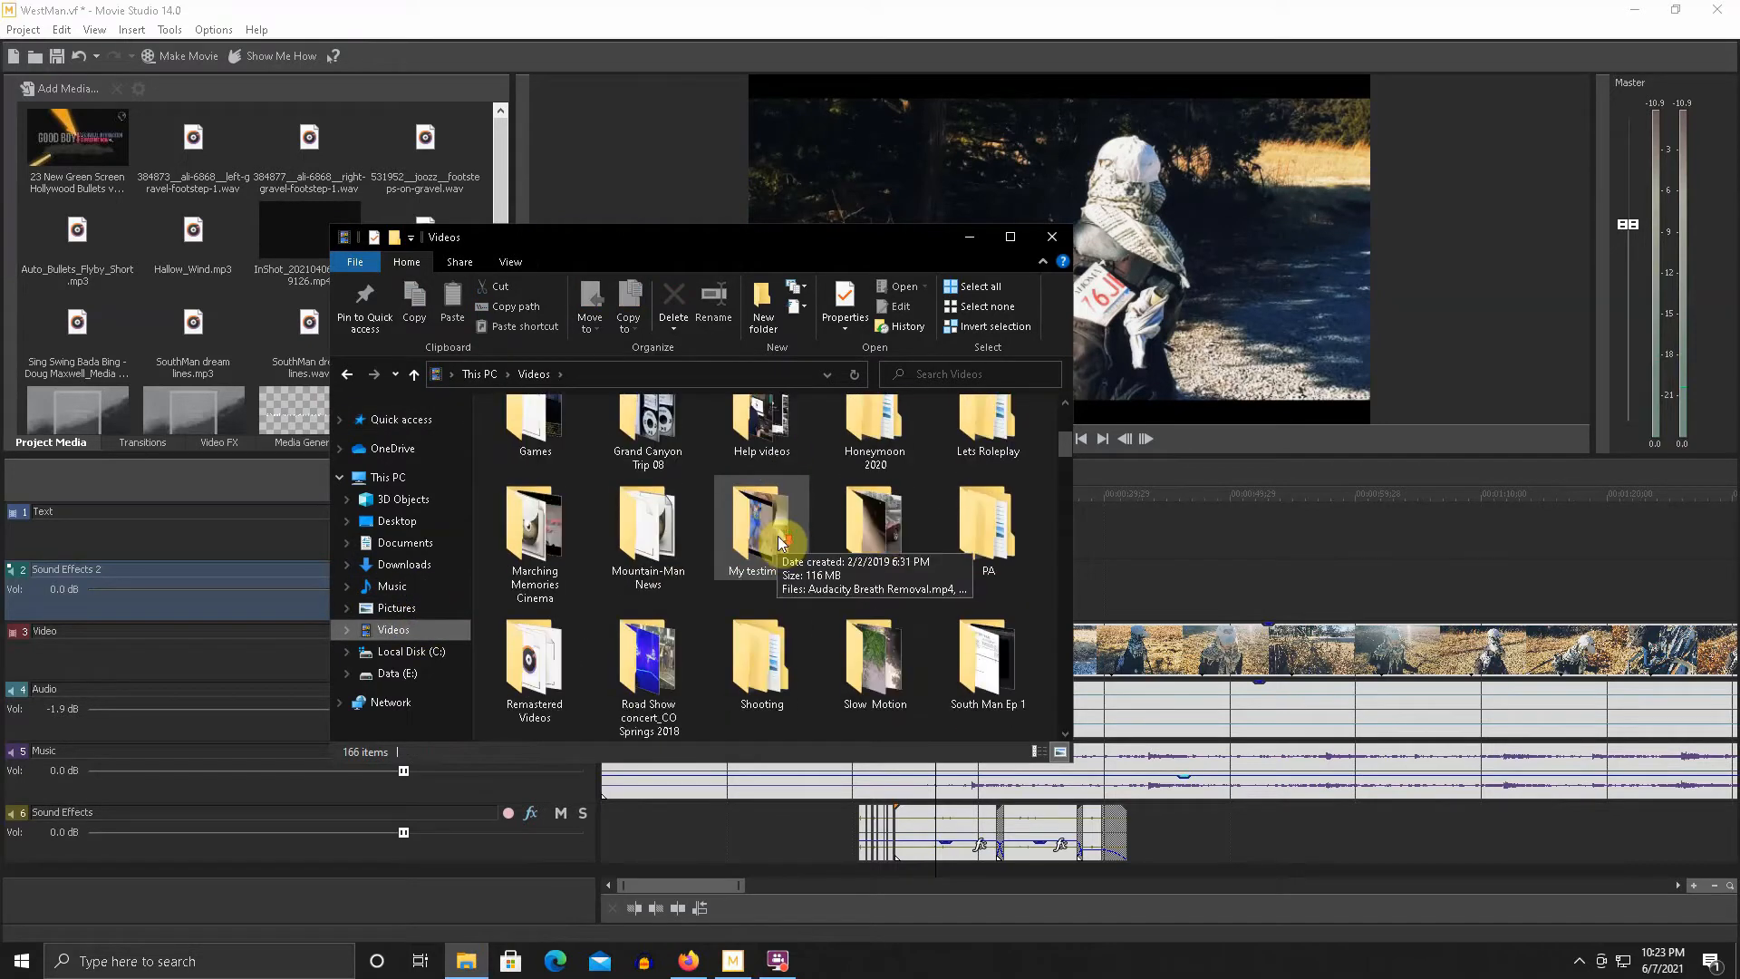
pyautogui.scroll(-1, 1006, 480)
pyautogui.doubleClick(1003, 473)
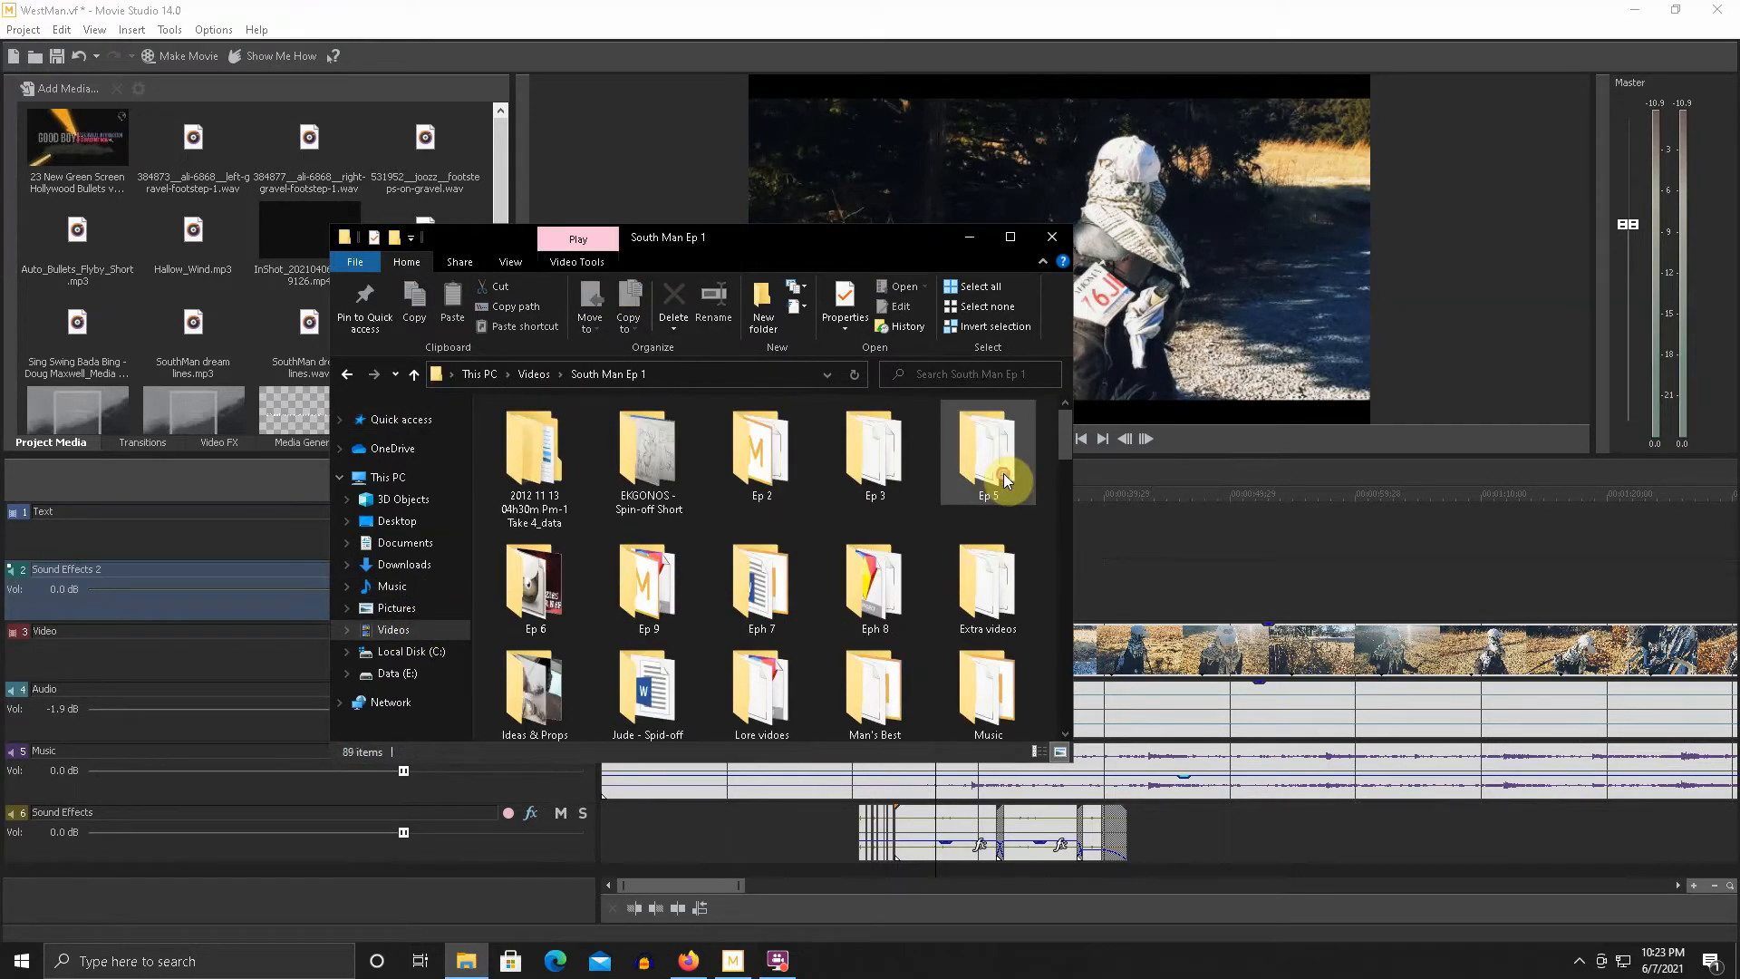
# - Open the Music and sounds folder within WestMan - Spin-off Short and look into its Converted subfolder
pyautogui.scroll(-2, 694, 552)
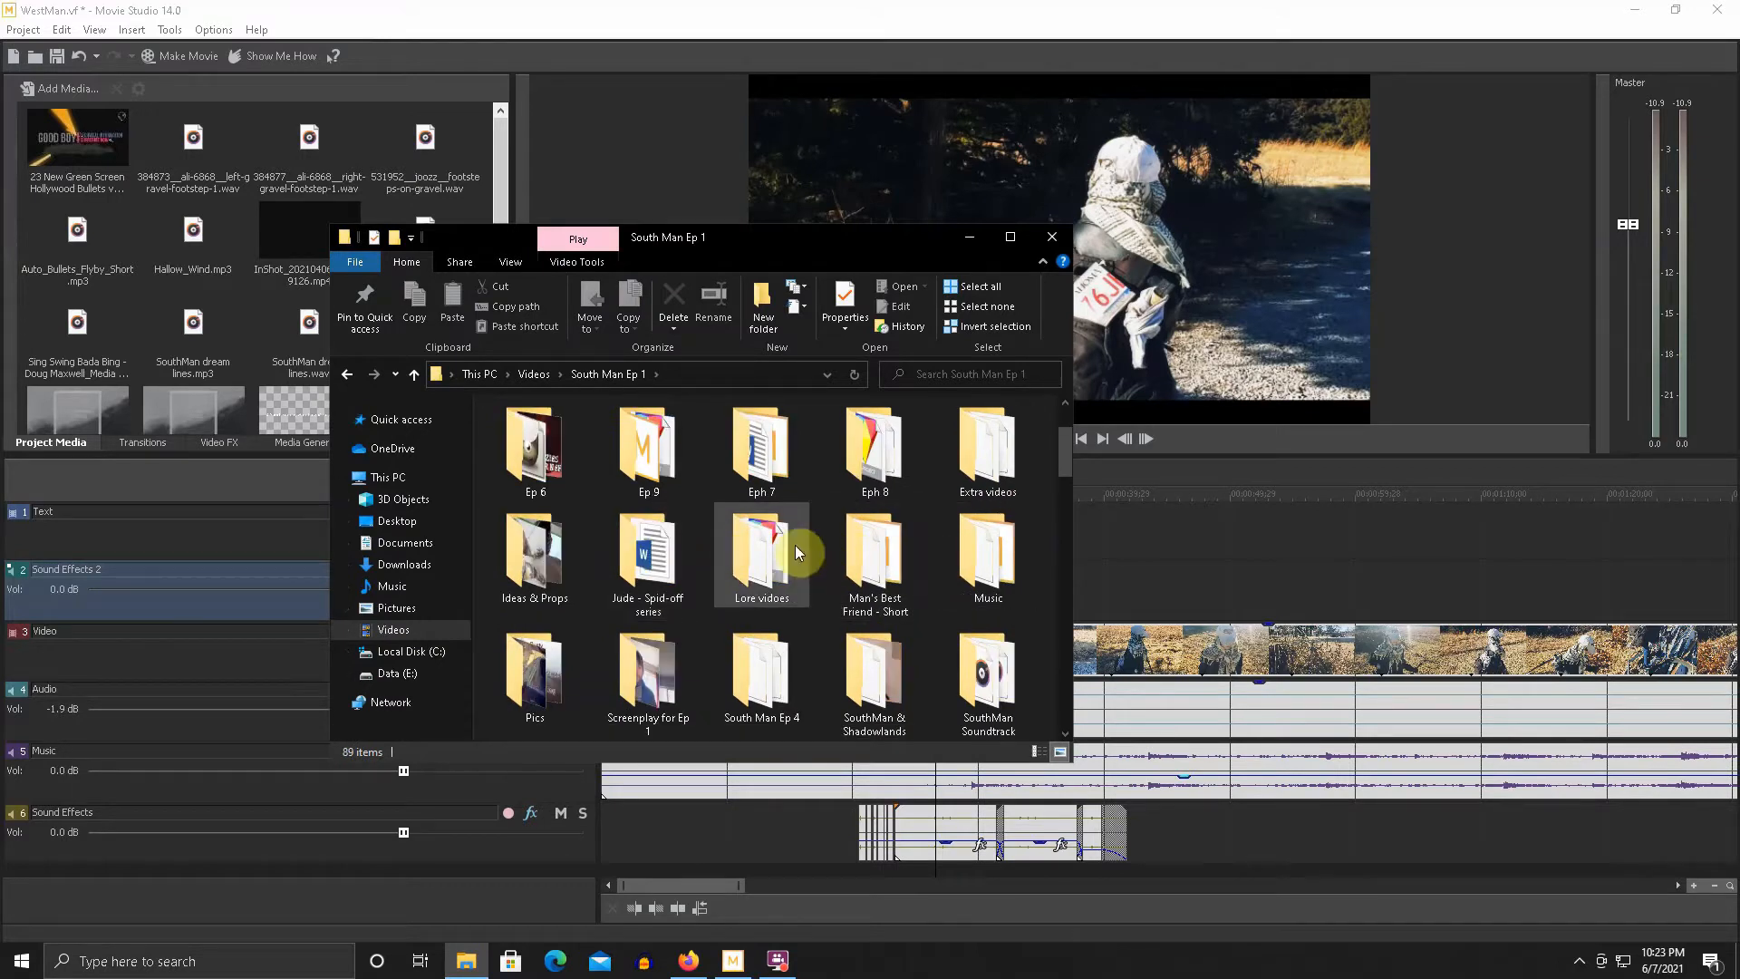
pyautogui.scroll(-3, 797, 546)
pyautogui.doubleClick(651, 544)
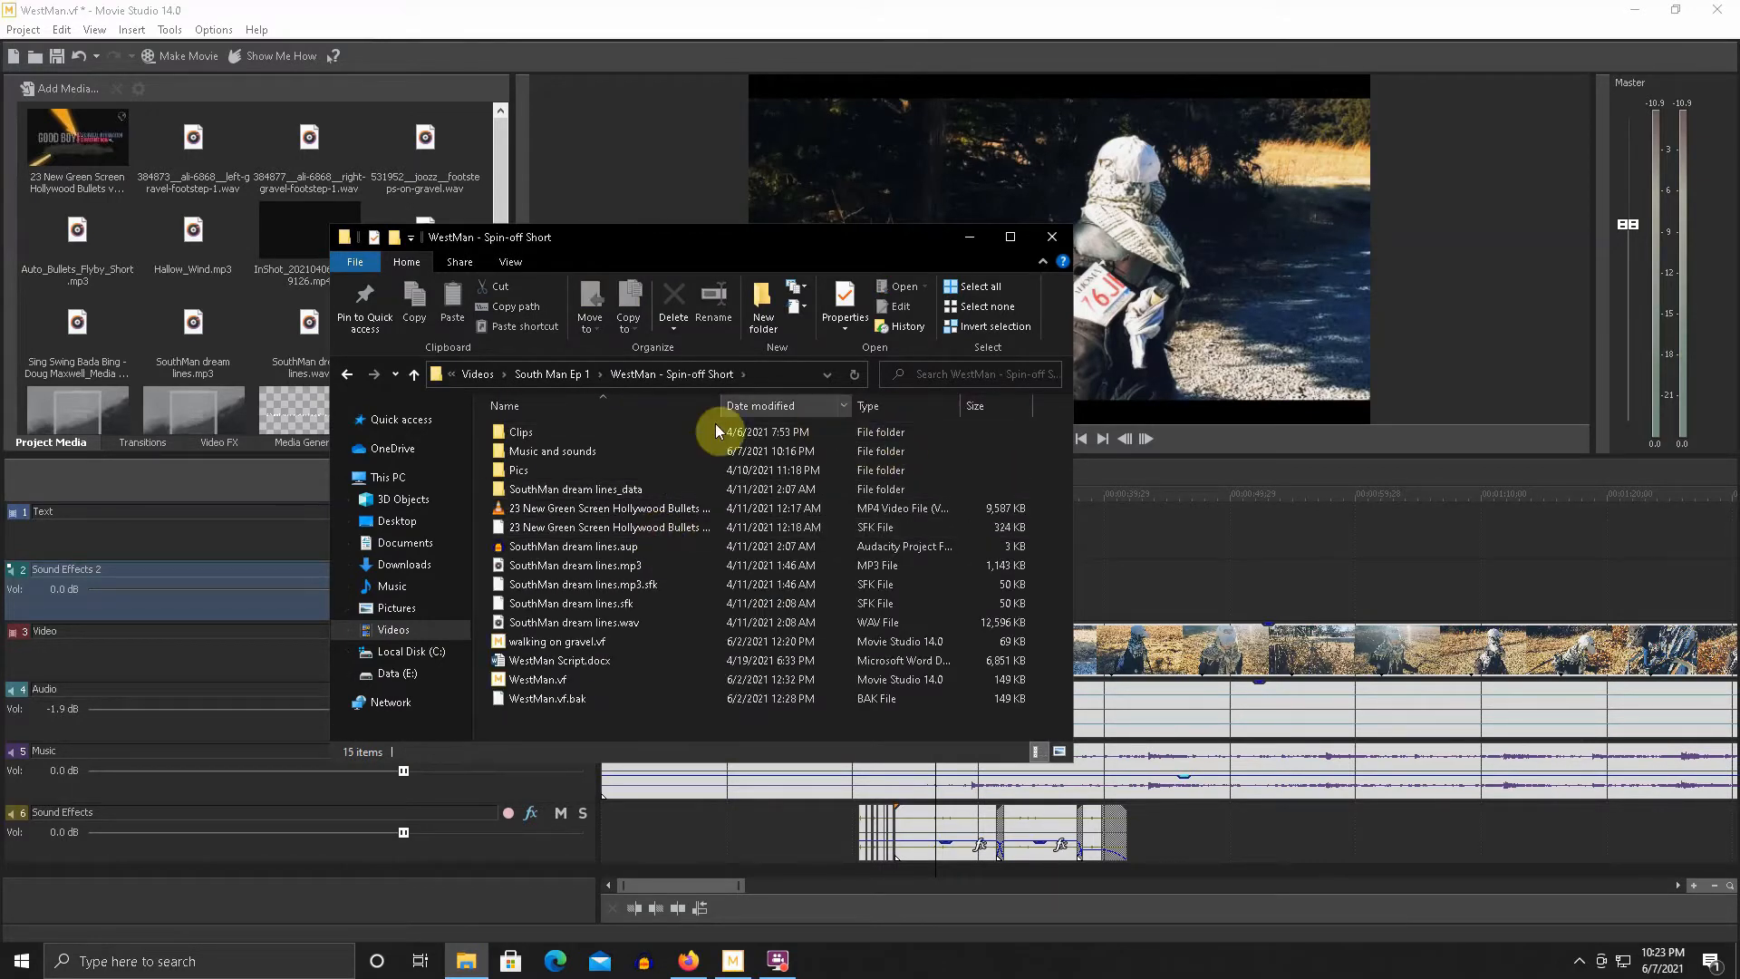
pyautogui.doubleClick(611, 451)
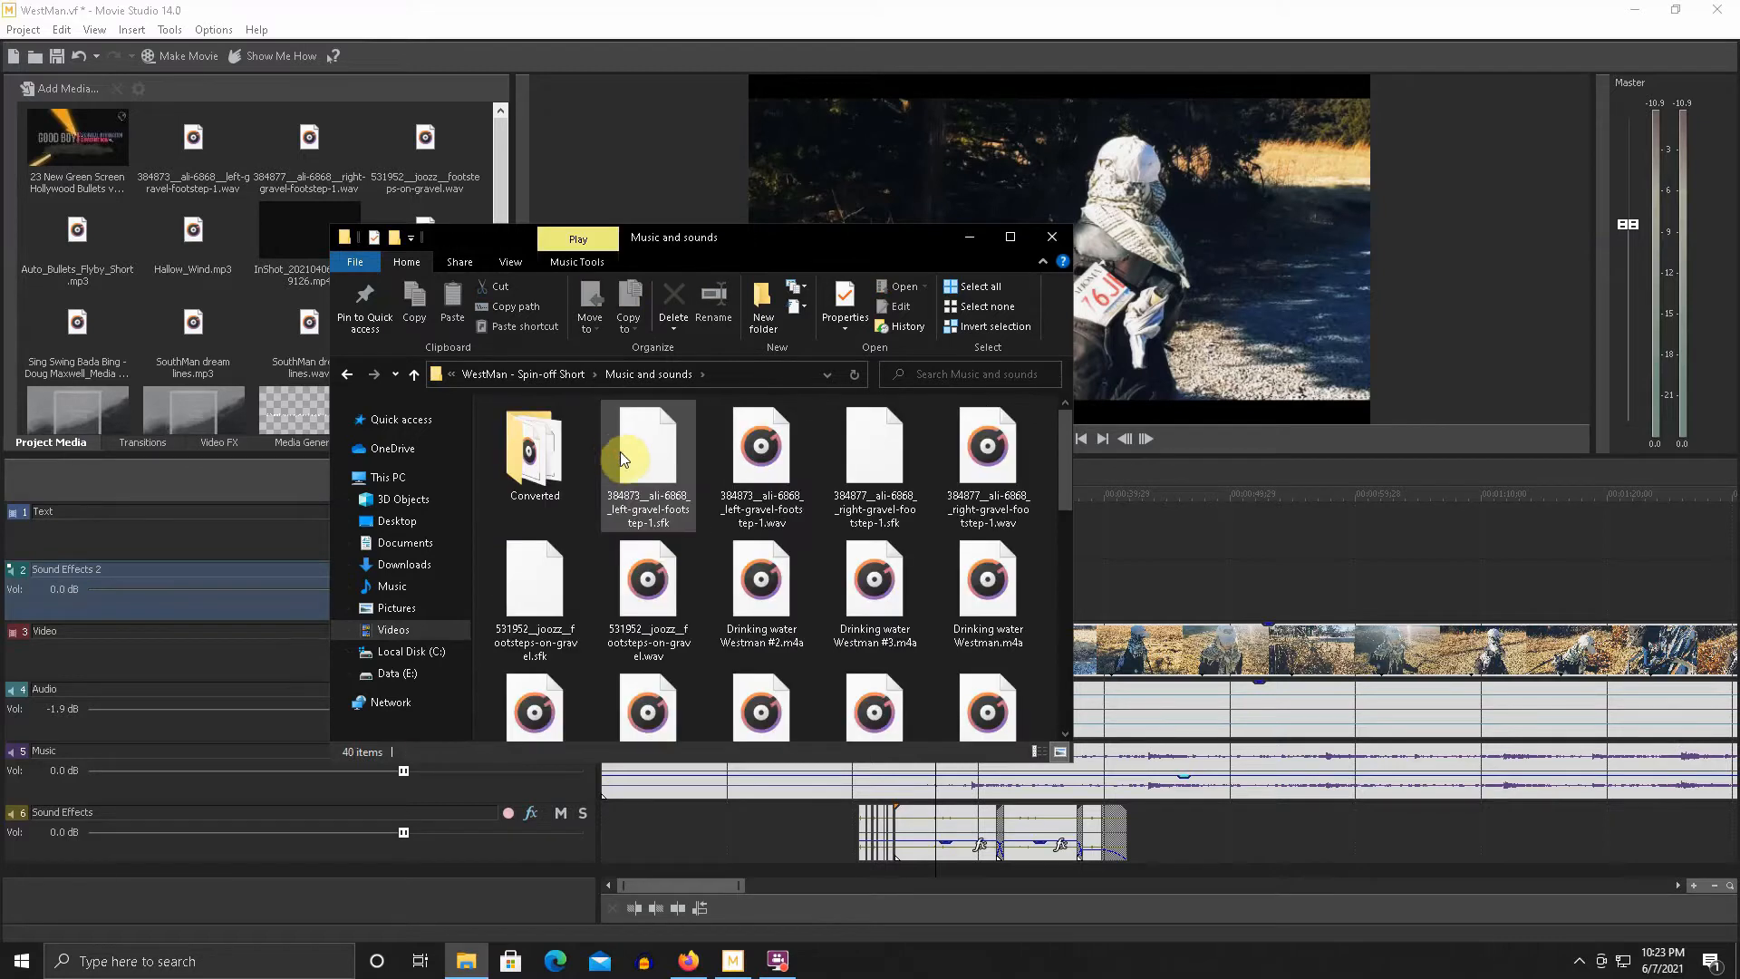
pyautogui.doubleClick(557, 471)
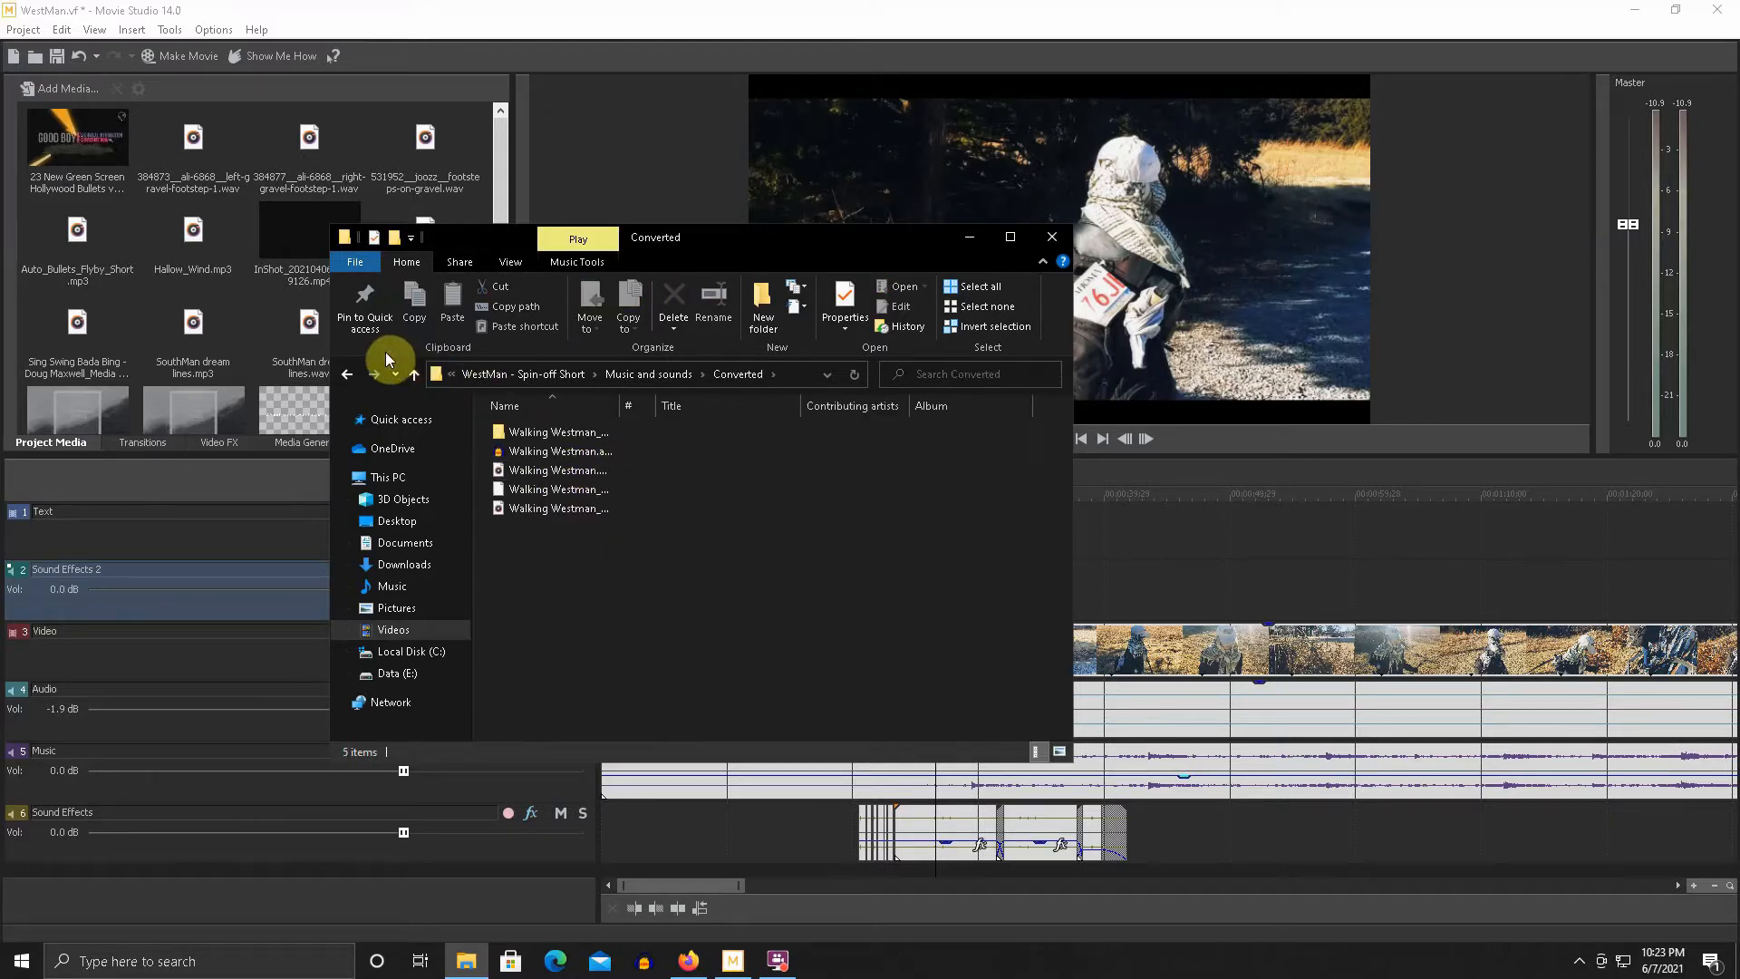
pyautogui.click(337, 373)
# - Listen to Walking stick Westman.m4a in Groove Music and close the player
pyautogui.click(790, 502)
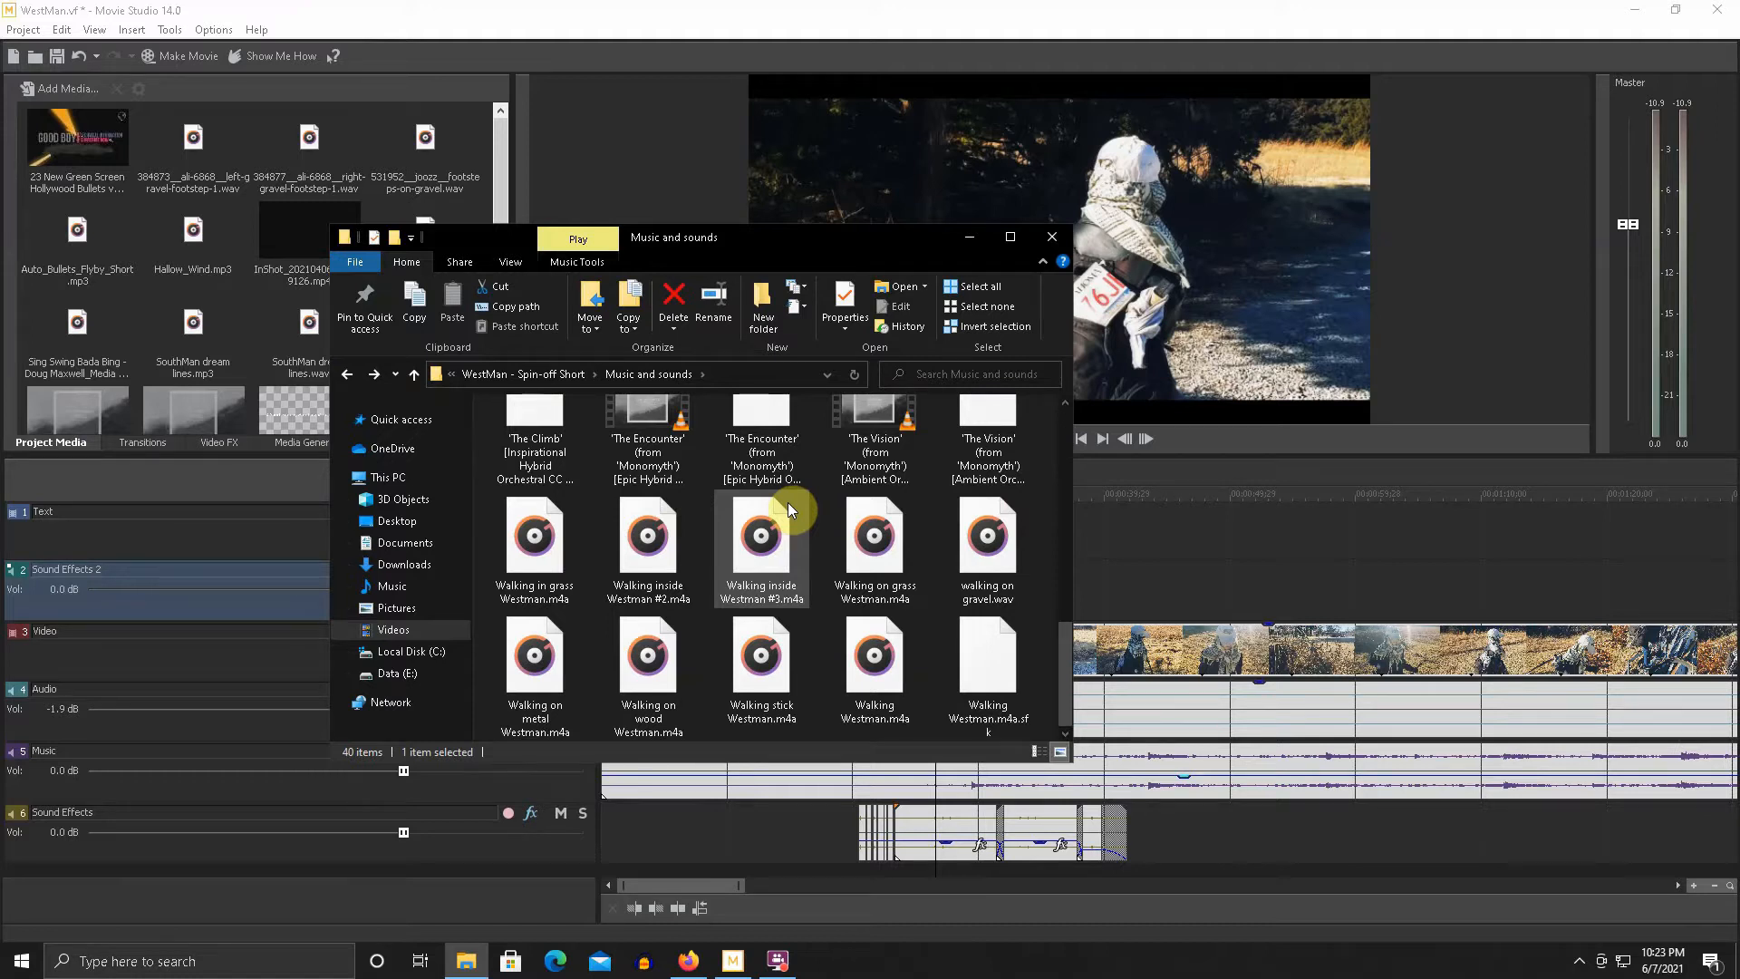
pyautogui.click(731, 676)
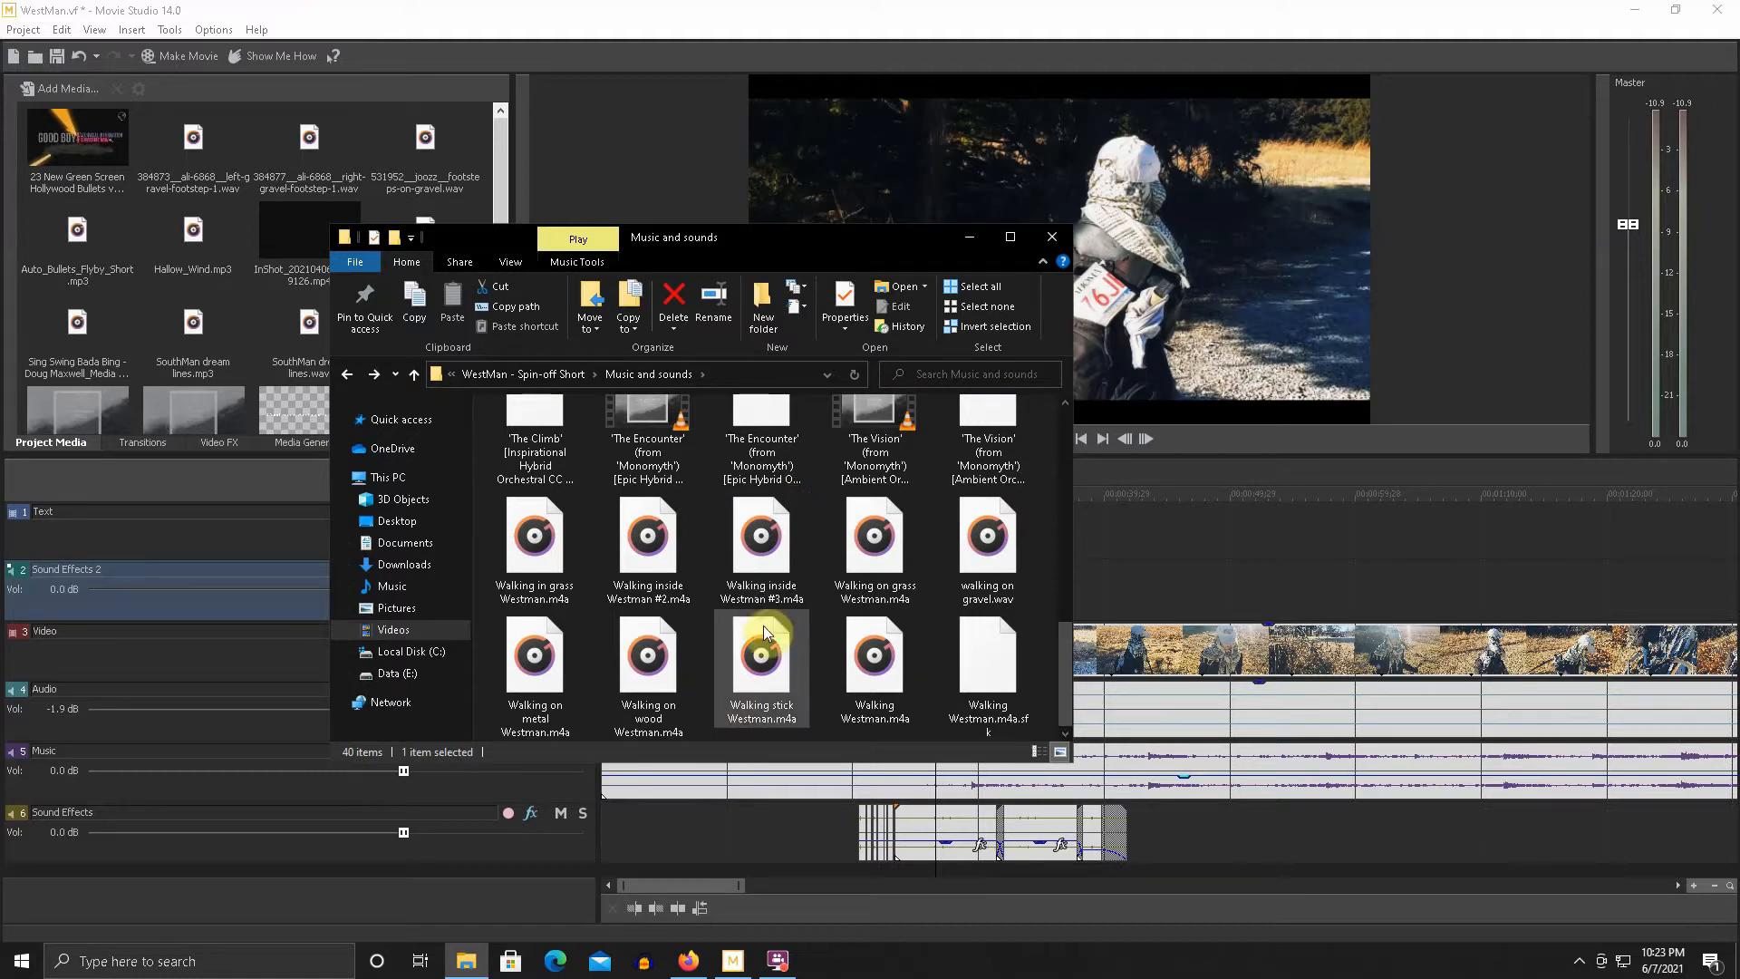
pyautogui.doubleClick(760, 667)
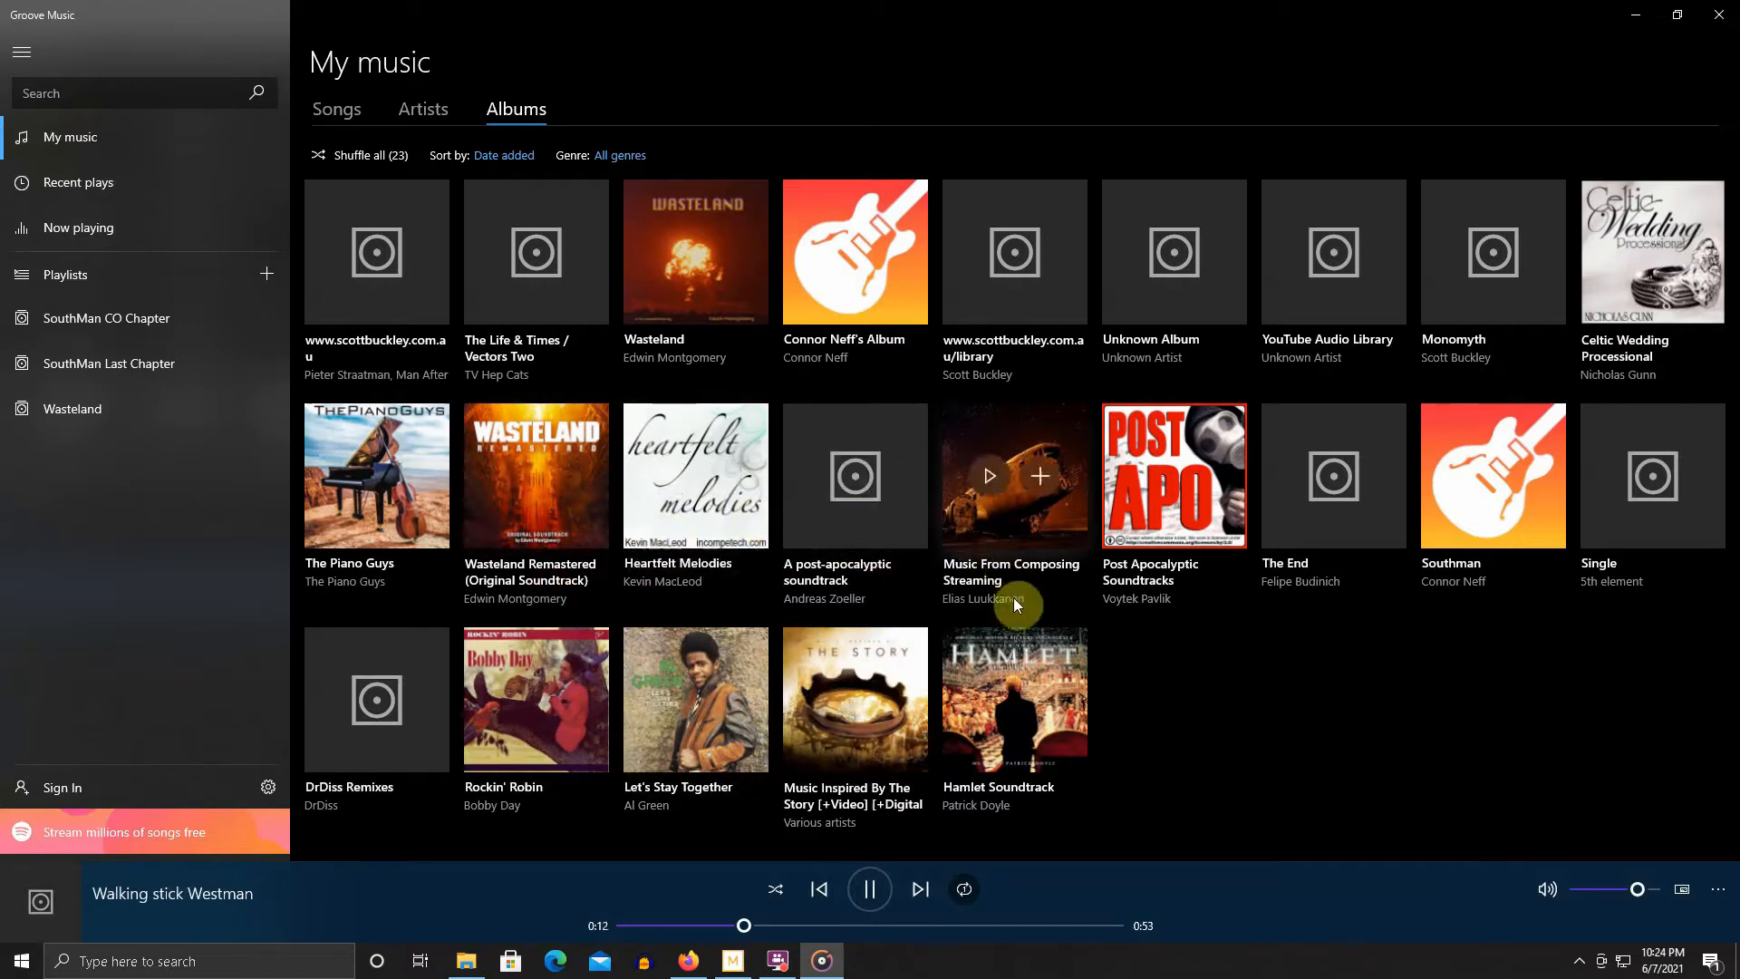
pyautogui.click(1718, 14)
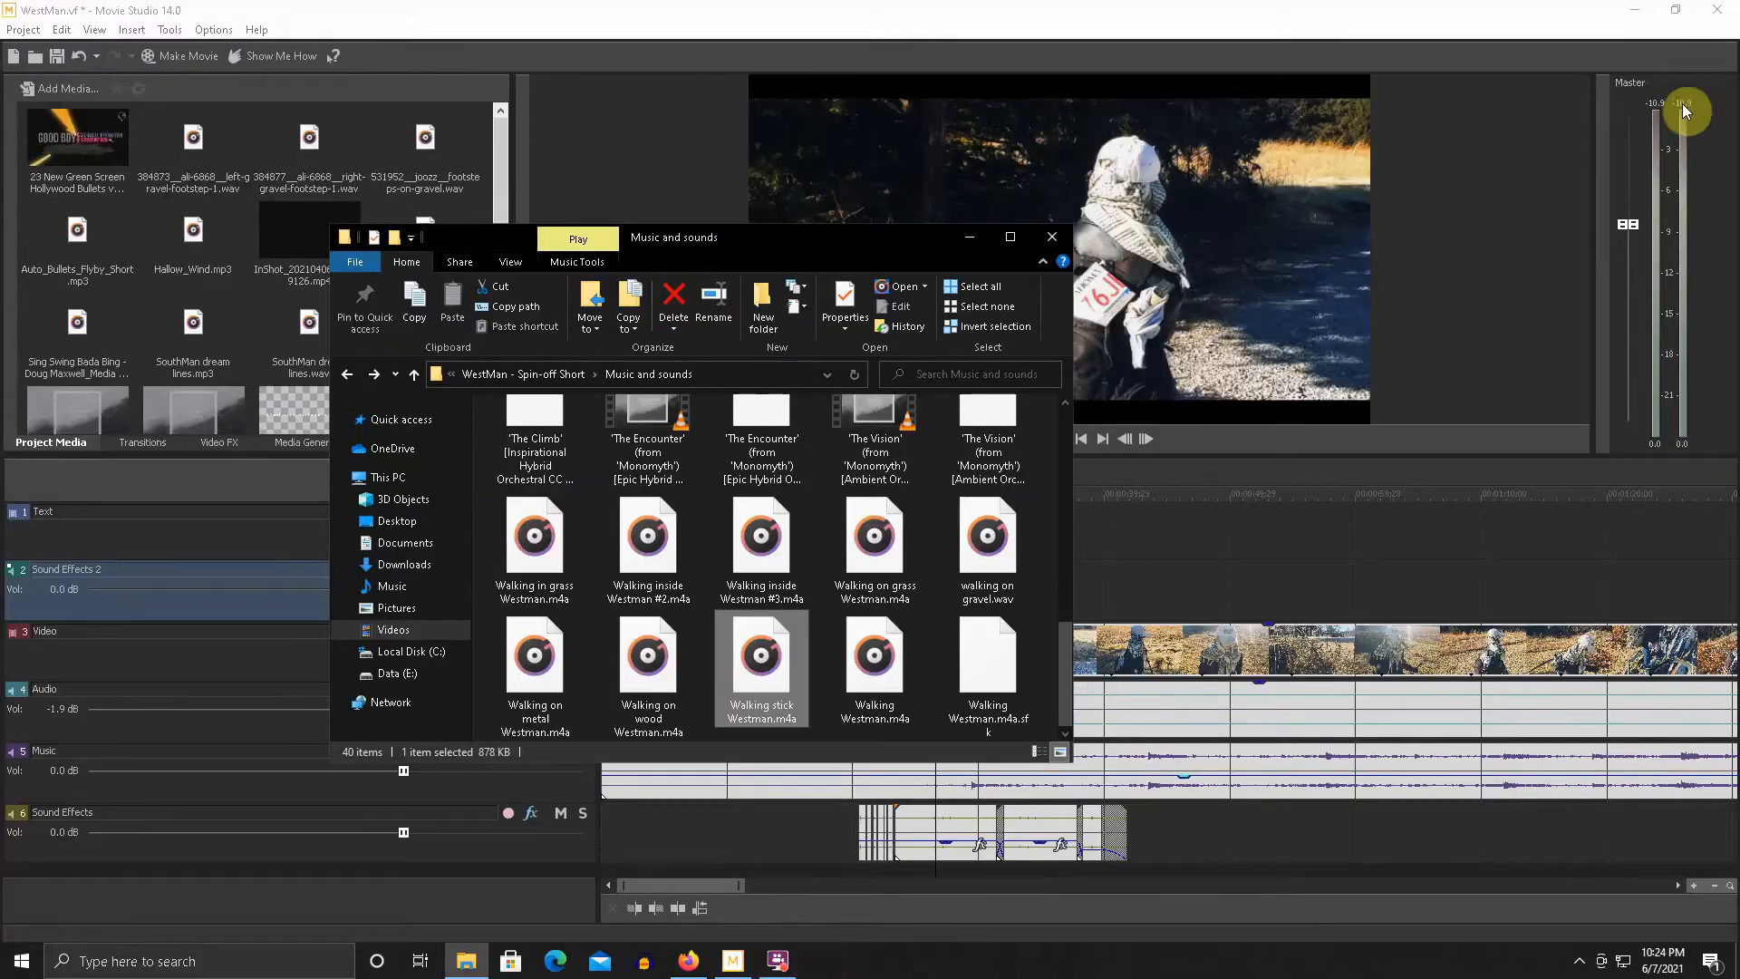
# - Try to open Walking stick Westman.m4a in Audacity, dismiss its dialogs and close the program
pyautogui.scroll(7, 907, 597)
pyautogui.scroll(-7, 909, 596)
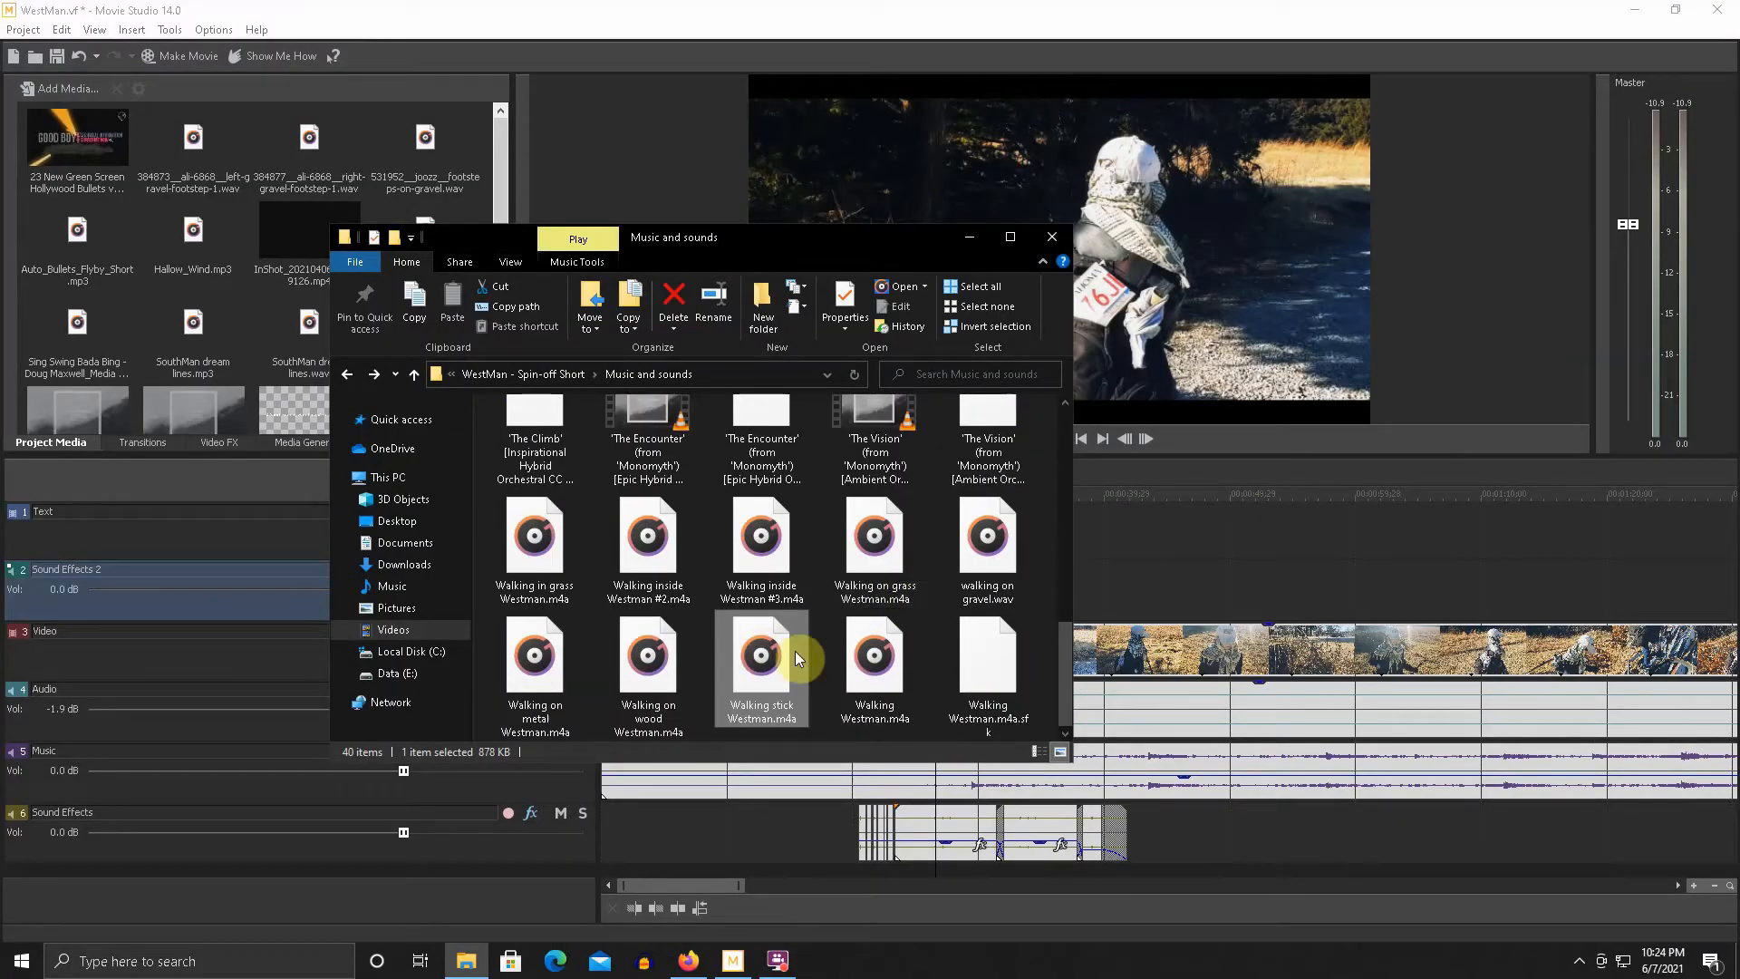
pyautogui.rightClick(758, 689)
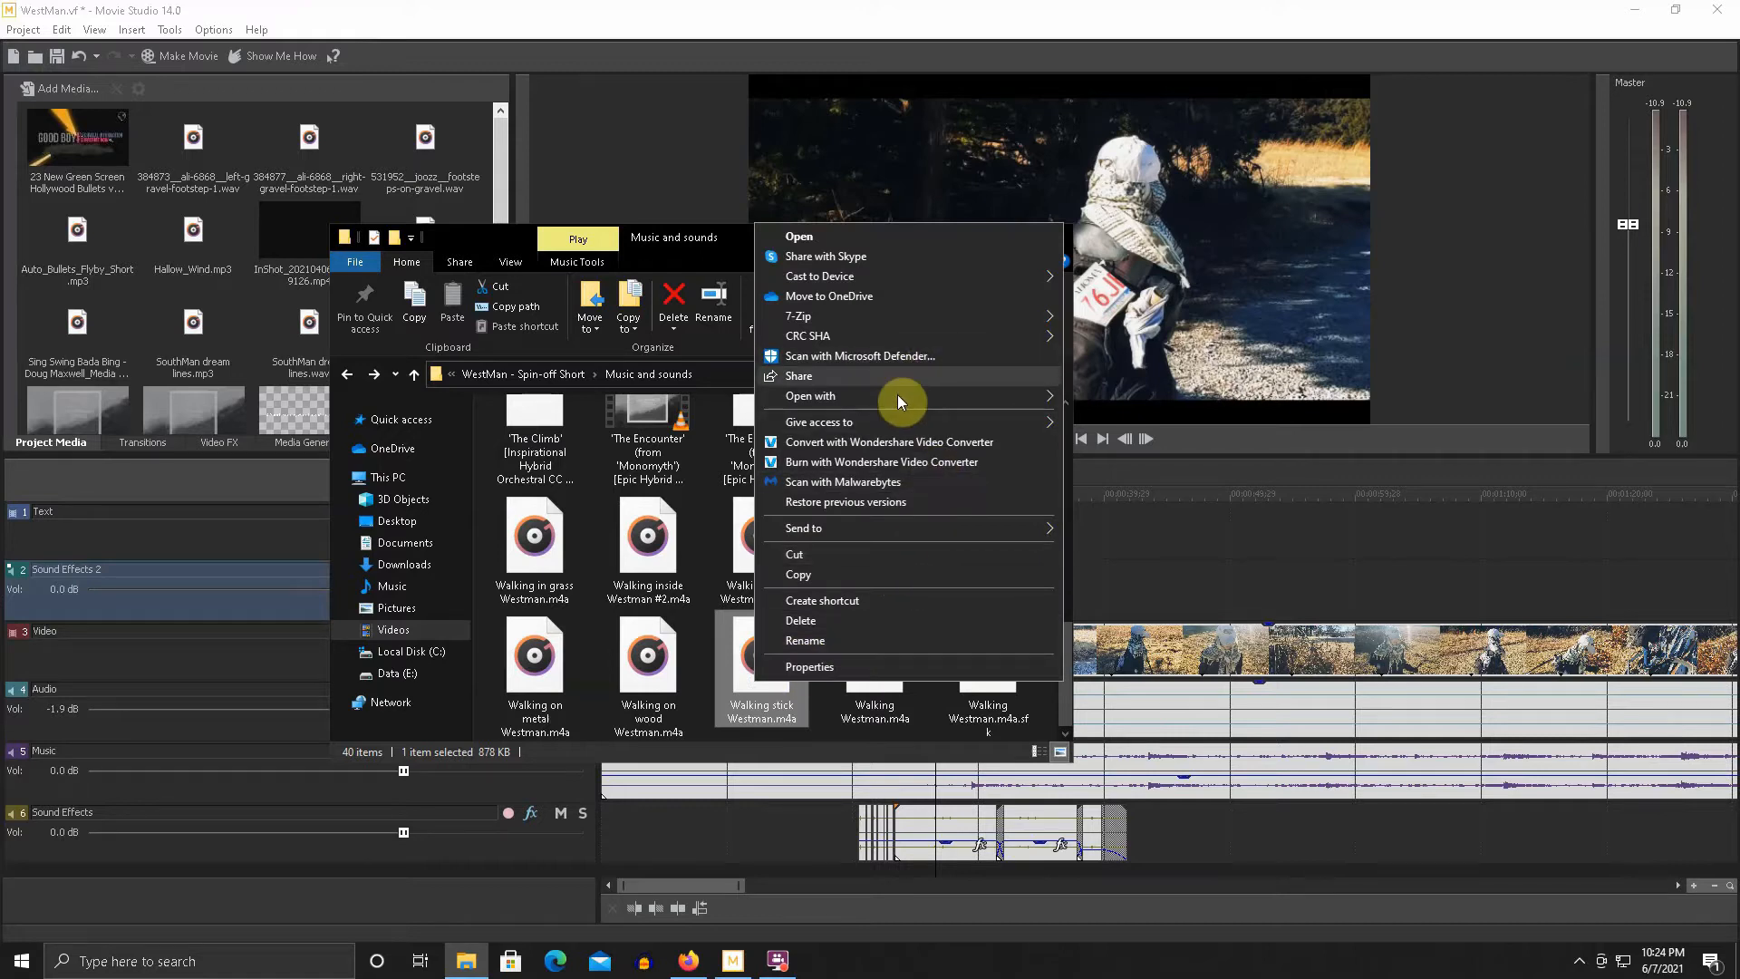
pyautogui.moveTo(950, 405)
pyautogui.click(1156, 396)
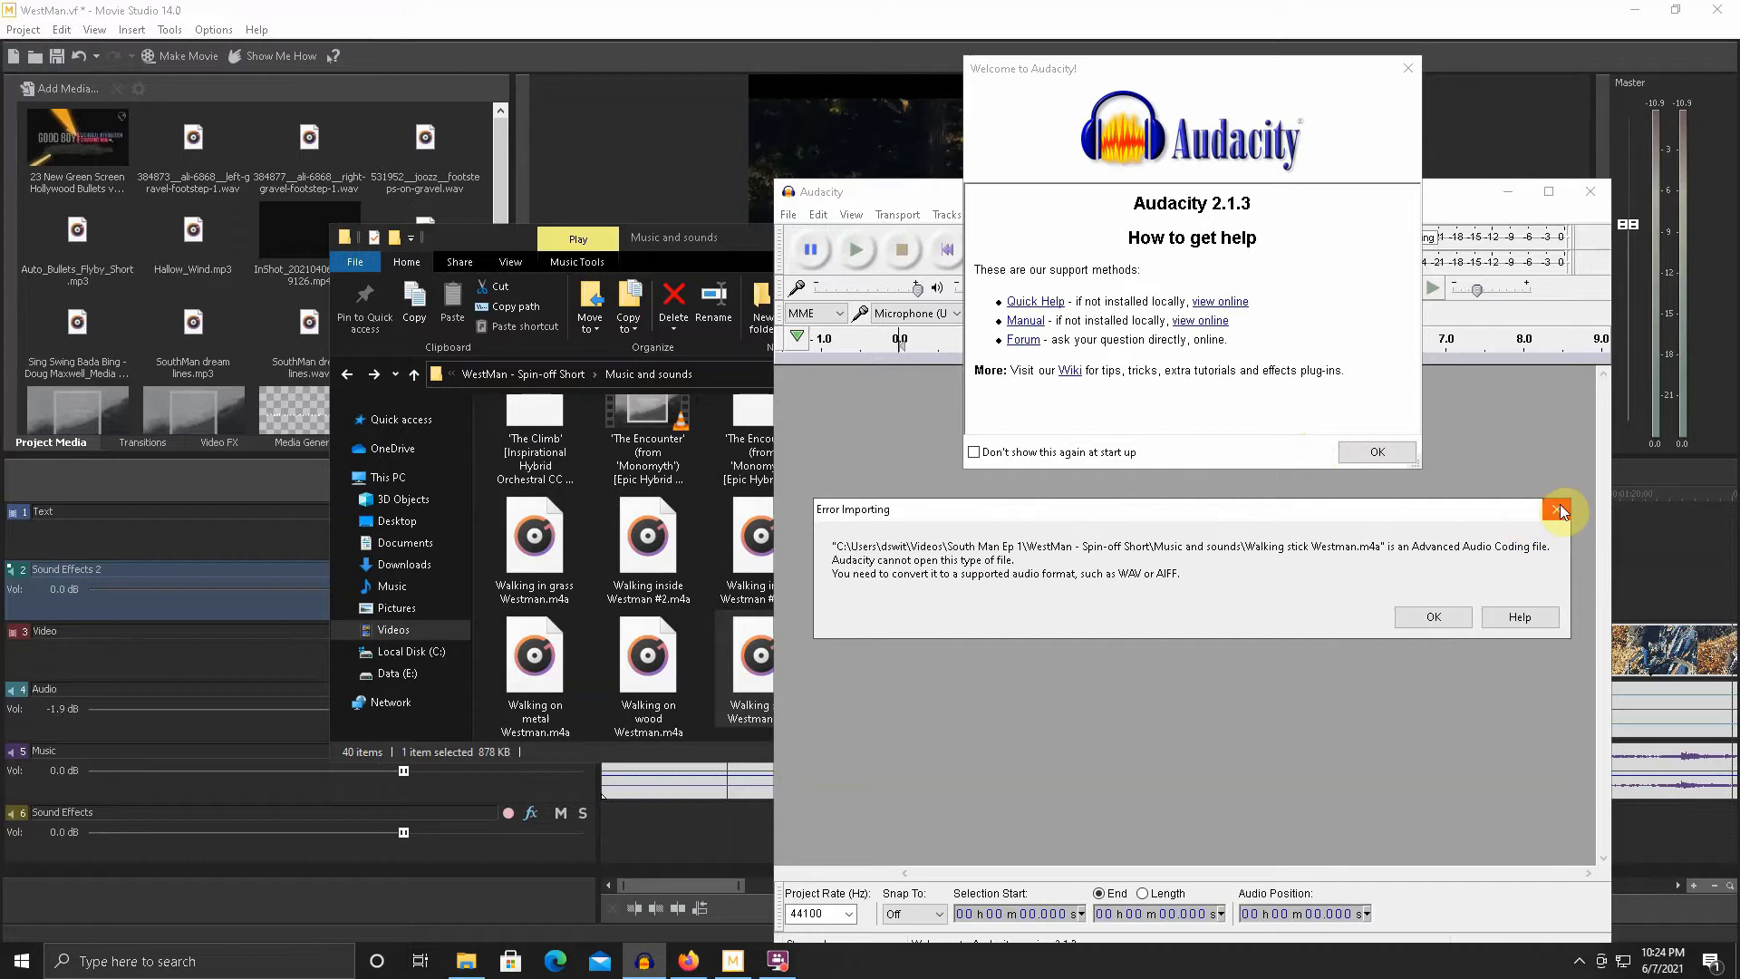
pyautogui.click(1441, 623)
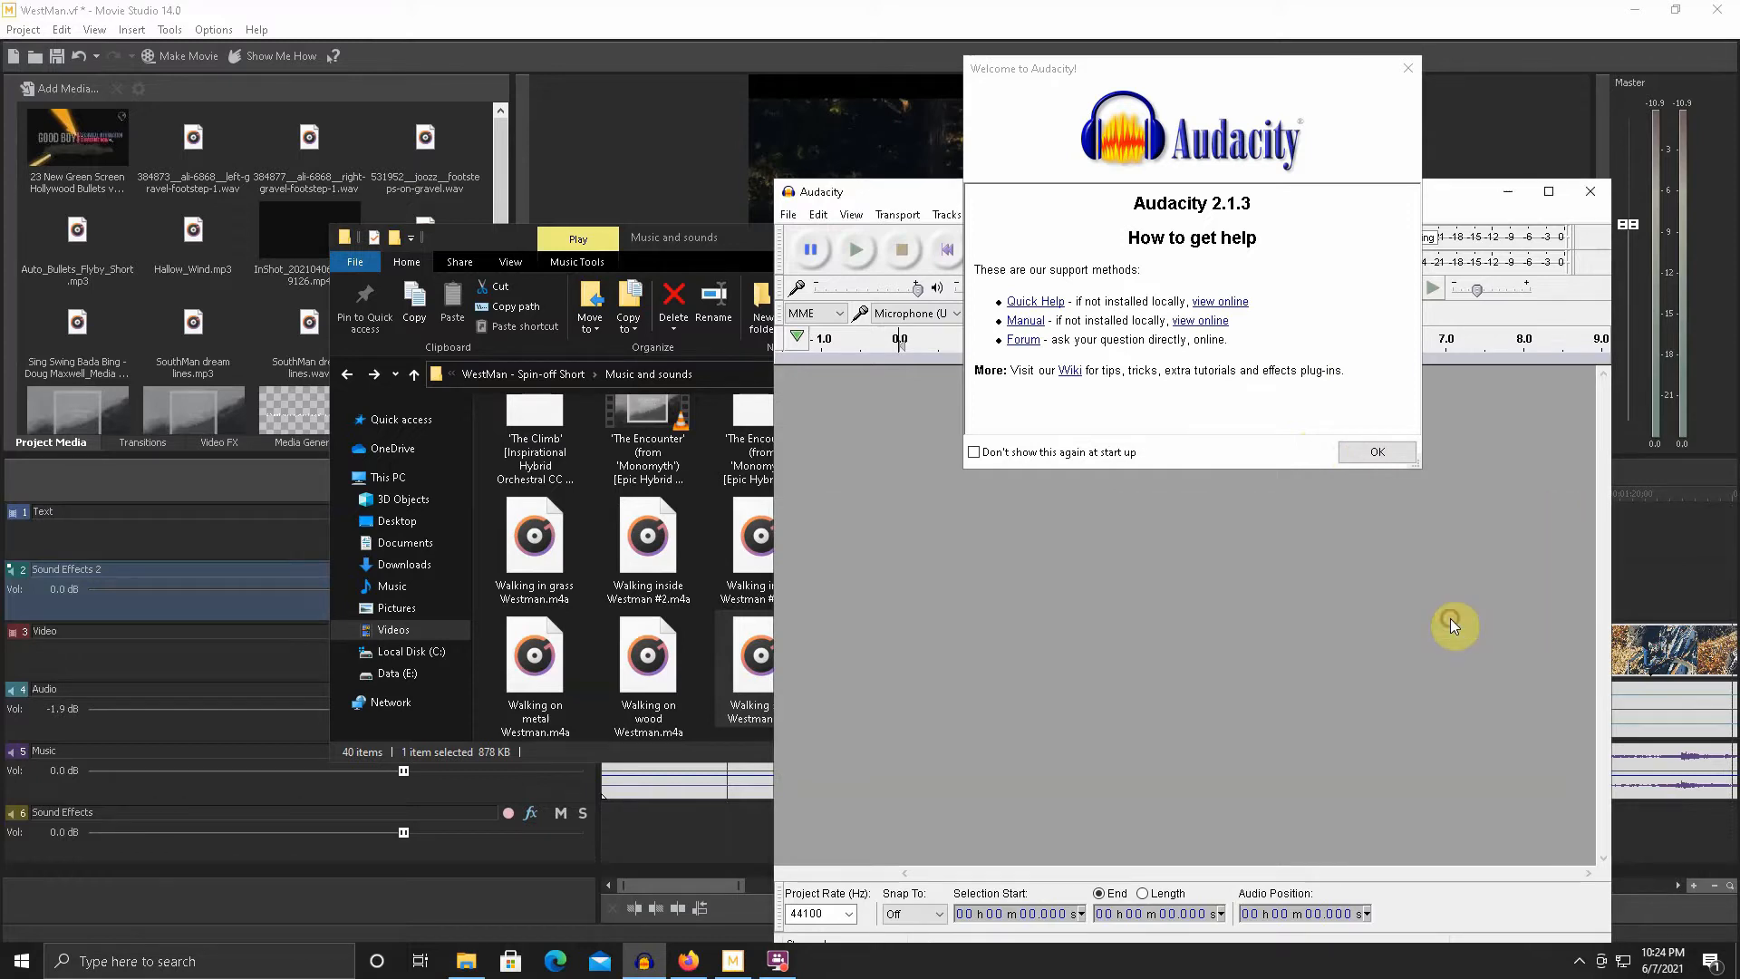
pyautogui.click(1377, 451)
pyautogui.click(1590, 191)
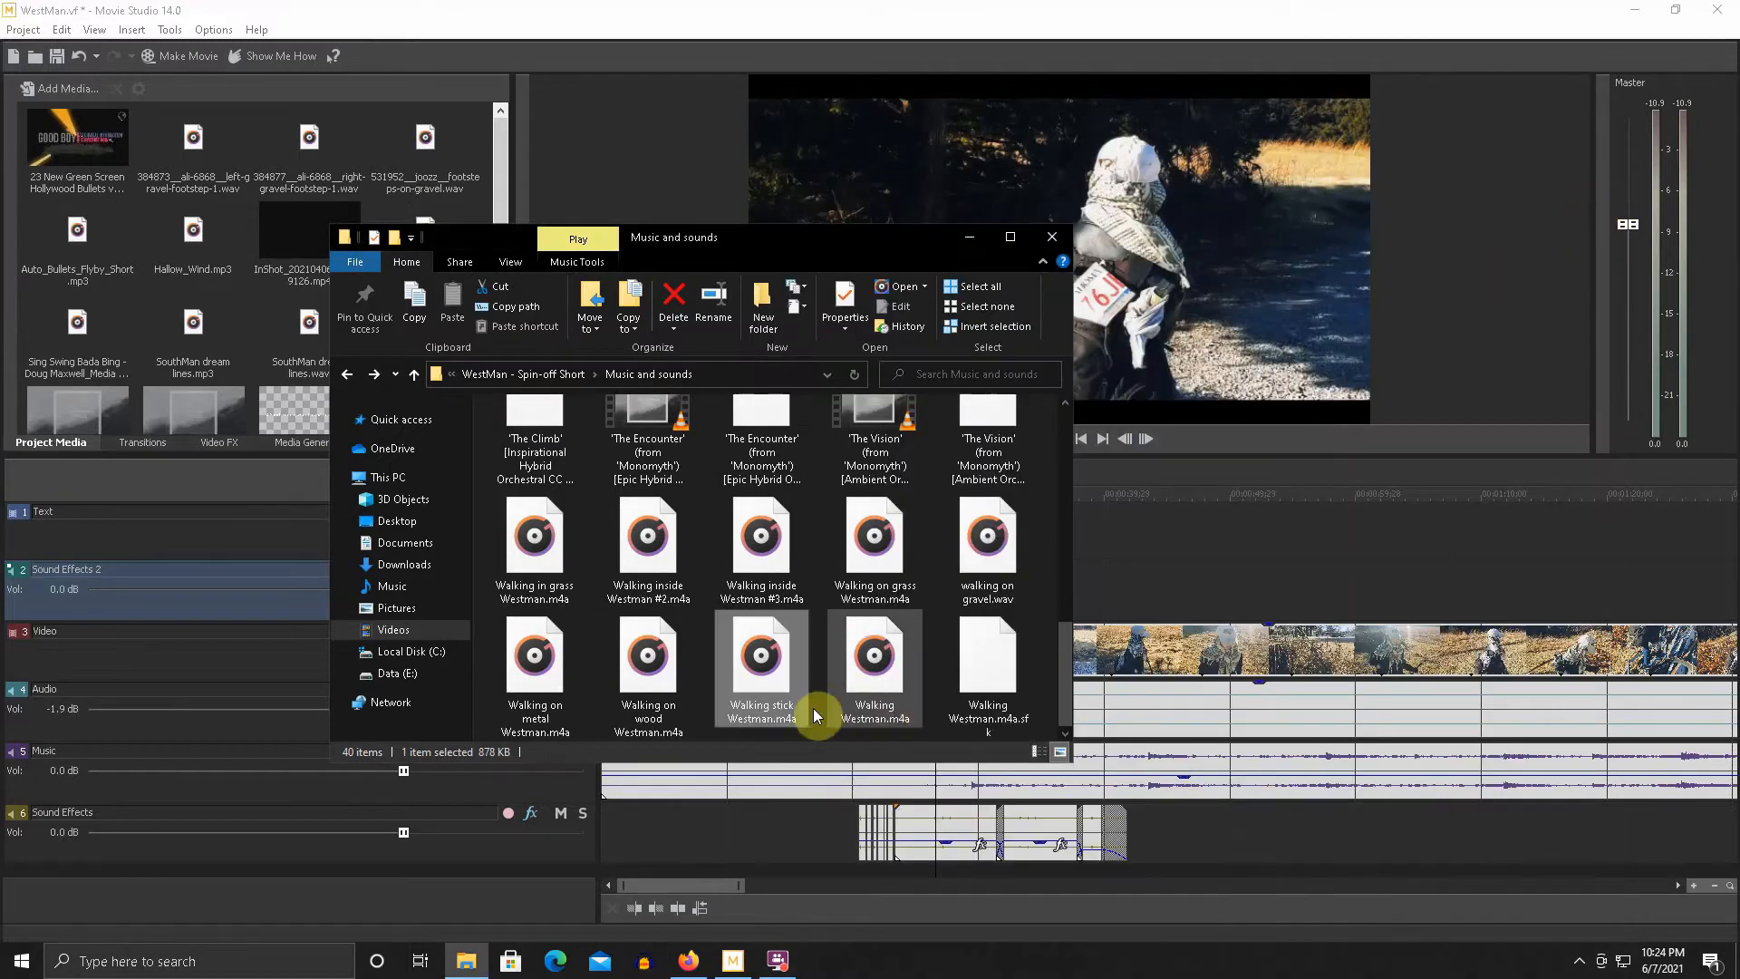
# - Switch to Firefox and load google.com in a new tab
pyautogui.click(705, 971)
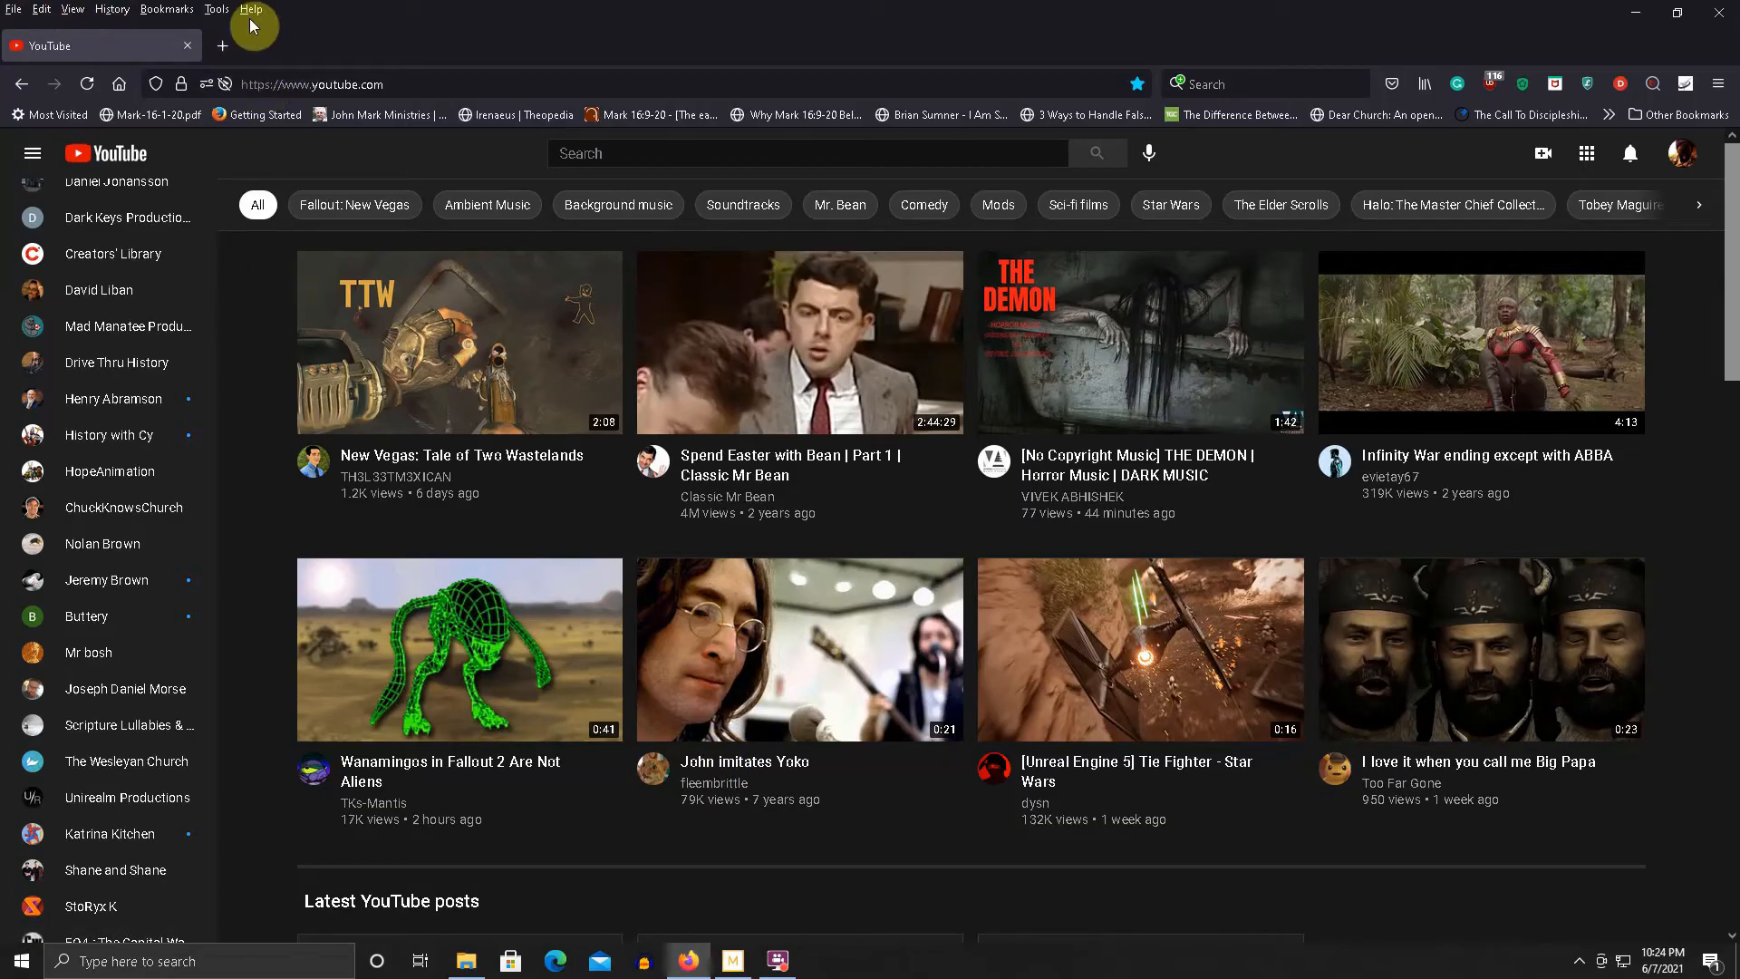
pyautogui.click(222, 49)
pyautogui.write('google.com/')
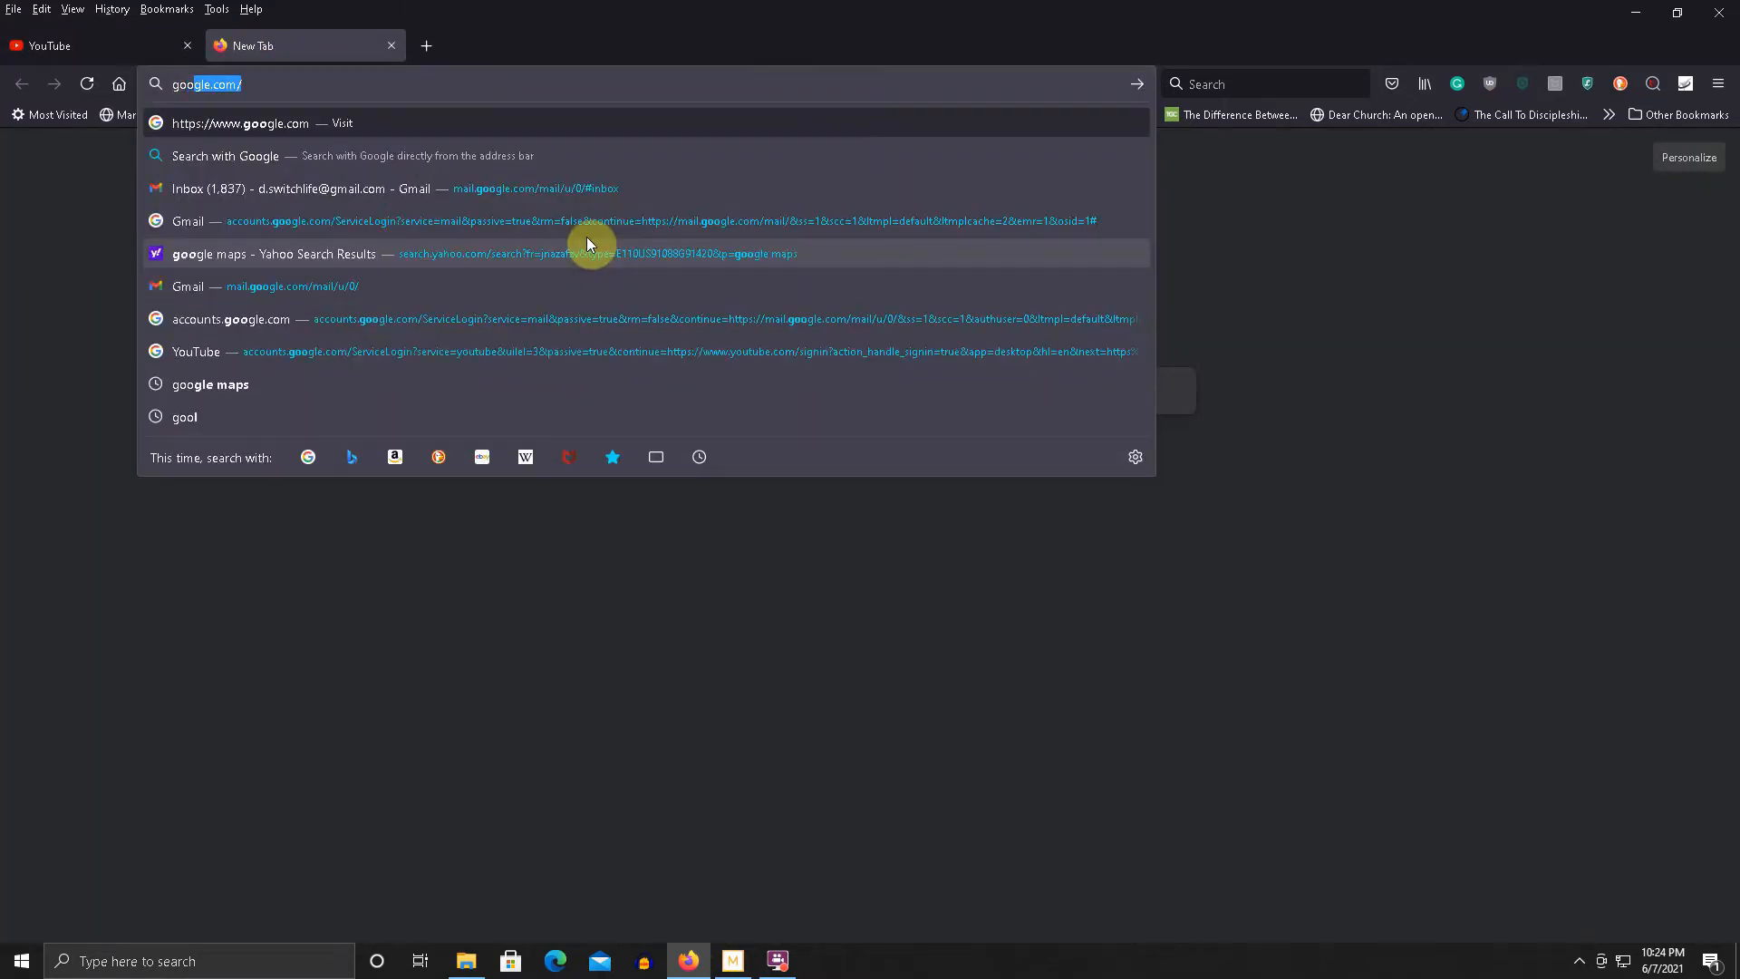
pyautogui.press('Return')
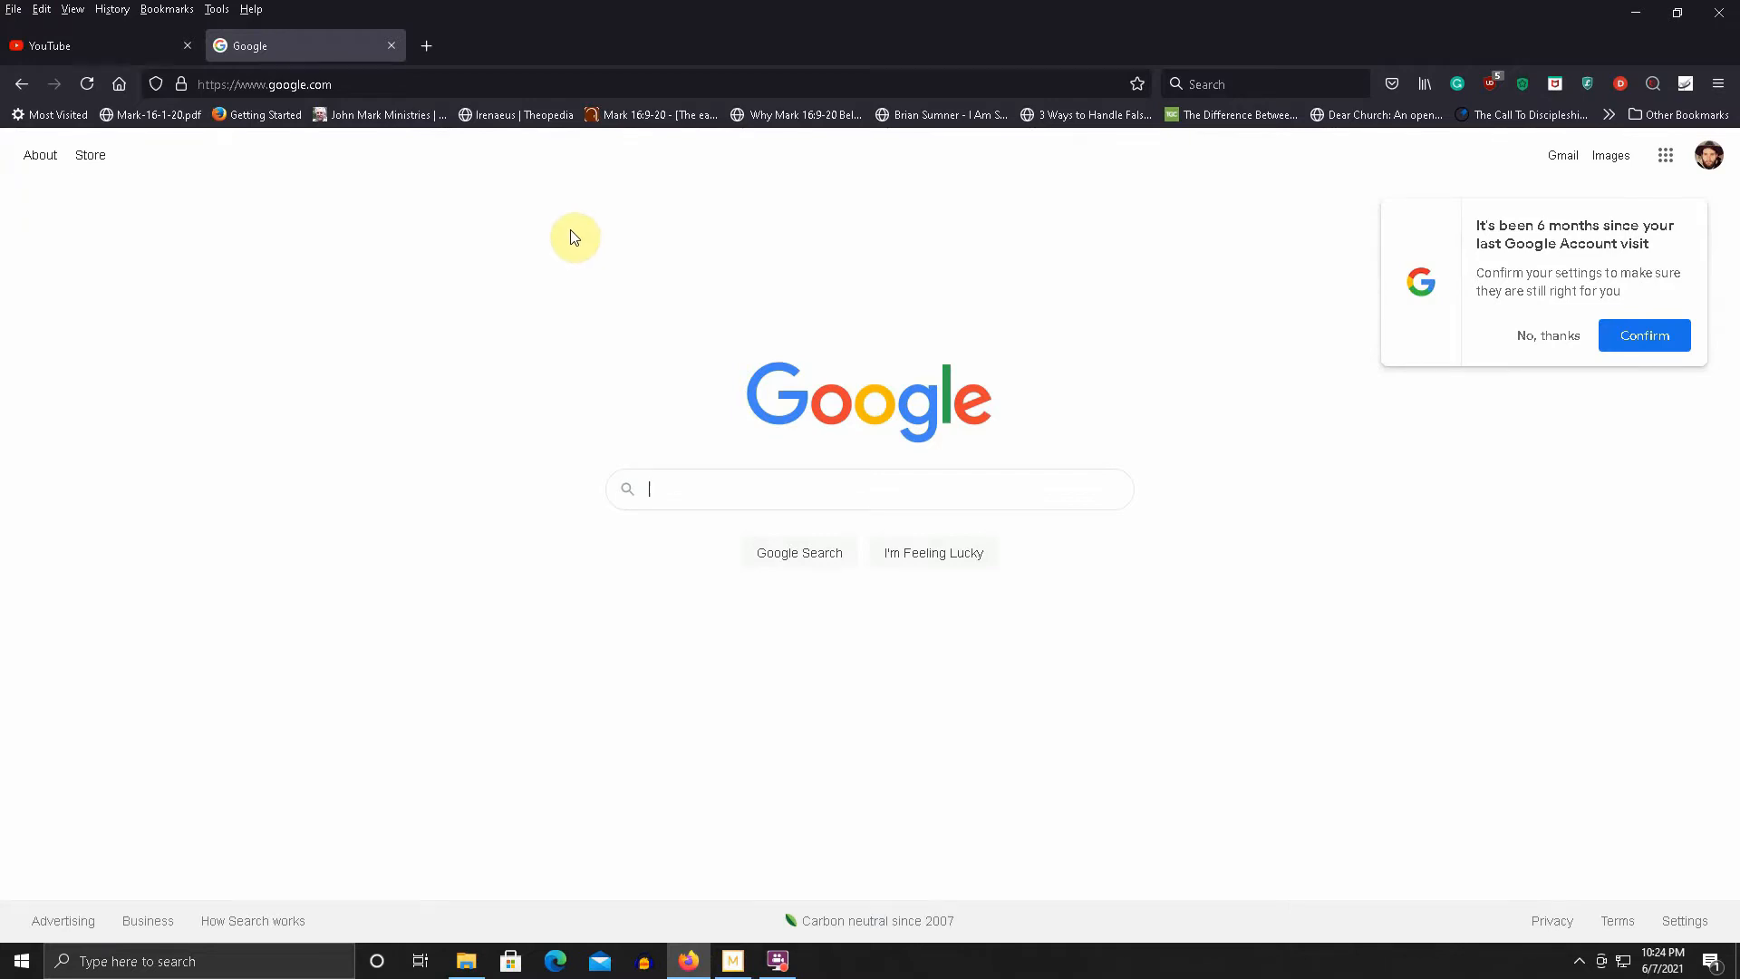
# - Enter "convert mpa" as the Google query and check the walking stick recording's file extension in File Explorer
pyautogui.write('nvert')
pyautogui.click(466, 962)
pyautogui.click(466, 965)
pyautogui.write('mpa')
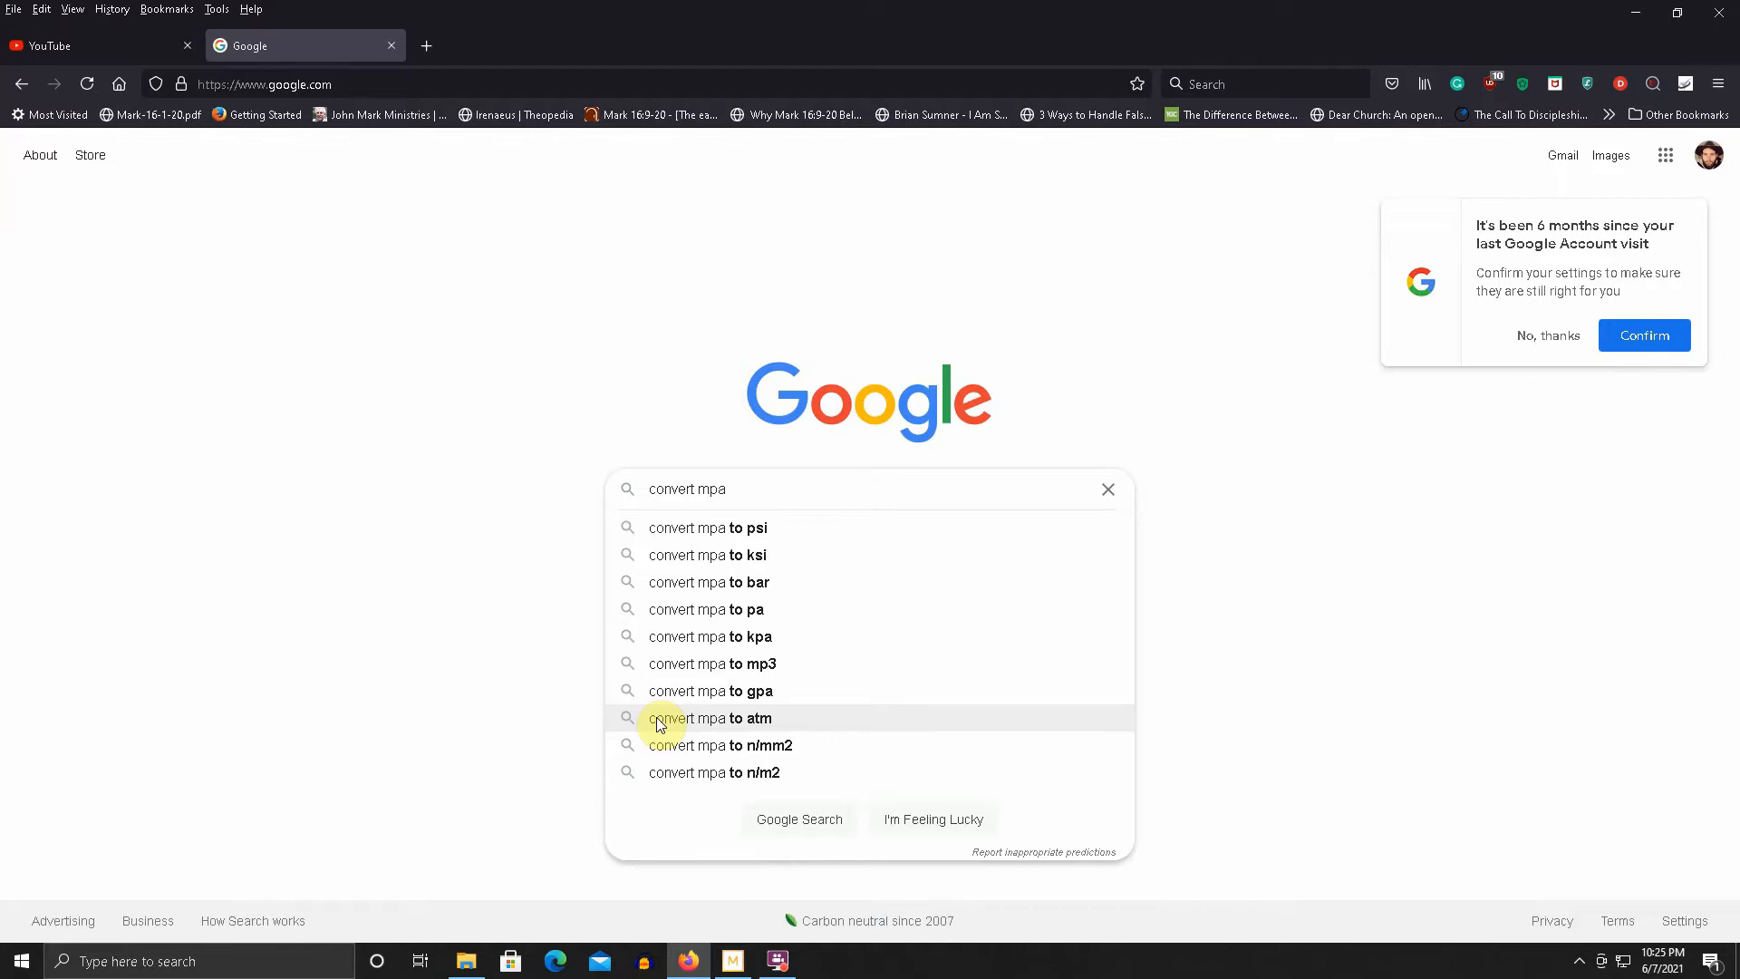
pyautogui.click(466, 965)
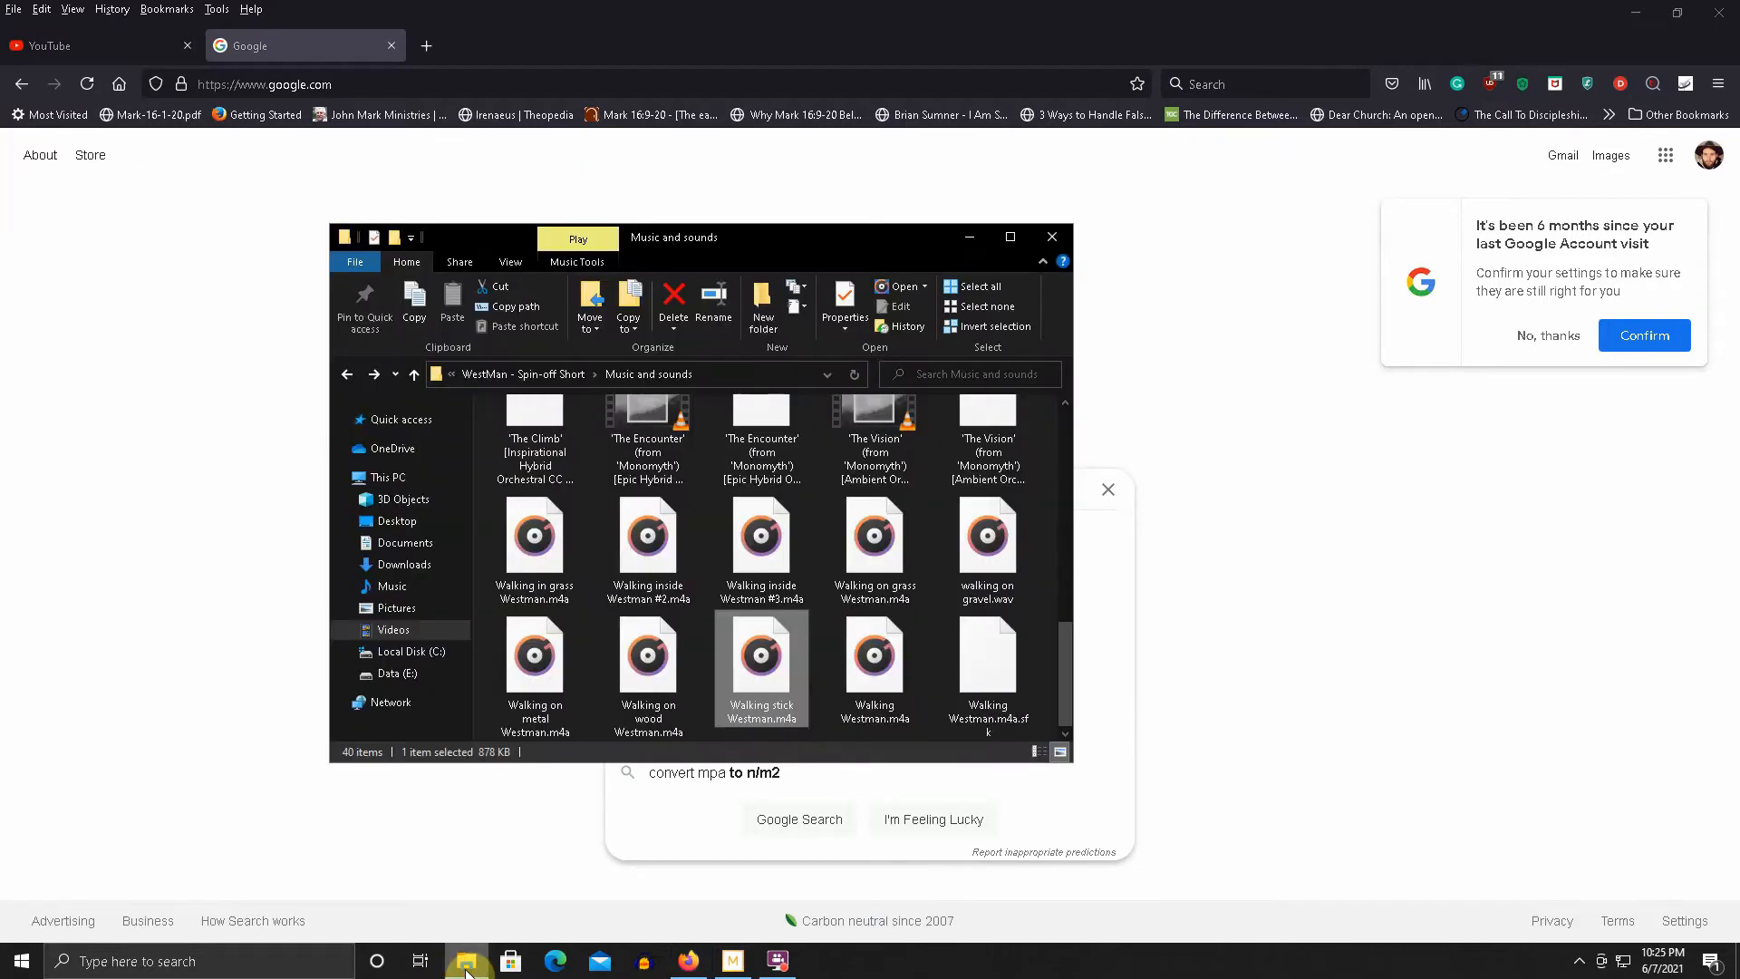
pyautogui.click(466, 967)
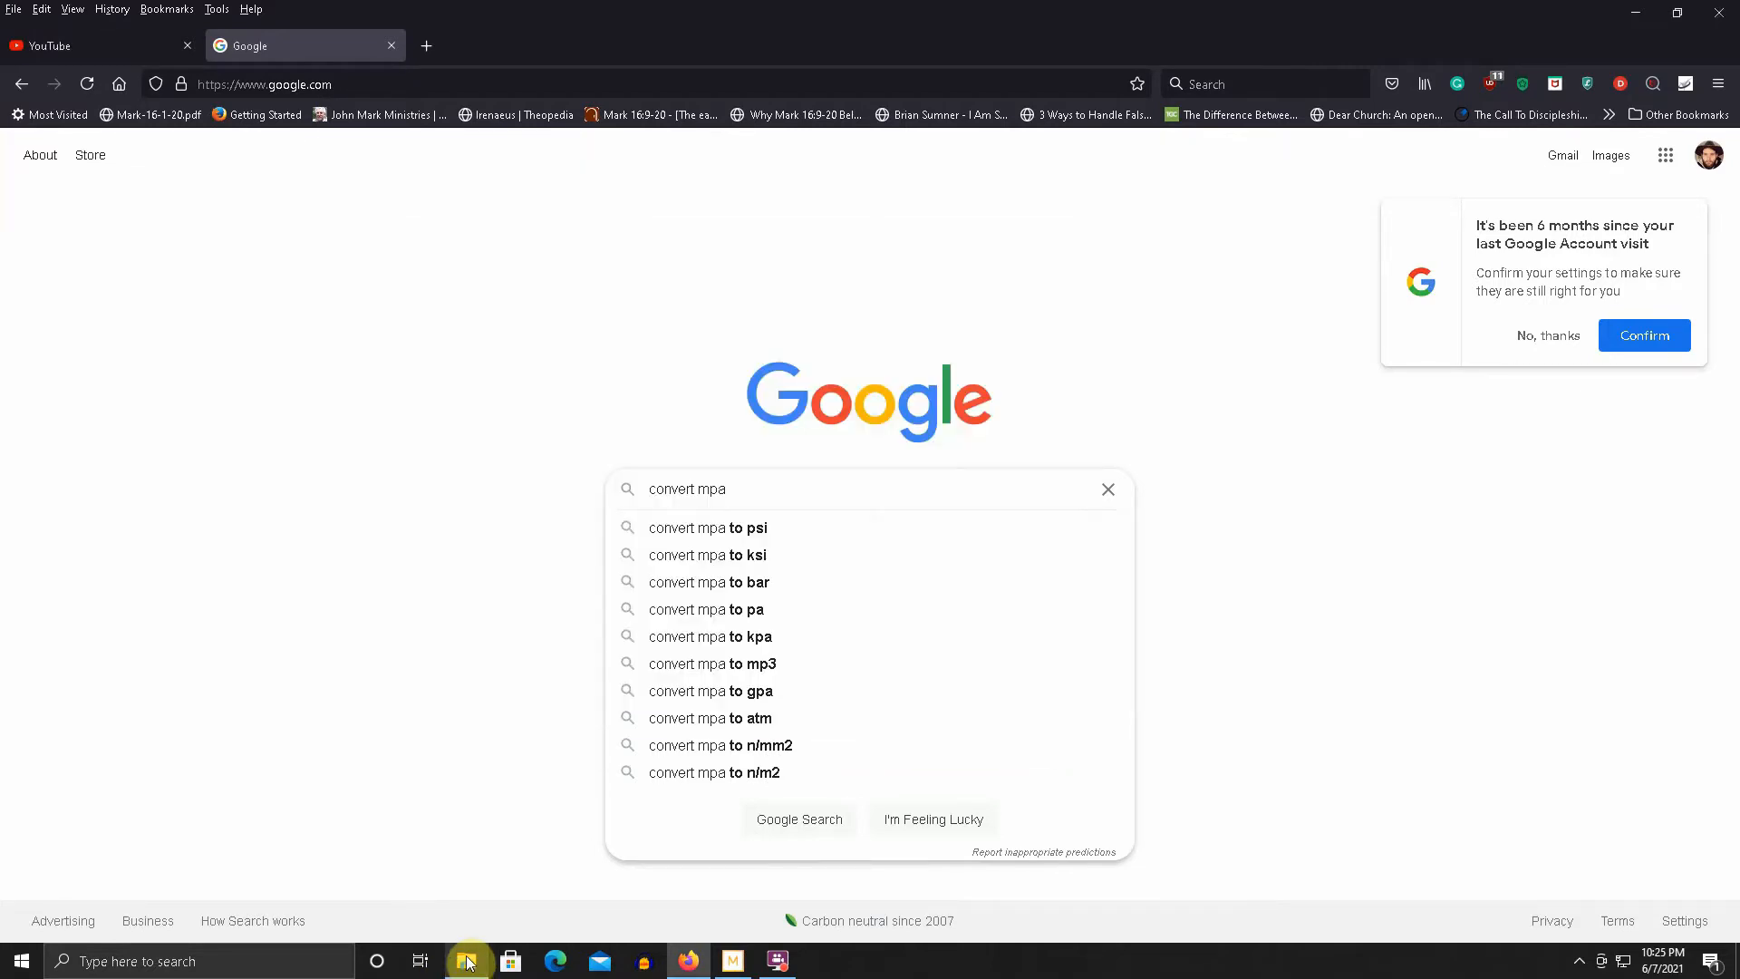
# - Change the query to "convert m4a to wav" and open the M4A to WAV CloudConvert result
pyautogui.press('BackSpace')
pyautogui.press('BackSpace')
pyautogui.press('BackSpace')
pyautogui.write('4a')
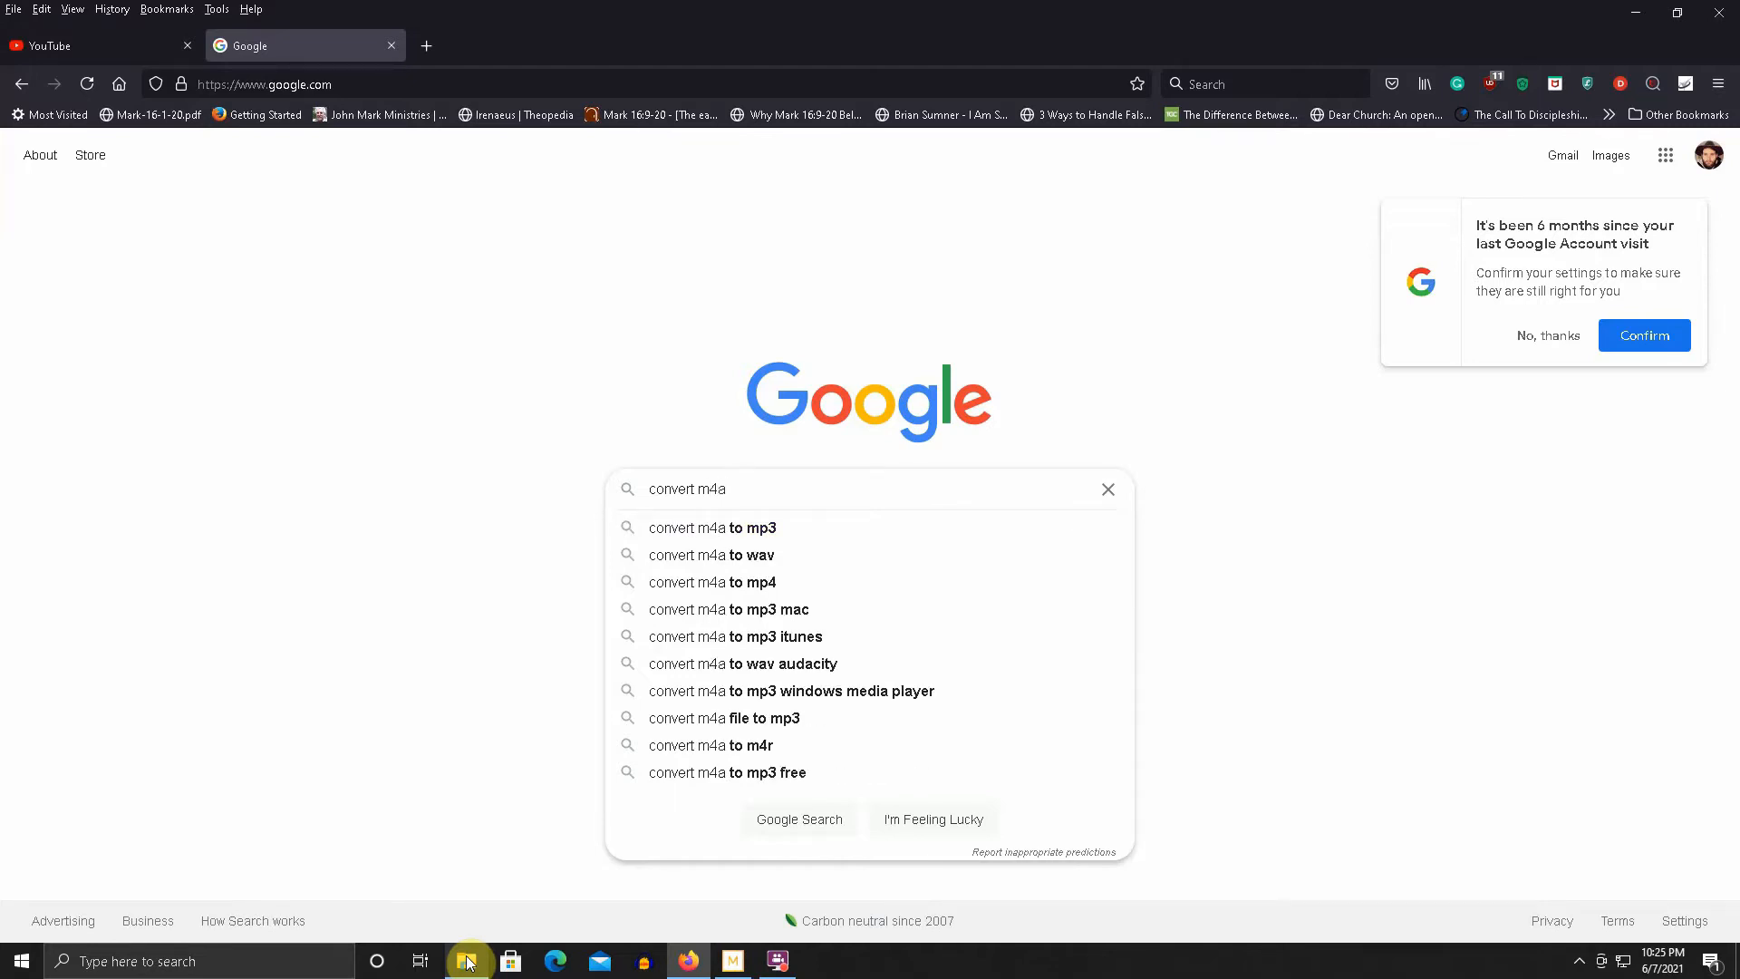
pyautogui.write(' to wa')
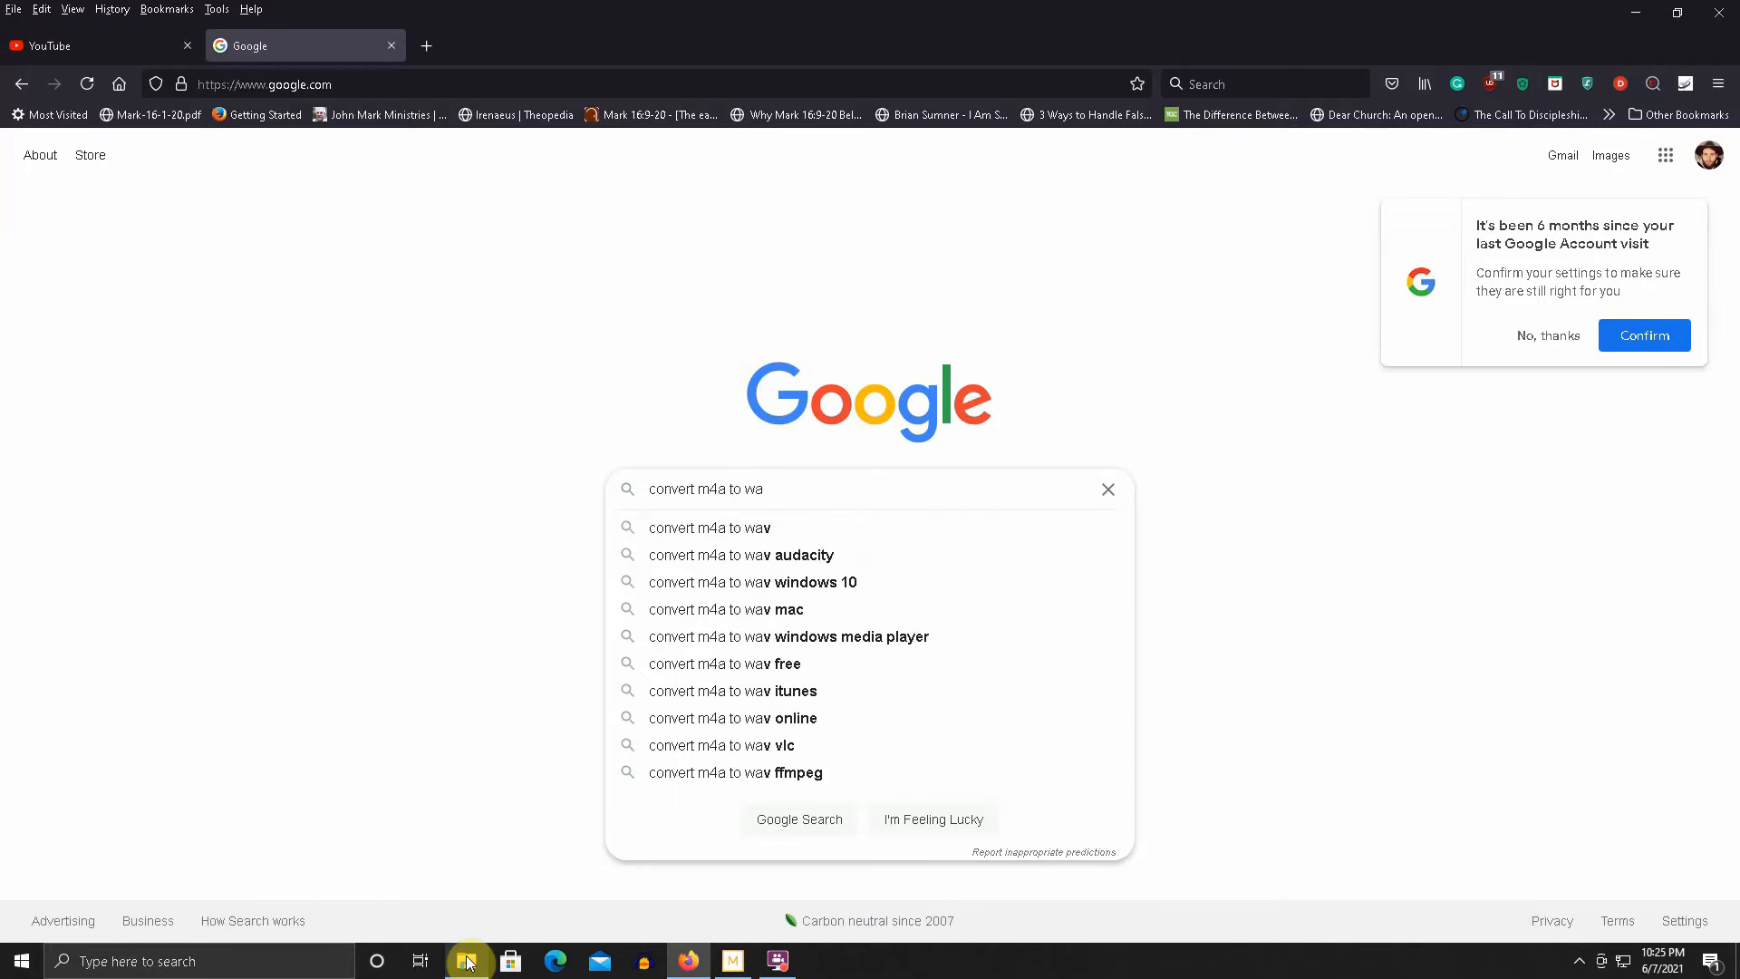
pyautogui.write('v')
pyautogui.press('Return')
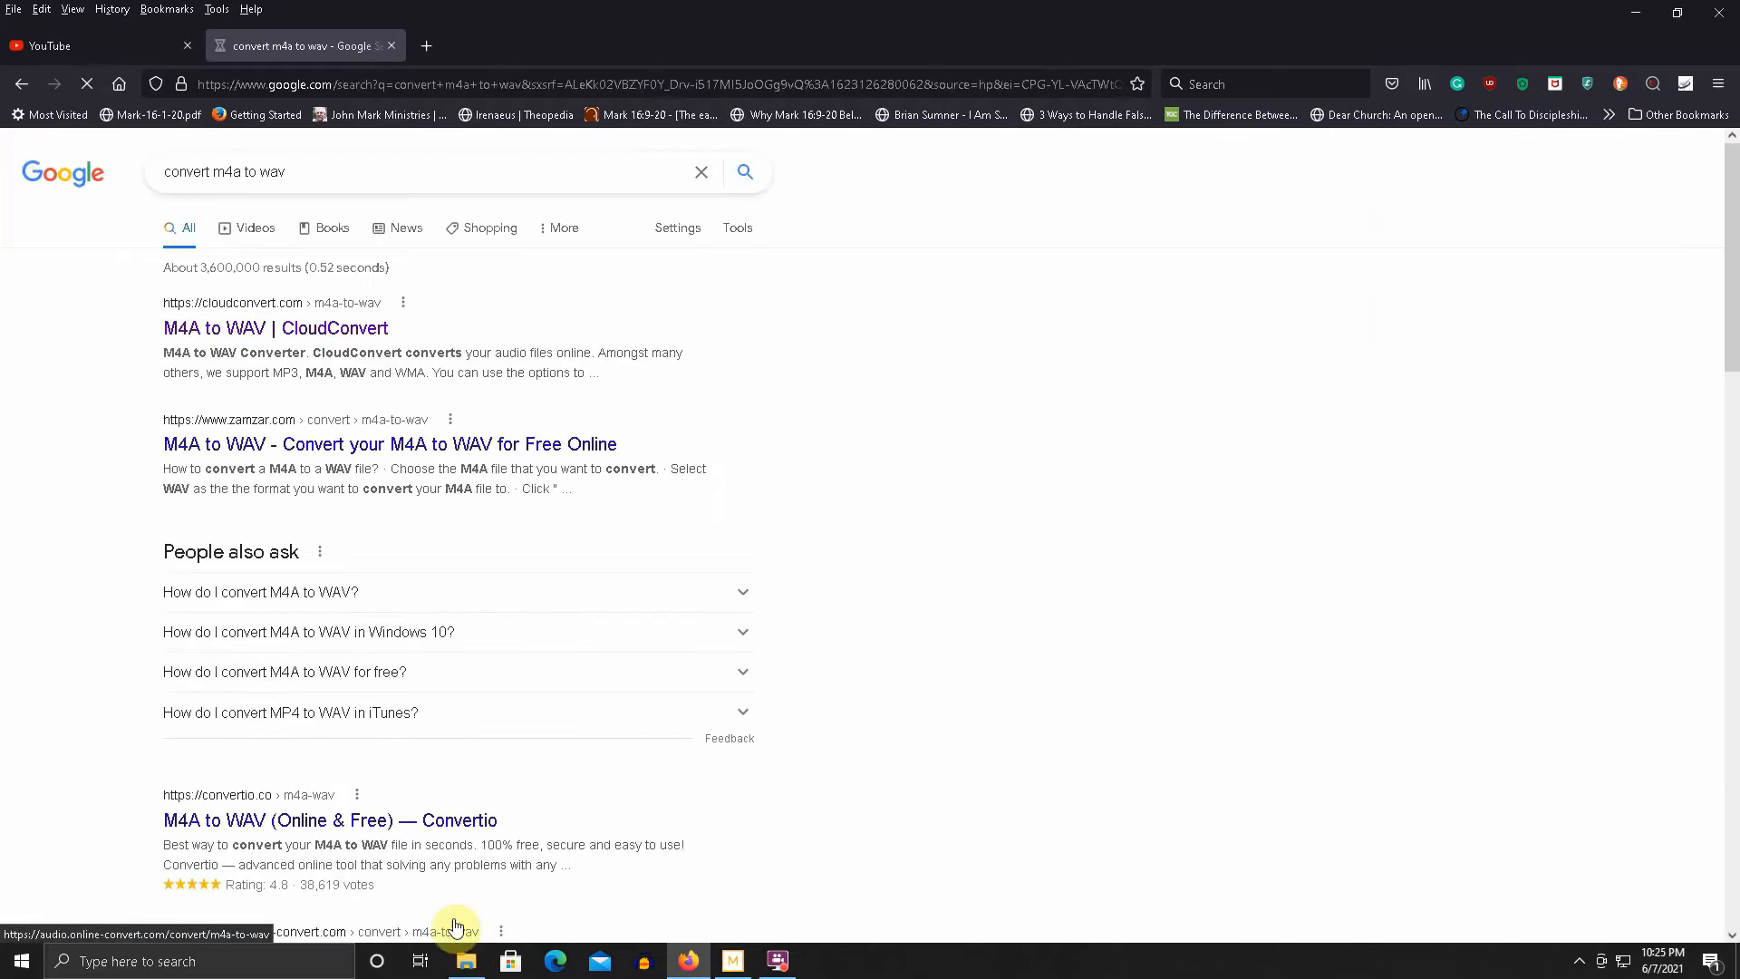
pyautogui.click(237, 328)
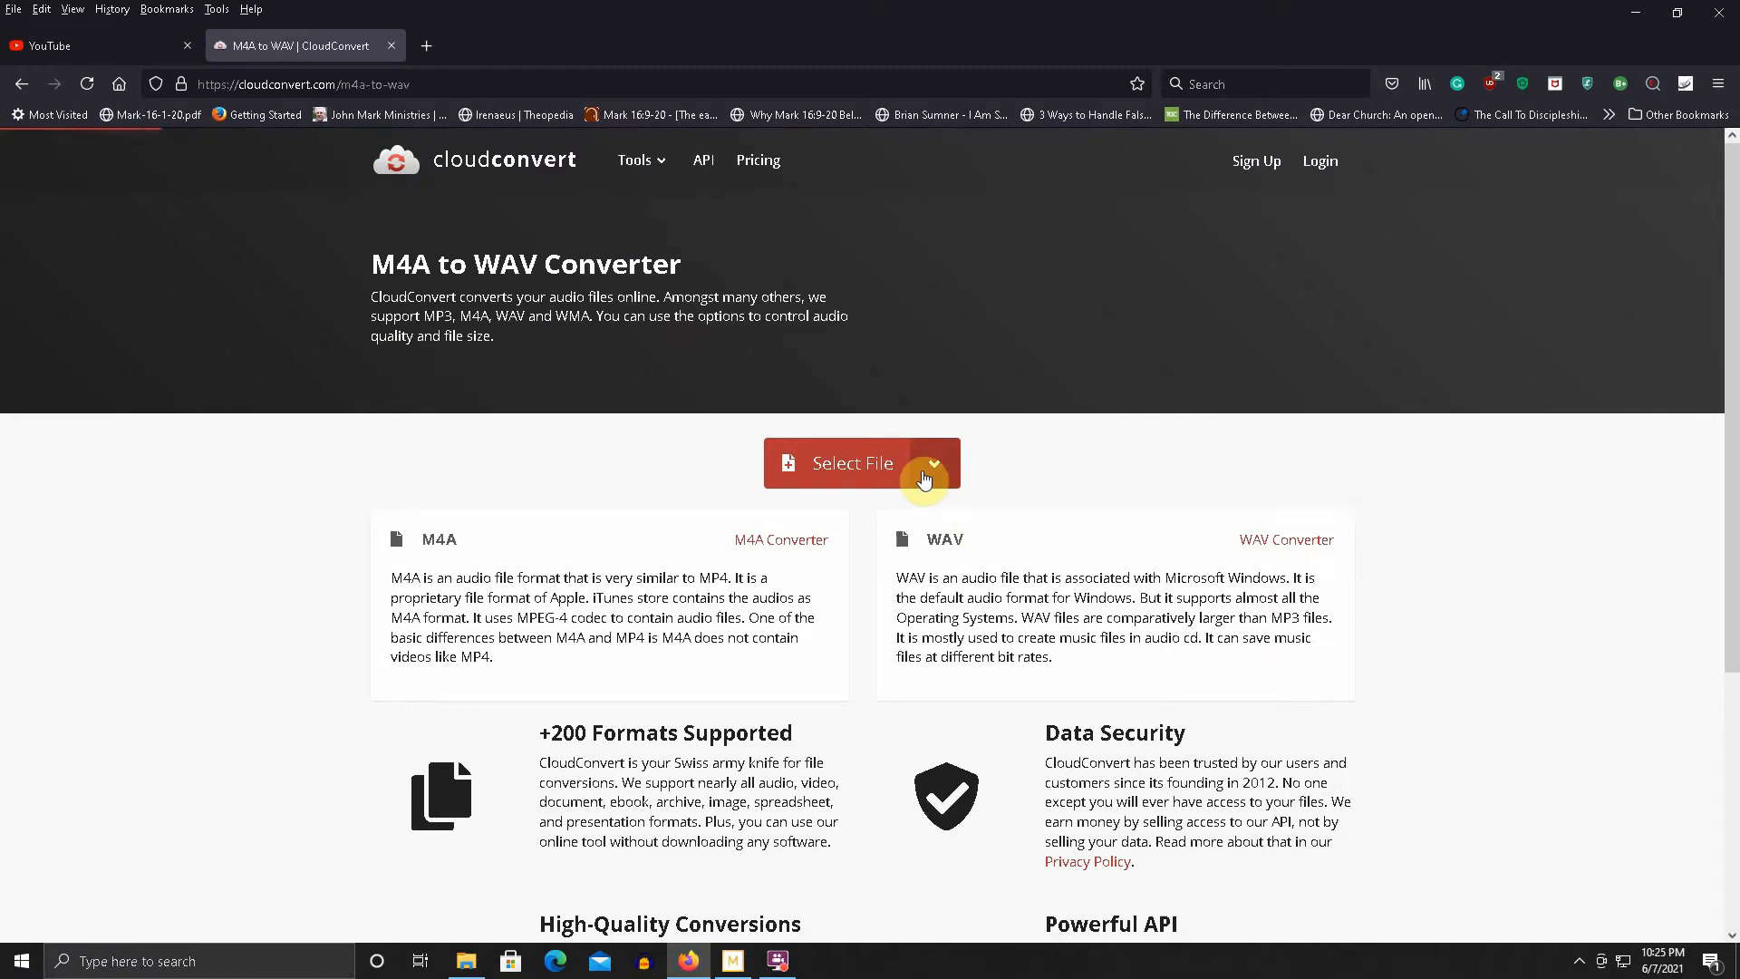
# - Start a file upload from the computer and browse Videos to South Man Ep 1 > WestMan - Spin-off Short > Music and sounds
pyautogui.click(923, 474)
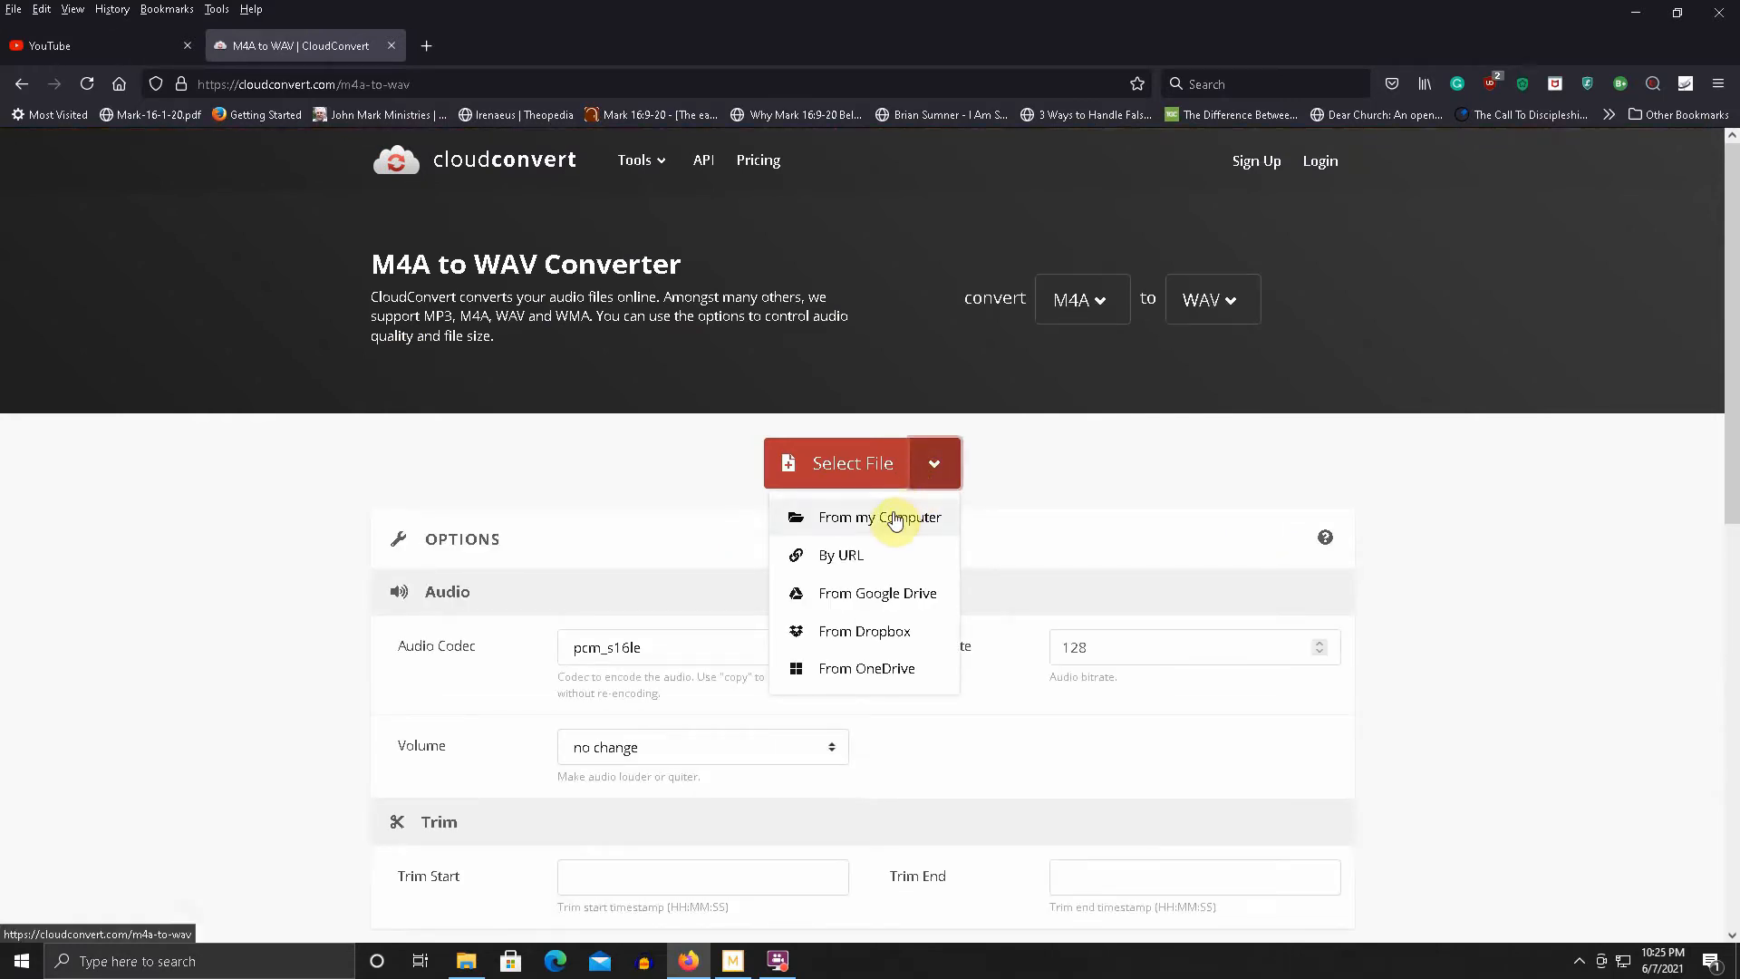
pyautogui.click(893, 517)
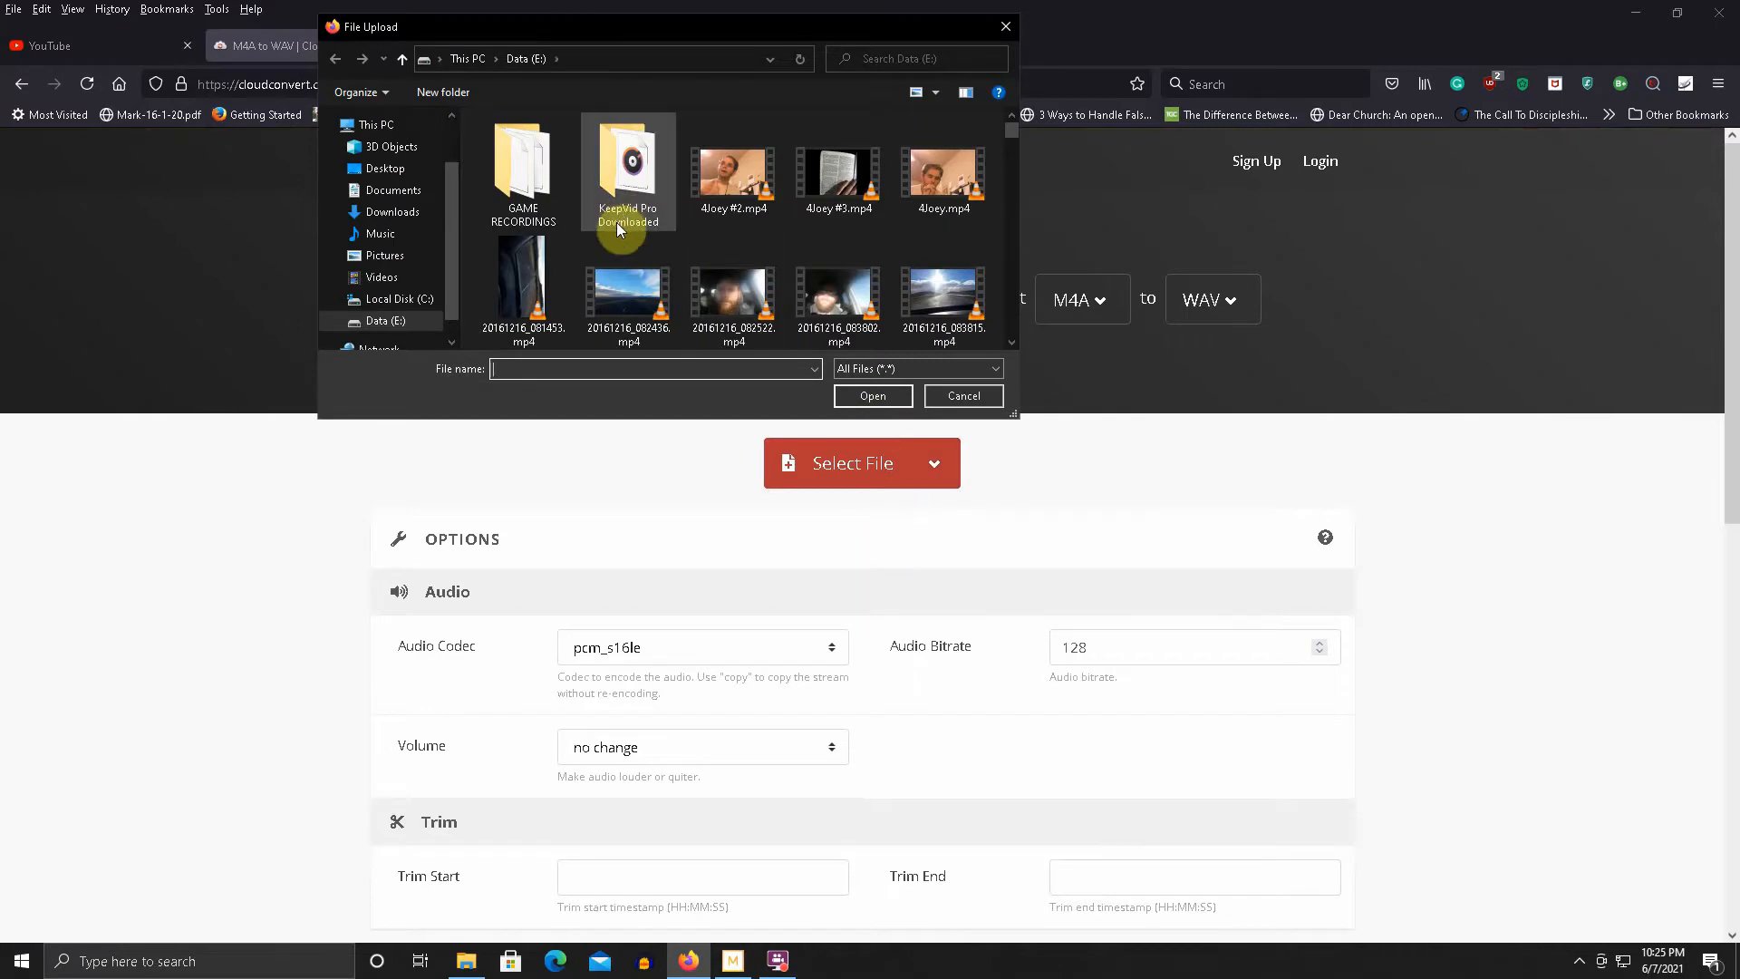
pyautogui.scroll(-3, 620, 222)
pyautogui.scroll(2, 621, 233)
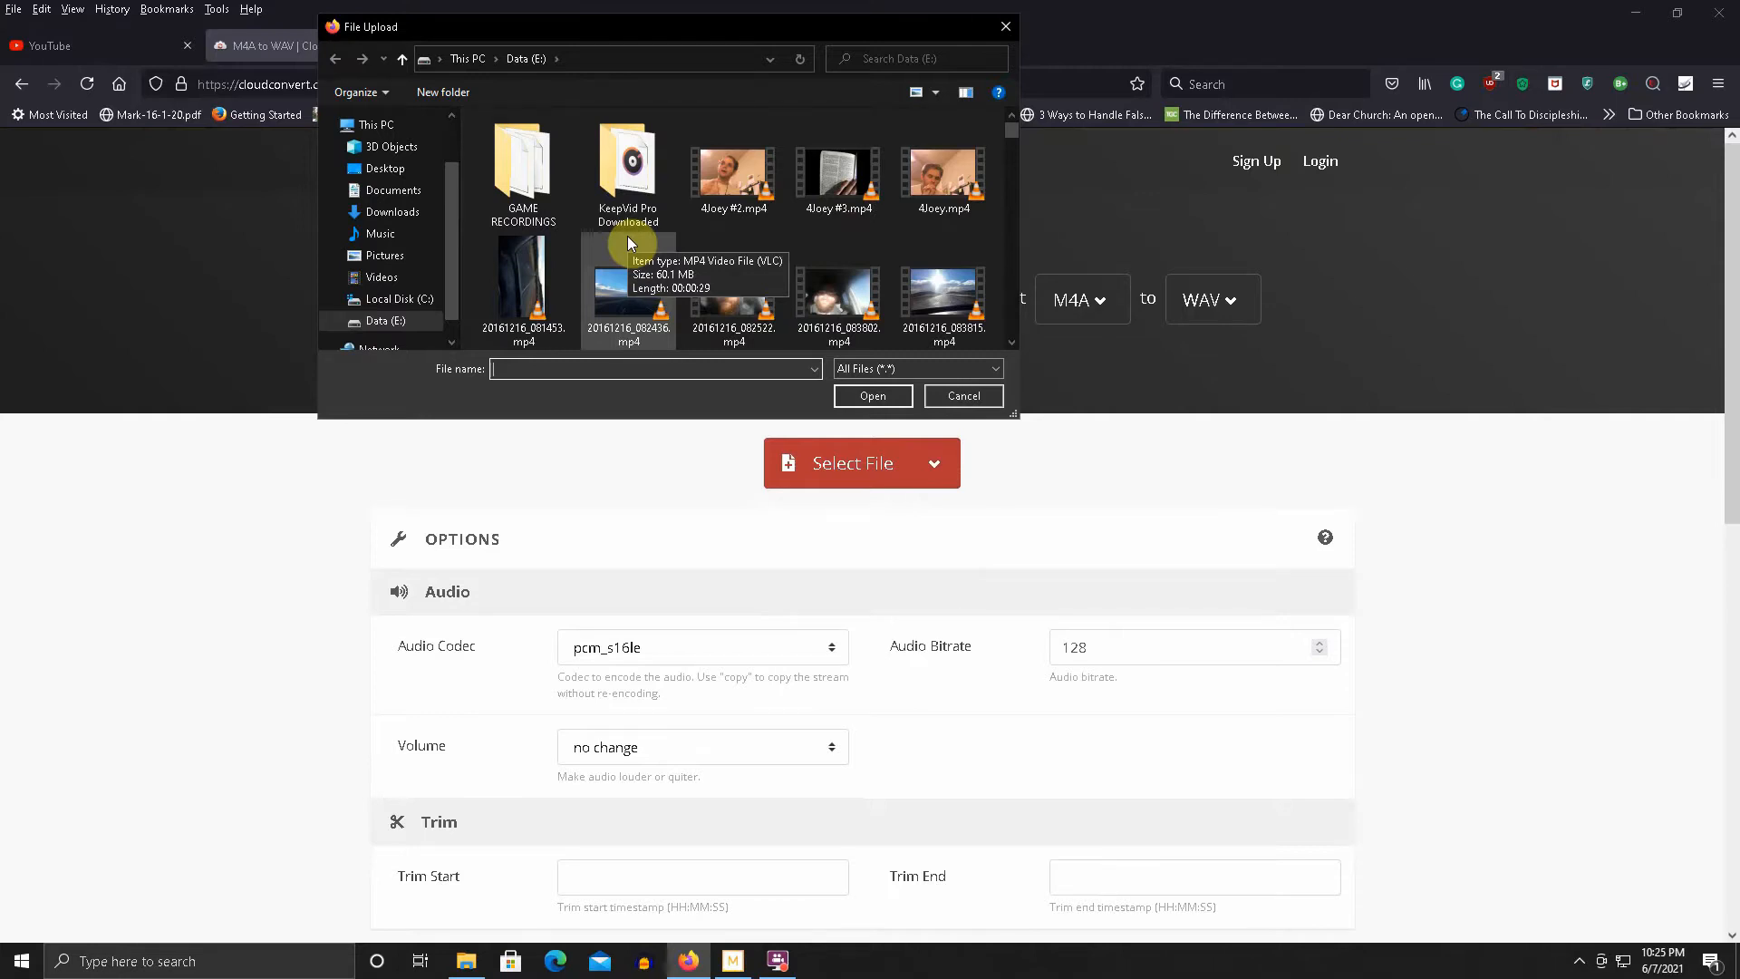
pyautogui.click(396, 276)
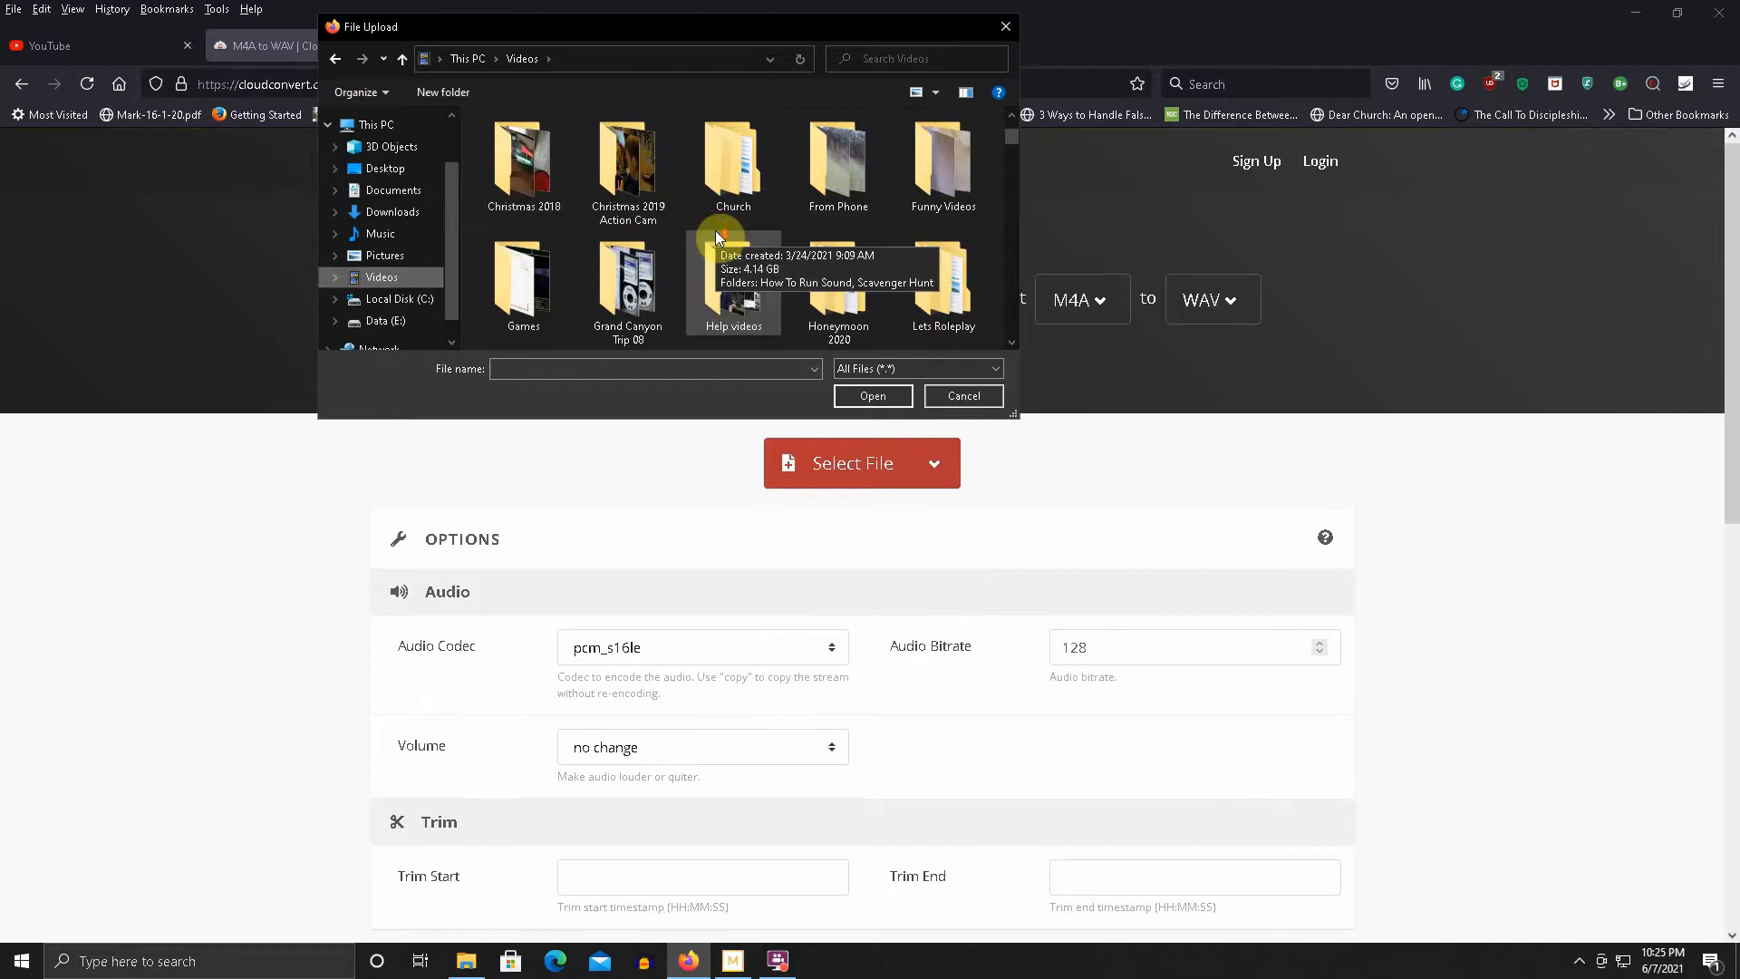
pyautogui.scroll(-3, 715, 230)
pyautogui.doubleClick(966, 280)
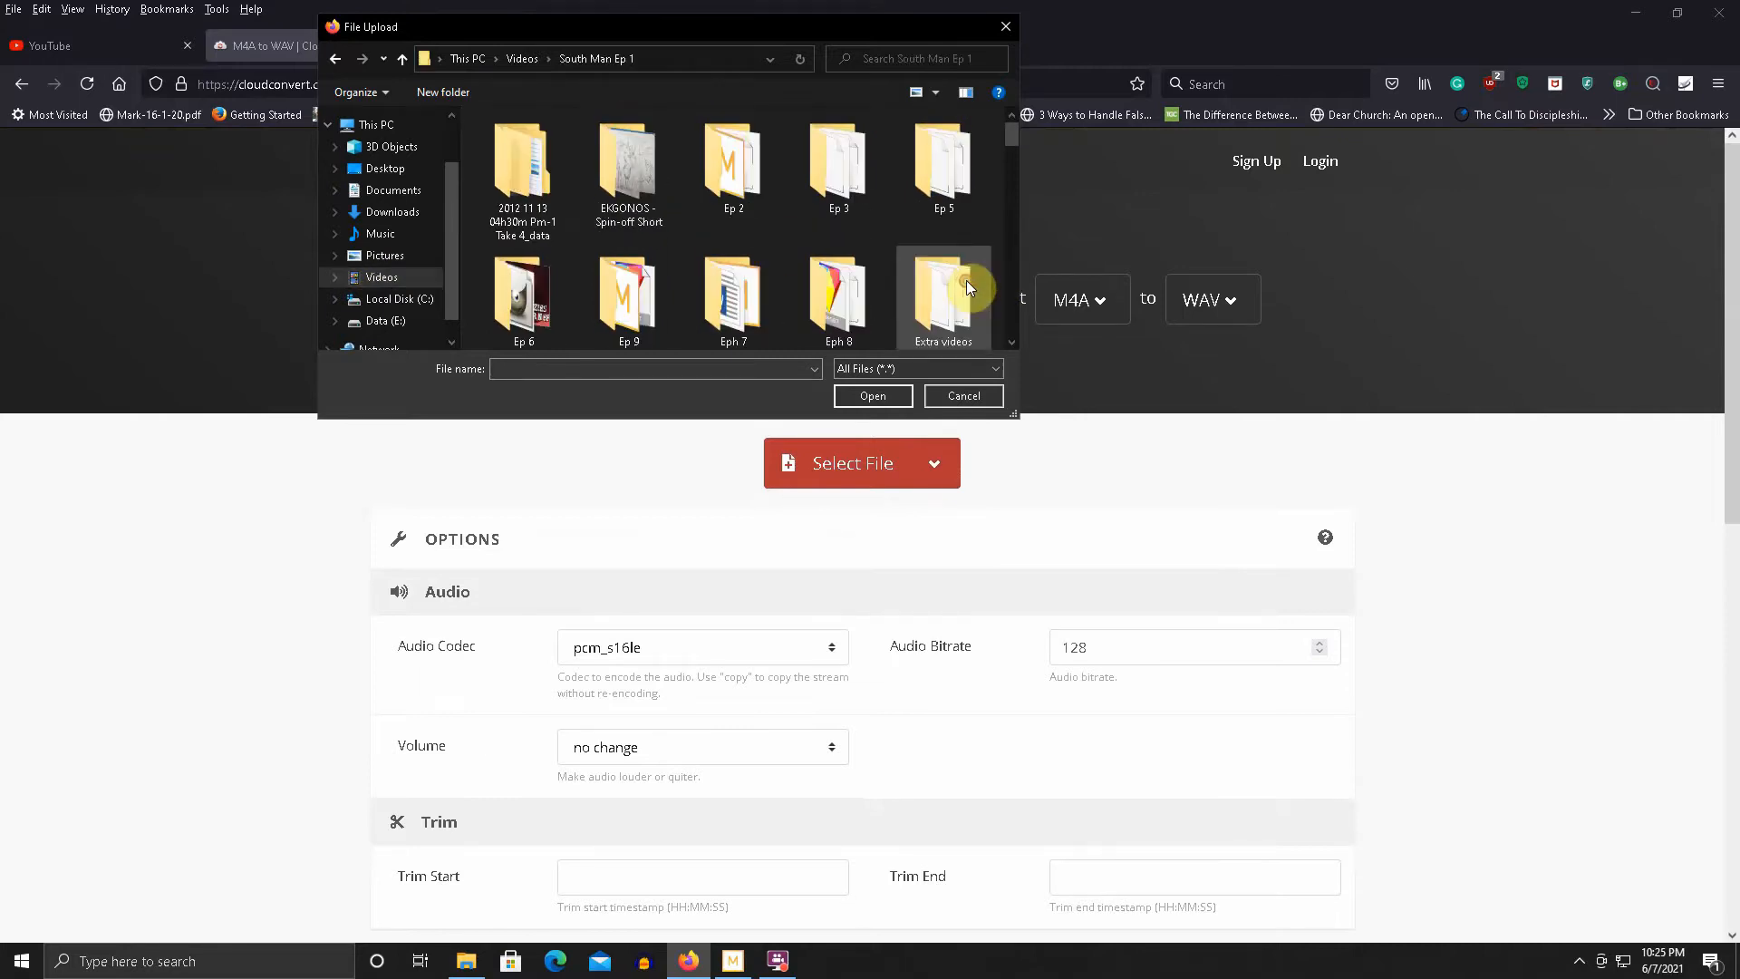
pyautogui.scroll(-5, 962, 286)
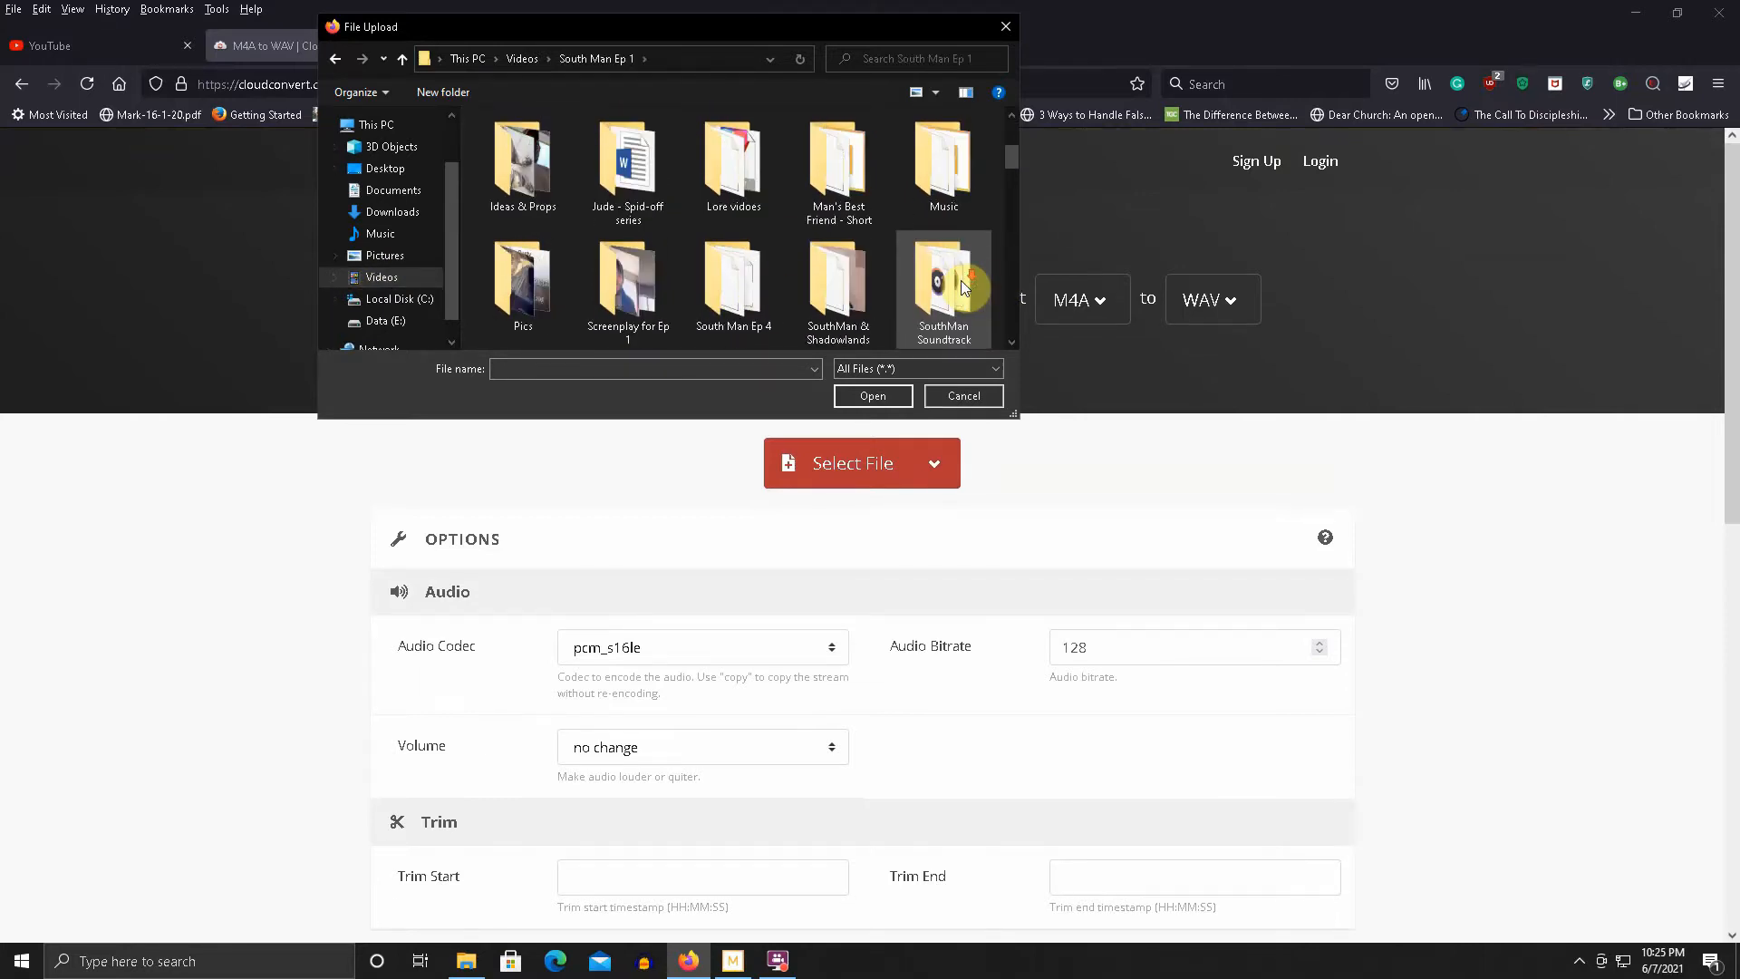
pyautogui.scroll(-2, 962, 286)
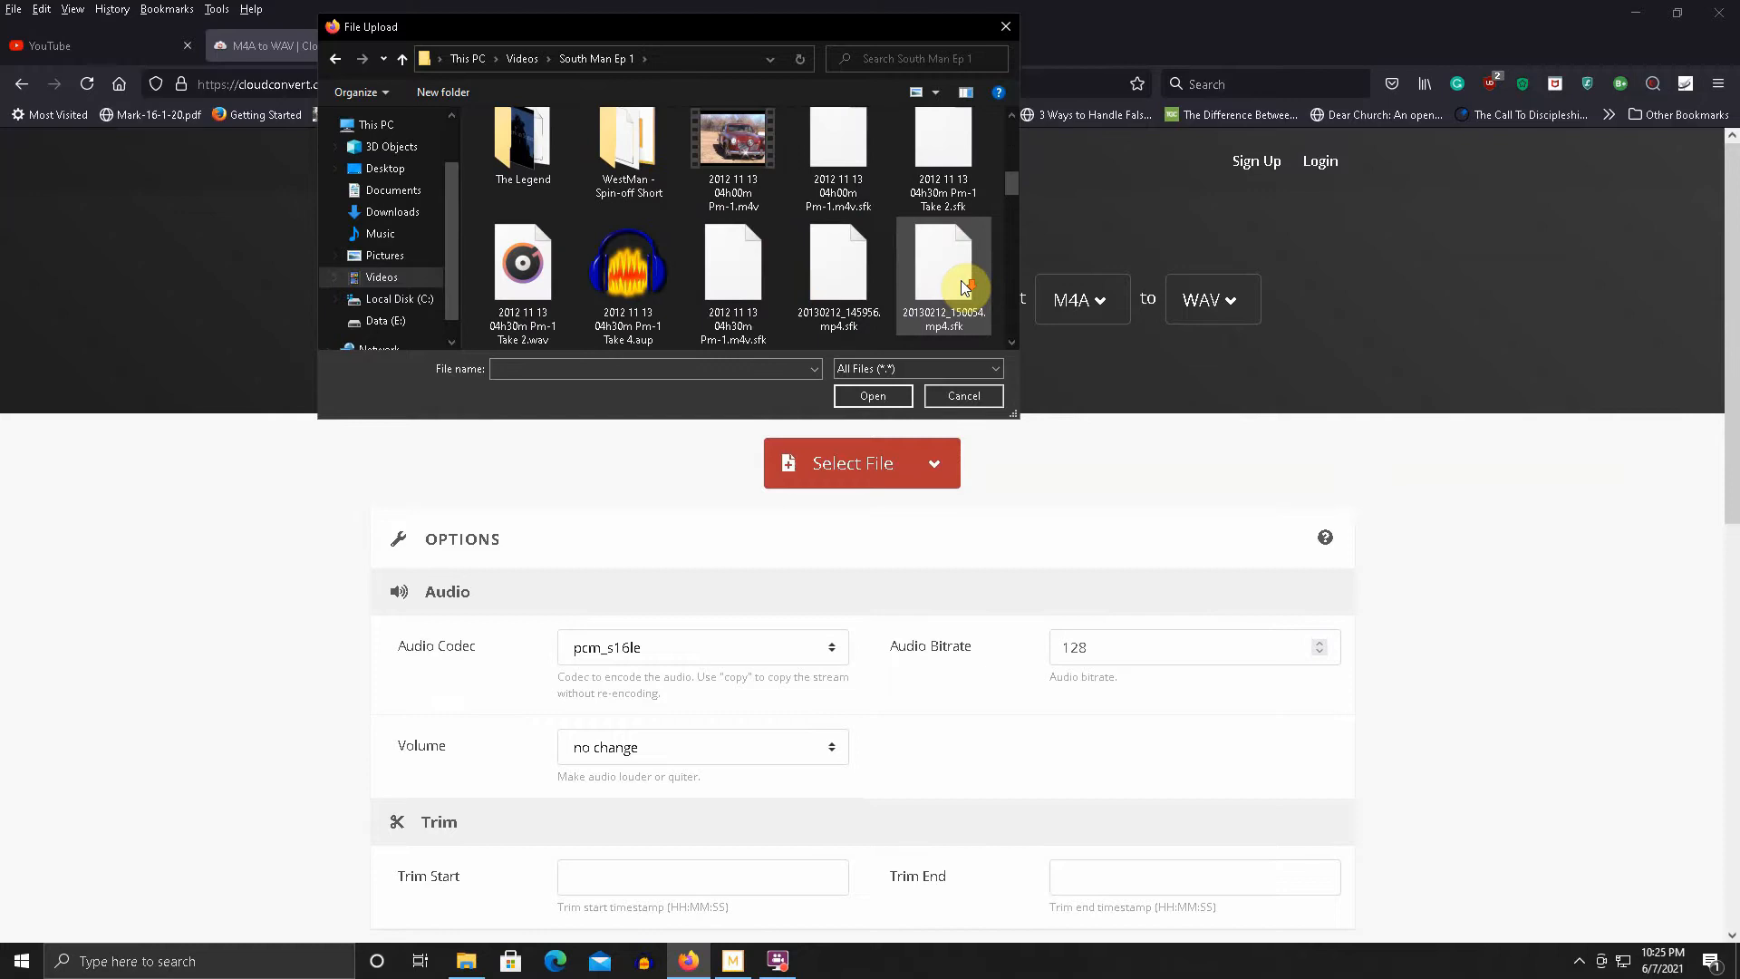
pyautogui.doubleClick(645, 145)
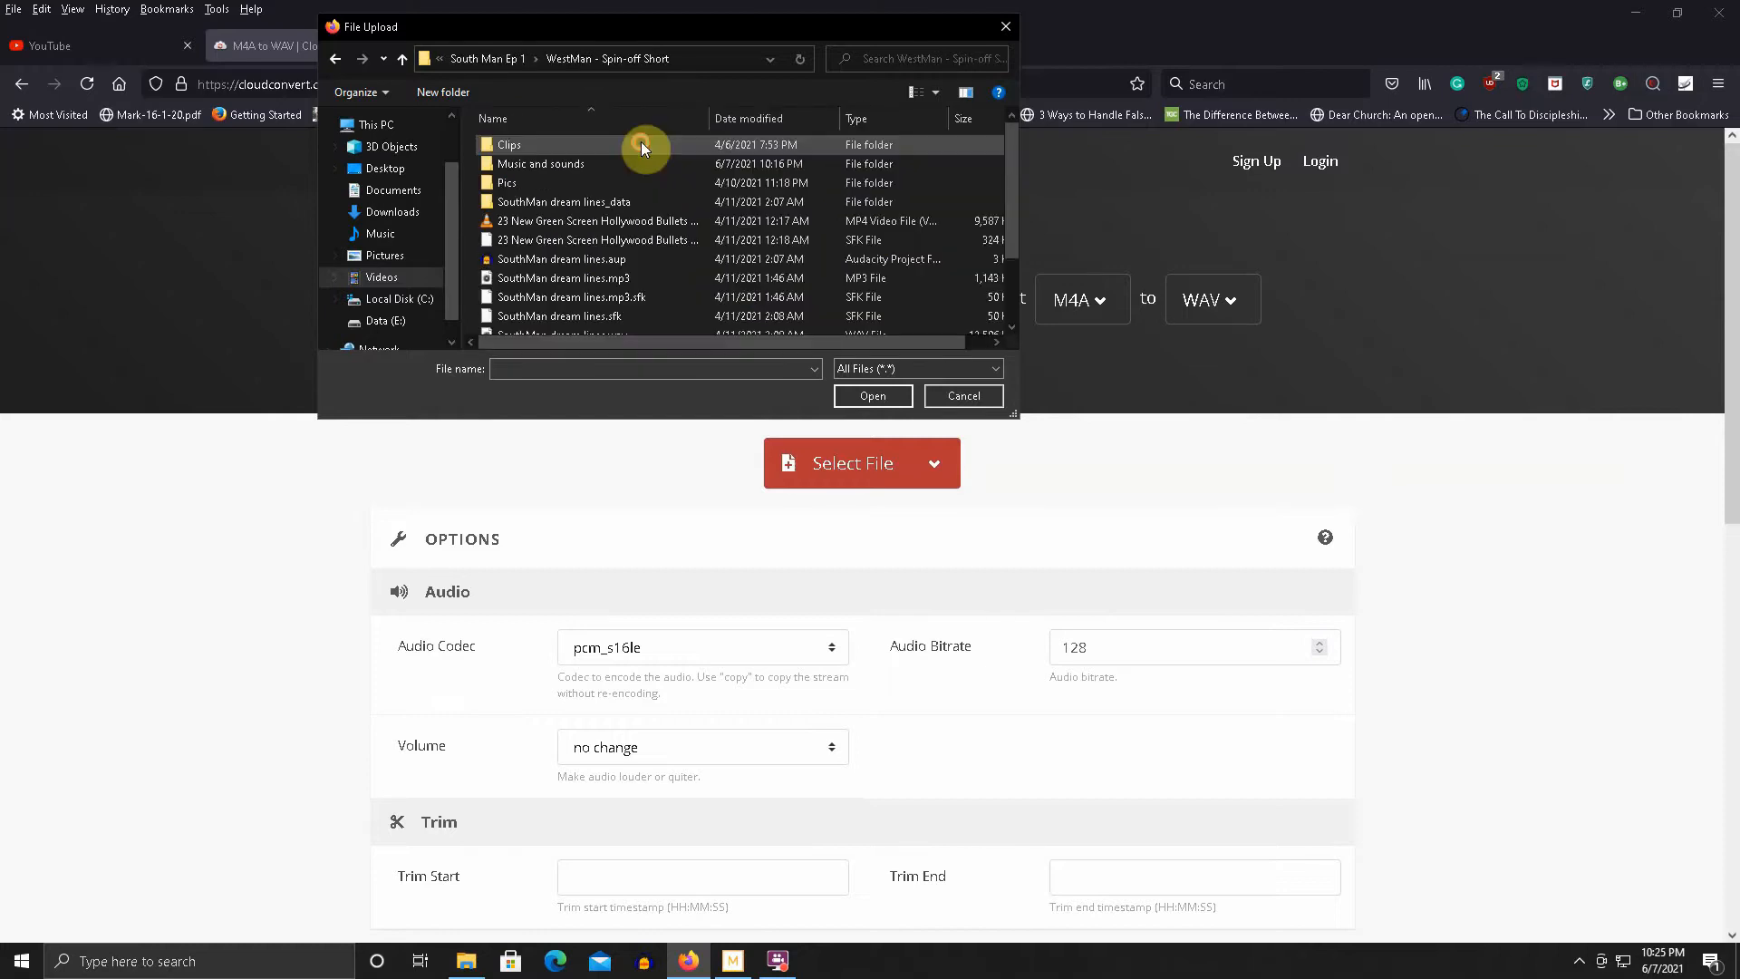
pyautogui.doubleClick(581, 169)
# - Find Walking stick Westman.m4a among the sounds and add it as the file to convert
pyautogui.scroll(-10, 667, 243)
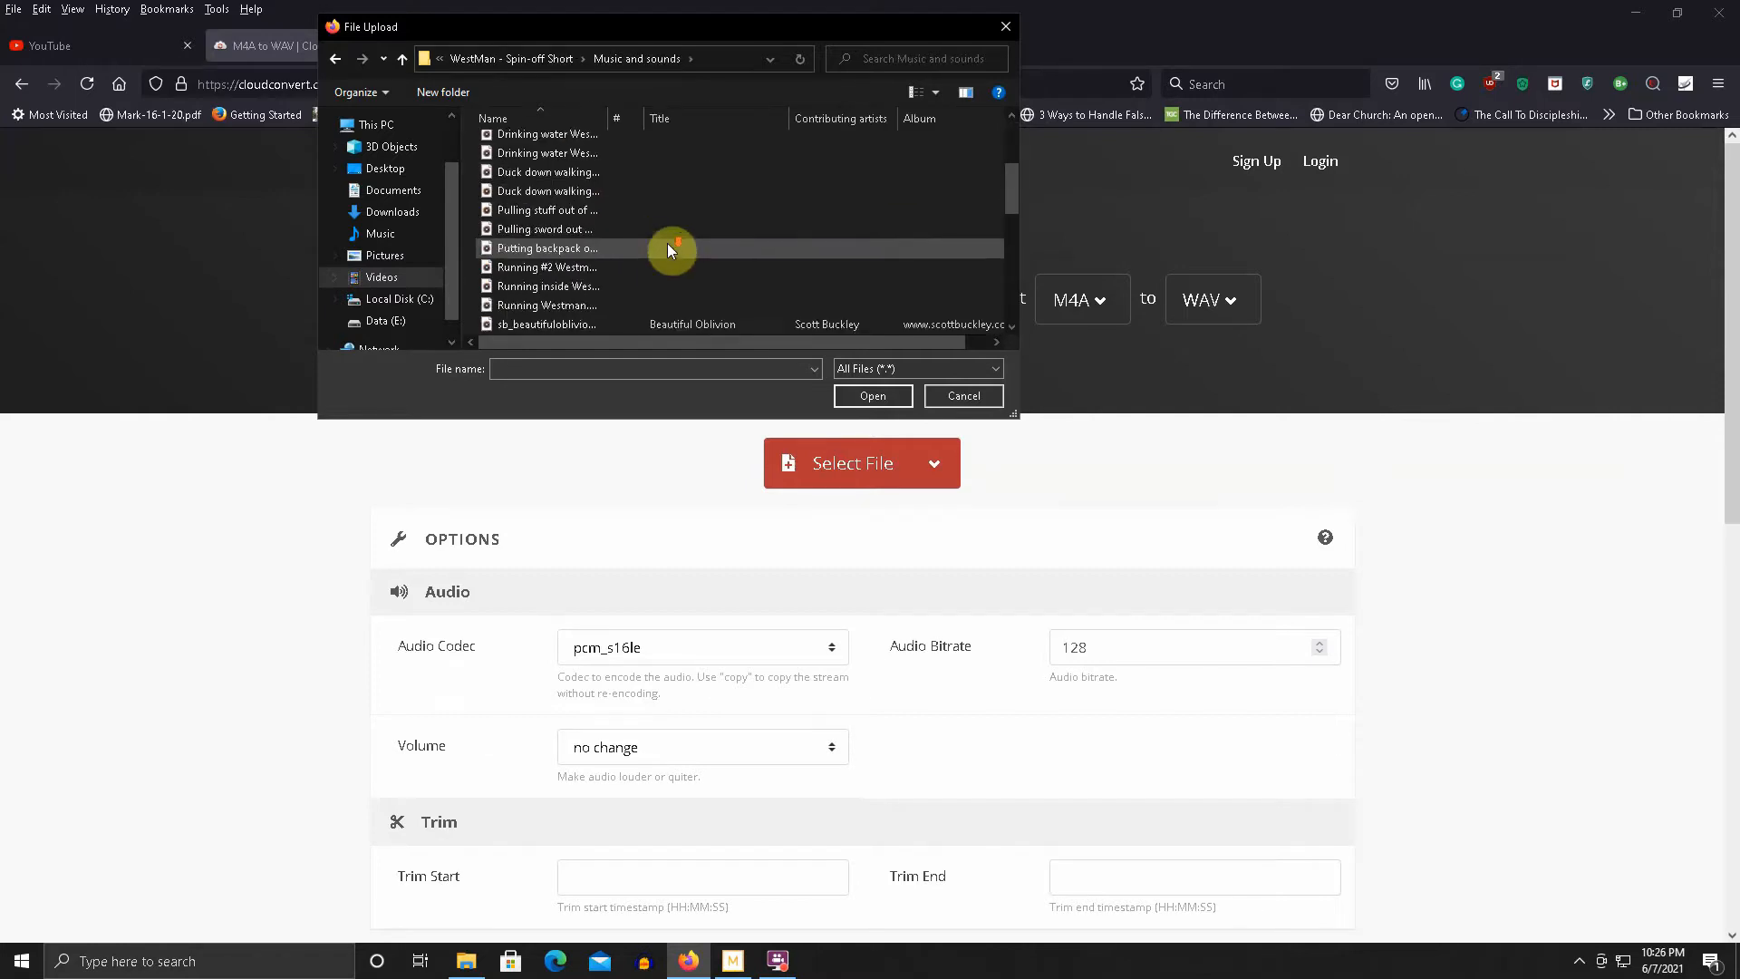
pyautogui.click(596, 287)
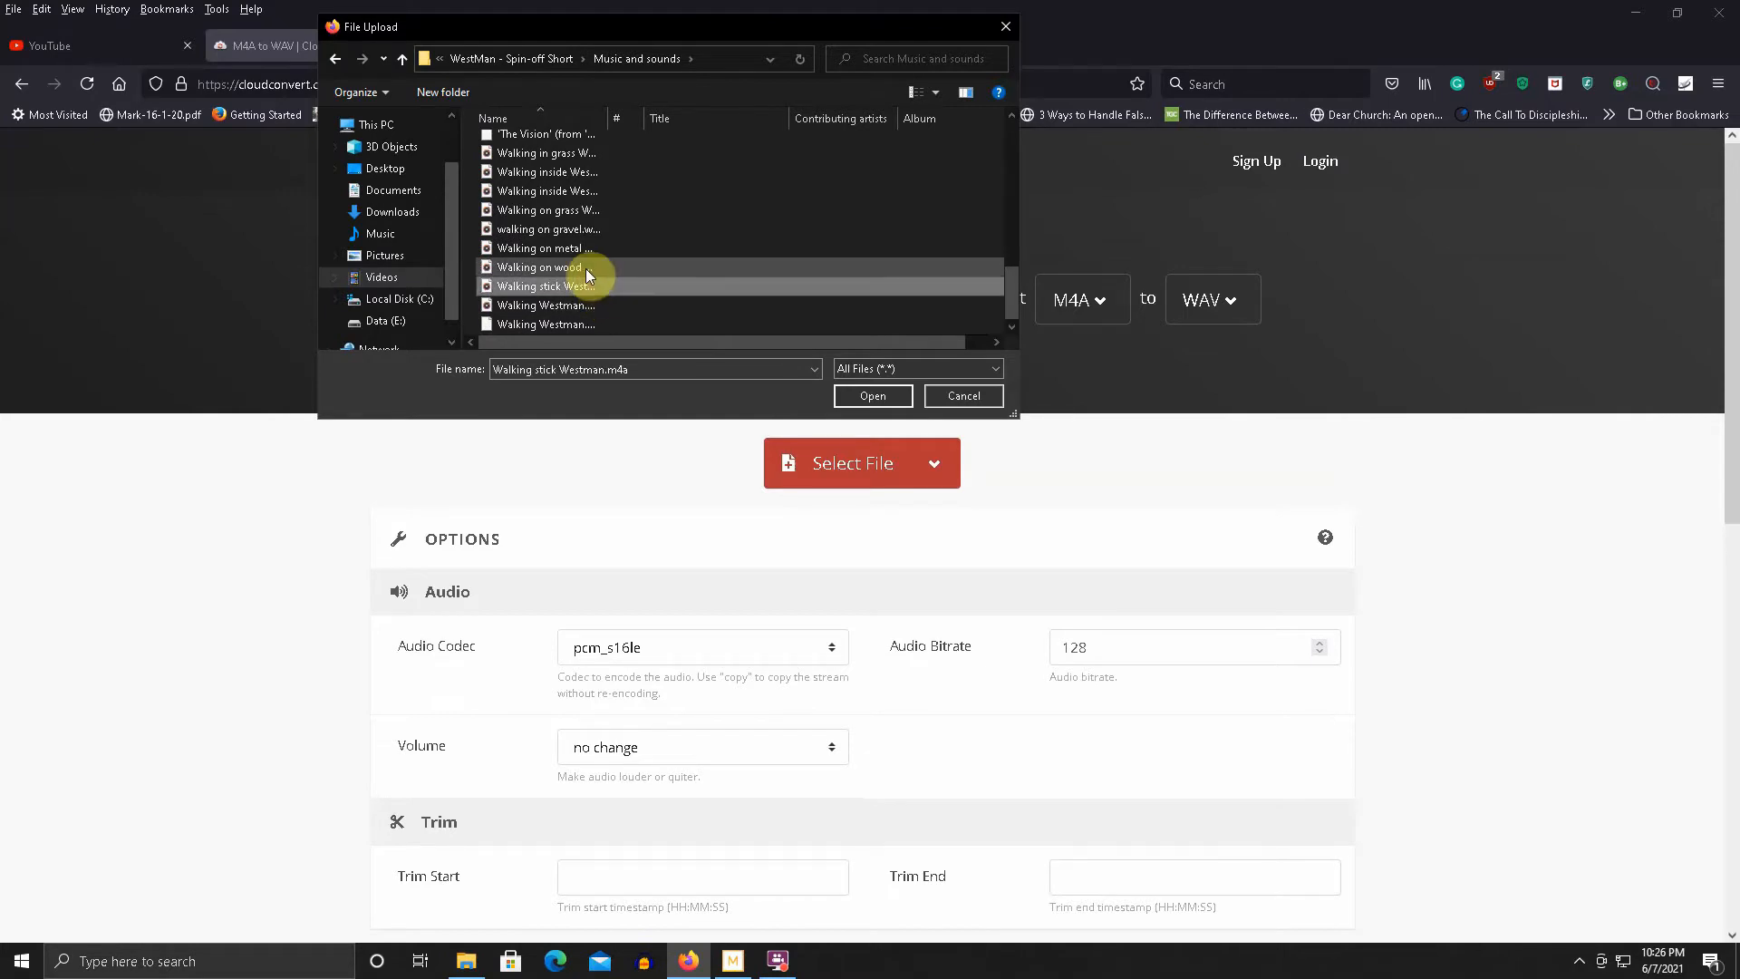
pyautogui.click(568, 303)
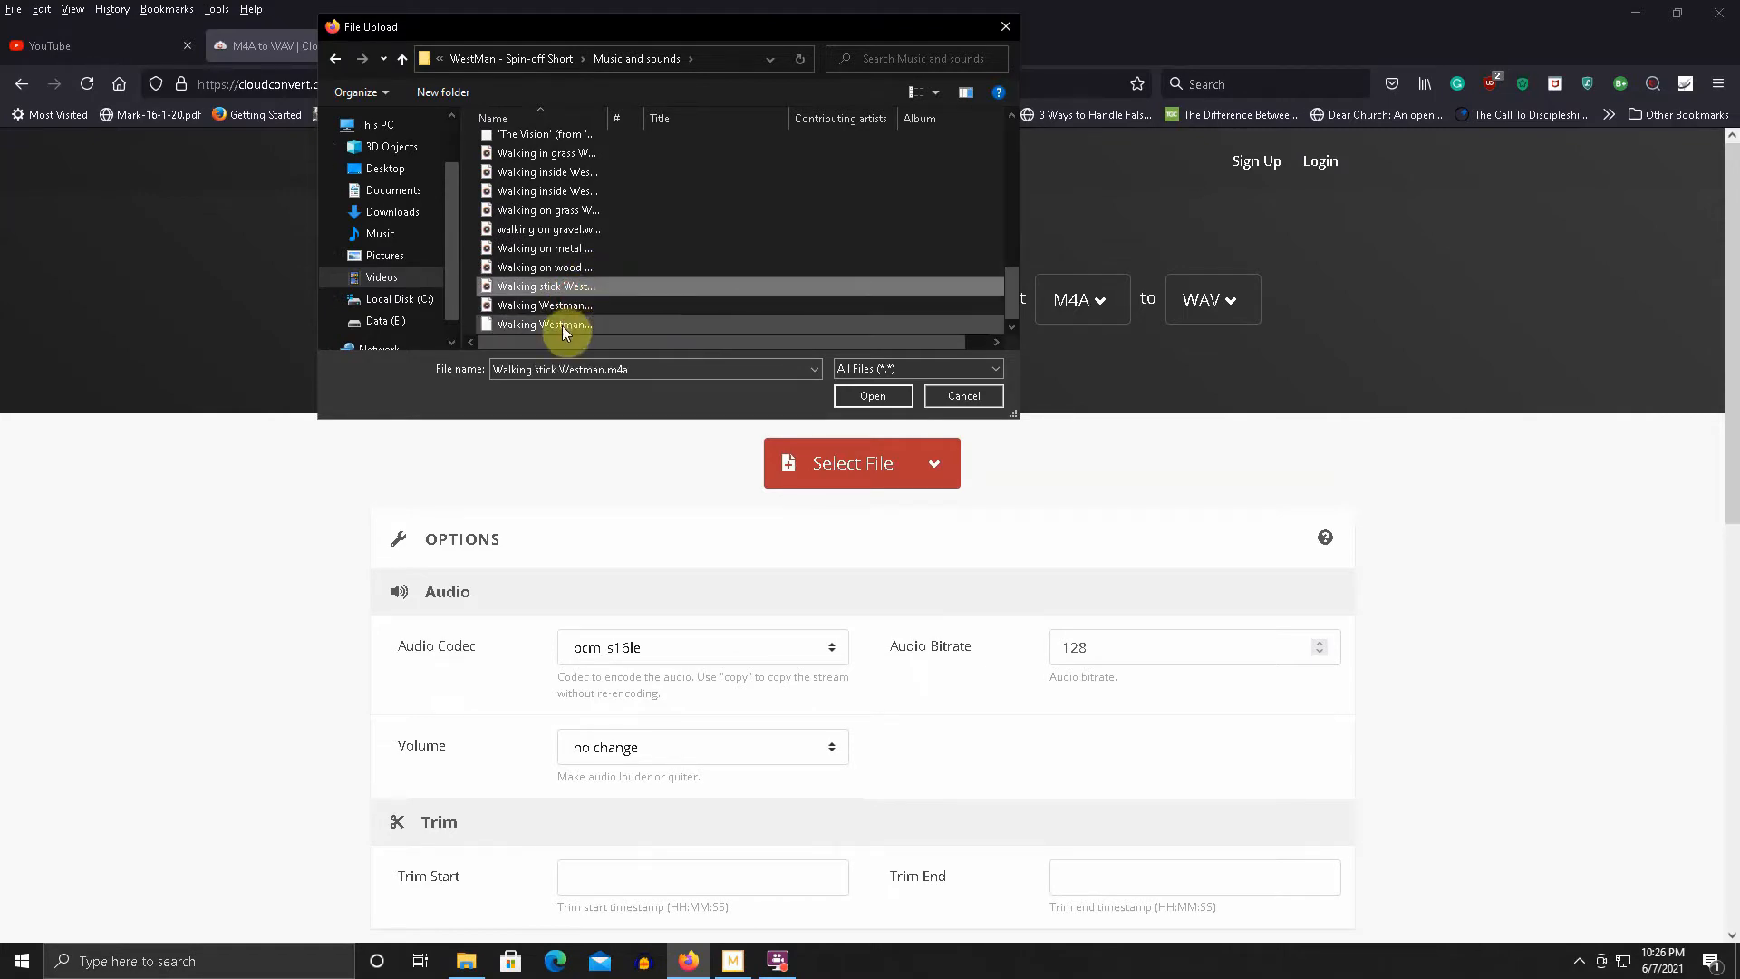
pyautogui.click(562, 324)
pyautogui.click(569, 286)
pyautogui.click(849, 404)
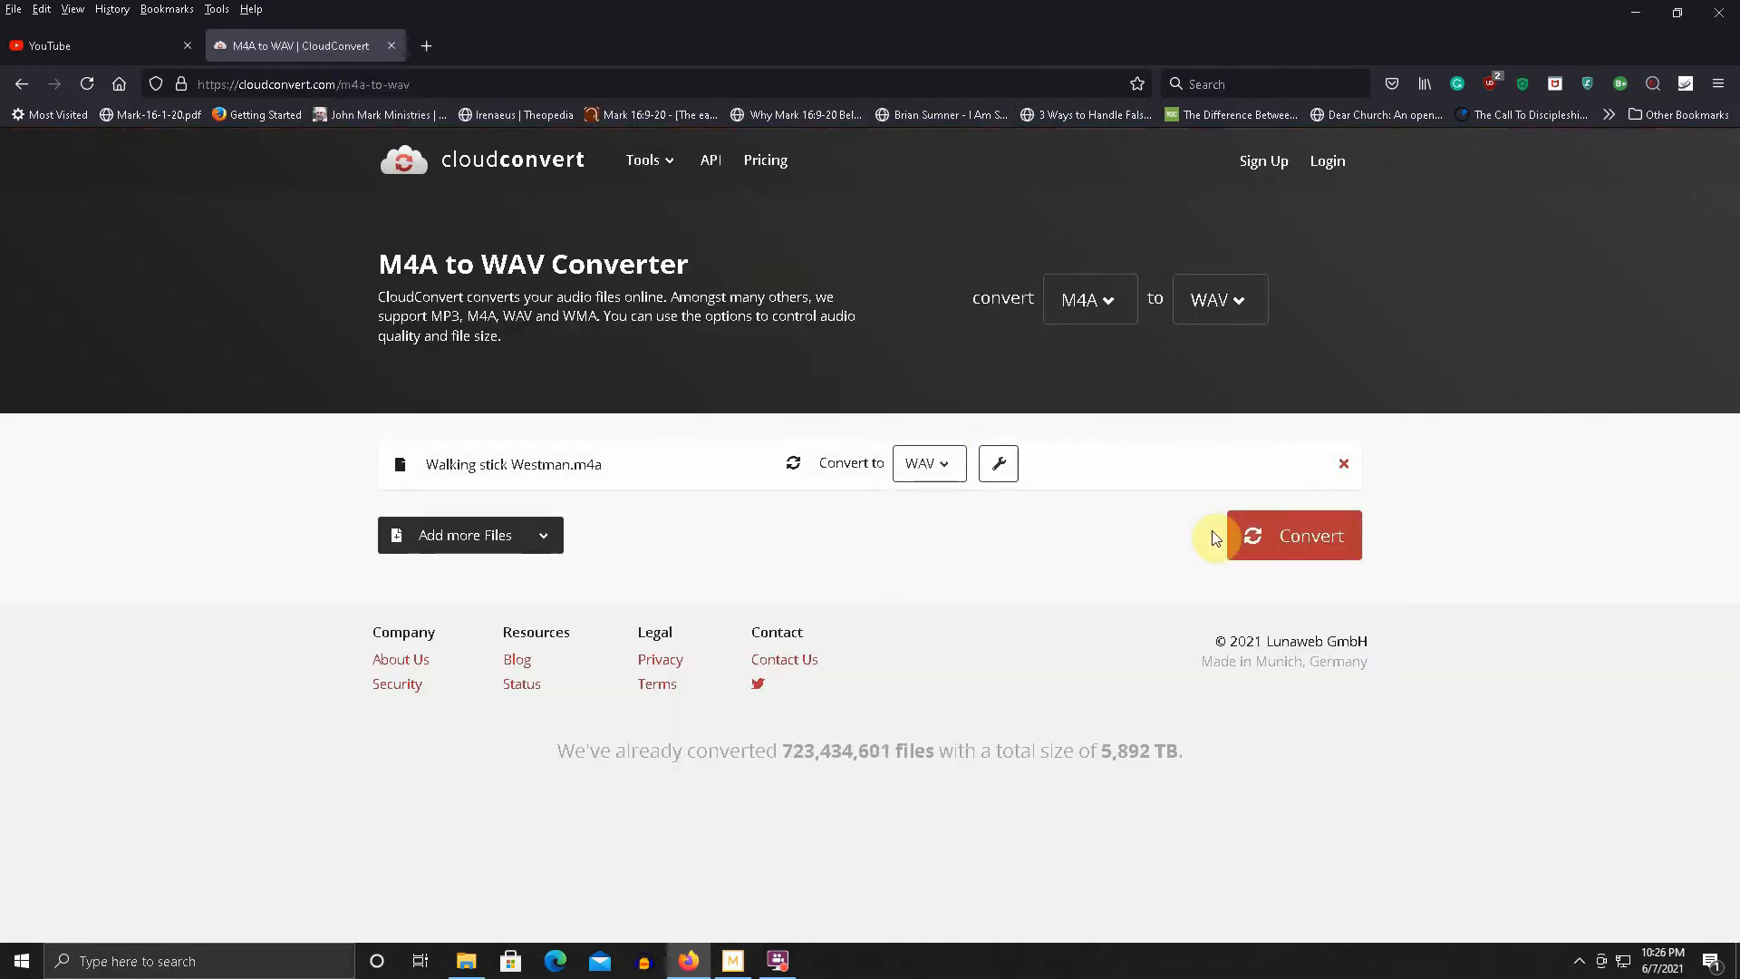
# - Change the output format for Walking stick Westman.m4a to MP3 and start the conversion
pyautogui.click(942, 466)
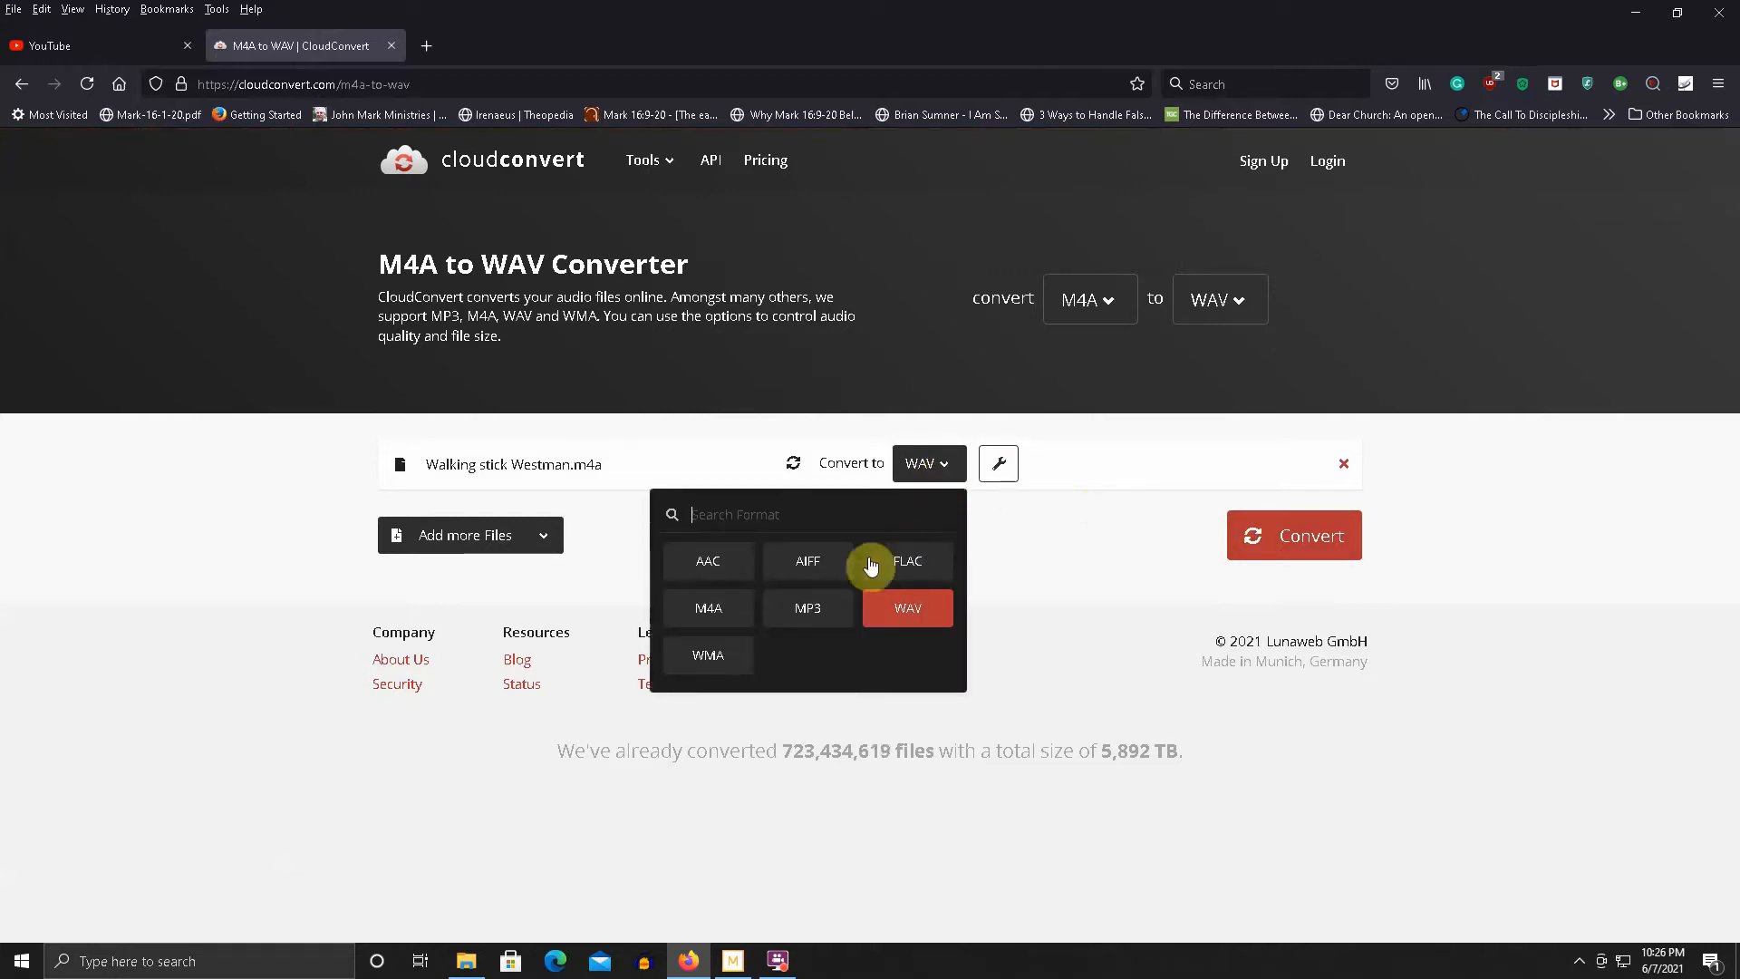
pyautogui.click(810, 605)
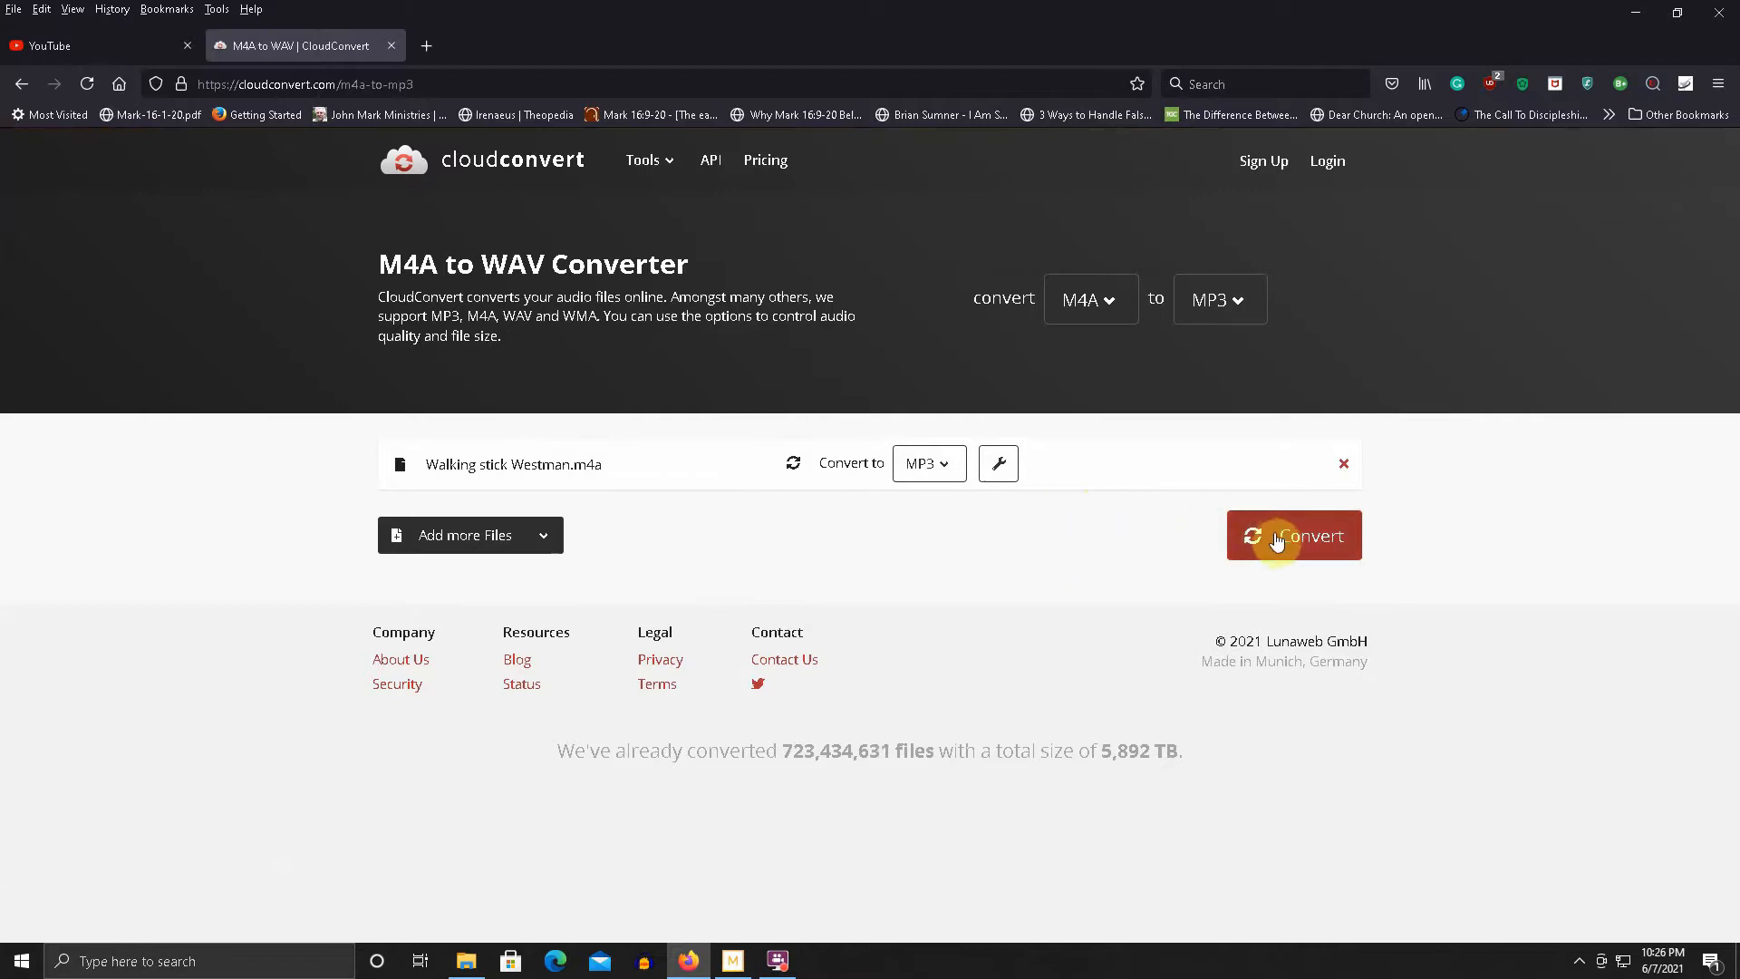
pyautogui.click(1279, 542)
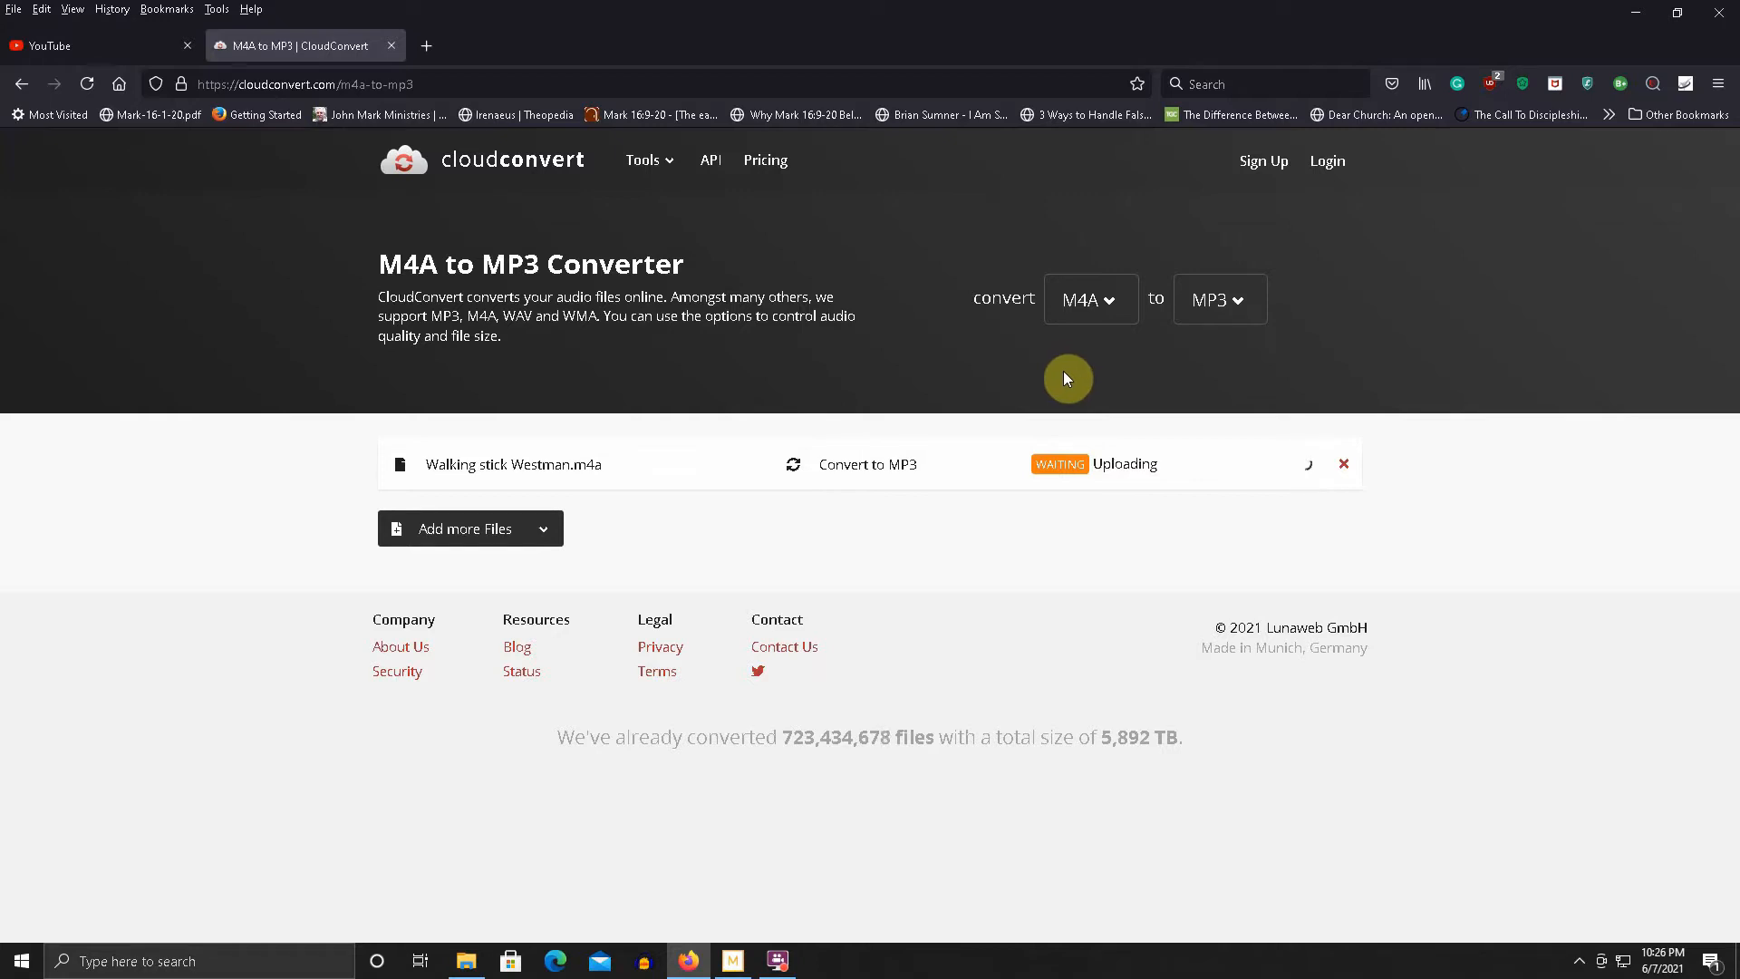
# - View the Marching-Memories Cinema channel's videos on YouTube while the file converts, and return to the CloudConvert page
pyautogui.click(67, 43)
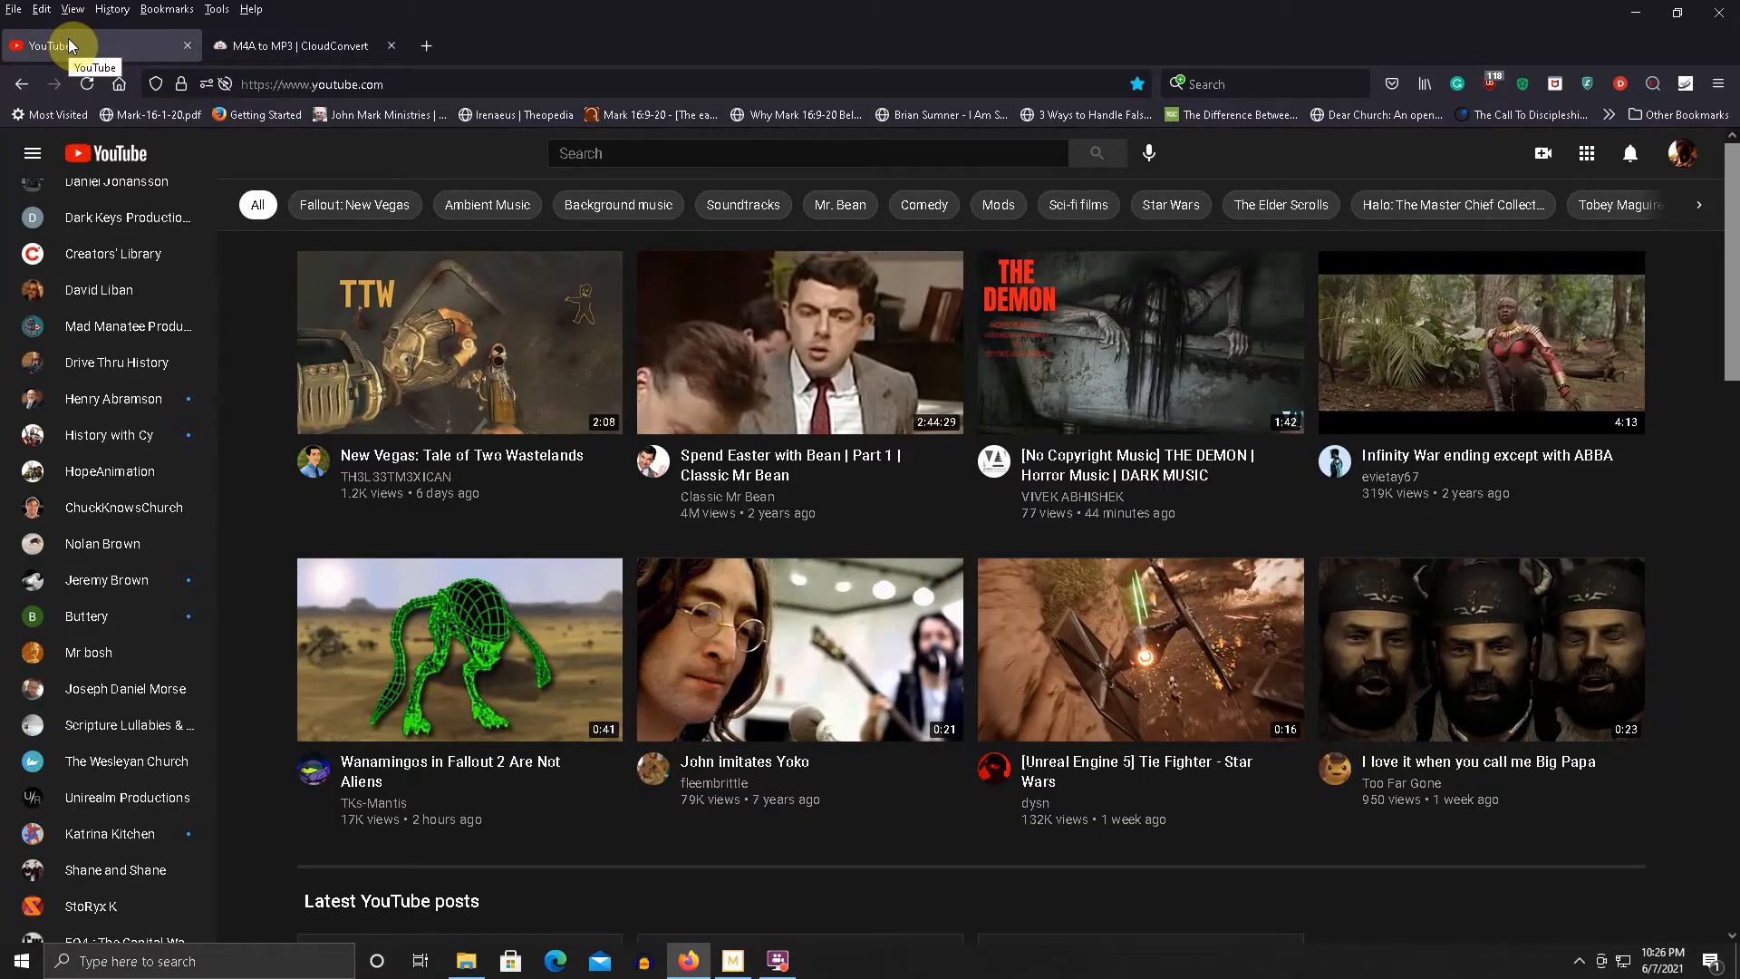
pyautogui.click(283, 46)
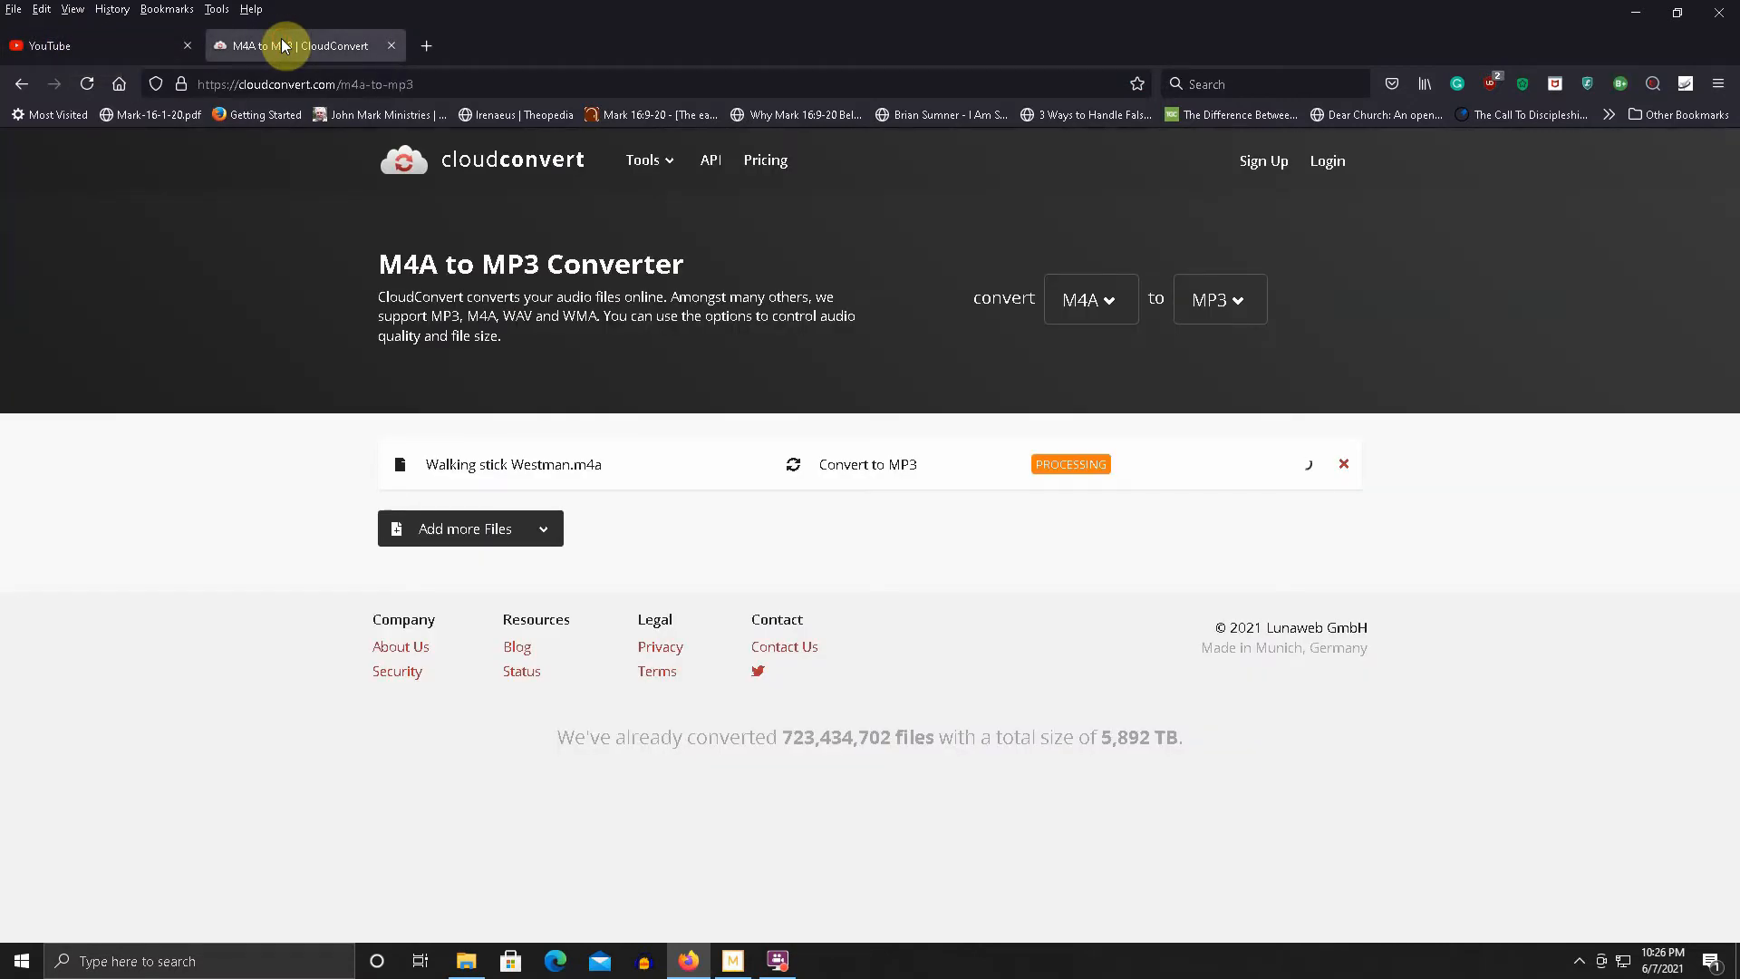
pyautogui.click(62, 42)
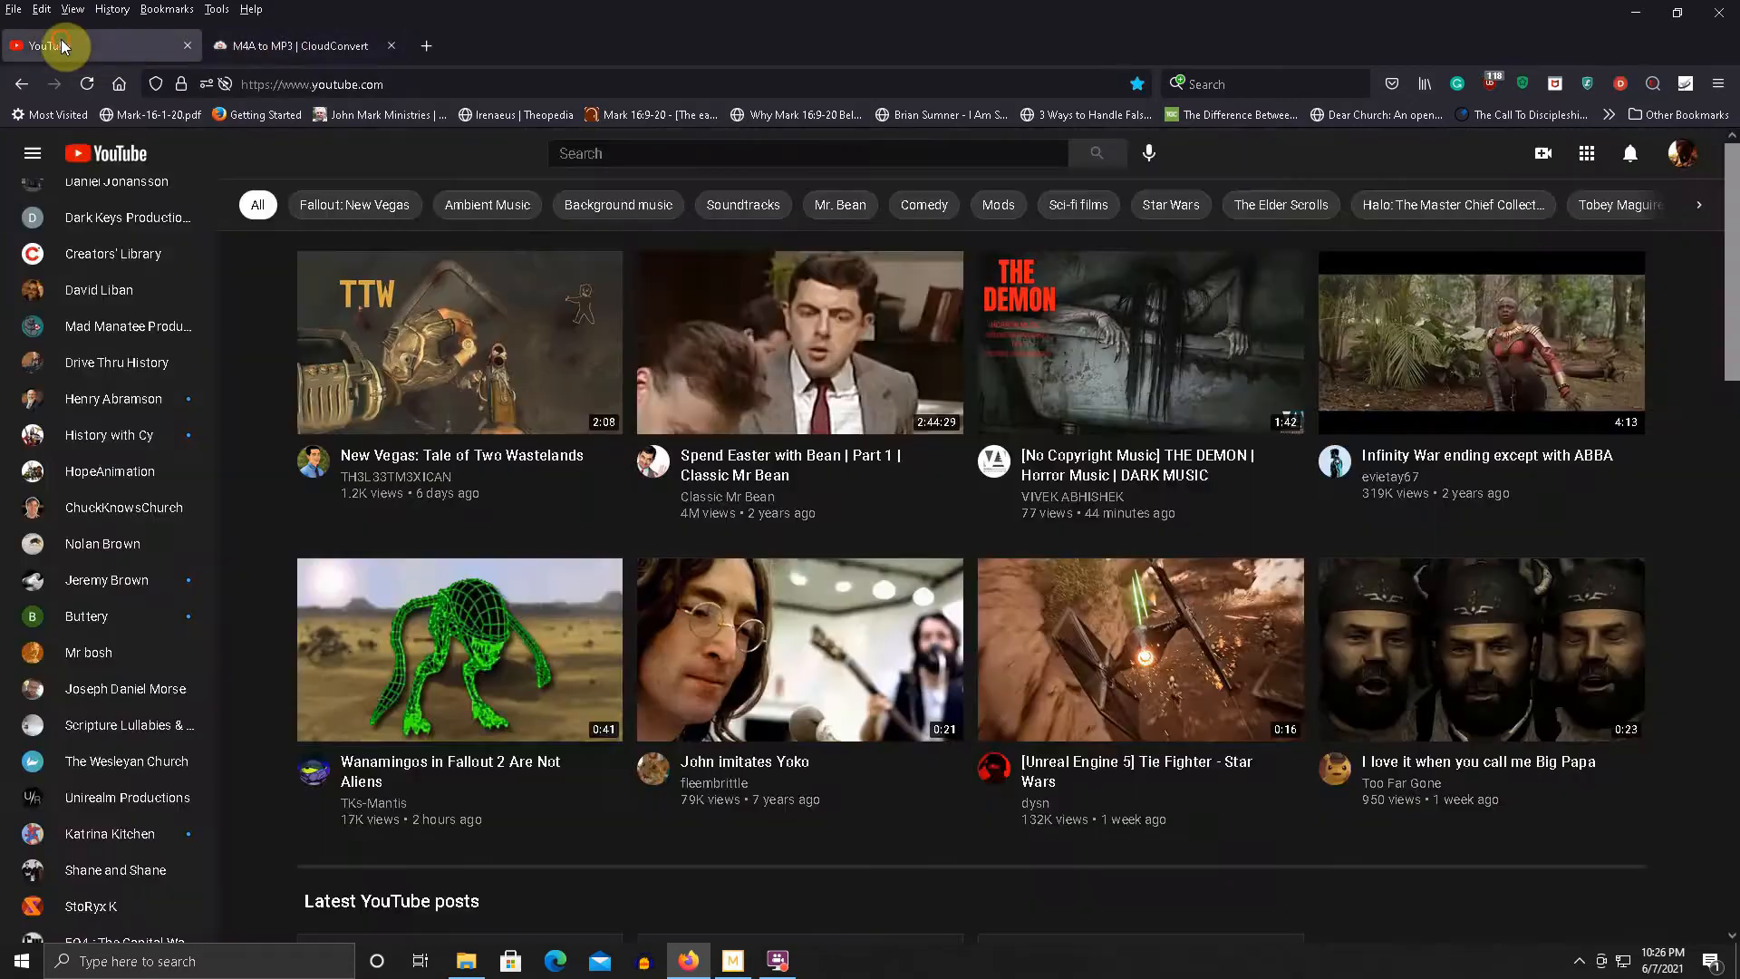
pyautogui.click(1670, 160)
pyautogui.click(1504, 277)
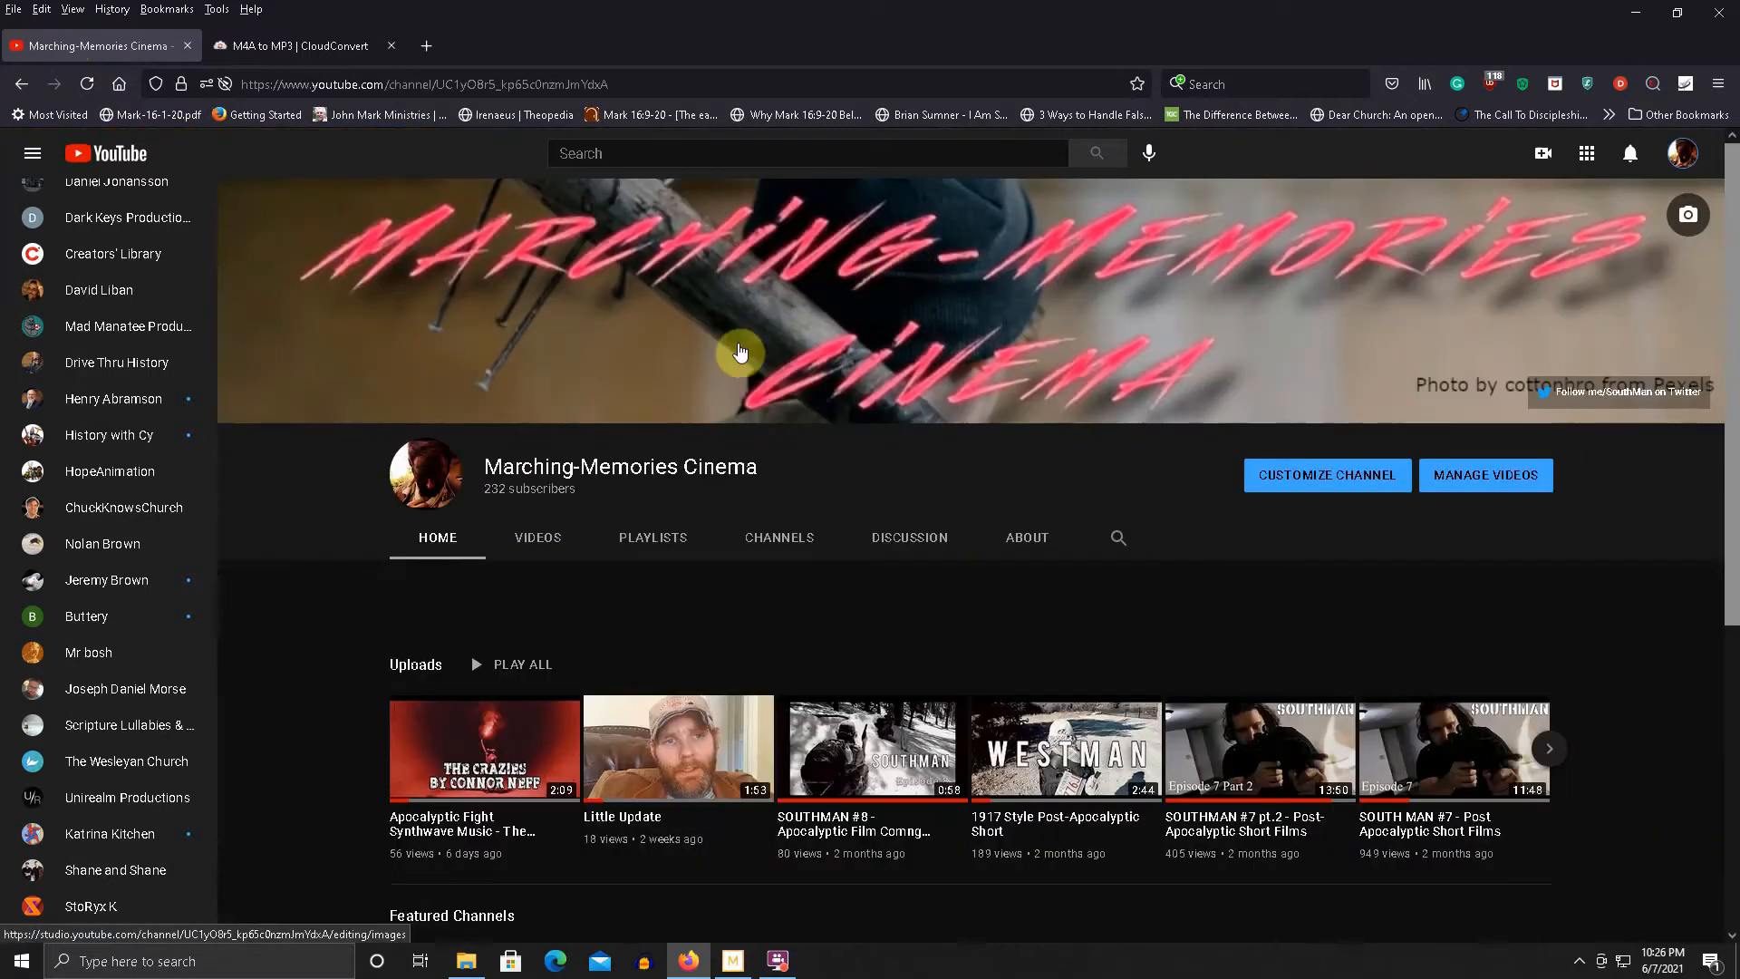
pyautogui.click(560, 542)
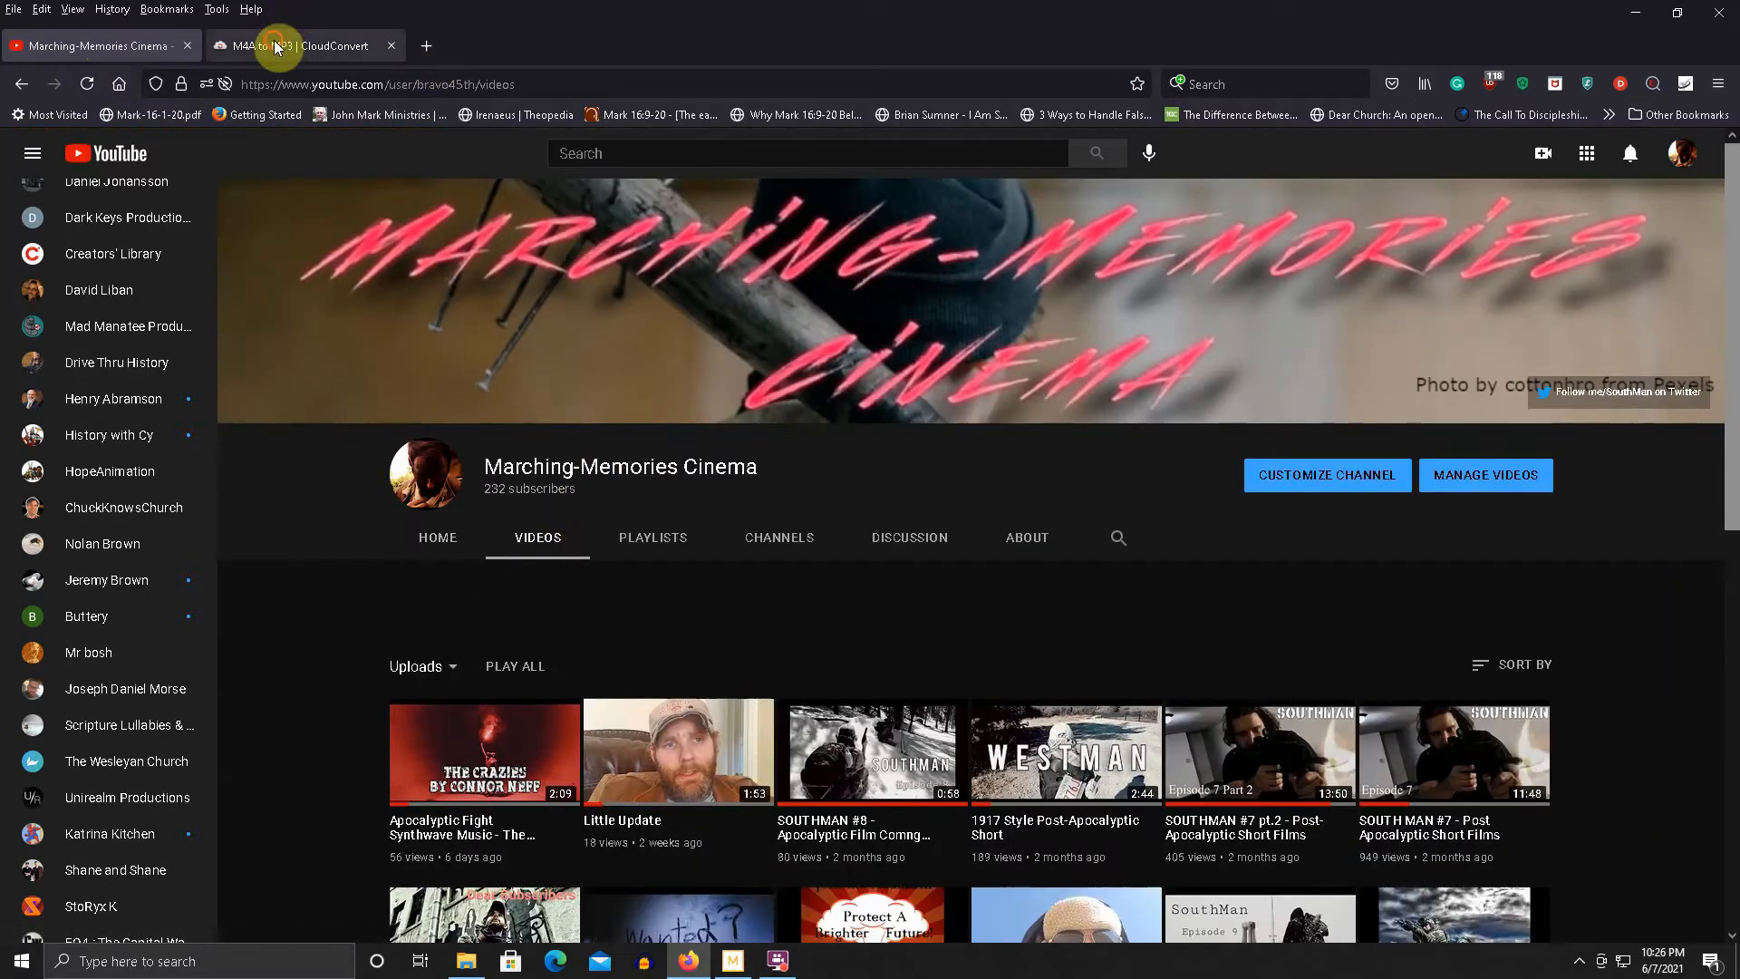
pyautogui.click(274, 41)
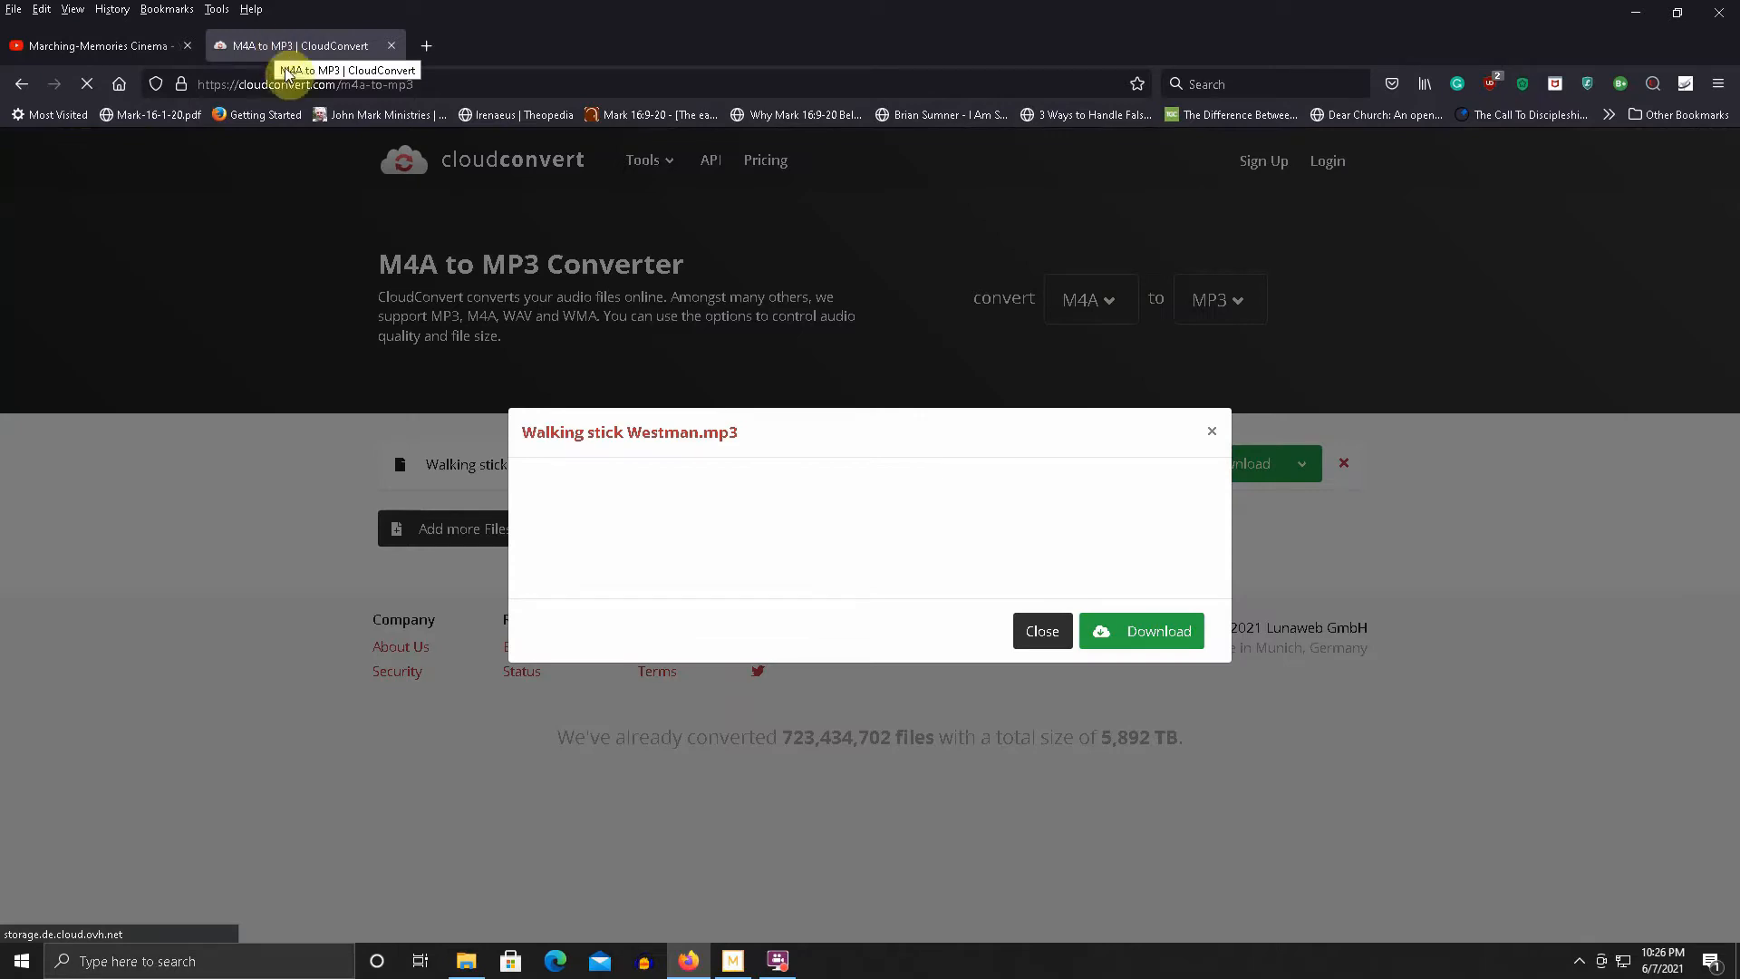
# - Download Walking stick Westman.mp3, opening it with Groove Music, and close the player
pyautogui.click(1145, 637)
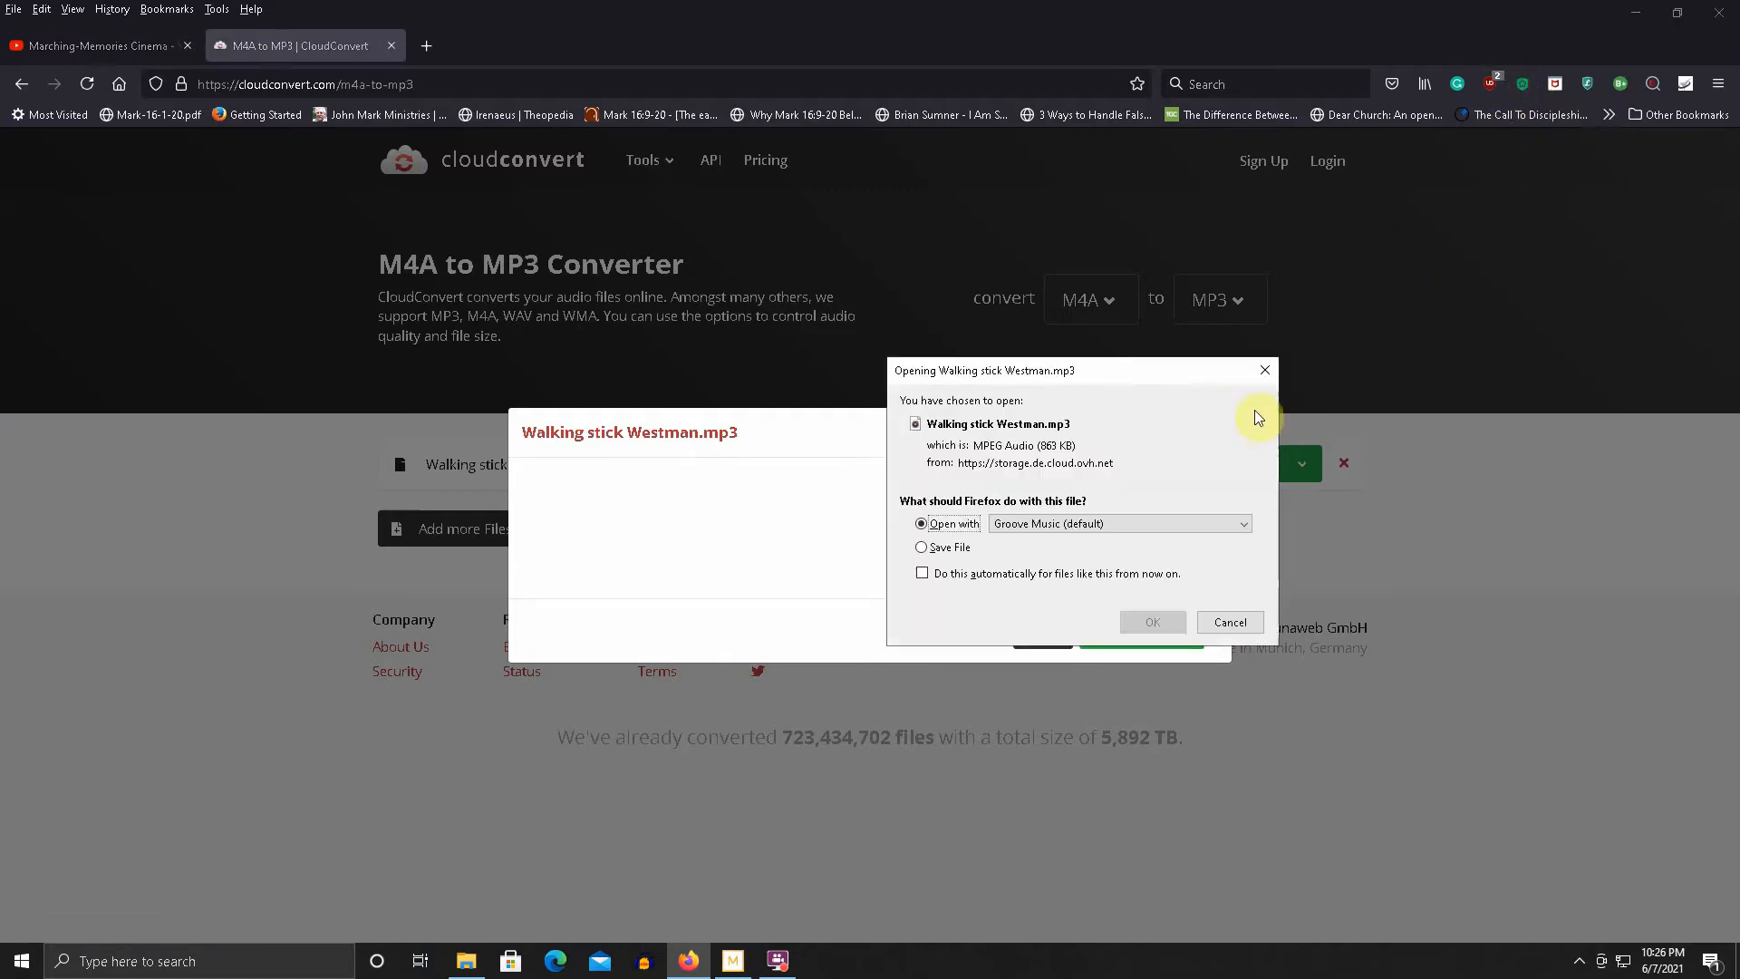
pyautogui.click(1151, 621)
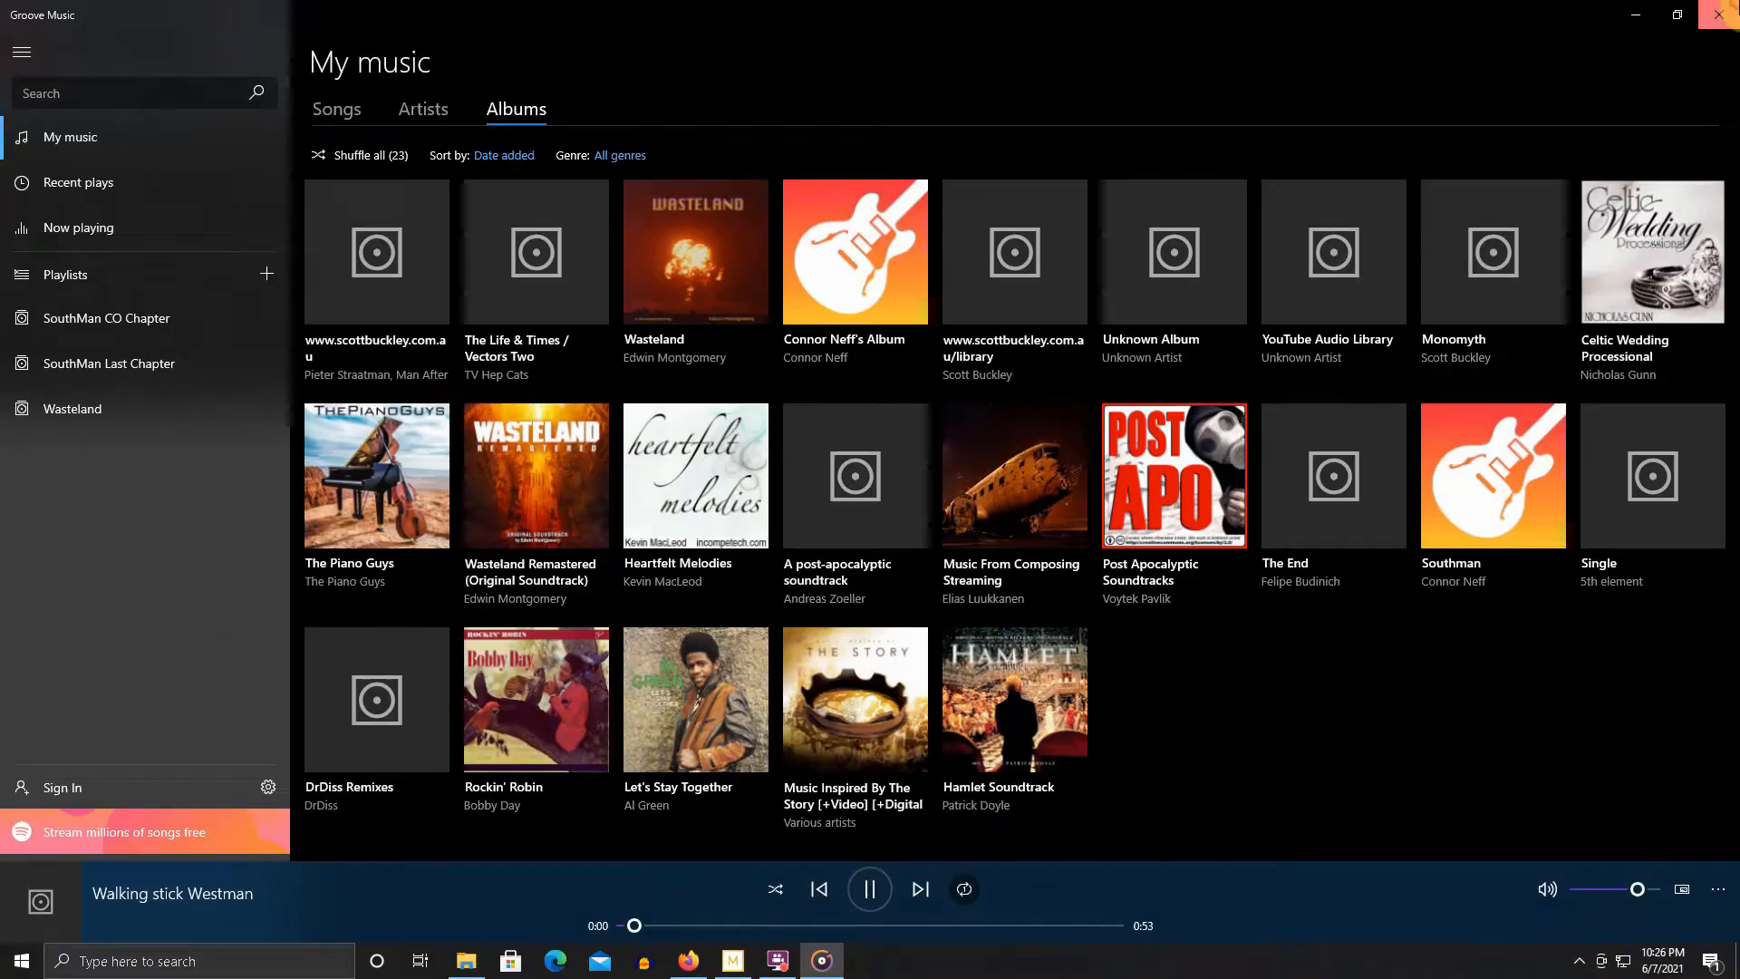
pyautogui.click(1719, 14)
# - Show the downloaded Walking stick Westman.mp3 in its folder and copy it into the Converted folder inside Music and sounds
pyautogui.click(1391, 83)
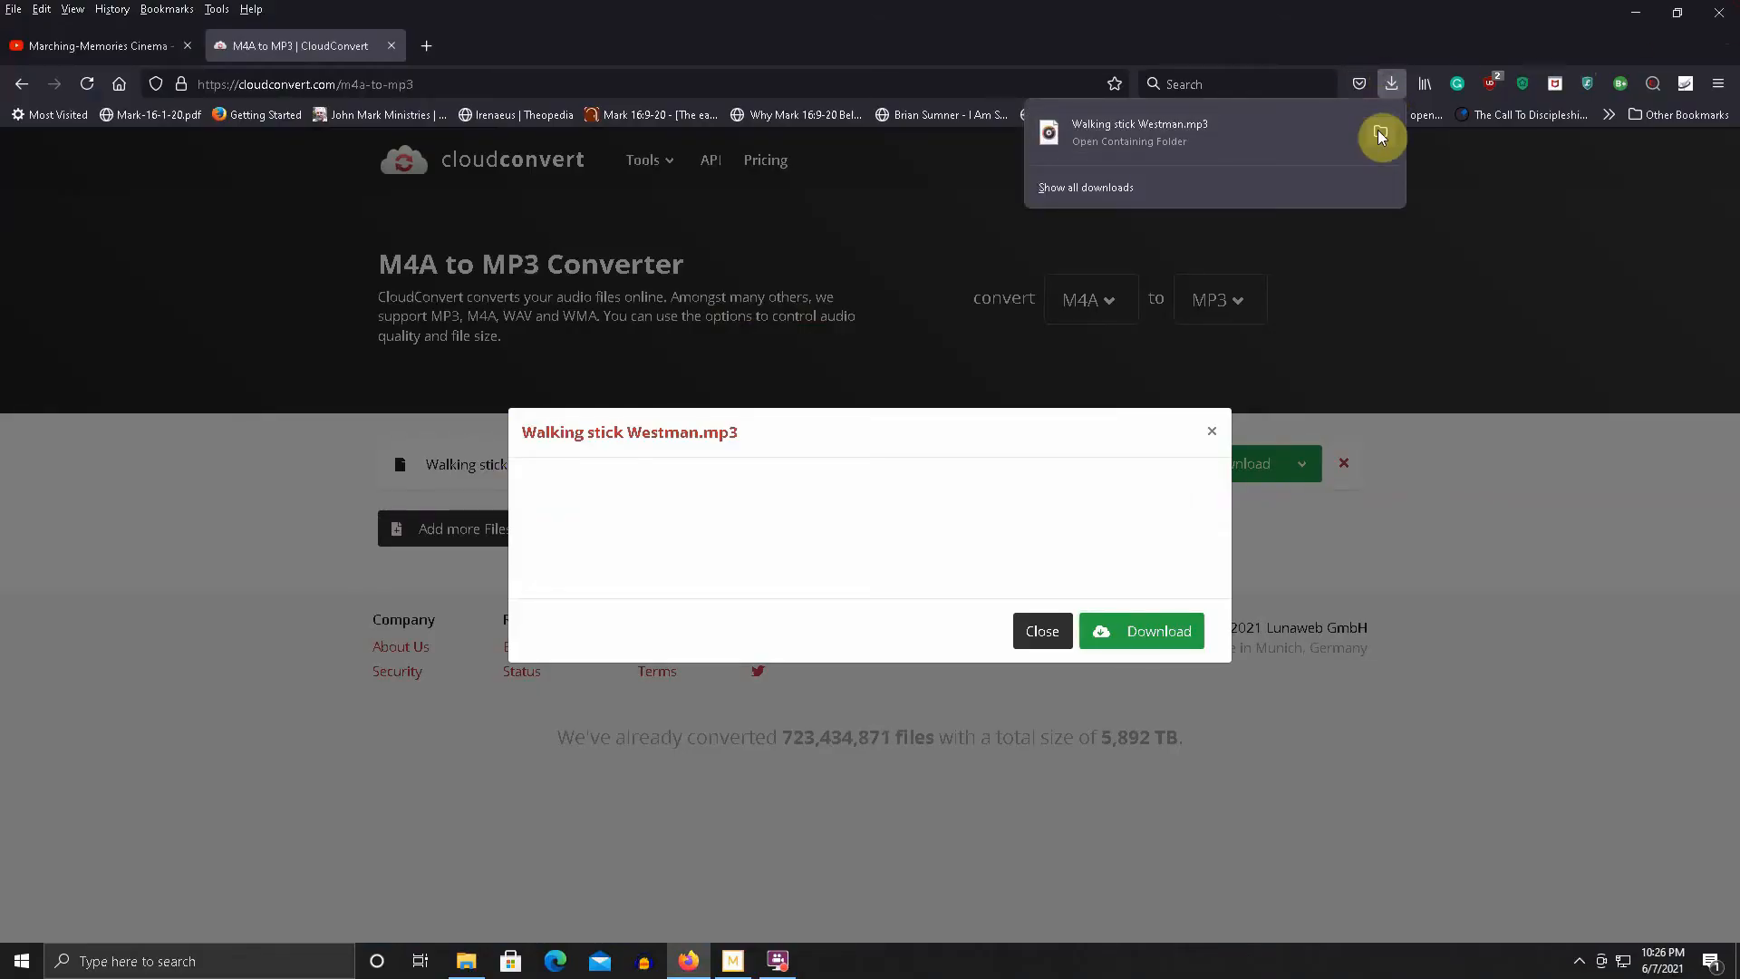
pyautogui.click(1380, 136)
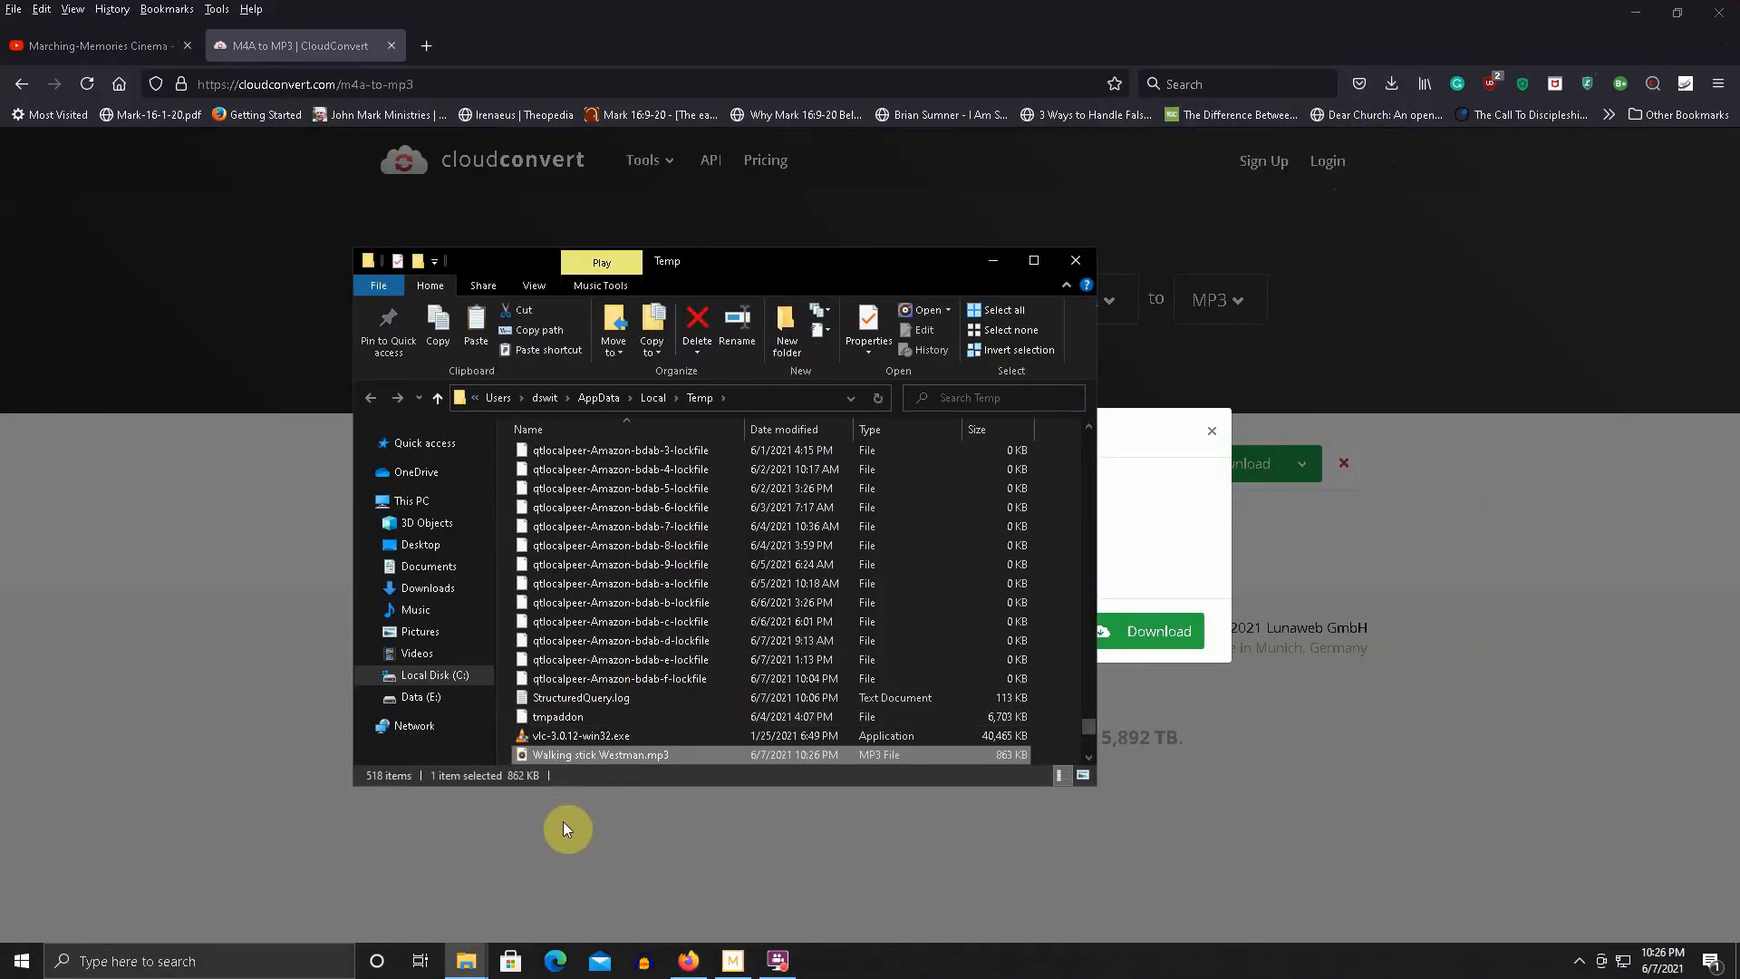
pyautogui.click(466, 961)
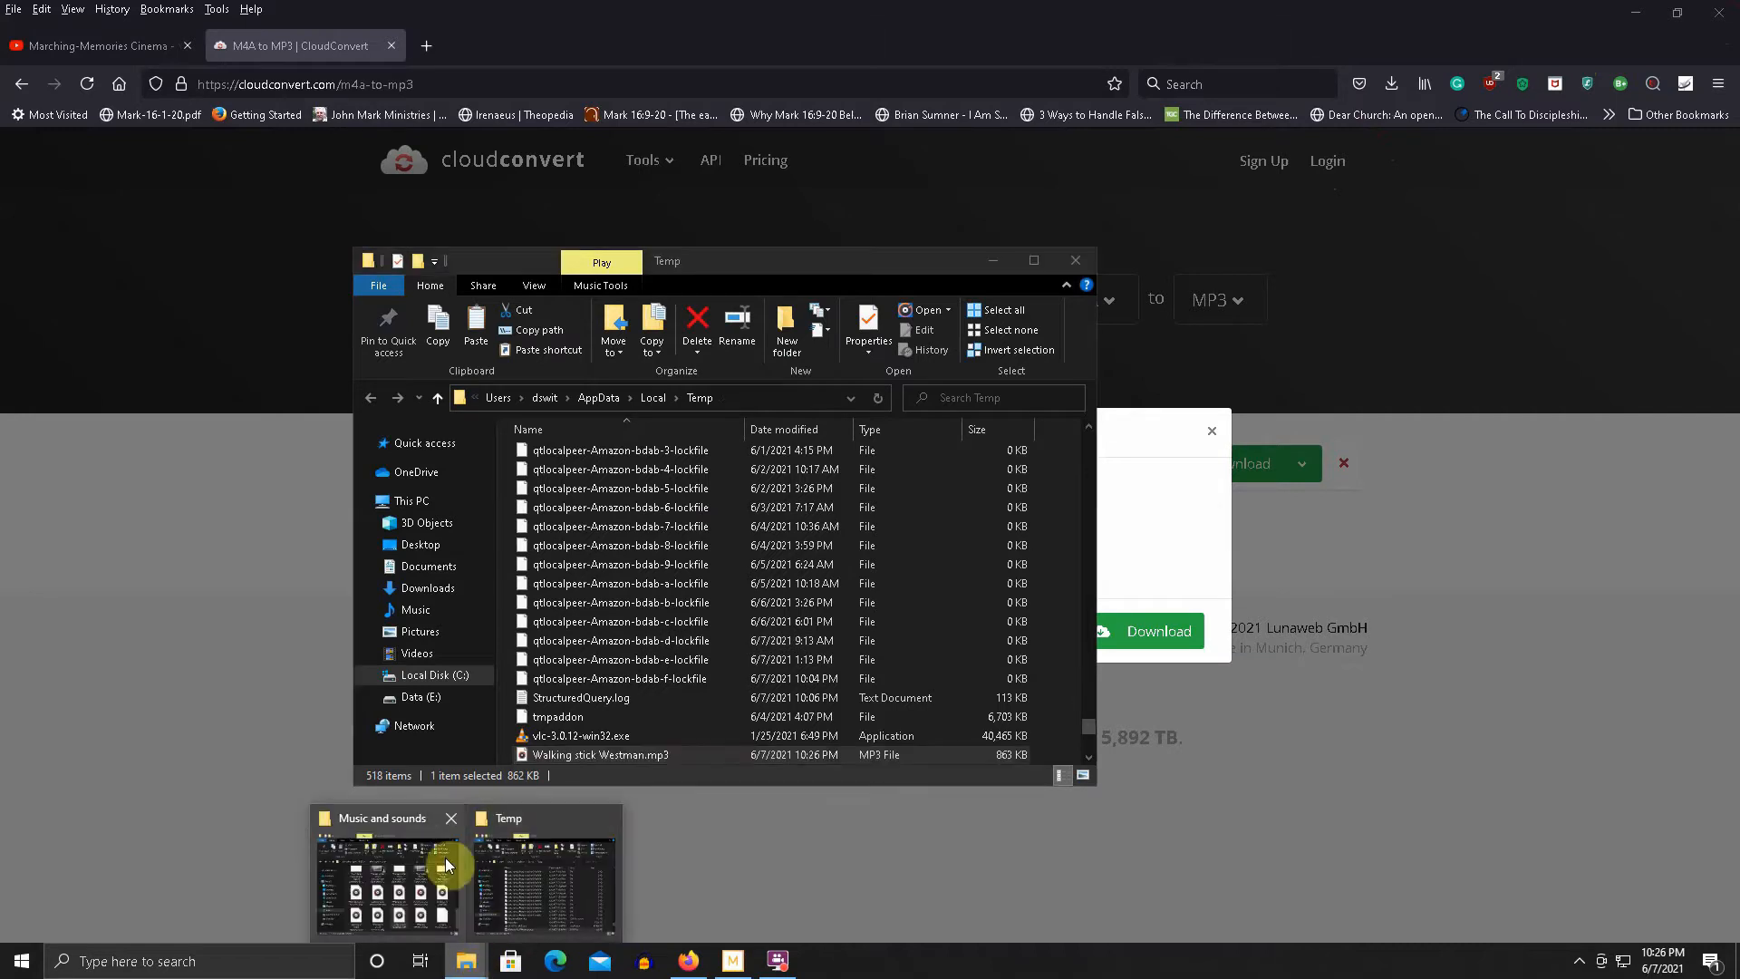
pyautogui.click(421, 841)
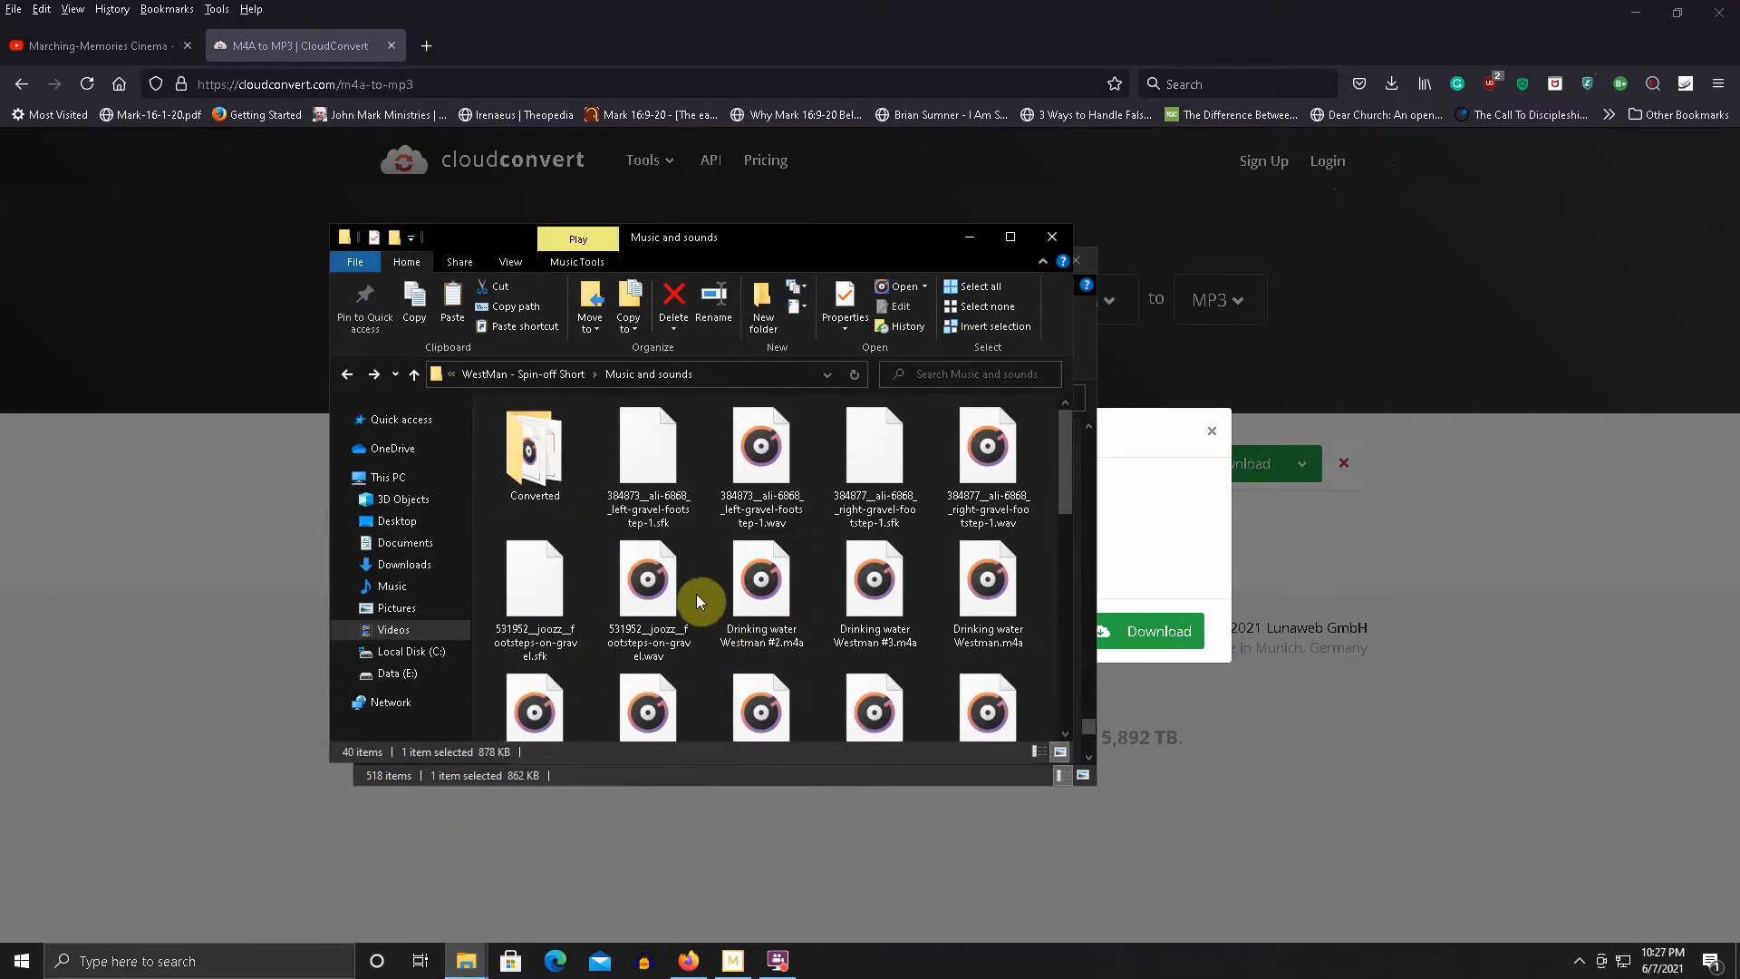
pyautogui.doubleClick(535, 453)
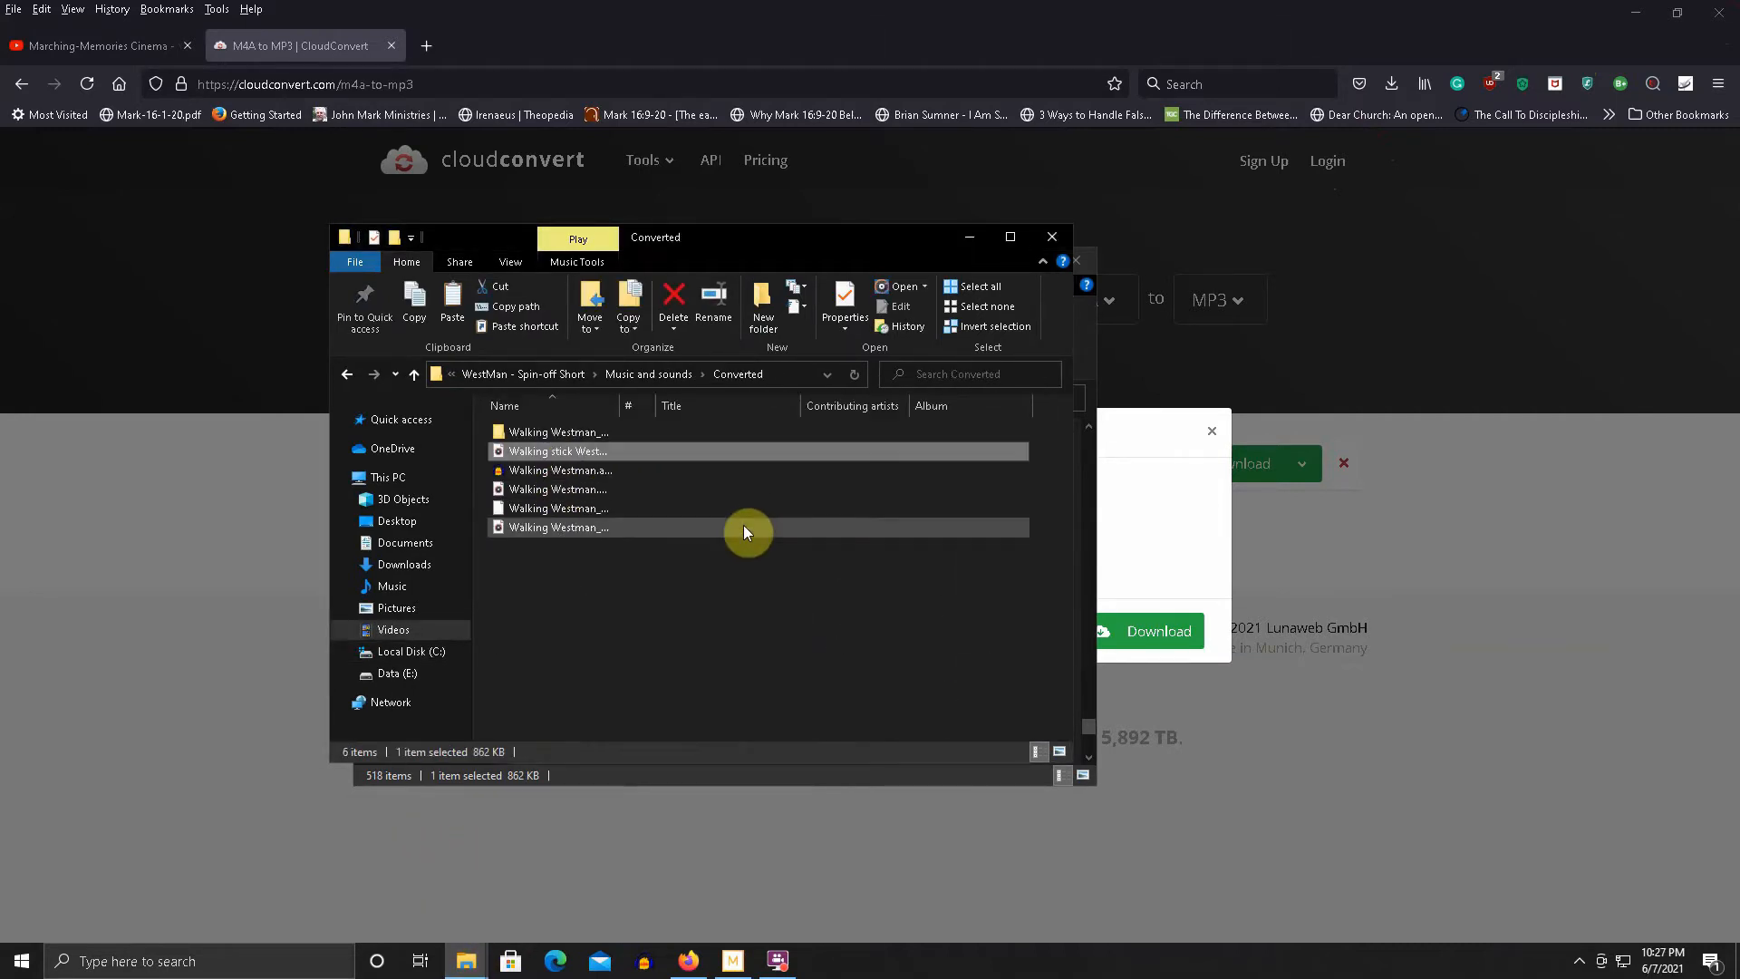
# - Open the walking stick MP3 from the Converted folder in Audacity and dismiss the welcome dialog
pyautogui.rightClick(593, 454)
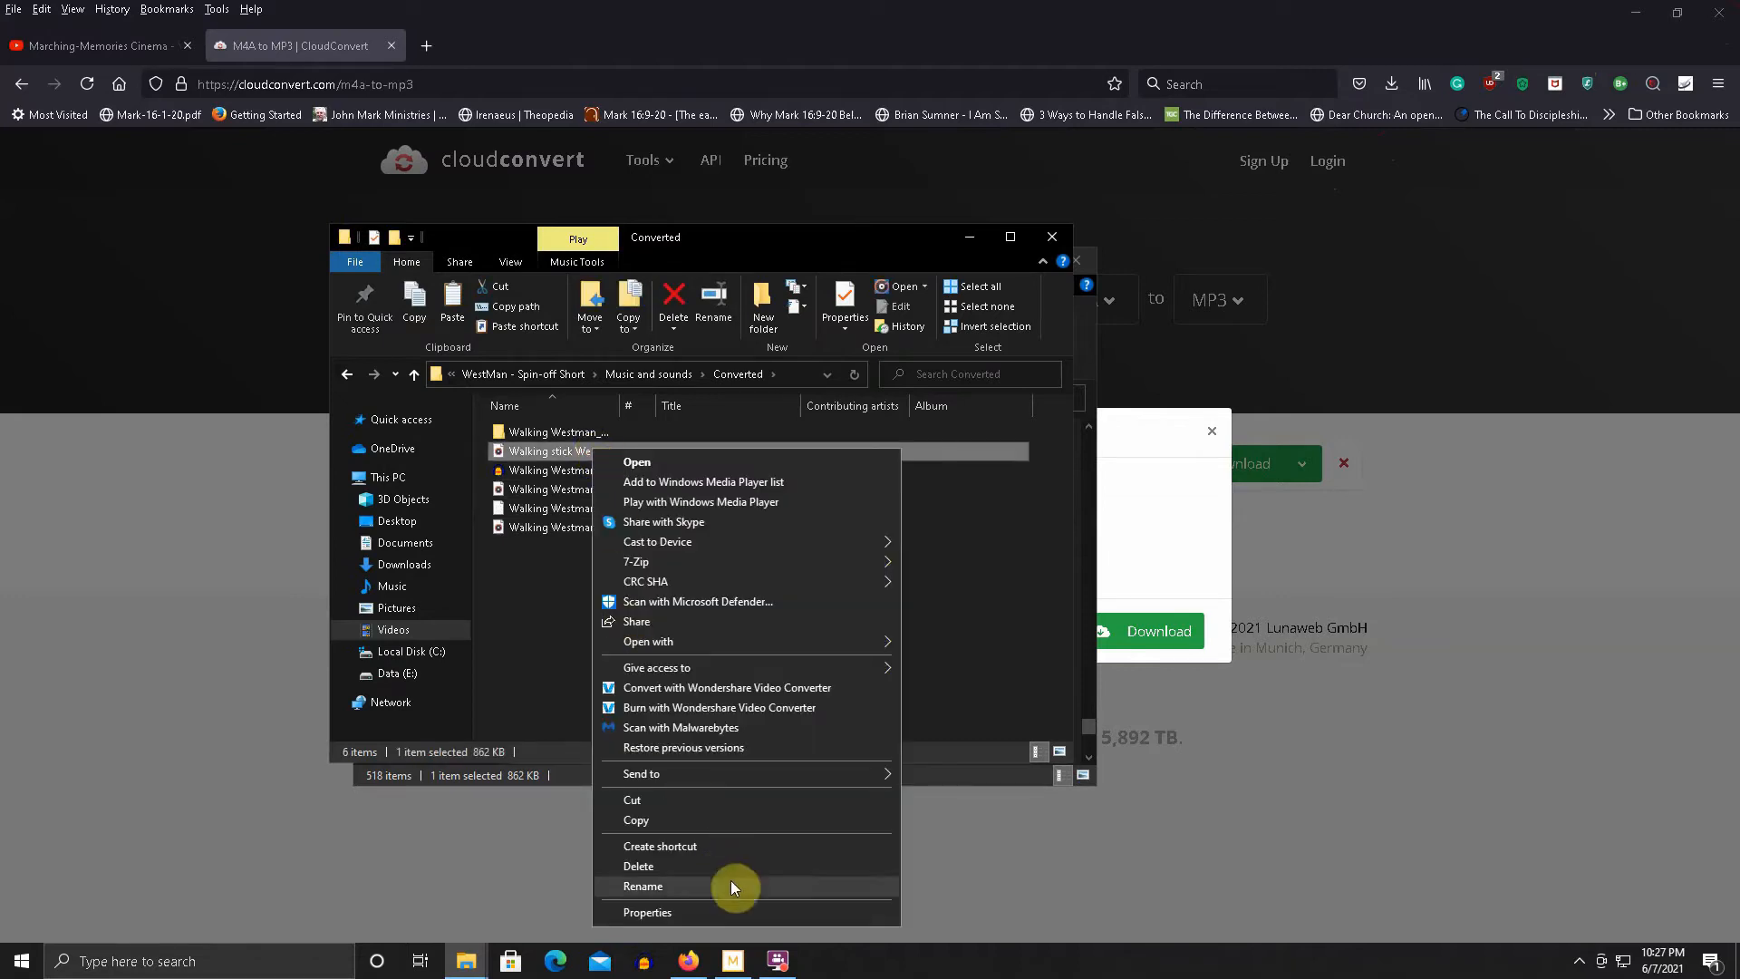
pyautogui.moveTo(846, 642)
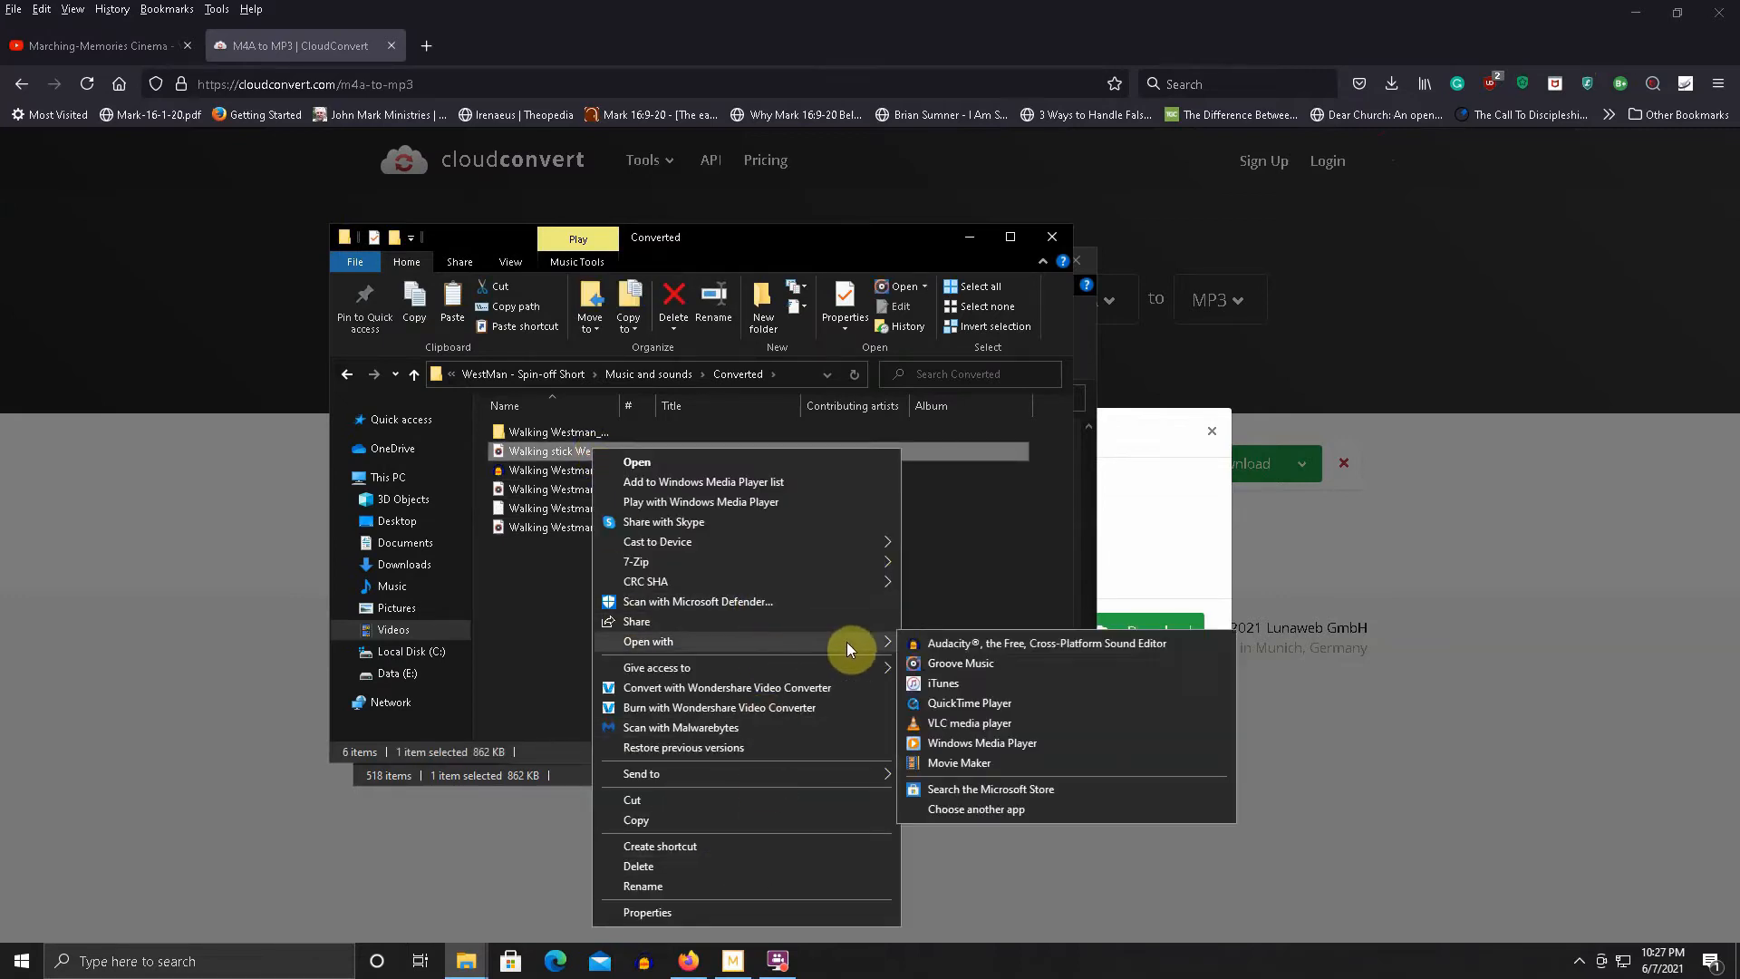
pyautogui.click(940, 645)
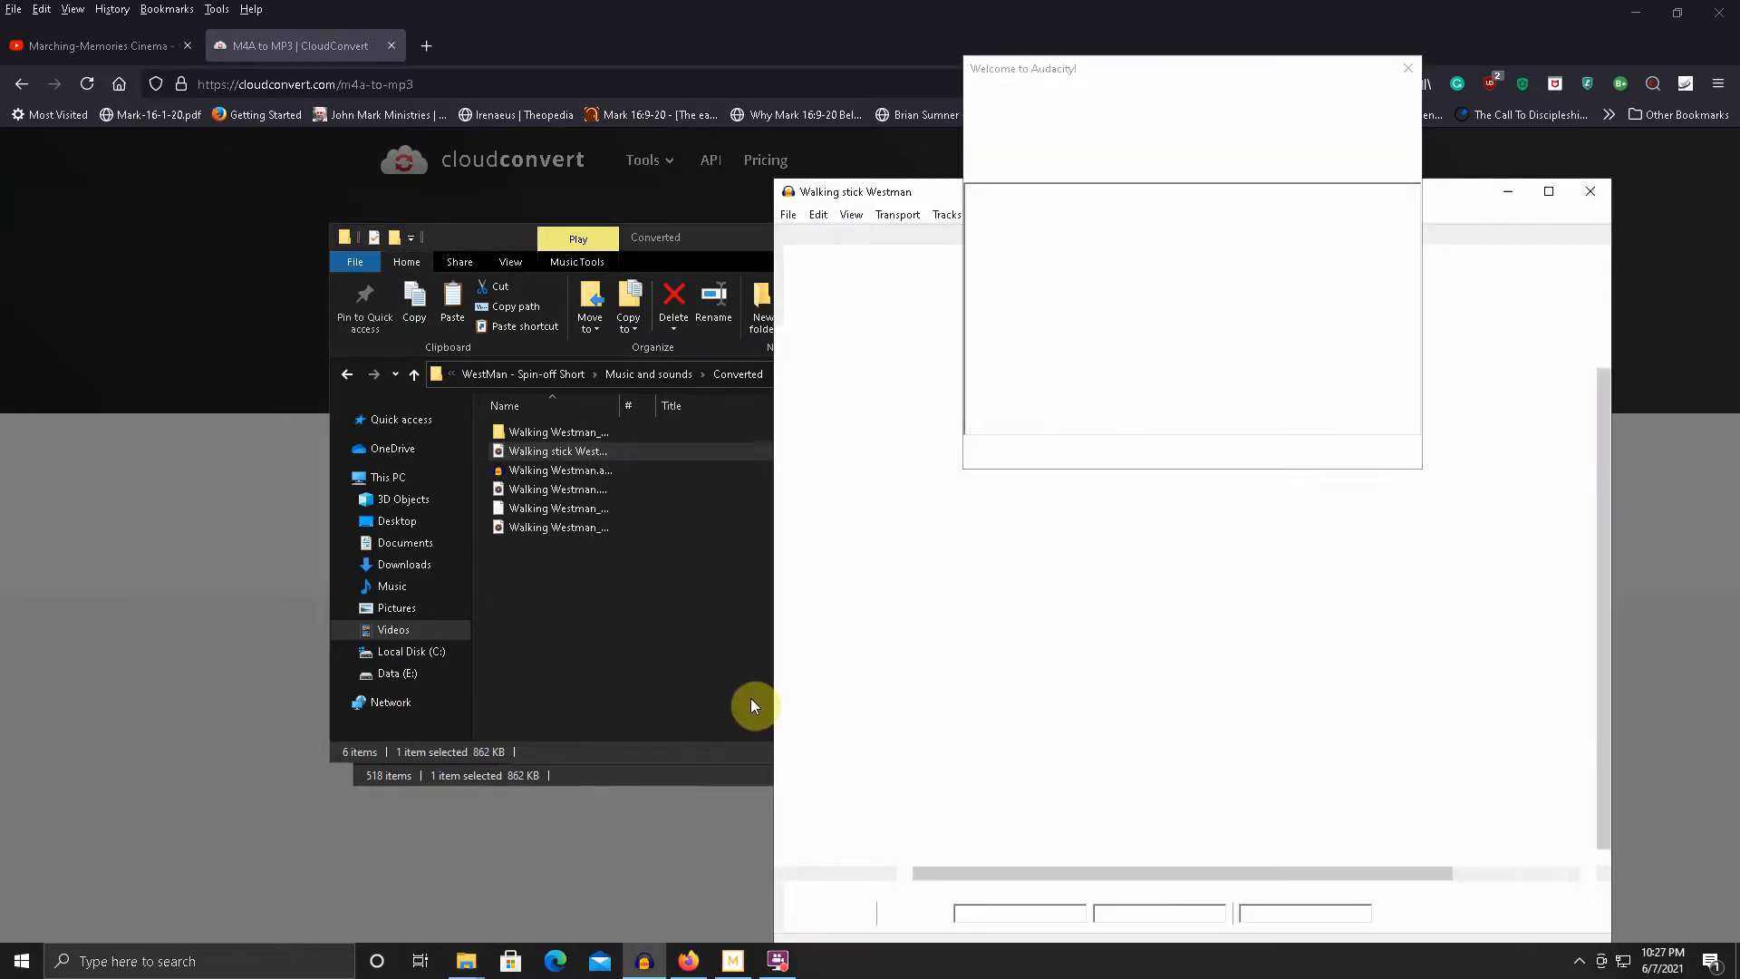
pyautogui.click(1372, 450)
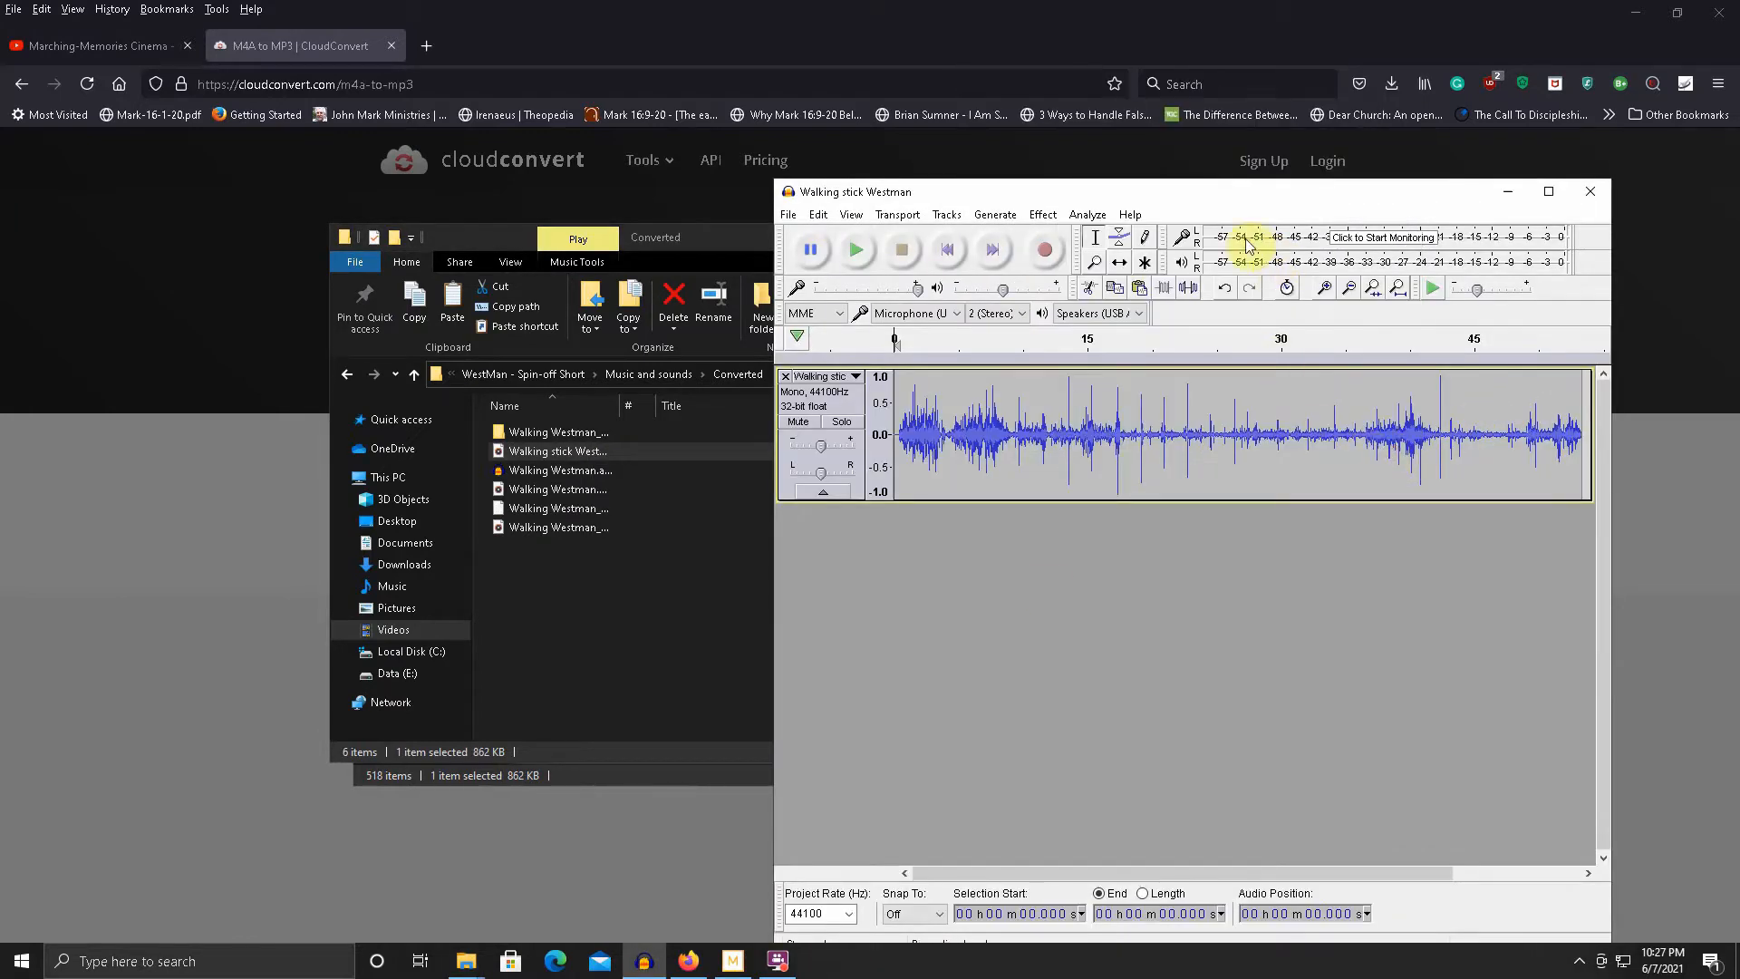
# - Minimize Firefox and the Converted folder window, and move the Audacity window nearer the middle of the desktop
pyautogui.click(1637, 16)
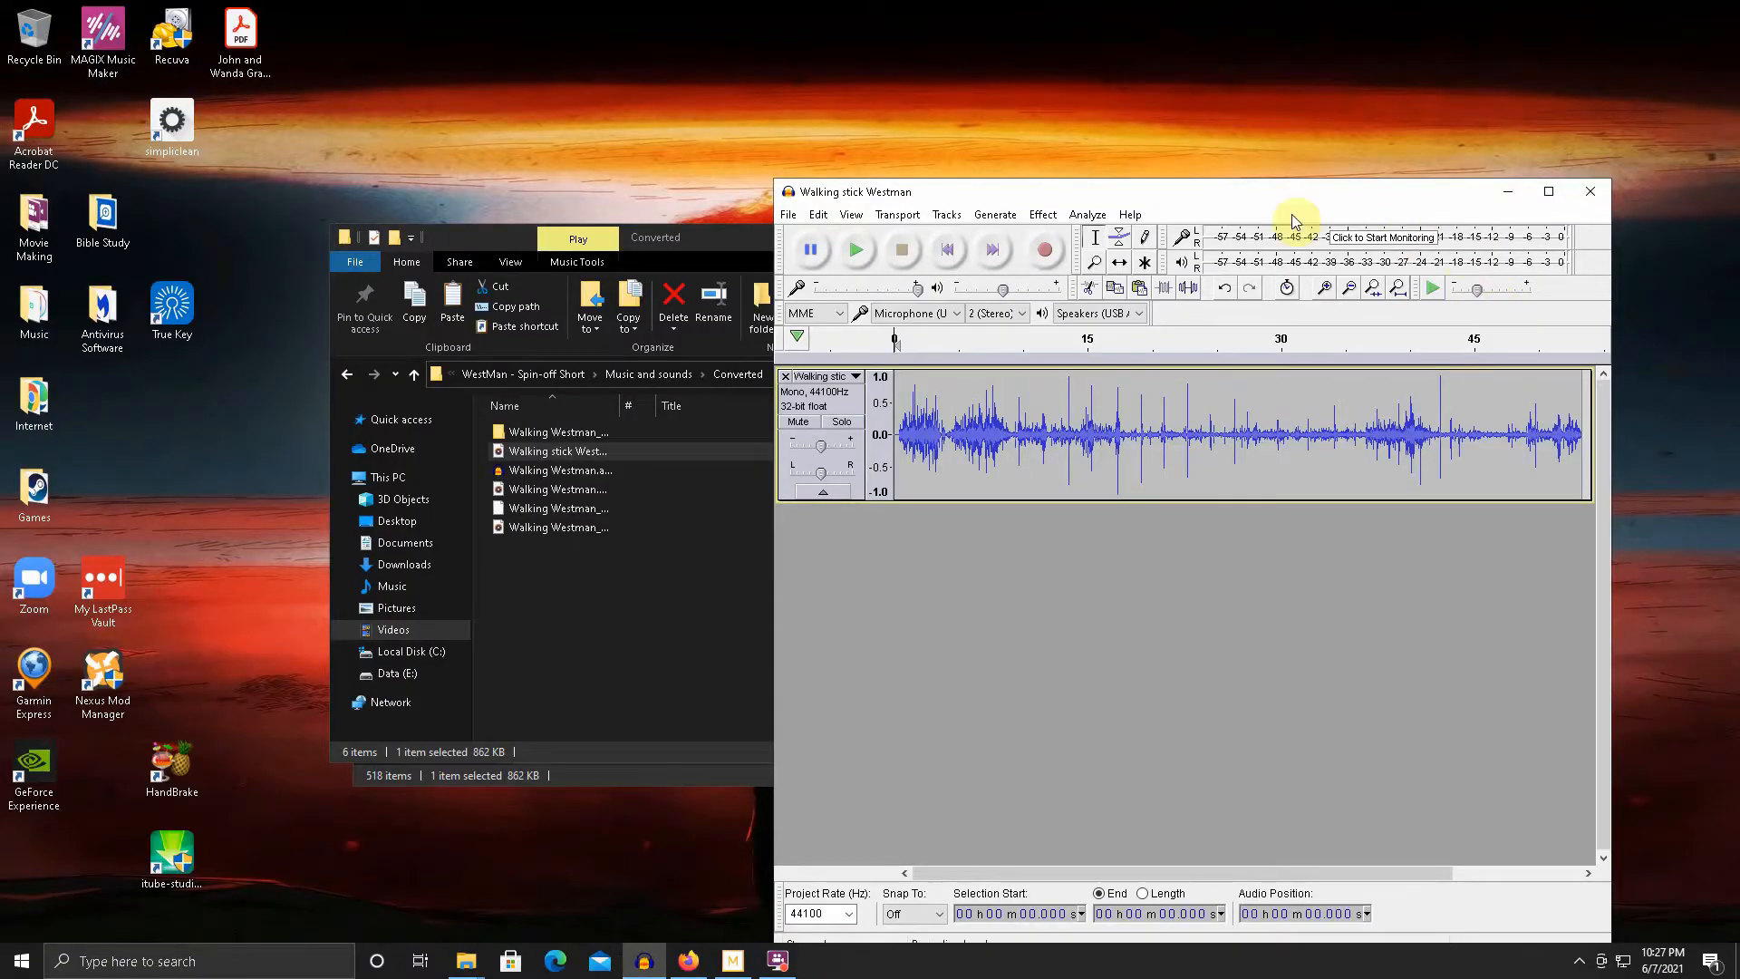
pyautogui.moveTo(689, 241); pyautogui.dragTo(549, 290)
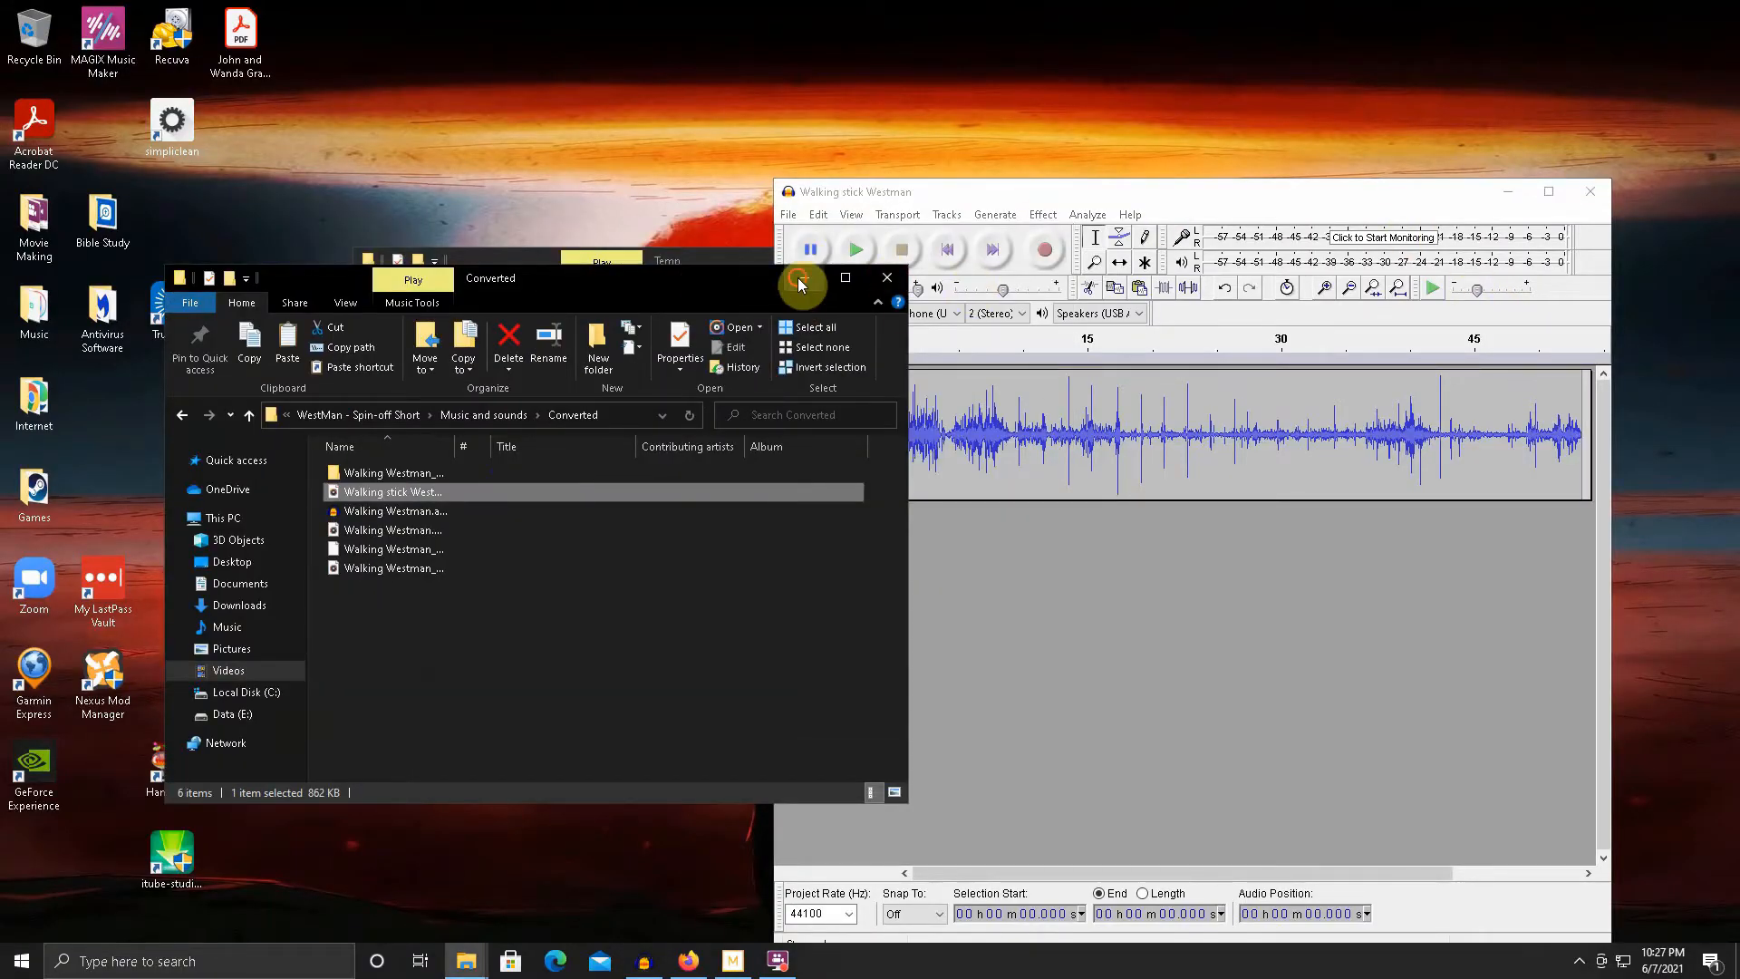
pyautogui.click(802, 279)
pyautogui.moveTo(1247, 199); pyautogui.dragTo(1034, 184)
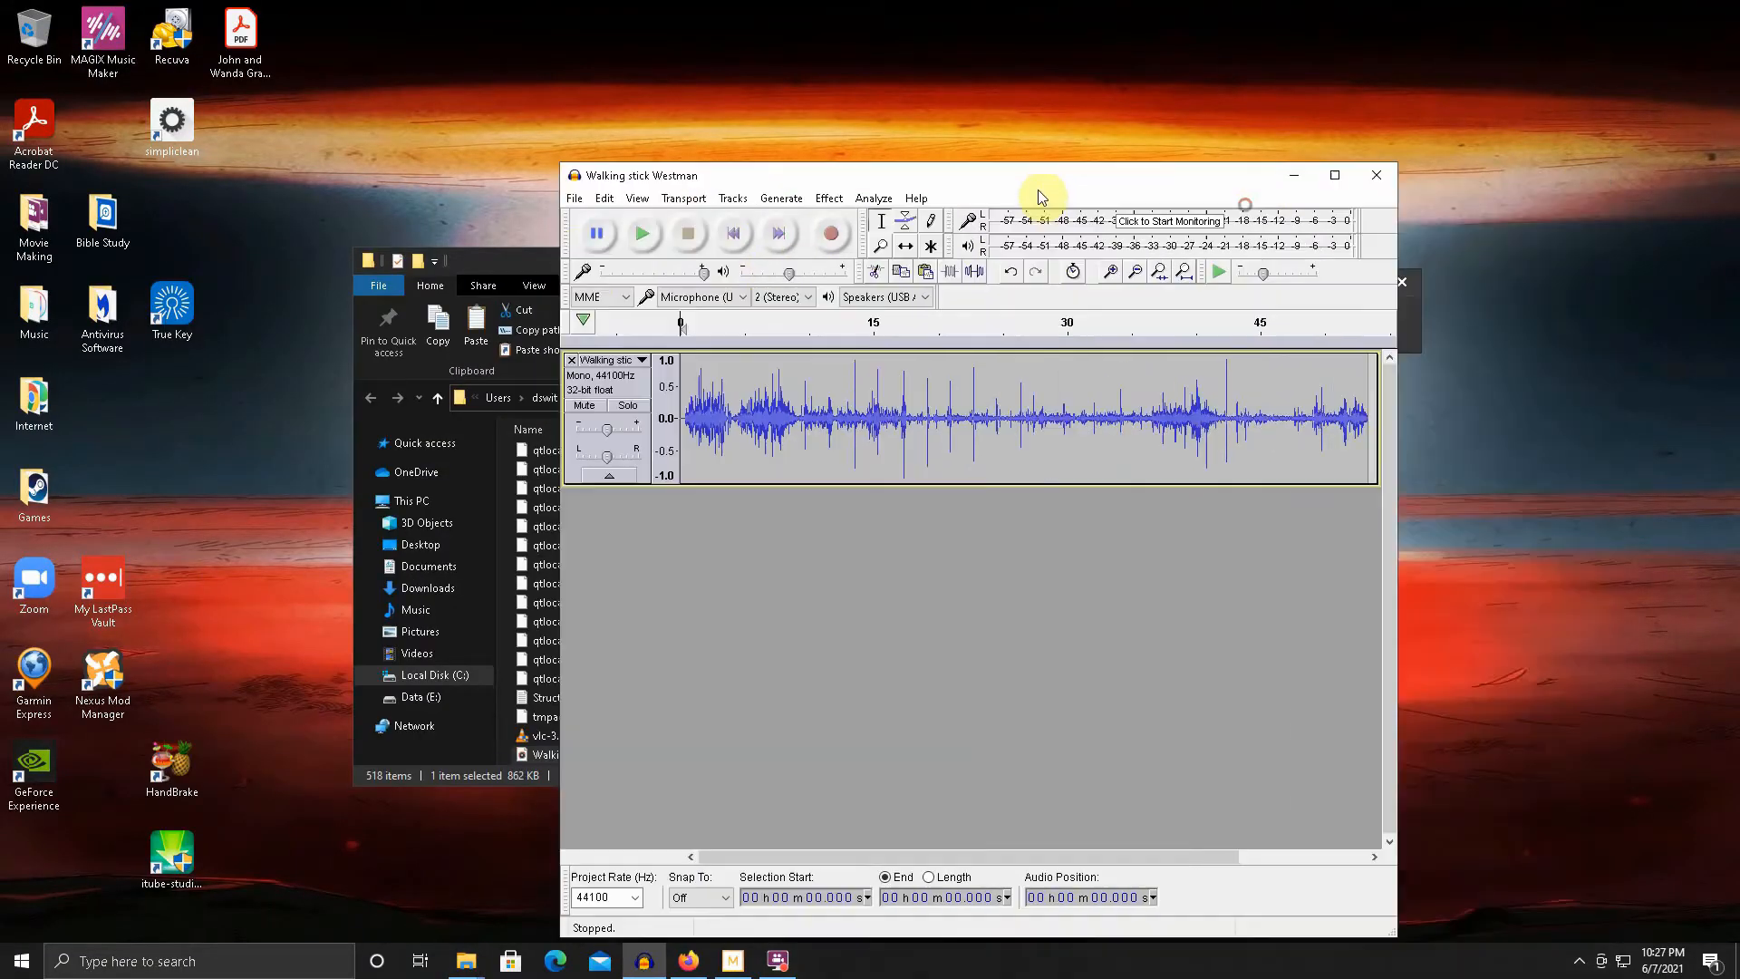
# - Delete Walking stick Westman.mp3 from the Temp folder, close that folder and empty the Recycle Bin
pyautogui.click(504, 252)
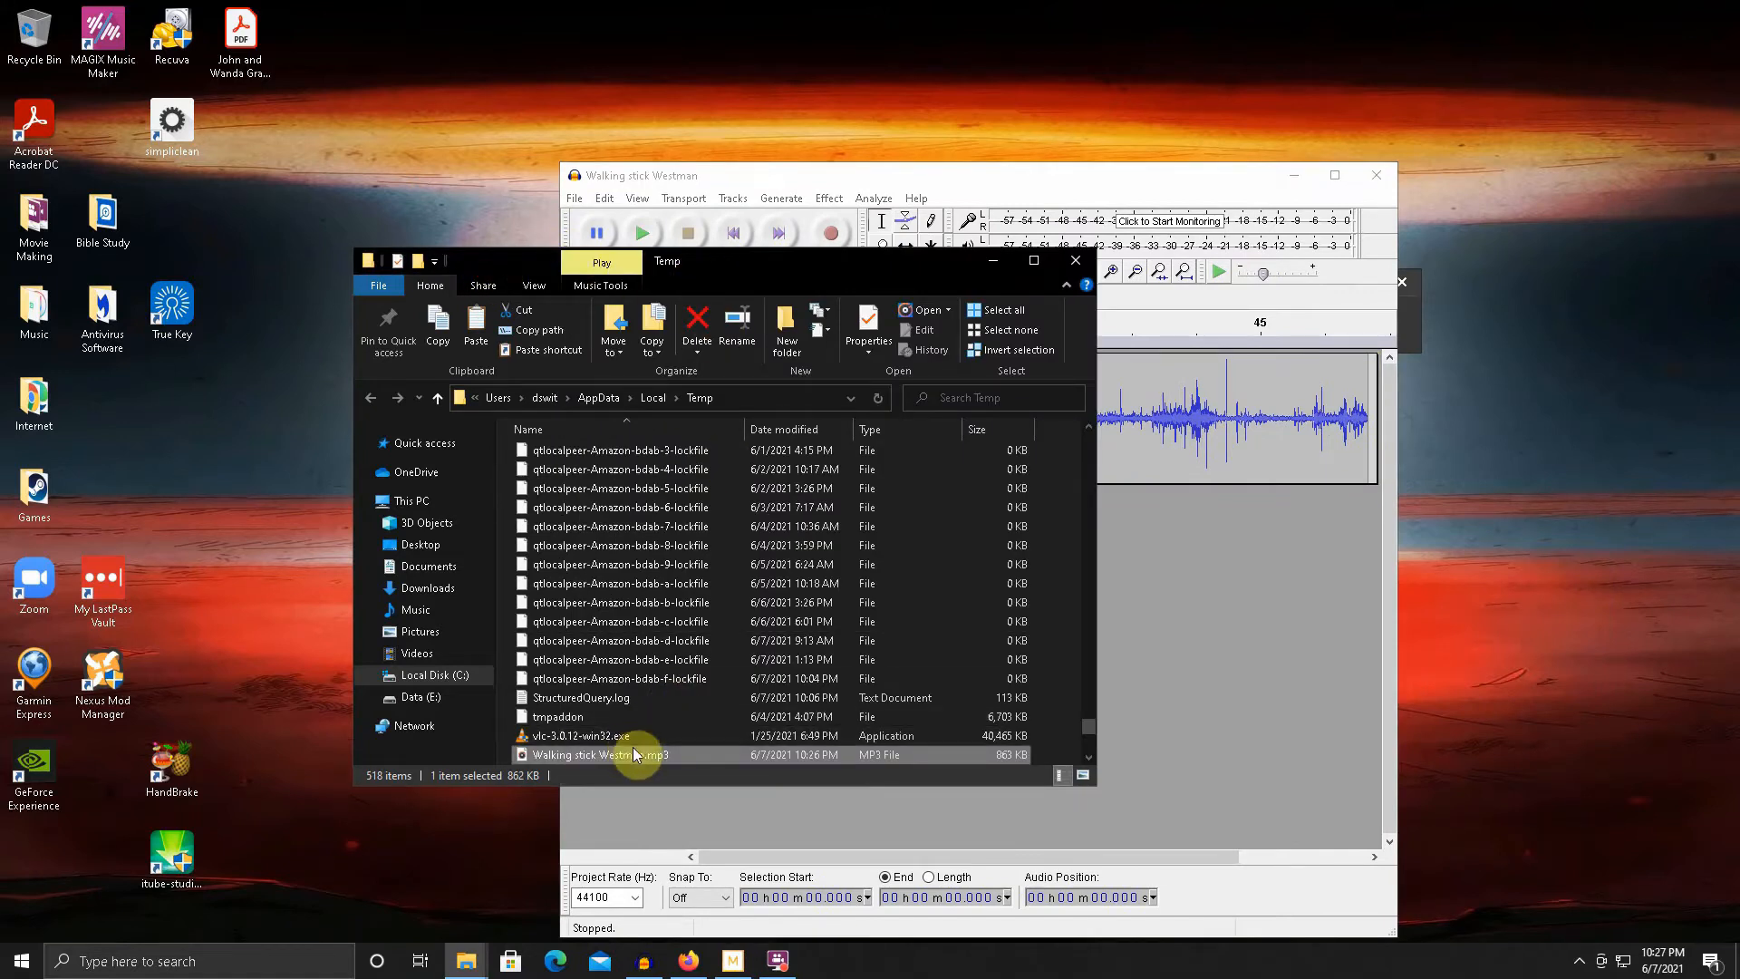
pyautogui.press('Delete')
pyautogui.click(1068, 269)
pyautogui.rightClick(22, 38)
pyautogui.click(75, 70)
pyautogui.click(942, 550)
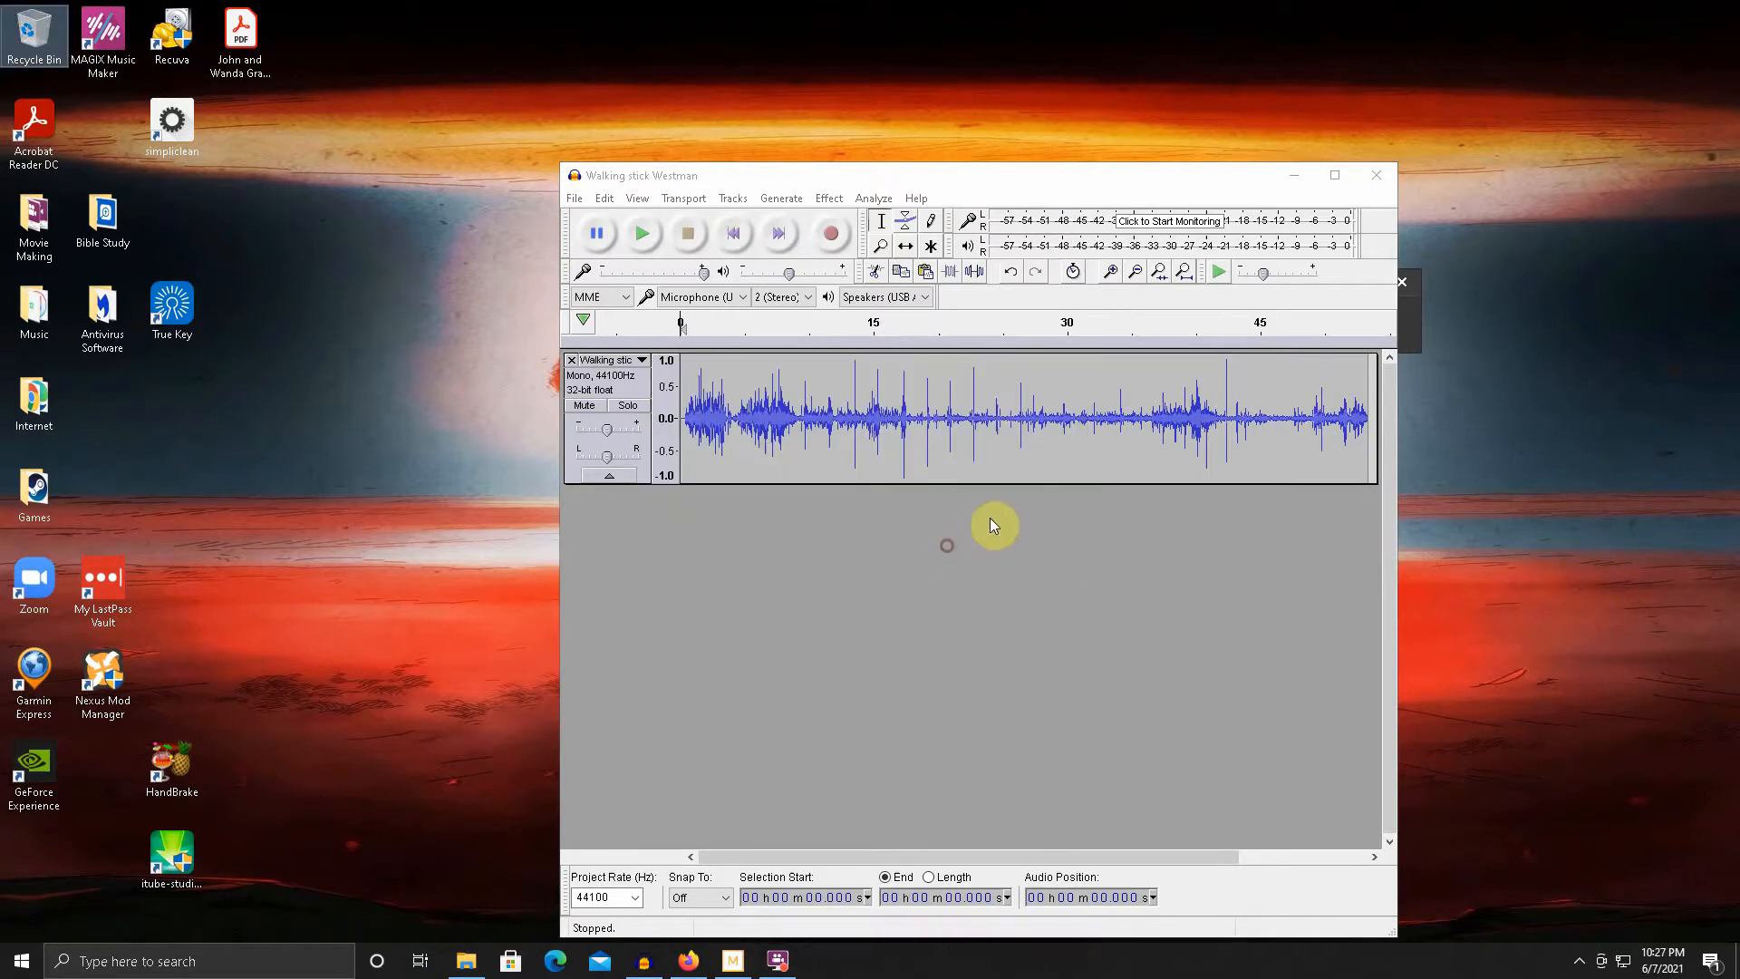
# - Maximize Audacity and listen to the opening seconds of the walking stick recording twice, pausing the second playback
pyautogui.click(1338, 186)
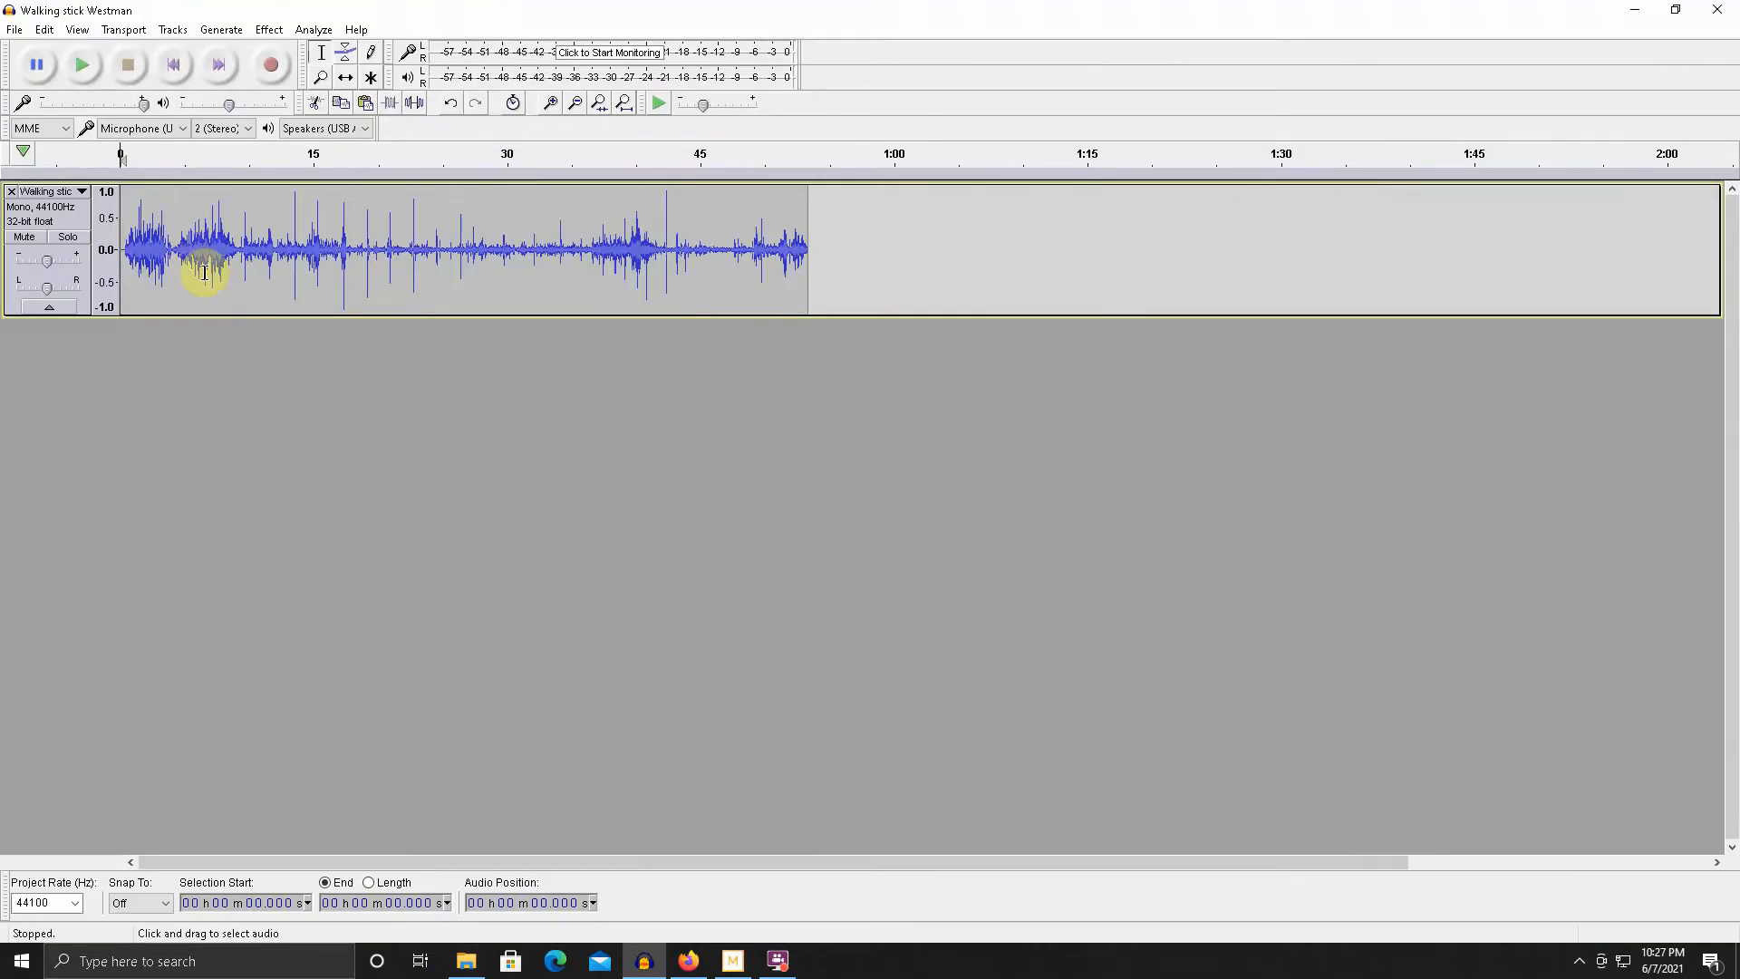
pyautogui.click(81, 71)
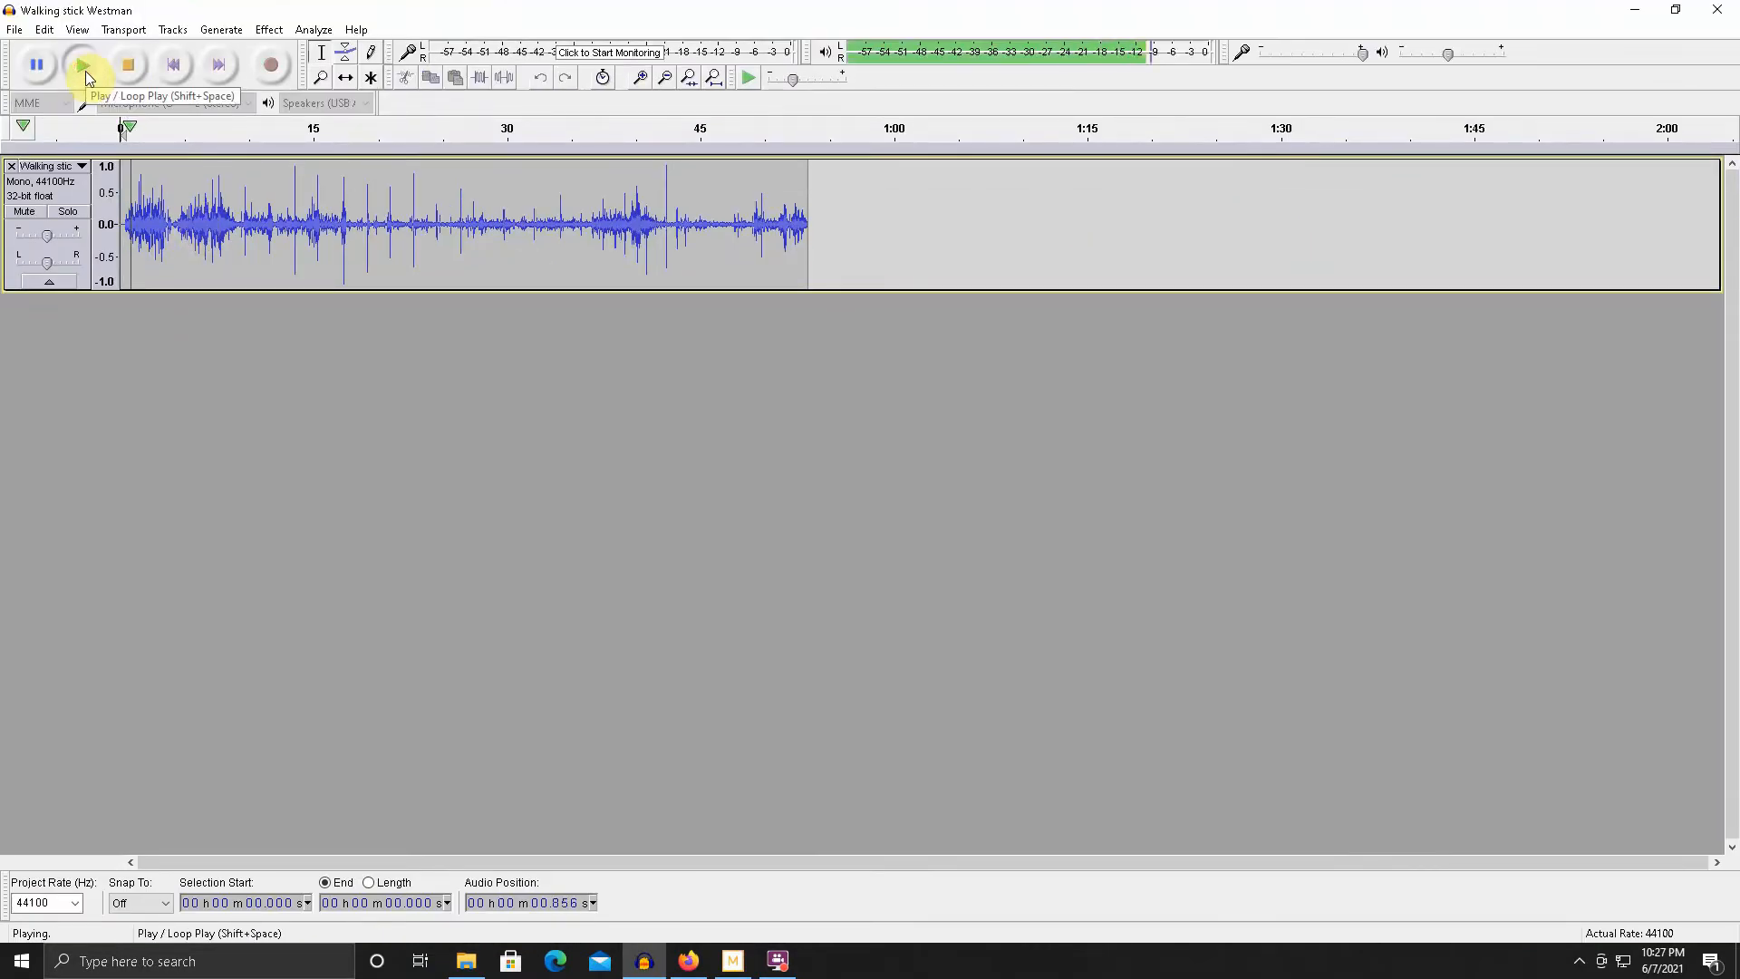
pyautogui.click(128, 64)
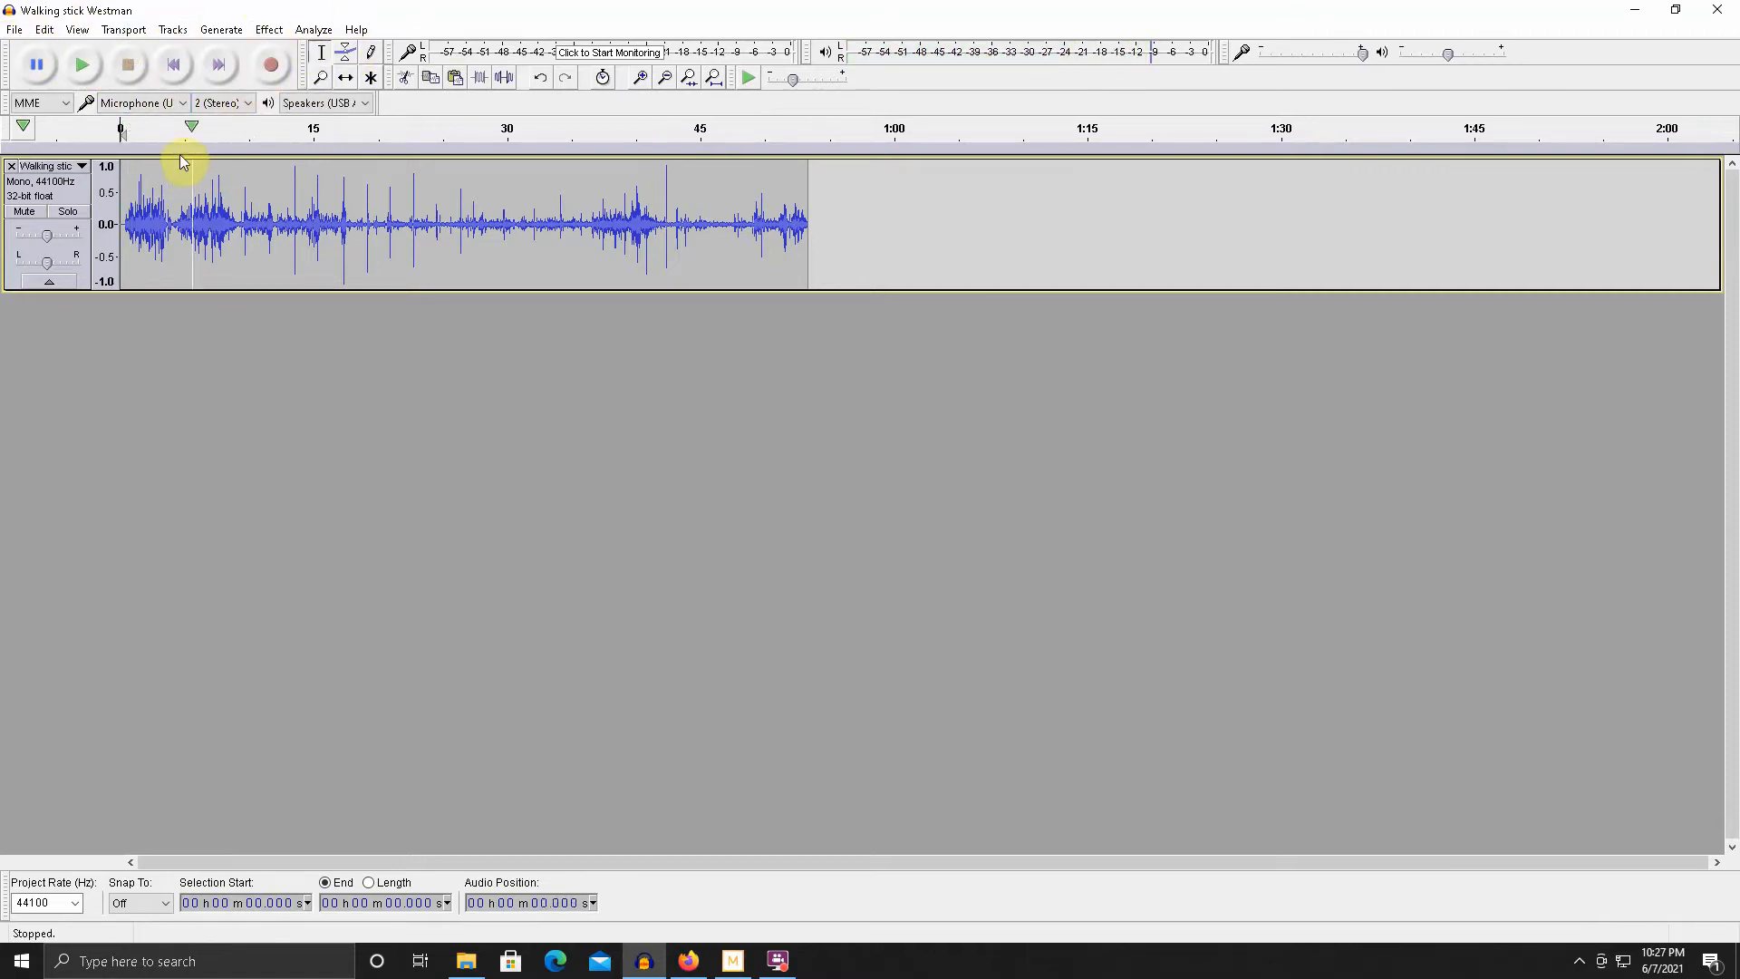
pyautogui.click(80, 61)
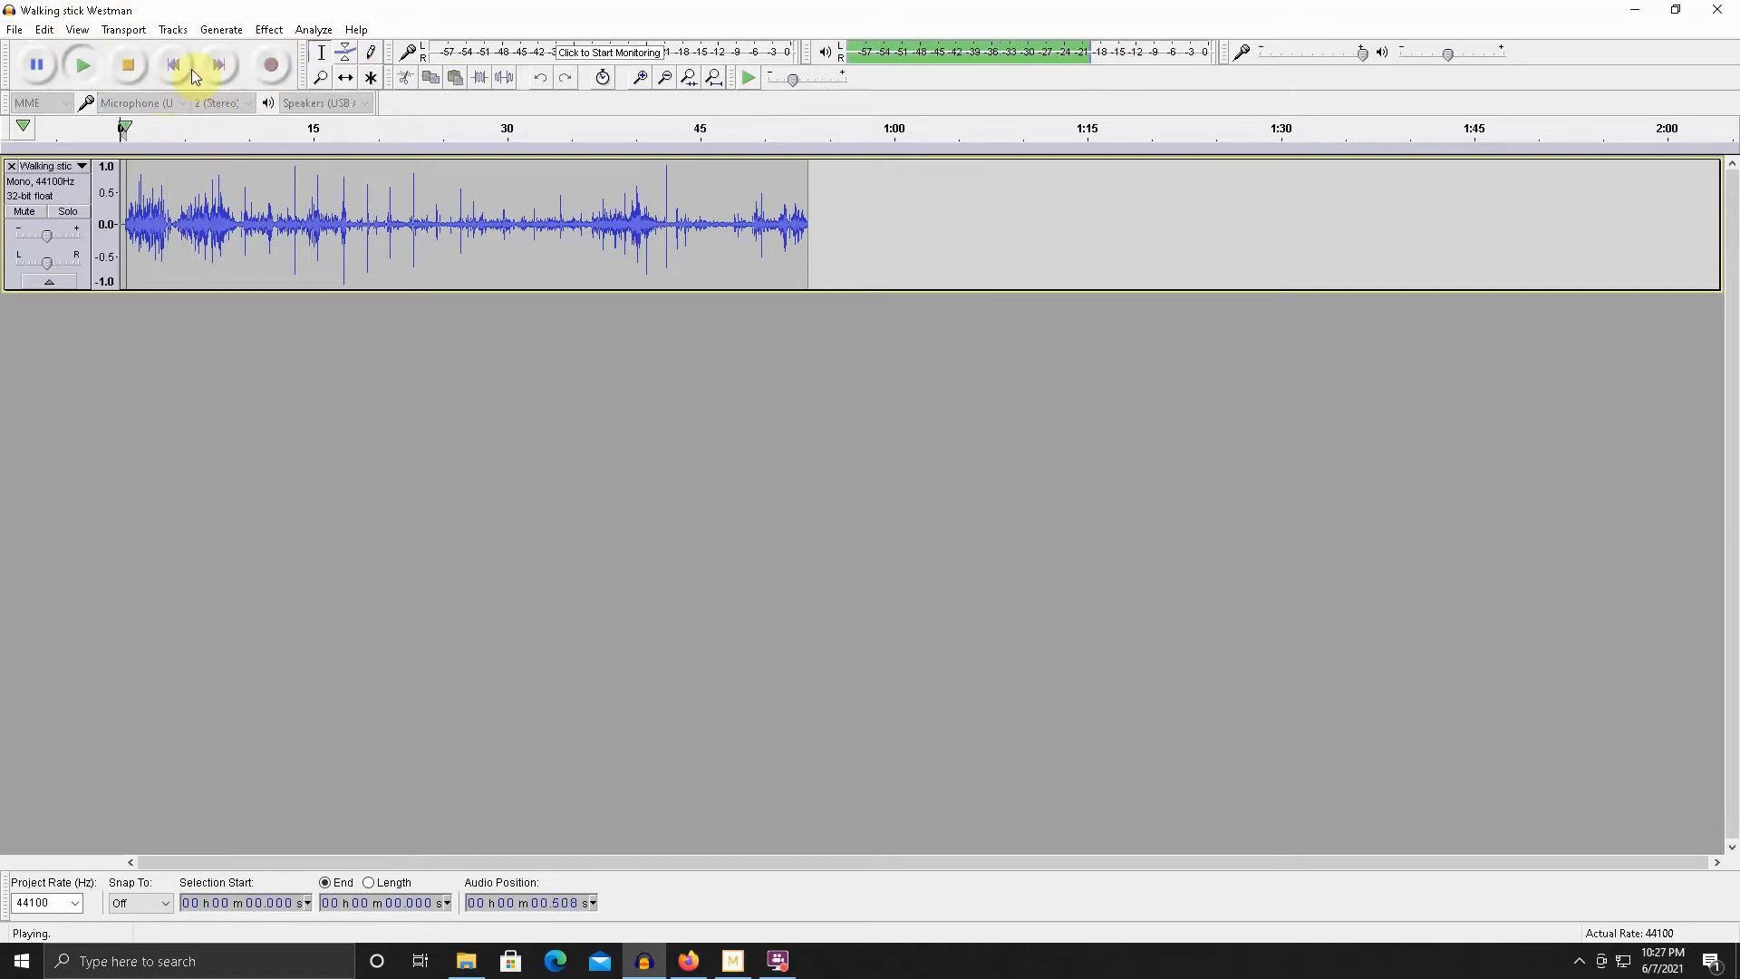
pyautogui.click(37, 65)
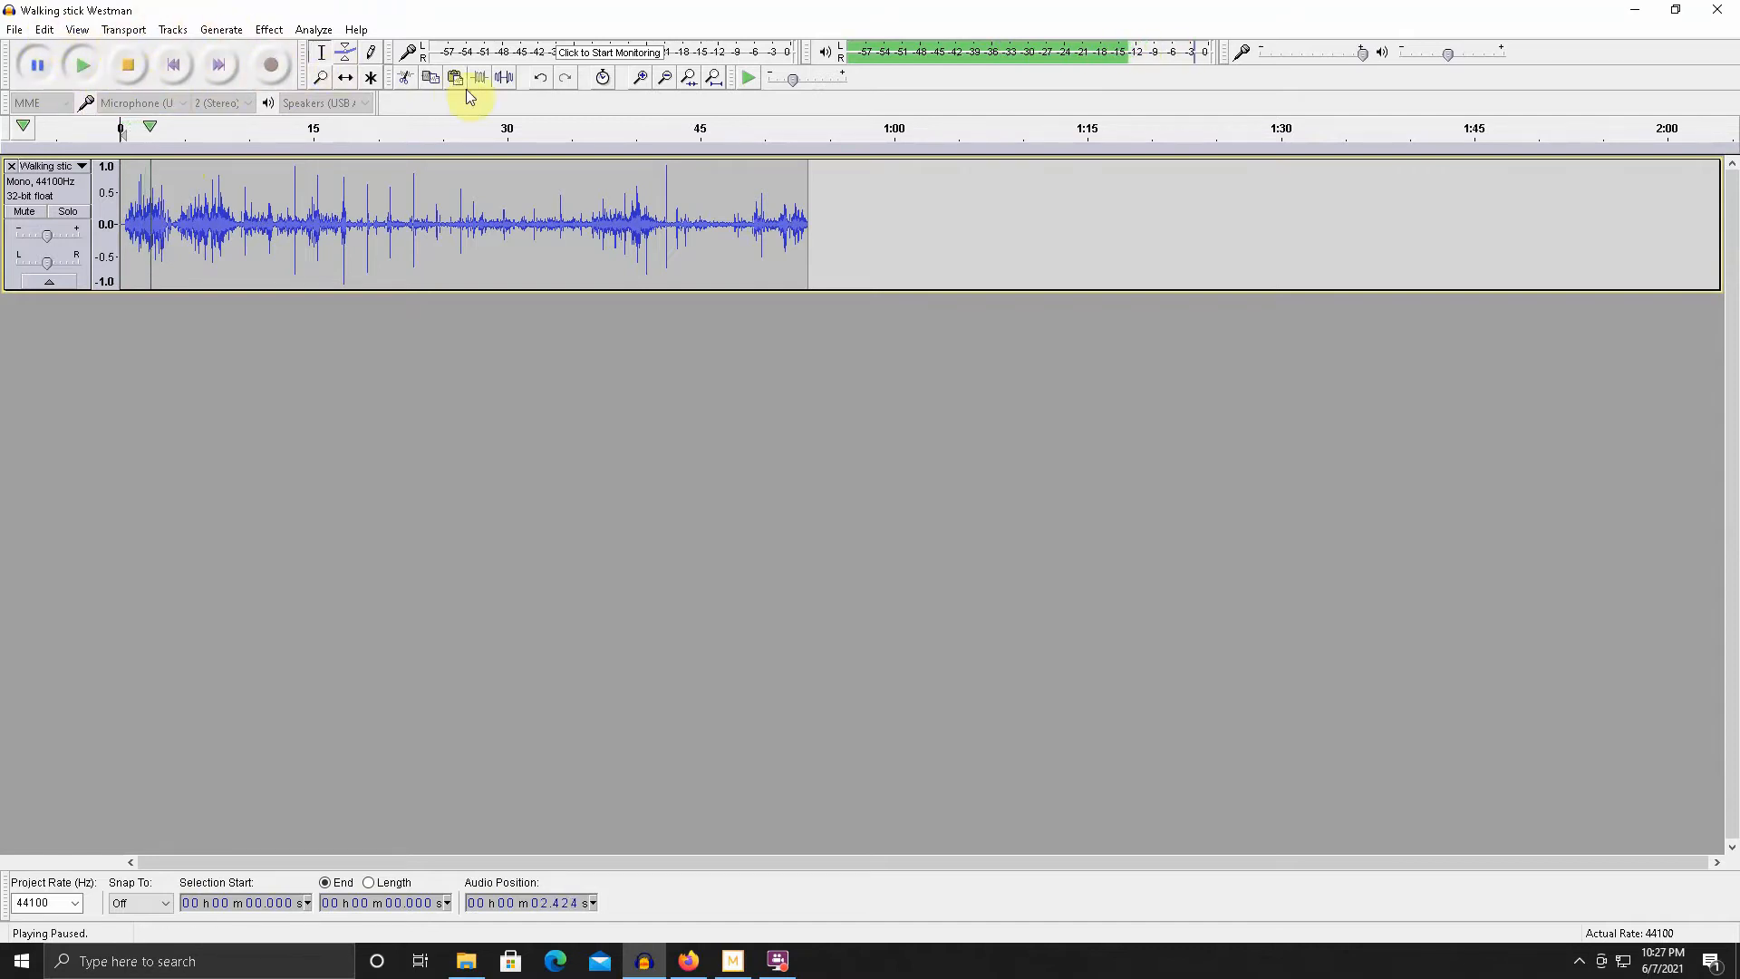
# - Select the opening noise of the recording from 0 to about 1.6 s, checking the section by playback
pyautogui.click(643, 80)
pyautogui.click(643, 79)
pyautogui.click(643, 80)
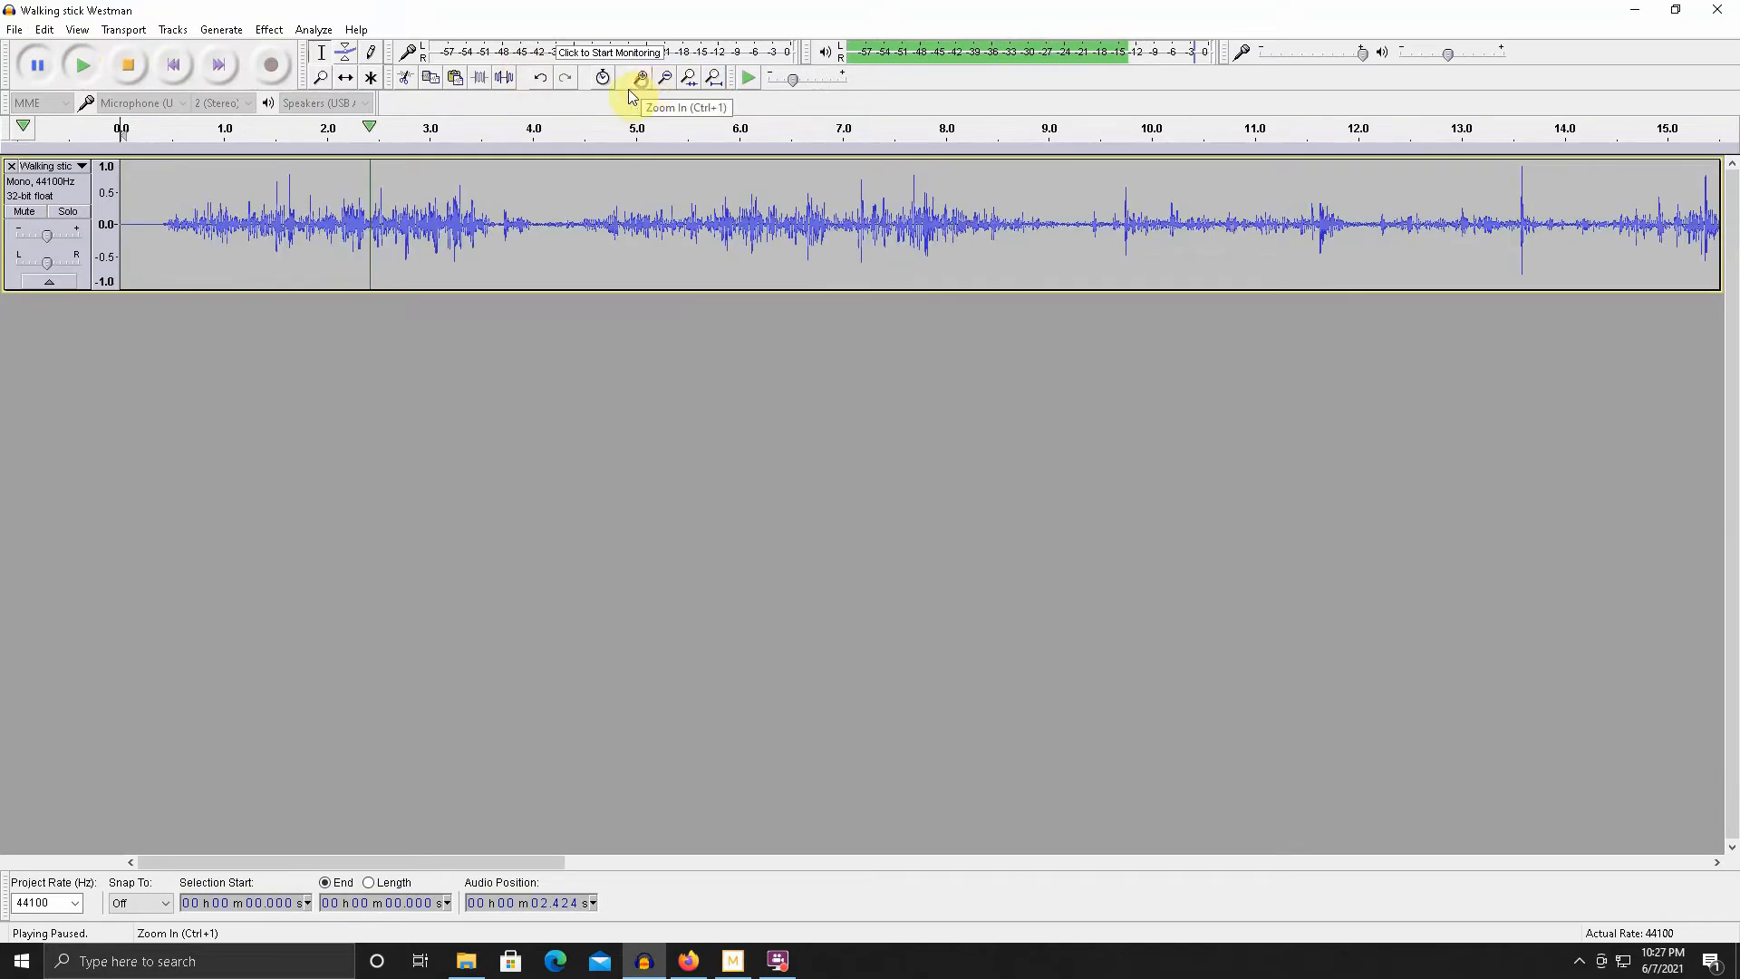
pyautogui.moveTo(355, 220); pyautogui.dragTo(120, 222)
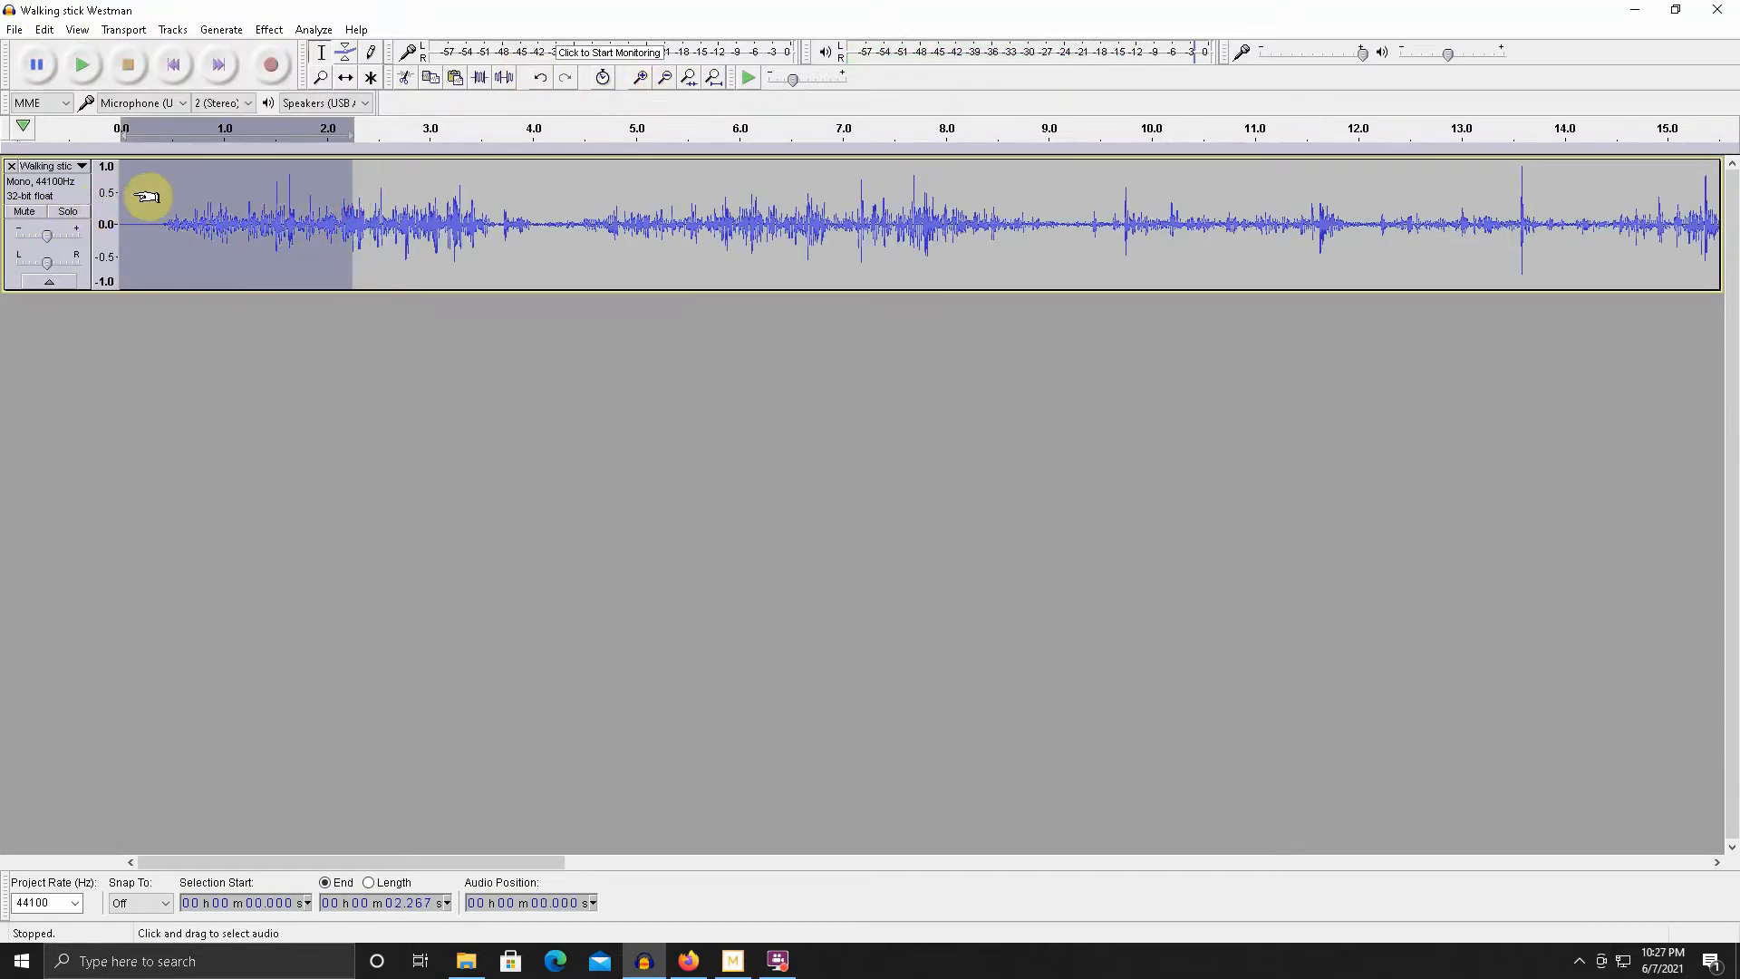
pyautogui.click(76, 74)
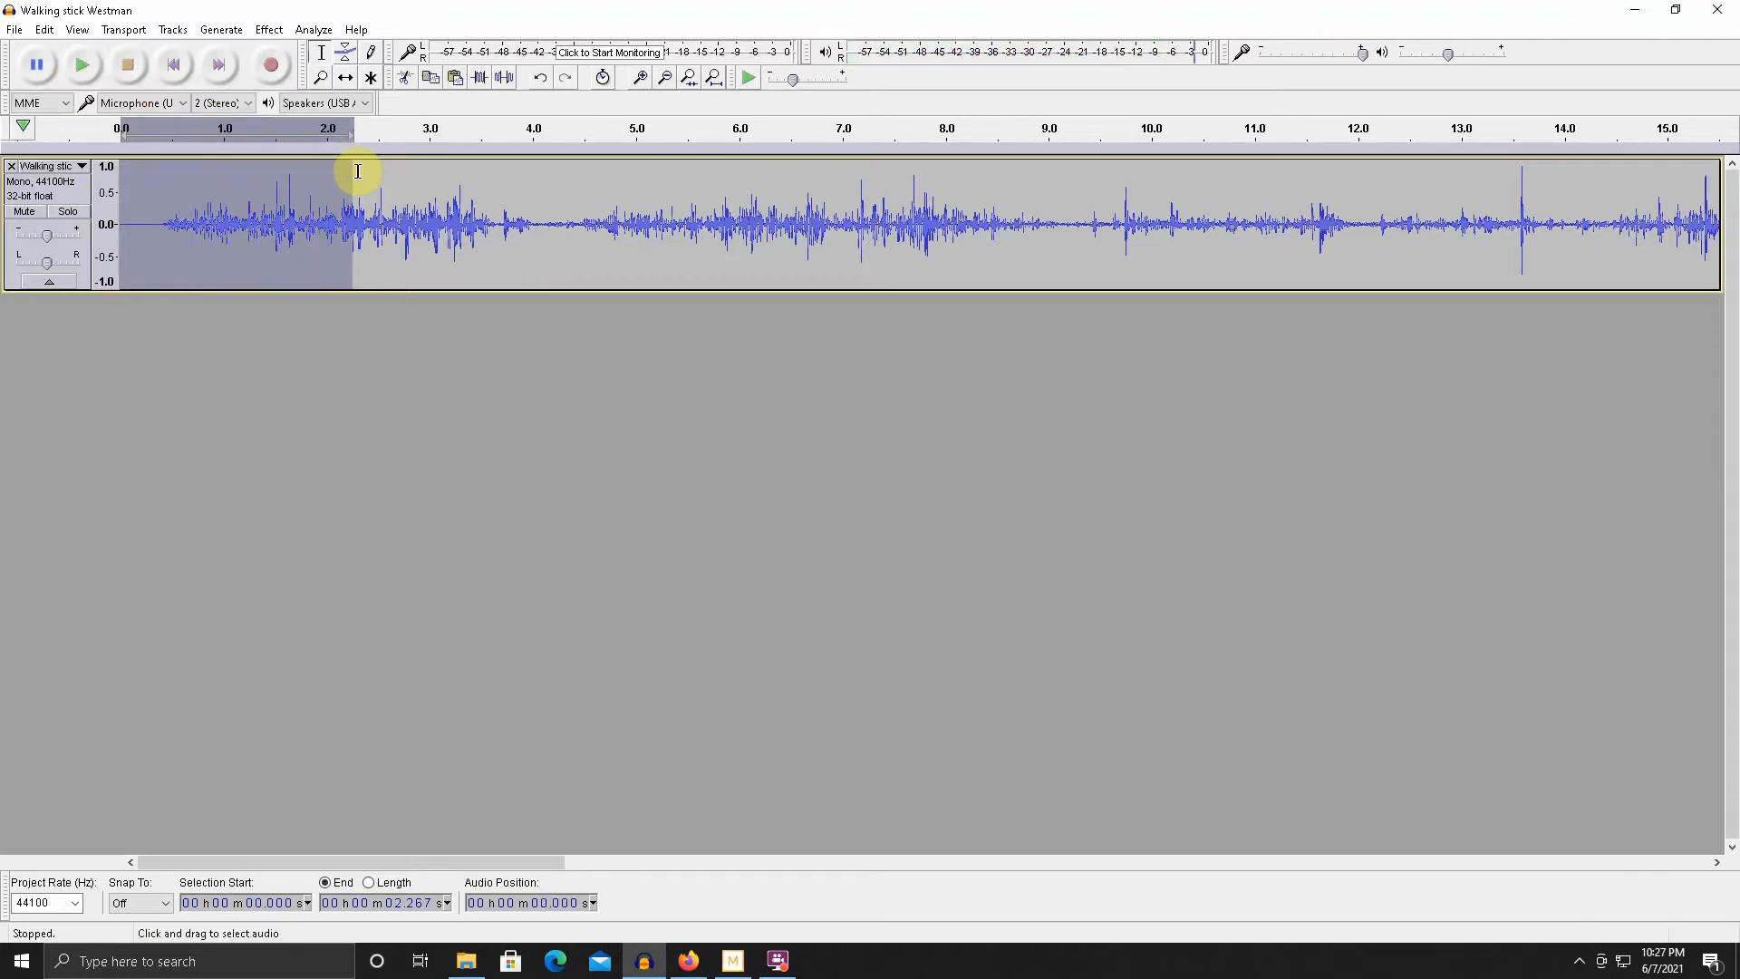
pyautogui.moveTo(351, 172); pyautogui.dragTo(277, 179)
pyautogui.press('space')
pyautogui.press('space')
pyautogui.moveTo(284, 180); pyautogui.dragTo(269, 180)
pyautogui.press('space')
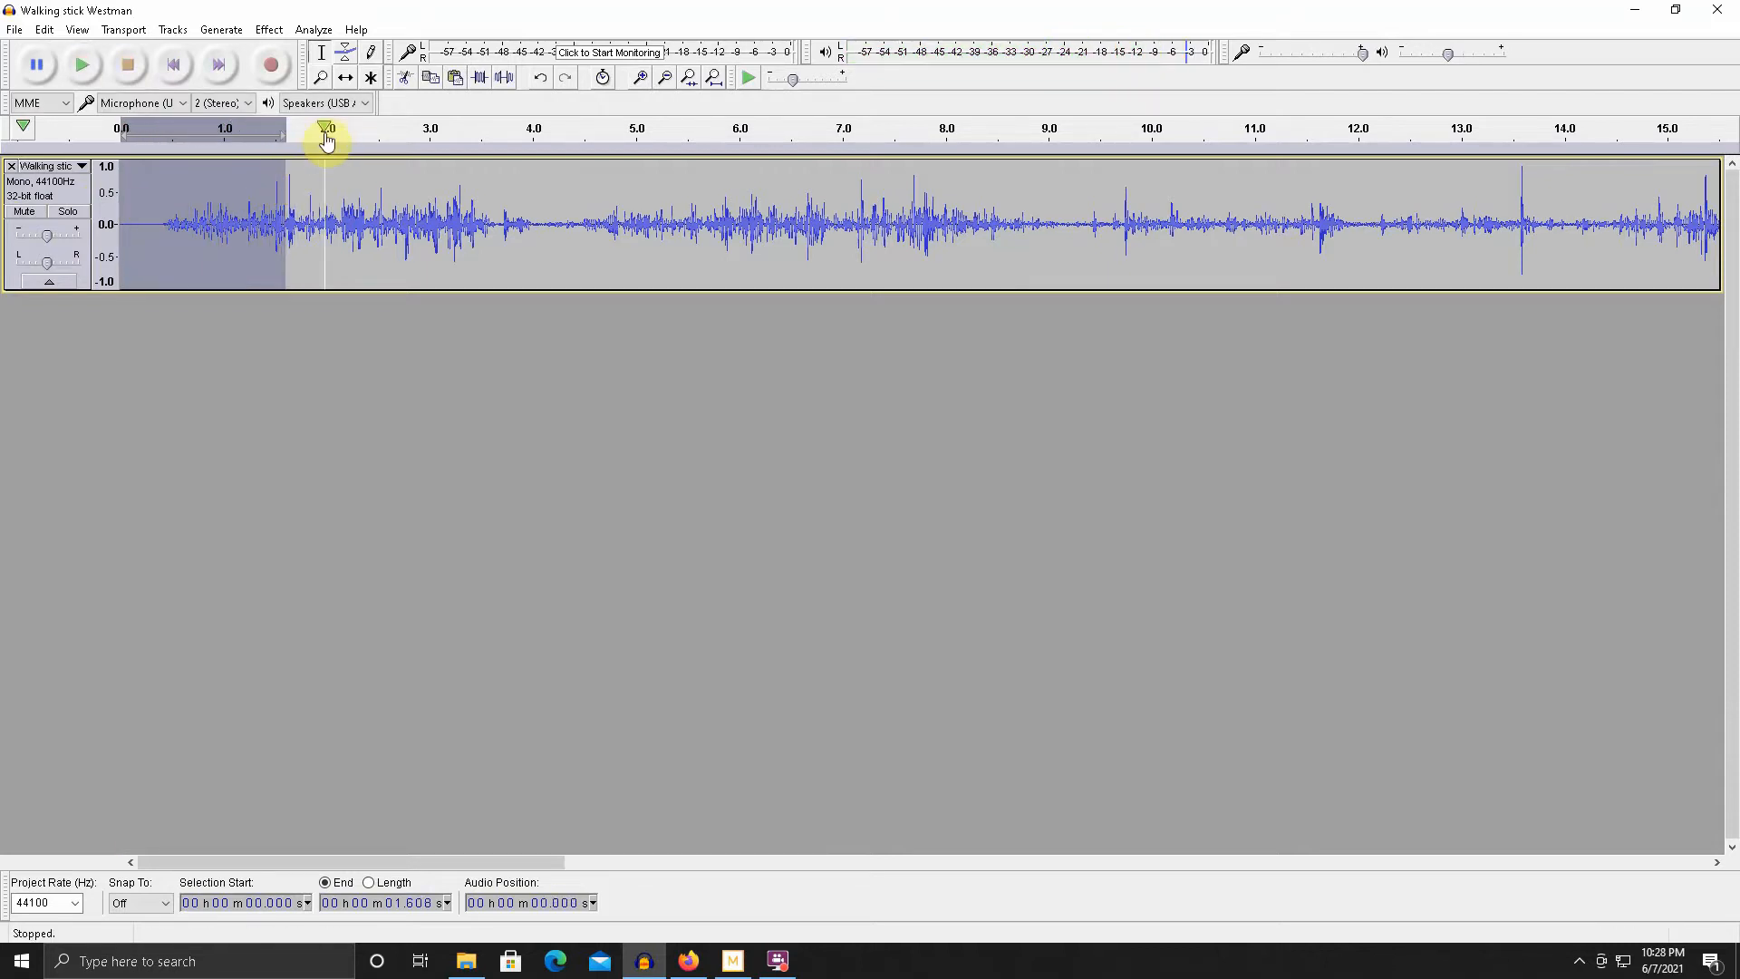
# - Capture a Noise Reduction noise profile from the selected opening section
pyautogui.click(270, 30)
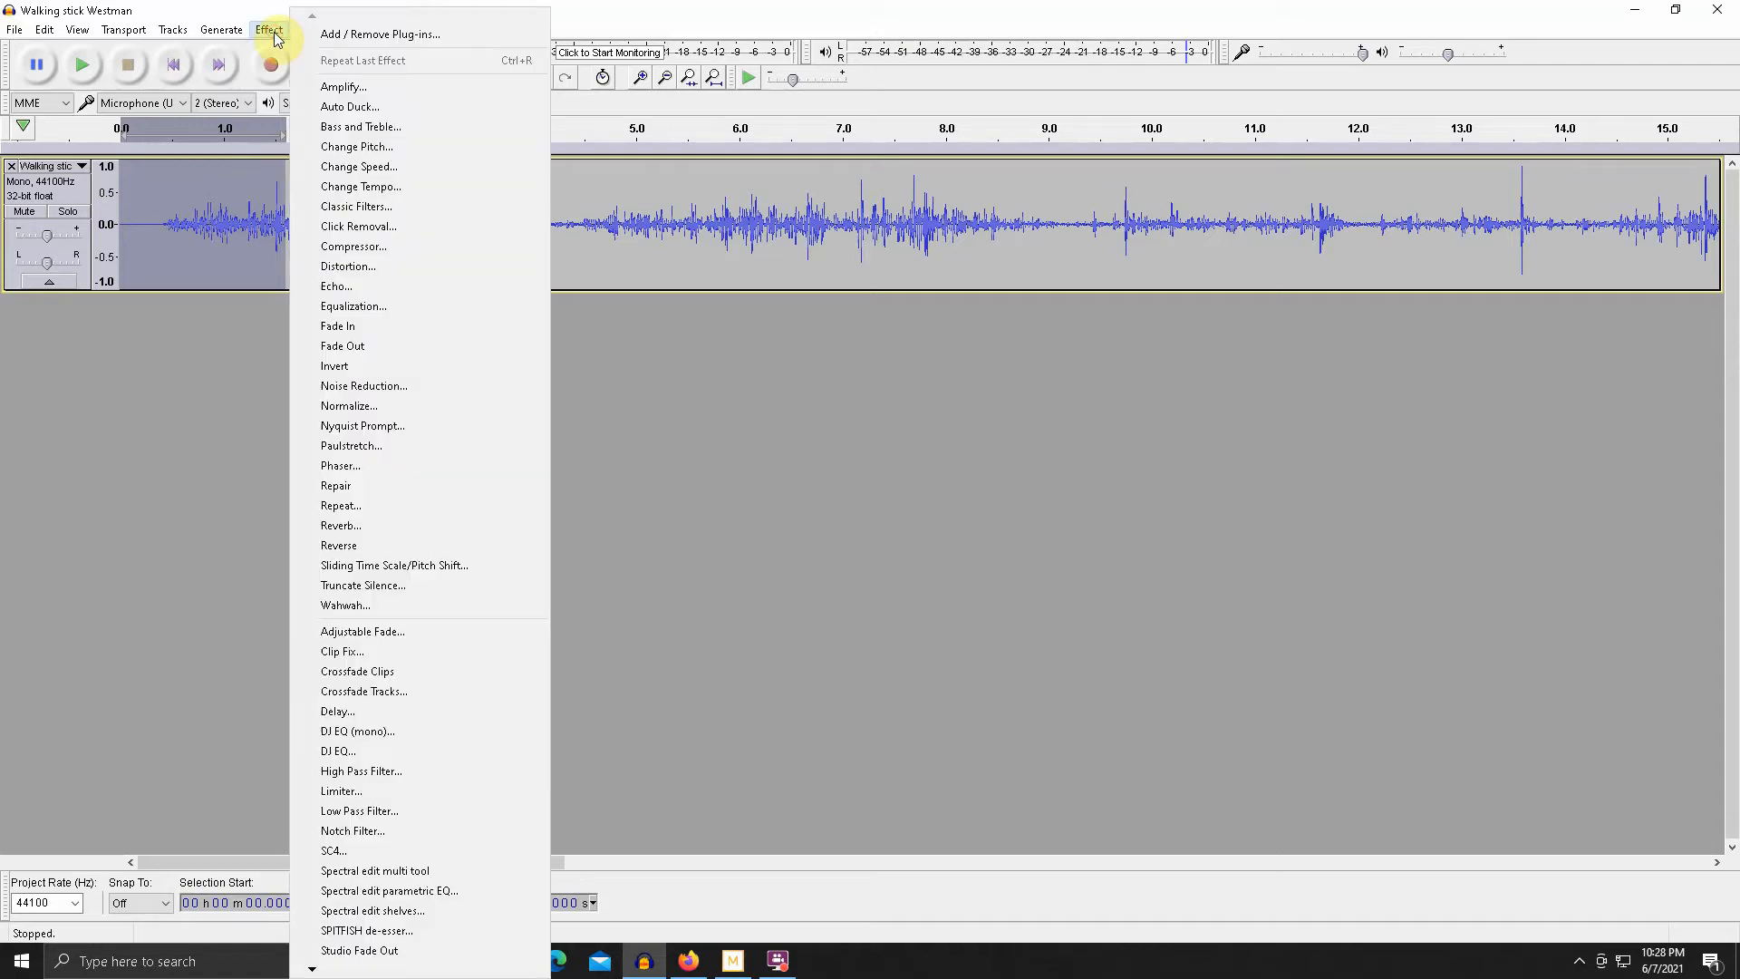
pyautogui.click(433, 388)
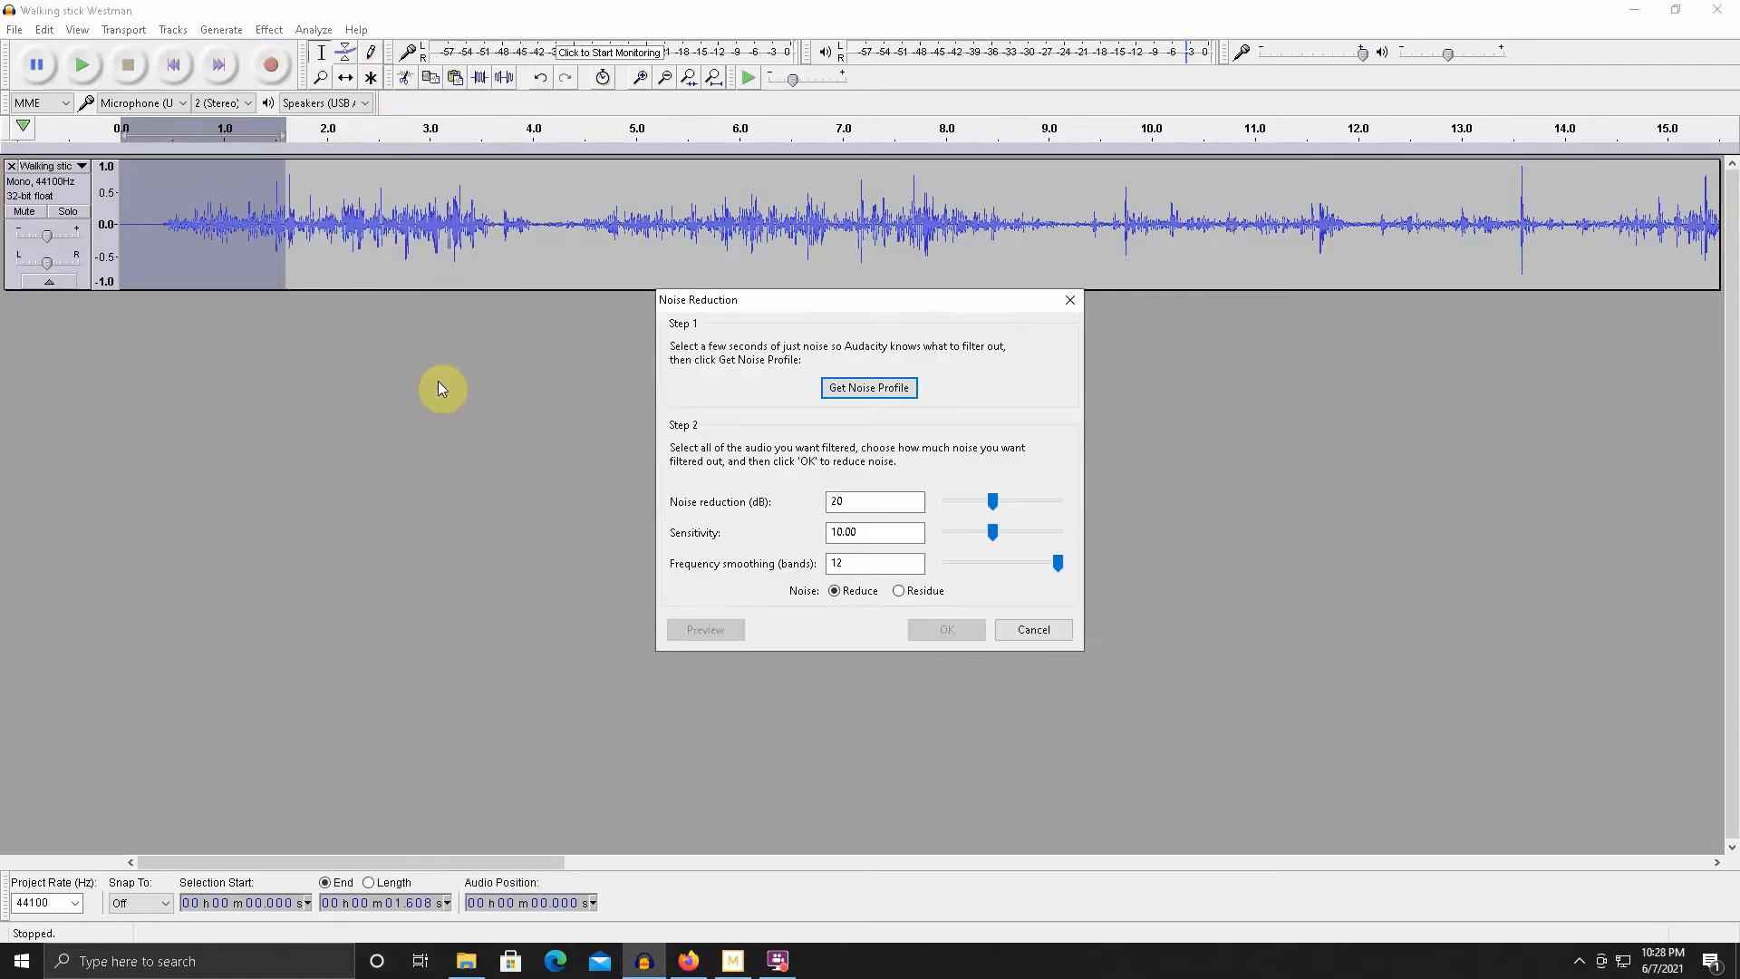
pyautogui.click(869, 388)
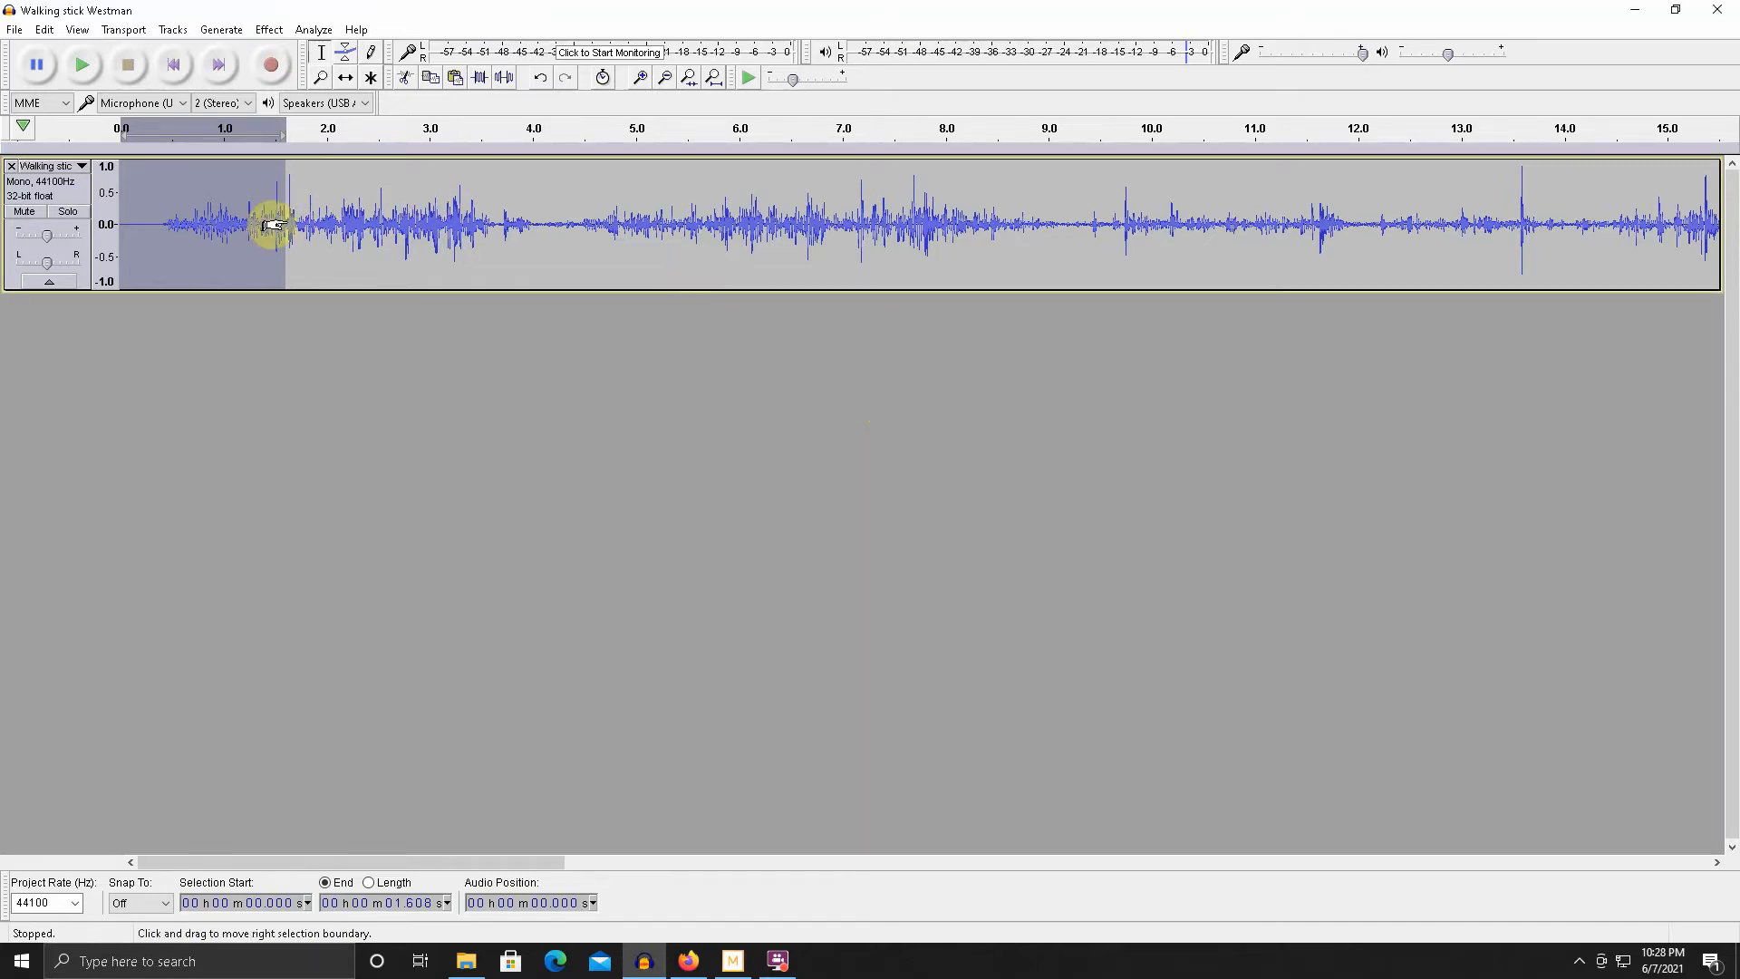
# - Extend the selection to the whole walking stick recording and reopen the Noise Reduction effect
pyautogui.moveTo(284, 221); pyautogui.dragTo(1449, 239)
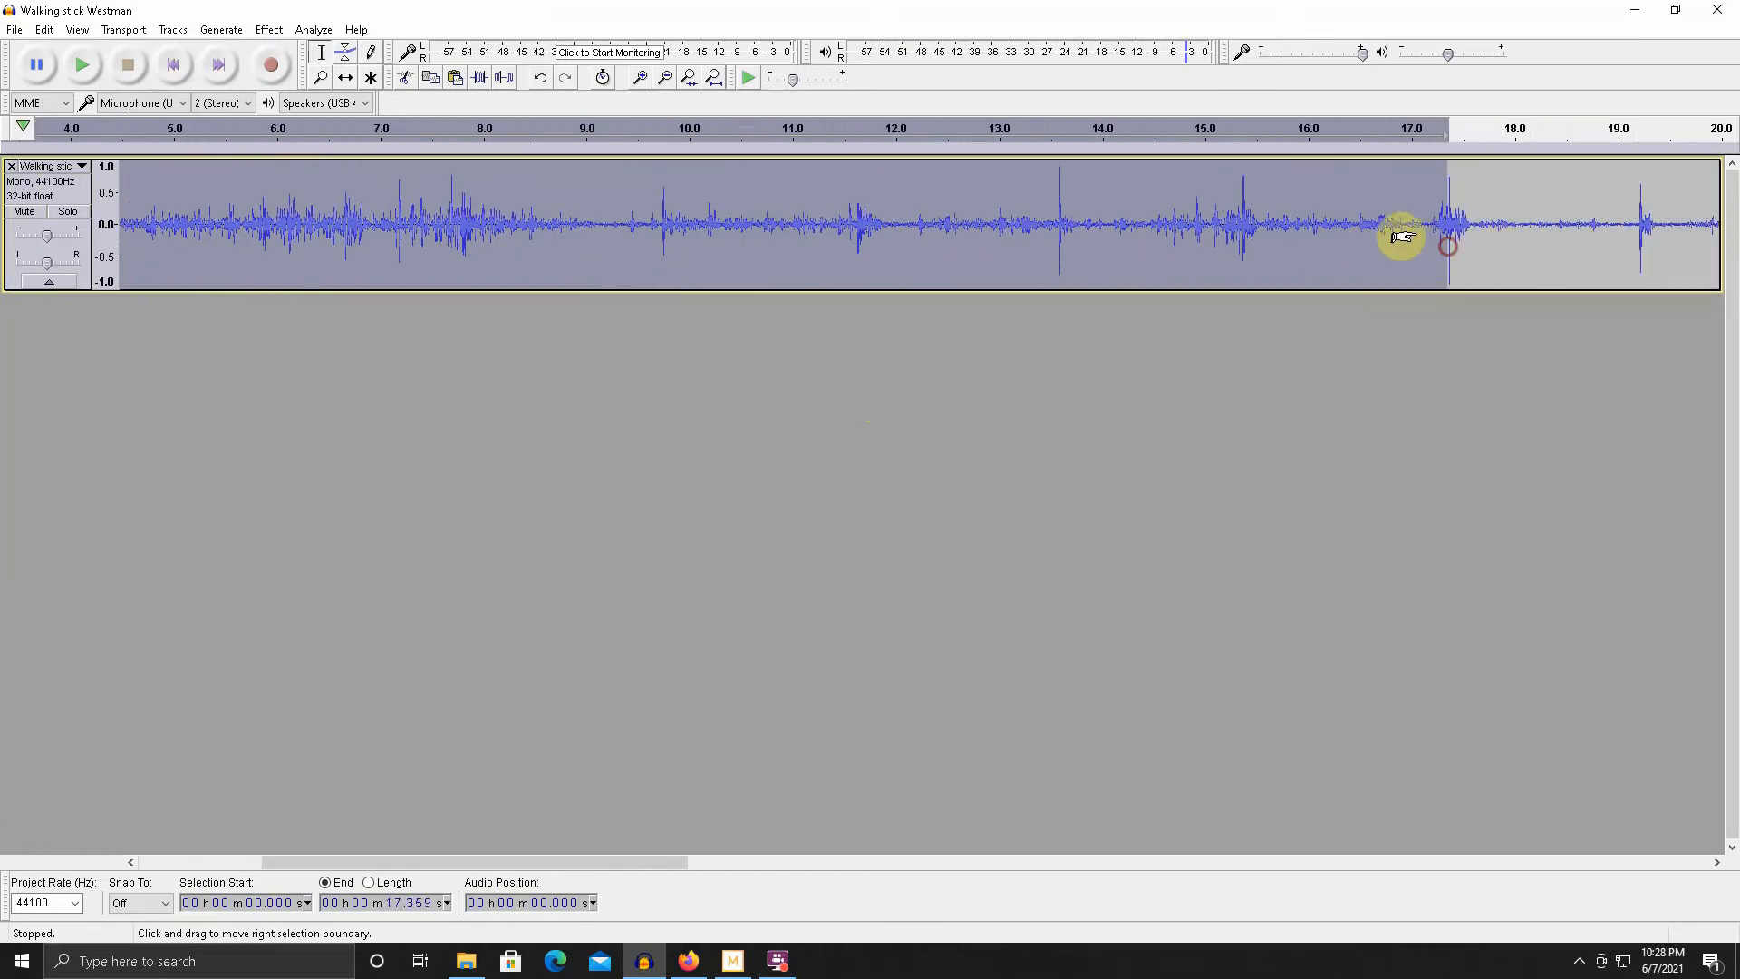
pyautogui.click(666, 78)
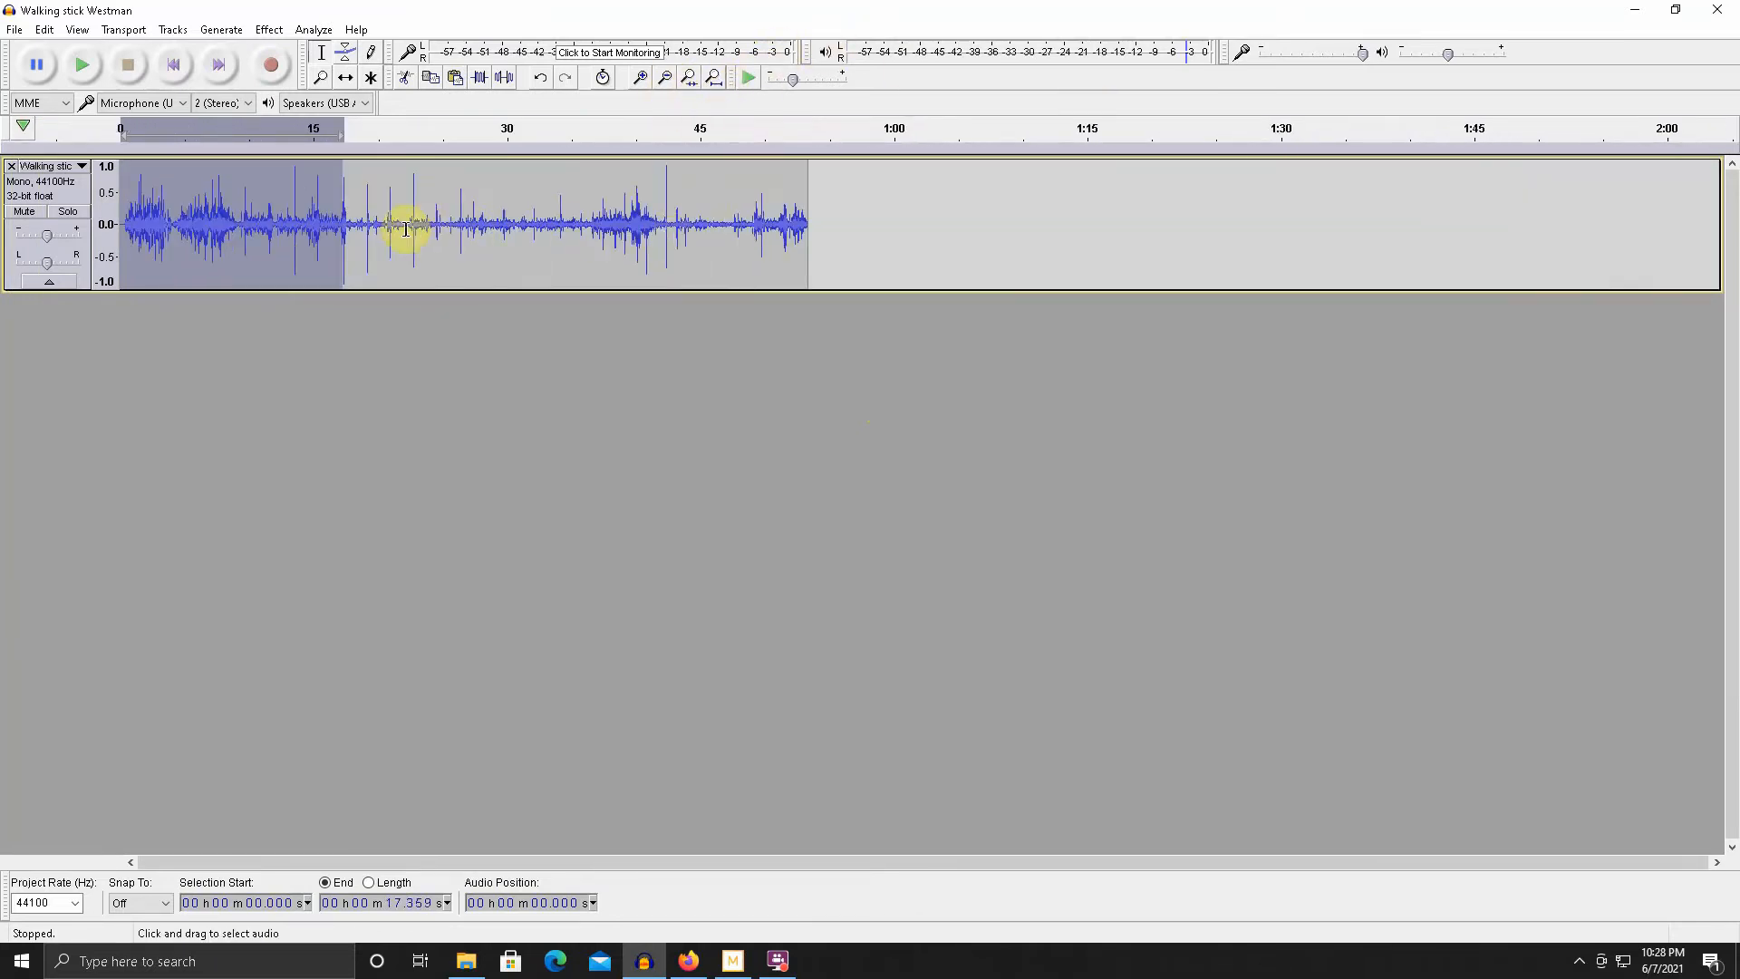
pyautogui.moveTo(343, 229); pyautogui.dragTo(796, 234)
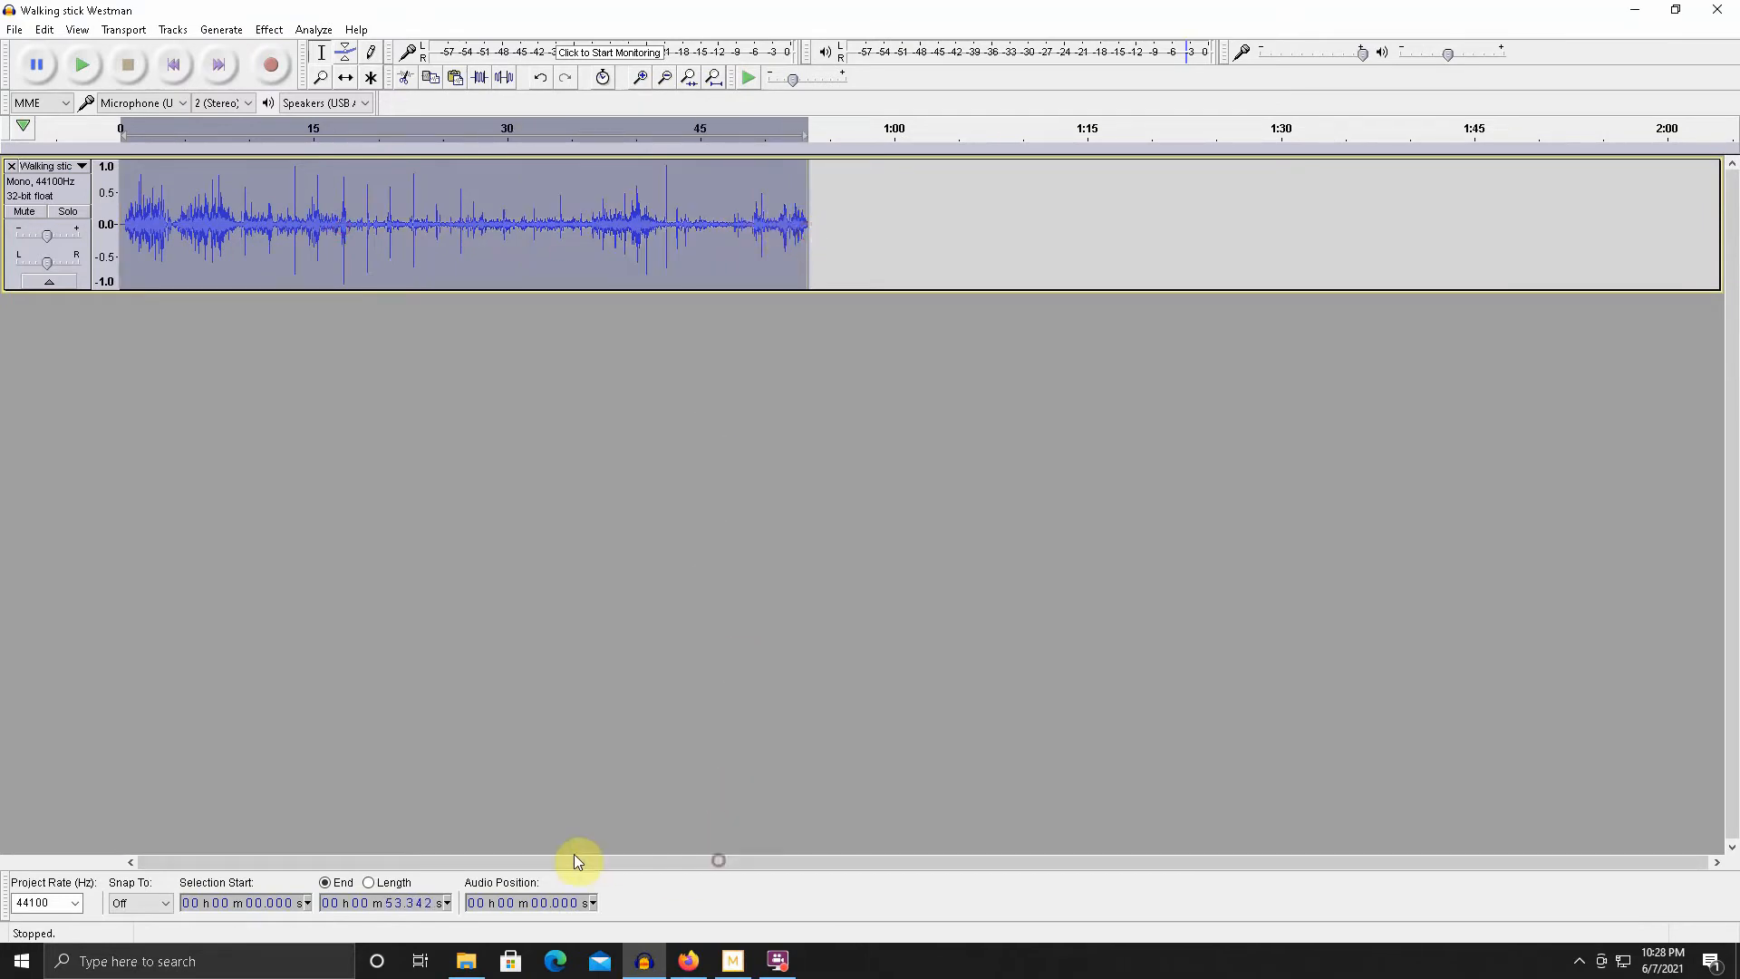
pyautogui.click(269, 29)
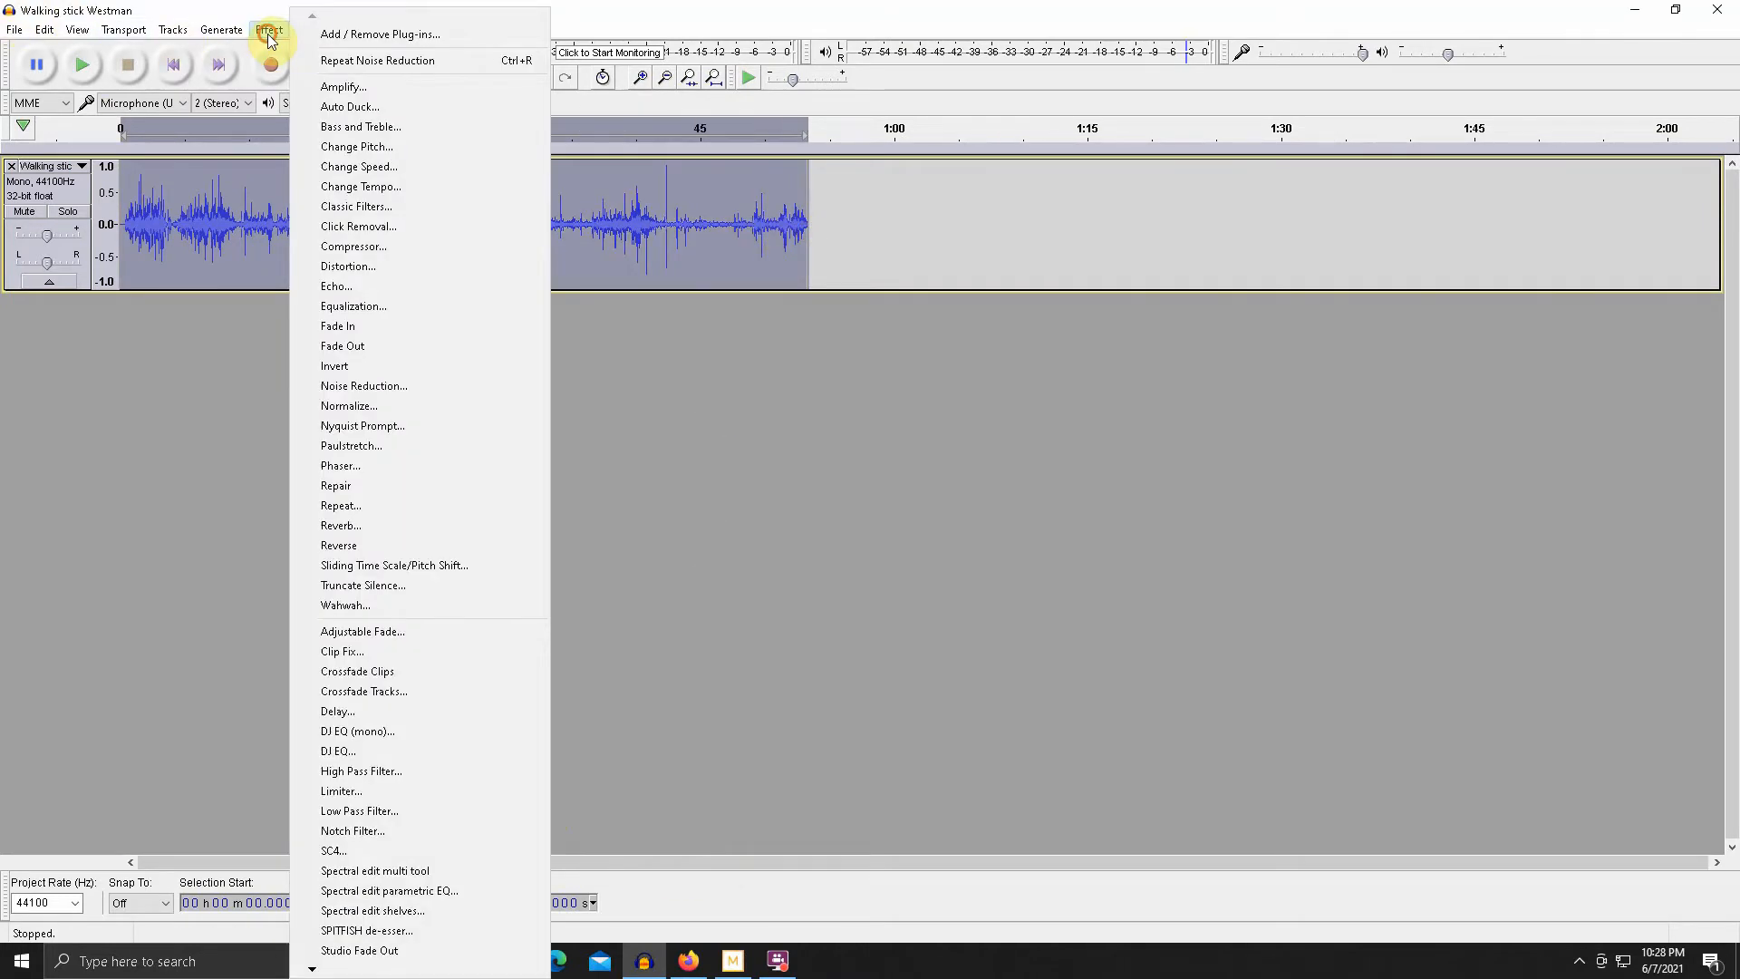
pyautogui.click(422, 385)
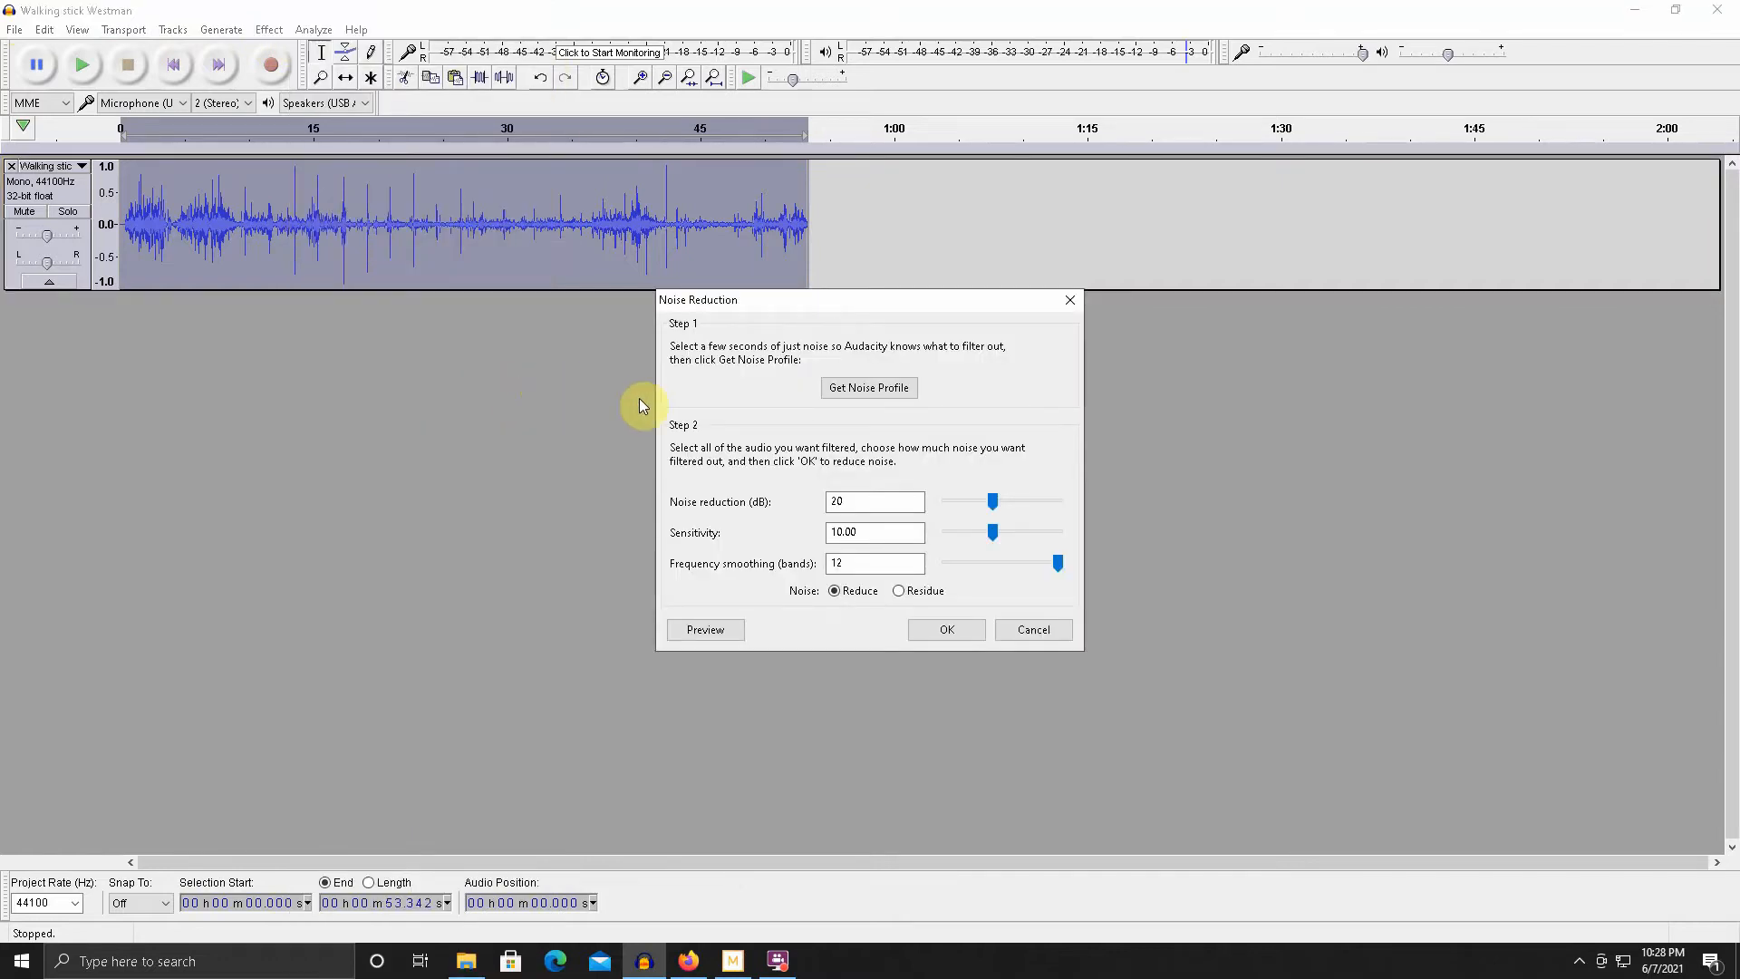
# - Preview the noise reduction repeatedly at 20 dB, sensitivity 10.00 and 12 frequency smoothing bands
pyautogui.click(711, 629)
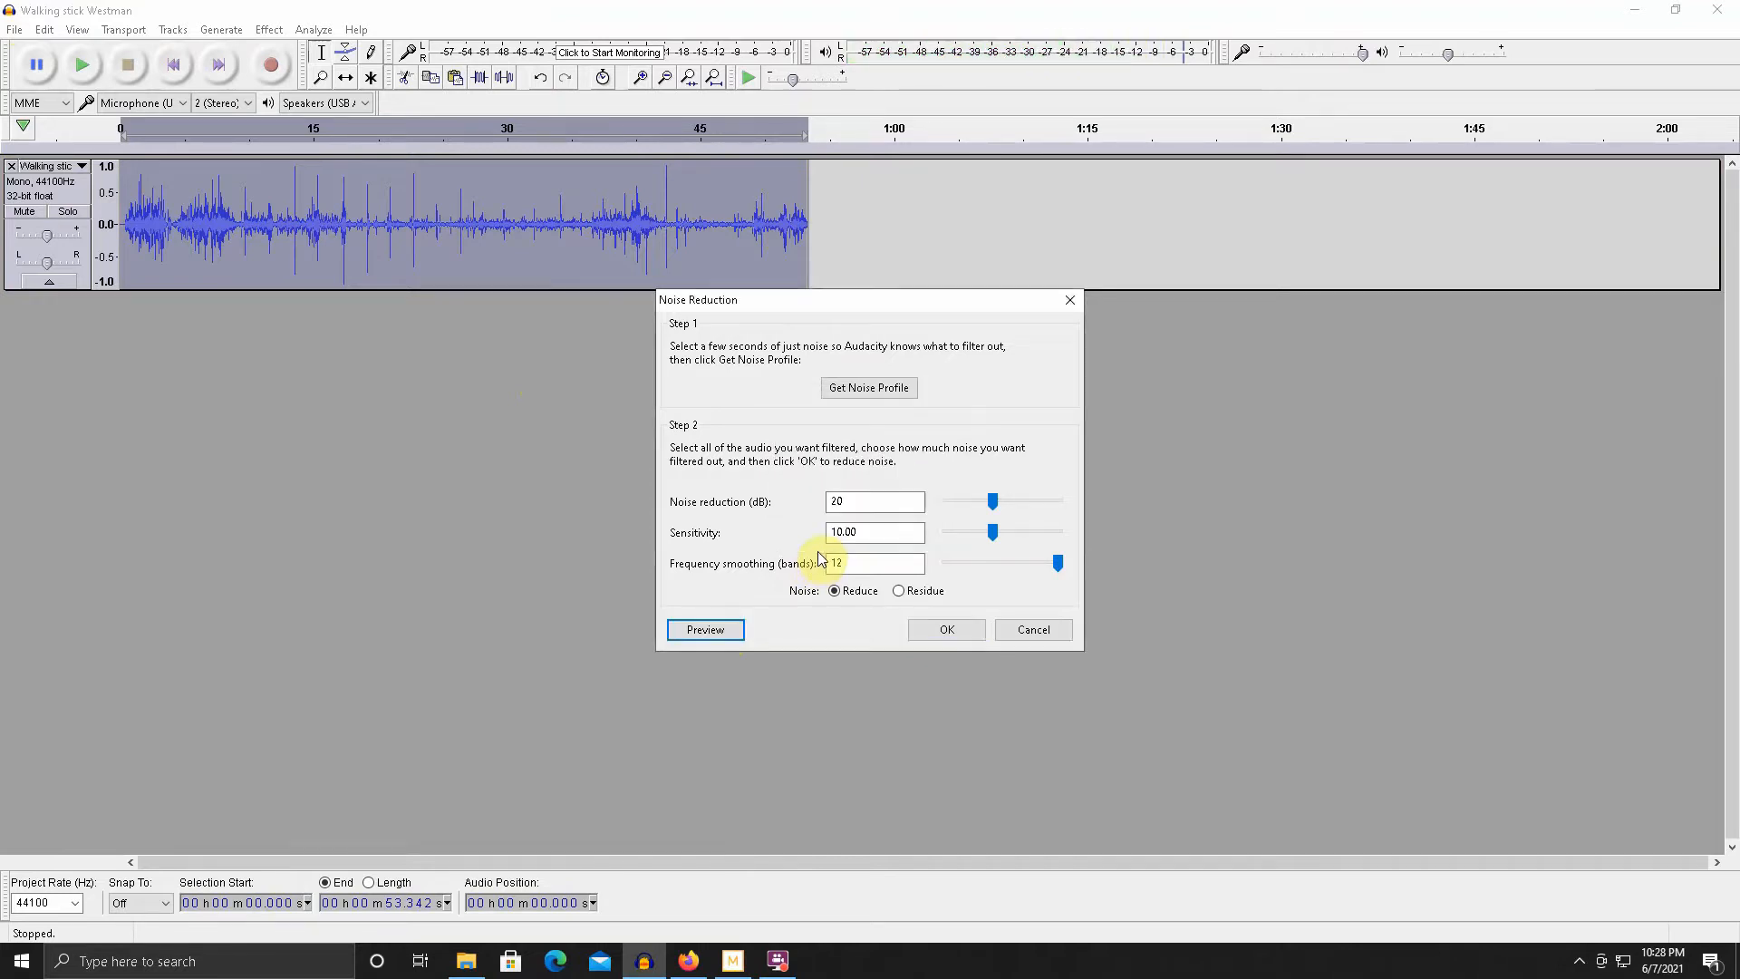
pyautogui.click(721, 629)
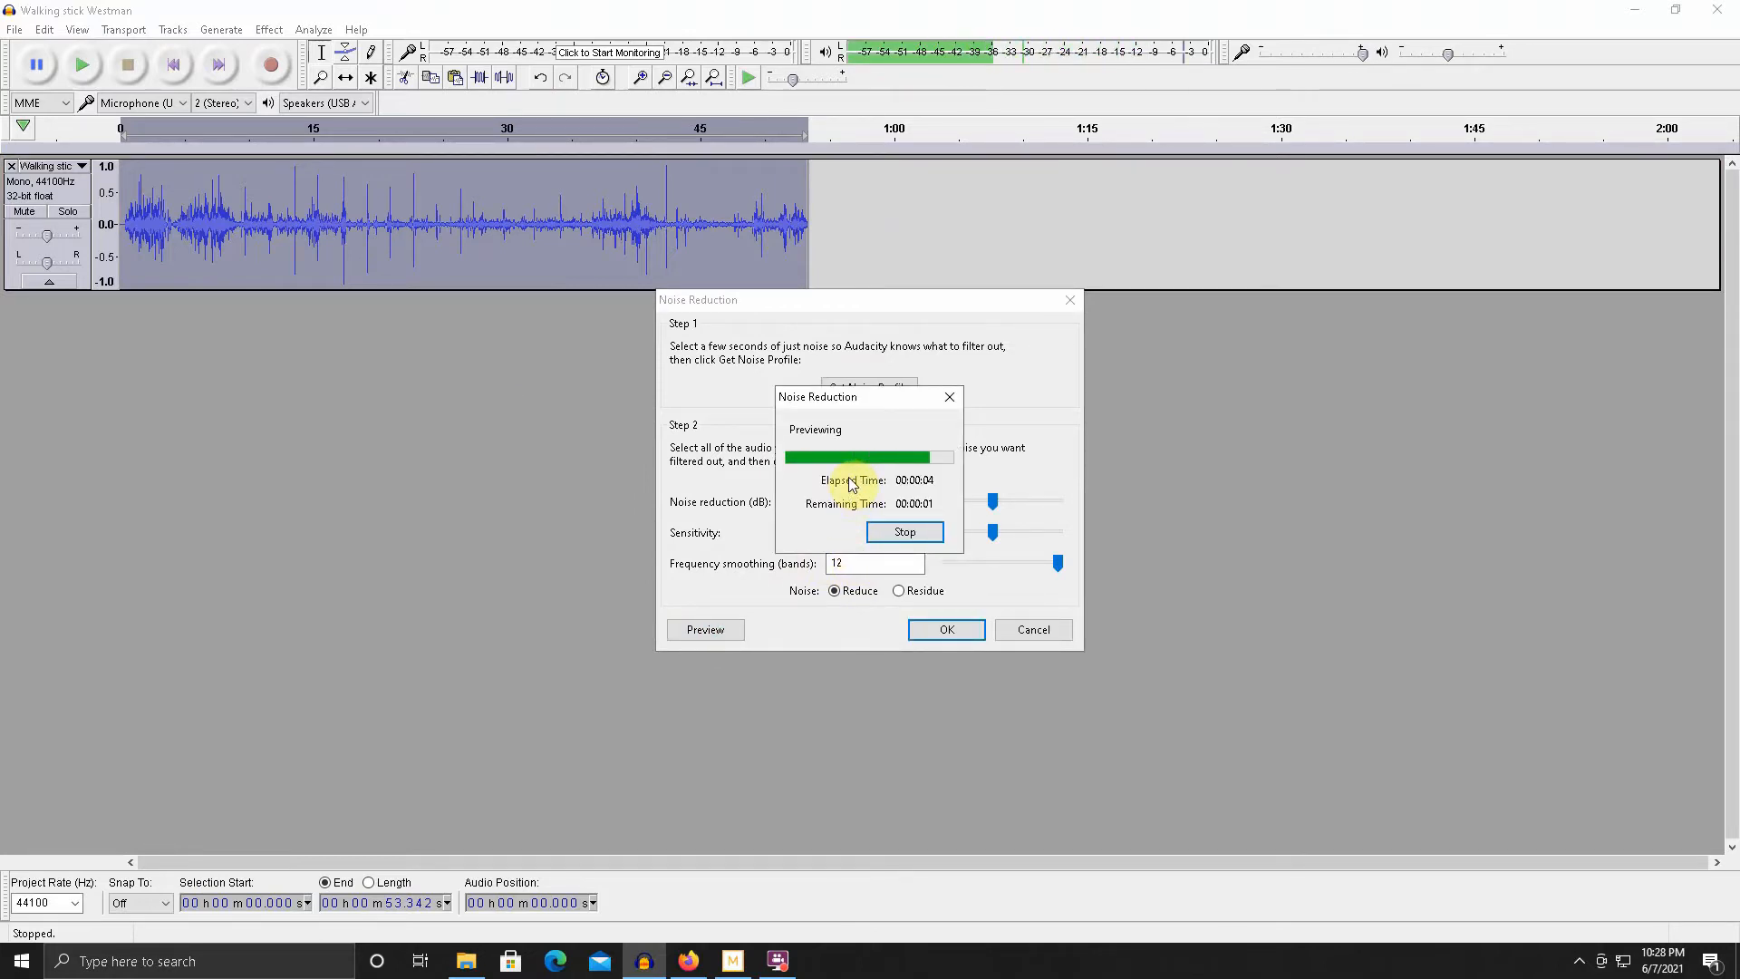
pyautogui.click(731, 628)
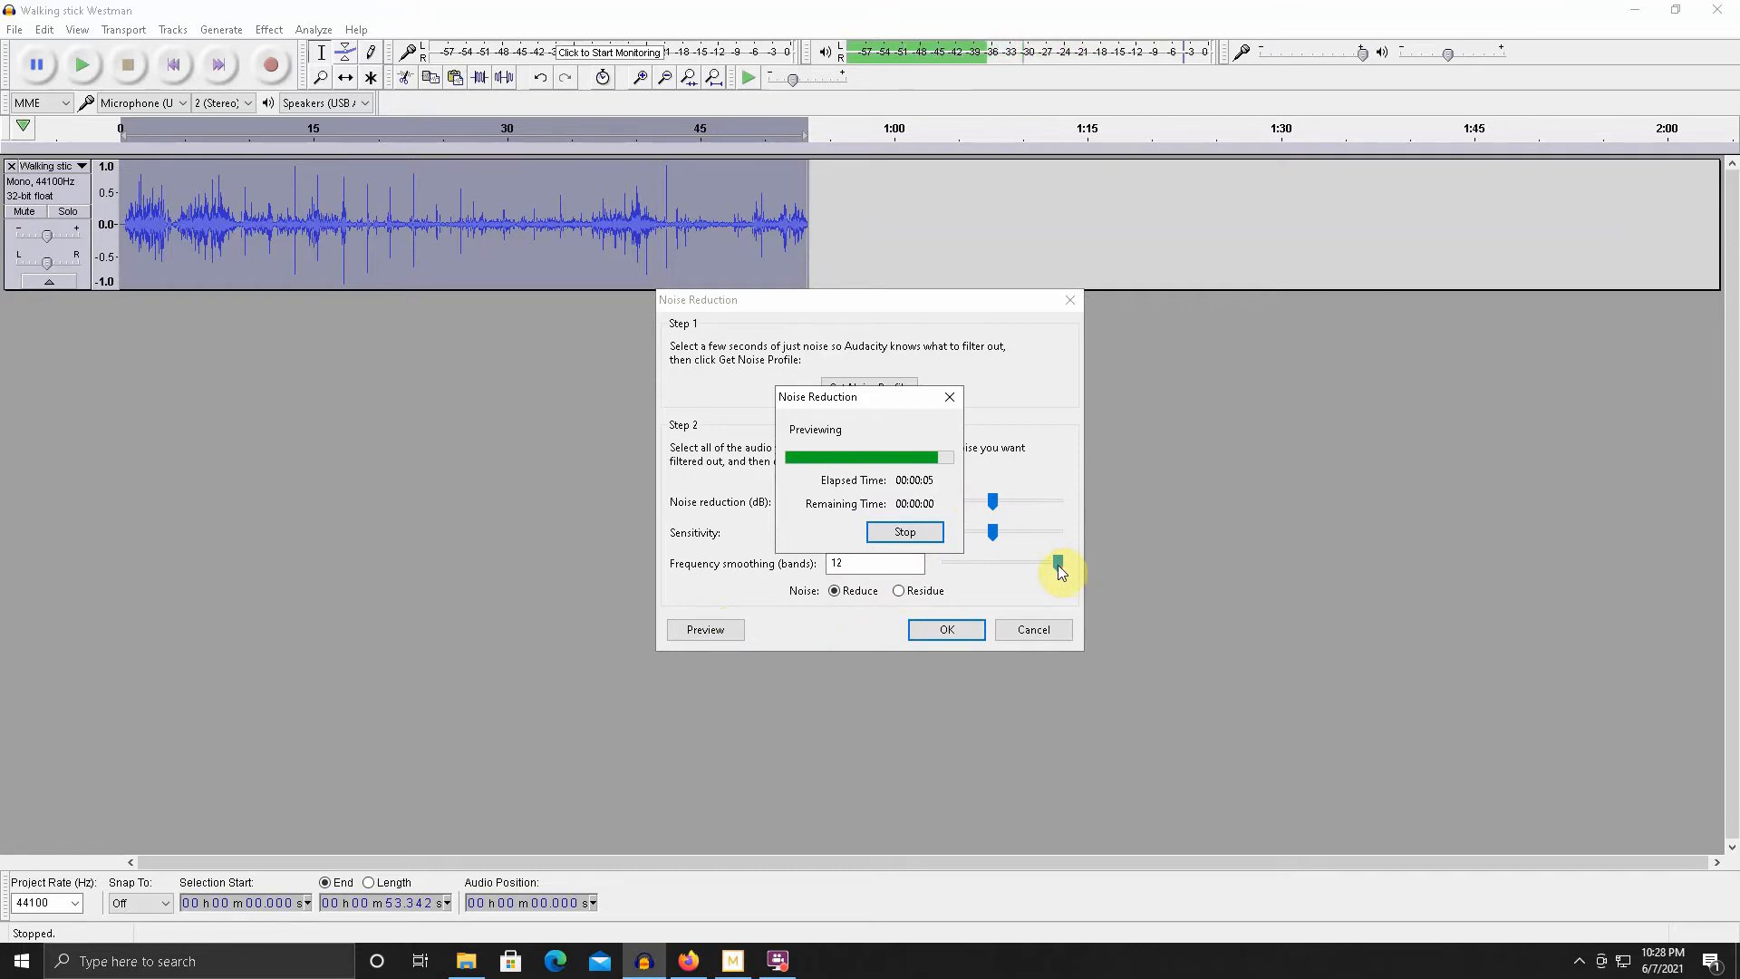
# - Try frequency smoothing at 4 bands, restore it to 12, and preview the noise reduction at each setting
pyautogui.moveTo(1058, 569); pyautogui.dragTo(983, 571)
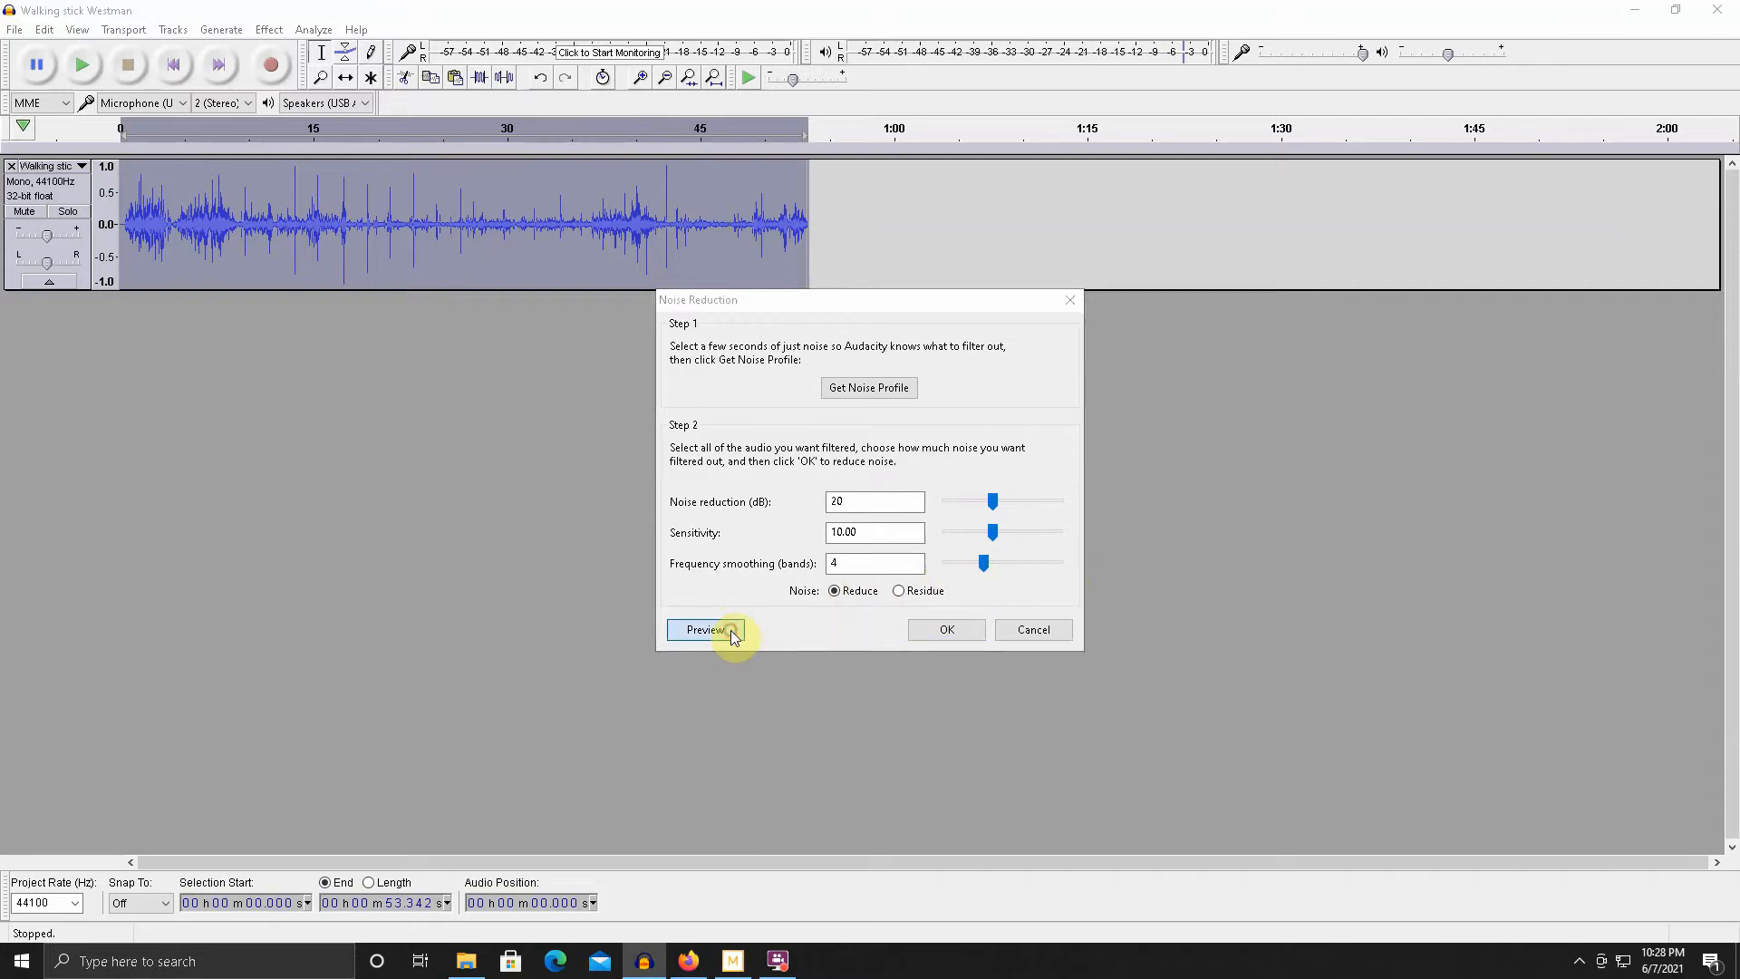
pyautogui.click(705, 629)
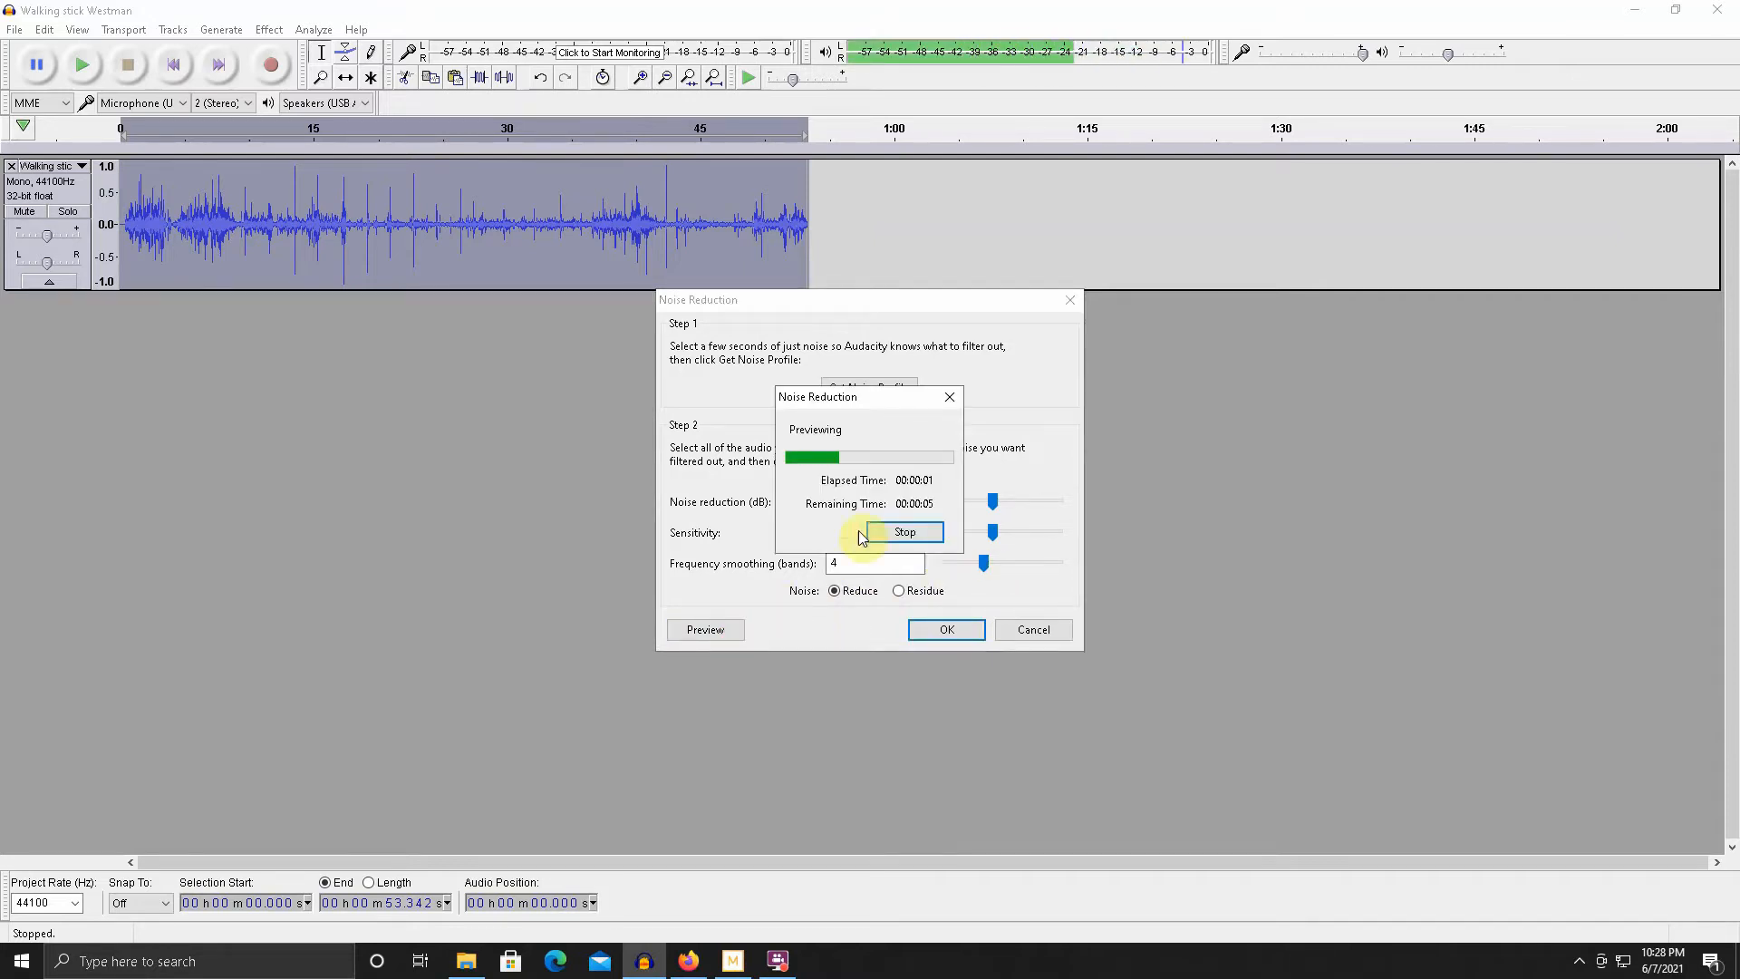
pyautogui.click(951, 398)
pyautogui.moveTo(982, 565); pyautogui.dragTo(1157, 568)
pyautogui.click(725, 631)
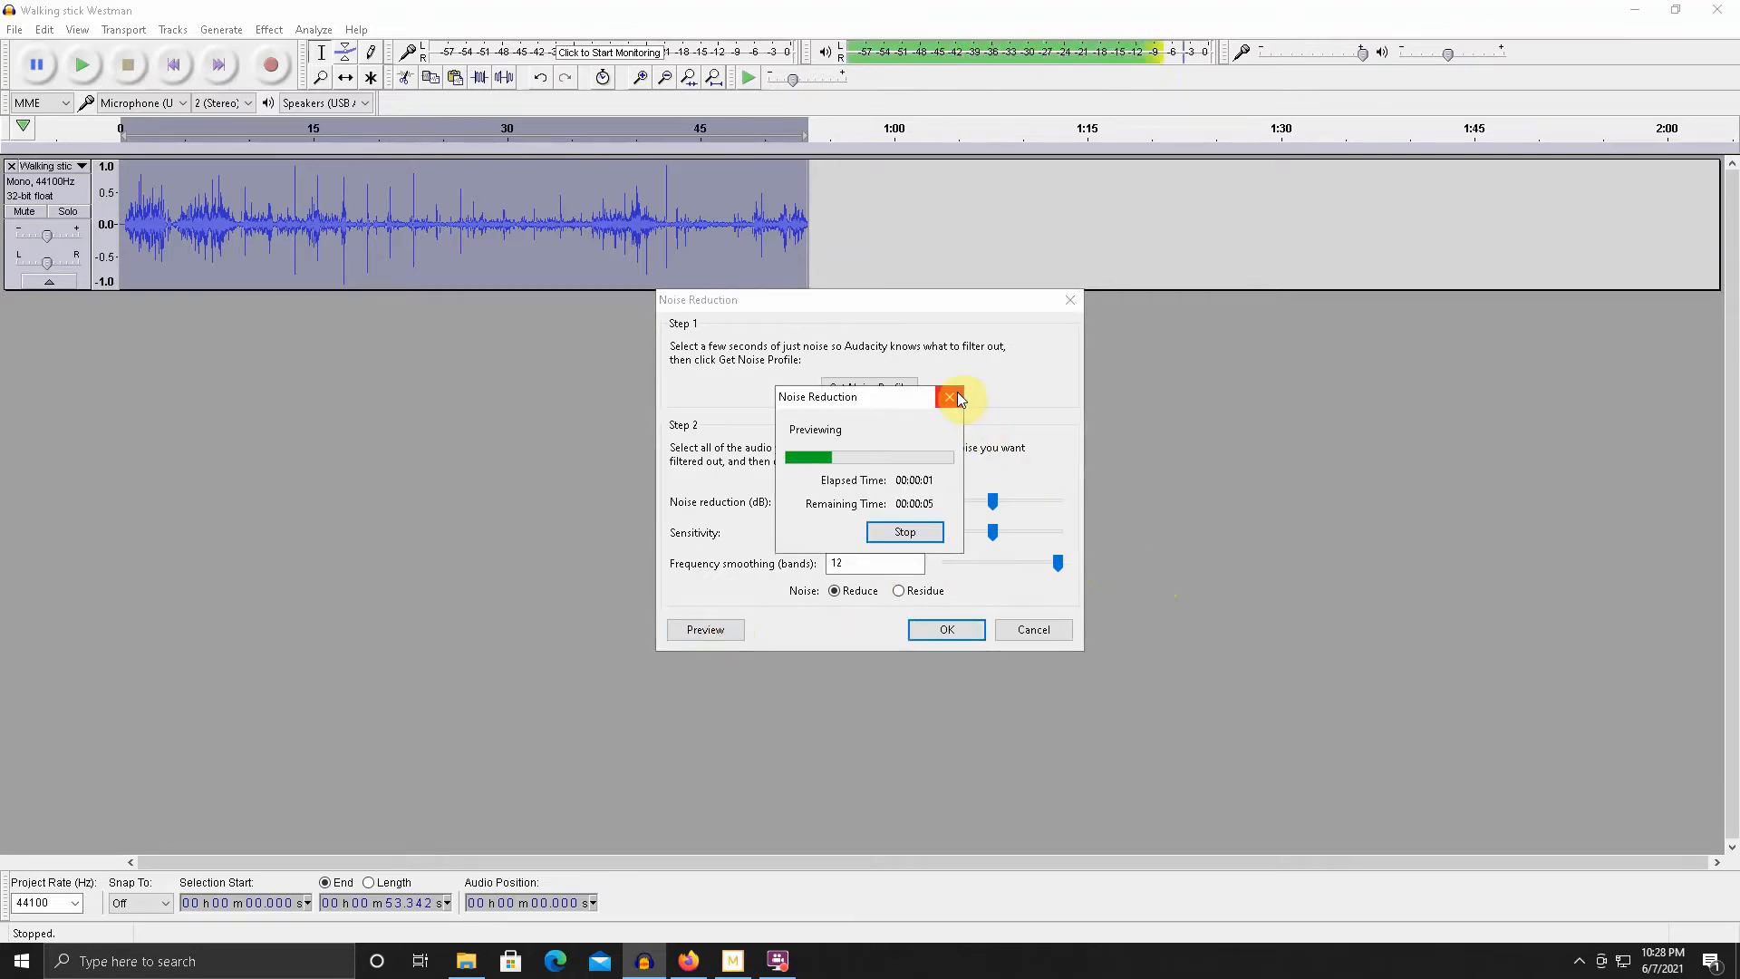
pyautogui.click(954, 398)
# - Try a lower noise reduction sensitivity and a sensitivity of 13.00, previewing the sound at each setting
pyautogui.moveTo(994, 534); pyautogui.dragTo(973, 532)
pyautogui.click(710, 629)
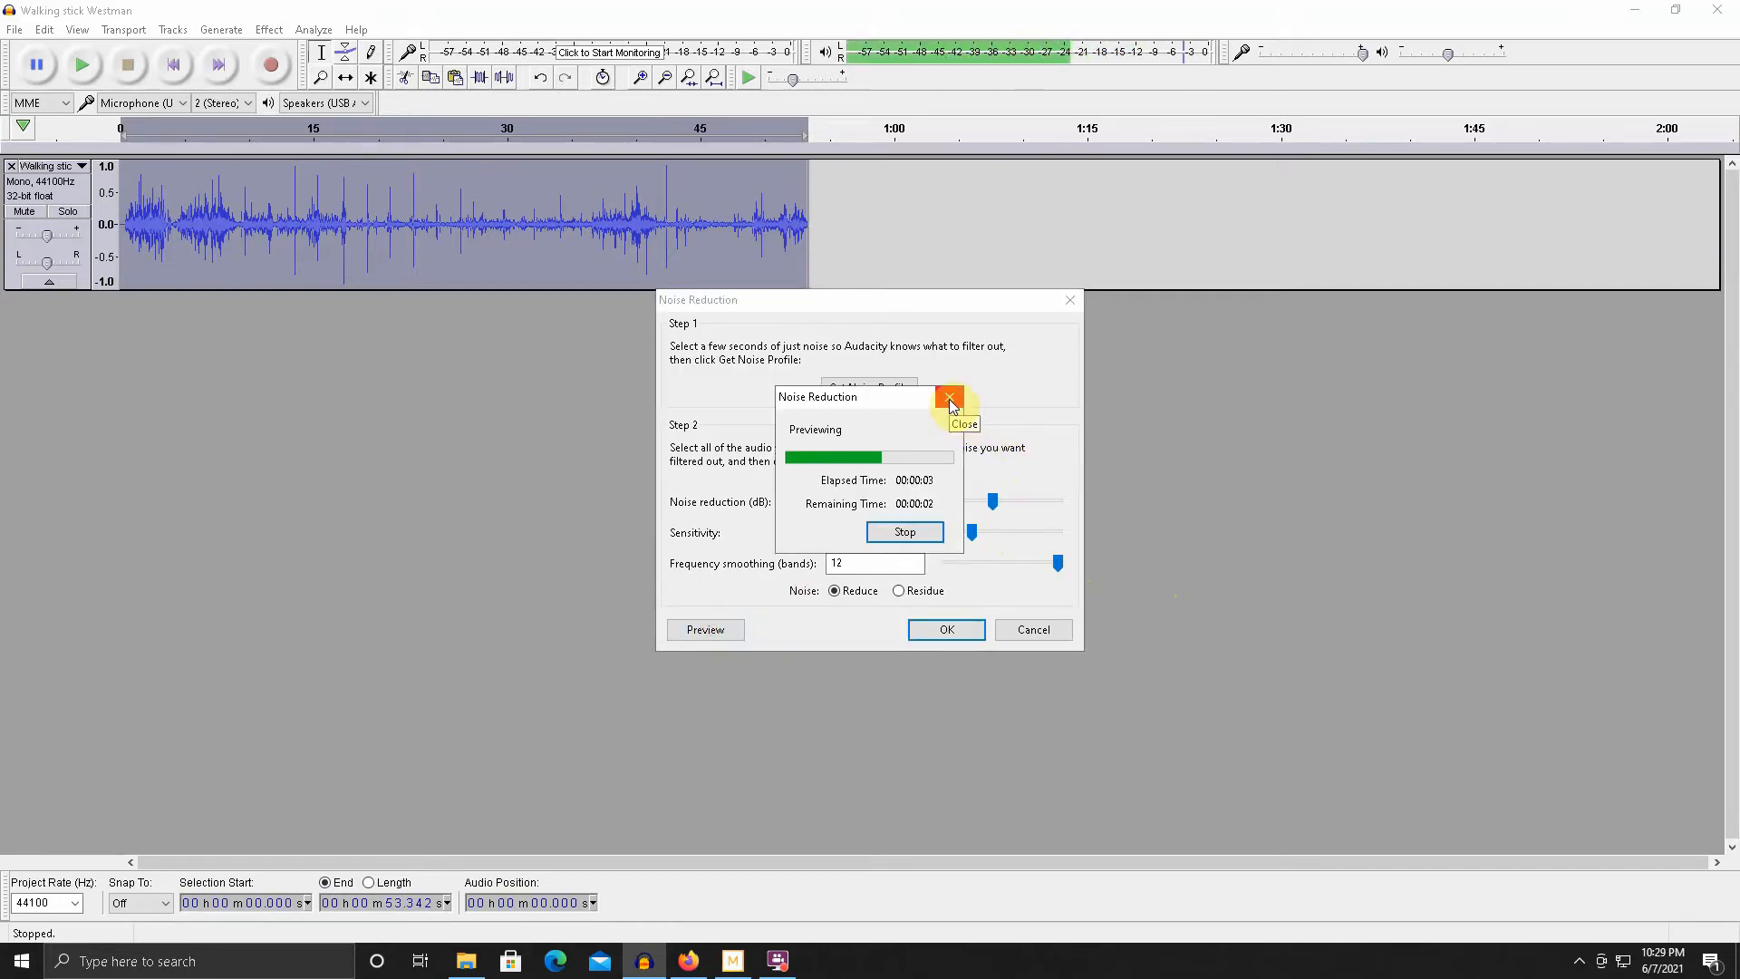
pyautogui.click(949, 399)
pyautogui.click(721, 636)
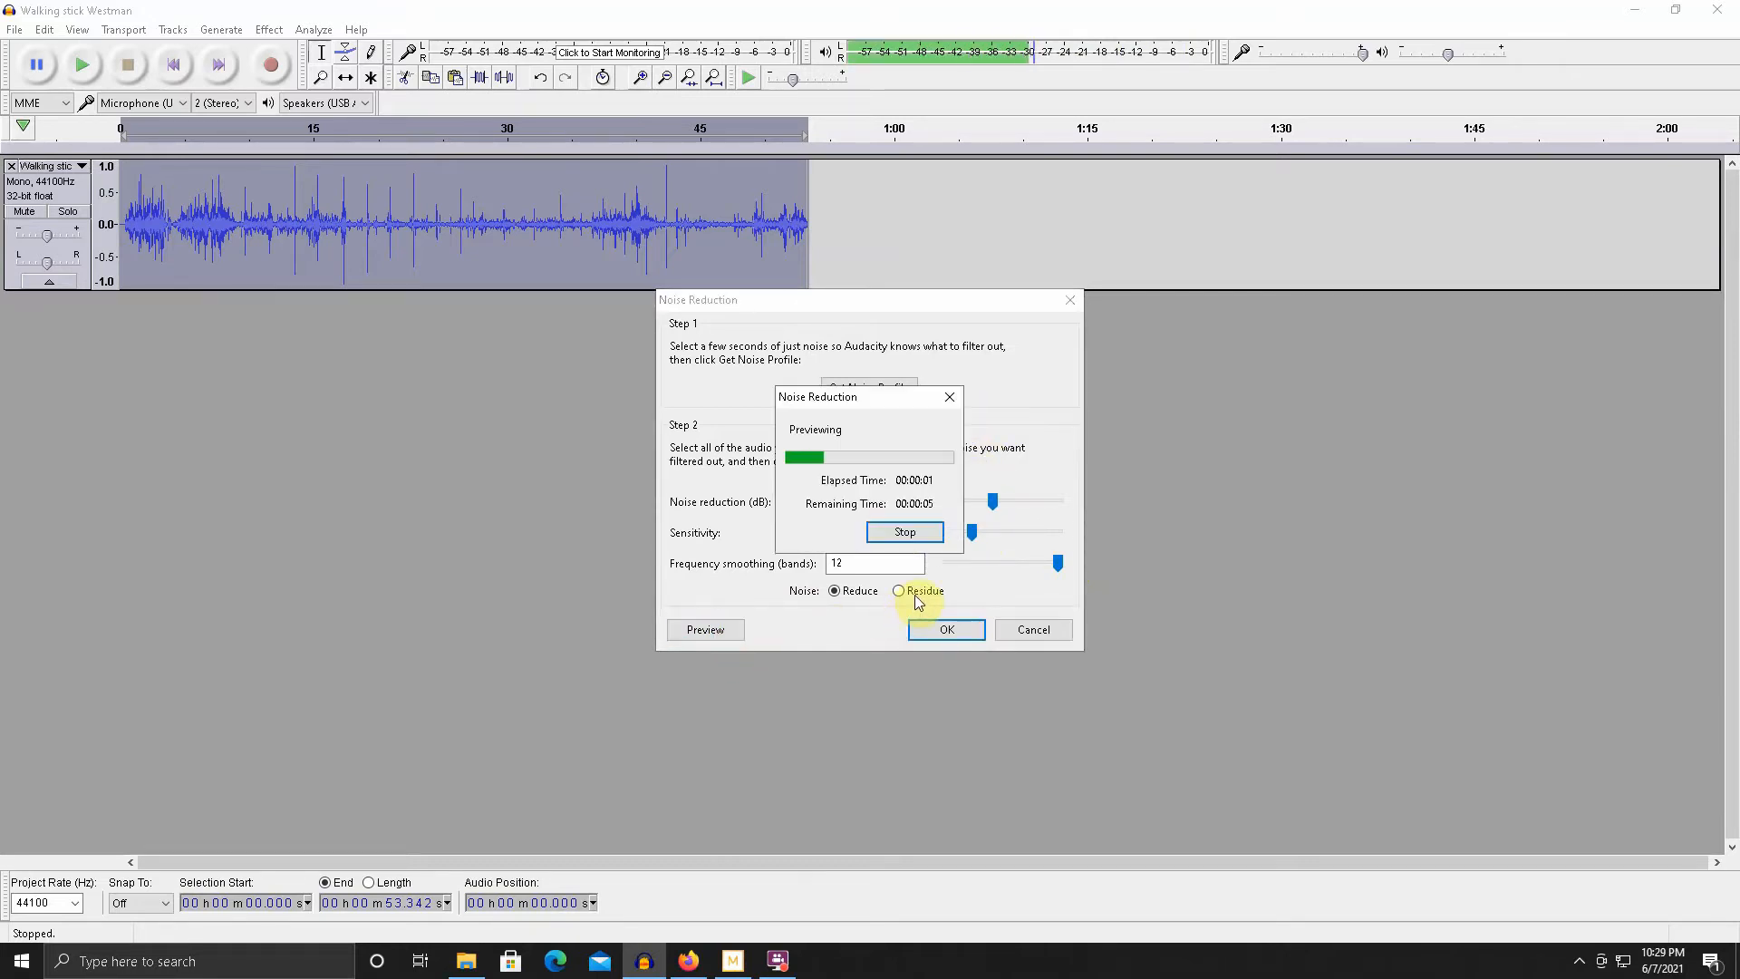
pyautogui.click(948, 399)
pyautogui.moveTo(971, 532); pyautogui.dragTo(1010, 531)
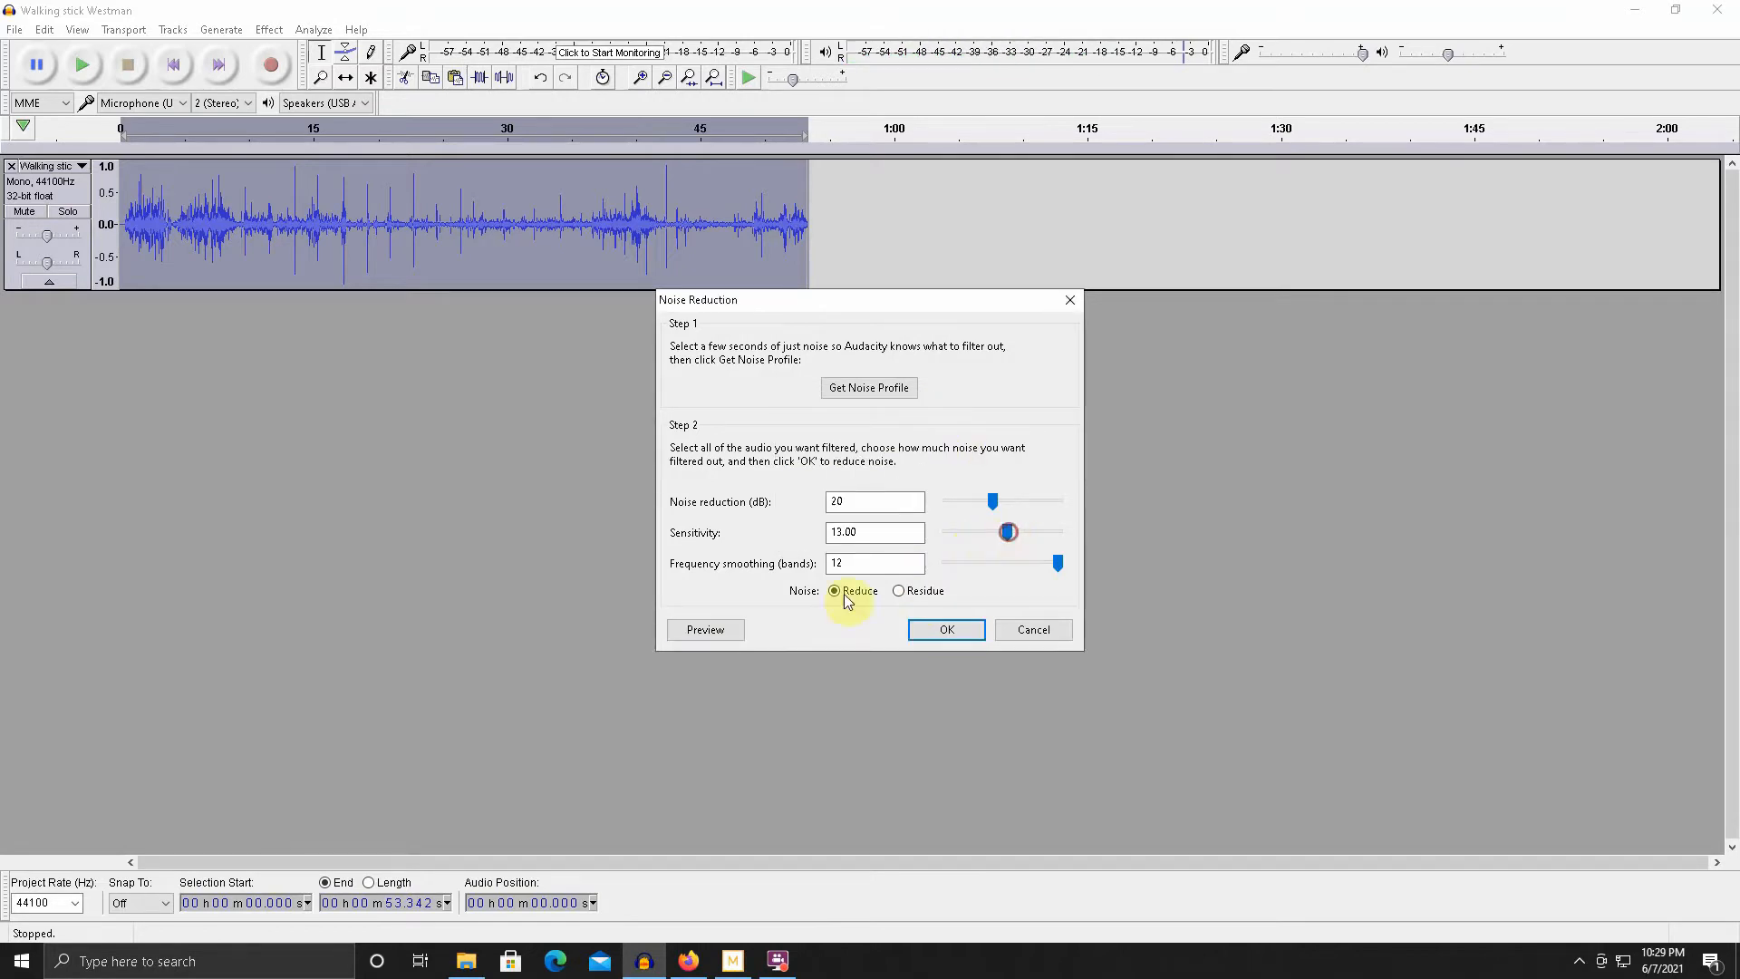
pyautogui.click(742, 633)
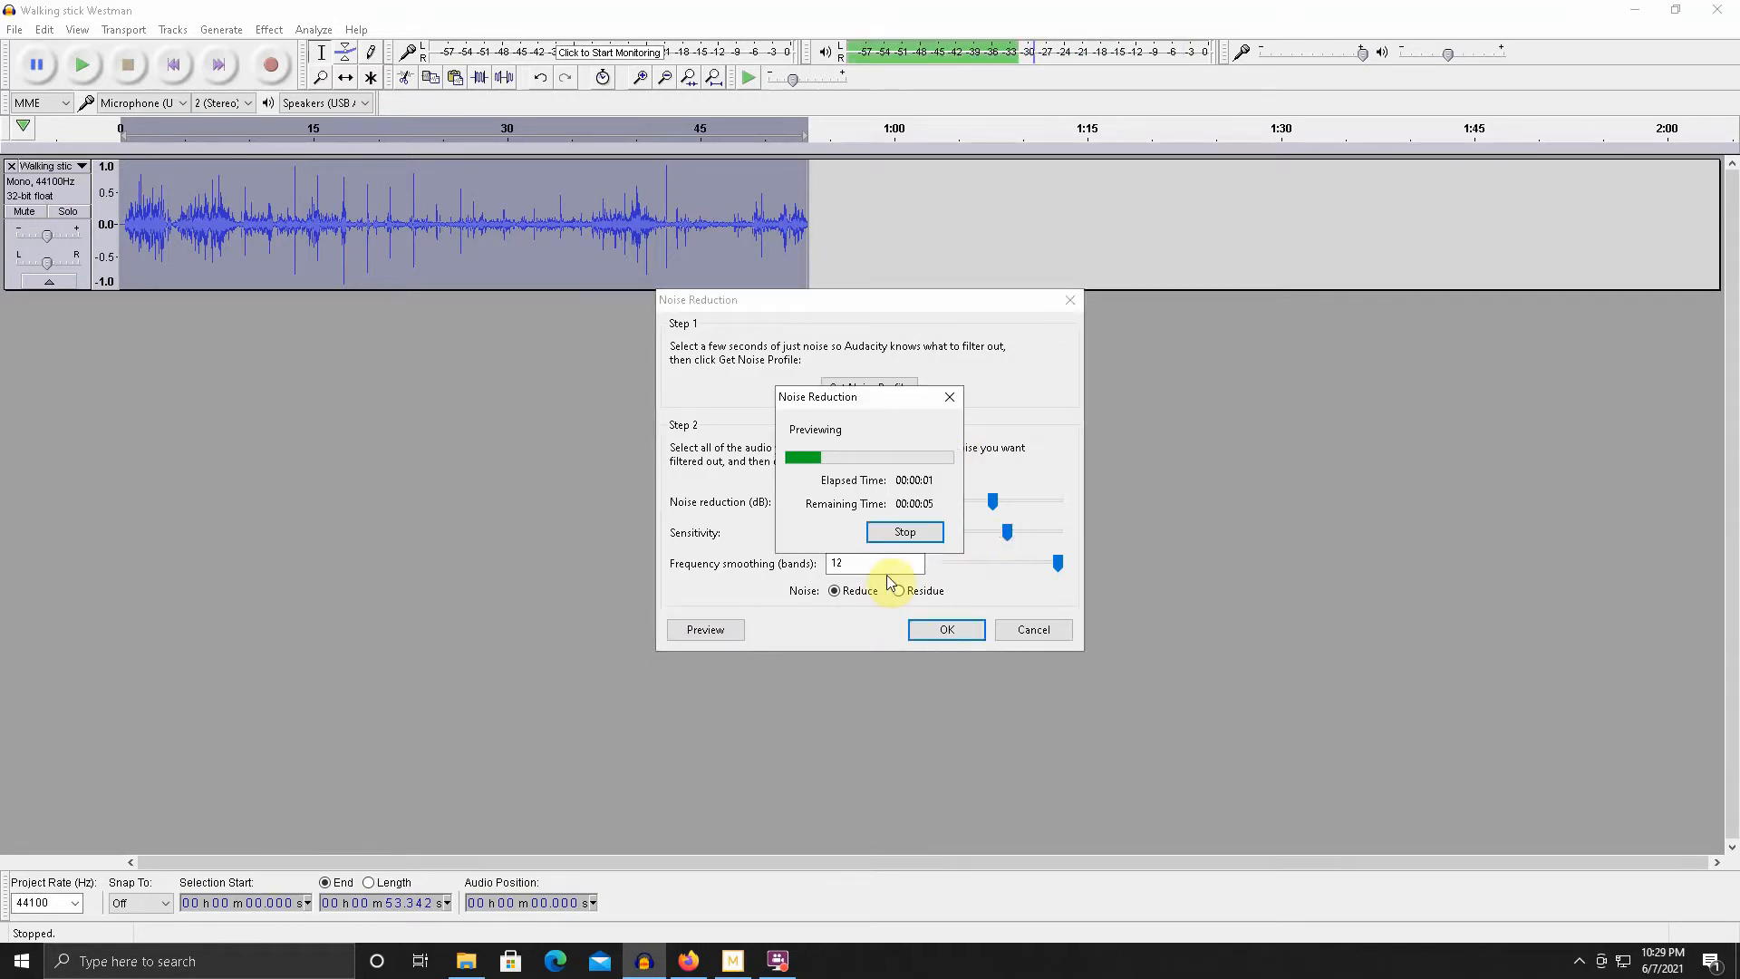
pyautogui.click(948, 390)
# - Raise the noise reduction amount, reduce it back to slightly above 20 dB, and preview the sound at each setting
pyautogui.moveTo(995, 497); pyautogui.dragTo(1006, 499)
pyautogui.click(730, 627)
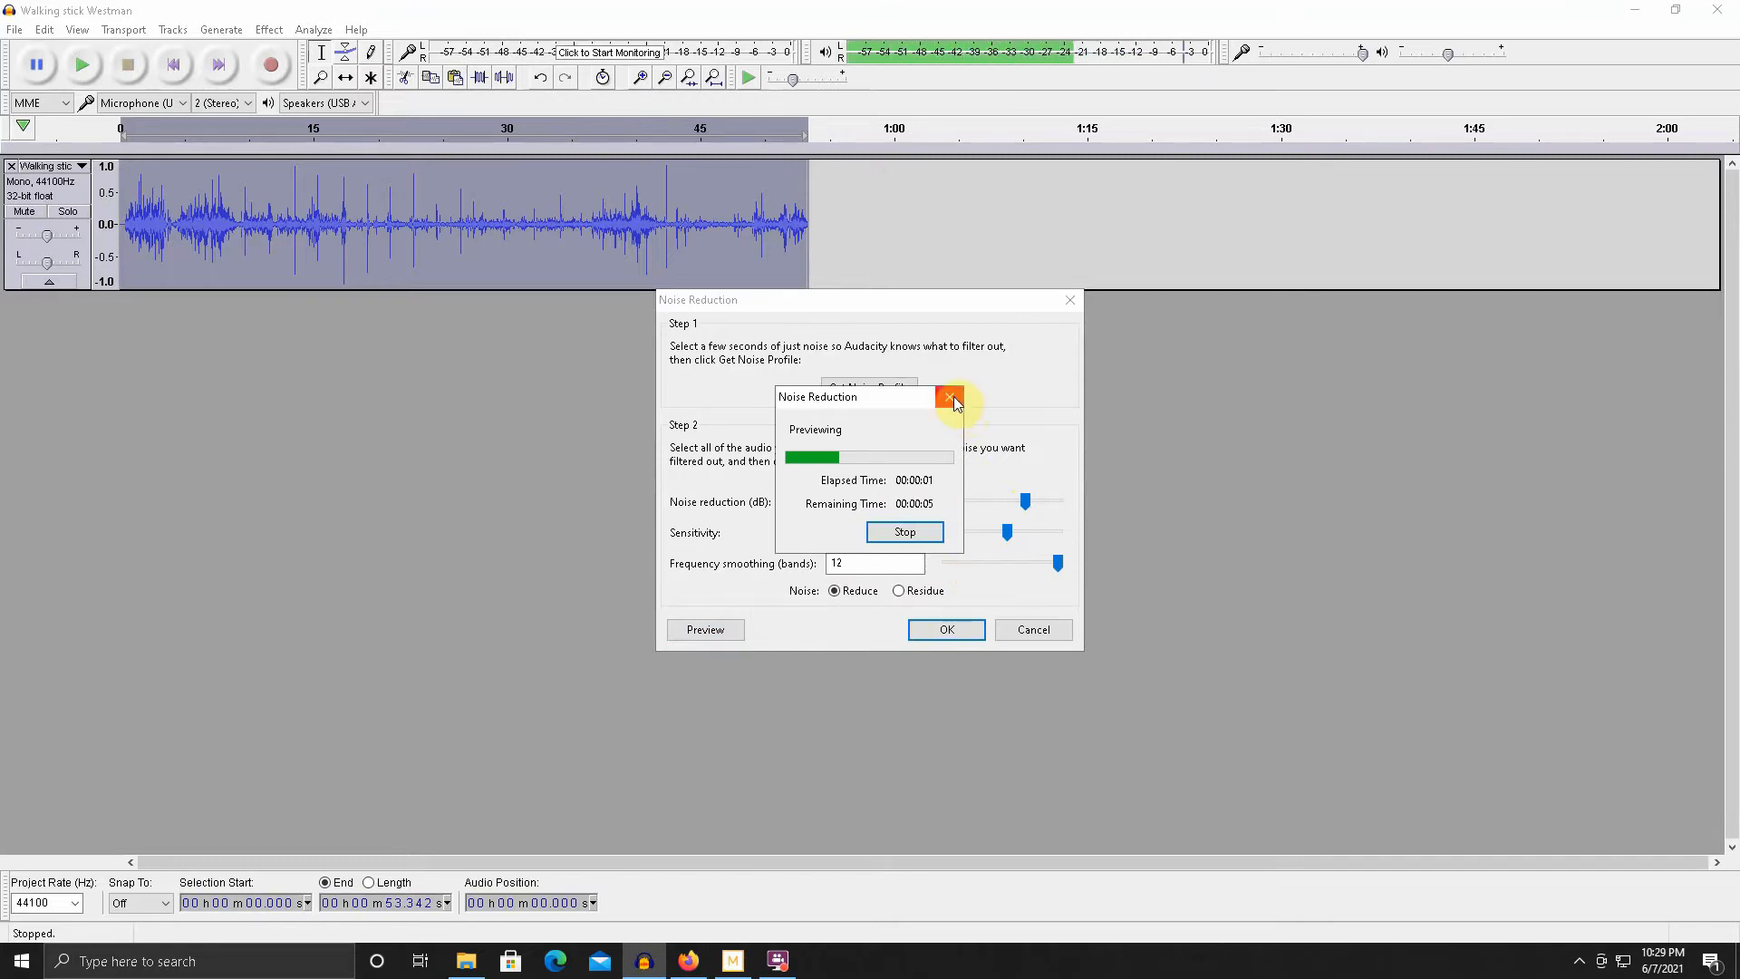
pyautogui.click(949, 396)
pyautogui.moveTo(1023, 500); pyautogui.dragTo(1009, 499)
pyautogui.click(708, 629)
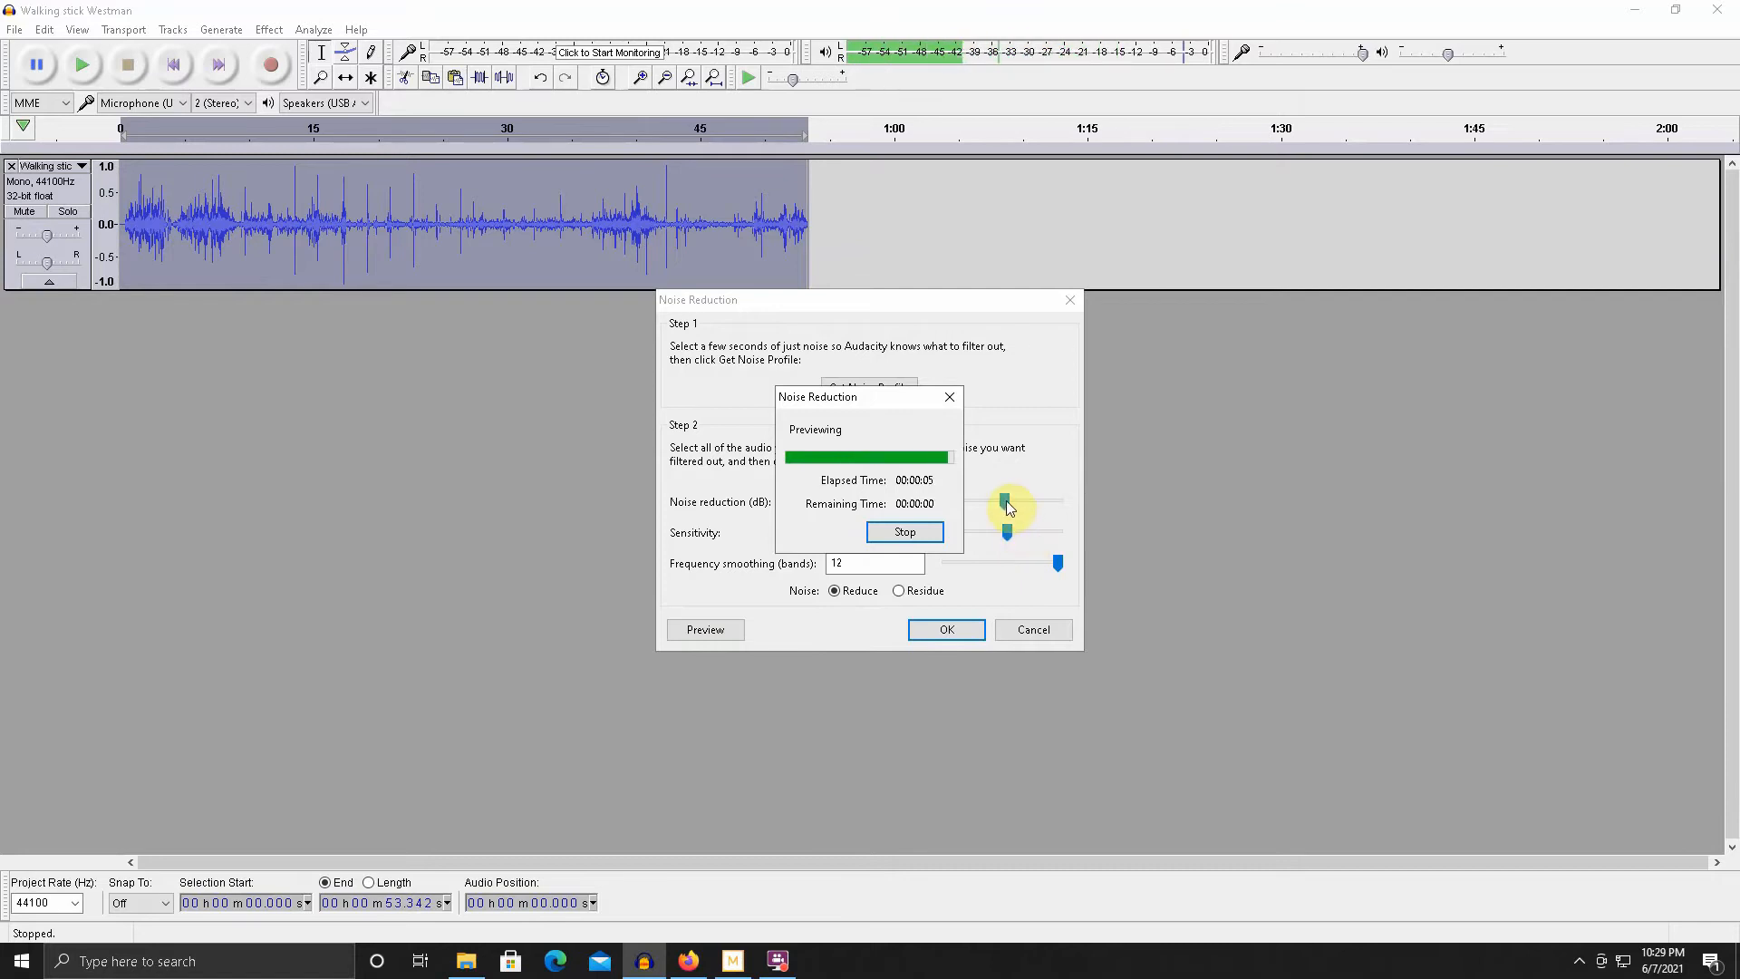
pyautogui.click(705, 626)
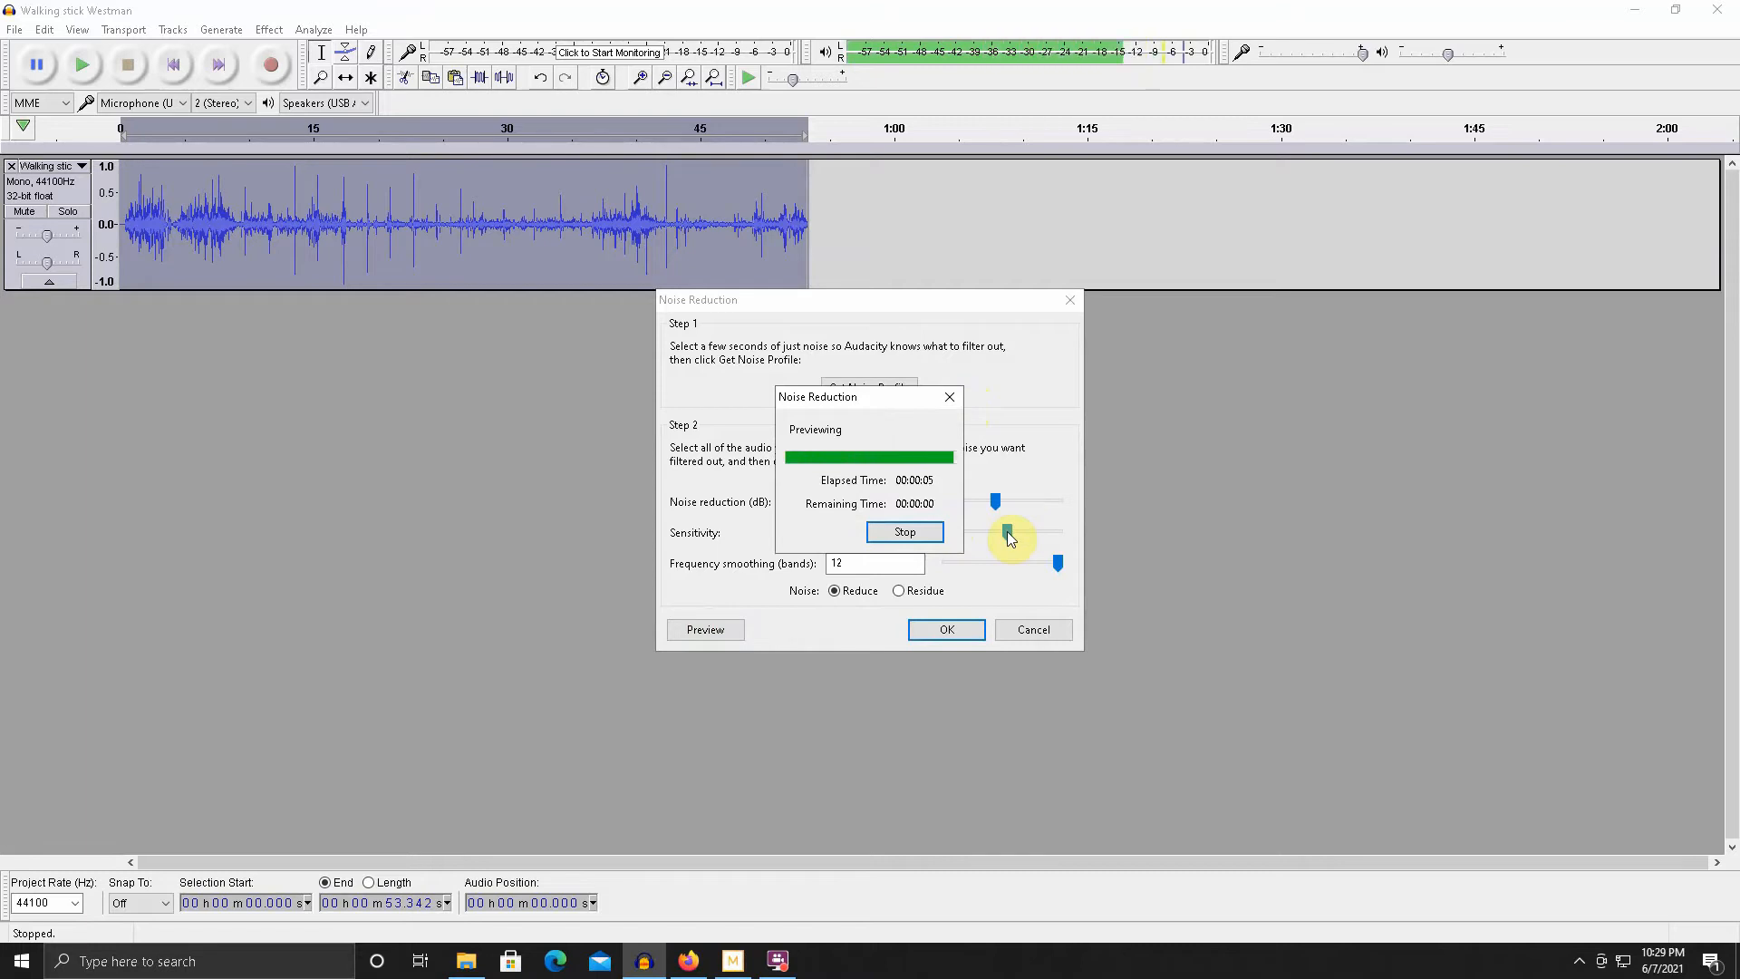
# - Lower the sensitivity slightly, preview the sound, and apply the noise reduction to the whole recording
pyautogui.moveTo(1007, 531); pyautogui.dragTo(1001, 532)
pyautogui.click(735, 628)
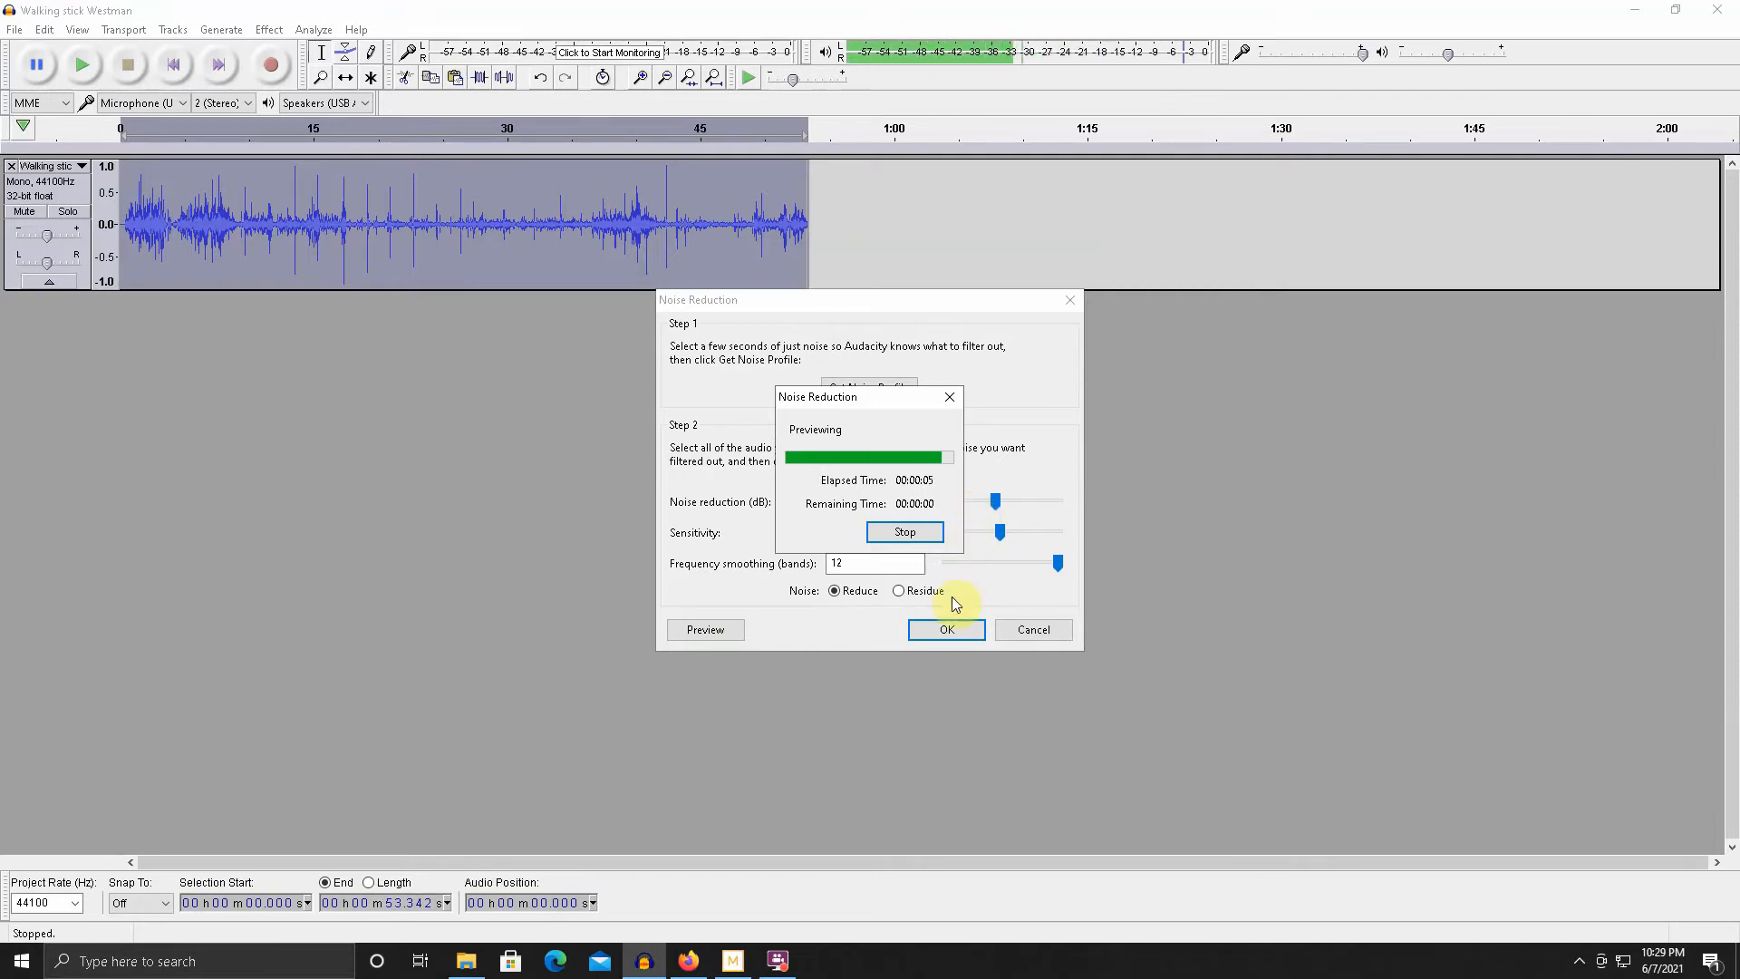
pyautogui.click(946, 622)
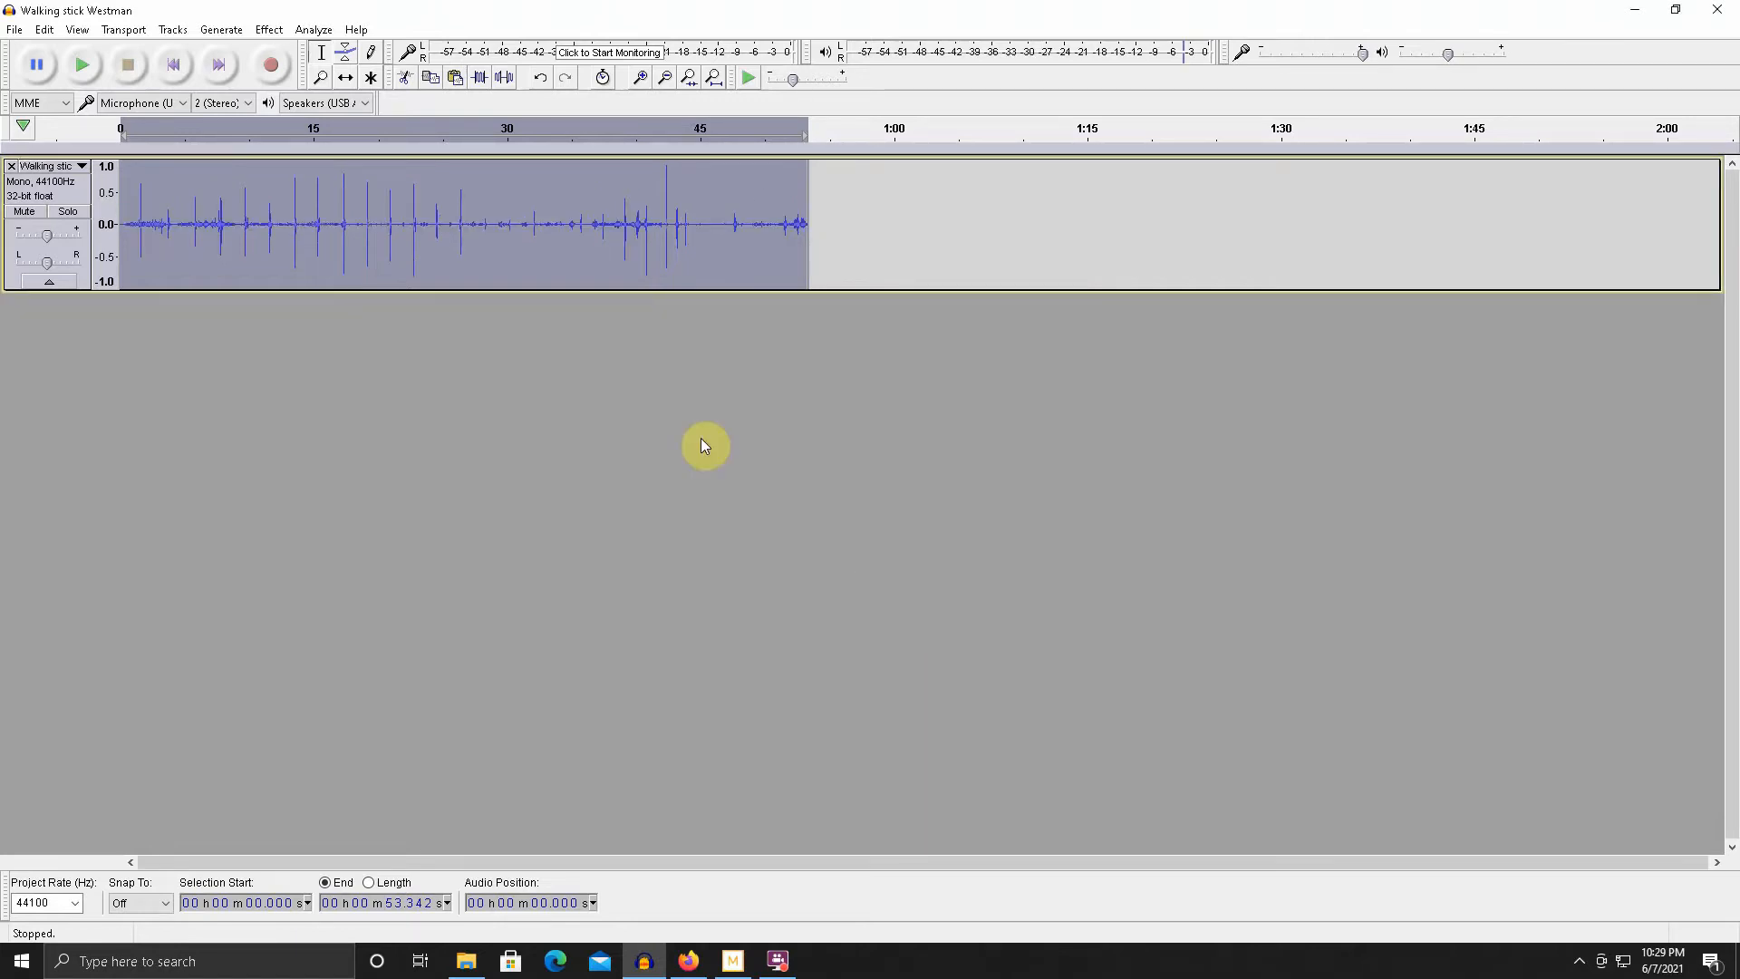
# - Save the noise-reduced recording as a new Audacity project named Walking stick Westman_edit in the Converted folder
pyautogui.click(14, 29)
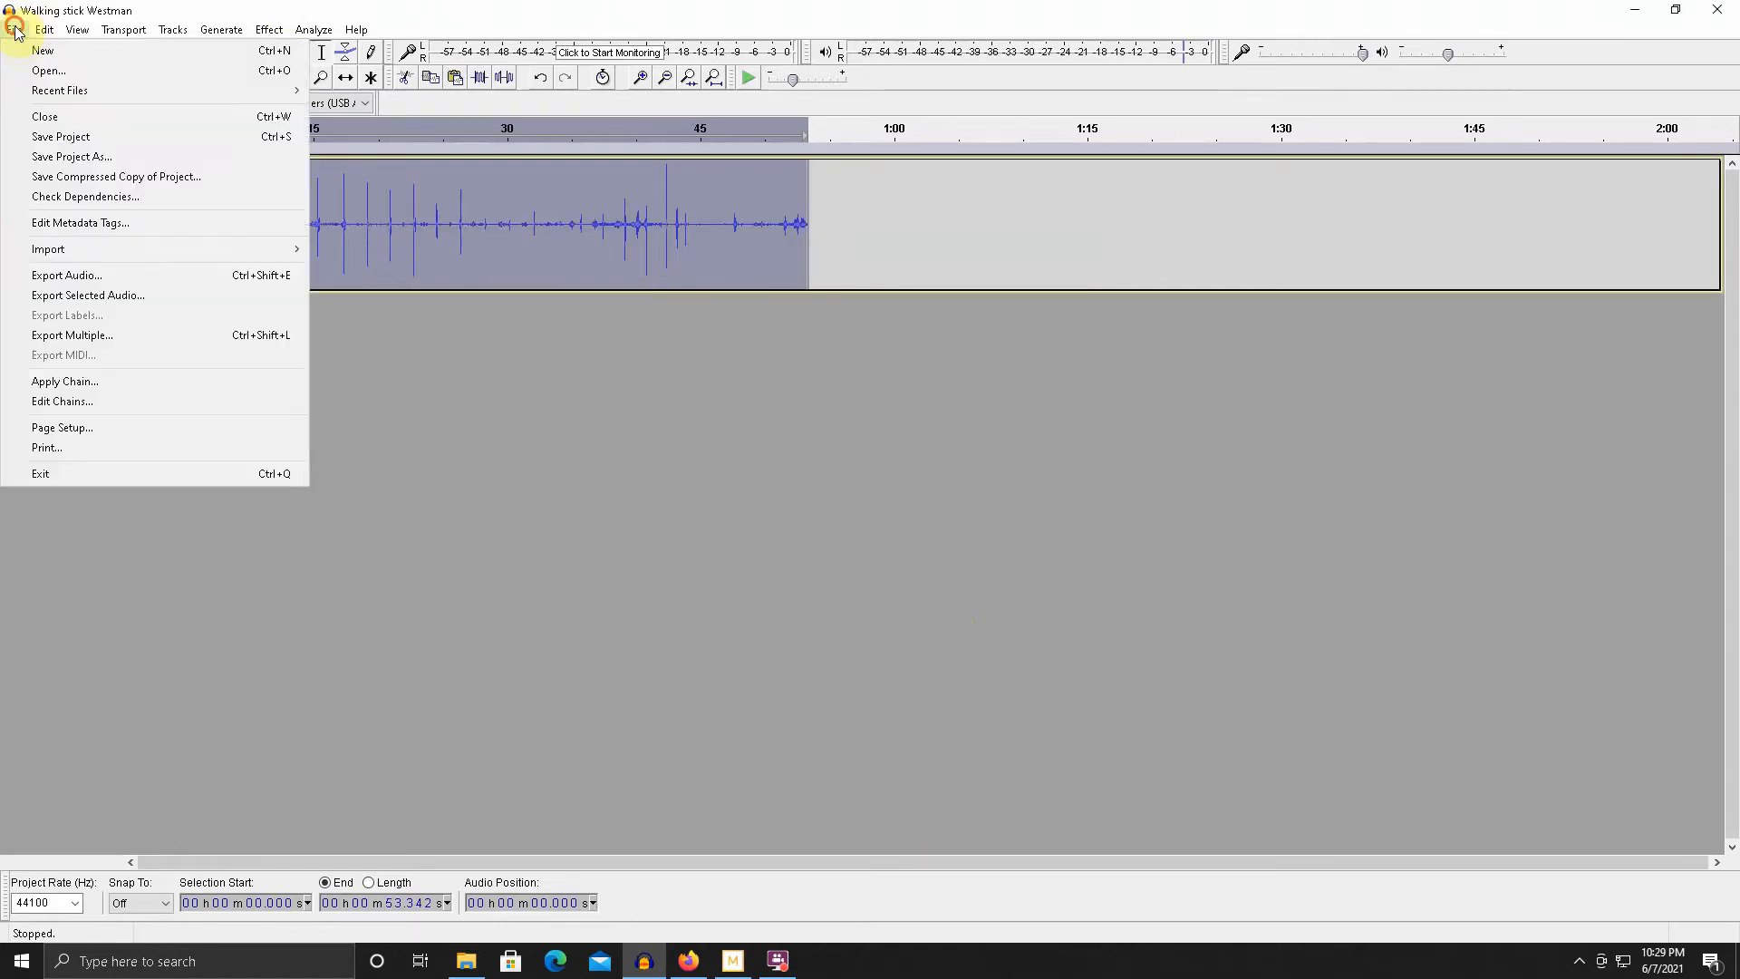
pyautogui.click(119, 155)
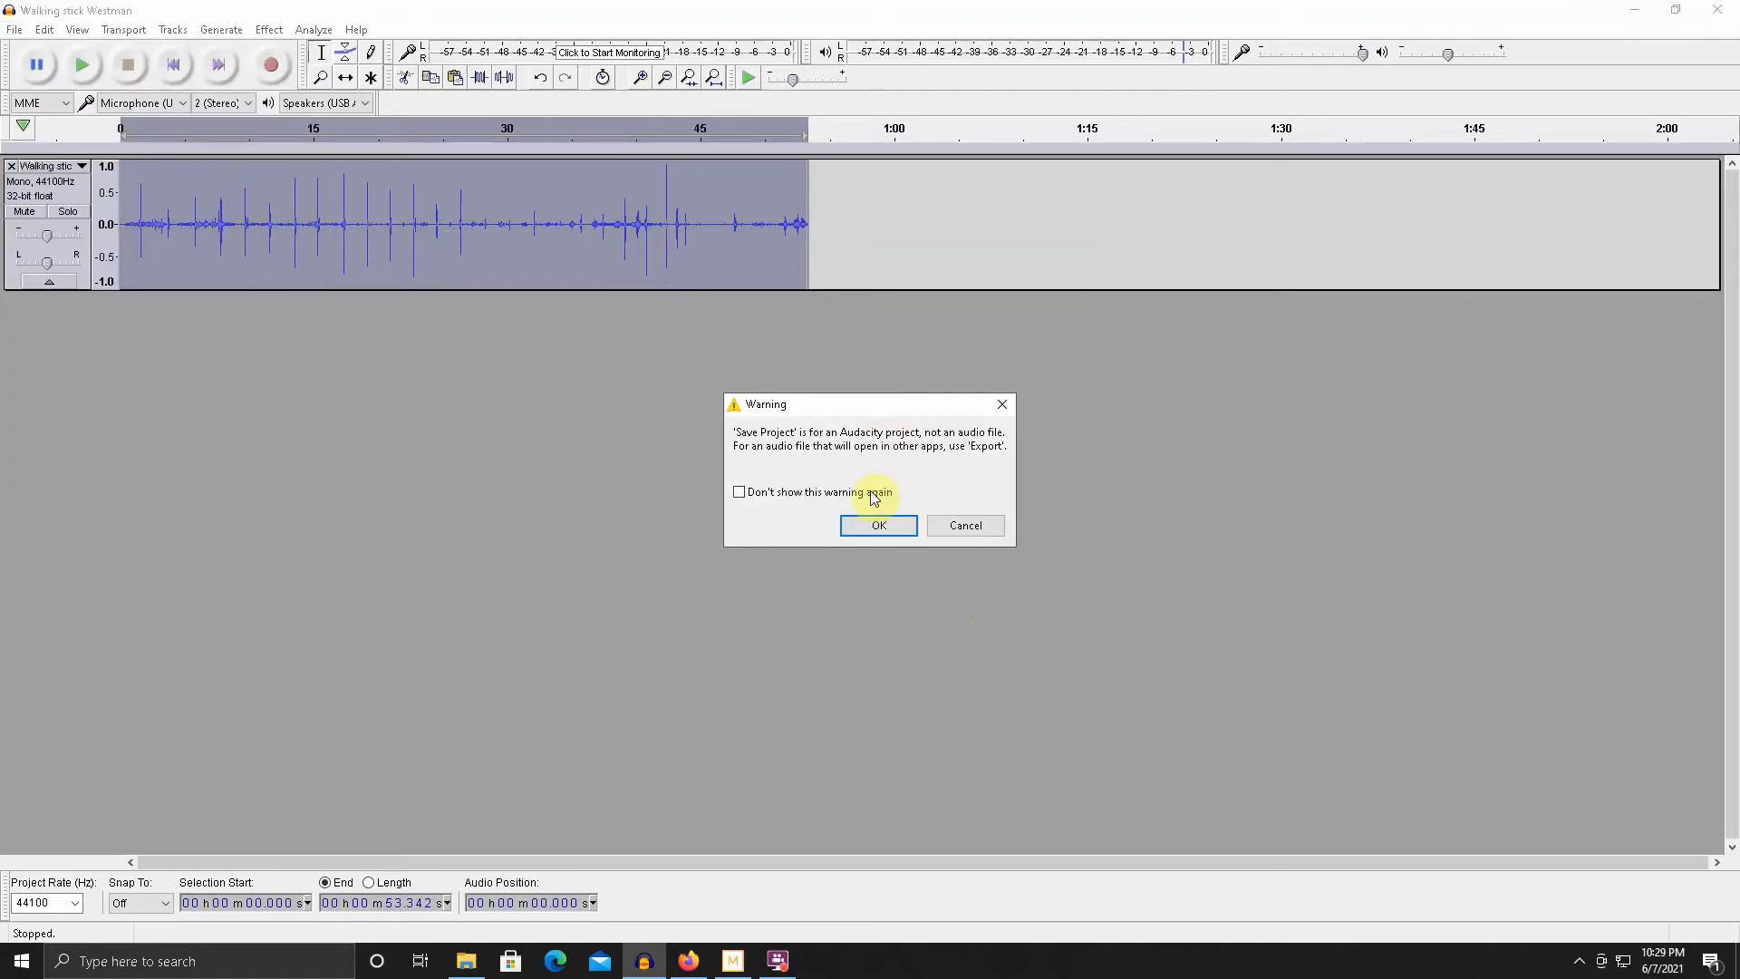
pyautogui.click(874, 525)
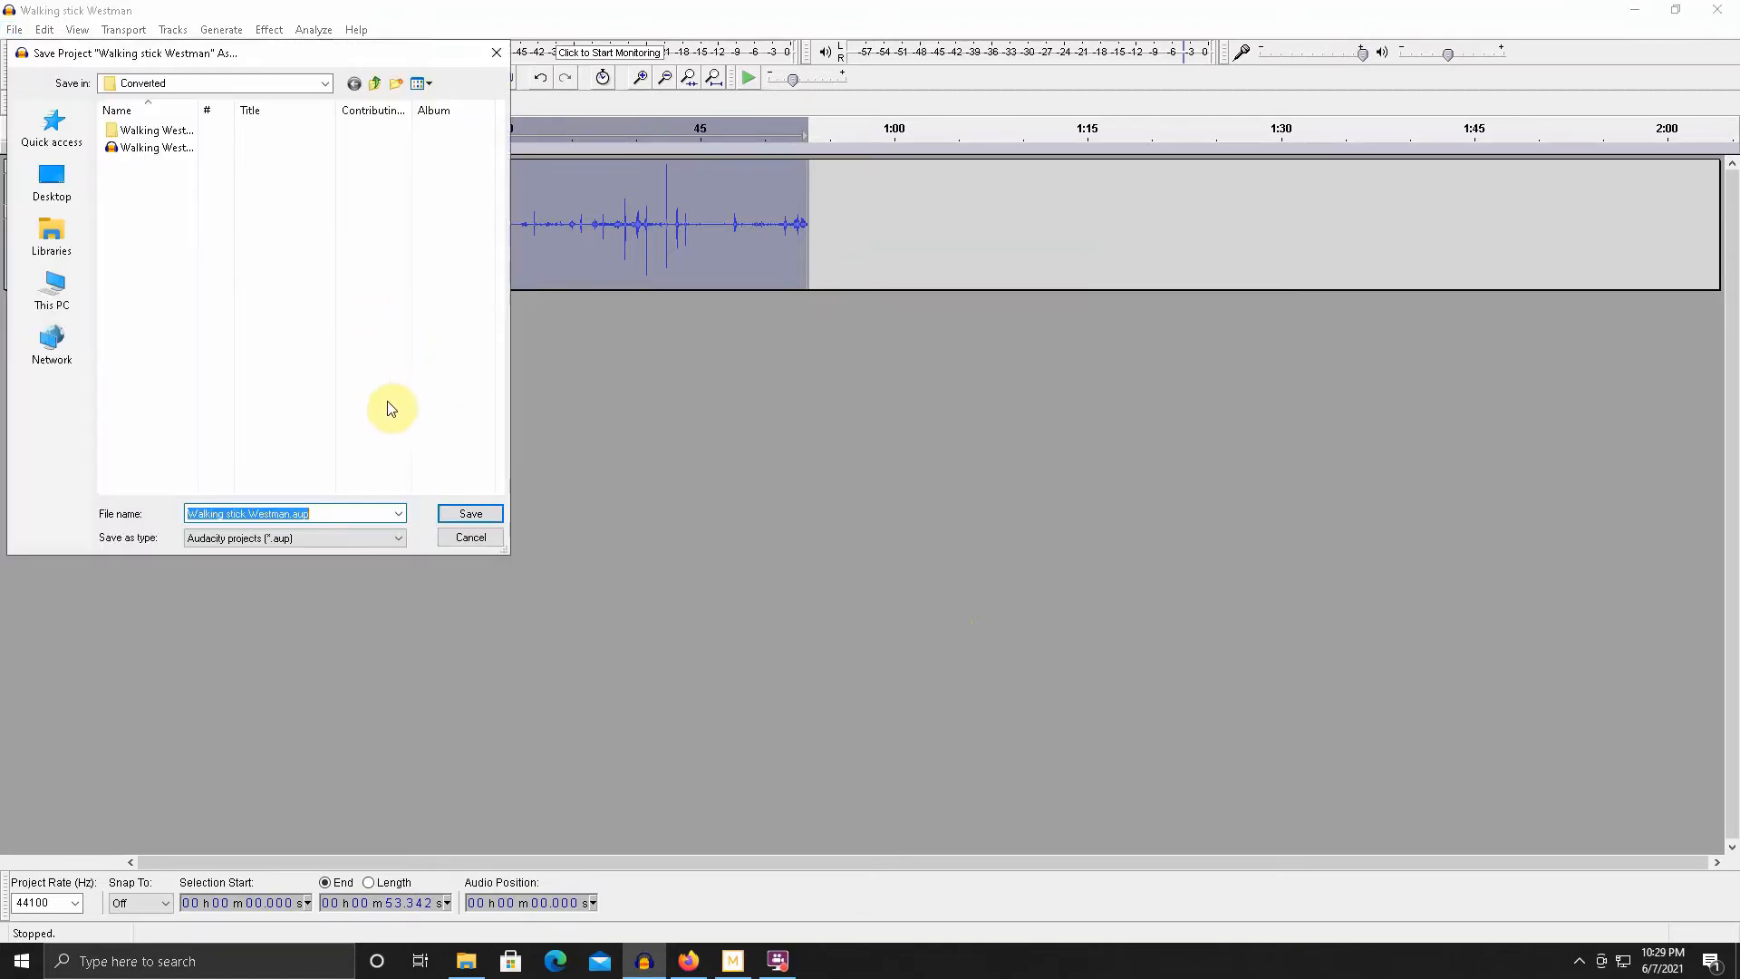
pyautogui.click(290, 513)
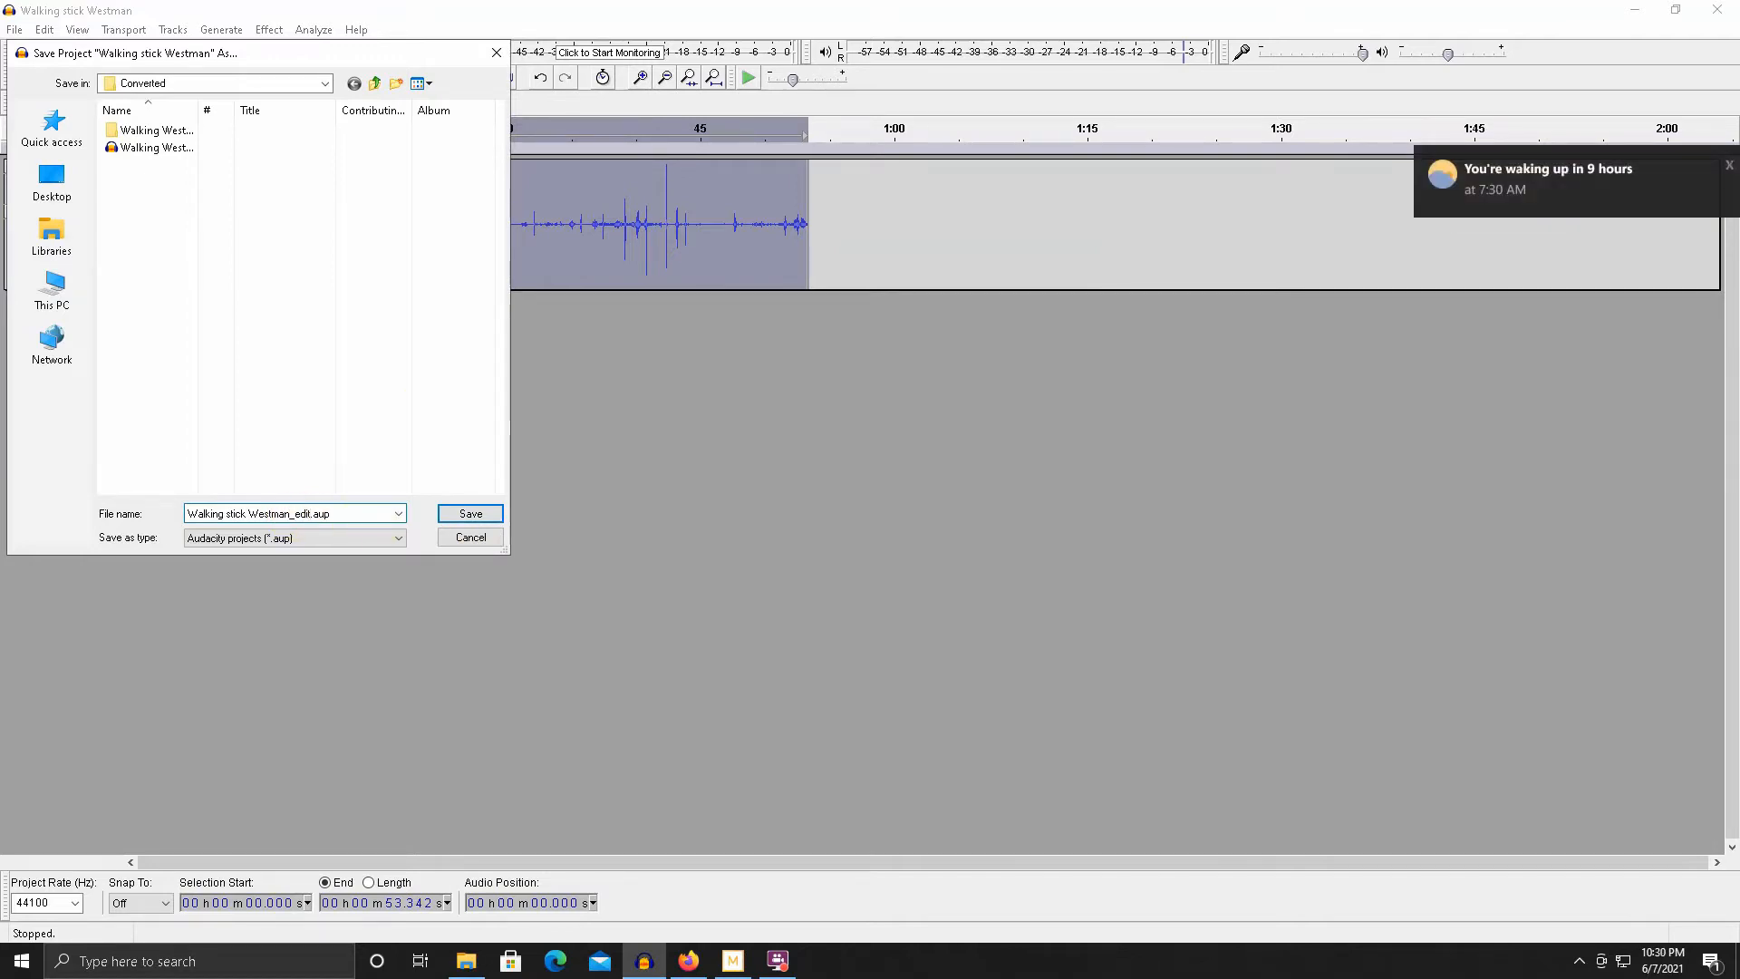
pyautogui.click(475, 521)
pyautogui.click(15, 29)
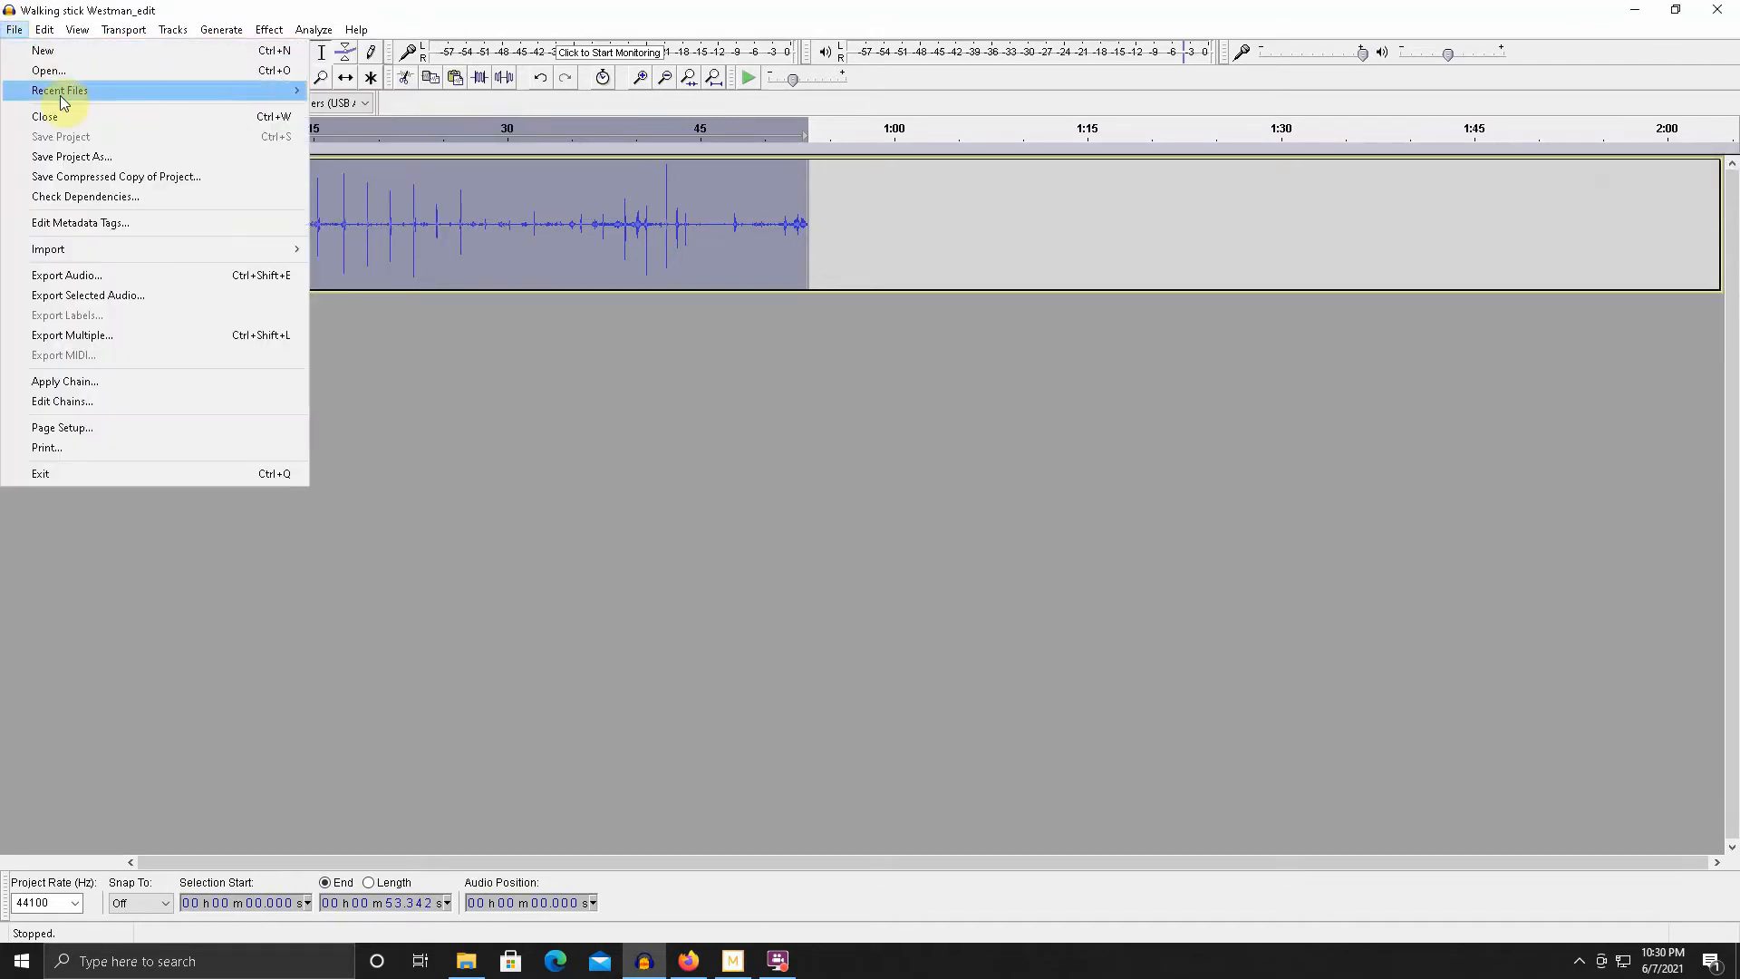
pyautogui.moveTo(139, 249)
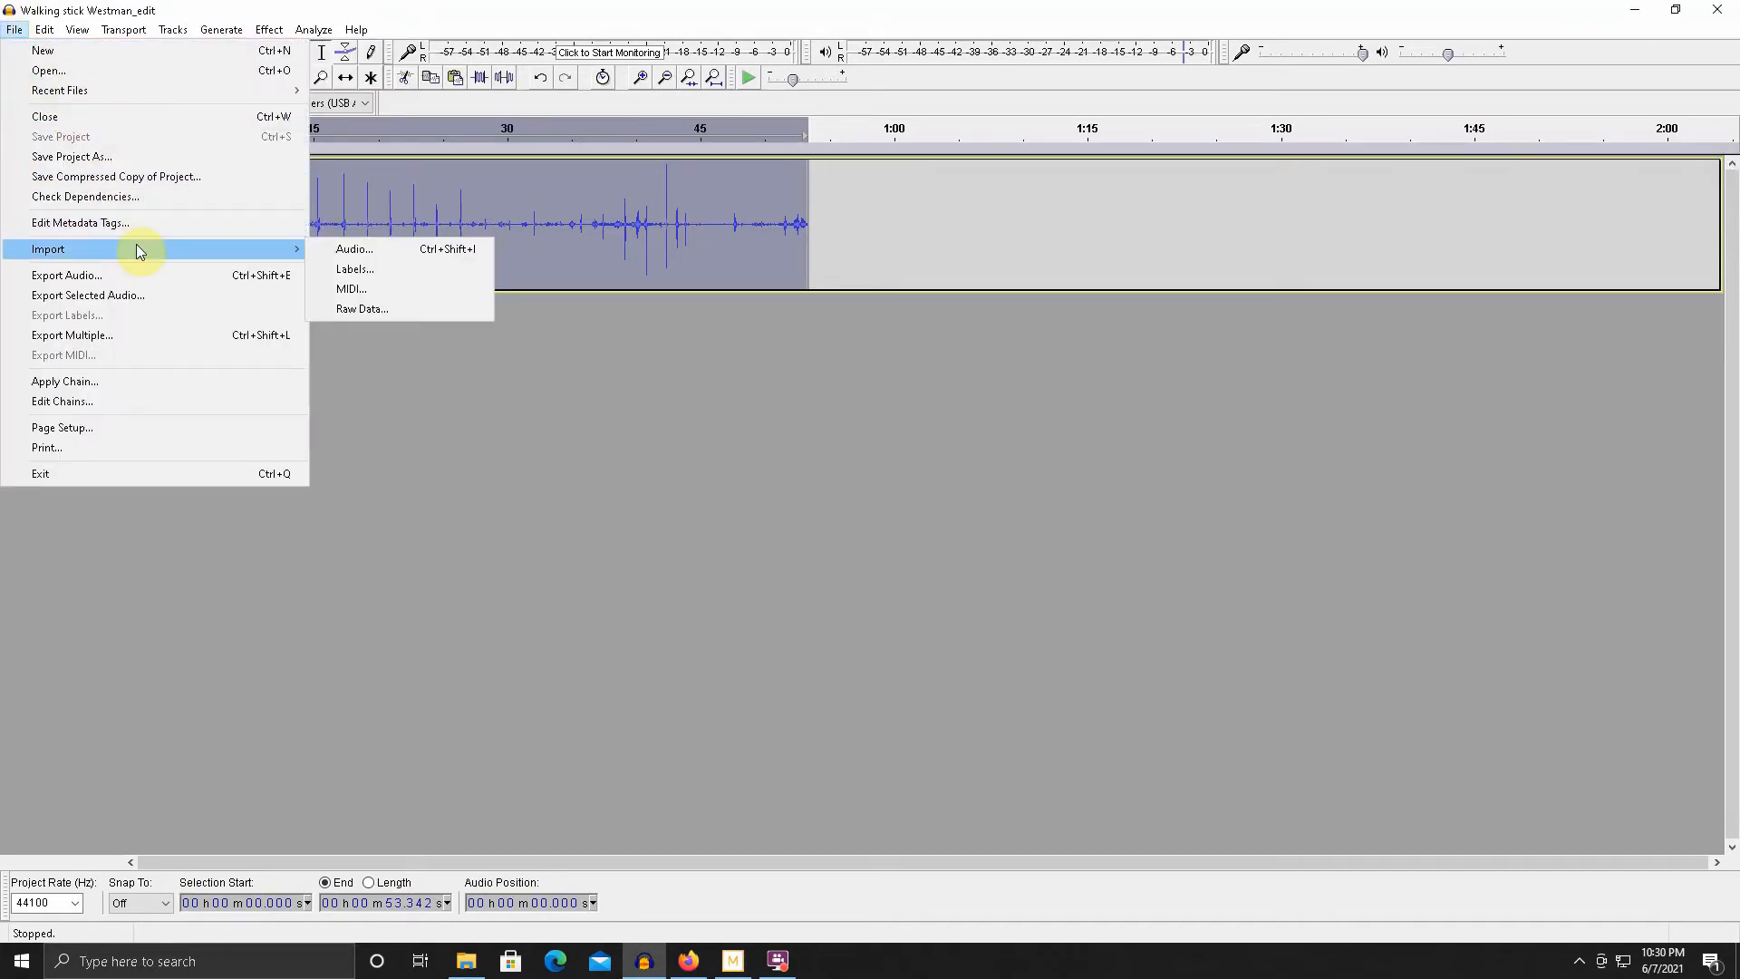
pyautogui.click(149, 273)
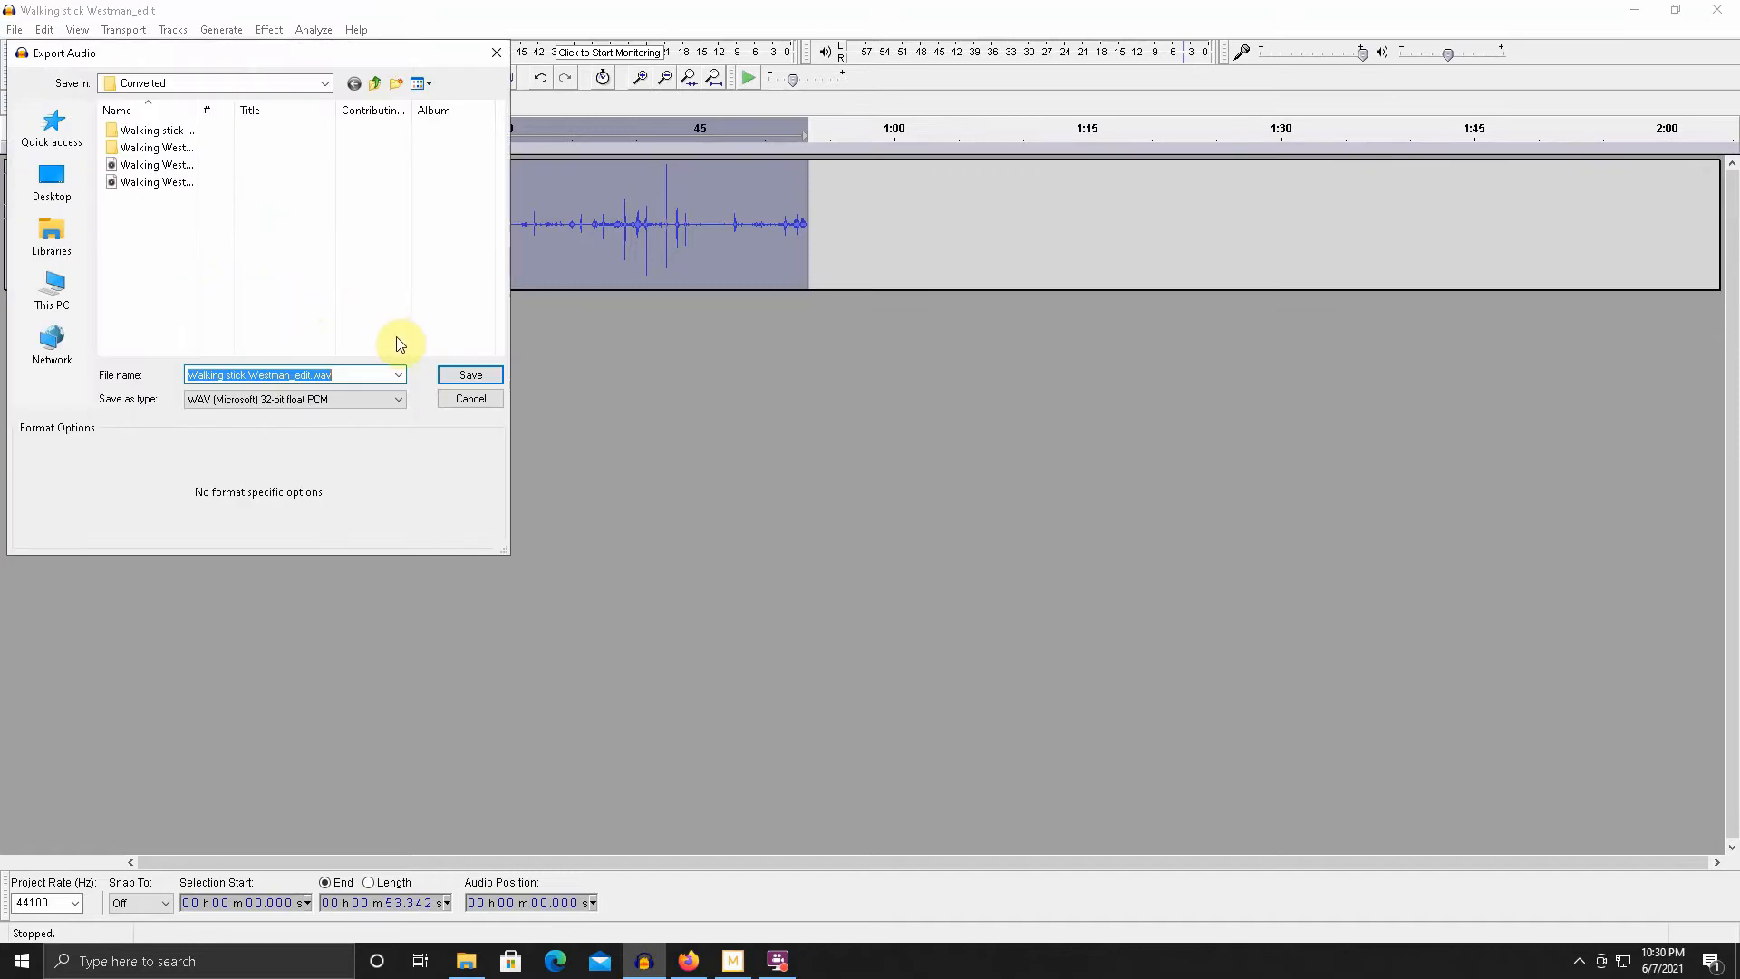
pyautogui.click(482, 376)
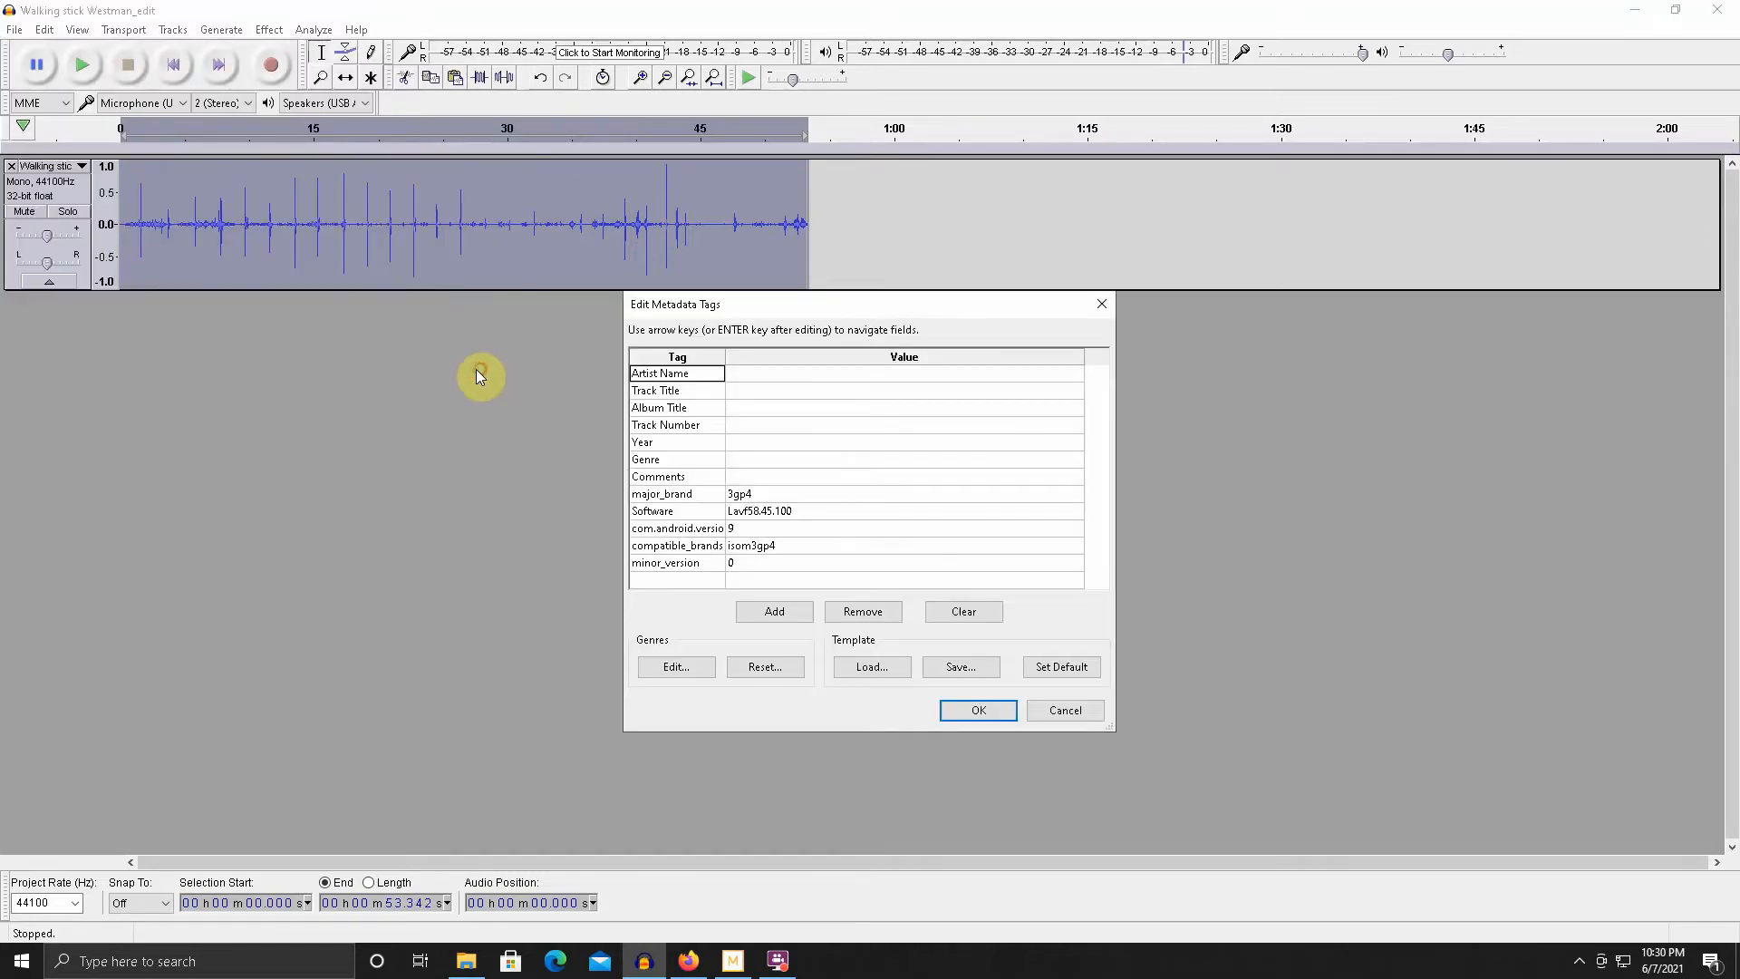
pyautogui.click(1048, 704)
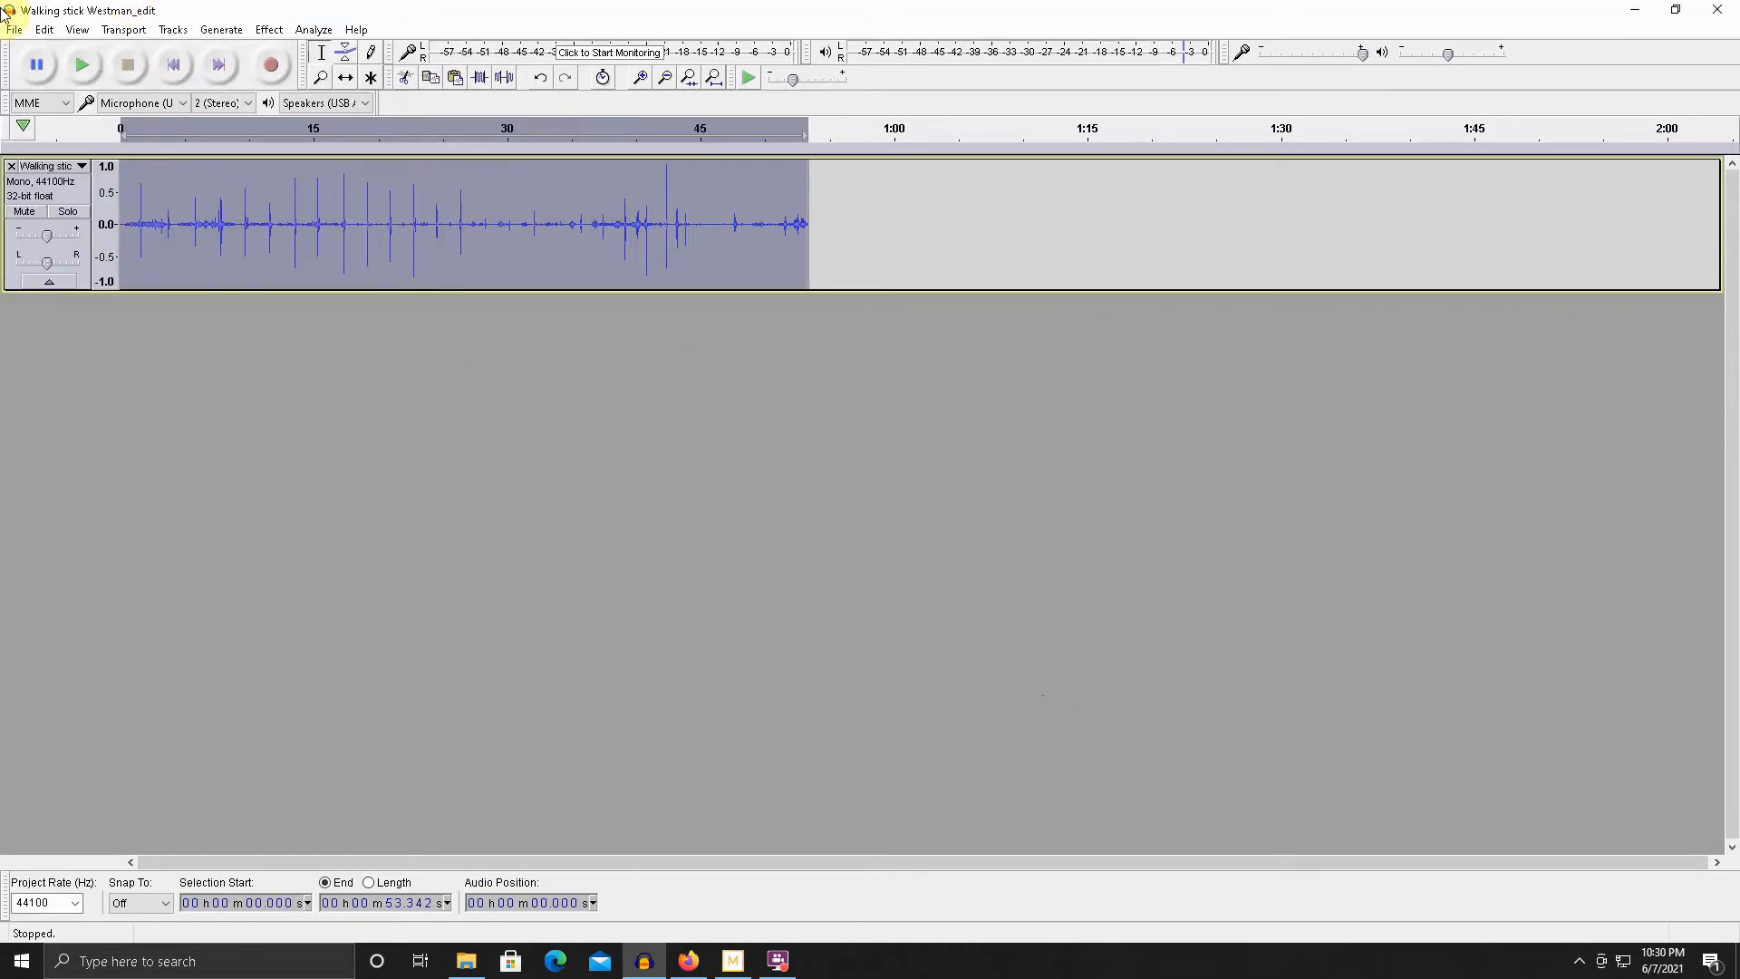
# - Start an audio export of Walking stick Westman_edit and choose MP3 Files as its format
pyautogui.click(7, 31)
pyautogui.click(116, 276)
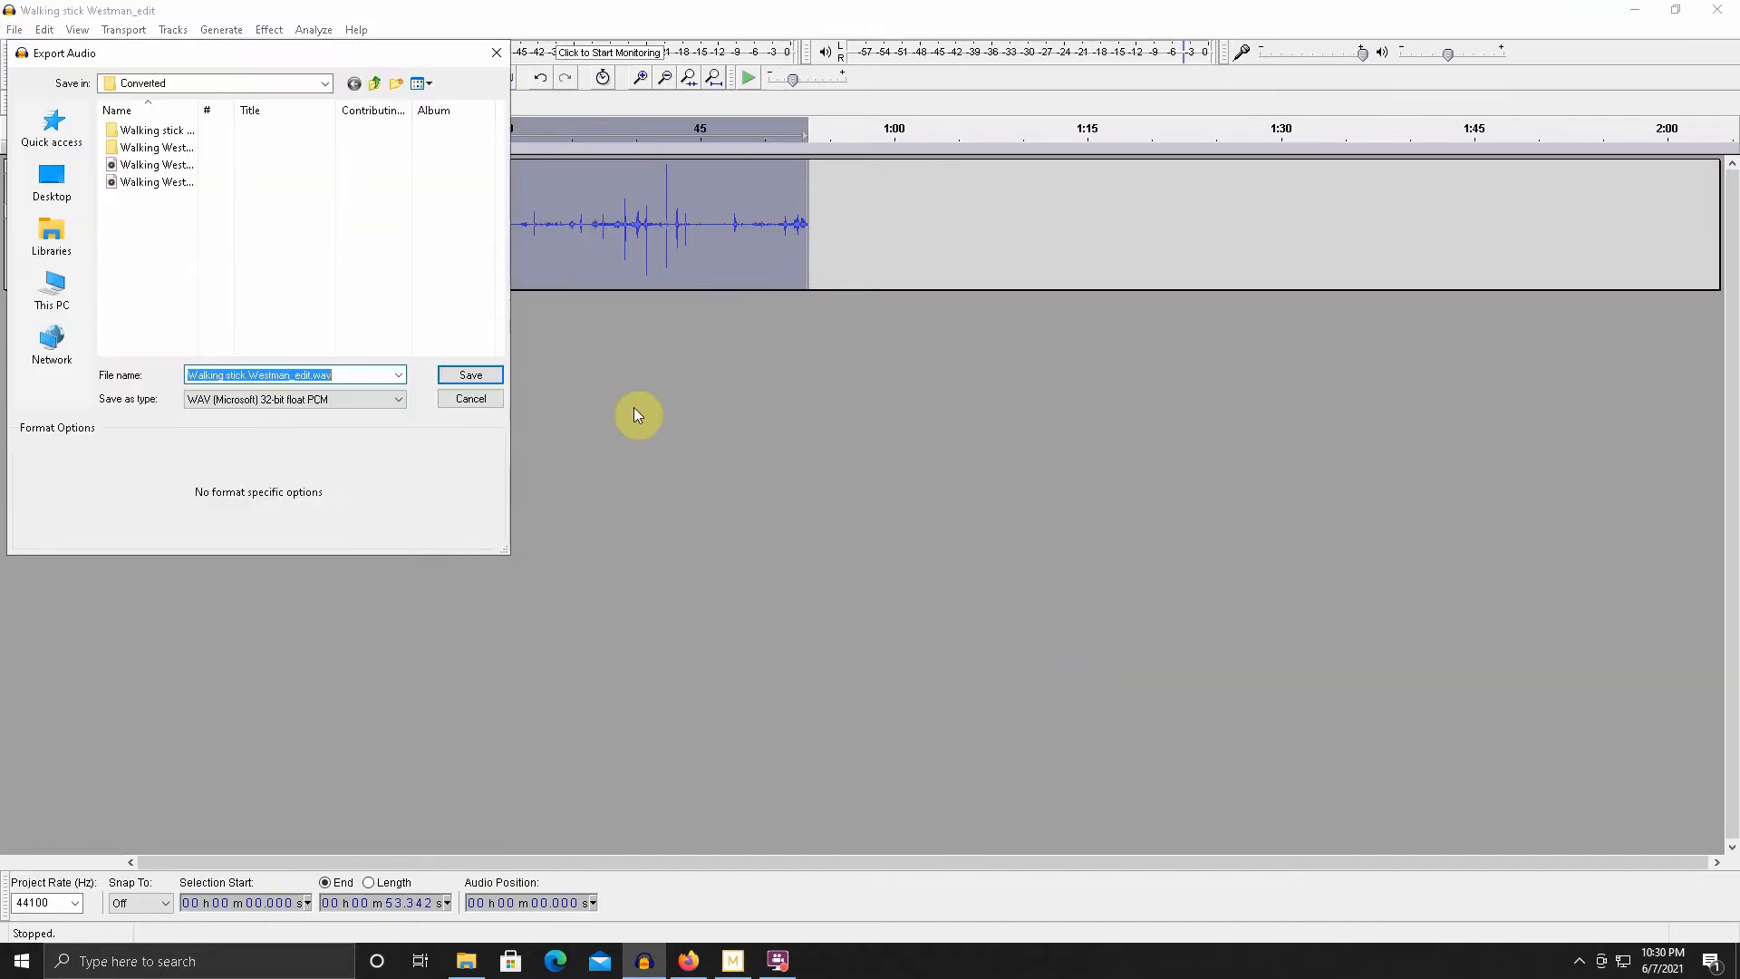
pyautogui.click(399, 374)
pyautogui.click(400, 373)
pyautogui.click(395, 399)
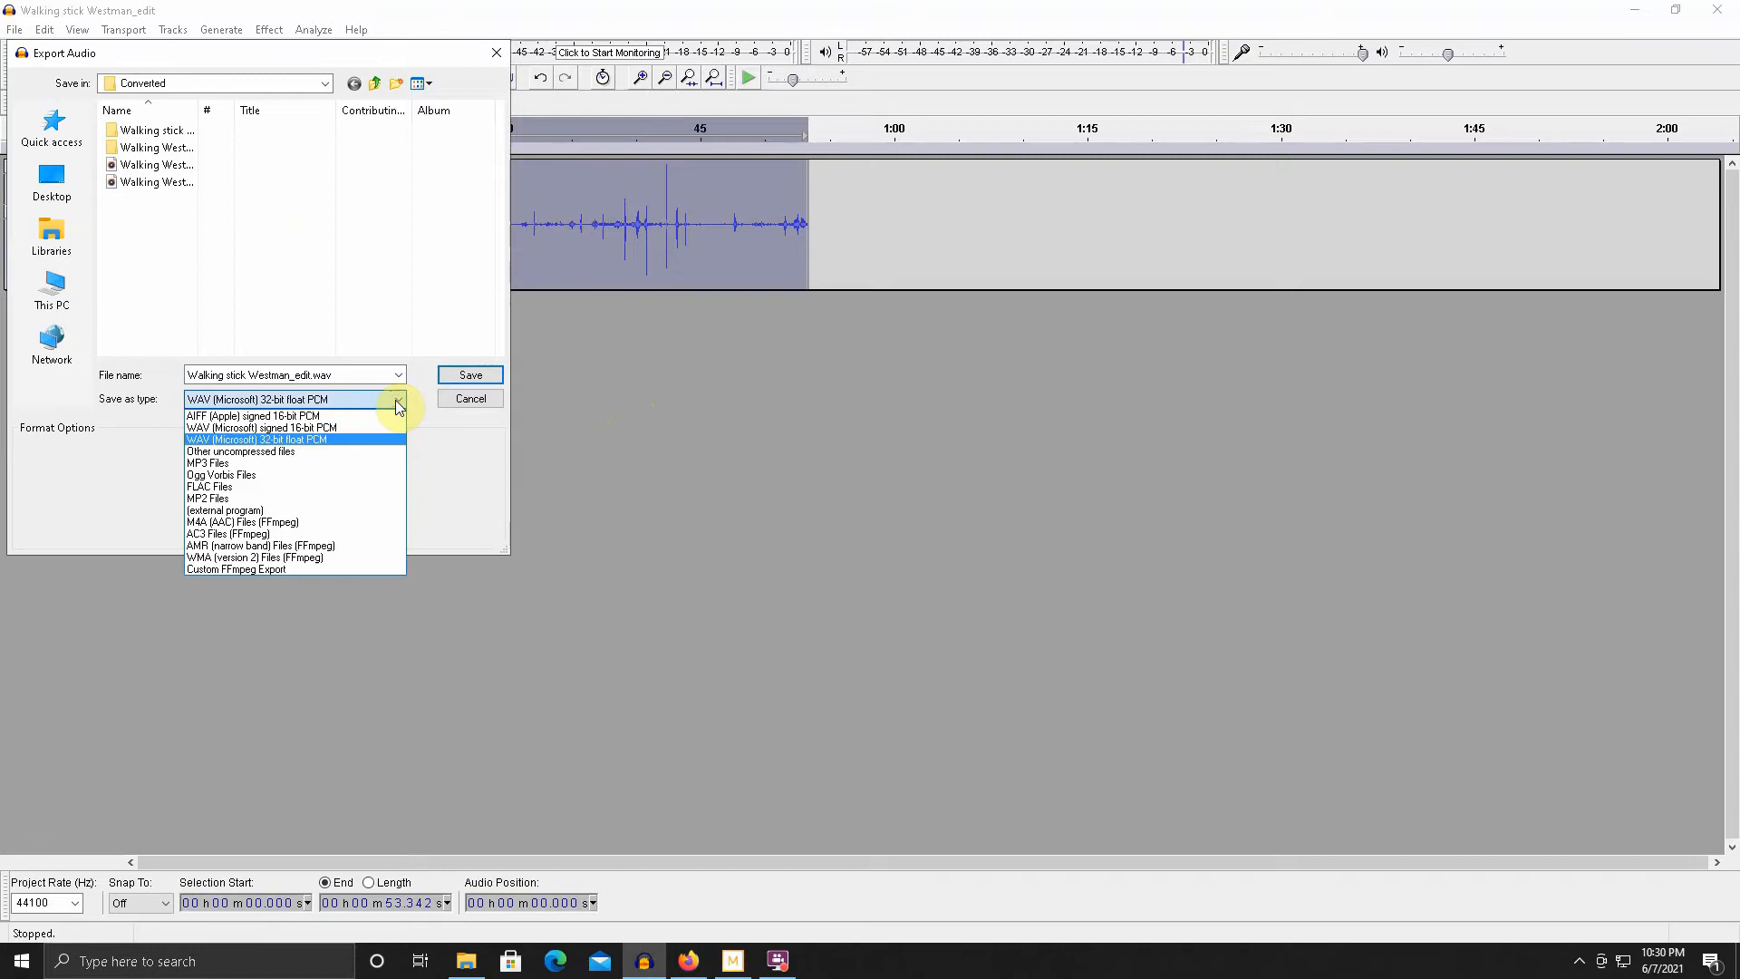
pyautogui.click(367, 462)
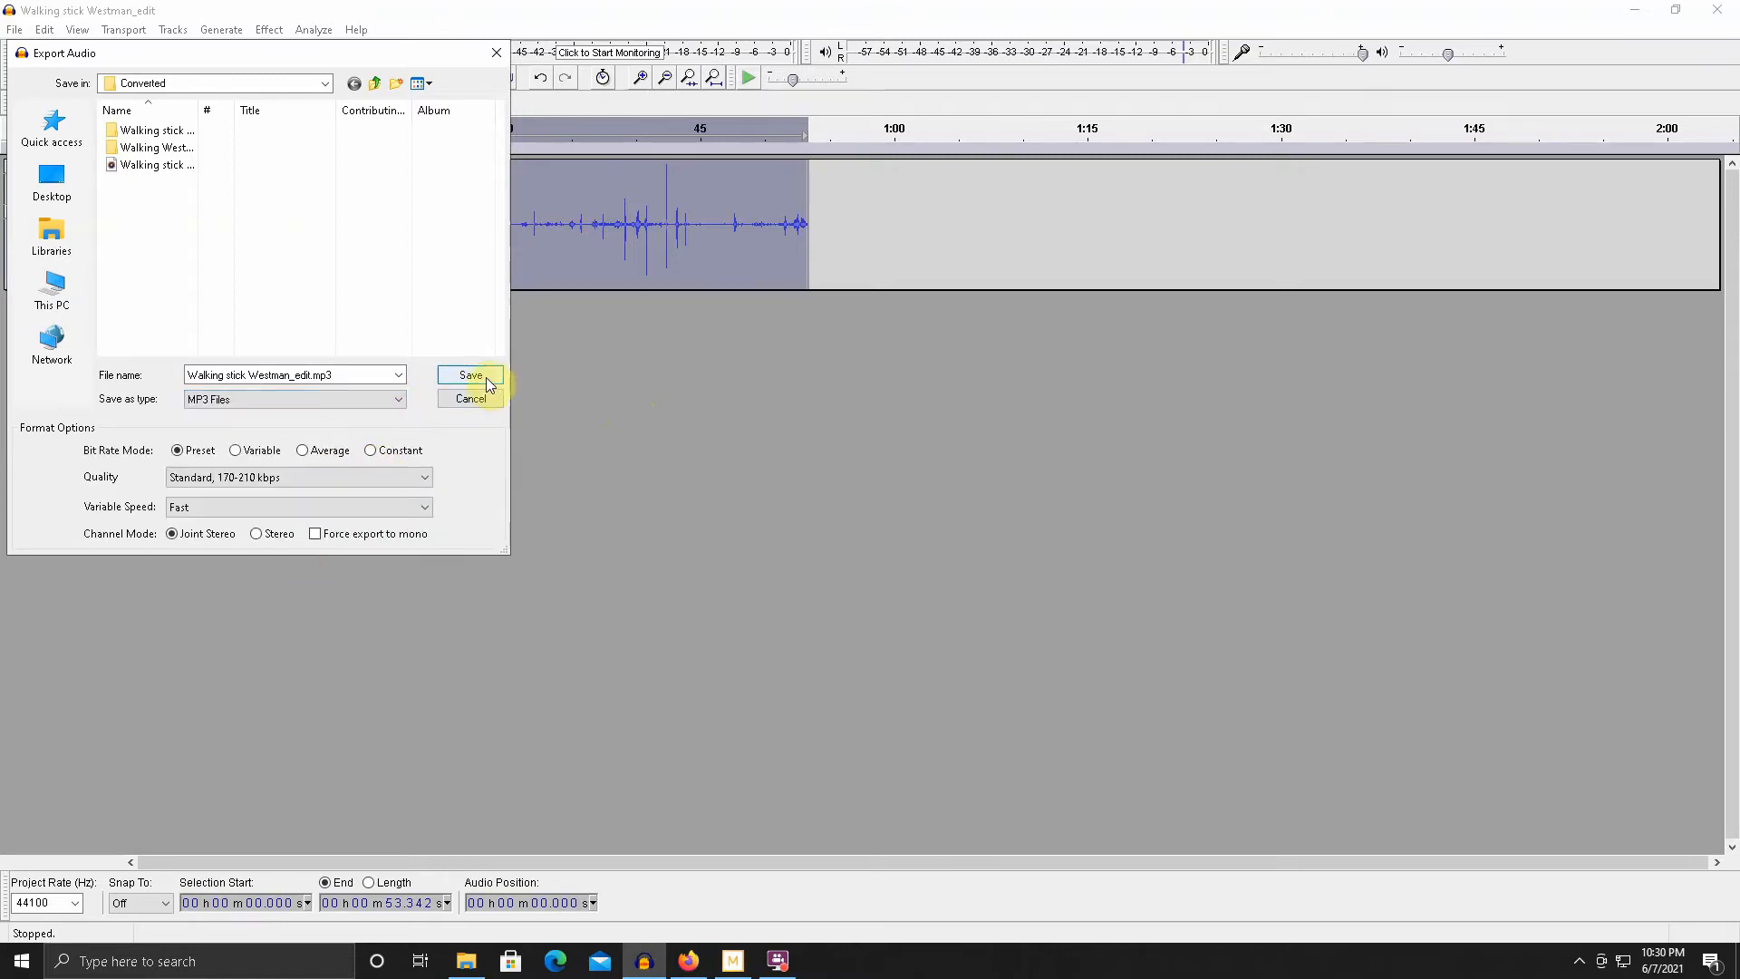
# - Set the MP3 export quality to Extreme, 220-260 kbps, after trying Insane, 320 kbps
pyautogui.click(419, 484)
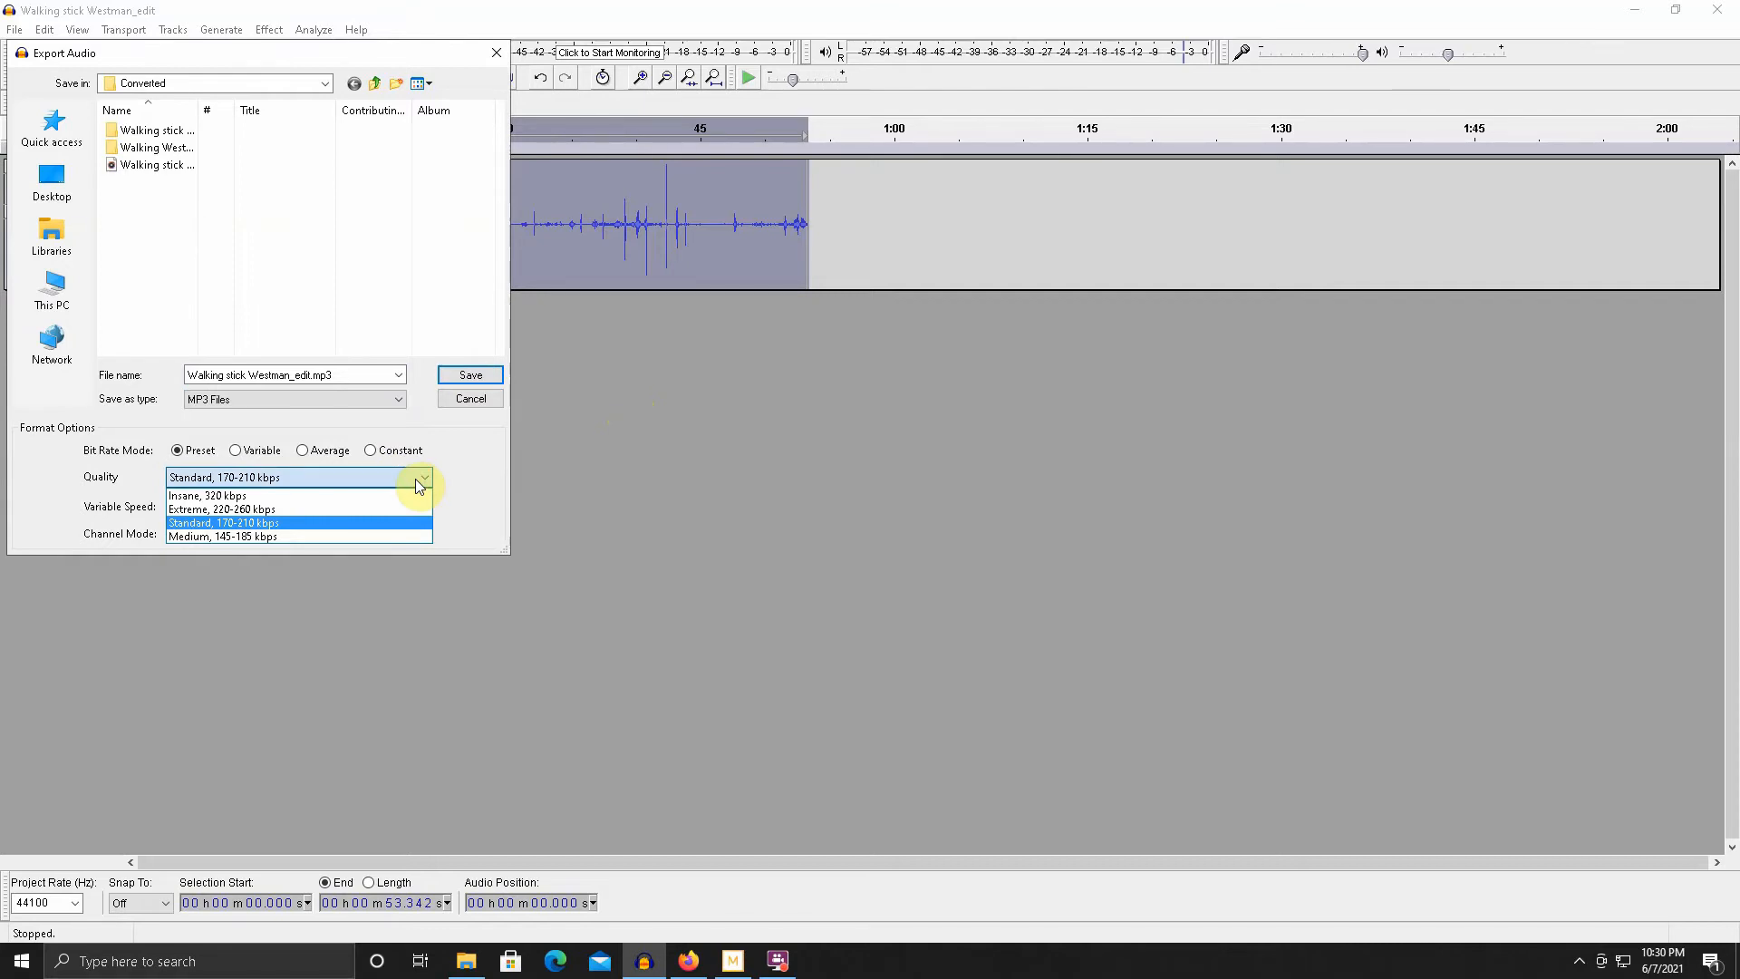
pyautogui.click(222, 493)
pyautogui.click(345, 481)
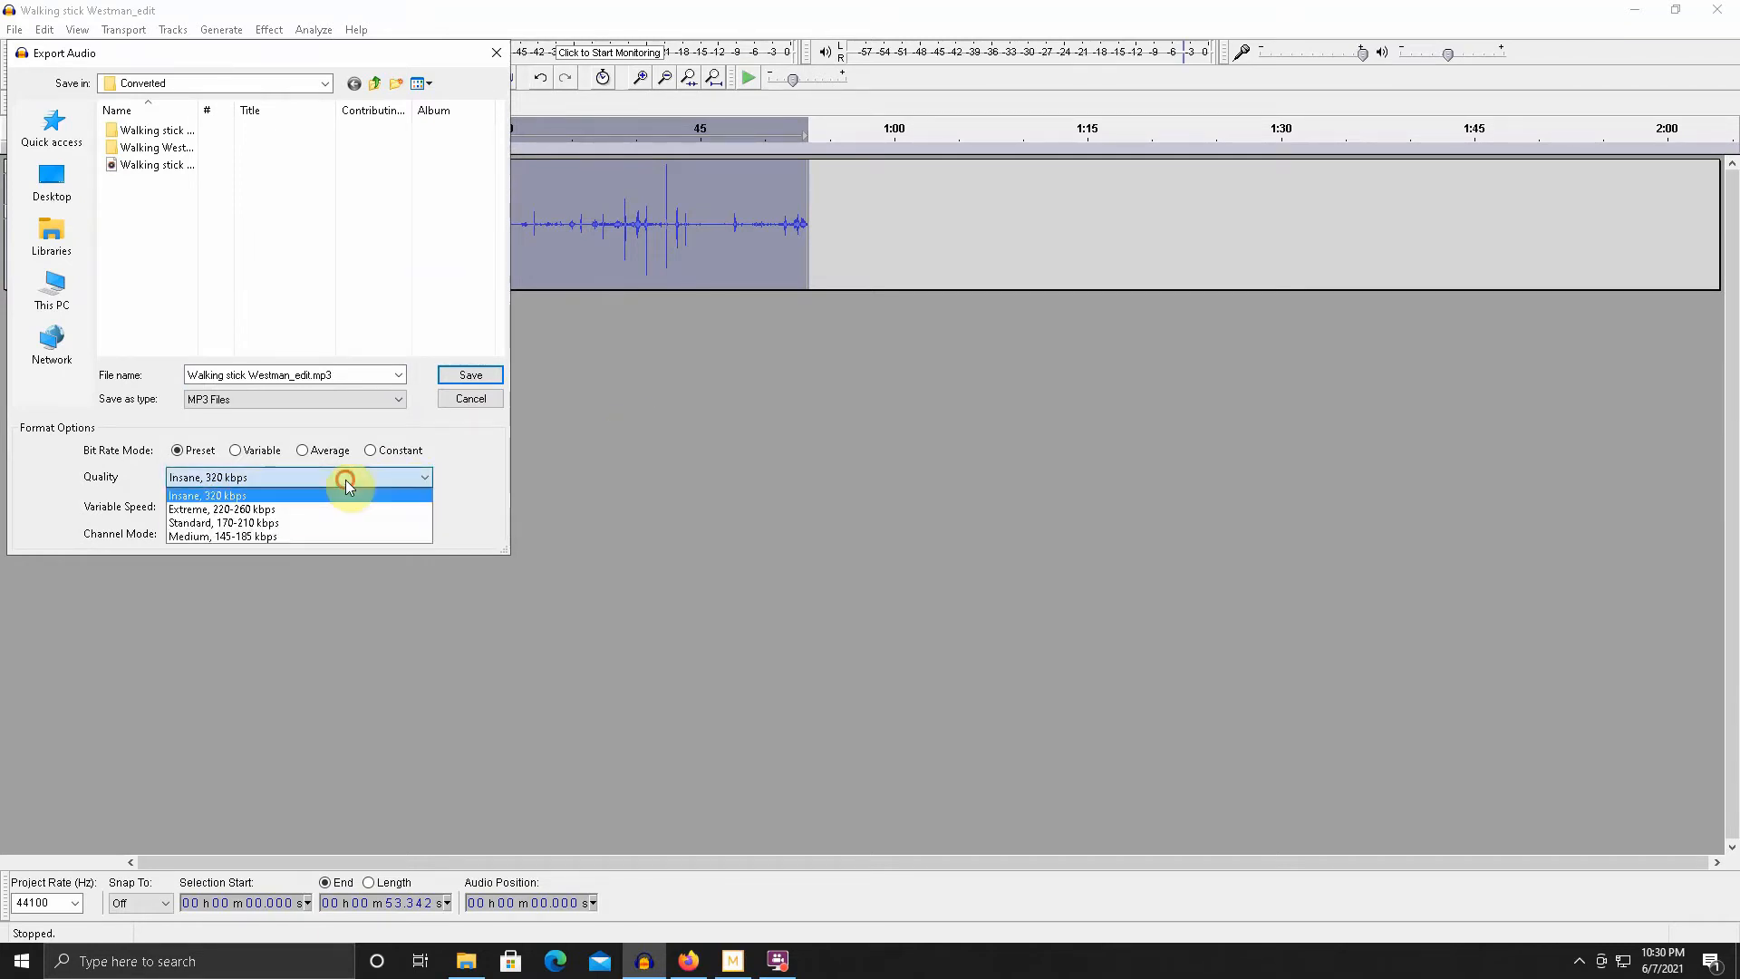
pyautogui.click(286, 509)
pyautogui.click(286, 509)
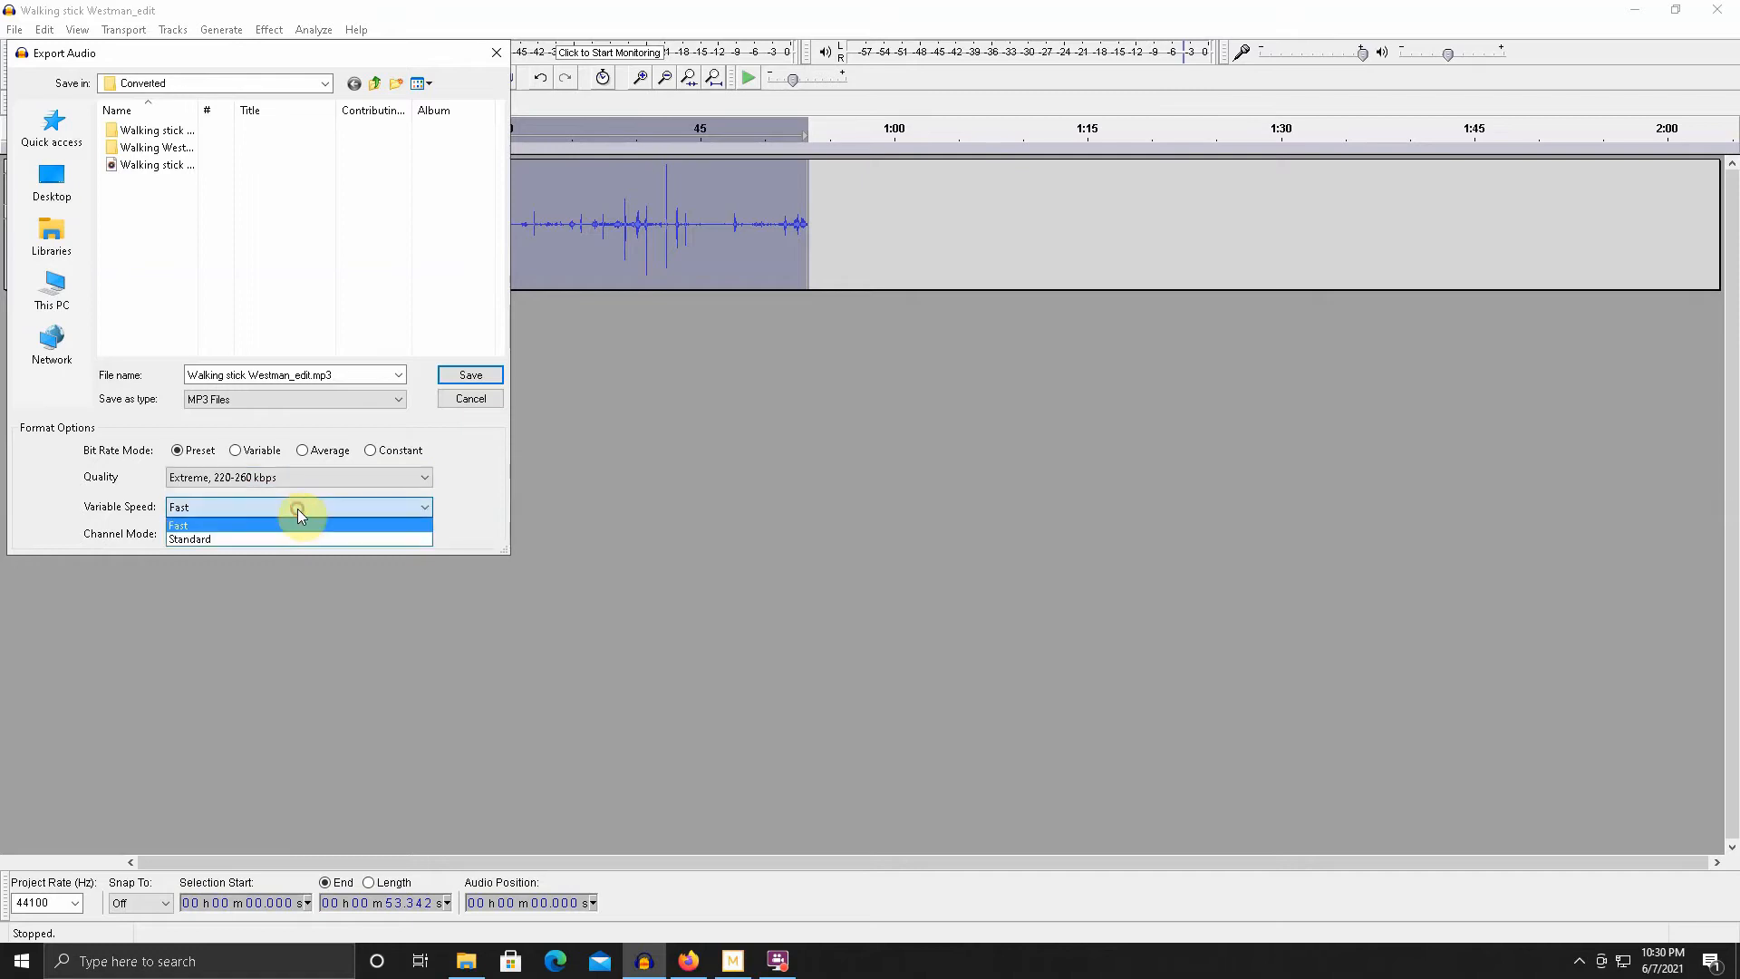
pyautogui.click(297, 508)
pyautogui.click(344, 481)
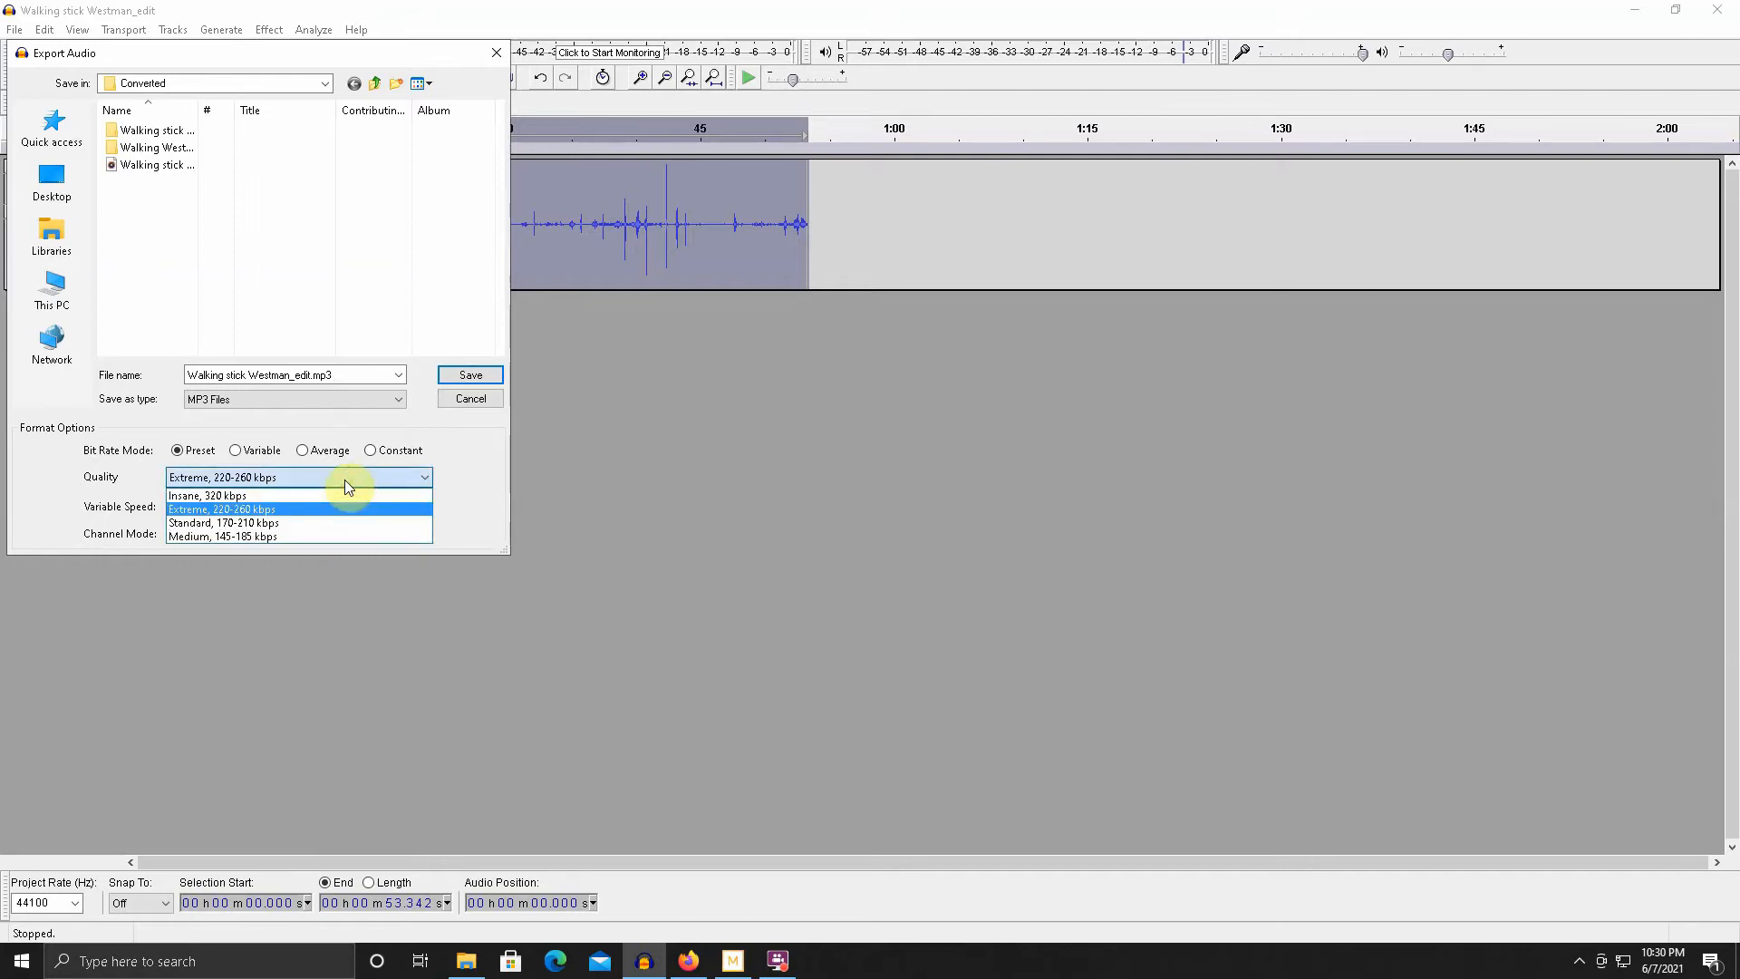
pyautogui.click(347, 487)
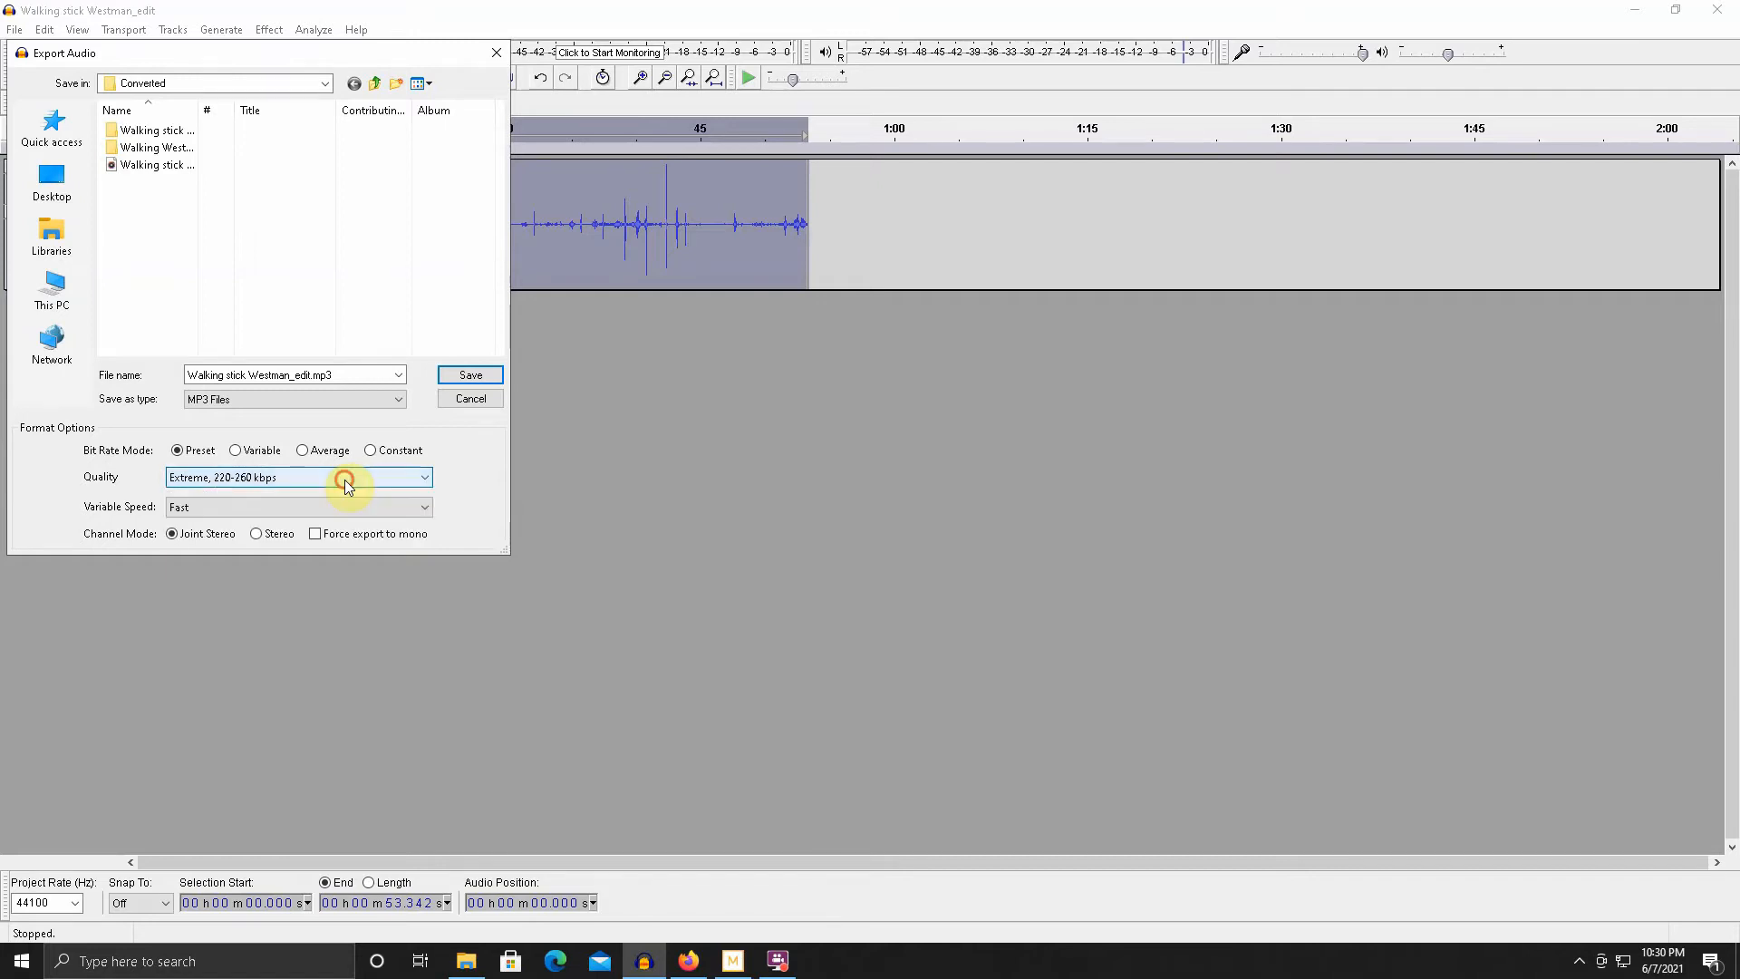
pyautogui.click(347, 486)
pyautogui.click(347, 487)
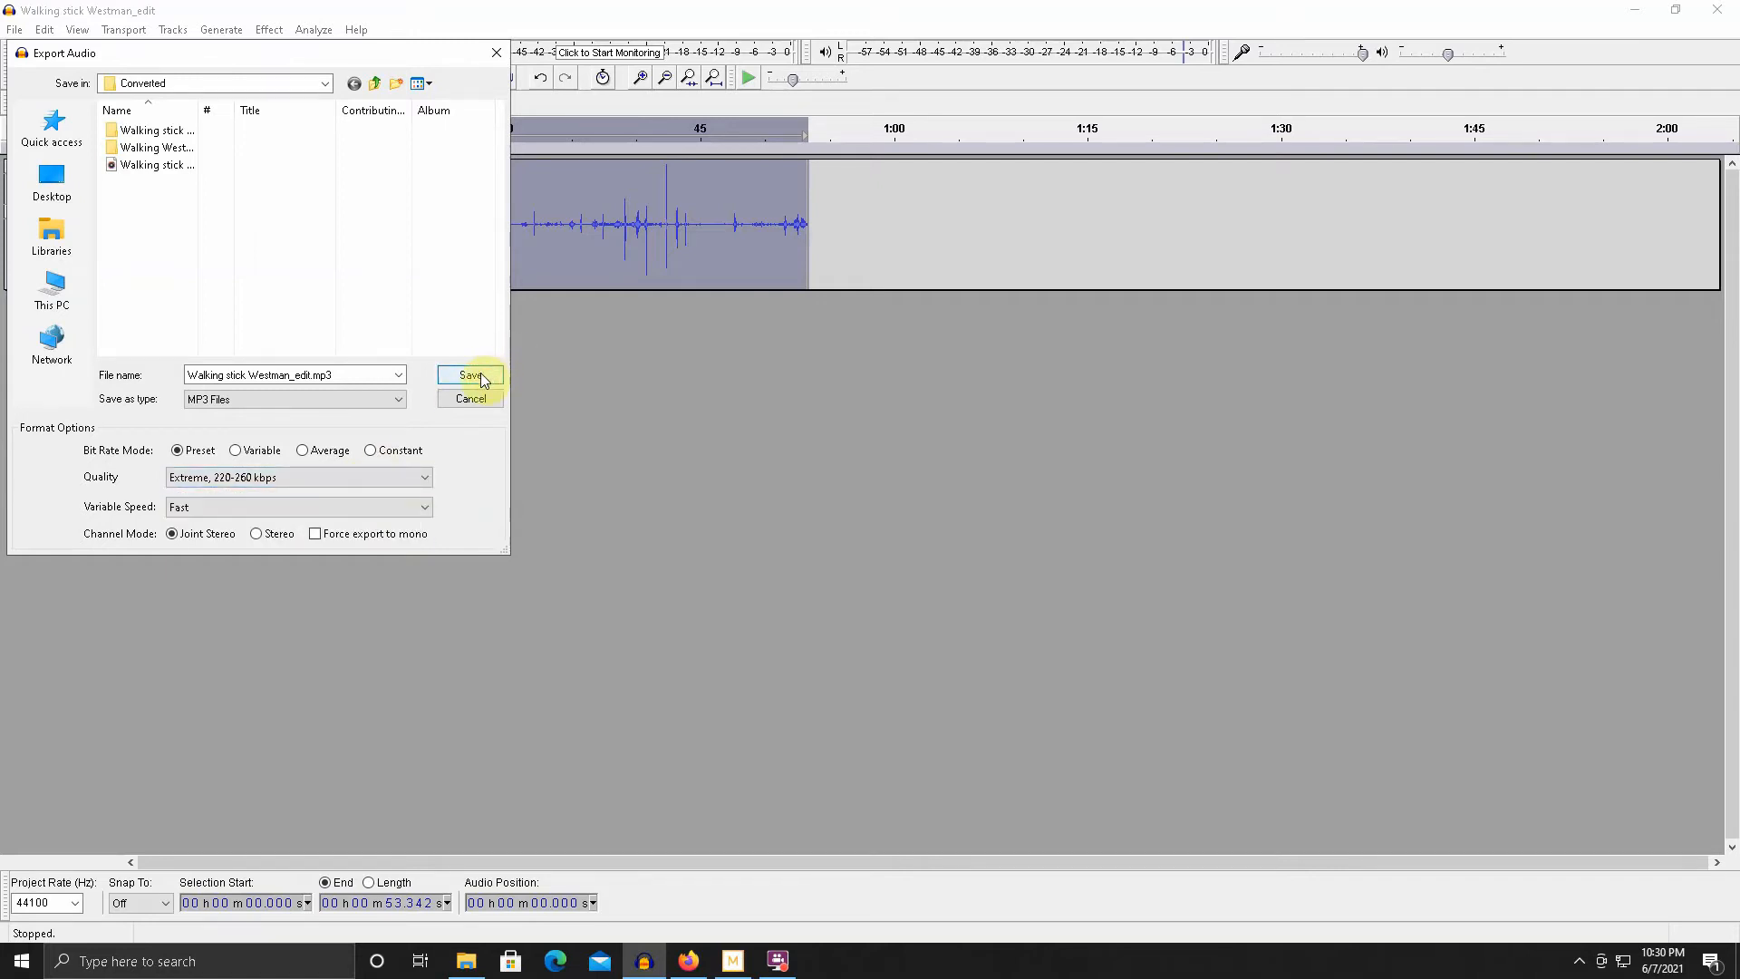
# - Try to export the recording as Walking stick Westman_edit.mp3 using the lame_enc.dll encoder
pyautogui.click(478, 378)
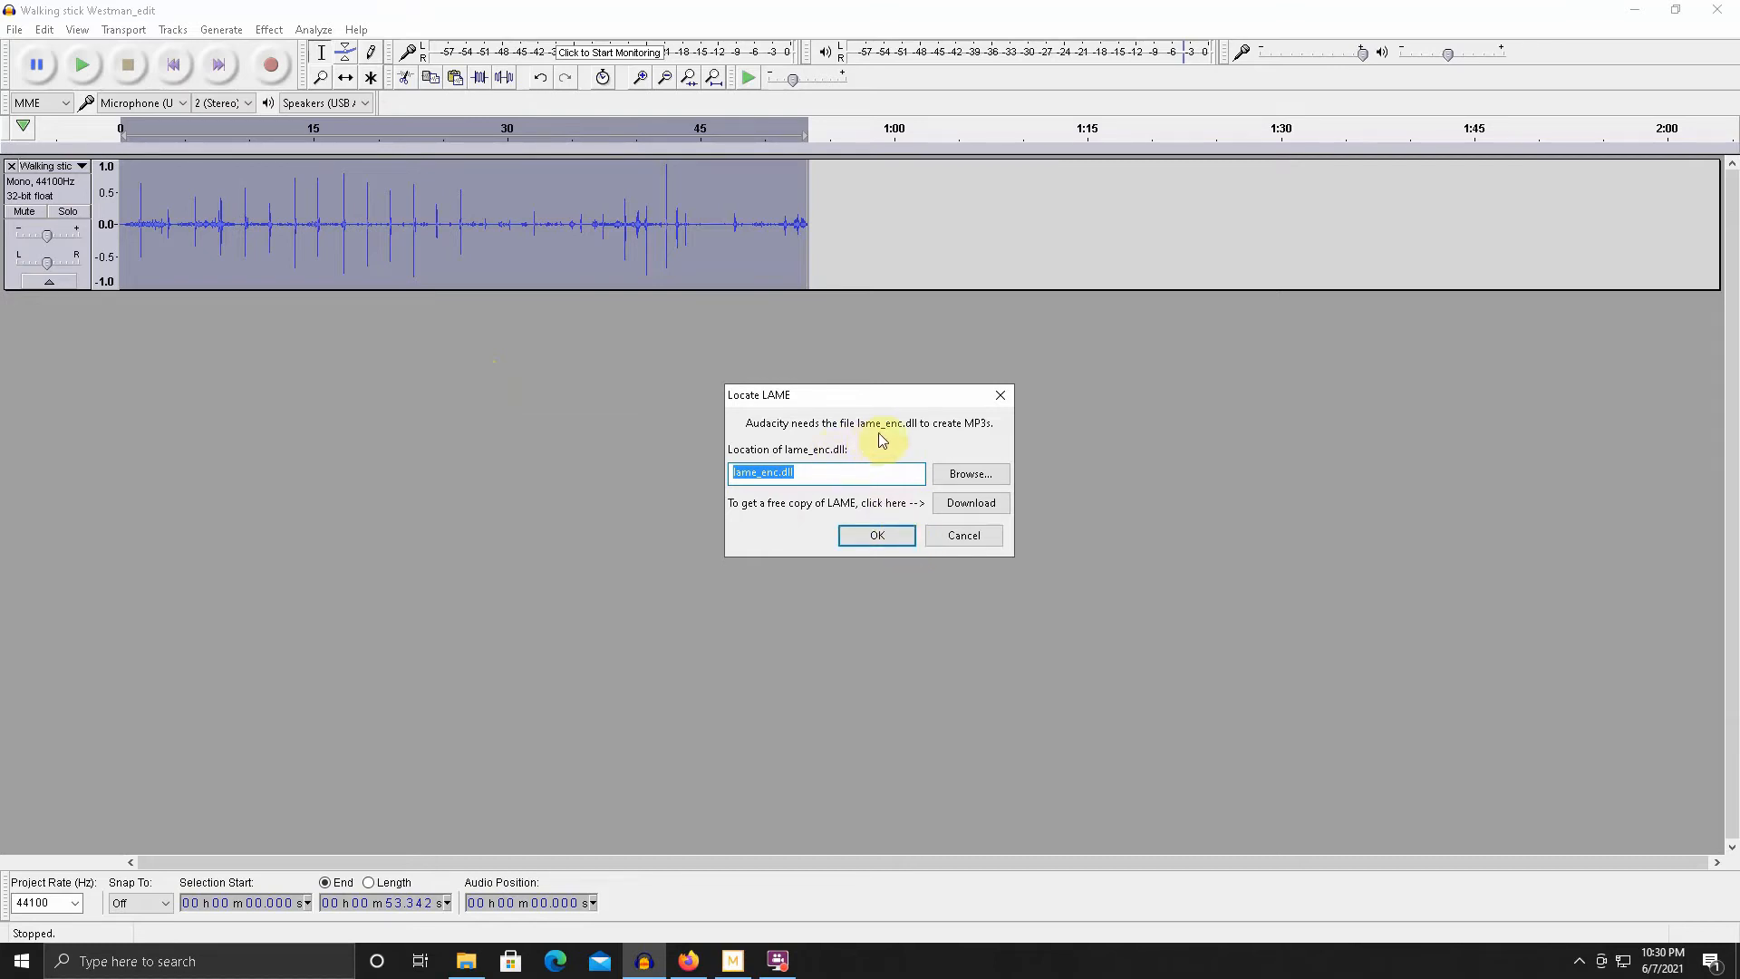
pyautogui.click(889, 542)
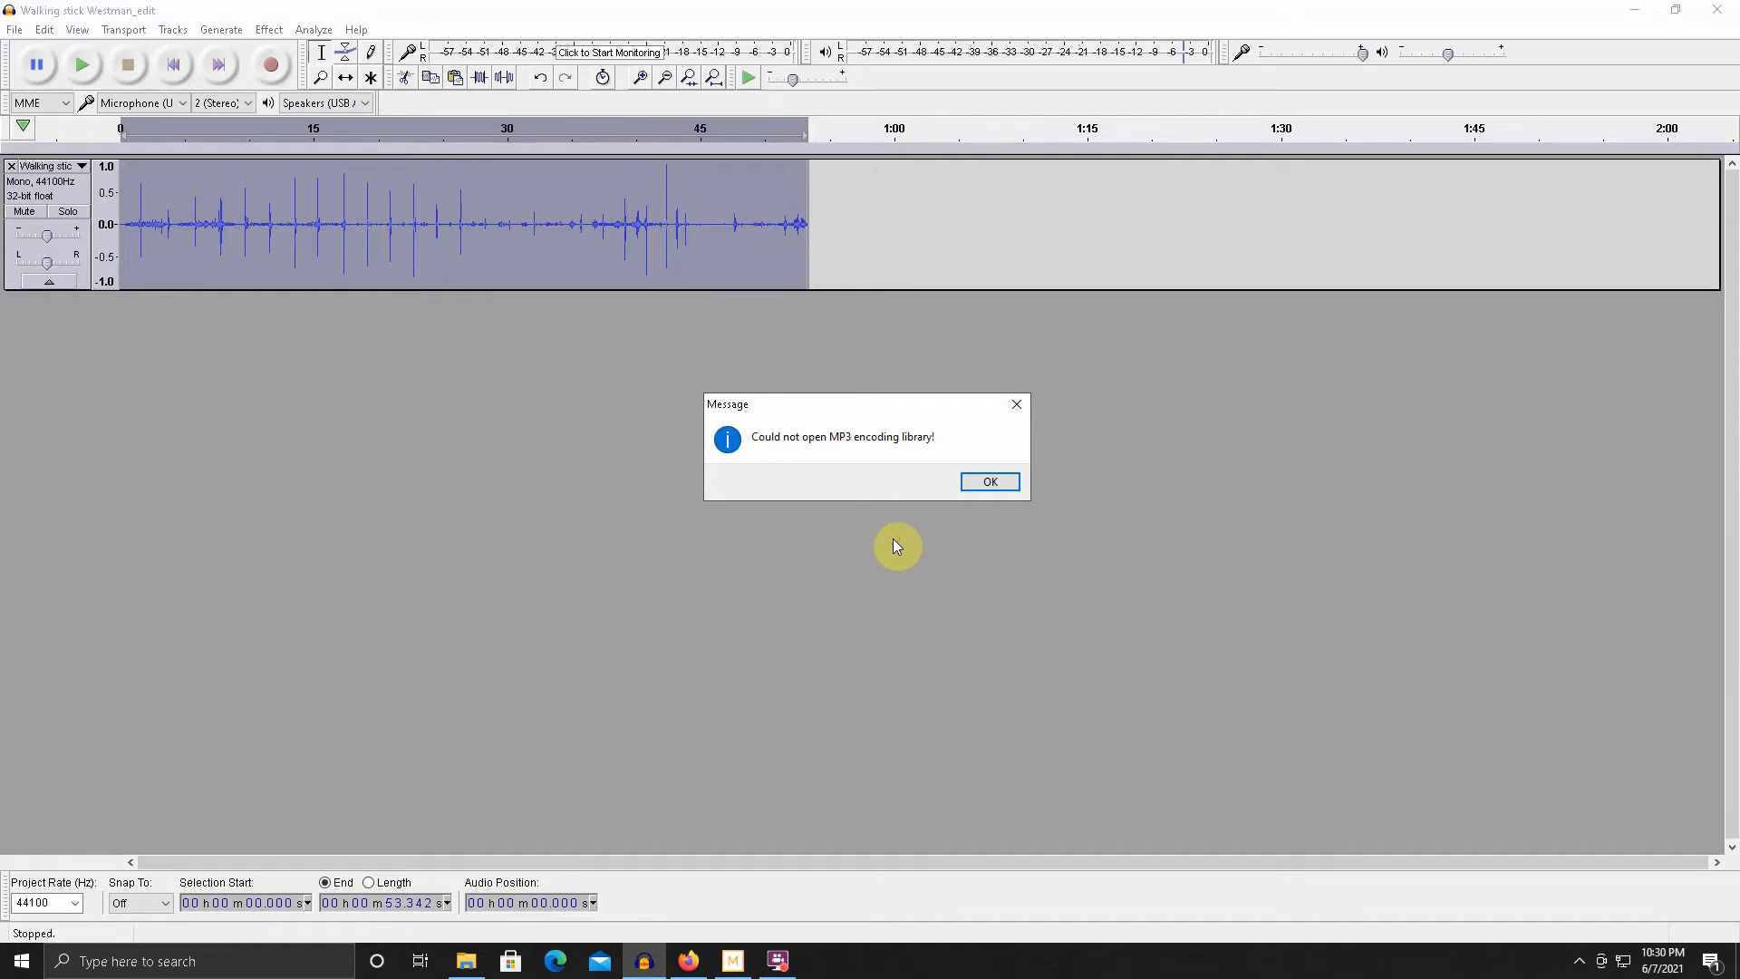
pyautogui.click(986, 483)
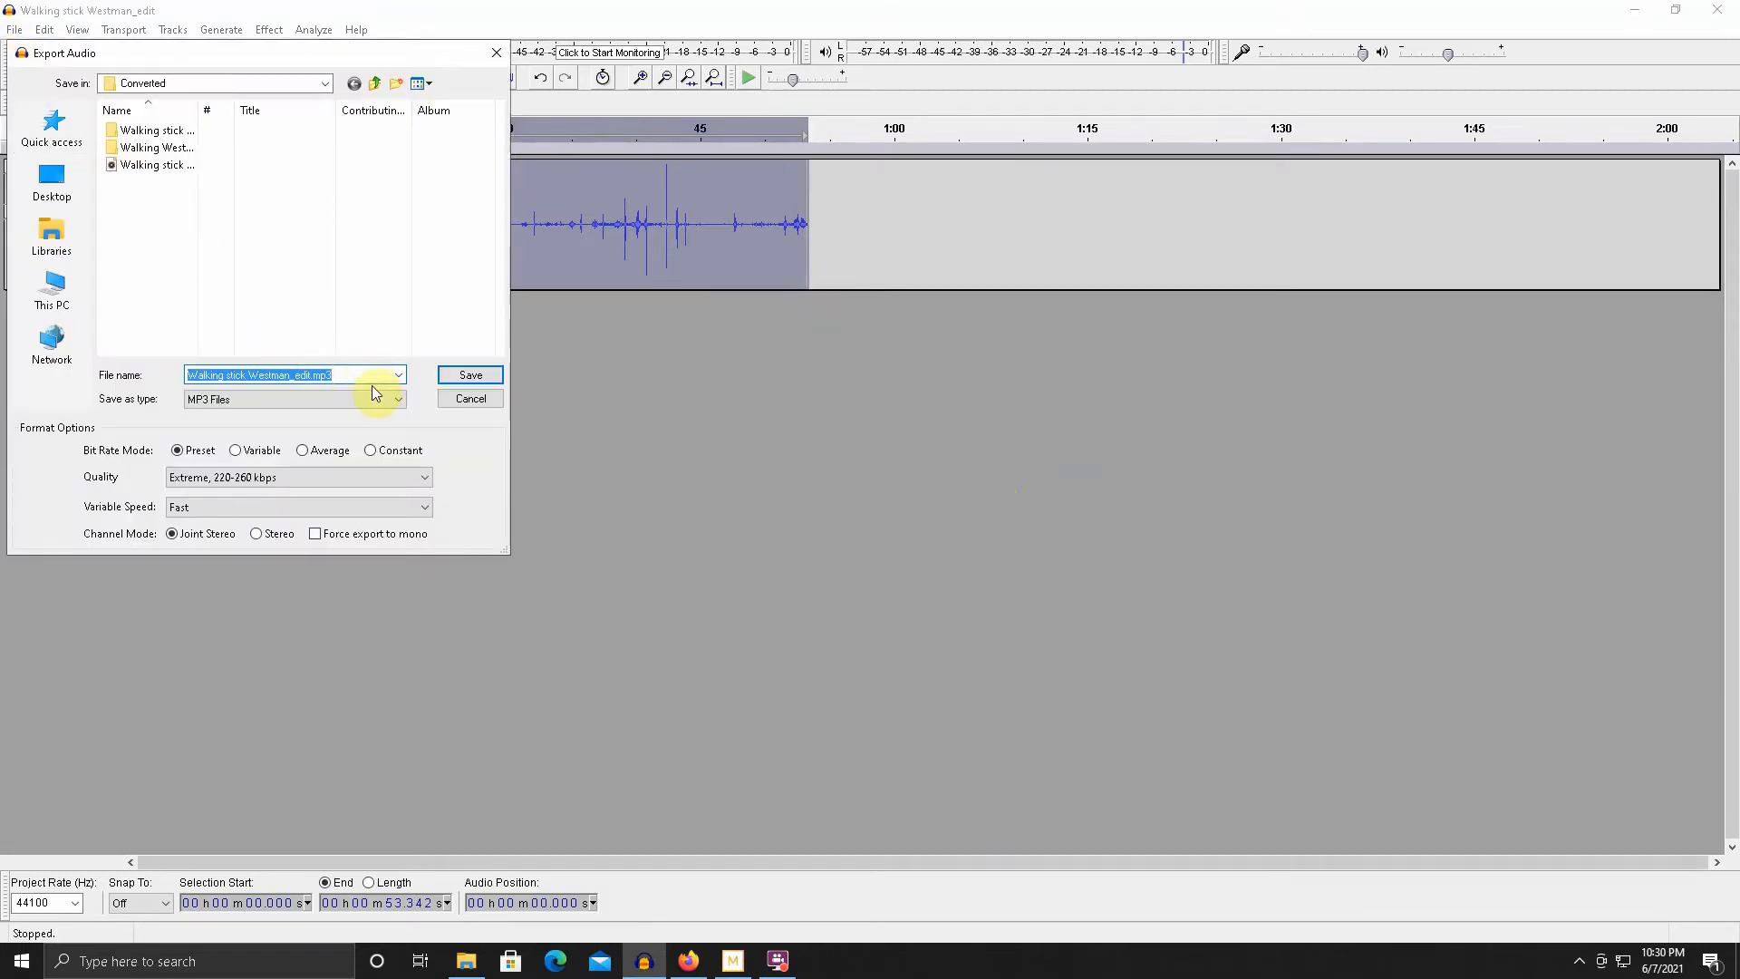
# - Set the MP3 quality to Standard, 170-210 kbps, and try the export again, dismissing the encoder prompts
pyautogui.click(399, 400)
pyautogui.click(399, 403)
pyautogui.click(395, 481)
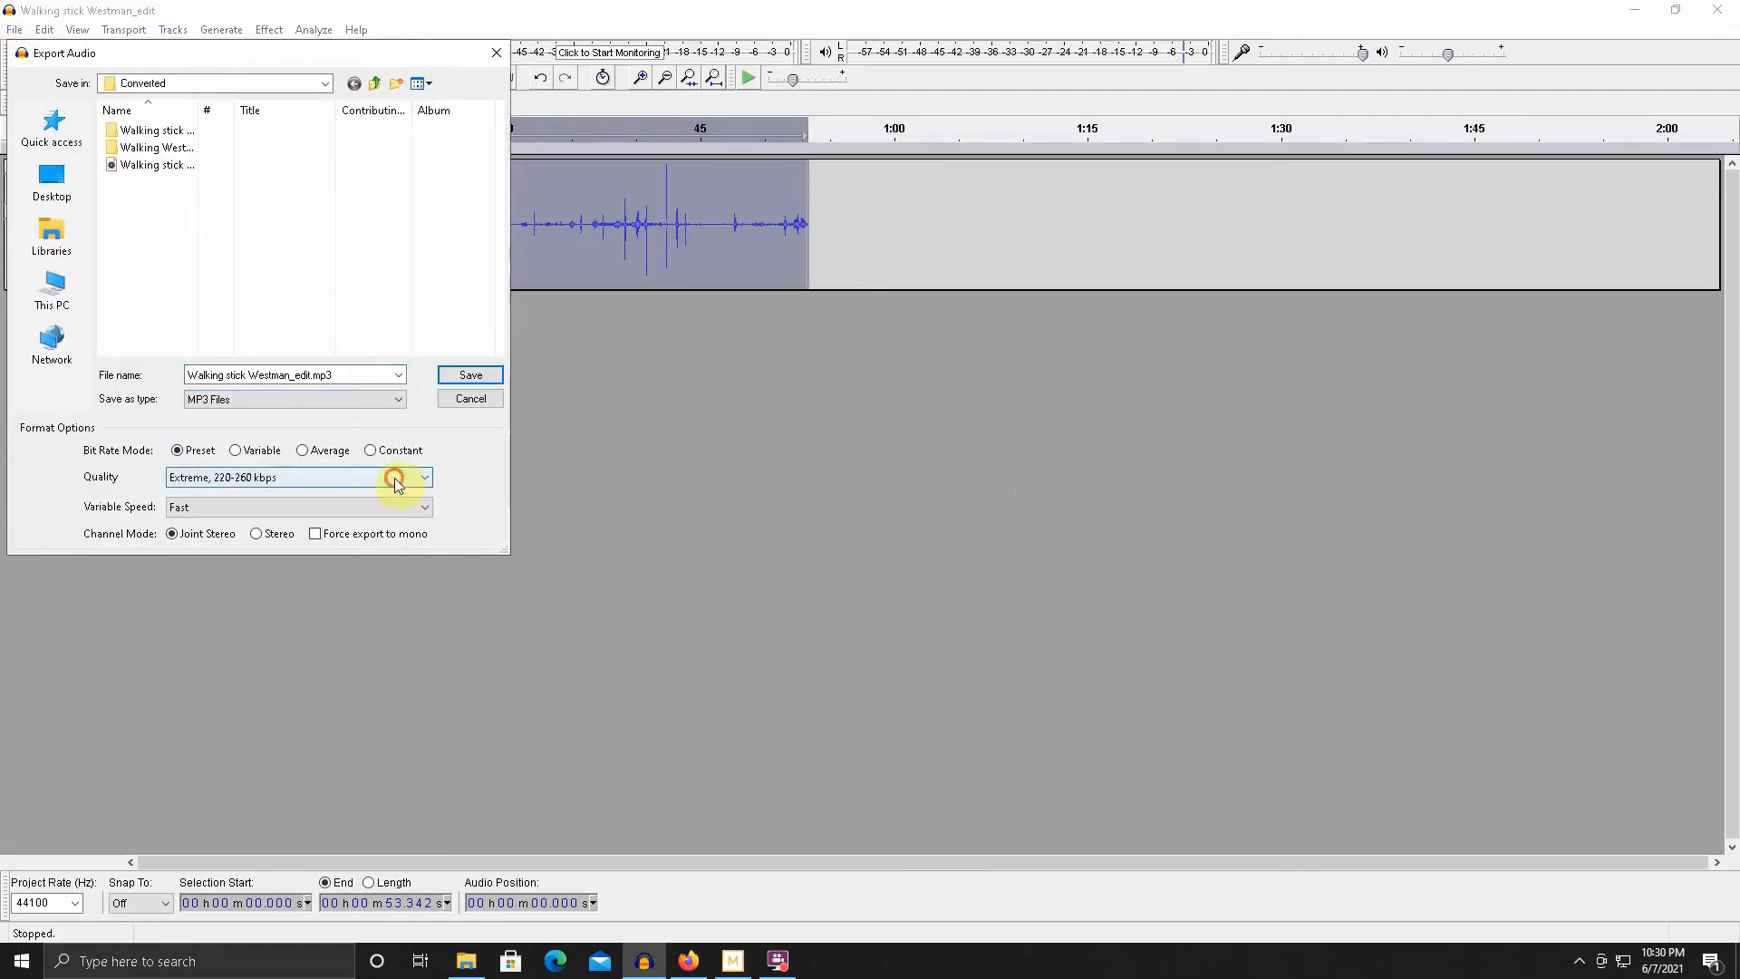
pyautogui.click(333, 517)
pyautogui.click(471, 374)
pyautogui.click(961, 534)
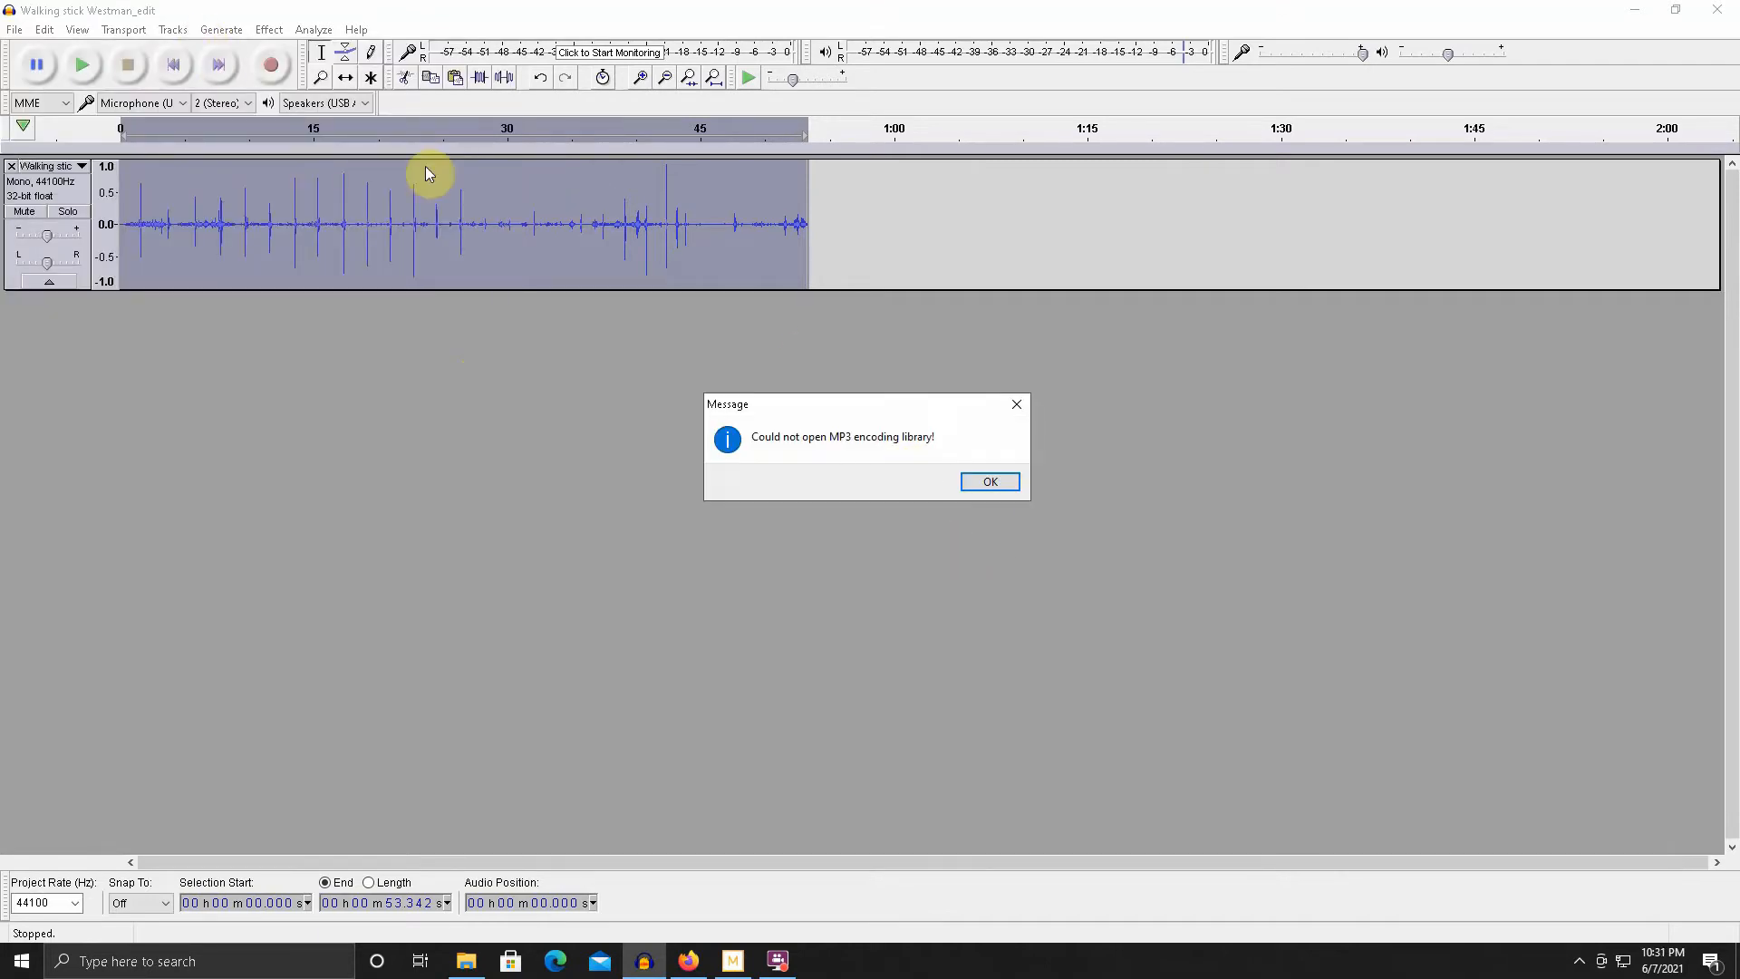
pyautogui.click(990, 481)
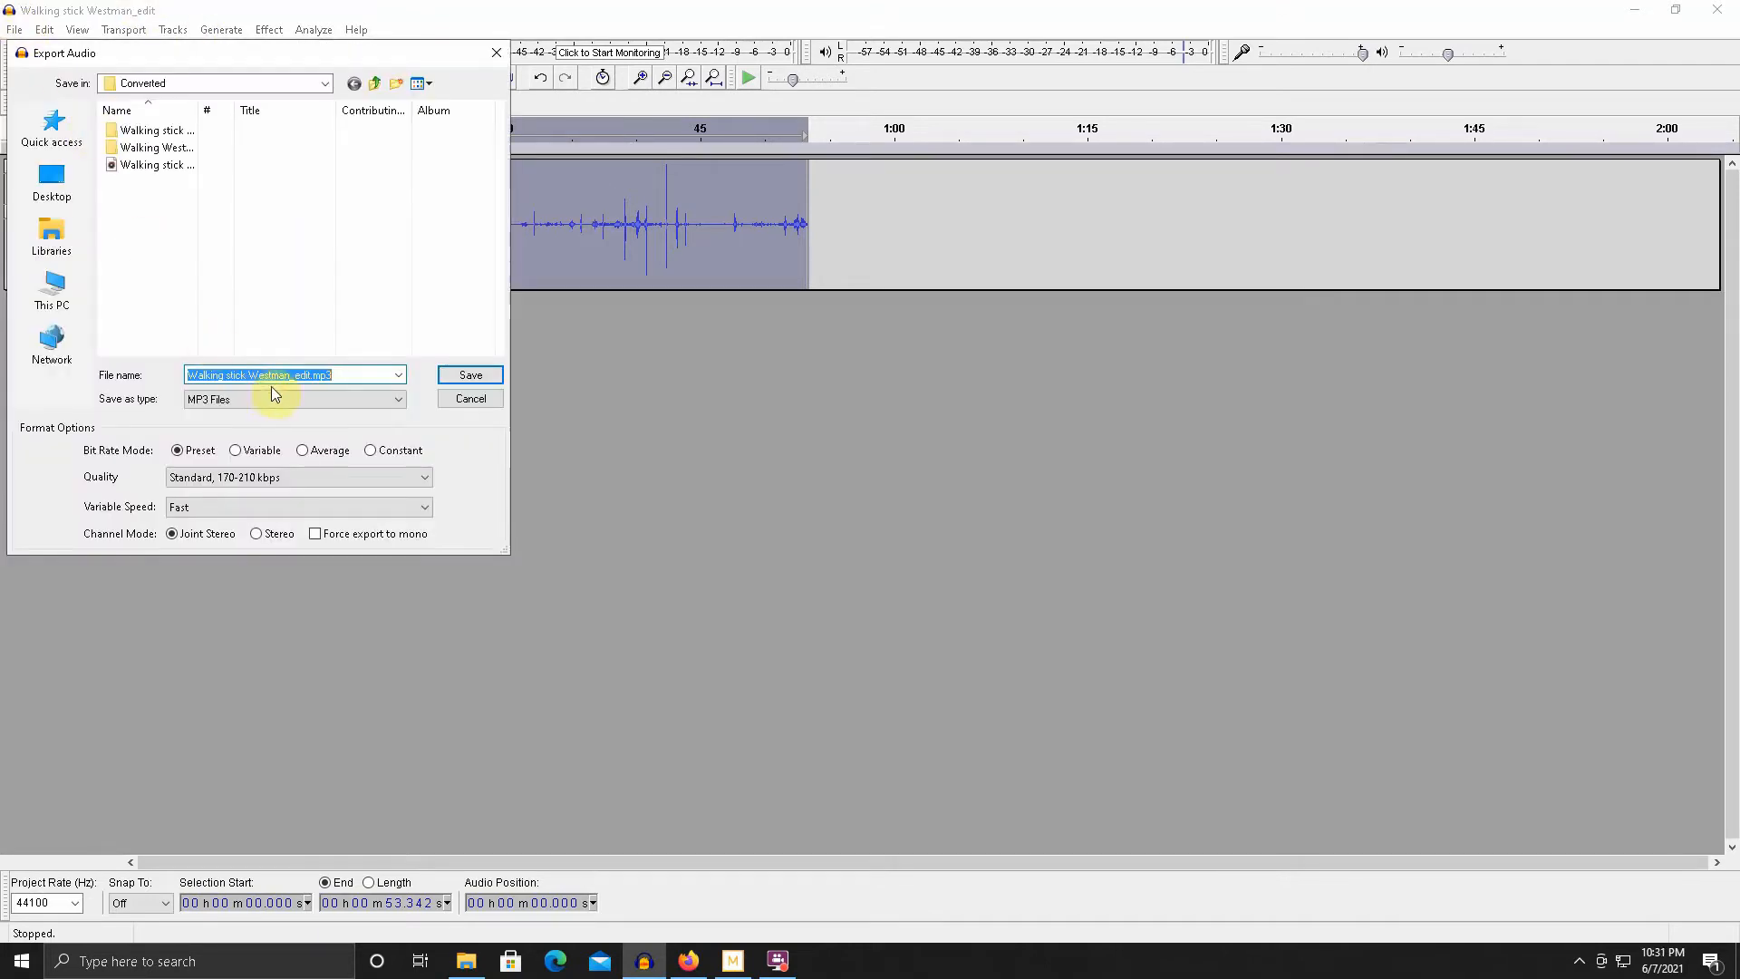
# - Export the recording as Walking stick Westman_edit.wav in WAV (Microsoft) 32-bit float PCM format, accepting the metadata tags
pyautogui.click(377, 404)
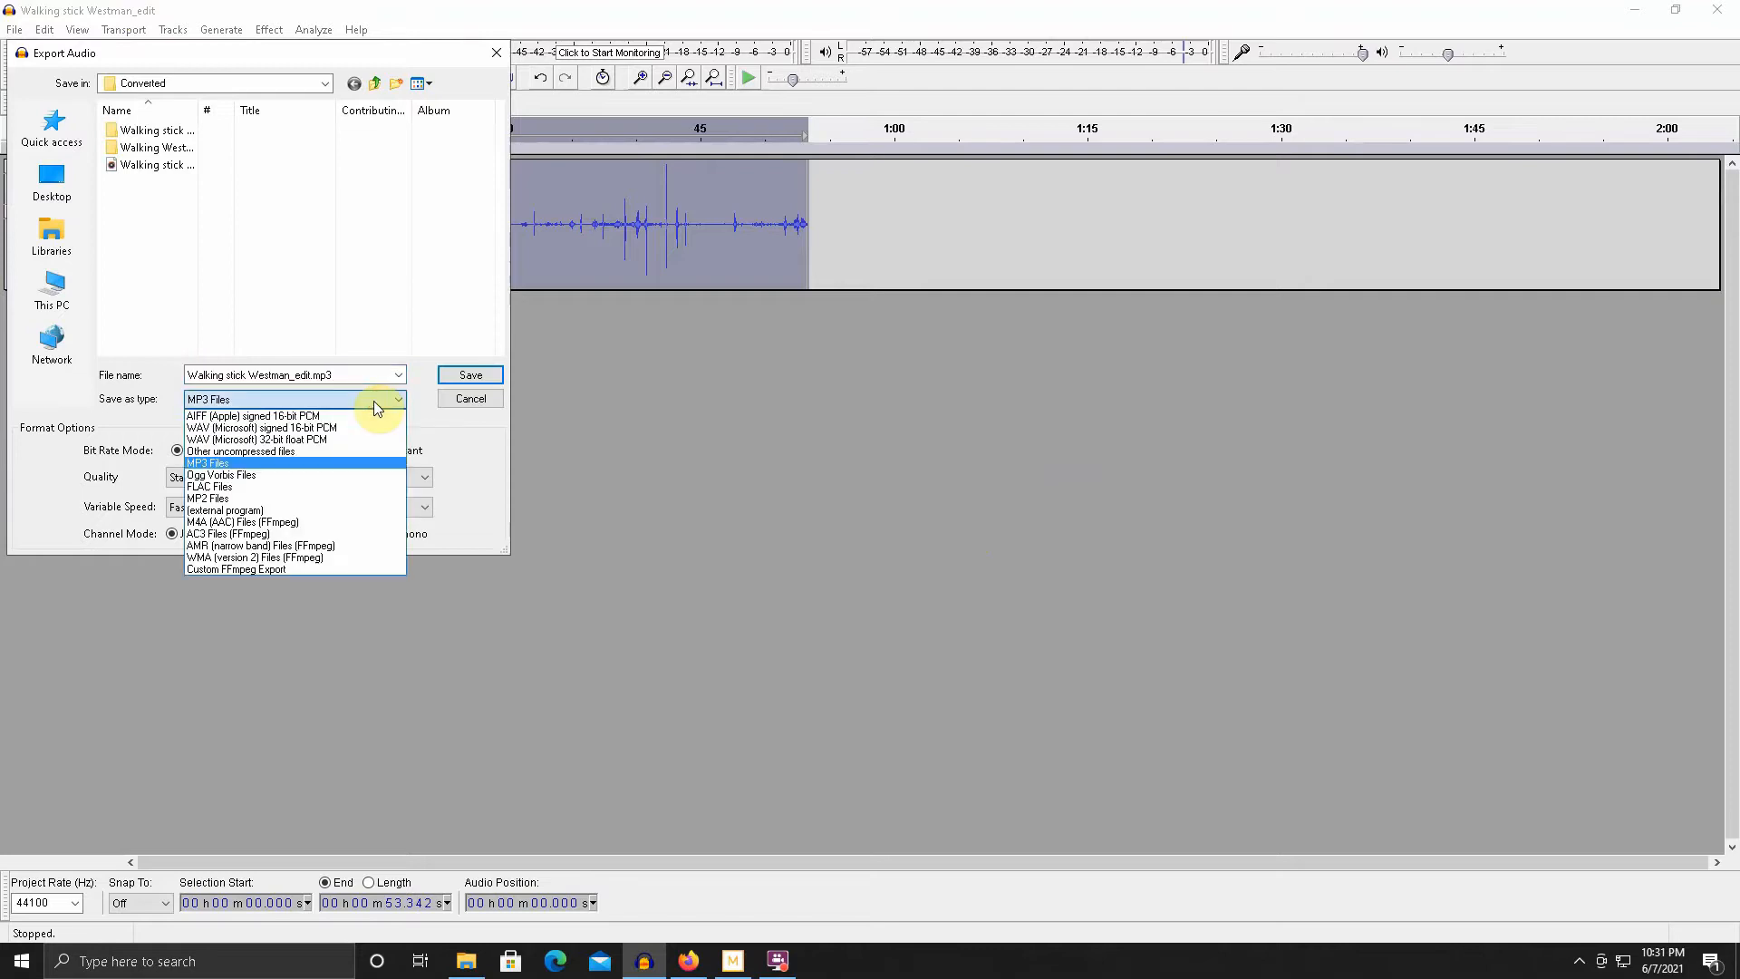
pyautogui.click(319, 440)
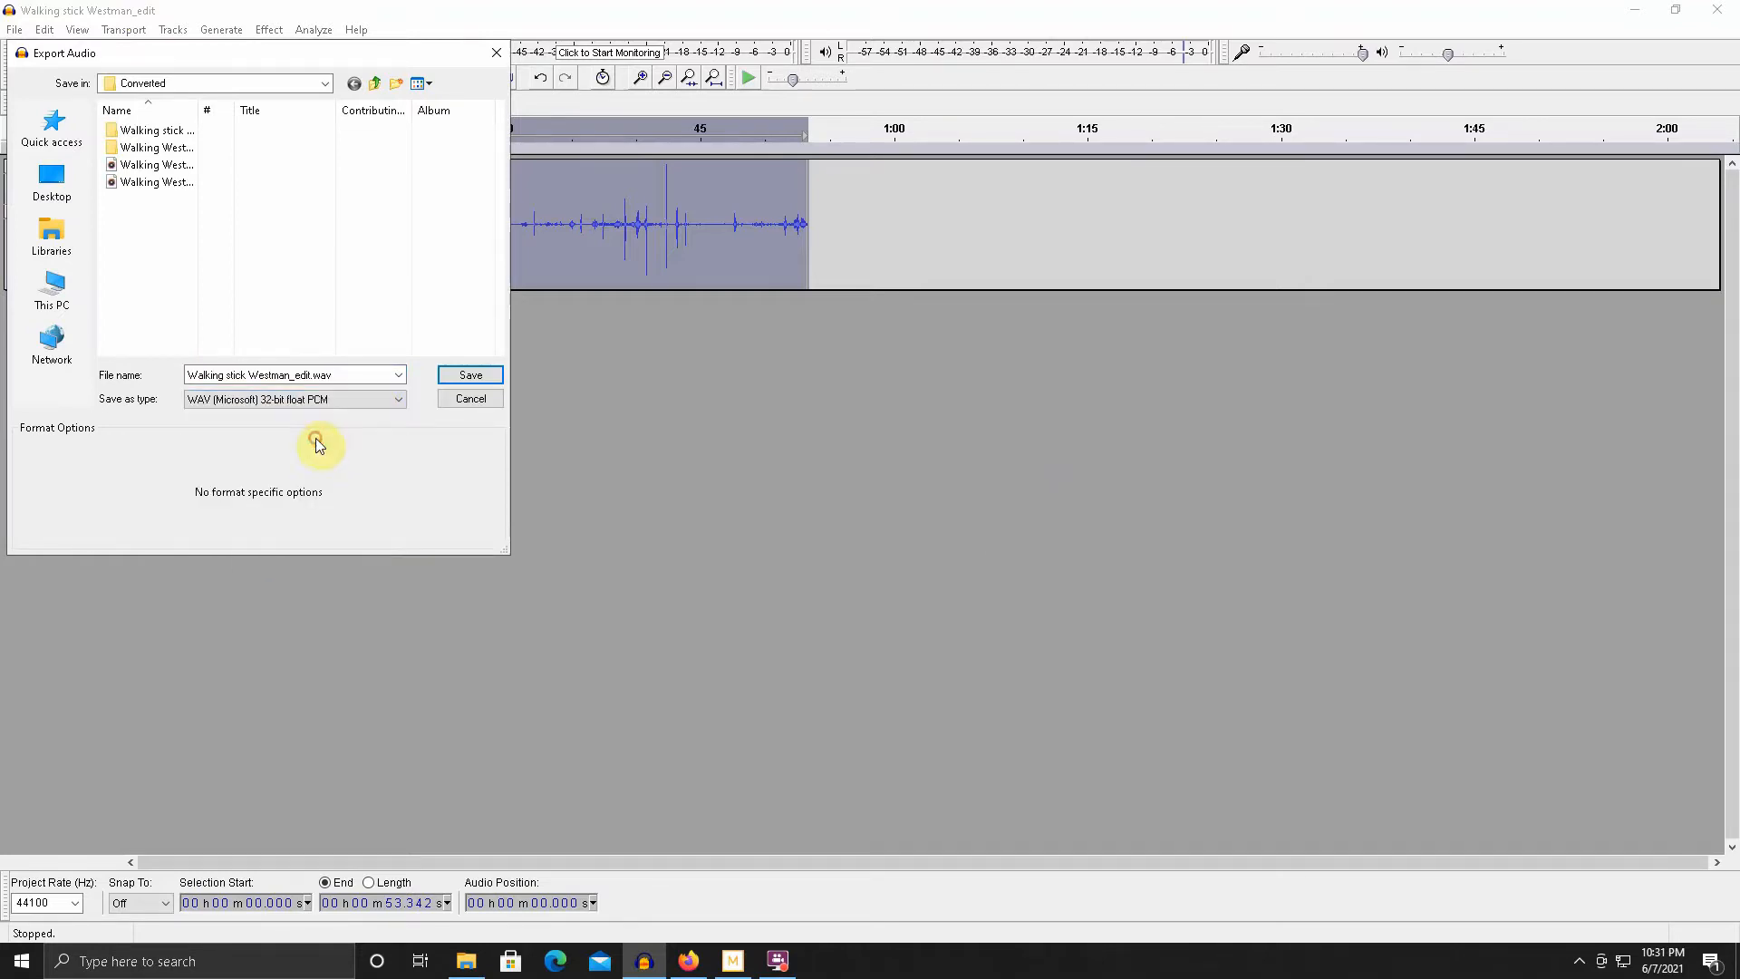
pyautogui.click(487, 378)
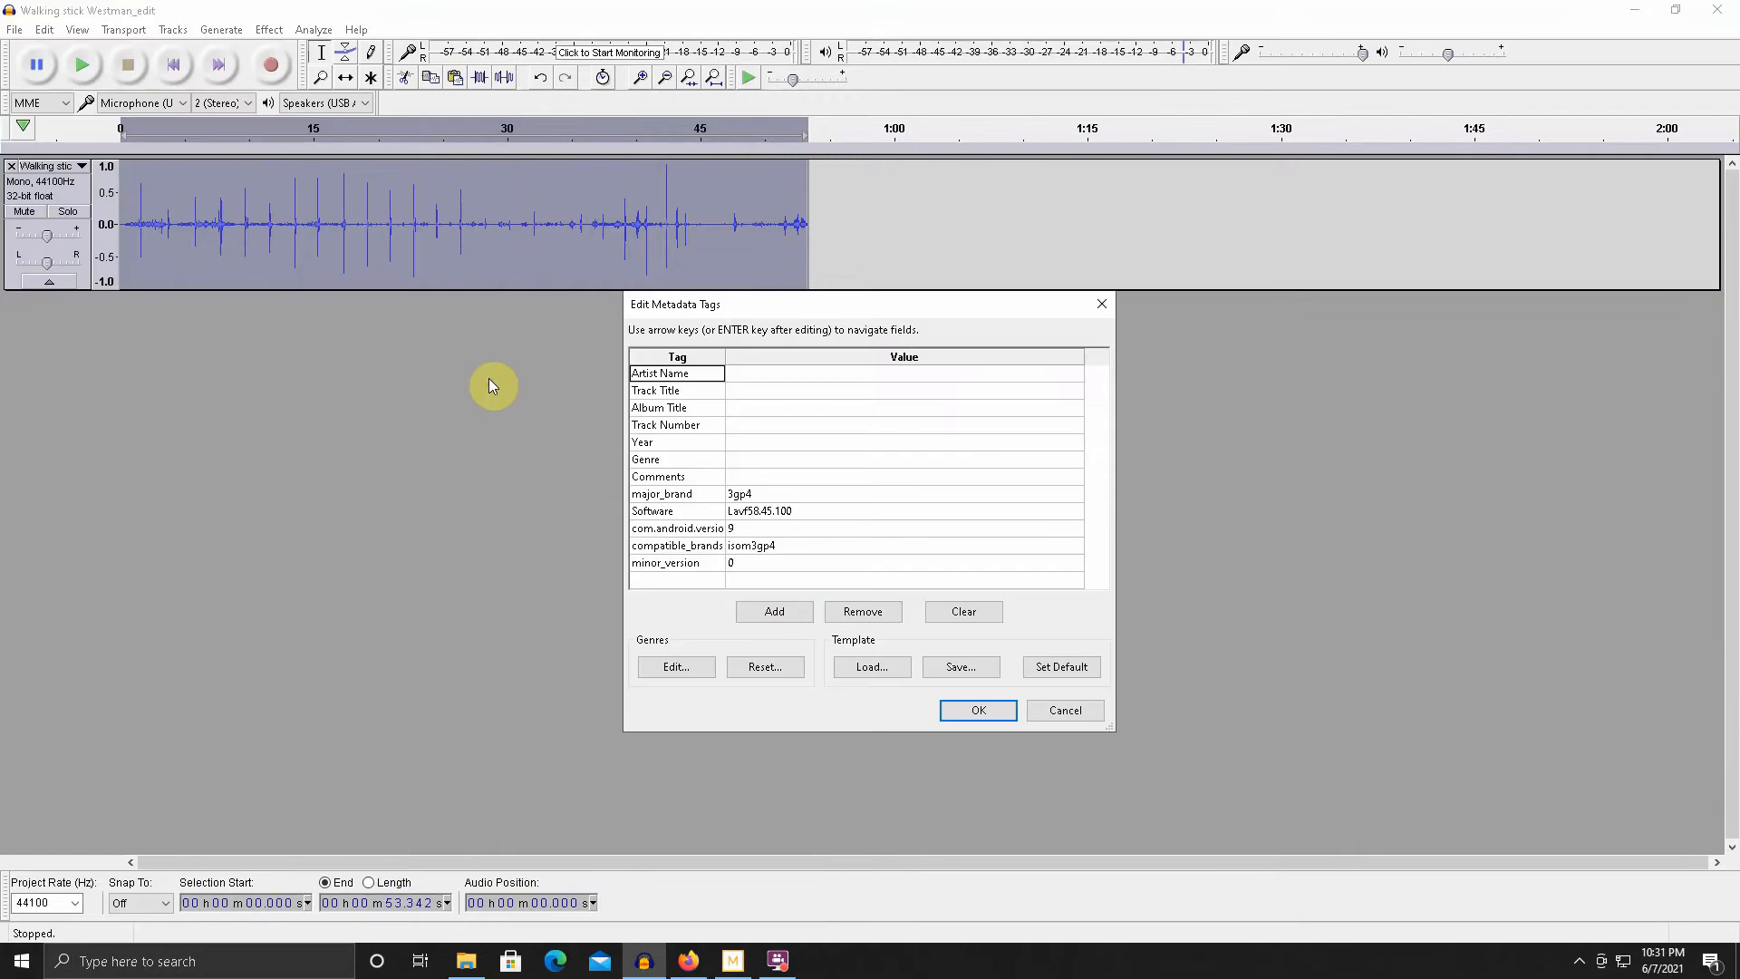
pyautogui.click(1001, 716)
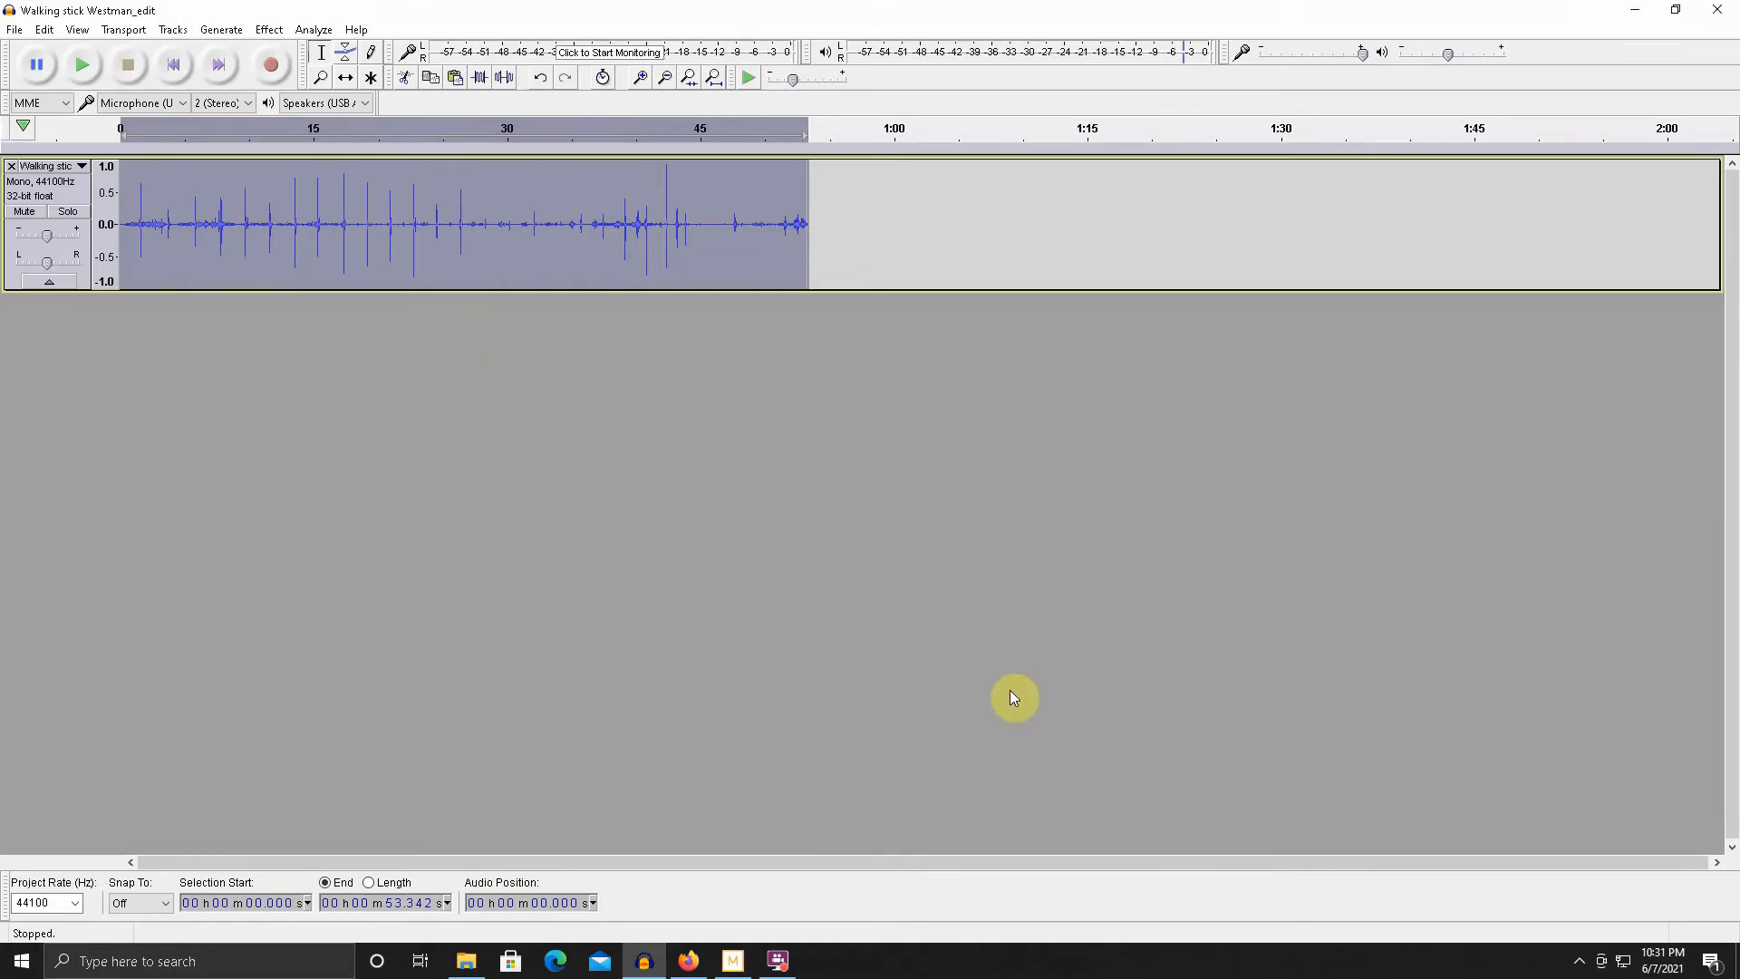
# - Switch to the WestMan project in Movie Studio and enlarge the timeline area to show the whole Sound Effects track
pyautogui.click(1633, 9)
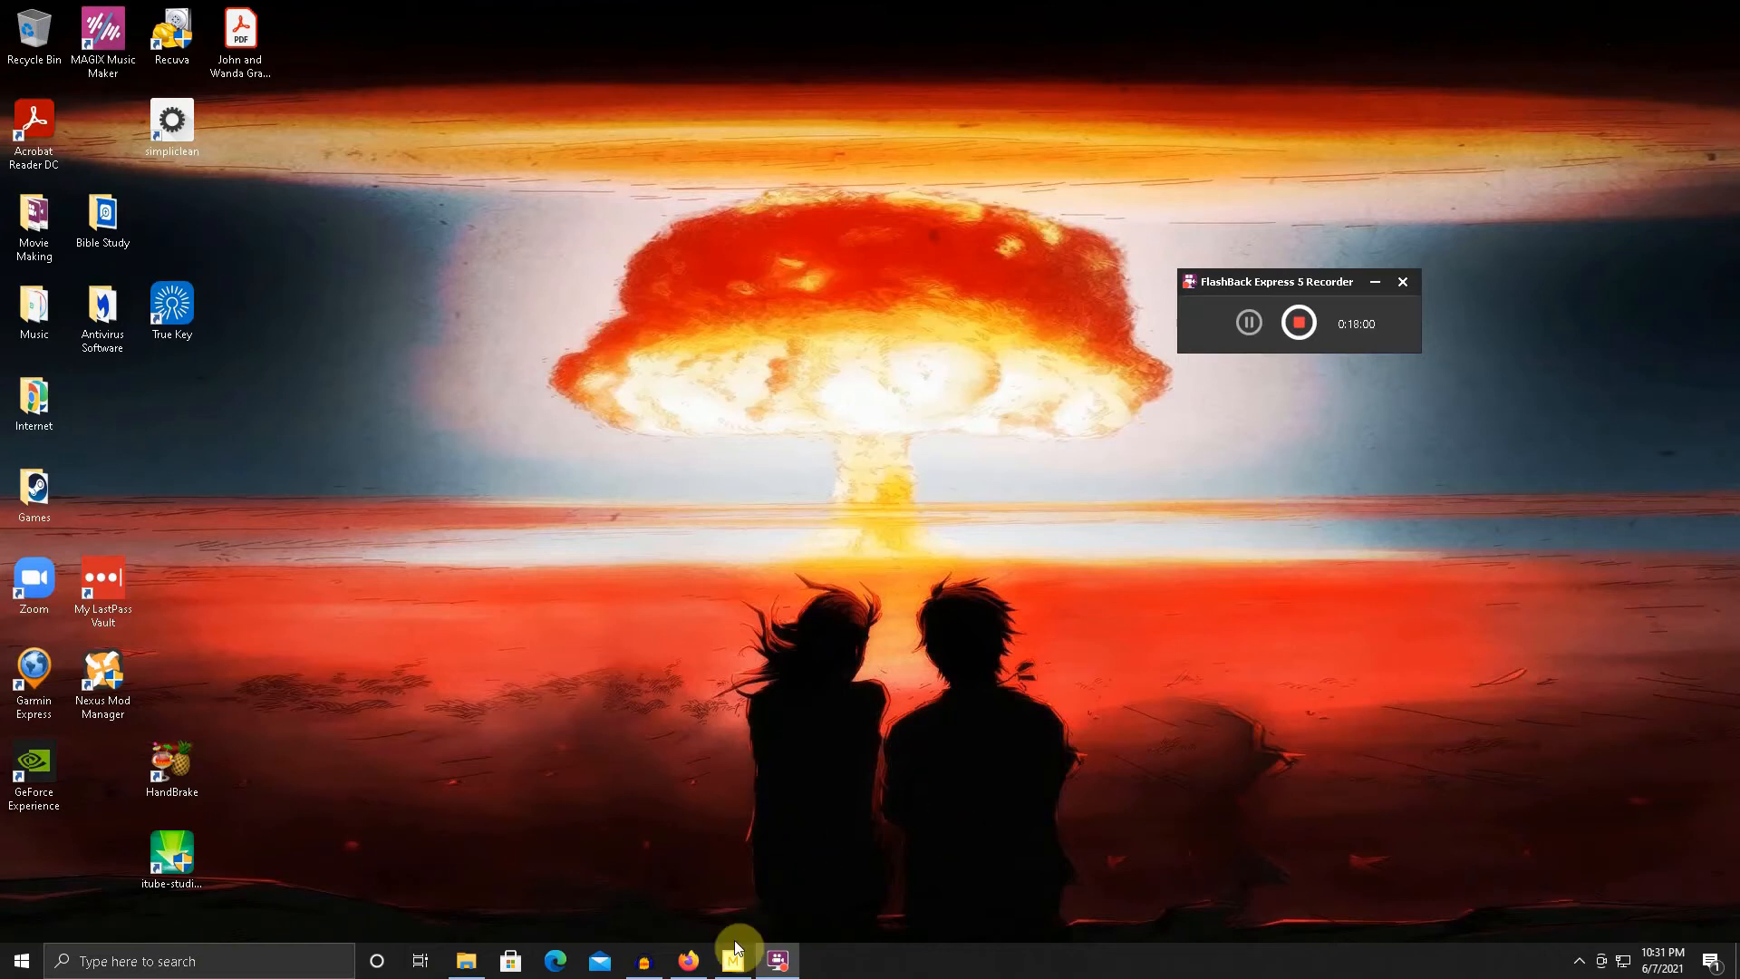
pyautogui.click(734, 964)
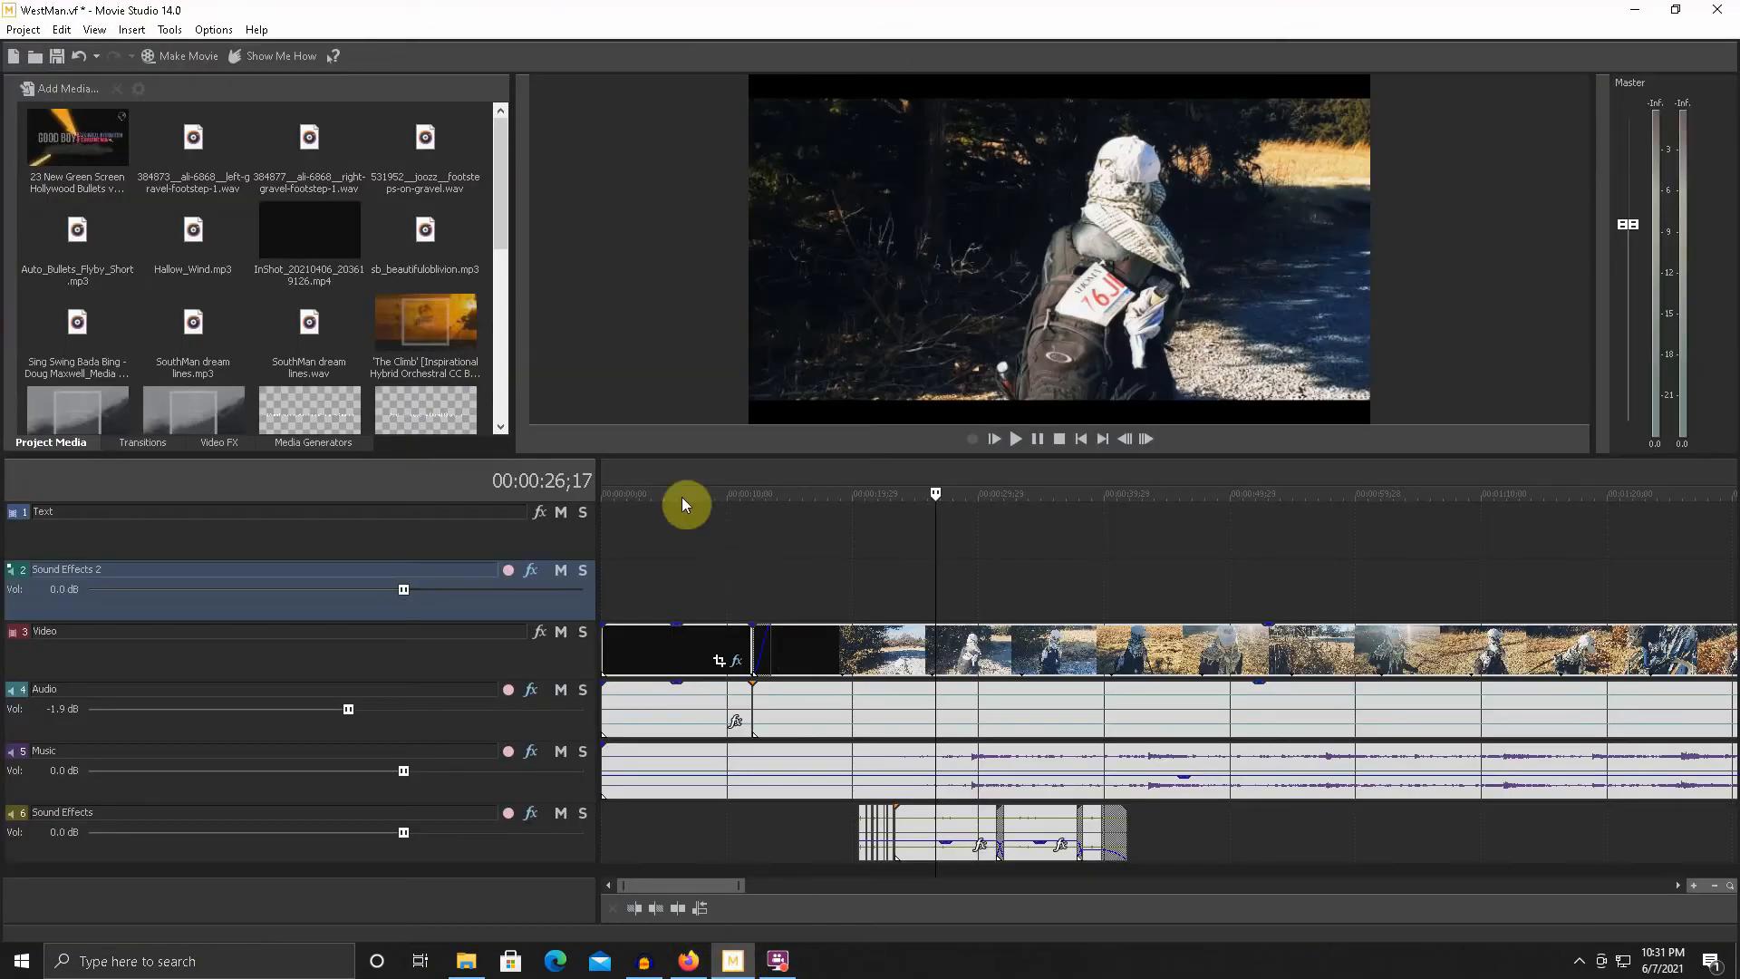
pyautogui.scroll(-3, 946, 609)
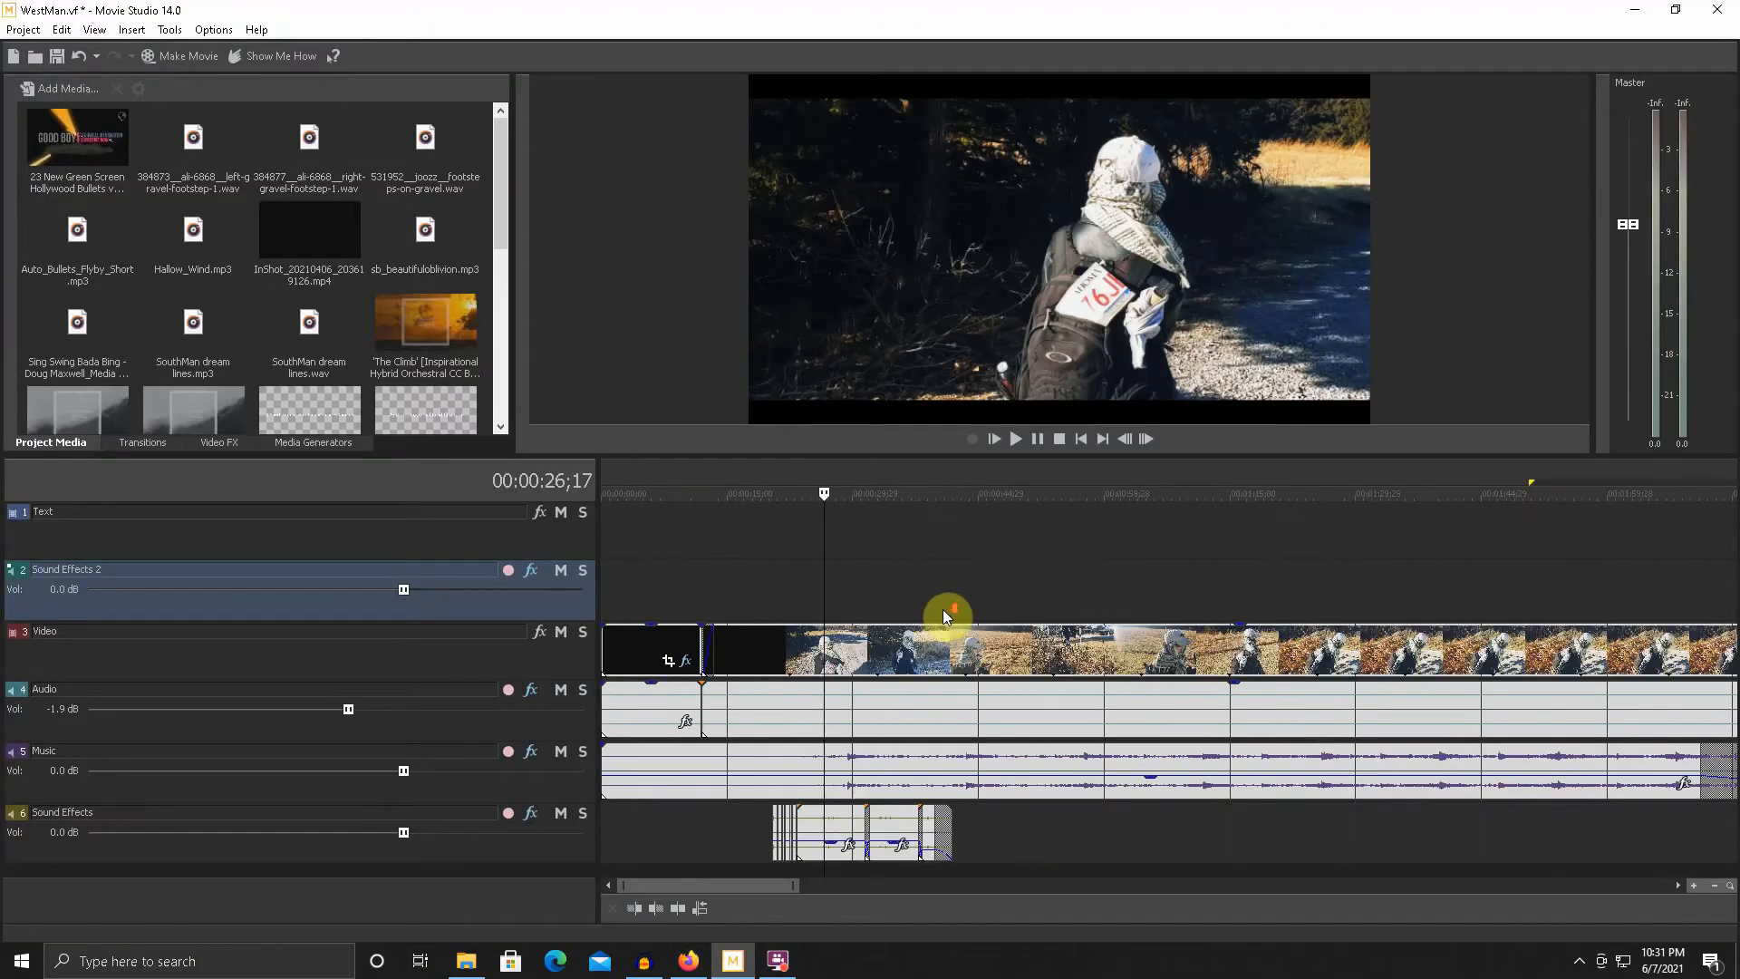
pyautogui.scroll(-3, 937, 609)
pyautogui.scroll(6, 767, 616)
pyautogui.moveTo(937, 460); pyautogui.dragTo(885, 378)
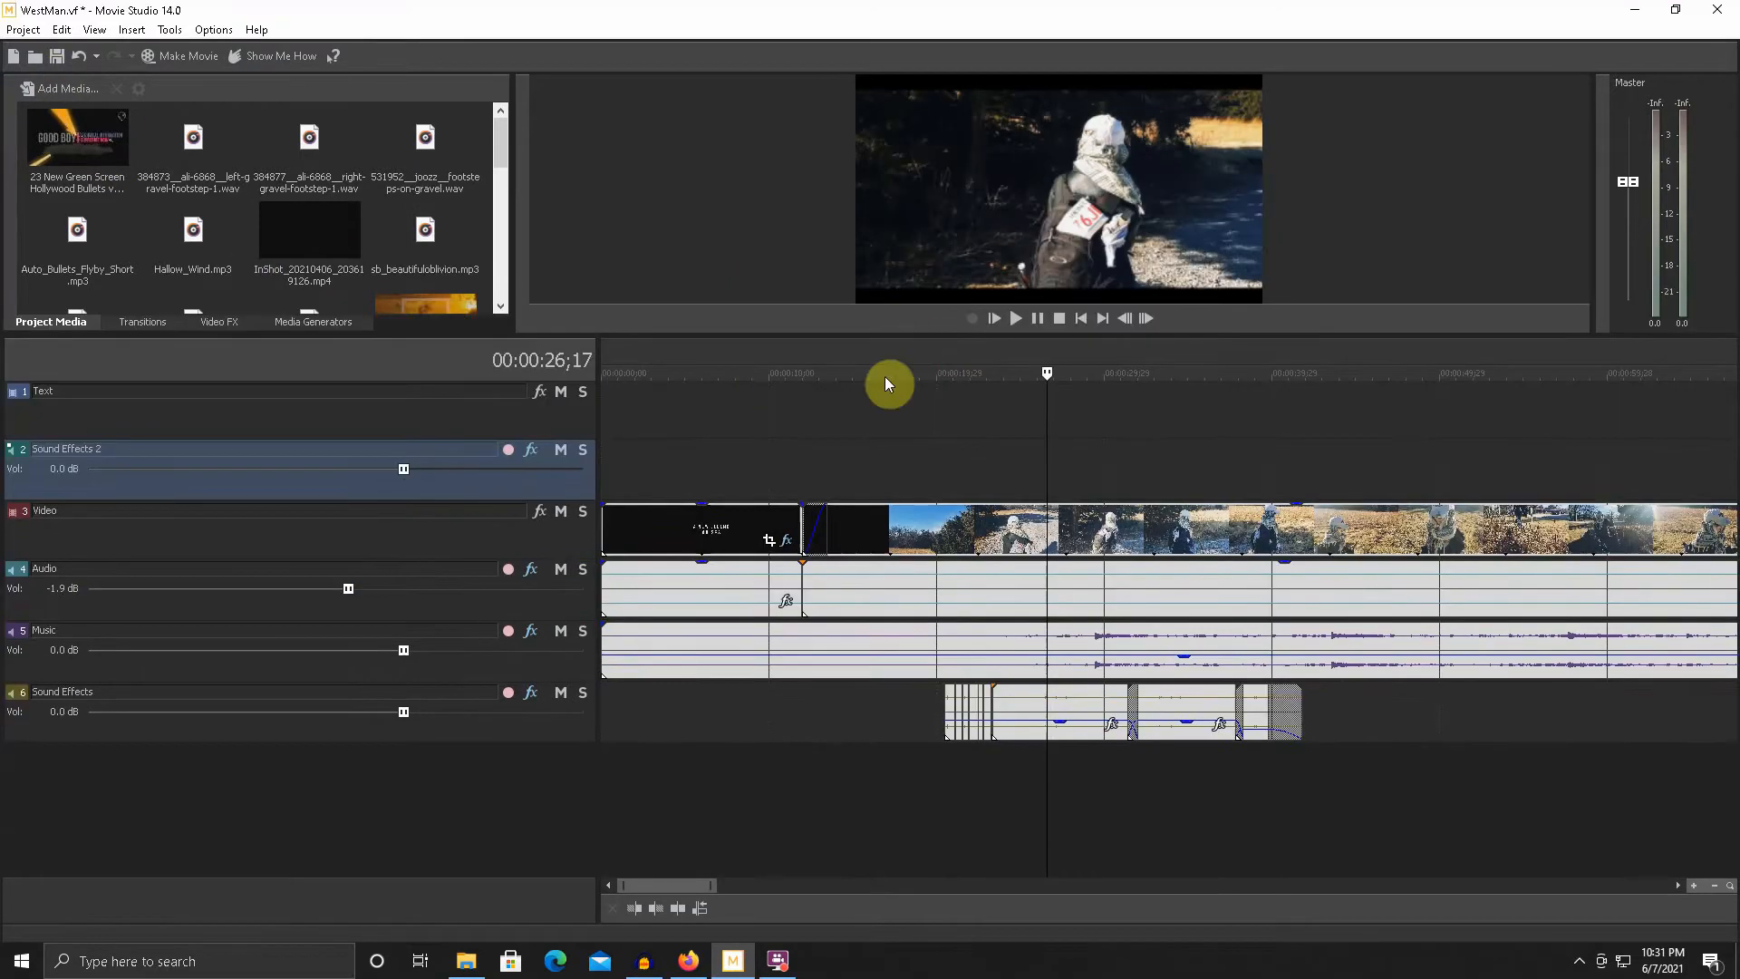
# - Mute the Music track and play the movie from just before the footstep clips, pausing partway through them
pyautogui.click(561, 630)
pyautogui.click(924, 448)
pyautogui.moveTo(1039, 336); pyautogui.dragTo(1023, 512)
pyautogui.click(1033, 505)
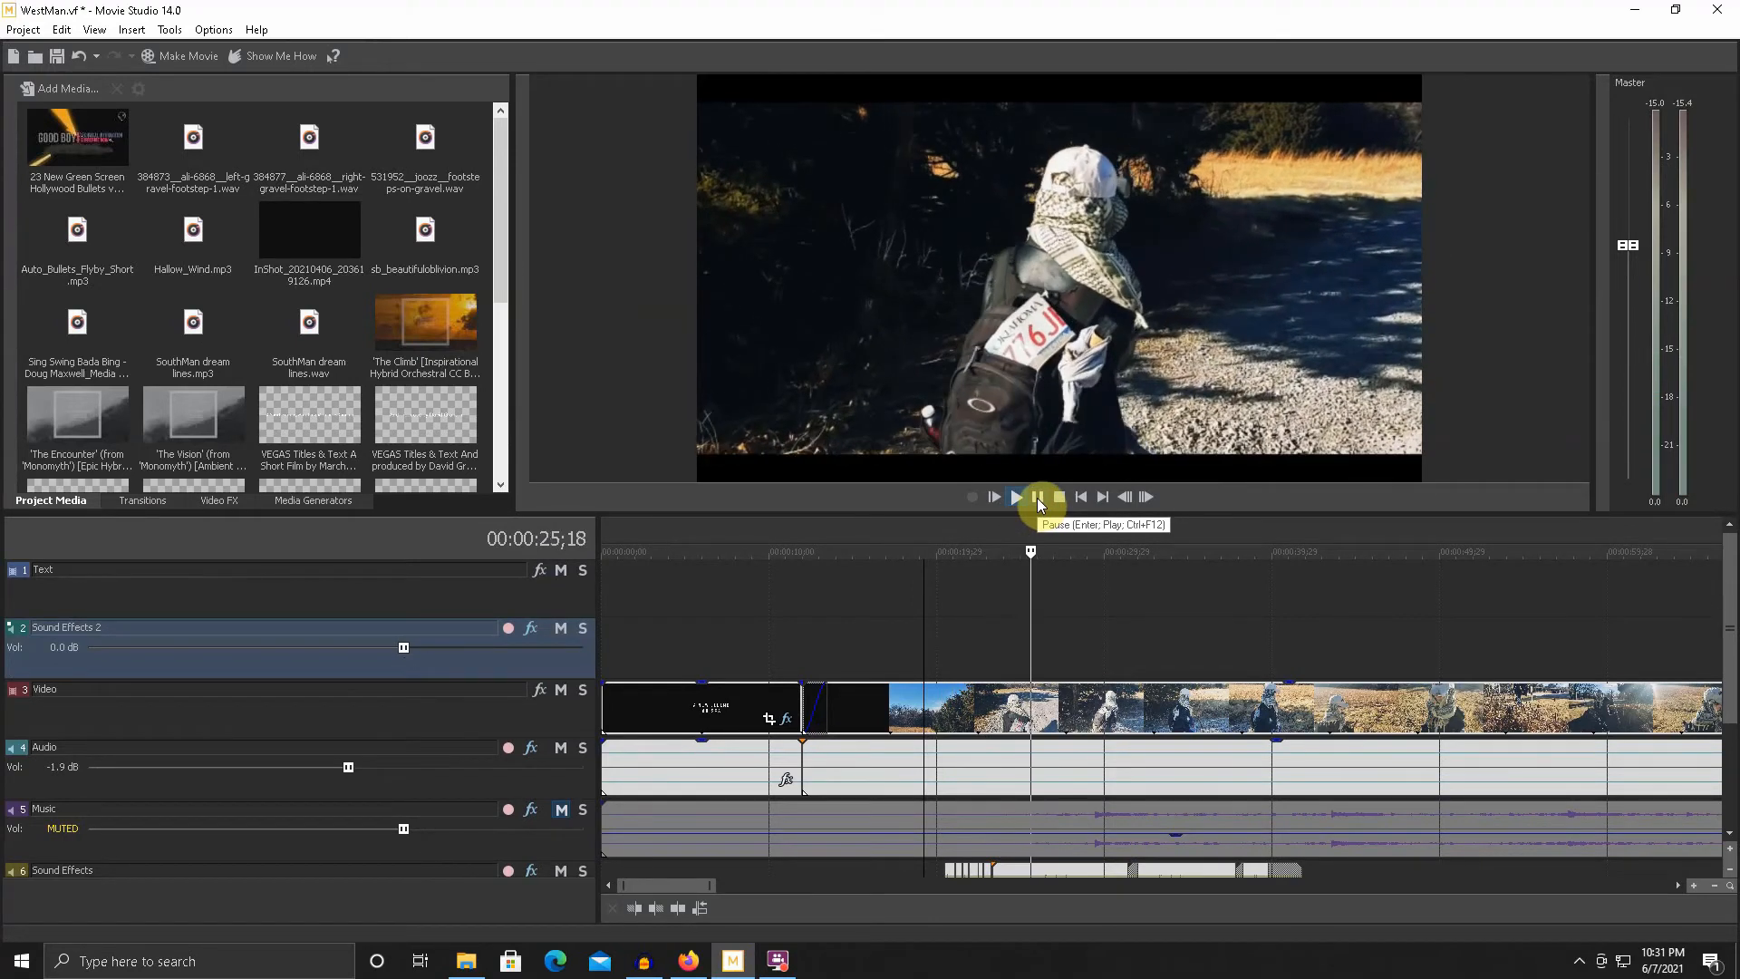
# - Examine the footstep clips on the Sound Effects track up close, restoring the larger video preview at the end
pyautogui.moveTo(1034, 507); pyautogui.dragTo(1002, 382)
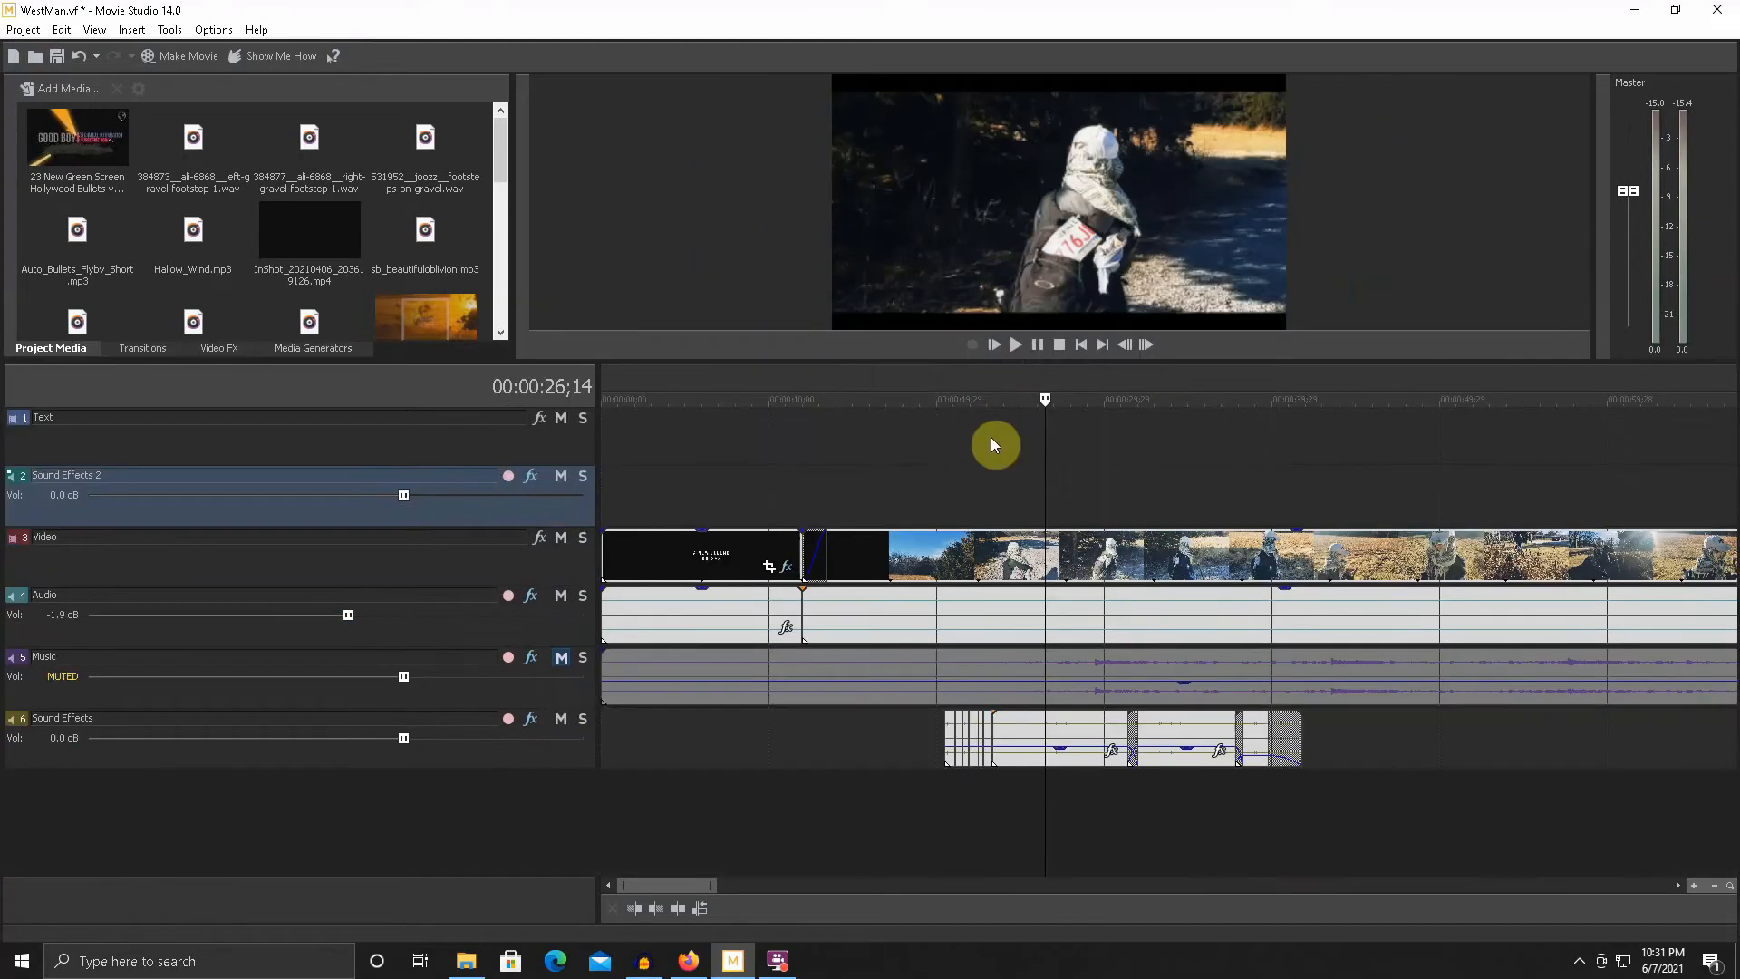
pyautogui.scroll(4, 979, 492)
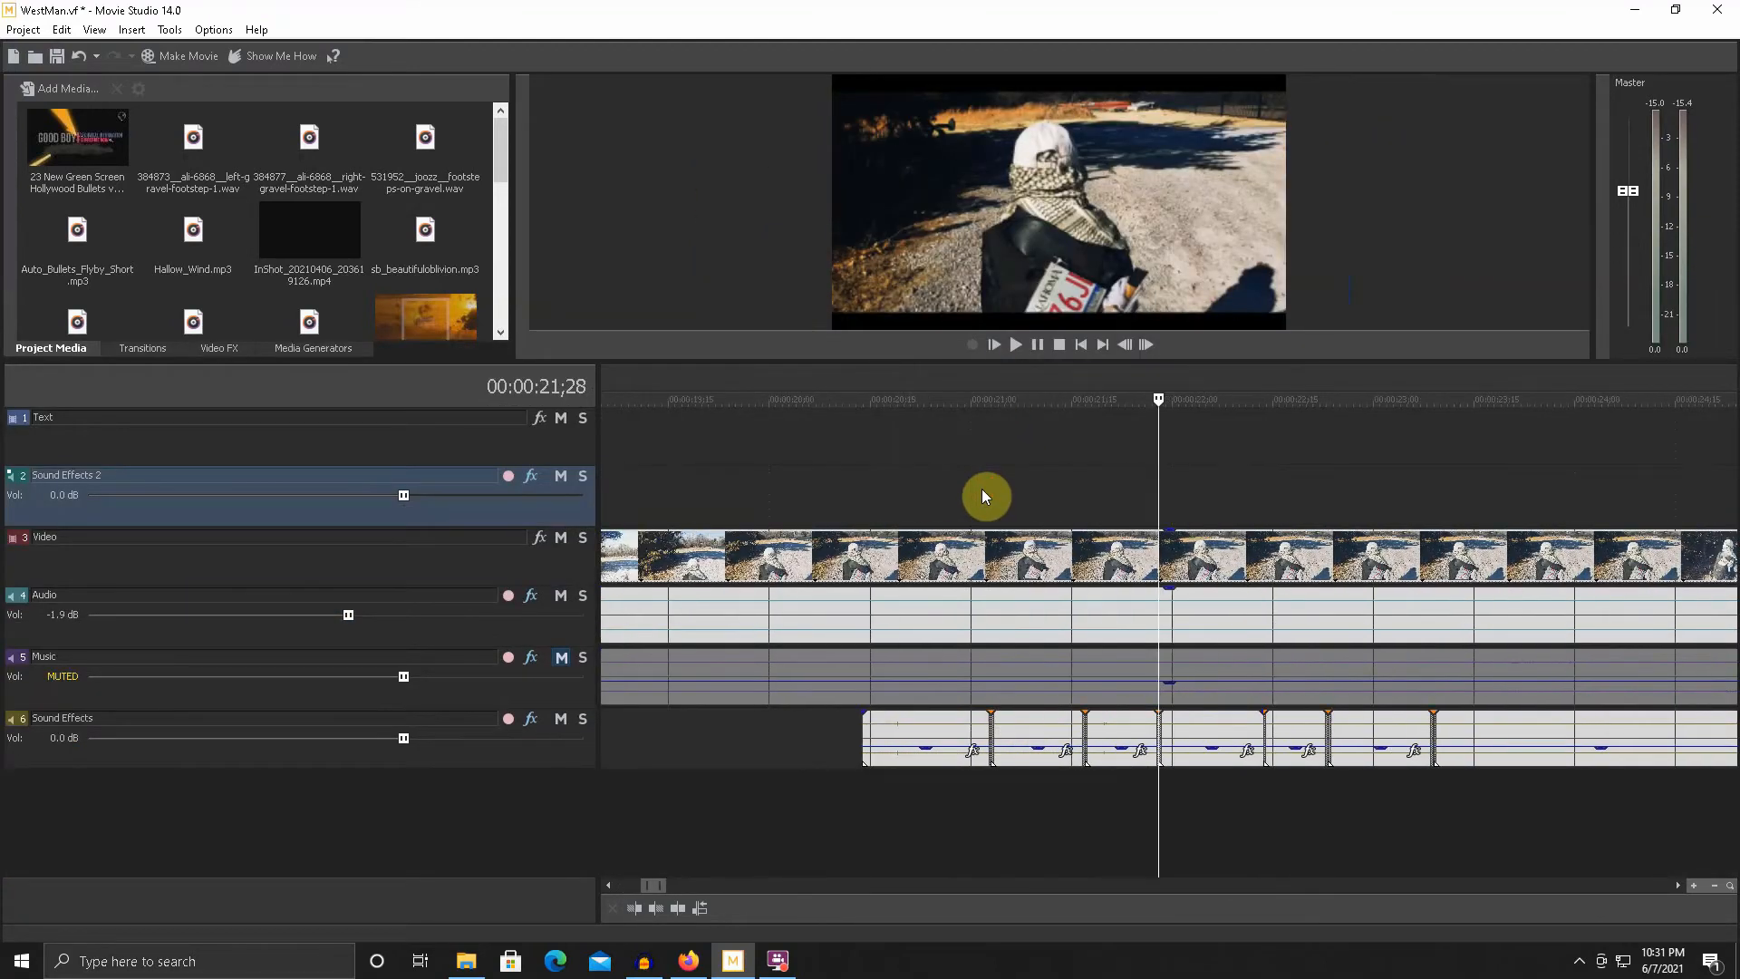
pyautogui.scroll(-5, 984, 494)
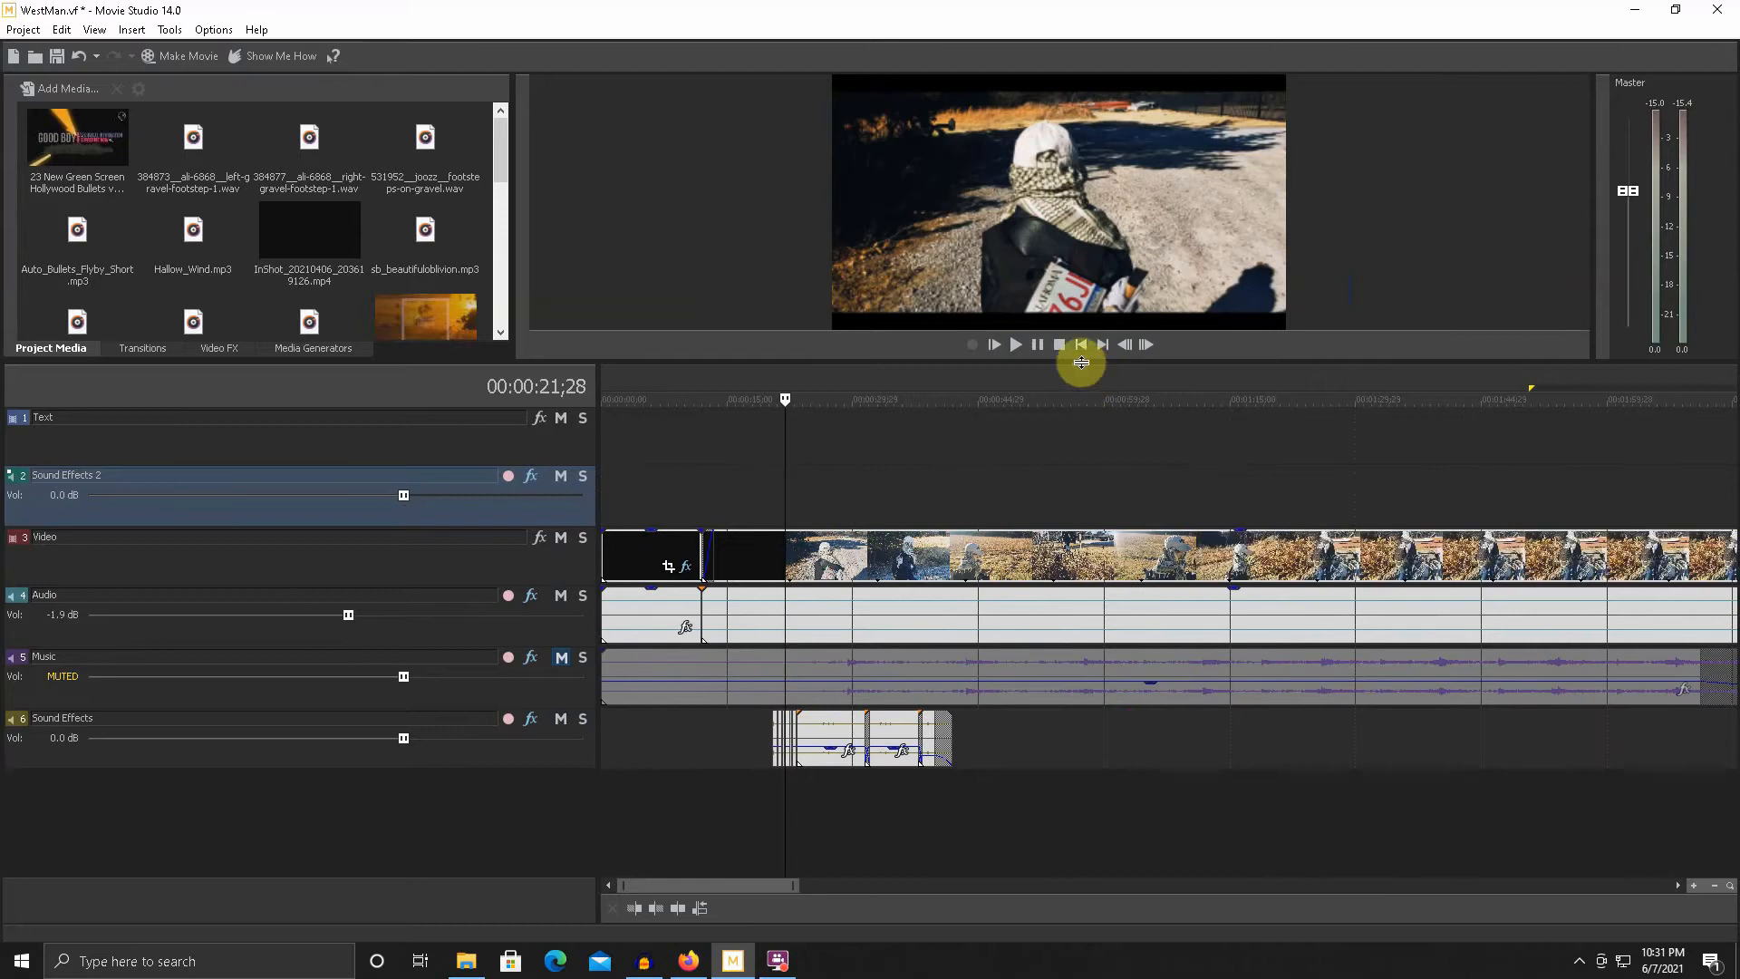
pyautogui.moveTo(1086, 364); pyautogui.dragTo(1082, 504)
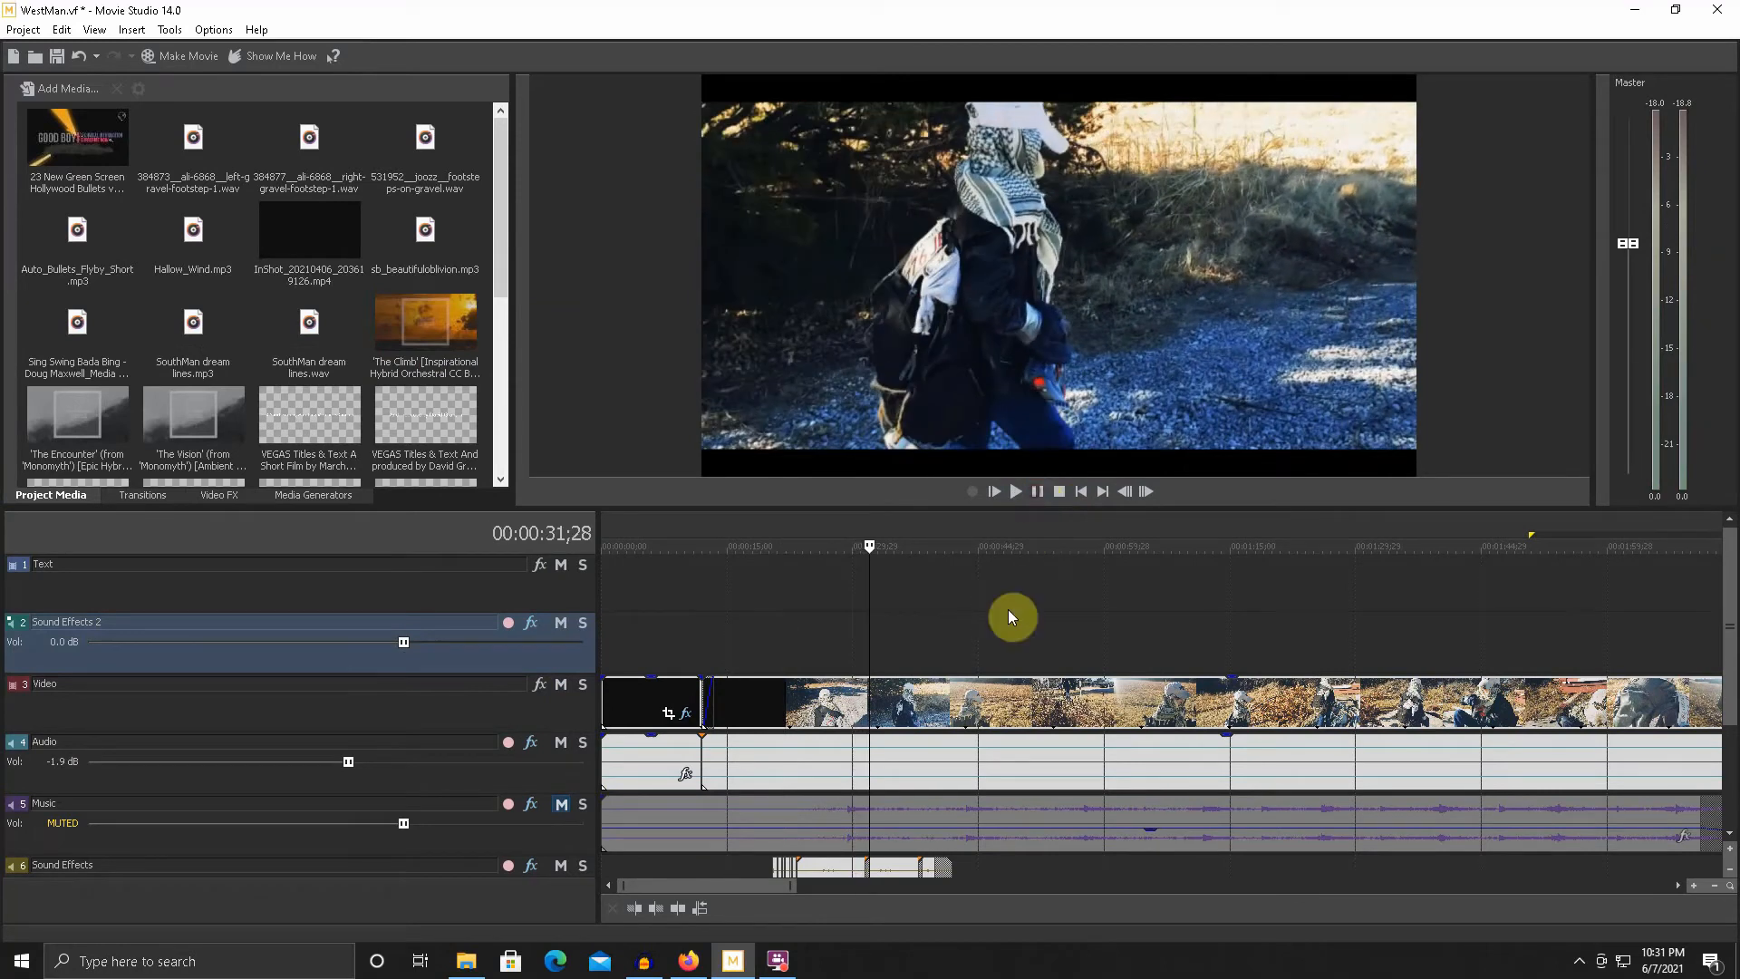
# - Play the walking scene from partway through the footstep clips and pause before they end
pyautogui.scroll(2, 925, 707)
pyautogui.click(975, 646)
pyautogui.click(934, 640)
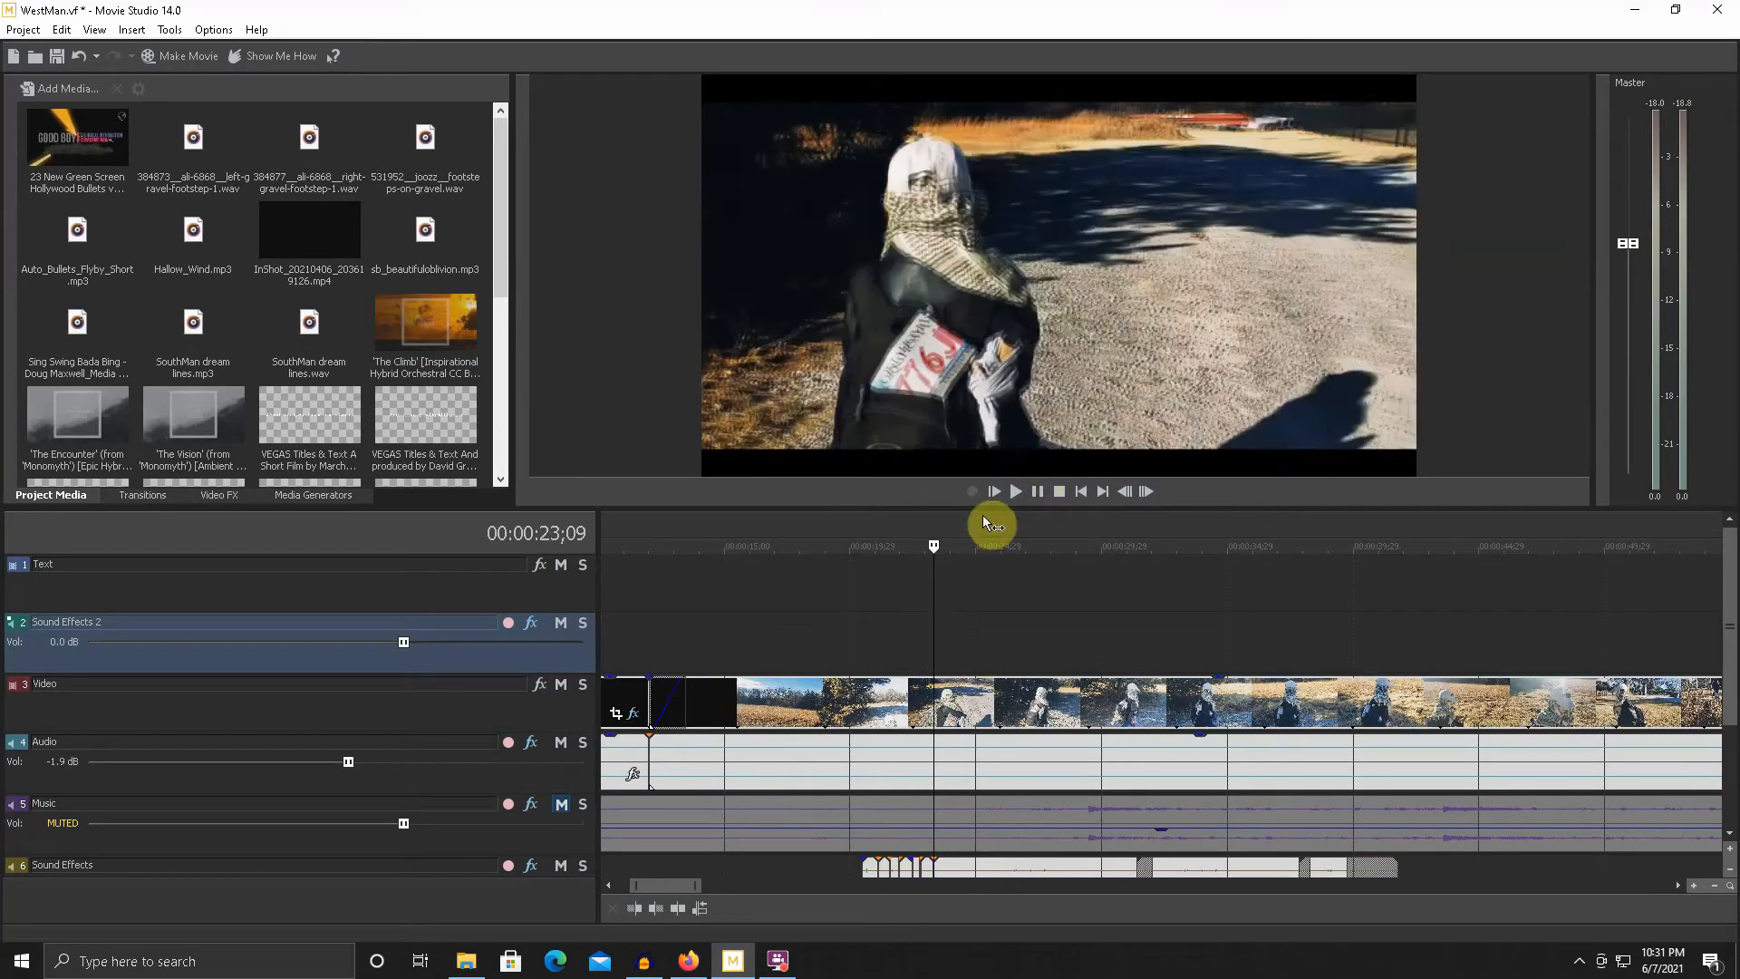
pyautogui.click(1015, 492)
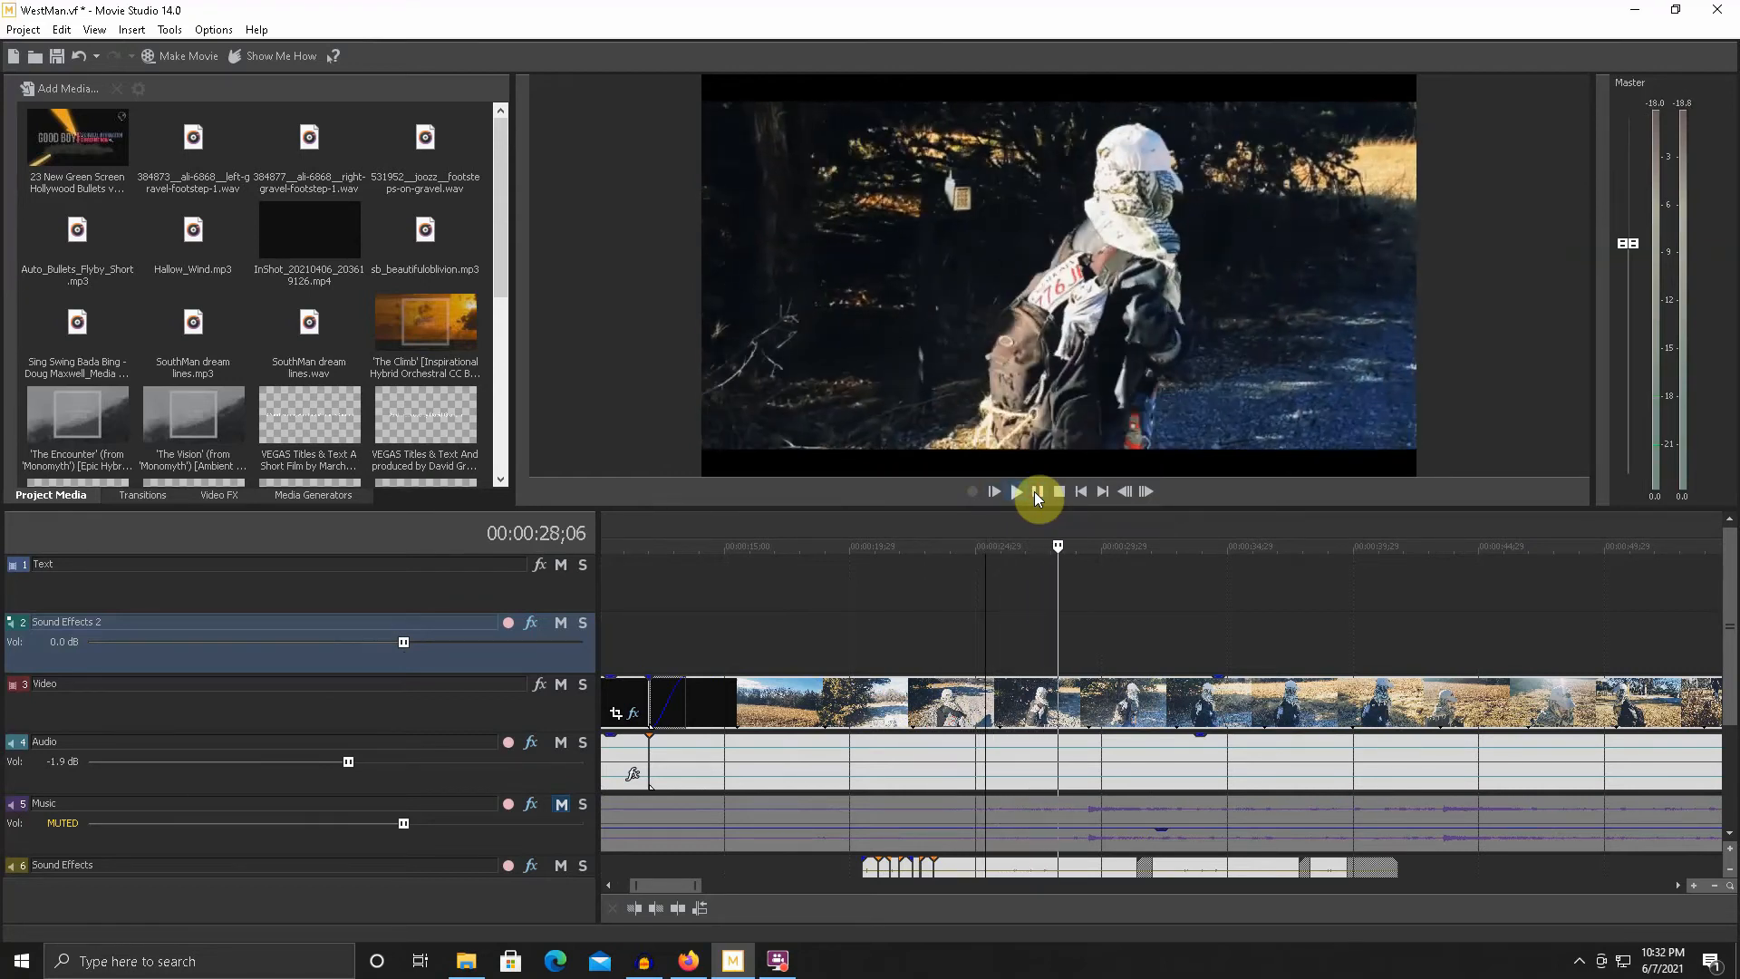
pyautogui.click(1035, 491)
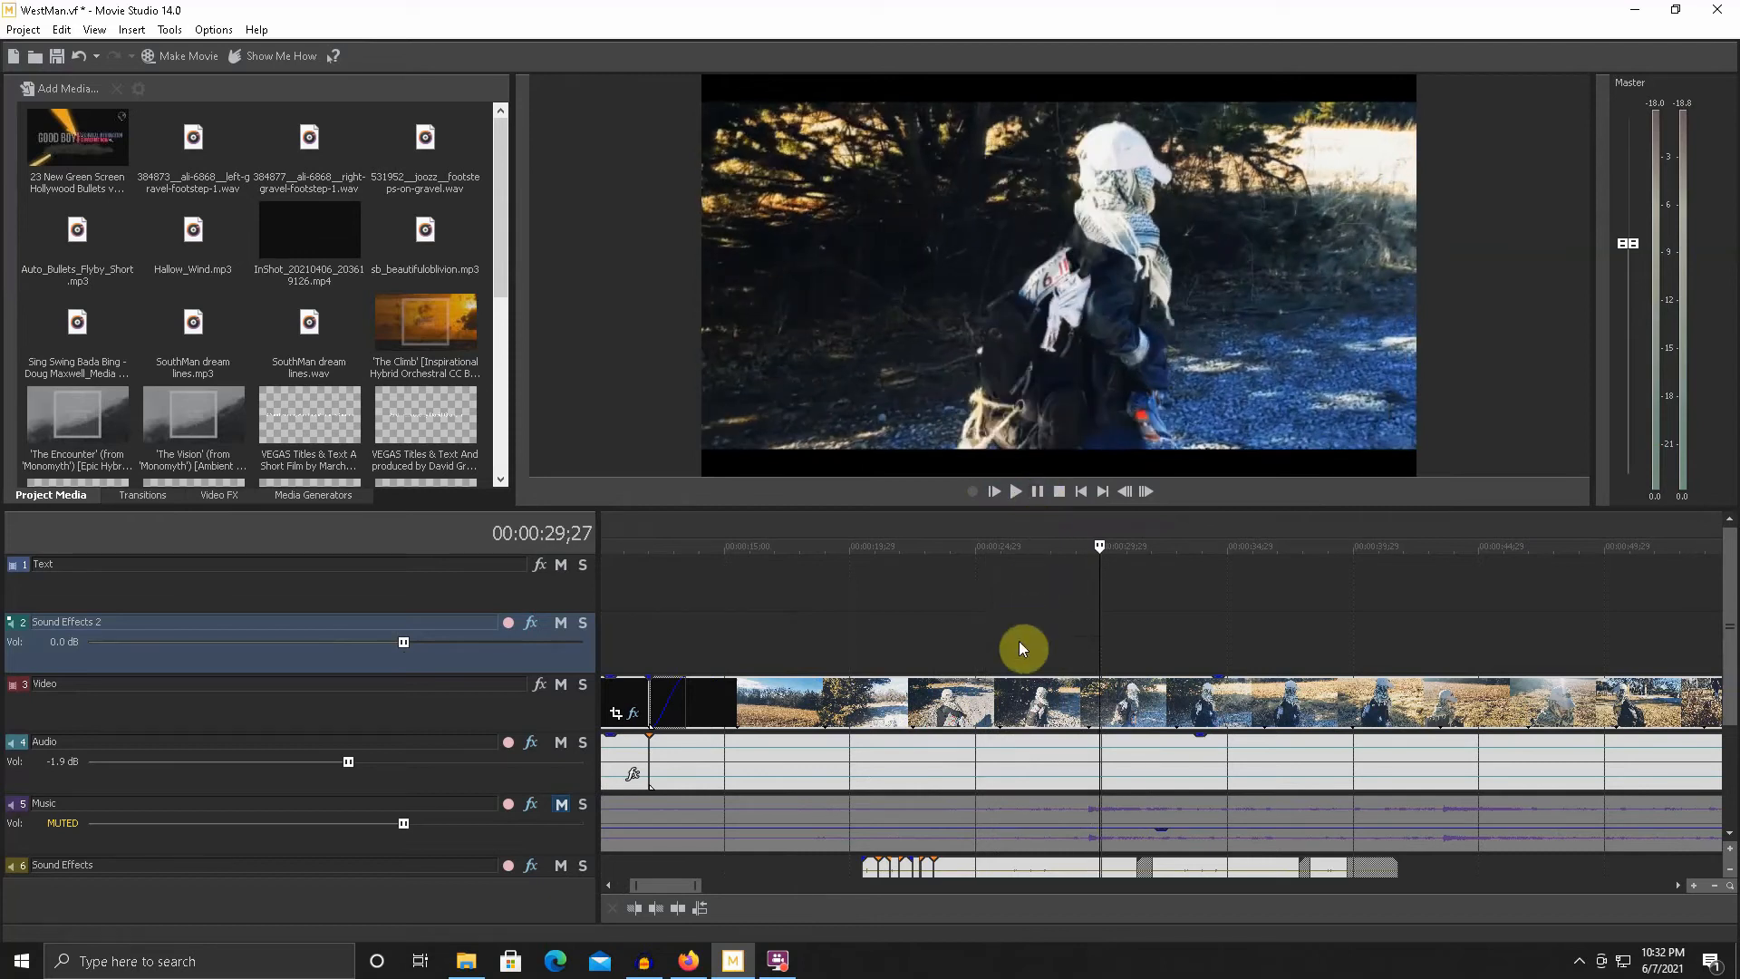
# - Enlarge the preview slightly and scrub the walking scene from 00:00:21;13 to 00:00:27;13
pyautogui.scroll(3, 1019, 623)
pyautogui.moveTo(1145, 640); pyautogui.dragTo(724, 633)
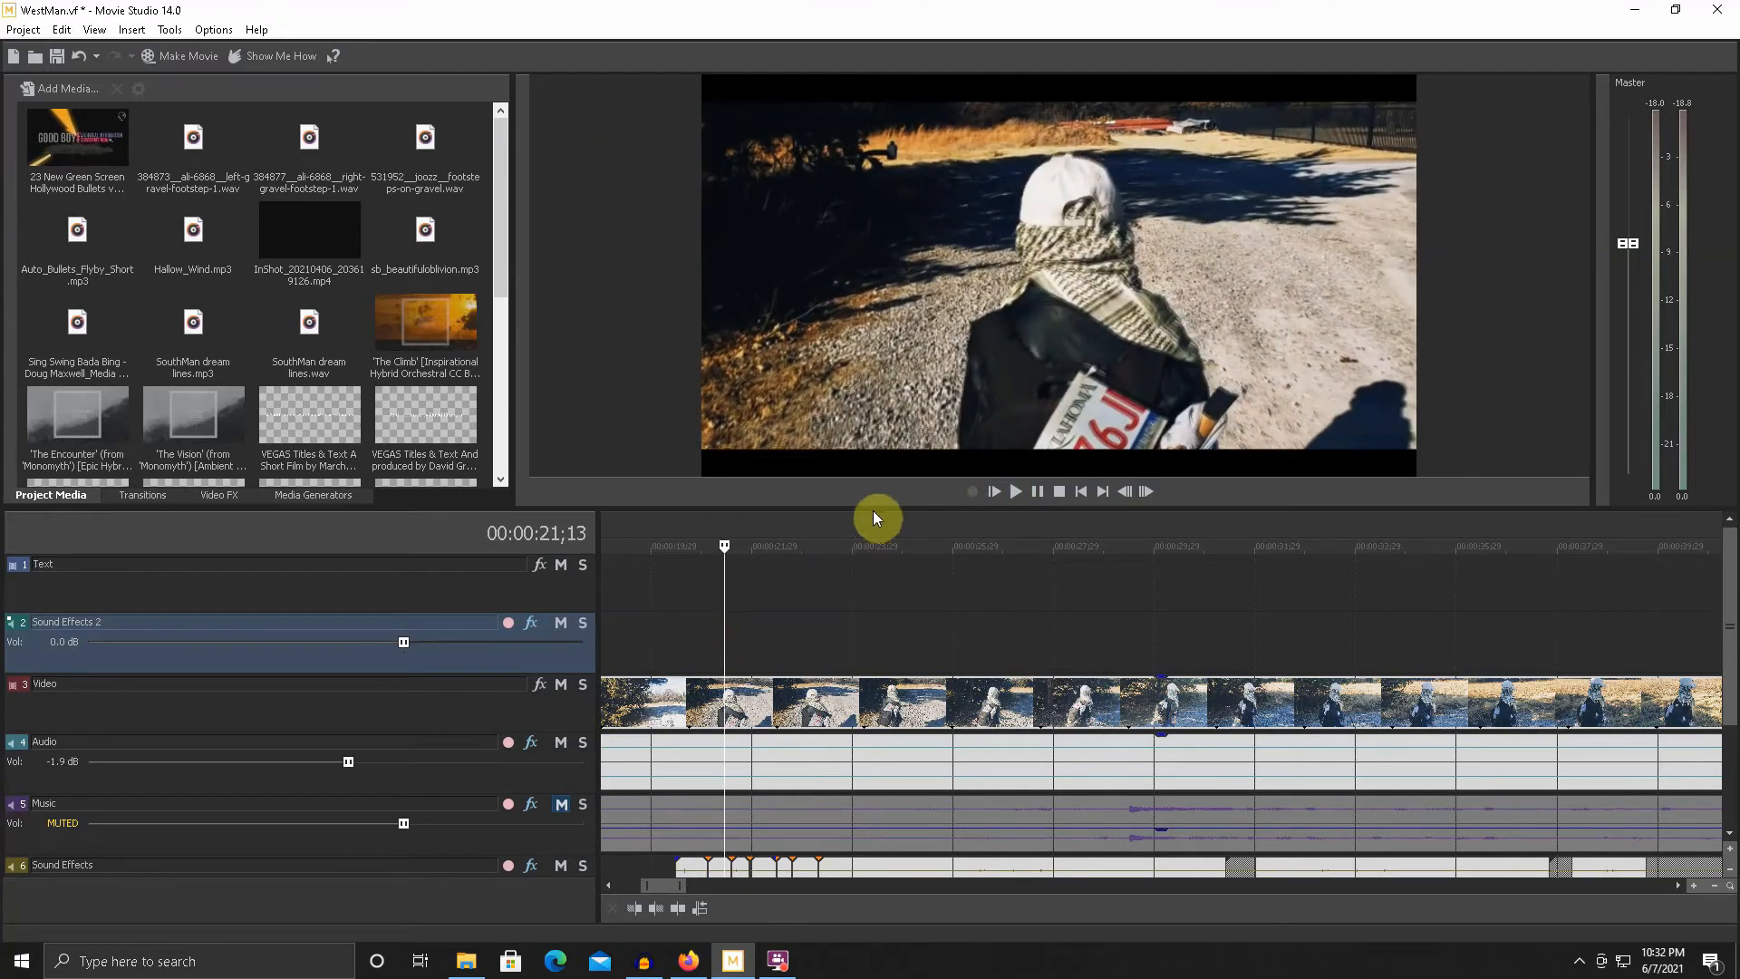
pyautogui.moveTo(866, 507); pyautogui.dragTo(865, 572)
pyautogui.moveTo(725, 673); pyautogui.dragTo(1027, 700)
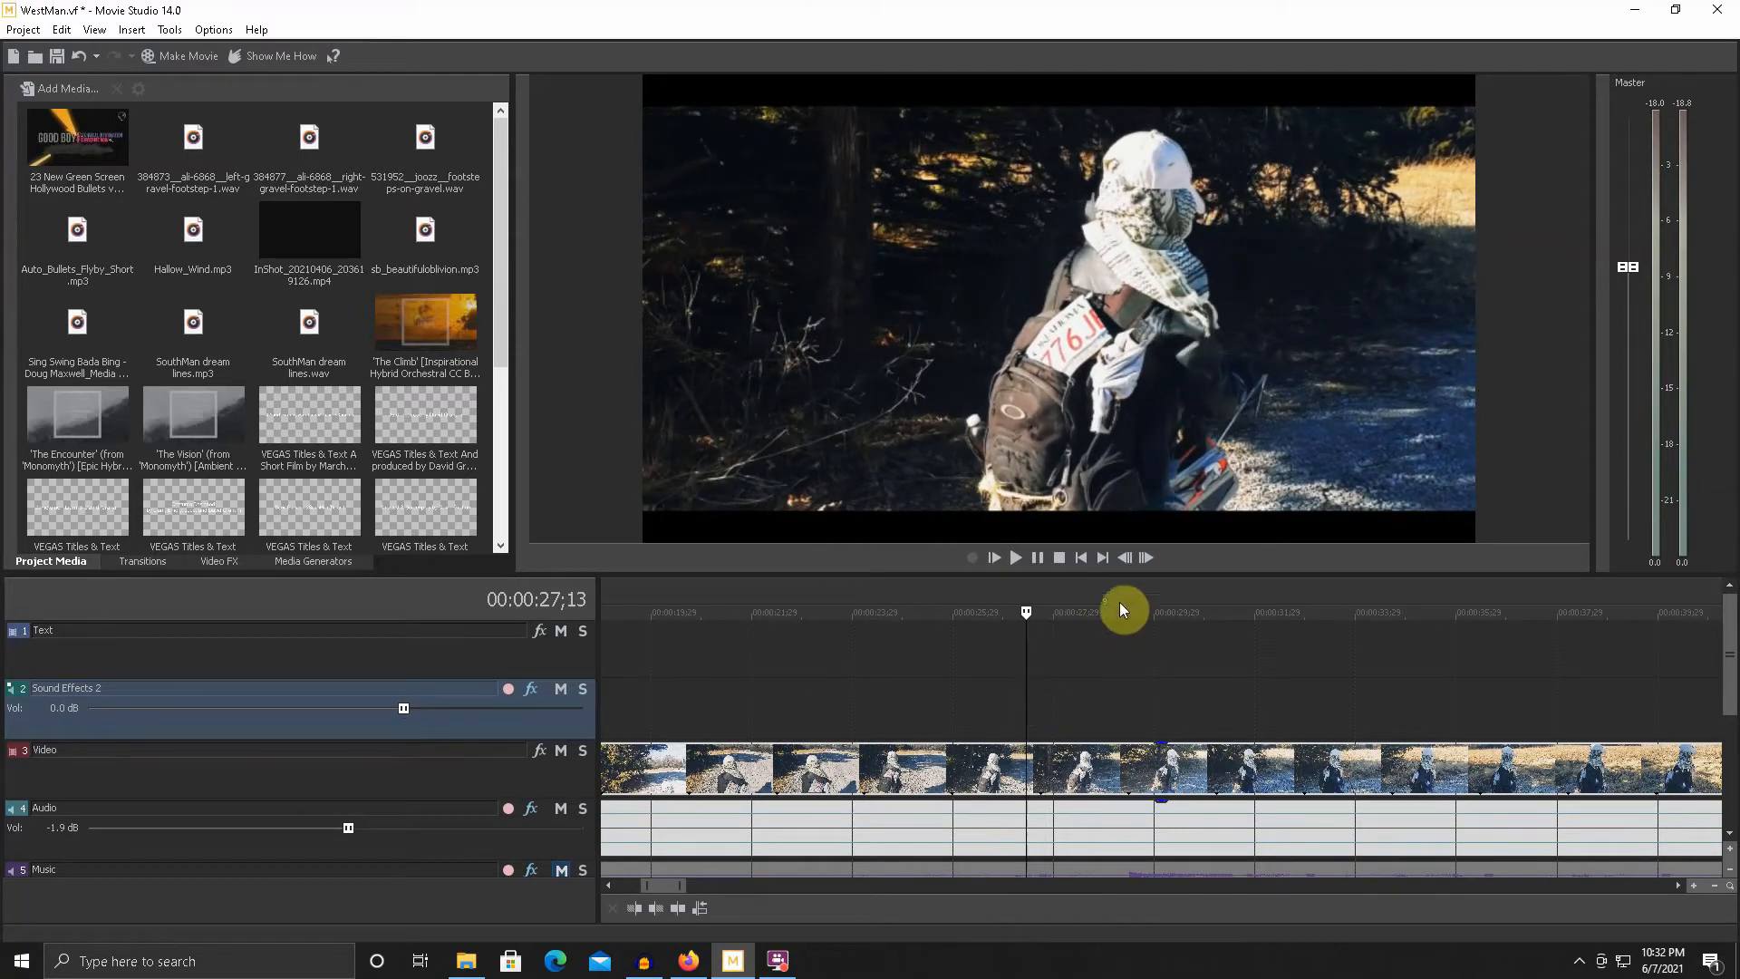
# - Return to the first footstep clip at 00:00:20;14 and play the scene in a larger preview, pausing soon after
pyautogui.moveTo(1118, 573); pyautogui.dragTo(1087, 700)
pyautogui.moveTo(1026, 763); pyautogui.dragTo(966, 452)
pyautogui.click(672, 592)
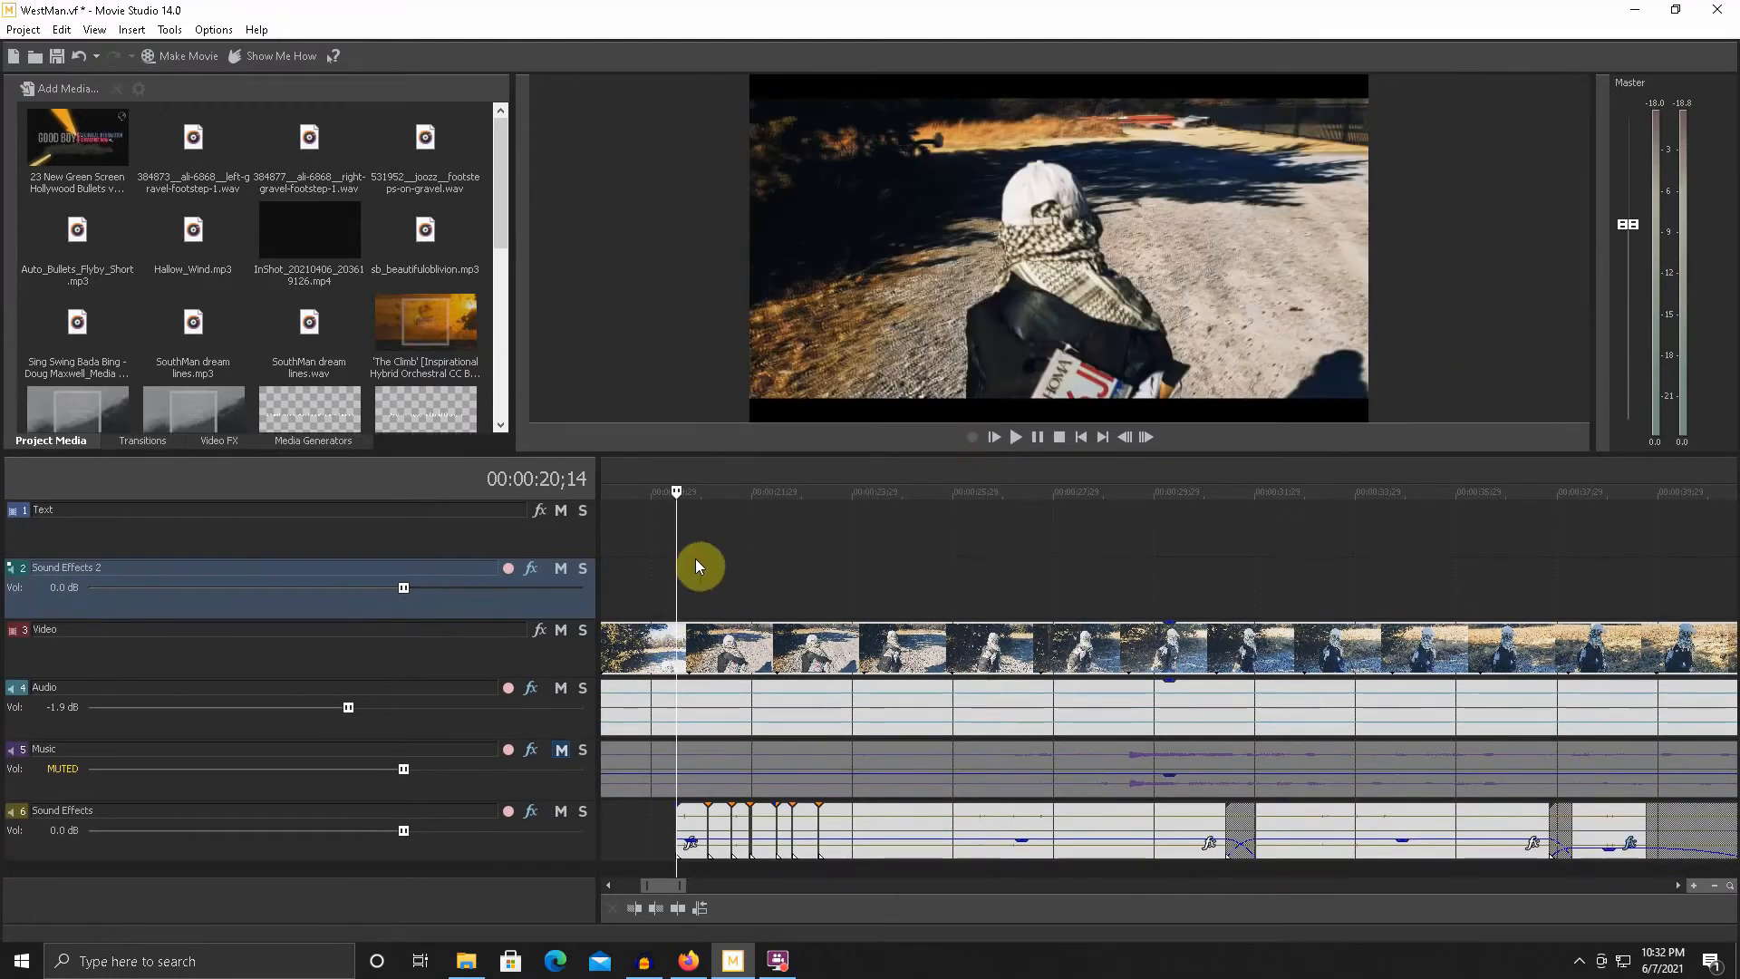
pyautogui.moveTo(836, 449); pyautogui.dragTo(866, 626)
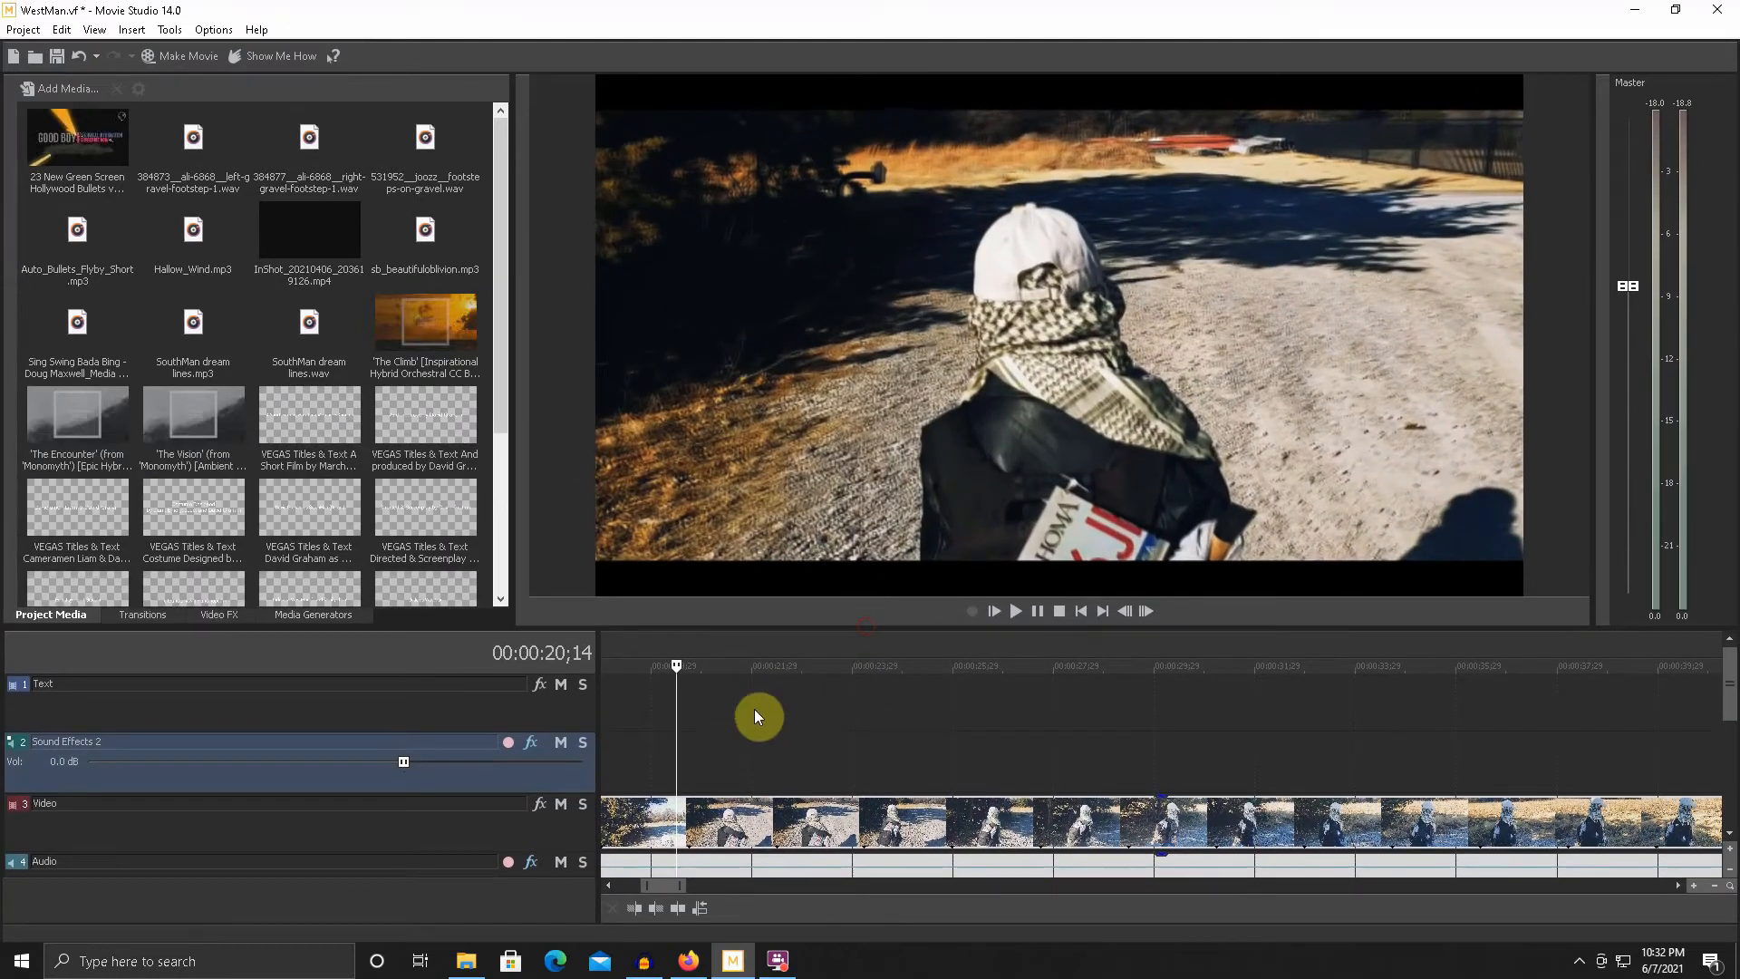
pyautogui.moveTo(681, 733)
pyautogui.mouseDown()
pyautogui.moveTo(753, 741)
pyautogui.moveTo(676, 719)
pyautogui.mouseUp()
pyautogui.click(1038, 611)
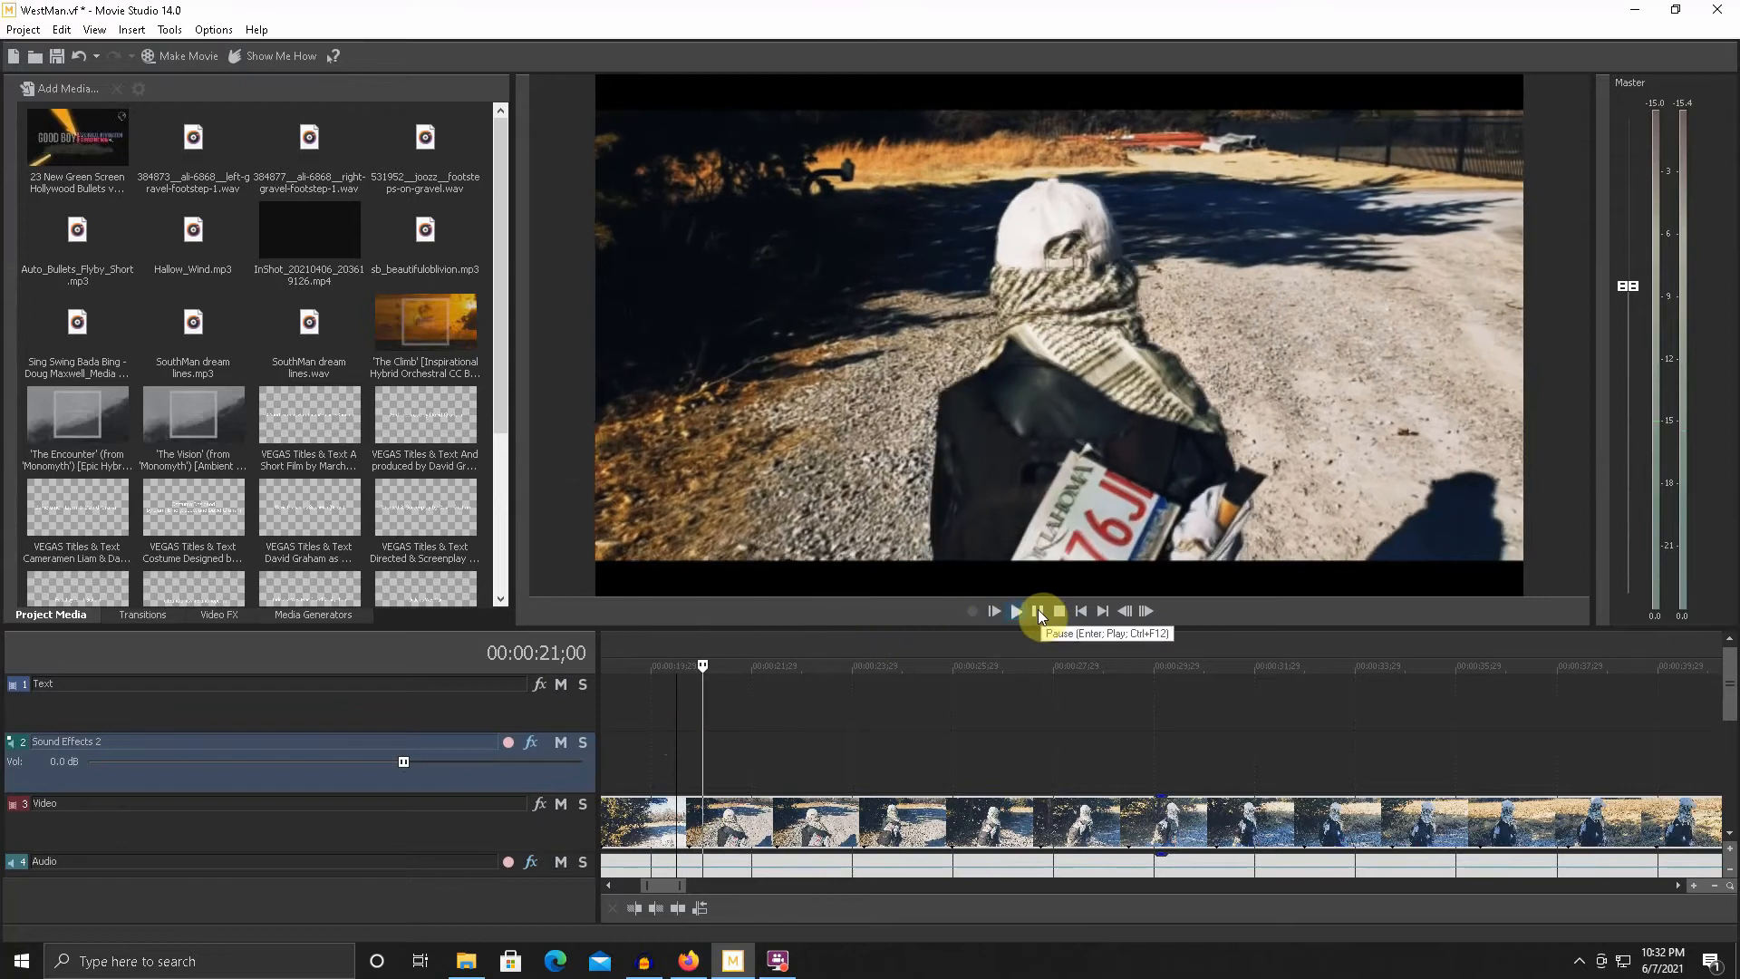
# - Split the video clip and its audio at 00:00:21;17, on the frame where the footstep lands
pyautogui.moveTo(751, 748)
pyautogui.mouseDown()
pyautogui.moveTo(633, 737)
pyautogui.moveTo(728, 740)
pyautogui.mouseUp()
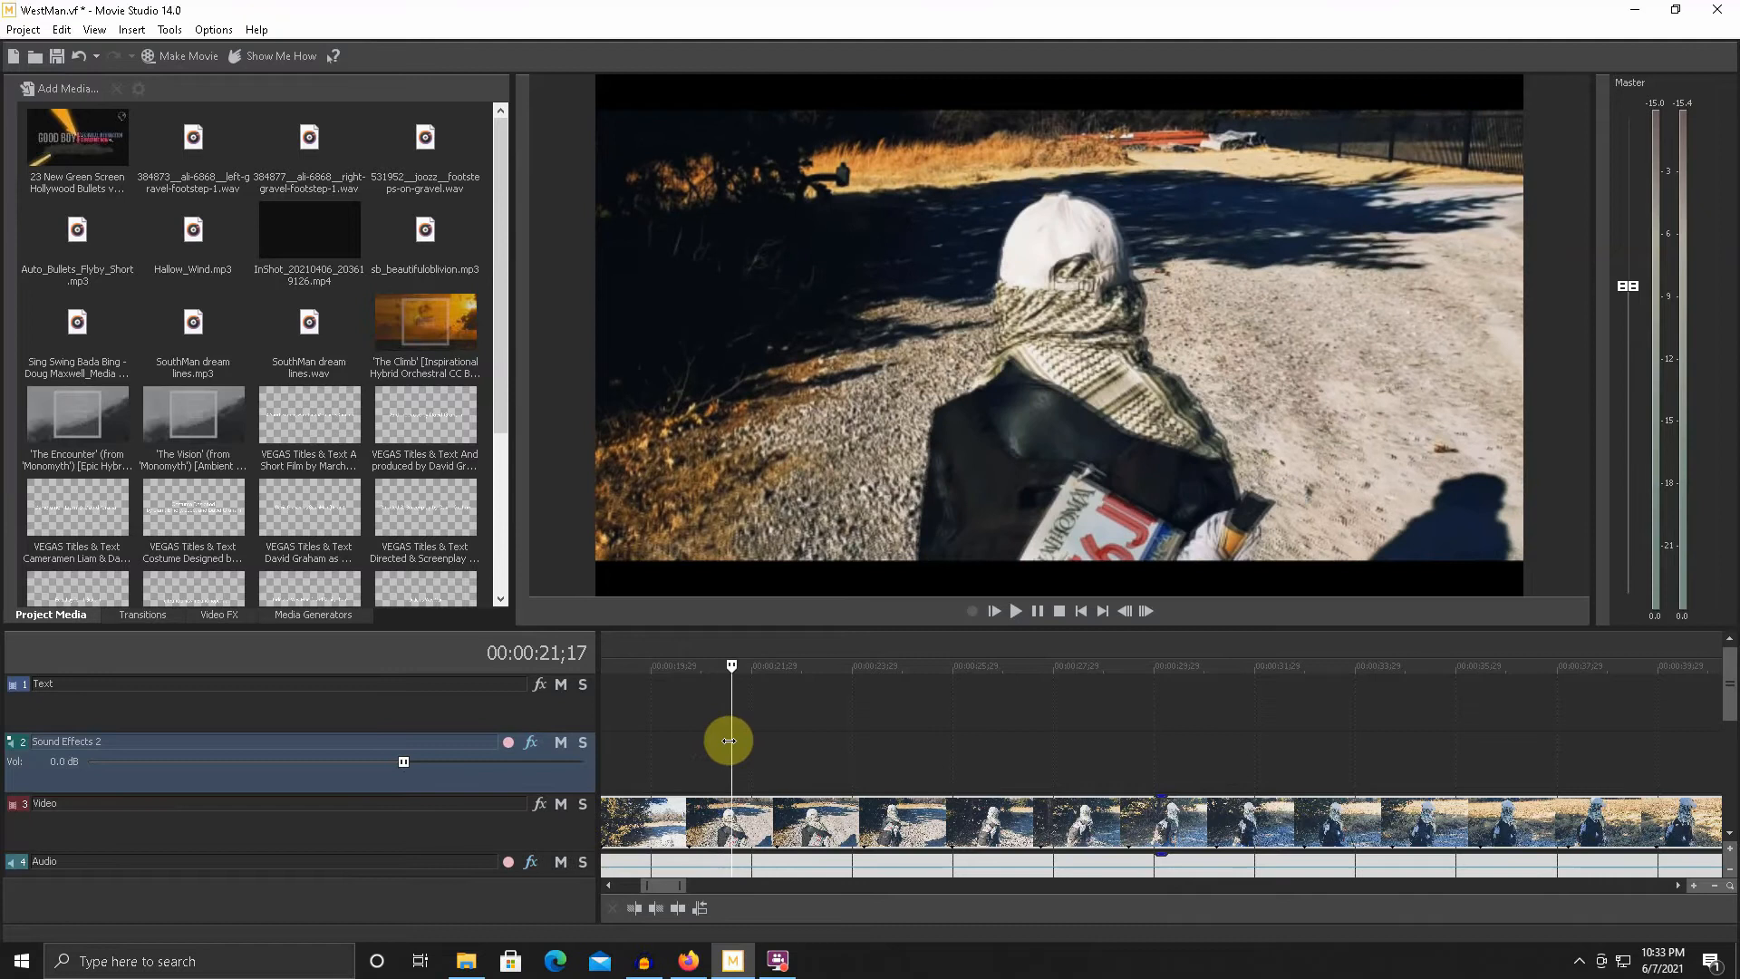
pyautogui.click(731, 818)
pyautogui.press('s')
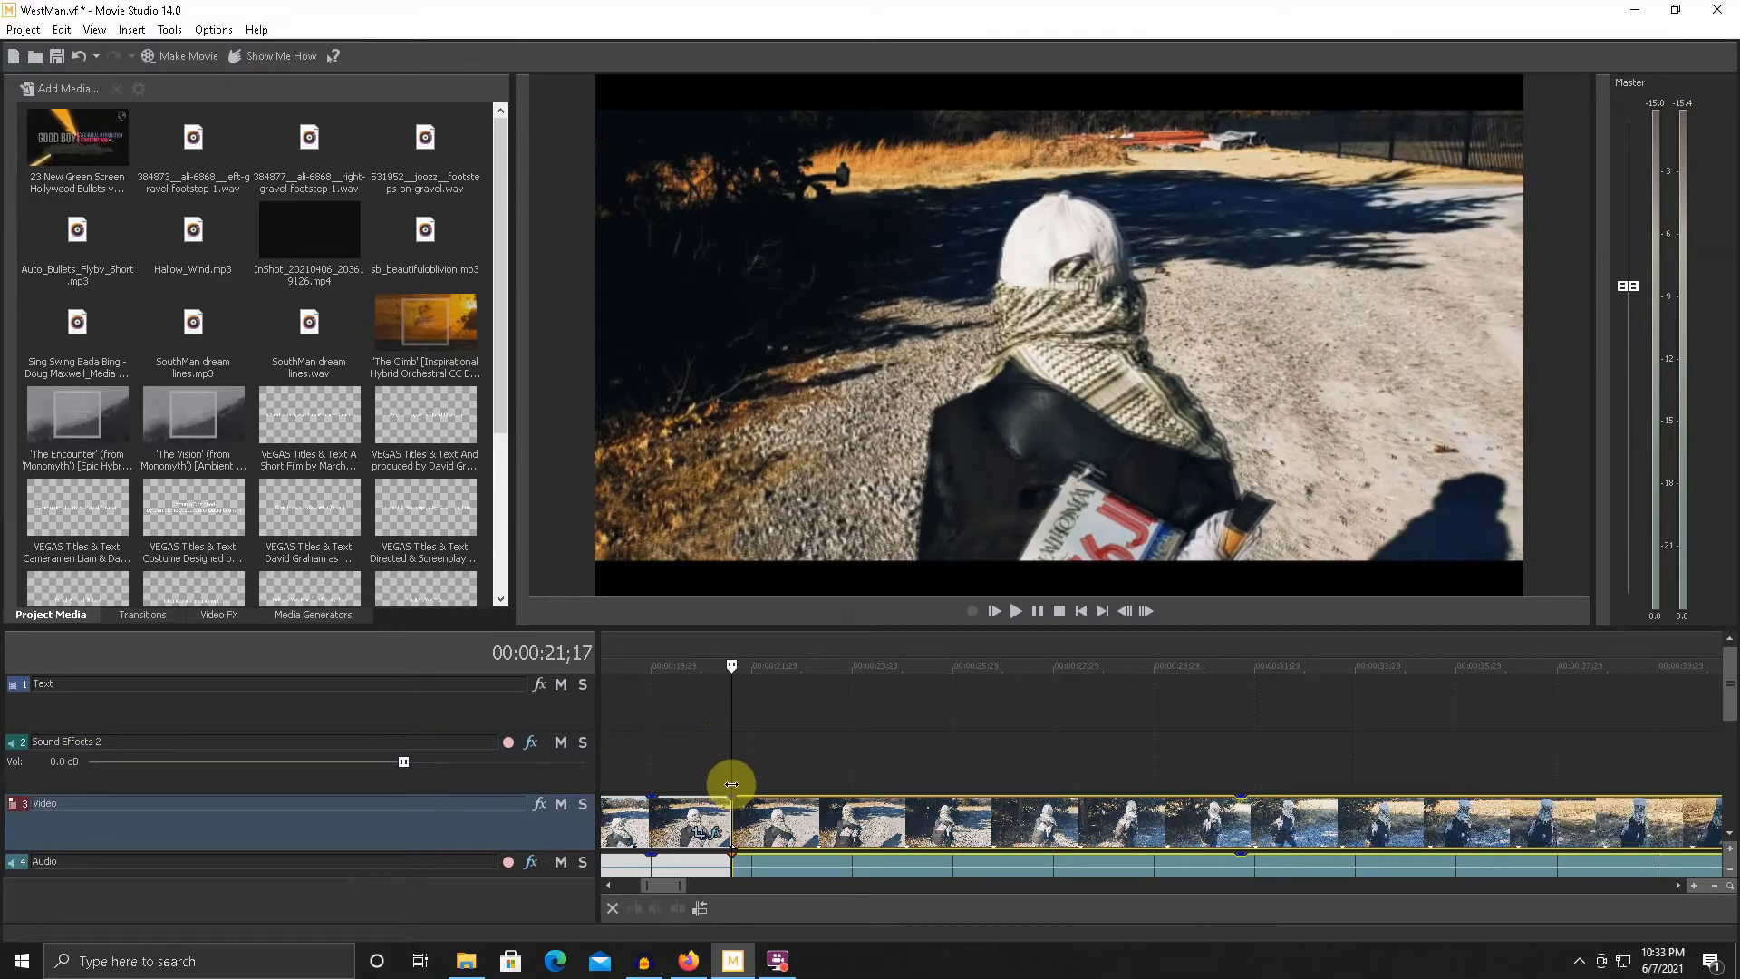
# - Inspect the frame at the 00:00:21;17 split in an enlarged preview, shrinking the preview back at the end
pyautogui.moveTo(736, 783); pyautogui.dragTo(839, 763)
pyautogui.moveTo(899, 626); pyautogui.dragTo(906, 714)
pyautogui.moveTo(841, 787); pyautogui.dragTo(921, 788)
pyautogui.moveTo(939, 788)
pyautogui.mouseDown()
pyautogui.moveTo(970, 785)
pyautogui.moveTo(907, 788)
pyautogui.mouseUp()
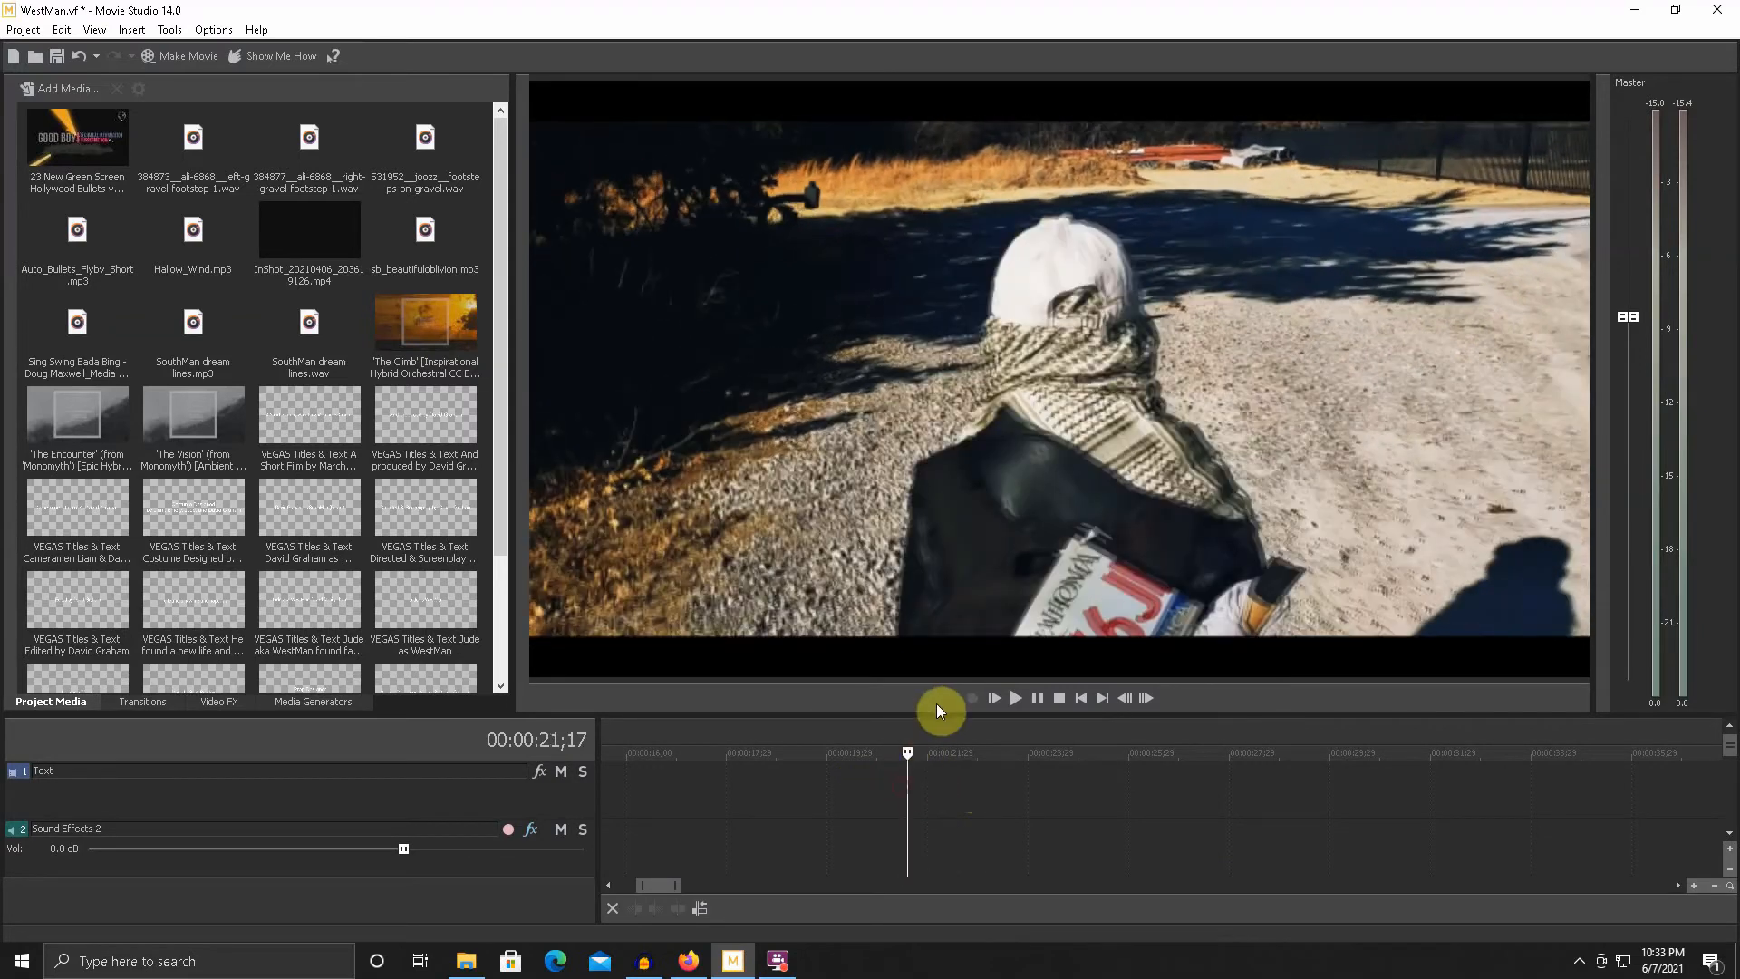
pyautogui.moveTo(931, 715); pyautogui.dragTo(925, 554)
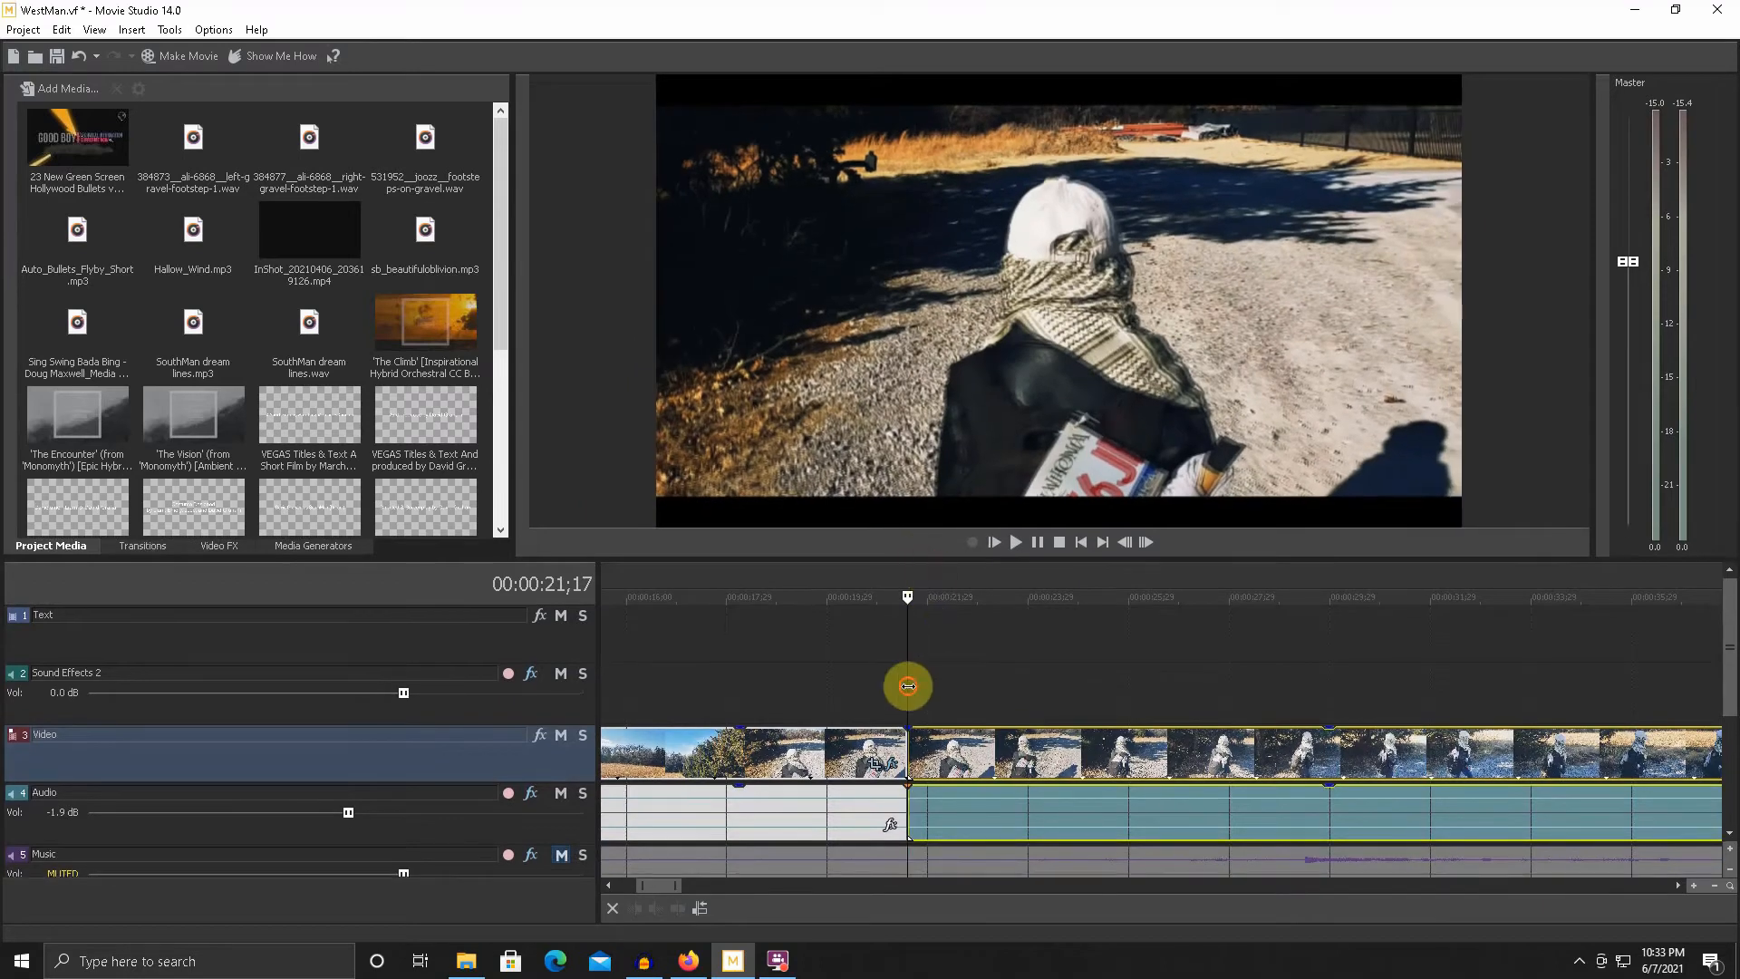
# - Replay the scene repeatedly around the 00:00:21;17 split to check the footstep timing
pyautogui.moveTo(908, 686); pyautogui.dragTo(858, 687)
pyautogui.click(1034, 549)
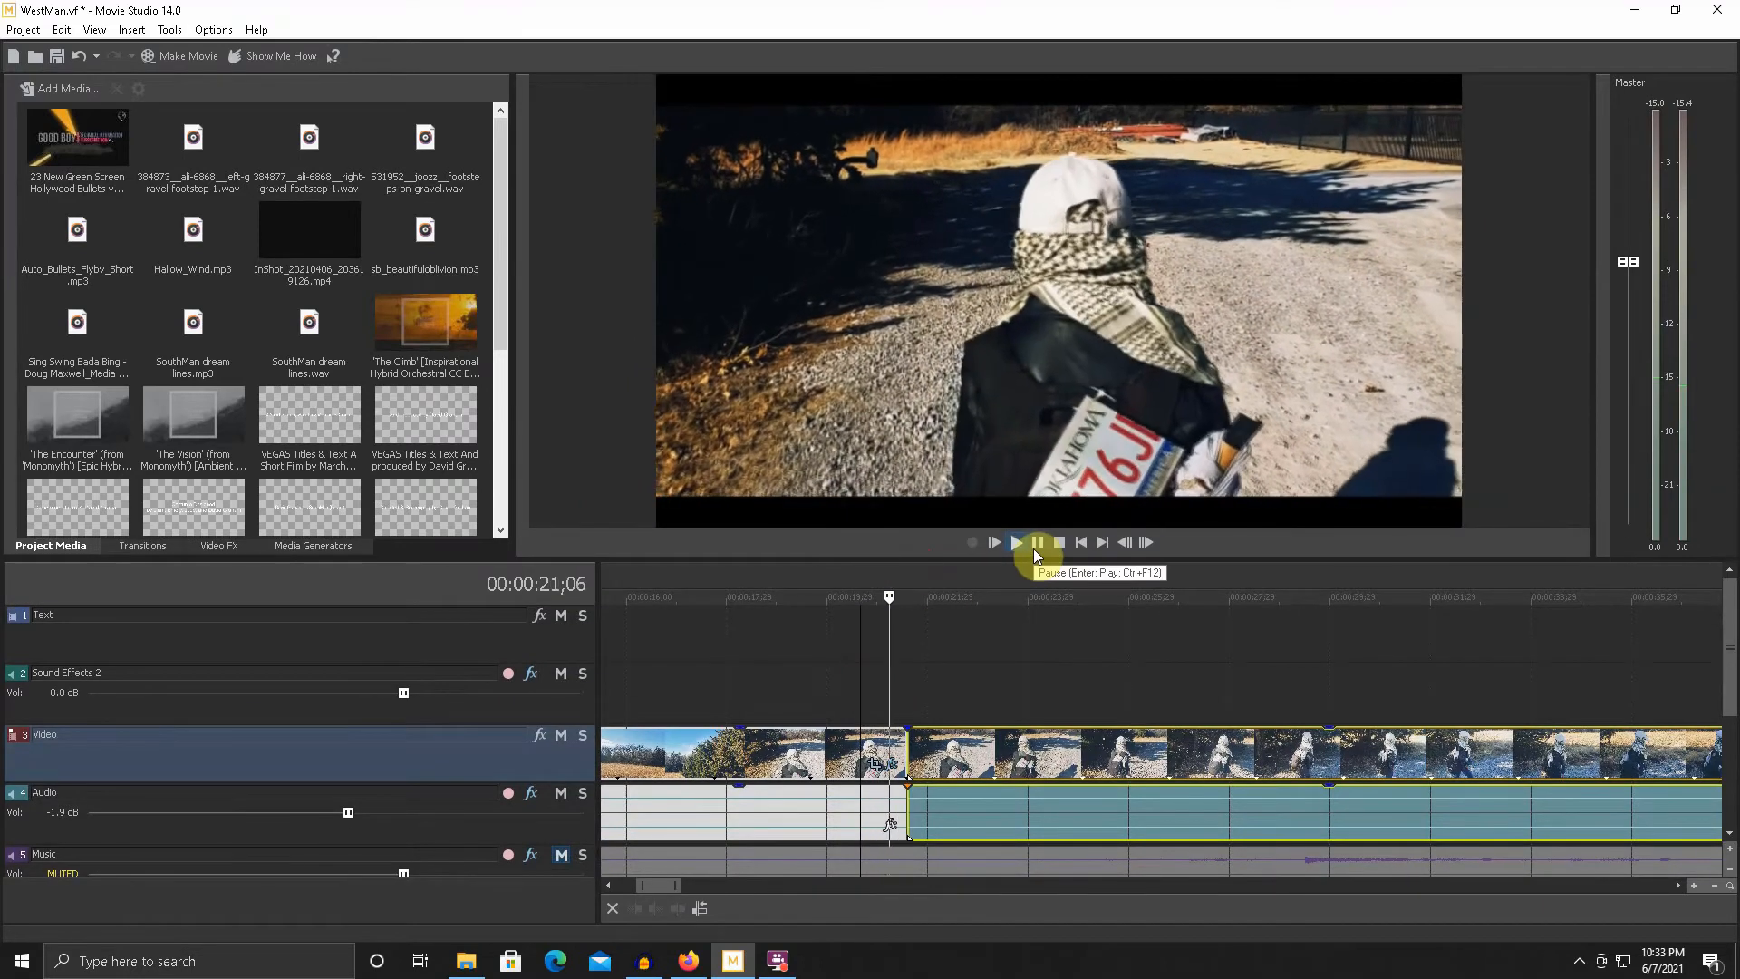
pyautogui.click(912, 693)
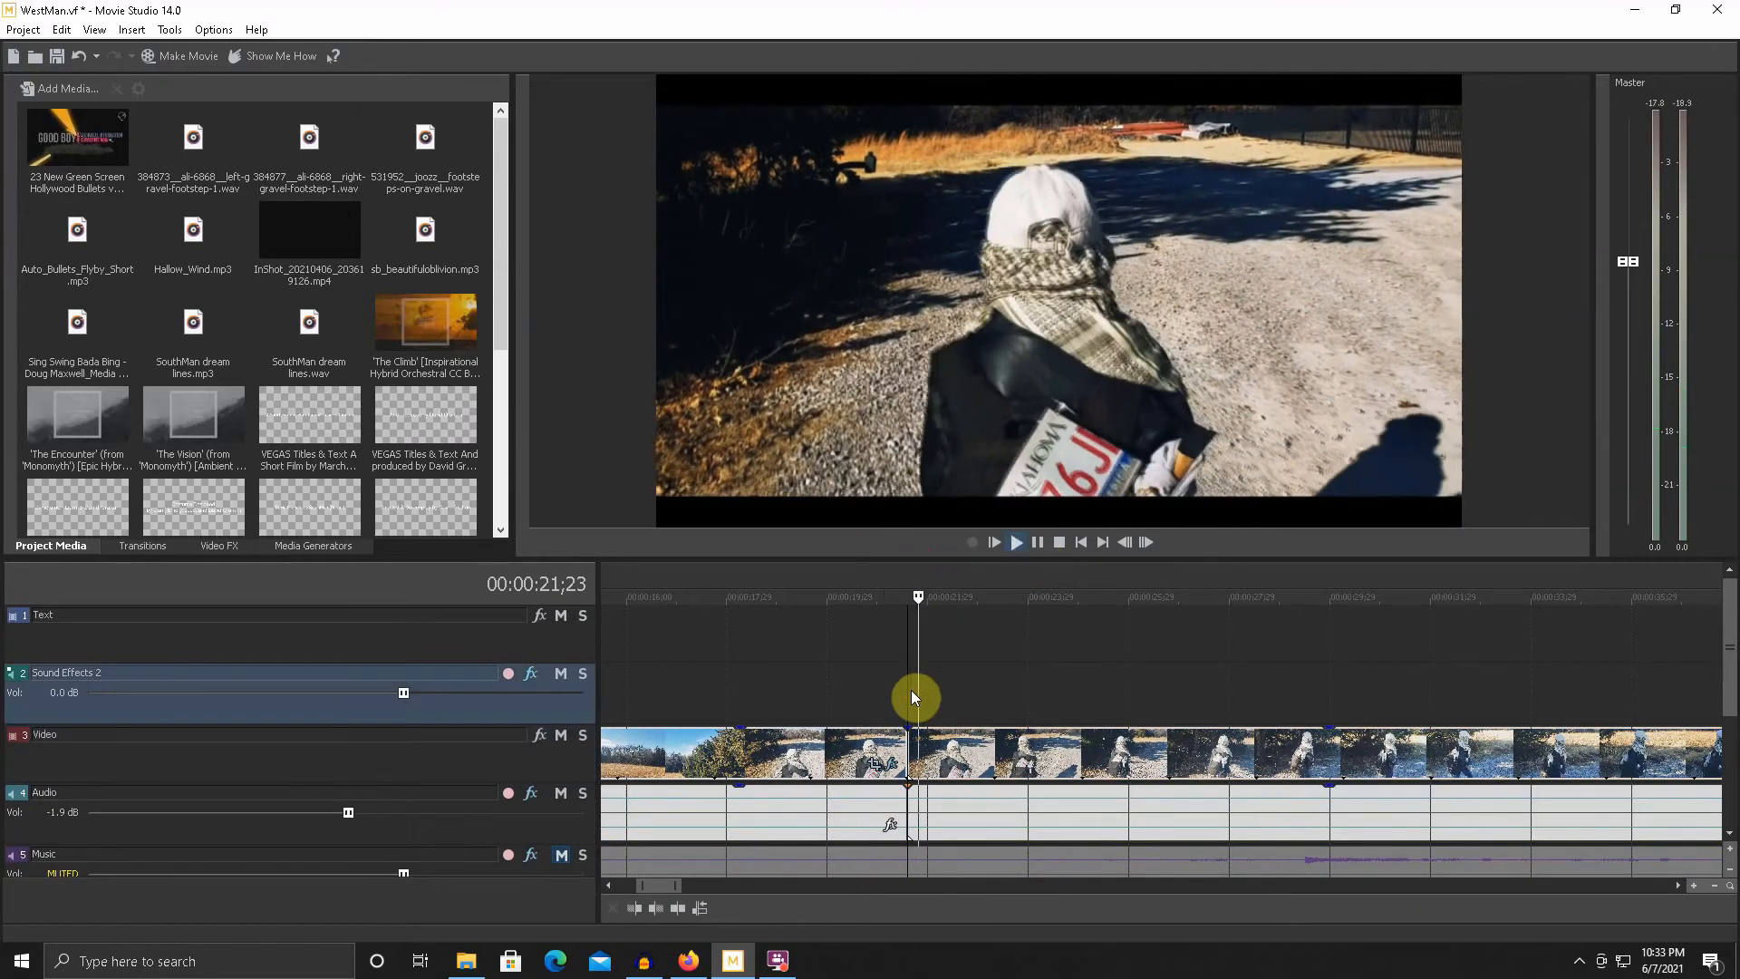
pyautogui.press('space')
pyautogui.press('space')
pyautogui.press('space')
pyautogui.press('space')
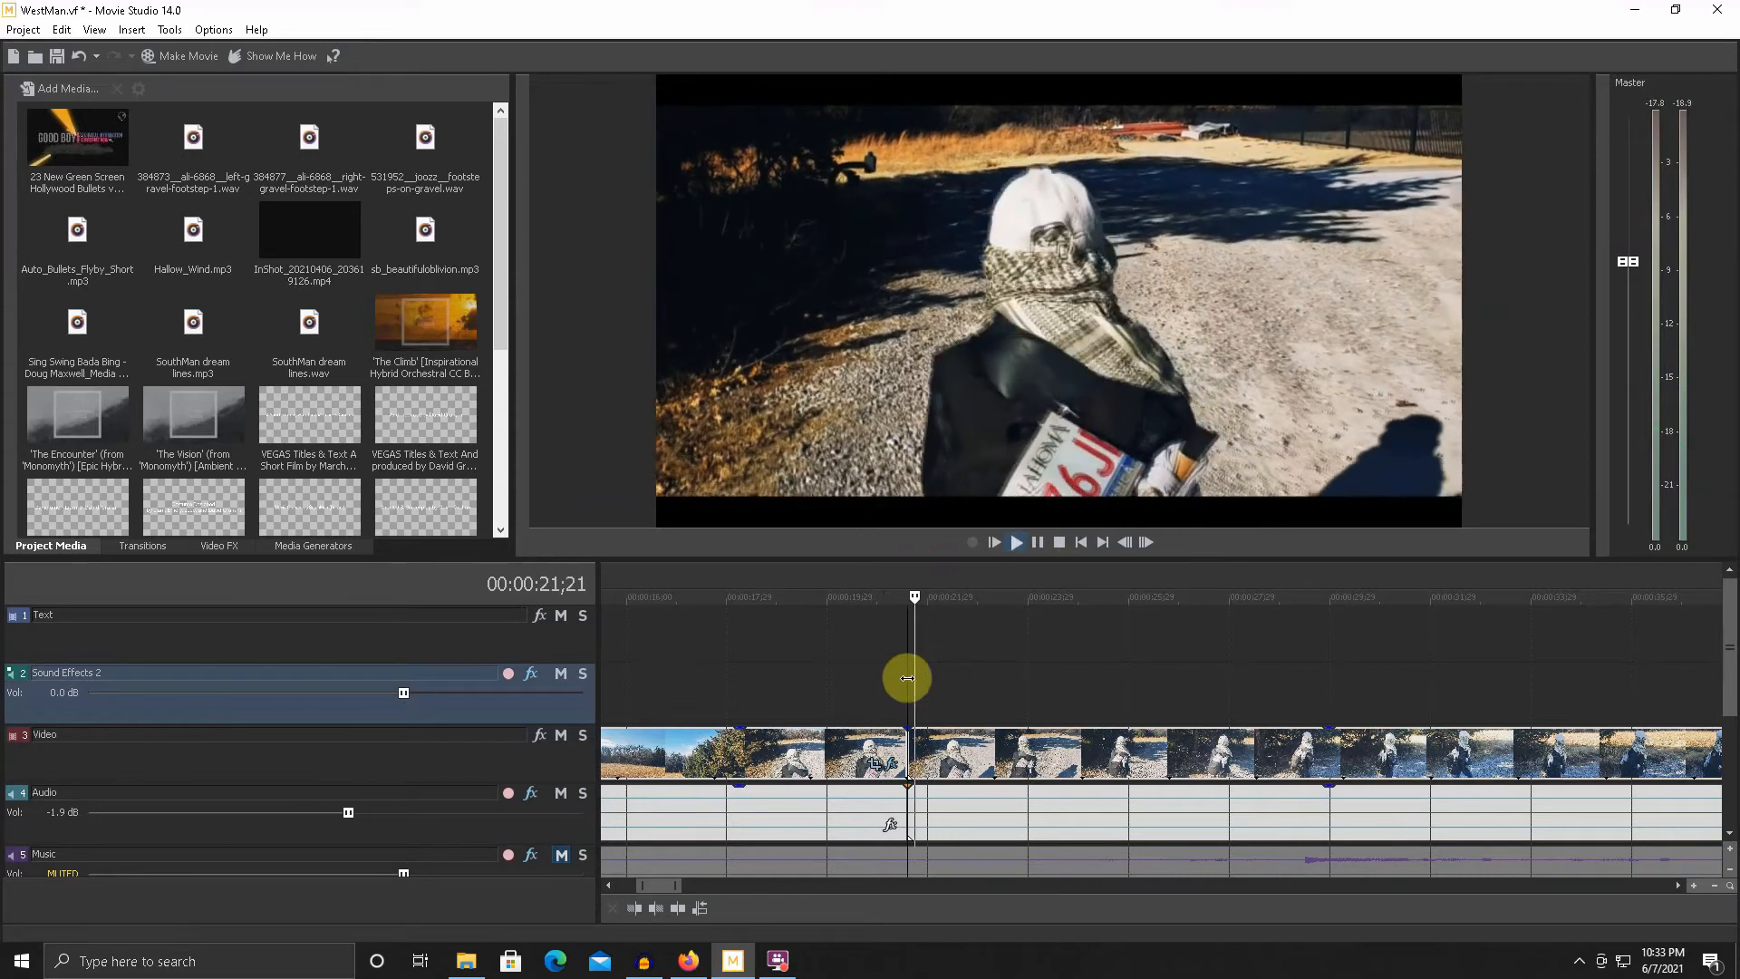
pyautogui.click(1035, 542)
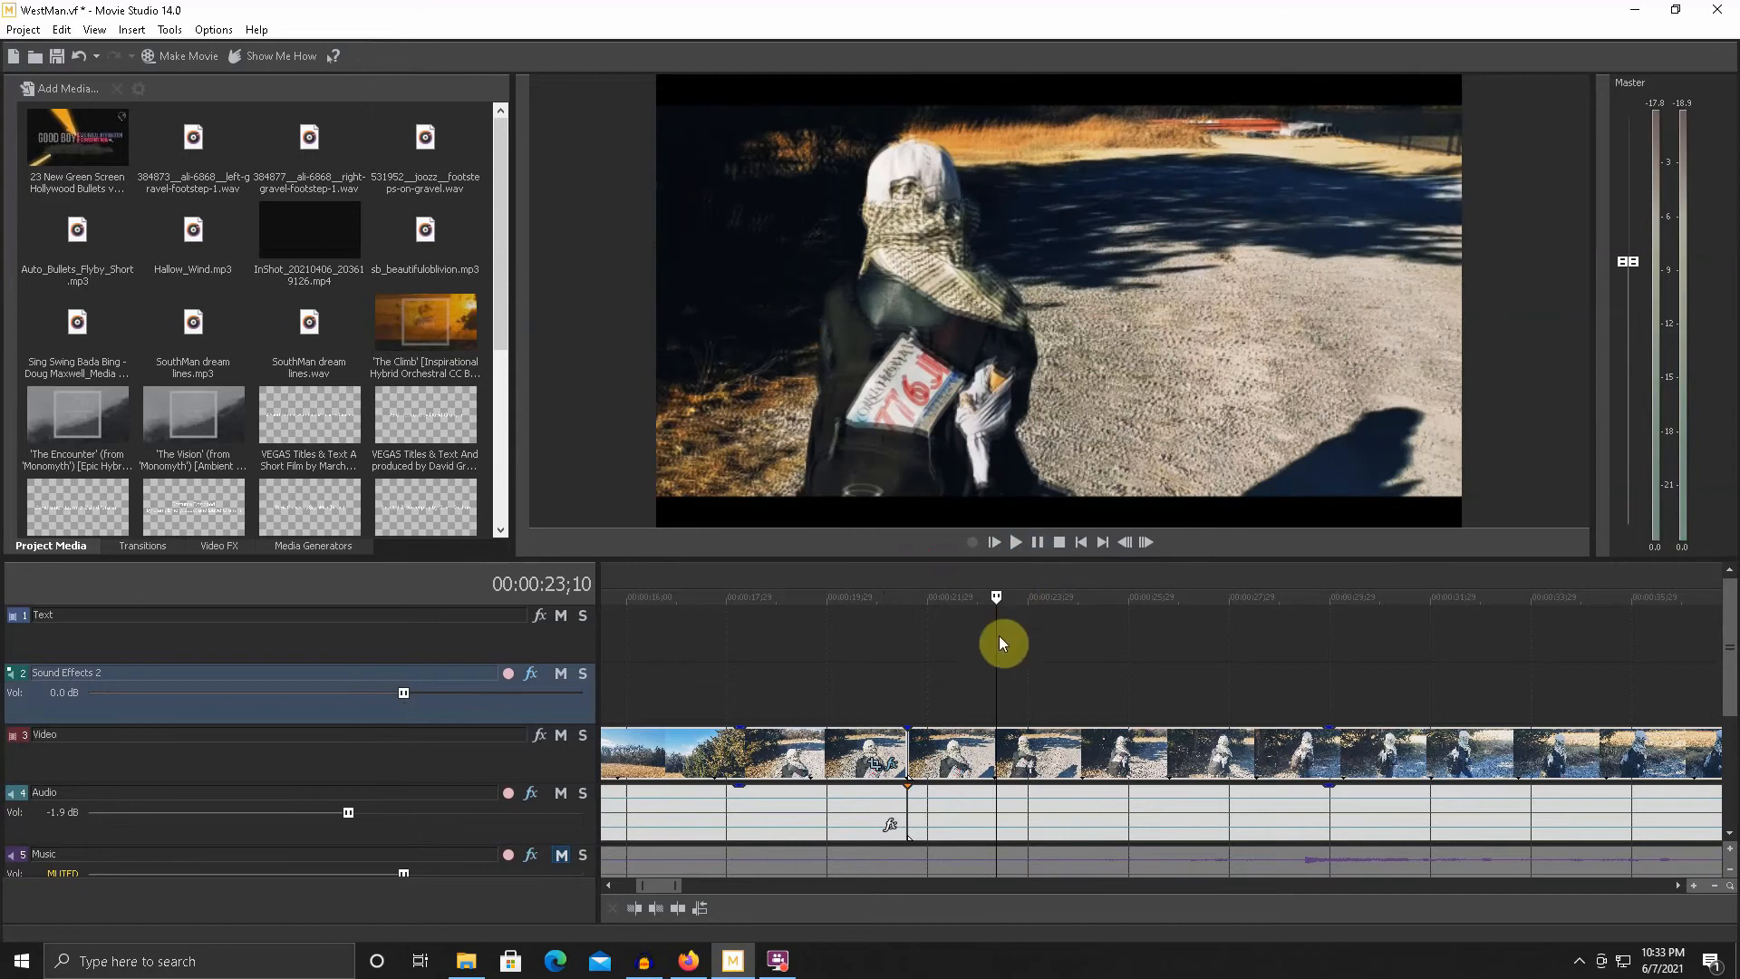
pyautogui.moveTo(994, 670); pyautogui.dragTo(910, 640)
pyautogui.click(1036, 542)
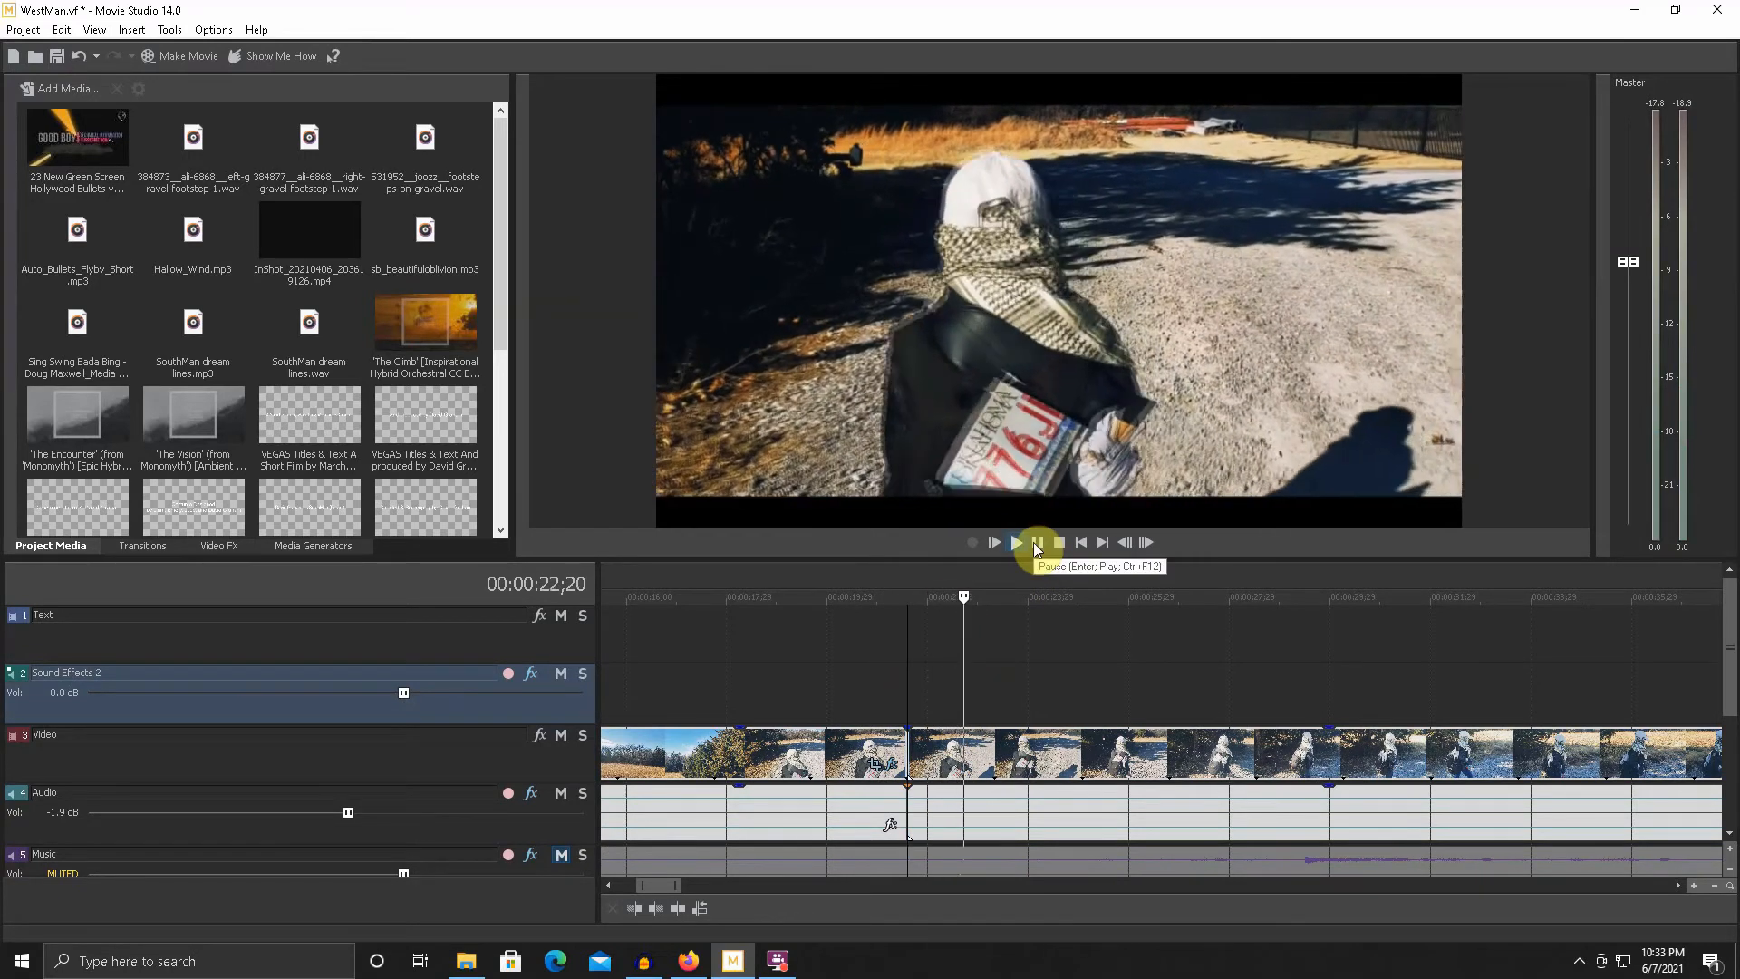
# - Scrub and play short stretches beyond the first split to find the next footstep, placing the cursor at 00:00:23;09
pyautogui.moveTo(1003, 676)
pyautogui.mouseDown()
pyautogui.moveTo(982, 680)
pyautogui.moveTo(997, 679)
pyautogui.mouseUp()
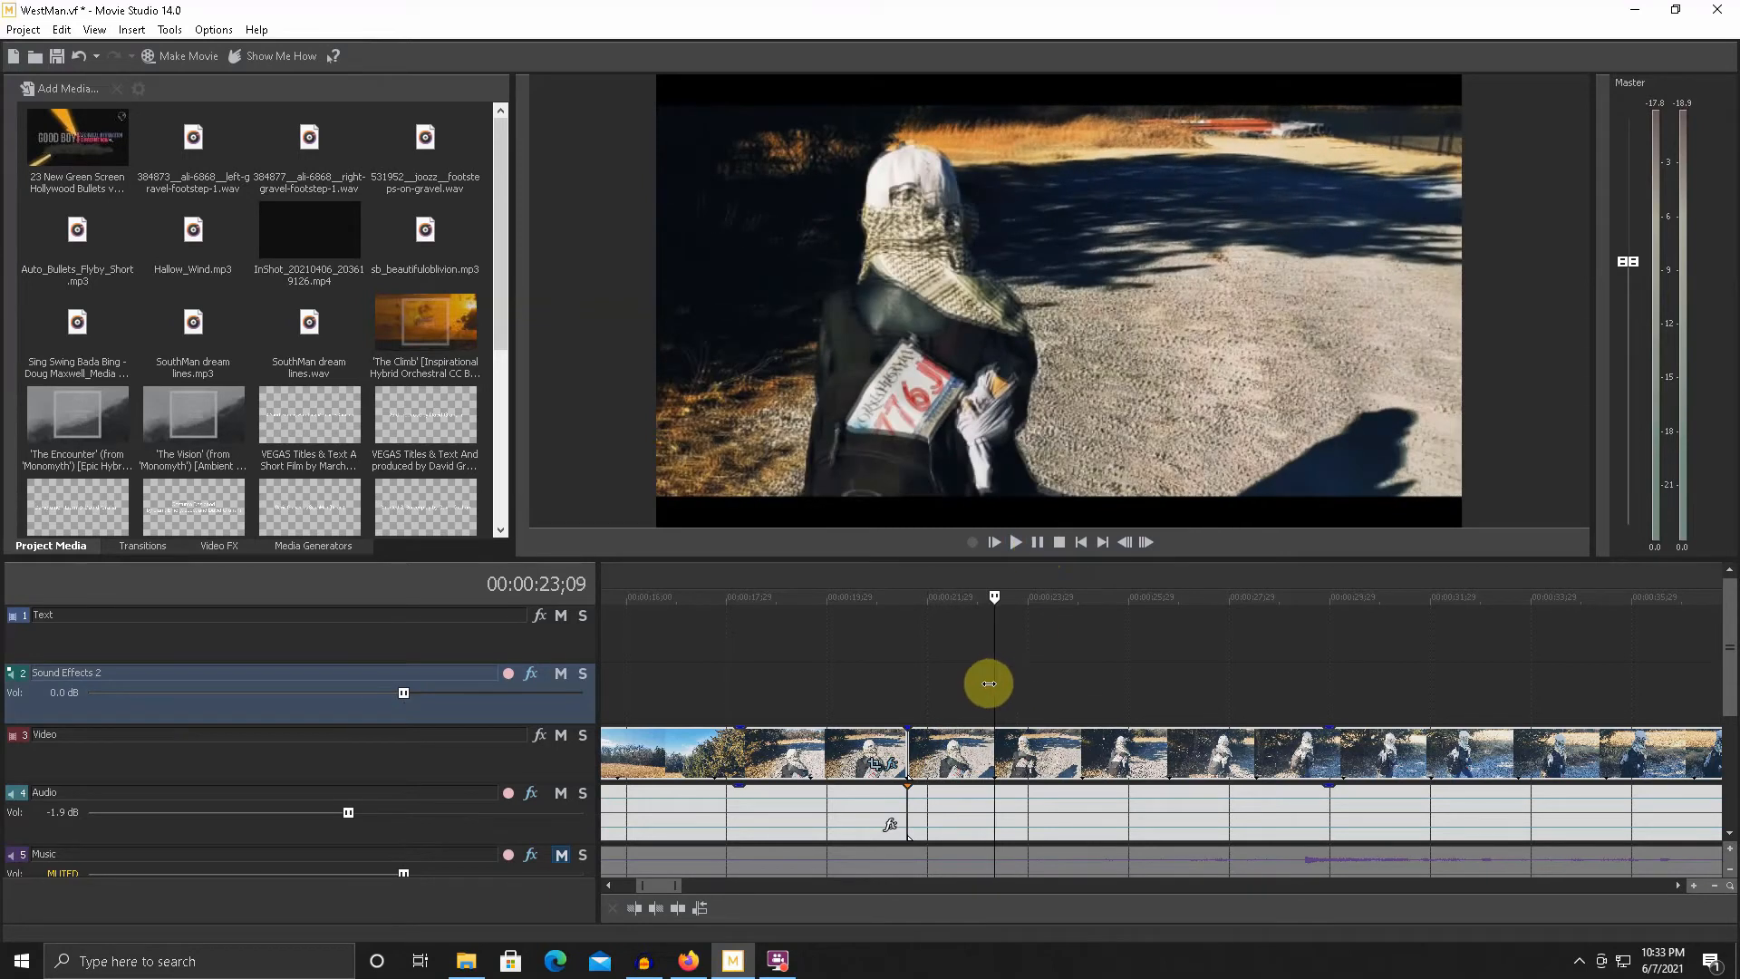
pyautogui.moveTo(834, 688); pyautogui.dragTo(1057, 680)
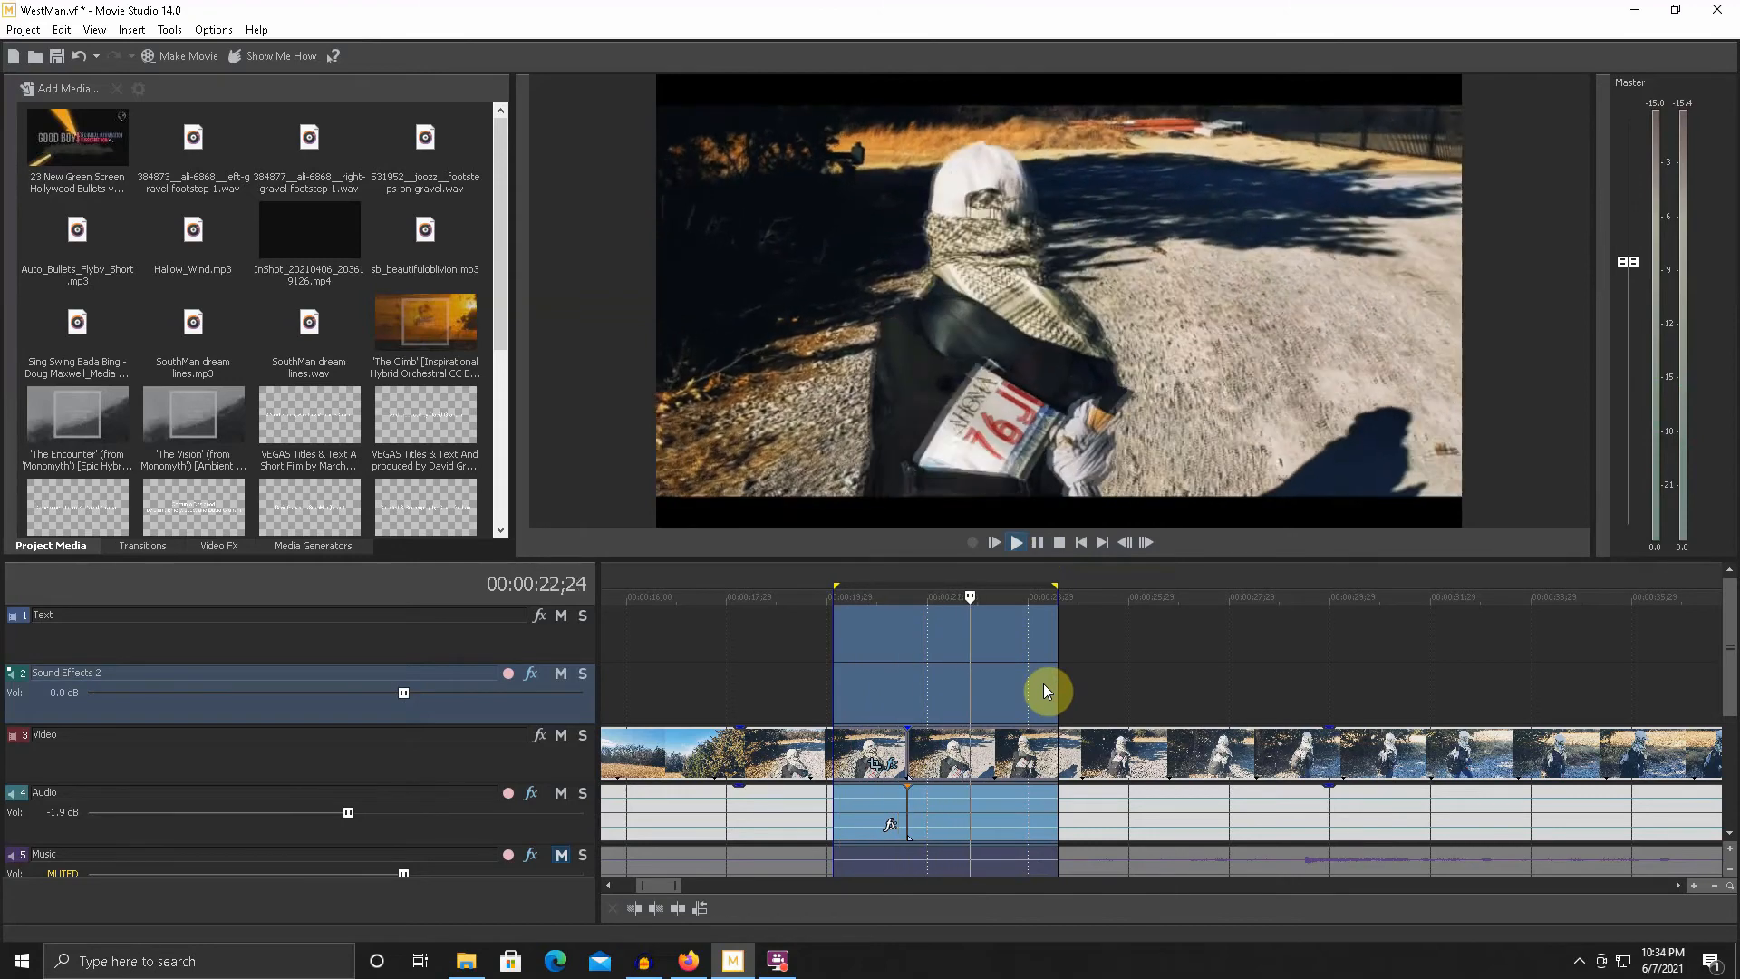
pyautogui.moveTo(1055, 682); pyautogui.dragTo(976, 679)
pyautogui.click(1015, 542)
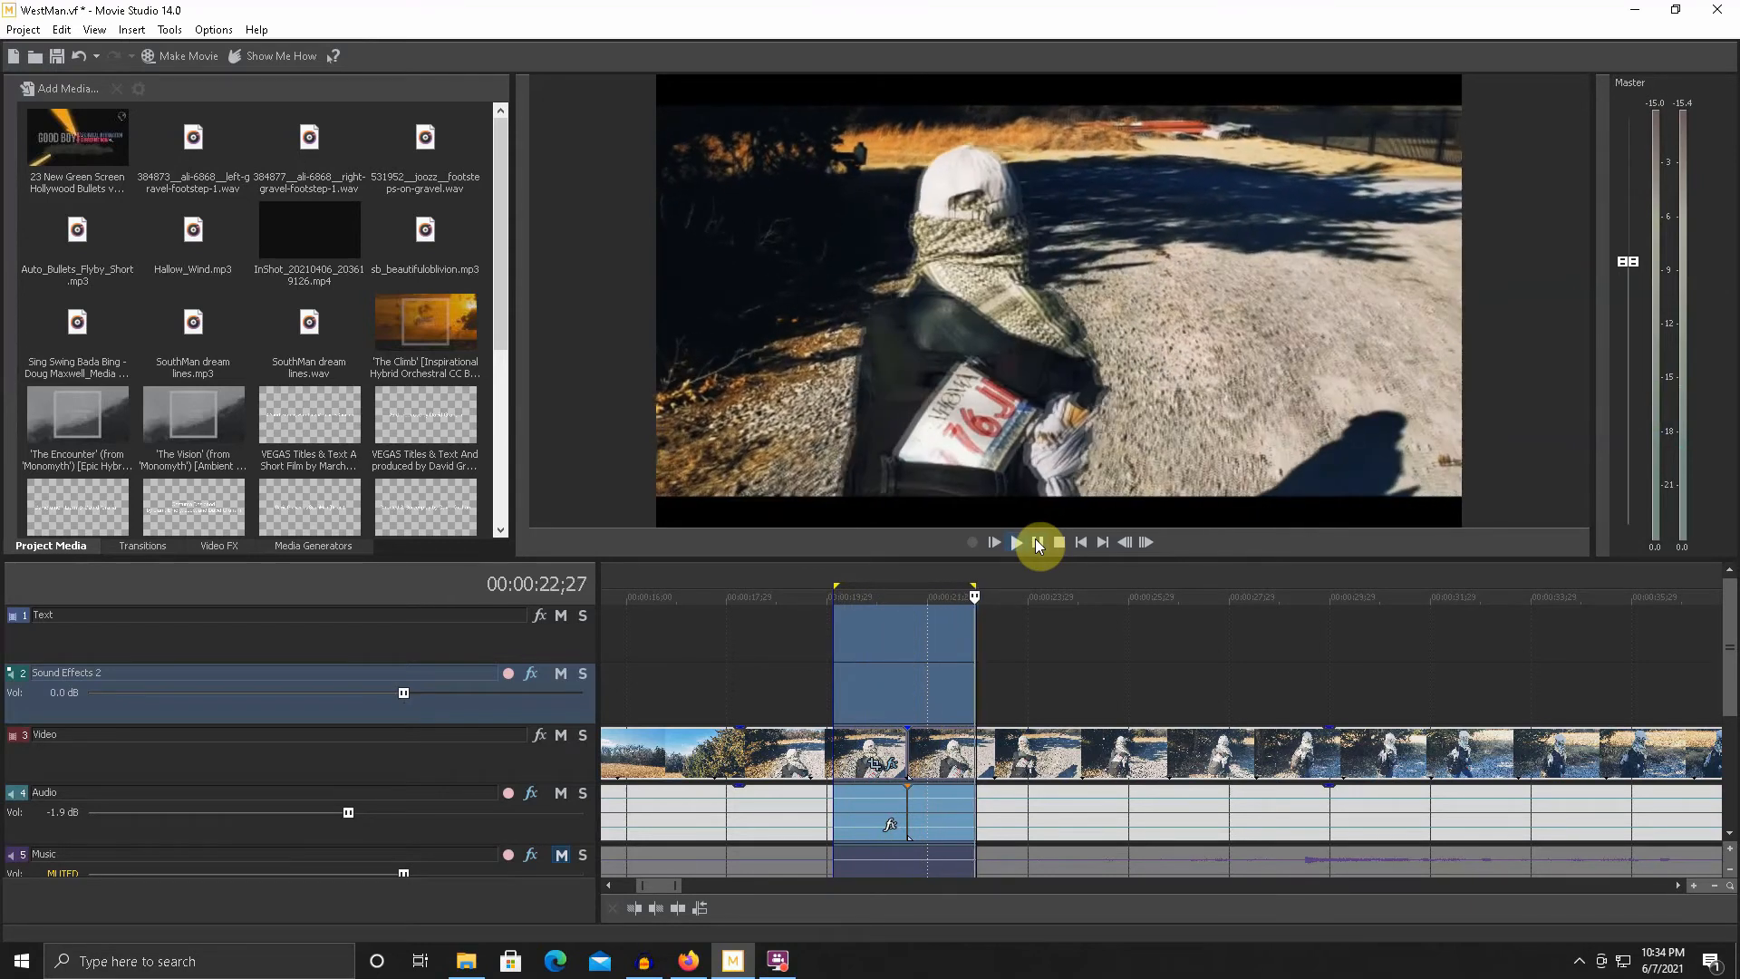
pyautogui.moveTo(834, 656); pyautogui.dragTo(1044, 654)
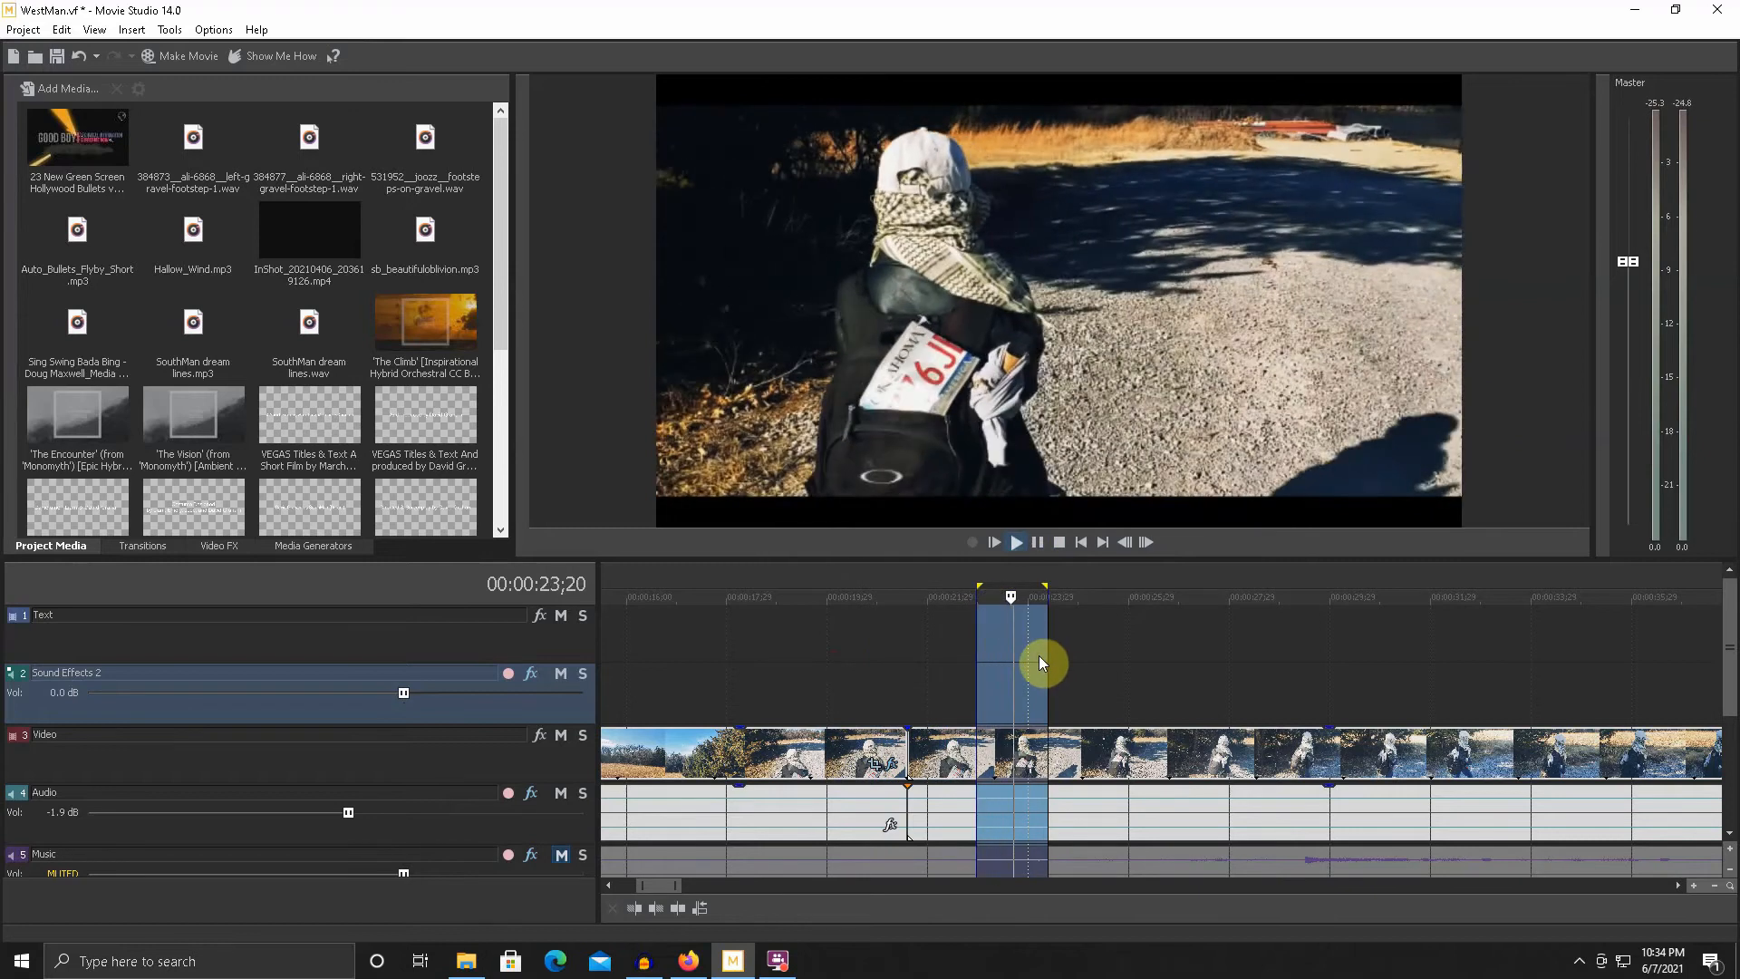
pyautogui.moveTo(1046, 656); pyautogui.dragTo(997, 658)
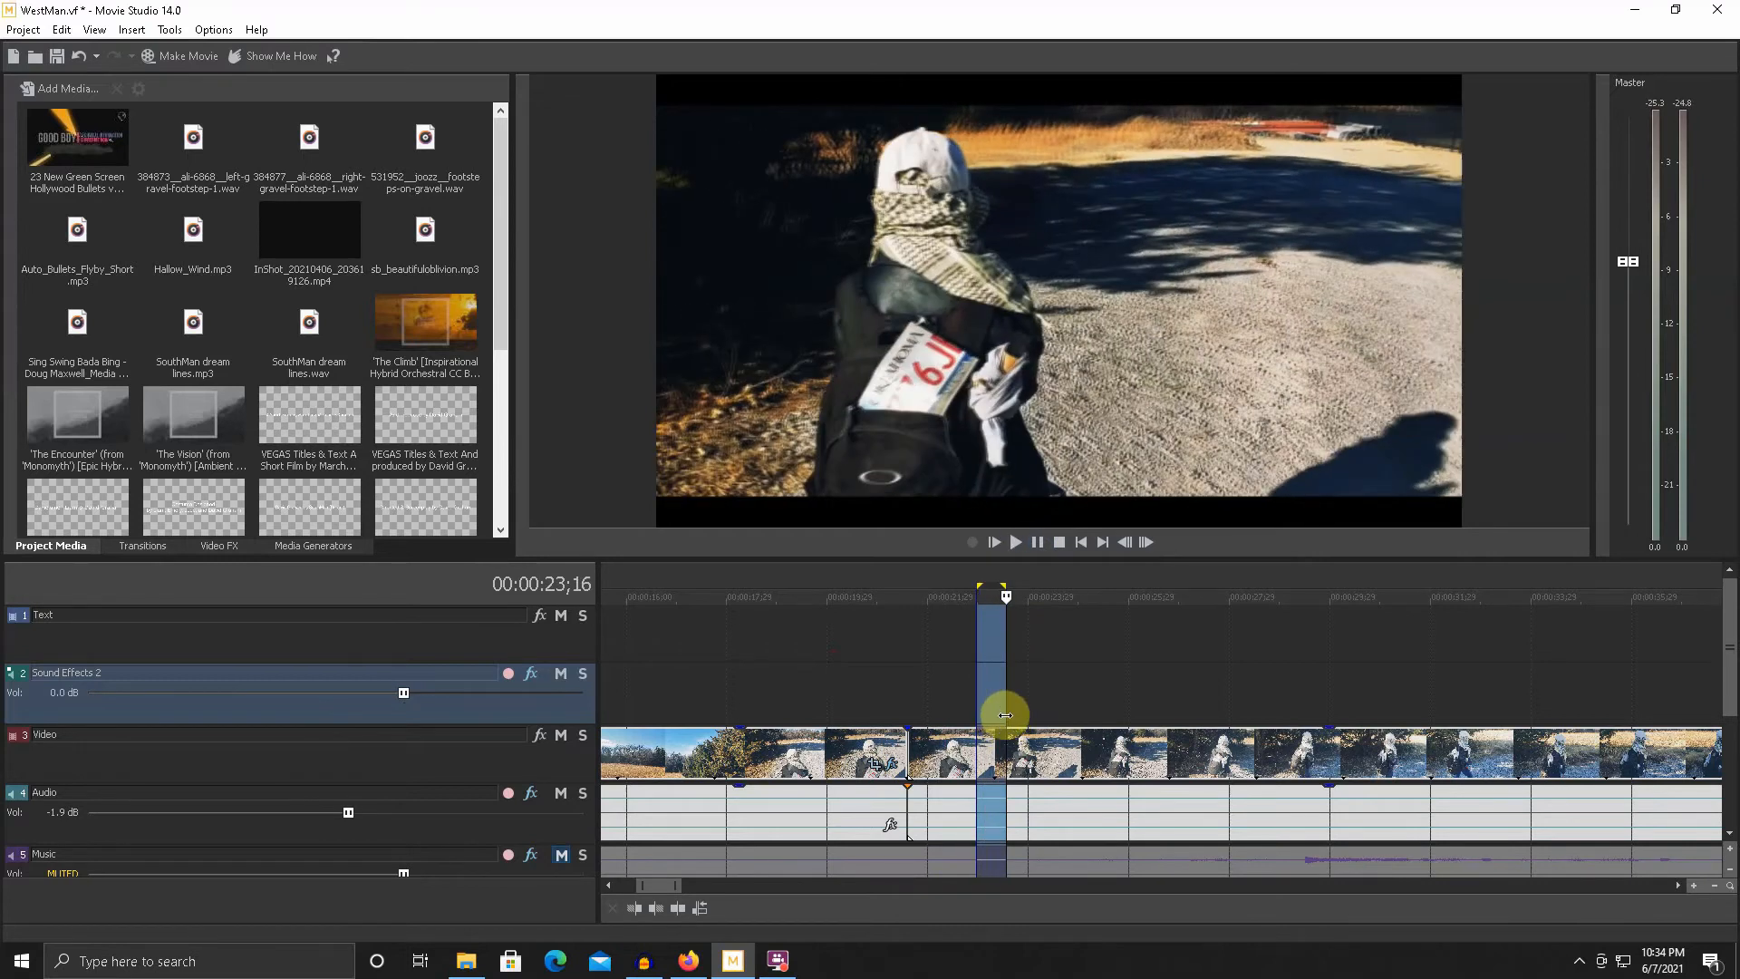
pyautogui.moveTo(1006, 715); pyautogui.dragTo(994, 715)
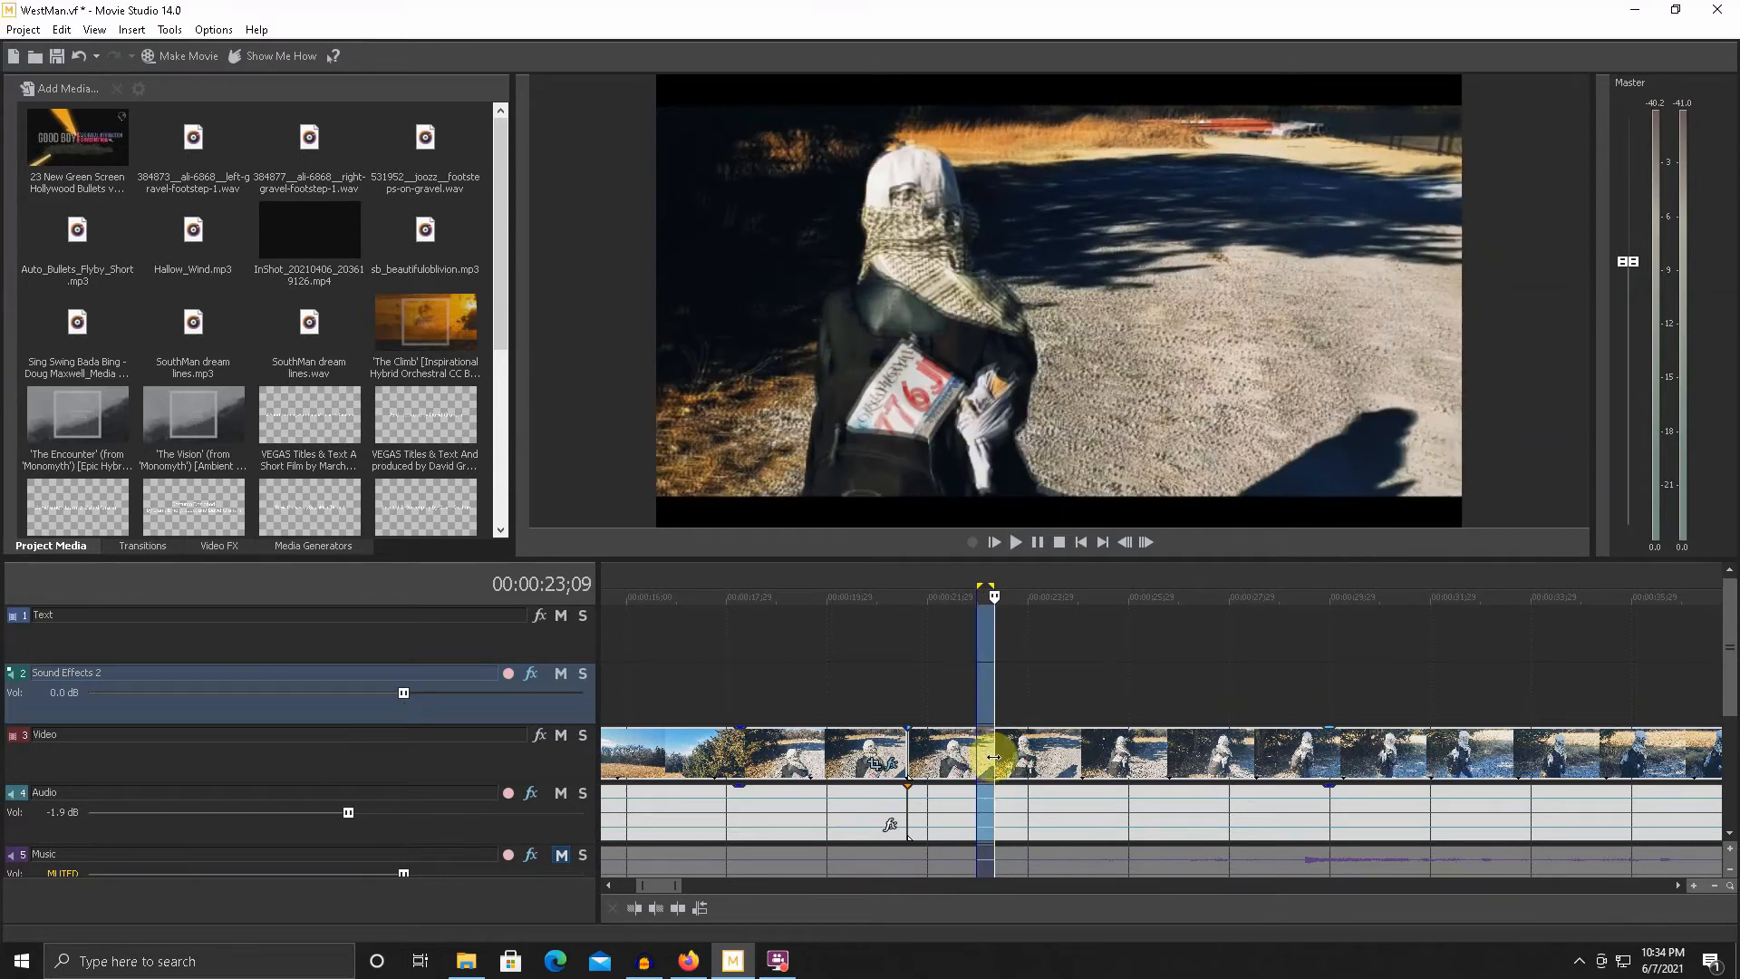
# - Split the video clip and its audio at 00:00:23;09, check the playback after the cut, and save the project
pyautogui.click(990, 757)
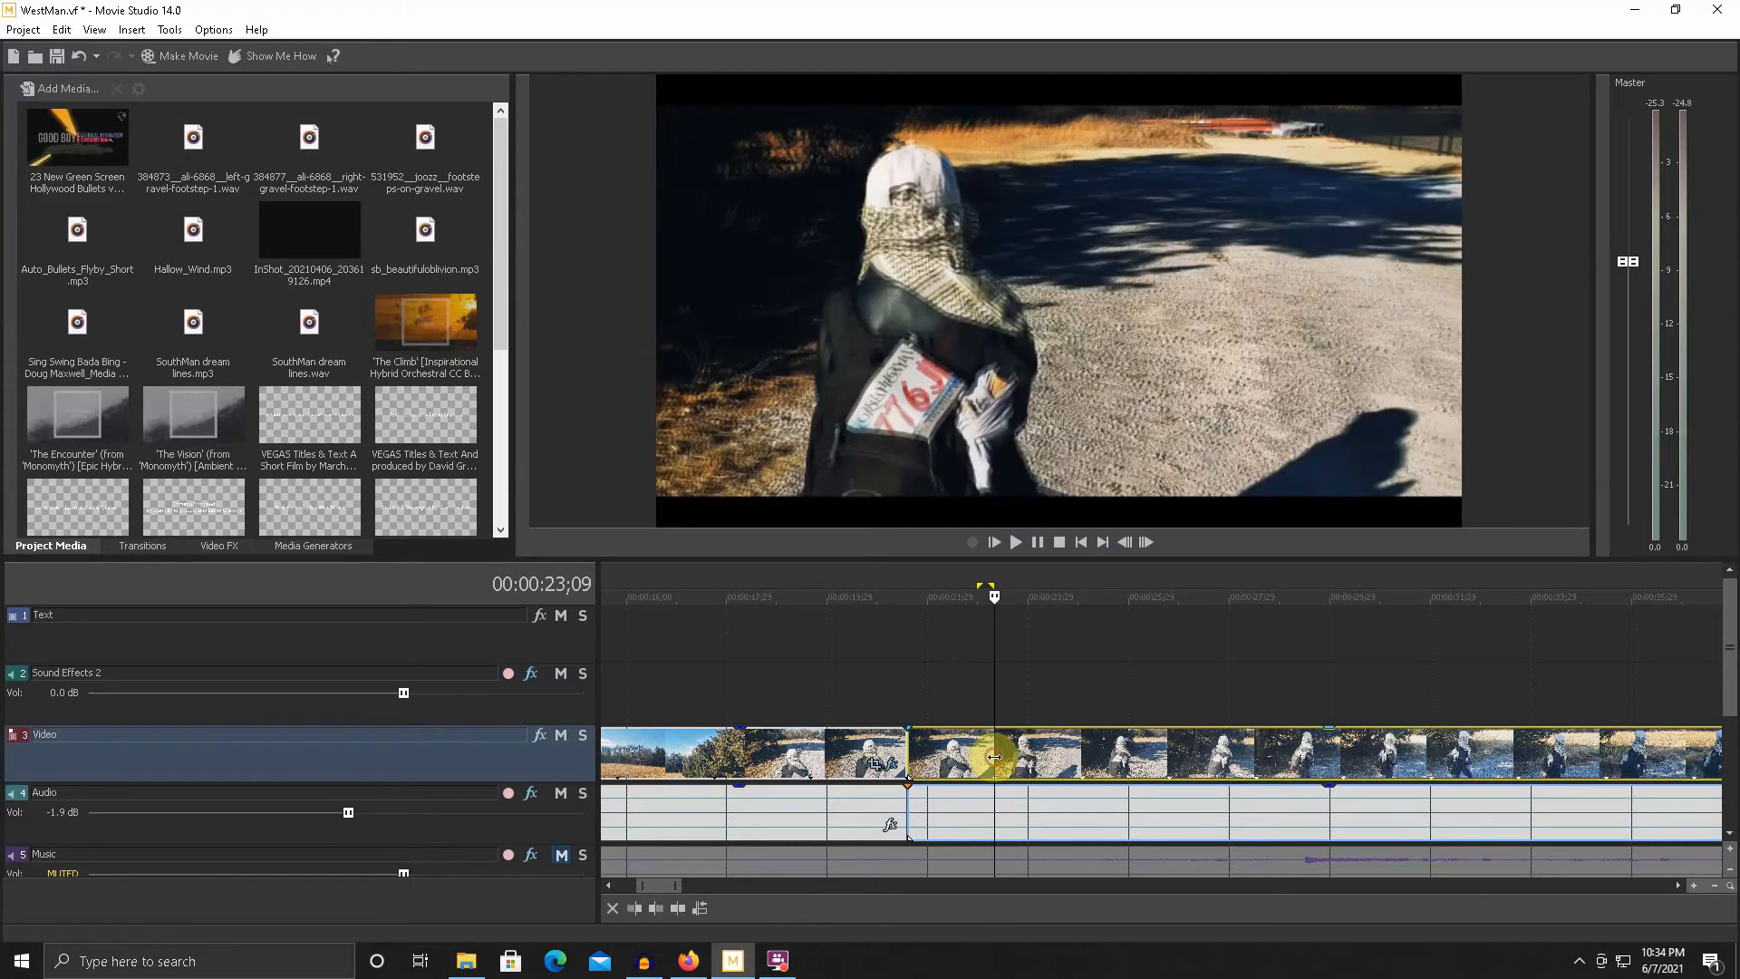
pyautogui.press('s')
pyautogui.press('space')
pyautogui.click(1035, 542)
pyautogui.click(1056, 710)
pyautogui.moveTo(1063, 709); pyautogui.dragTo(994, 710)
pyautogui.click(419, 149)
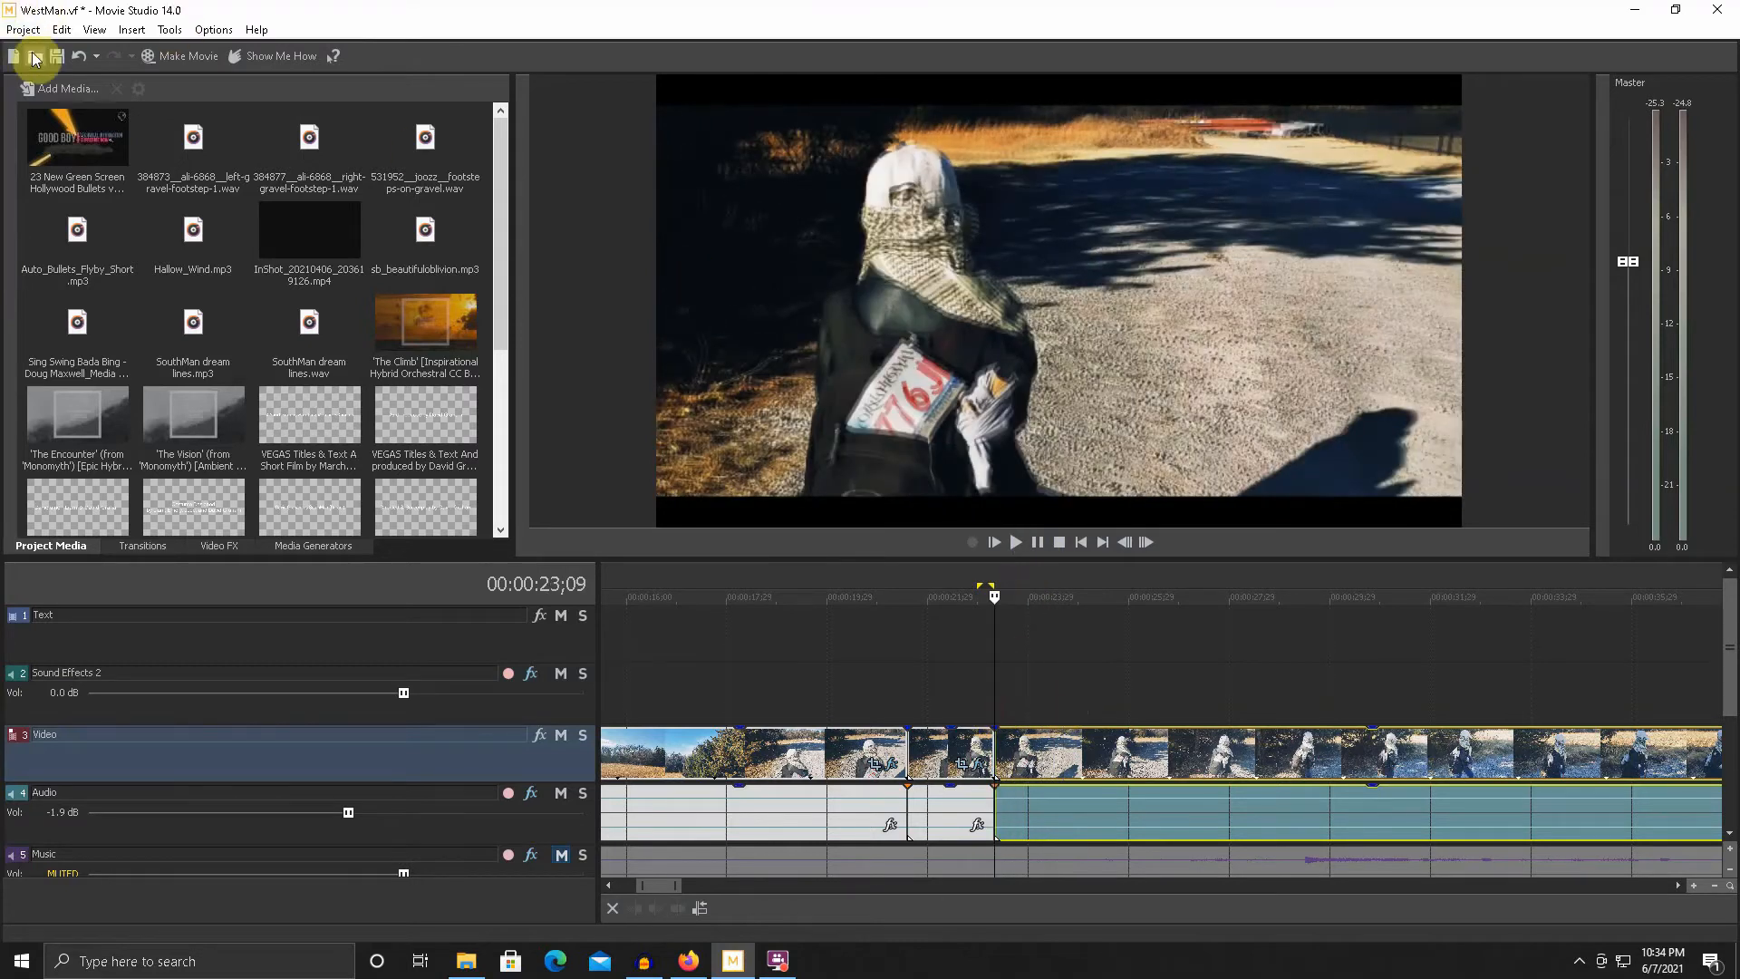
pyautogui.click(56, 56)
# - Play the walking scene onward from the 00:00:23;09 split and pause shortly after it
pyautogui.scroll(-5, 966, 645)
pyautogui.scroll(3, 1017, 650)
pyautogui.scroll(2, 1014, 604)
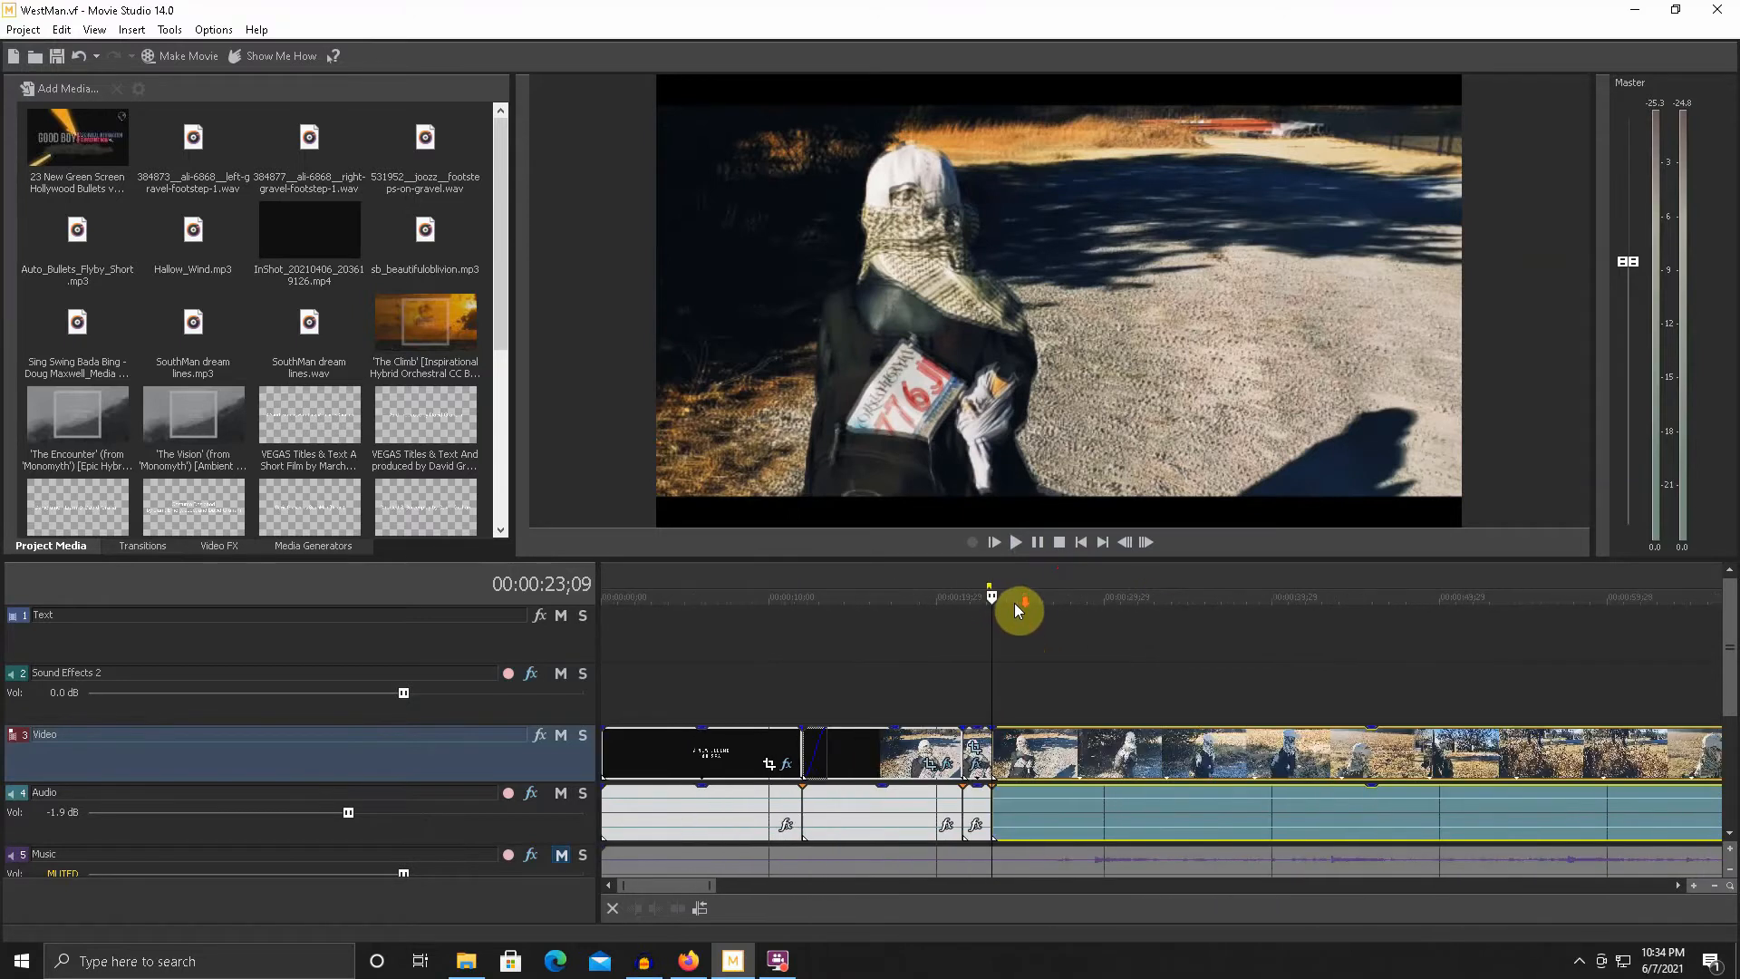
pyautogui.click(1040, 545)
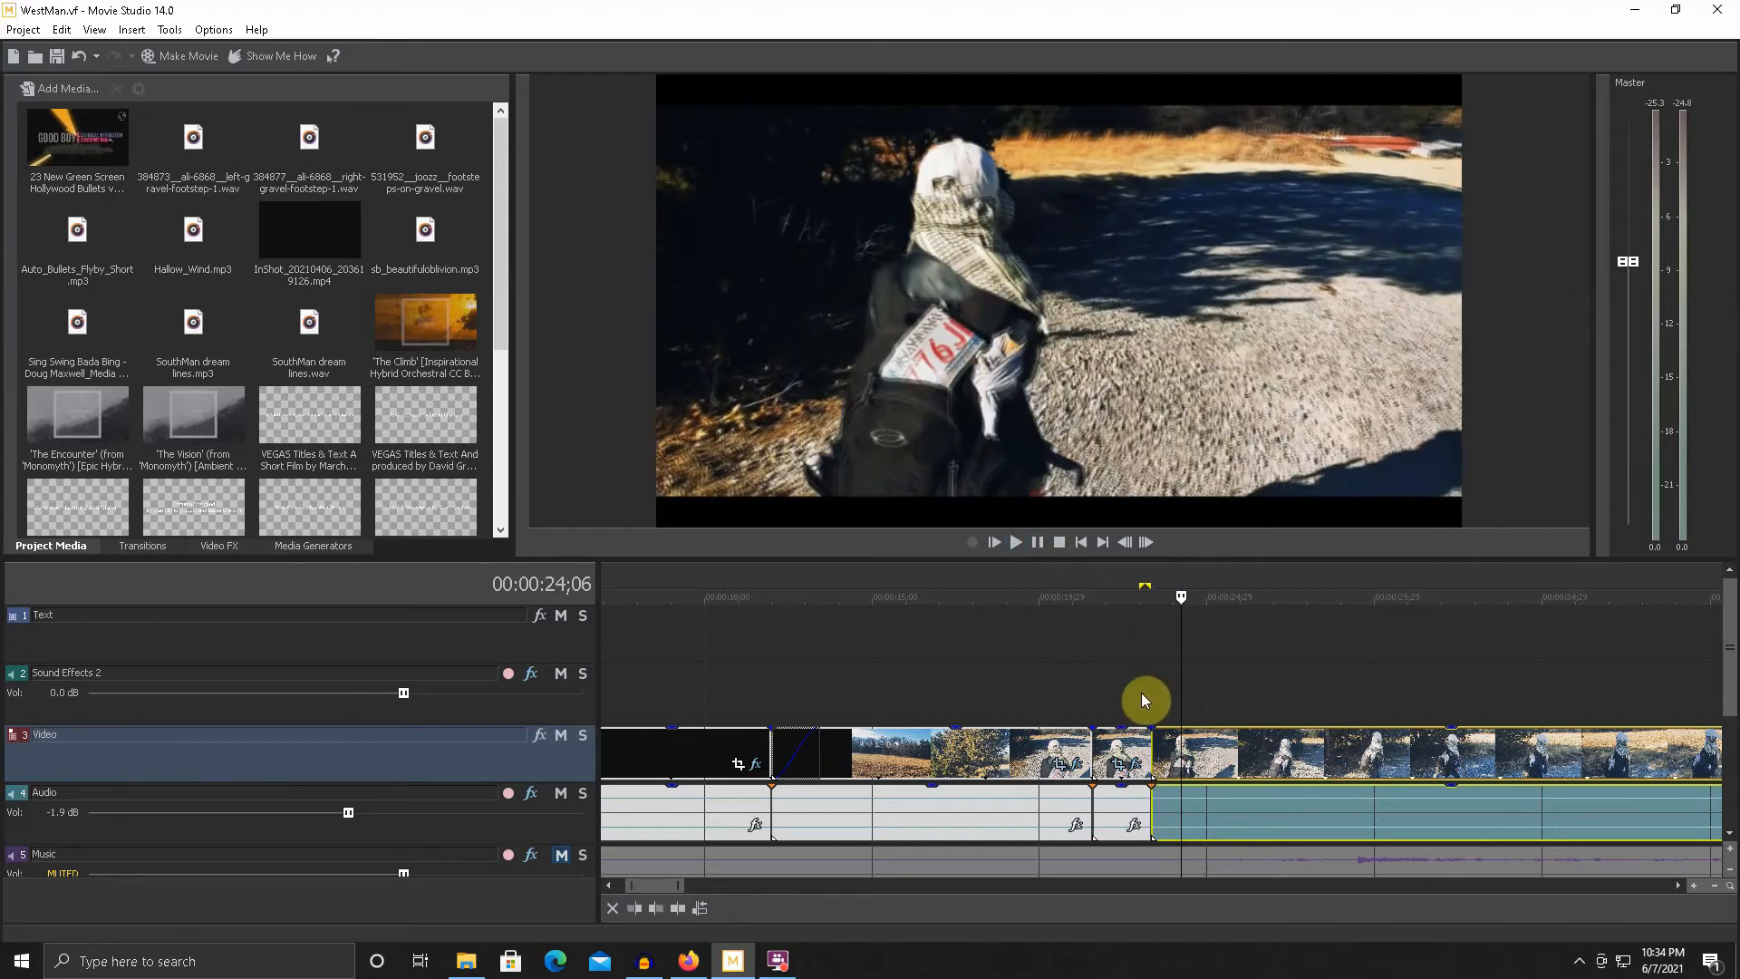
# - Mark the time range from the 00:00:23;09 split to 00:00:26;19 while looking for the following footstep
pyautogui.moveTo(1151, 692); pyautogui.dragTo(1206, 693)
pyautogui.scroll(4, 1219, 693)
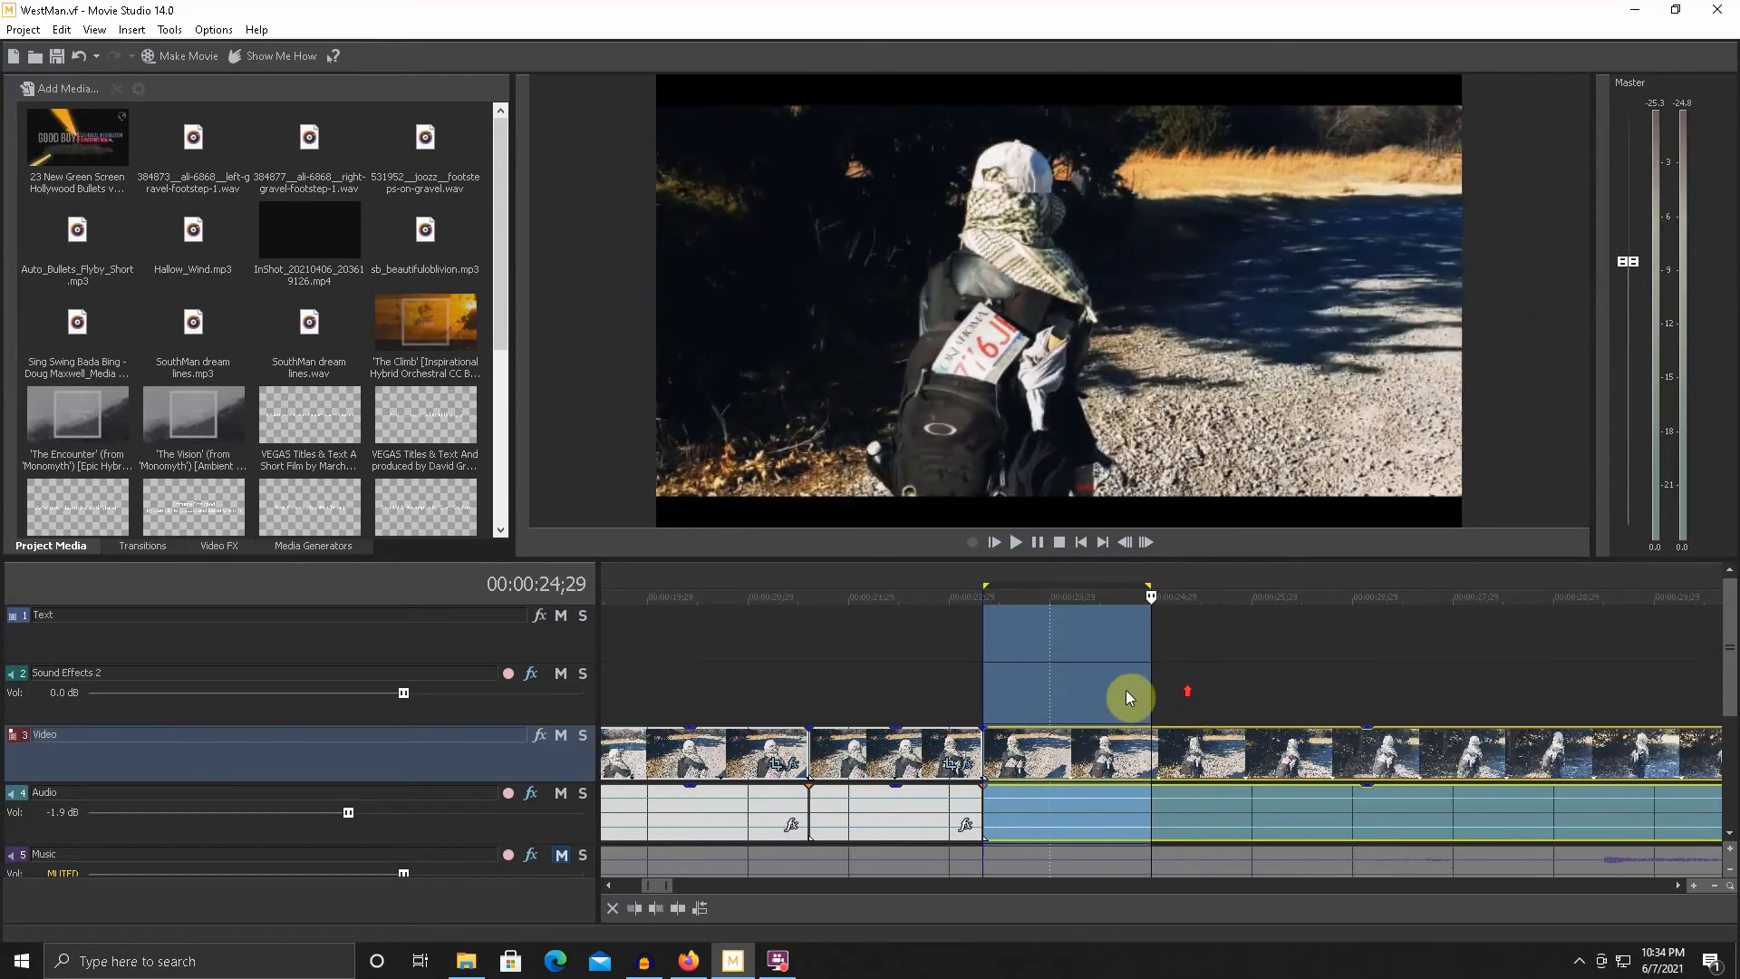
pyautogui.scroll(-2, 1134, 696)
pyautogui.press('space')
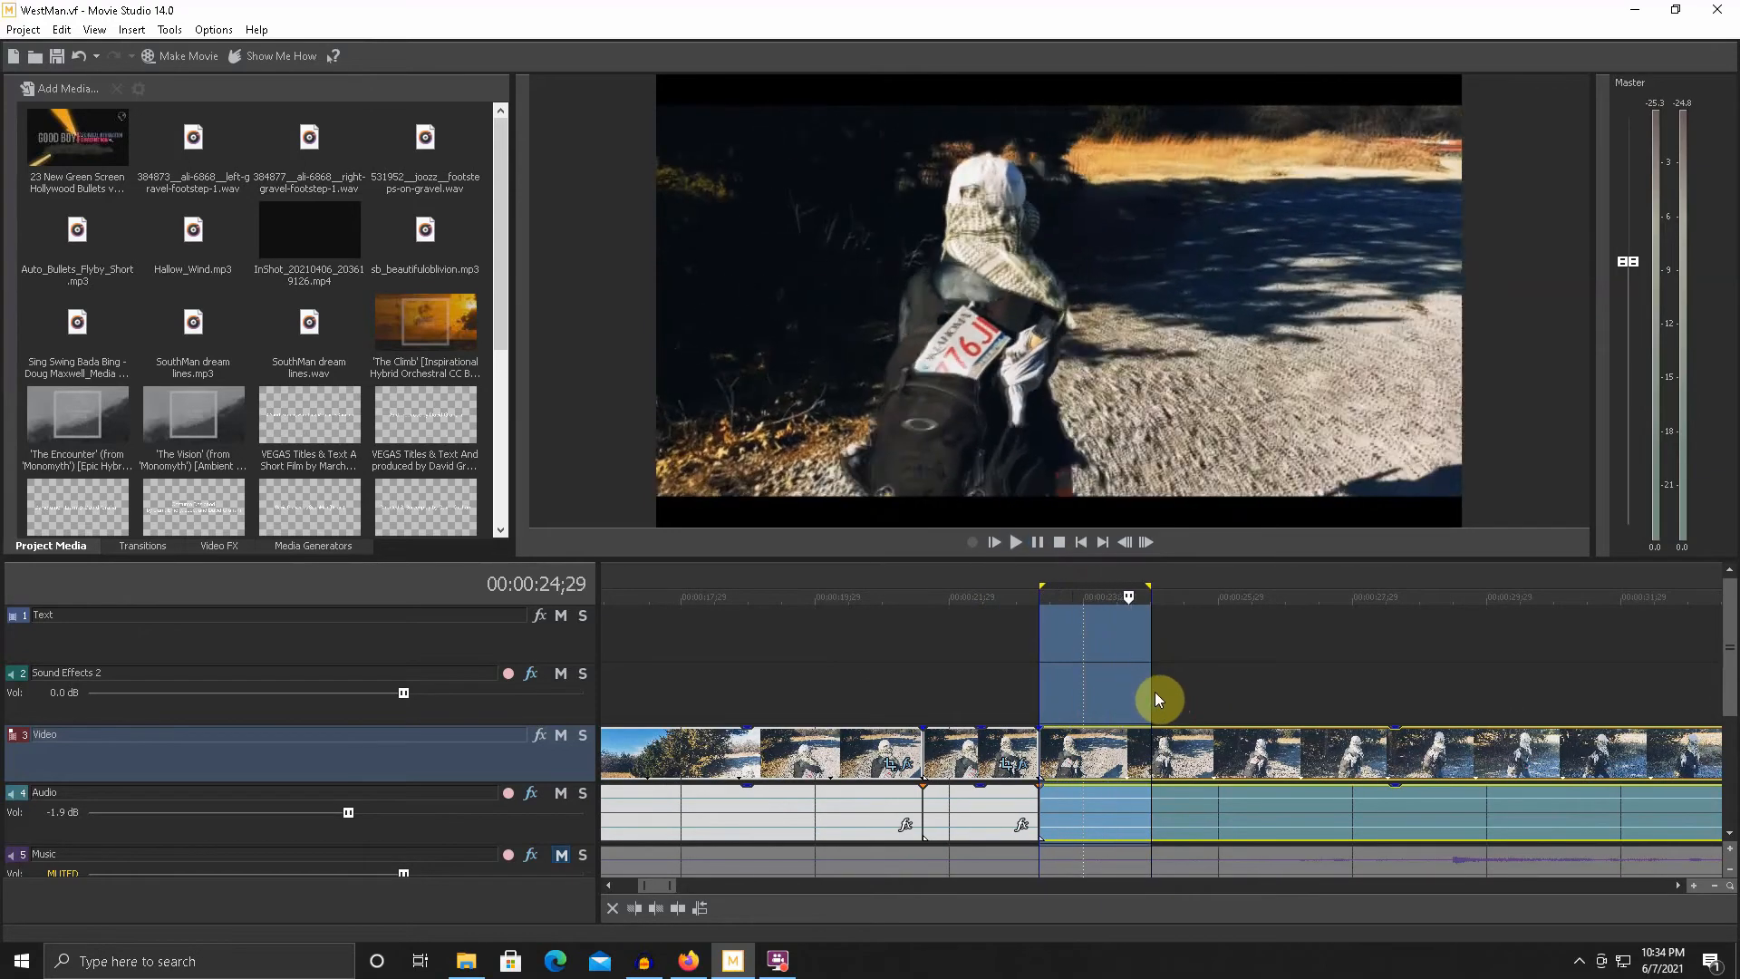
pyautogui.moveTo(1150, 692); pyautogui.dragTo(1262, 685)
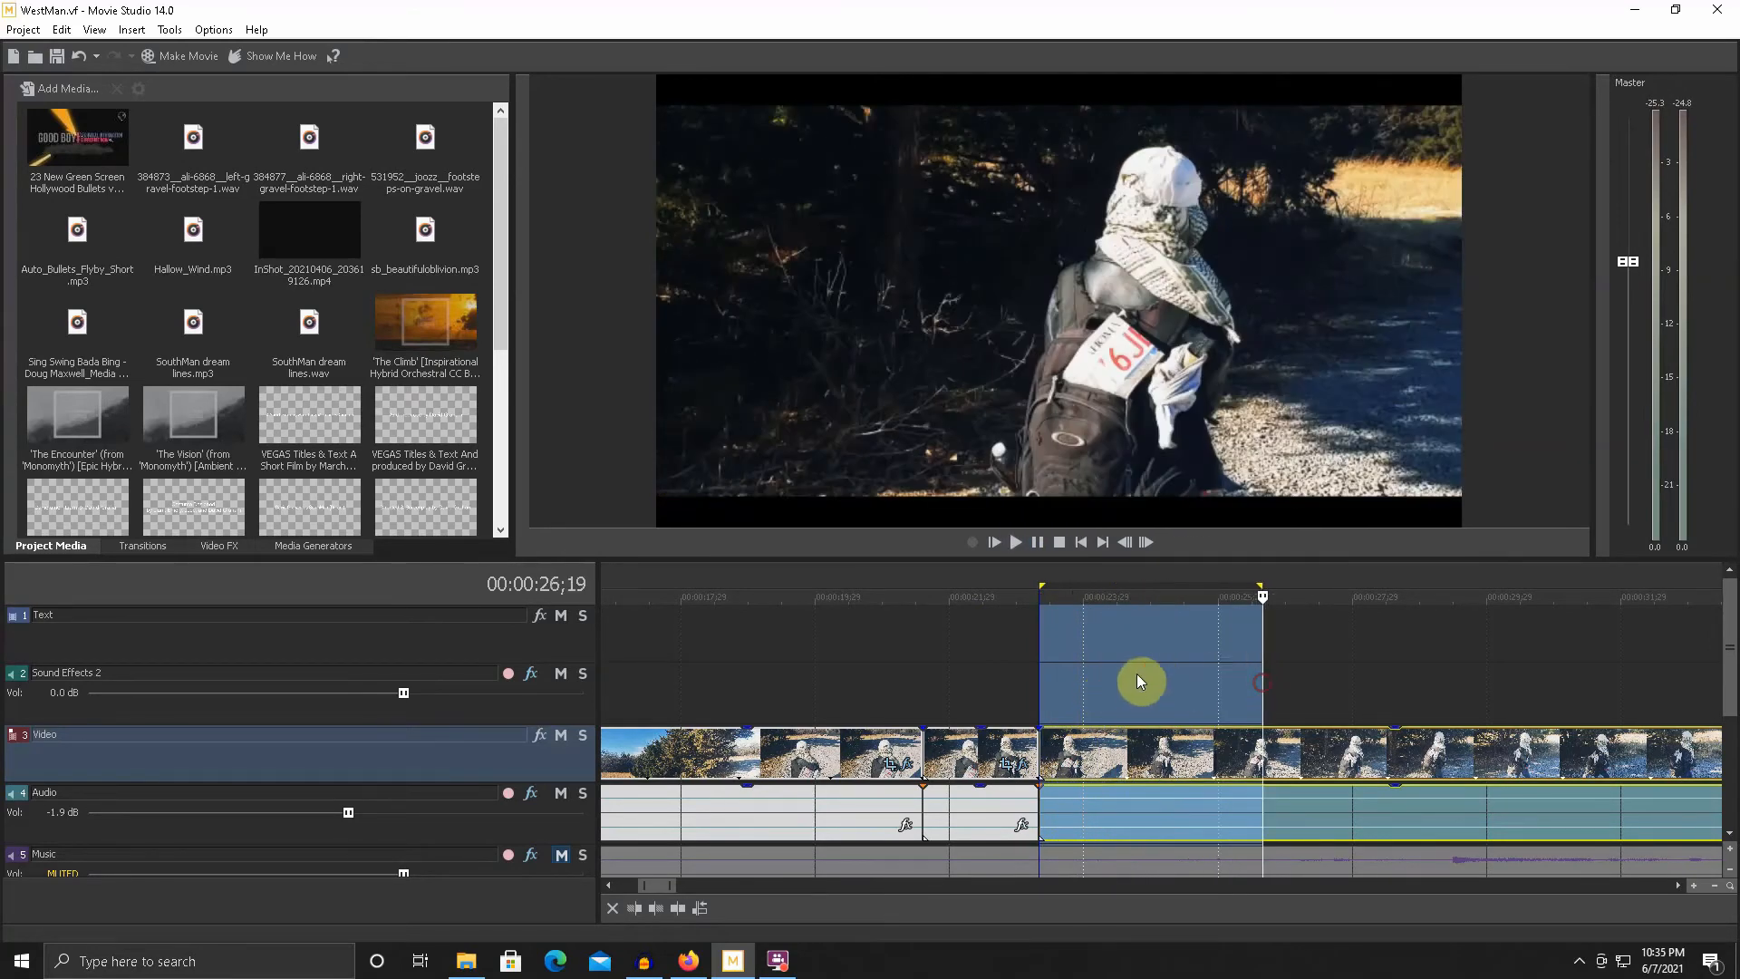
pyautogui.scroll(-2, 1120, 686)
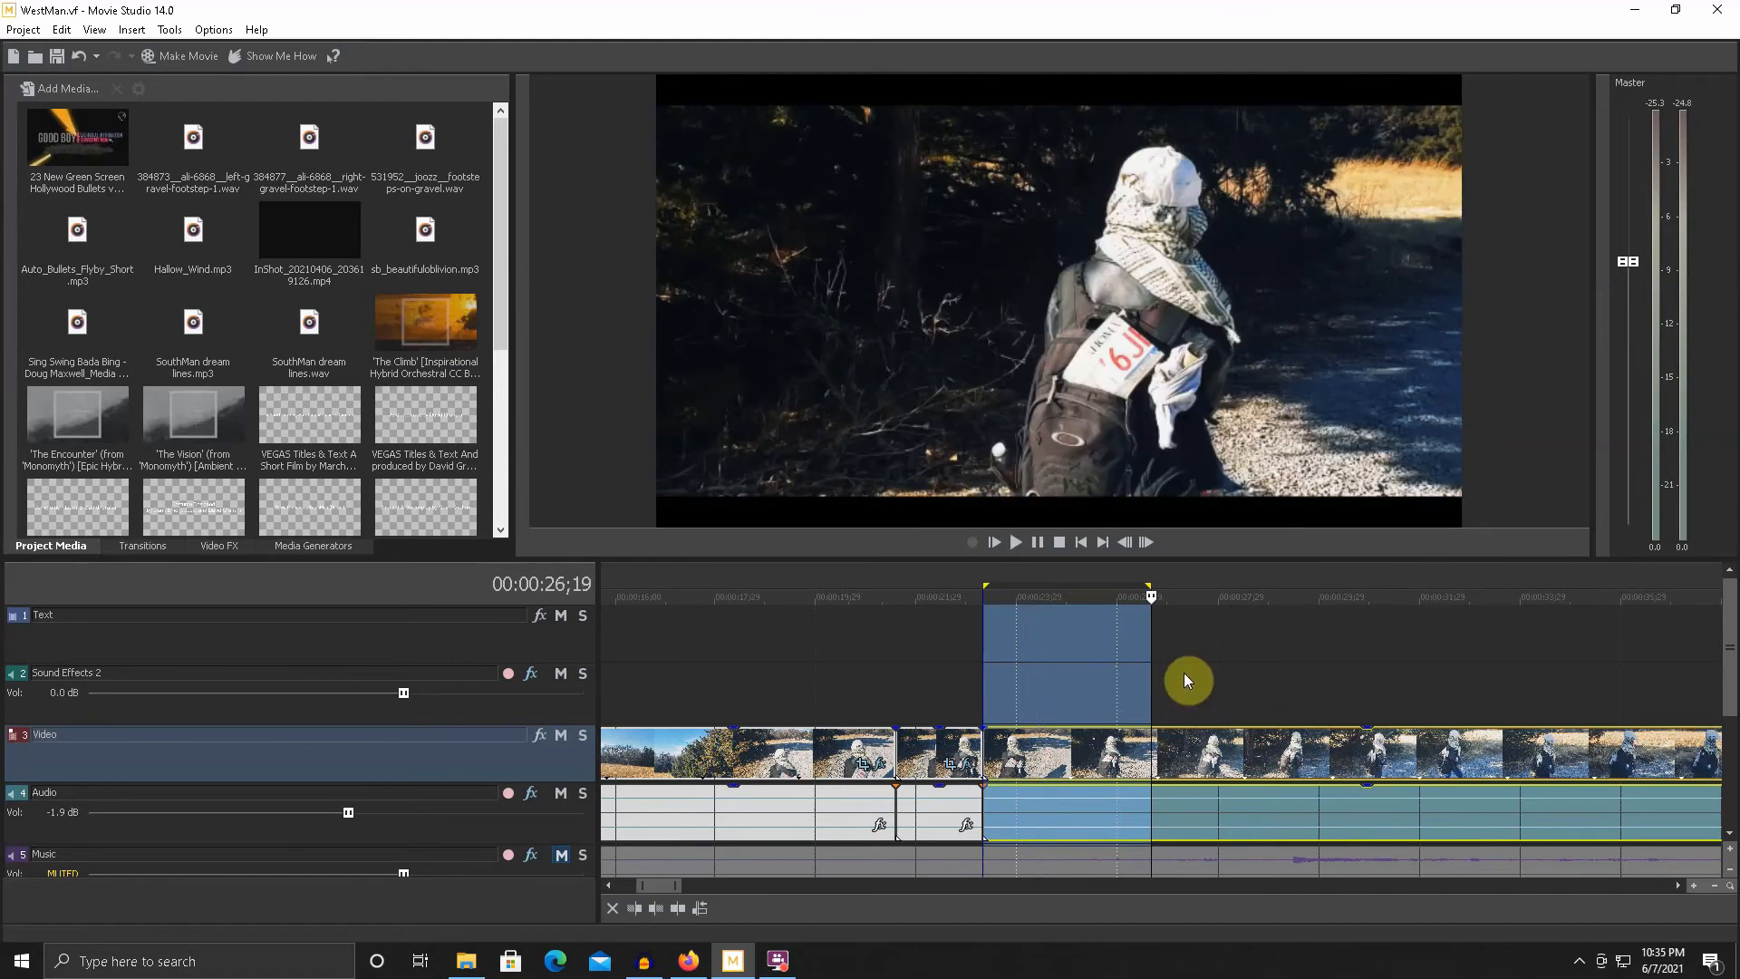
# - Shorten the marked range to the next footstep, split the video and audio at 00:00:24;01, and check the playback after the cut
pyautogui.moveTo(1154, 686); pyautogui.dragTo(1018, 695)
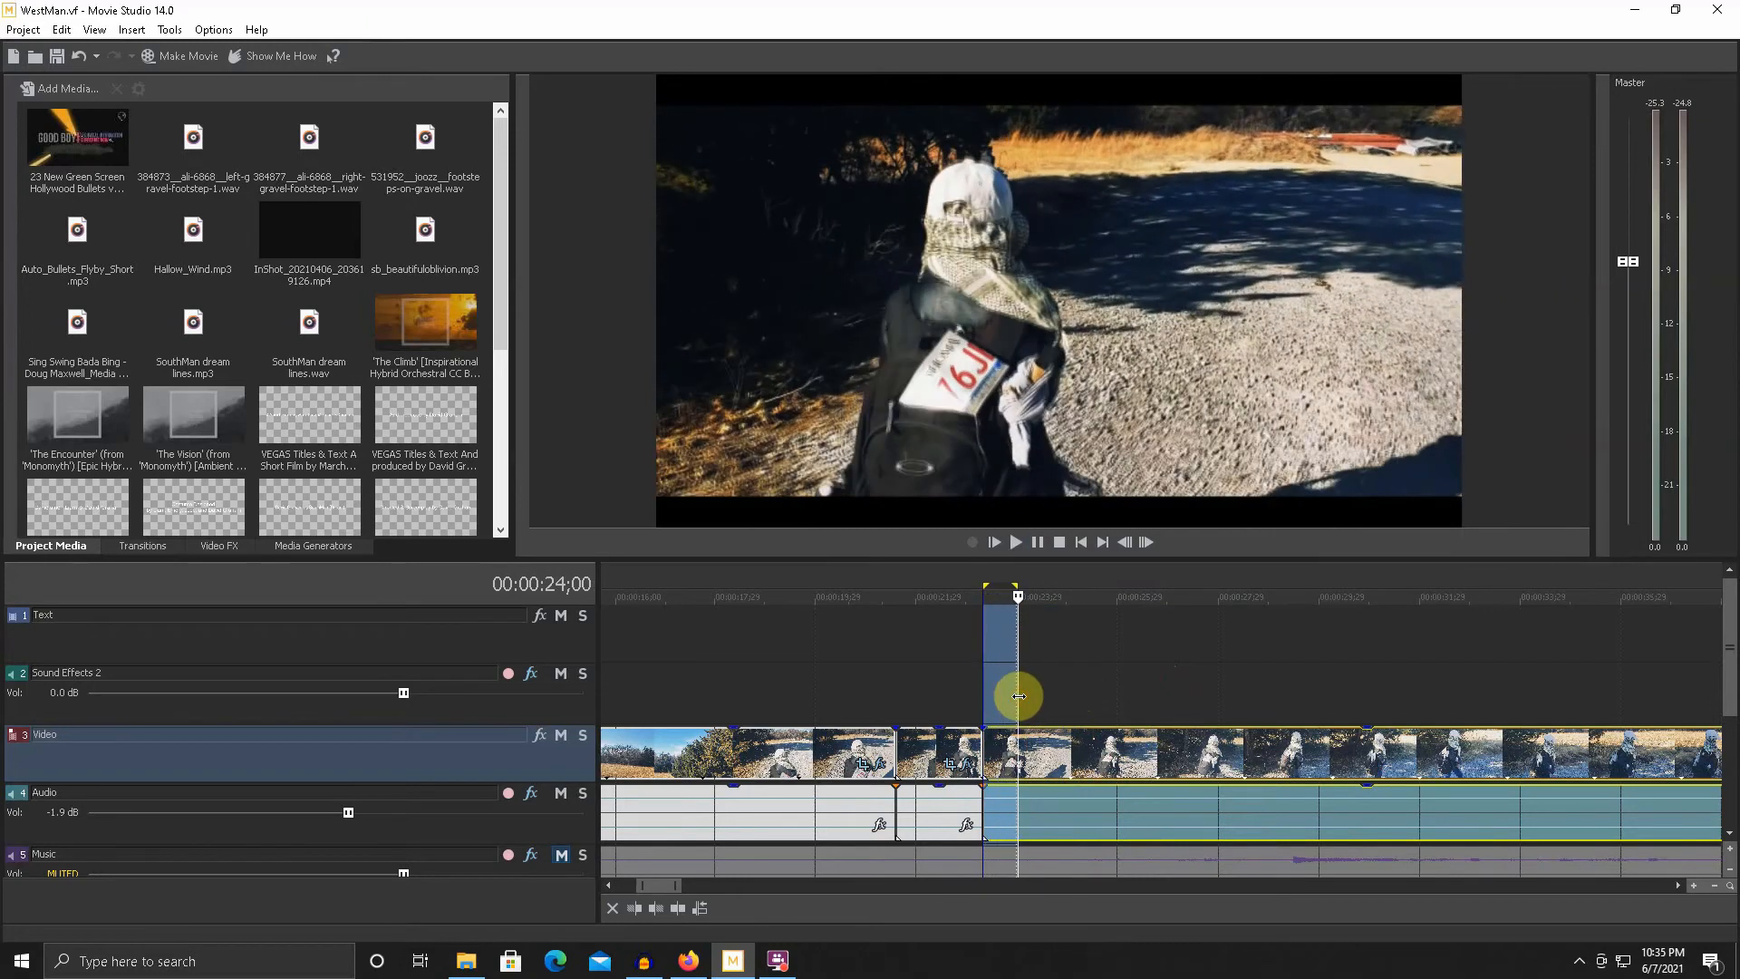
pyautogui.click(1019, 748)
pyautogui.press('s')
pyautogui.press('space')
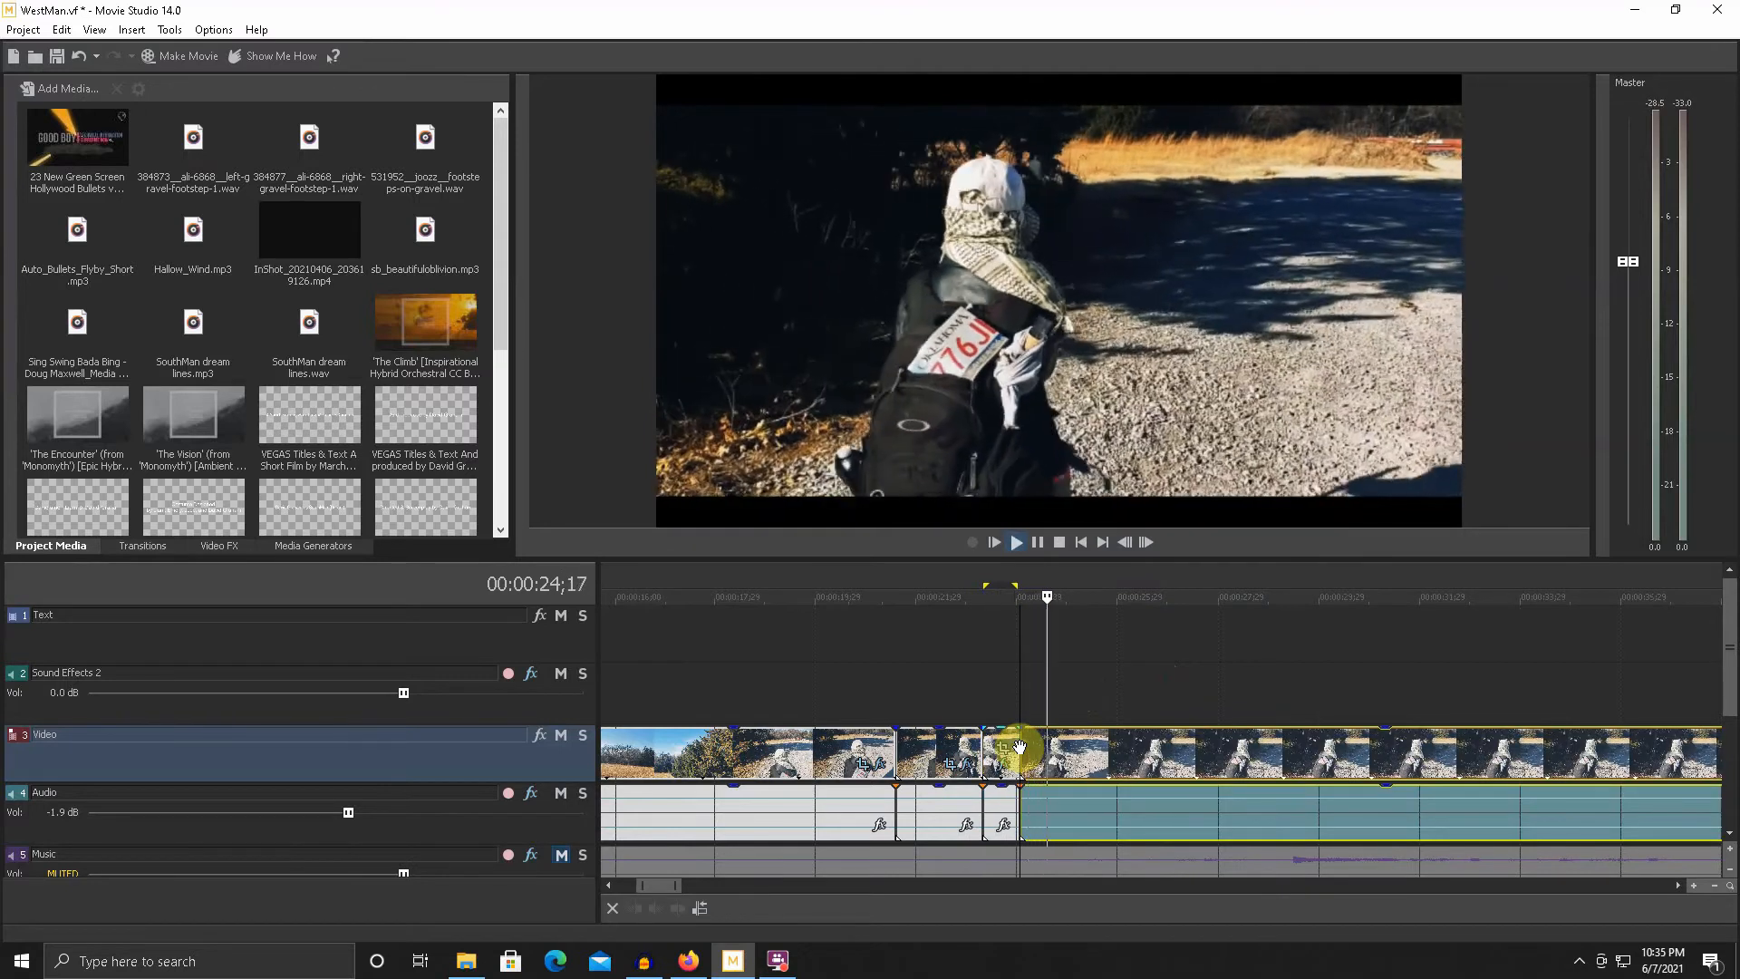
pyautogui.press('space')
# - Mark a range from the 00:00:24;01 split to 00:00:24;25 and play it repeatedly to look for the next footstep
pyautogui.scroll(4, 1018, 722)
pyautogui.moveTo(1155, 698); pyautogui.dragTo(1255, 693)
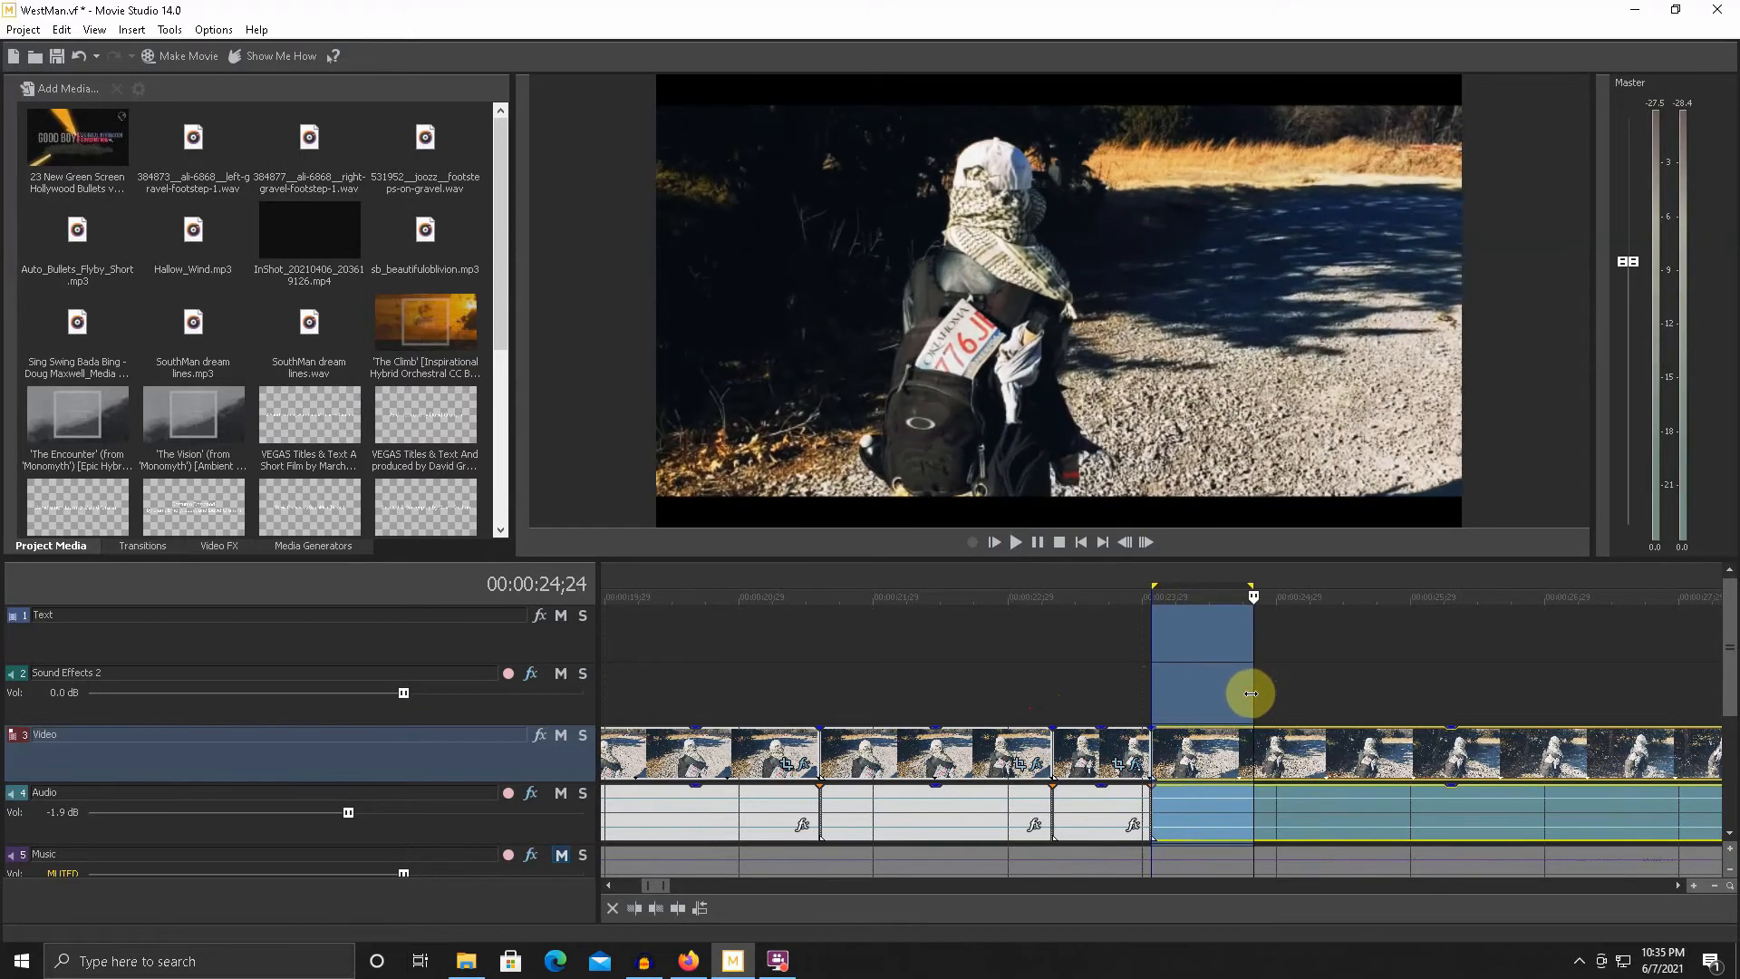
pyautogui.press('space')
pyautogui.moveTo(1250, 694)
pyautogui.mouseDown()
pyautogui.moveTo(1151, 696)
pyautogui.moveTo(1260, 695)
pyautogui.mouseUp()
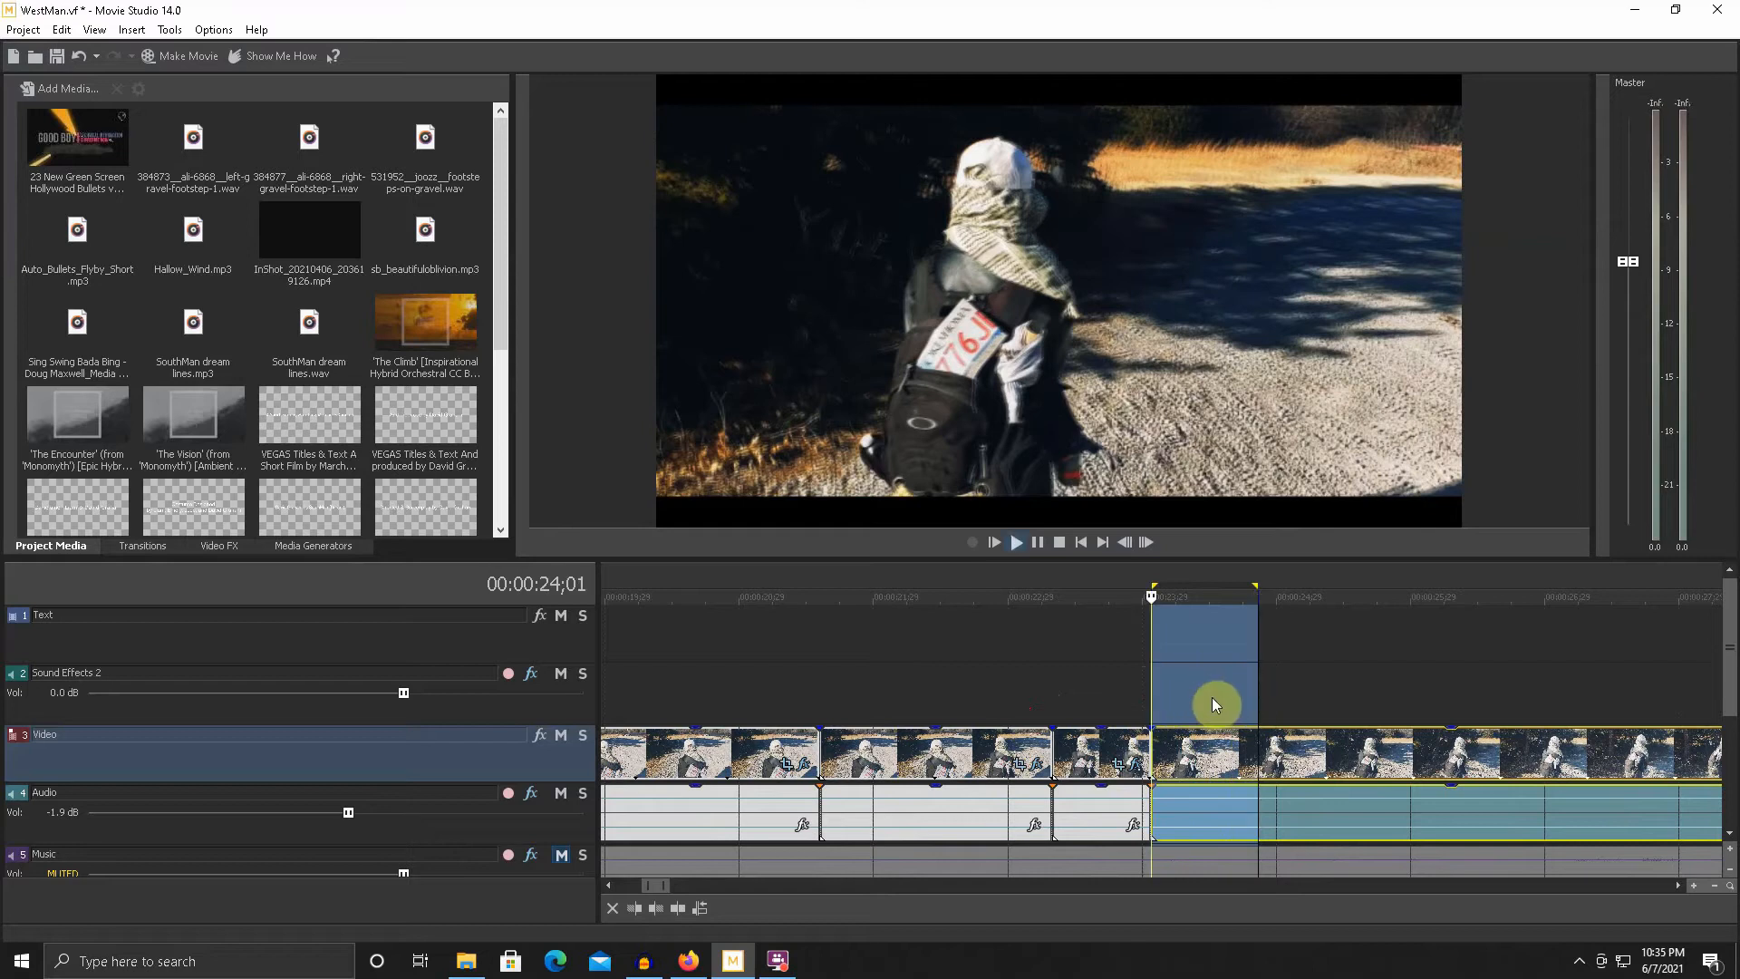
pyautogui.press('space')
pyautogui.press('space')
pyautogui.press('space')
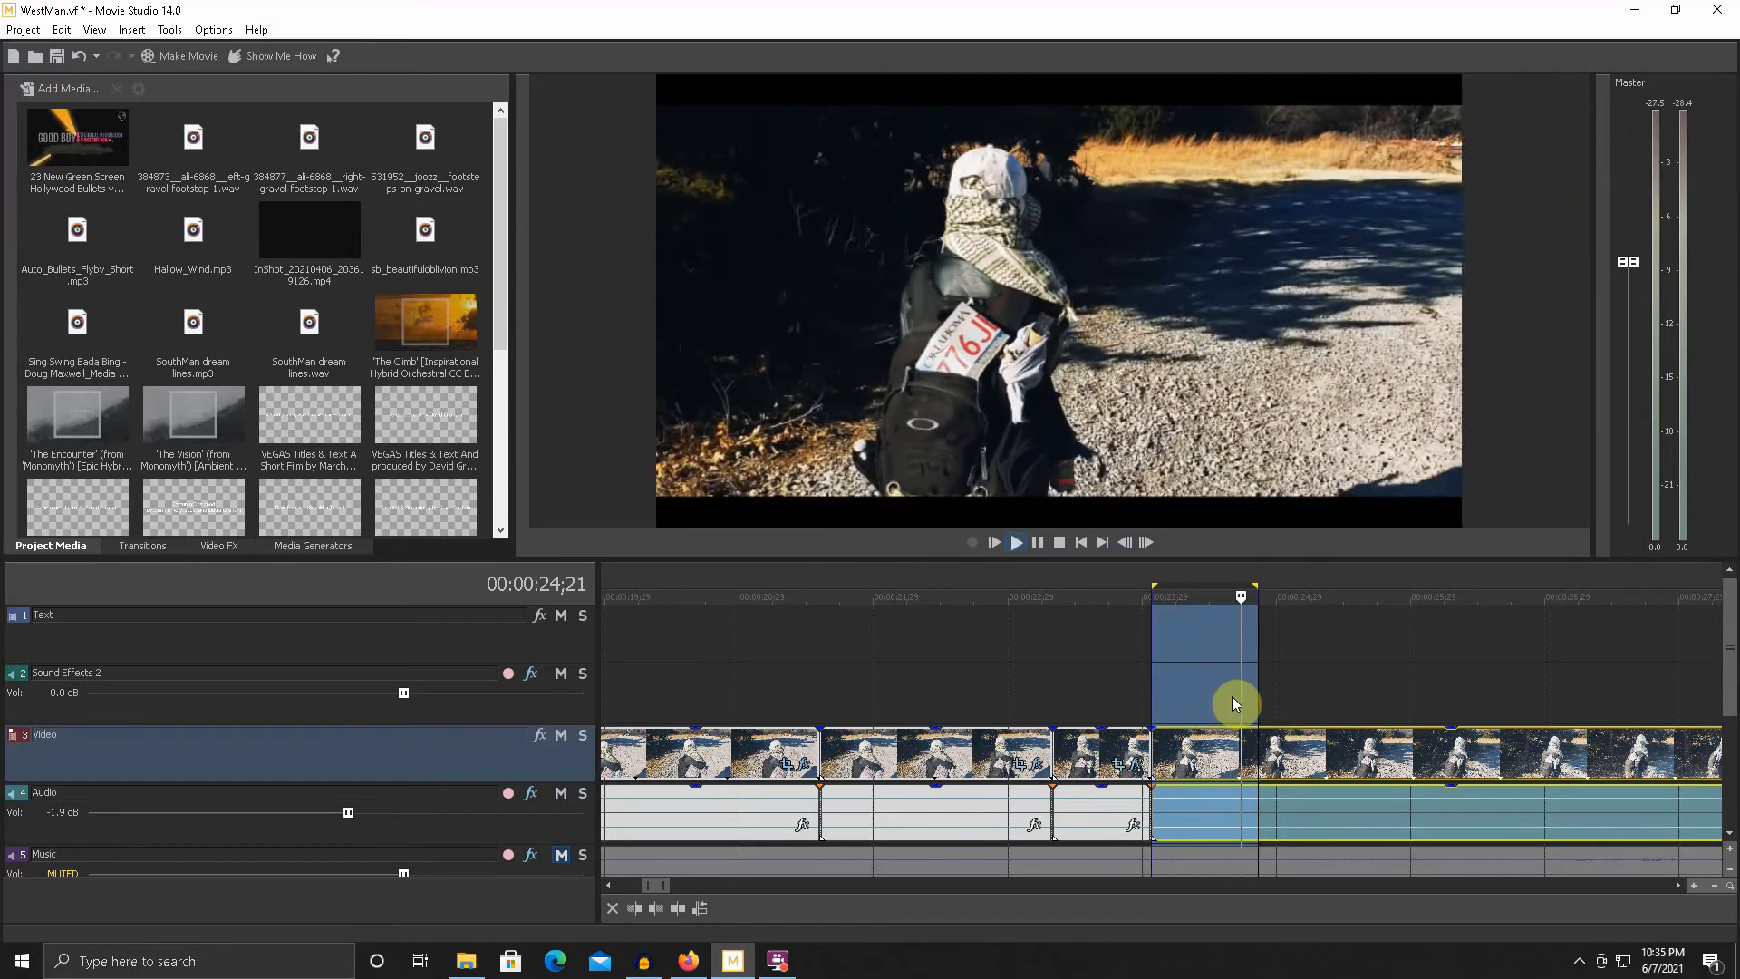
pyautogui.press('space')
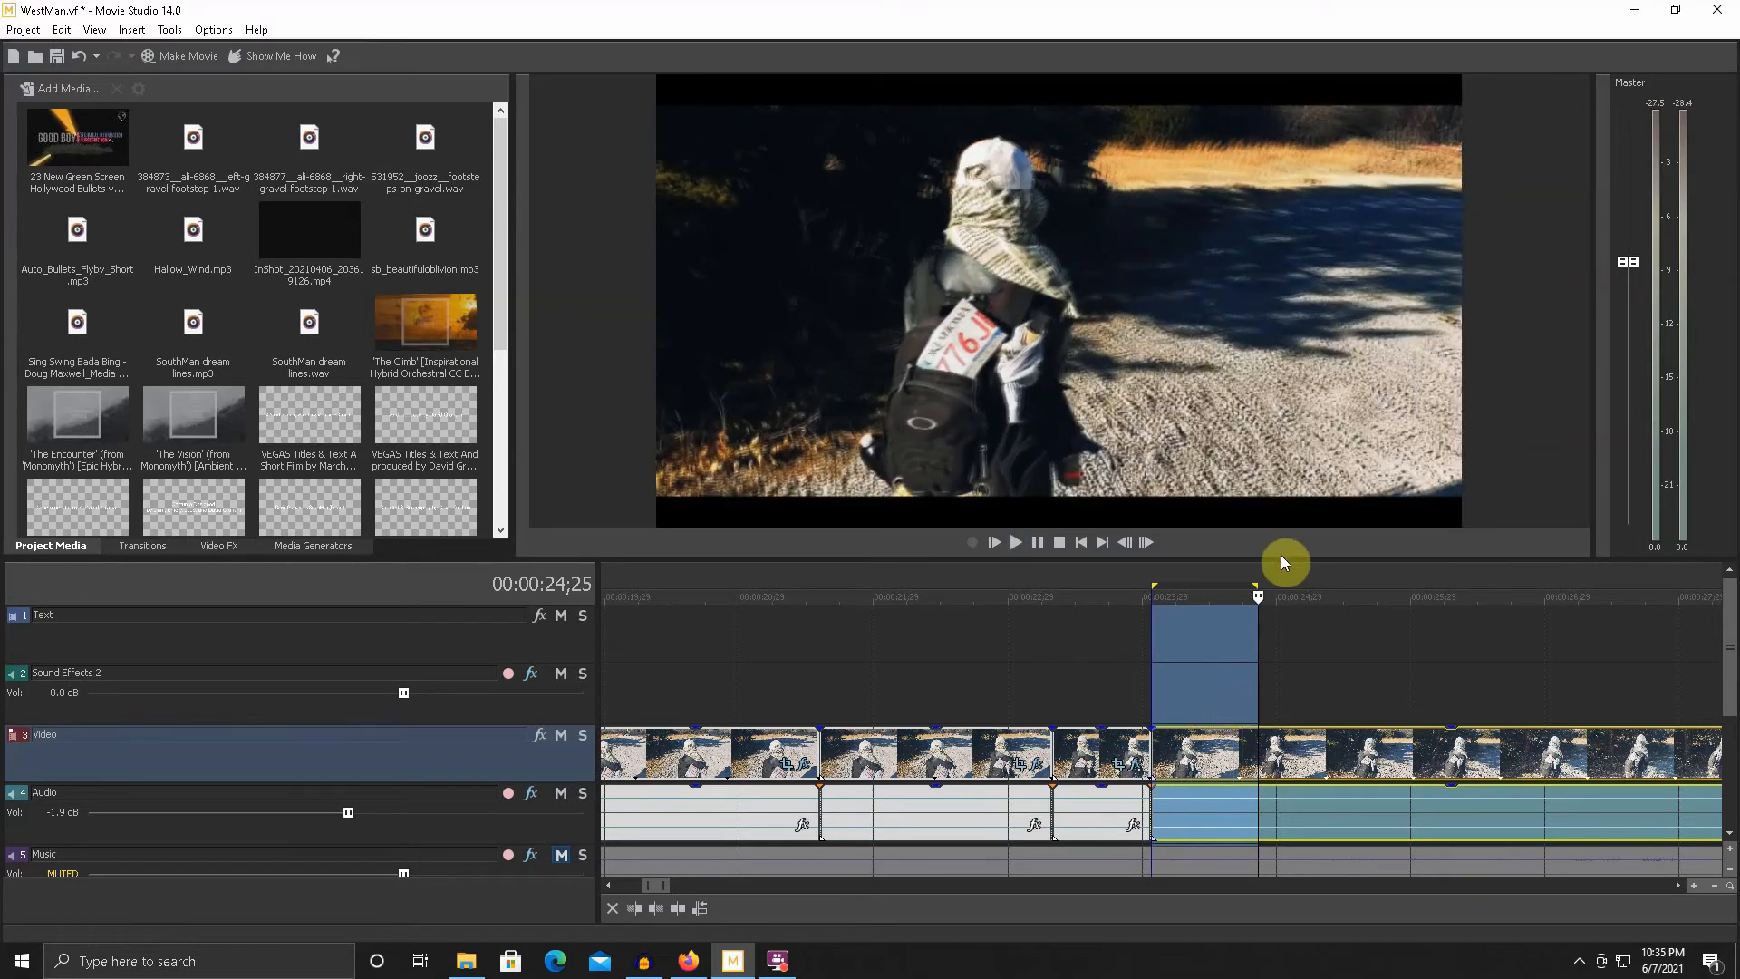
# - Enlarge the timeline area to expose the lower Sound Effects track and inspect the earlier splits at 00:00:21;17 and 00:00:23;09
pyautogui.moveTo(1278, 569); pyautogui.dragTo(1218, 452)
pyautogui.press('space')
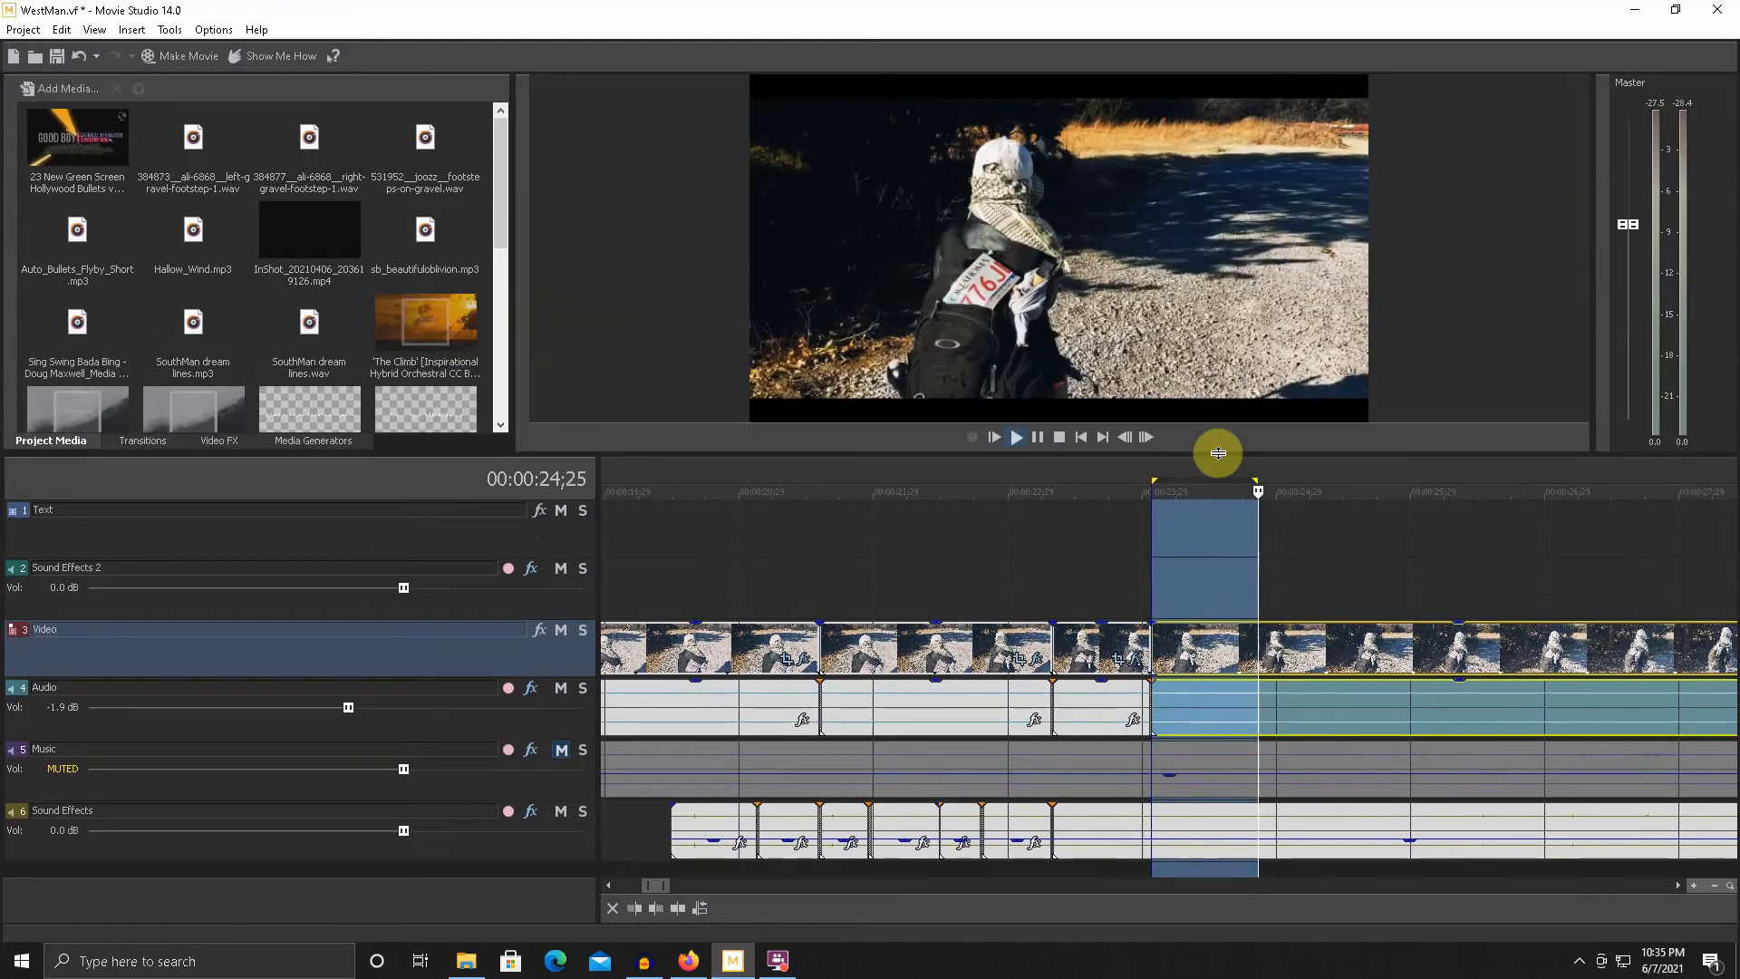
pyautogui.press('space')
pyautogui.click(1060, 591)
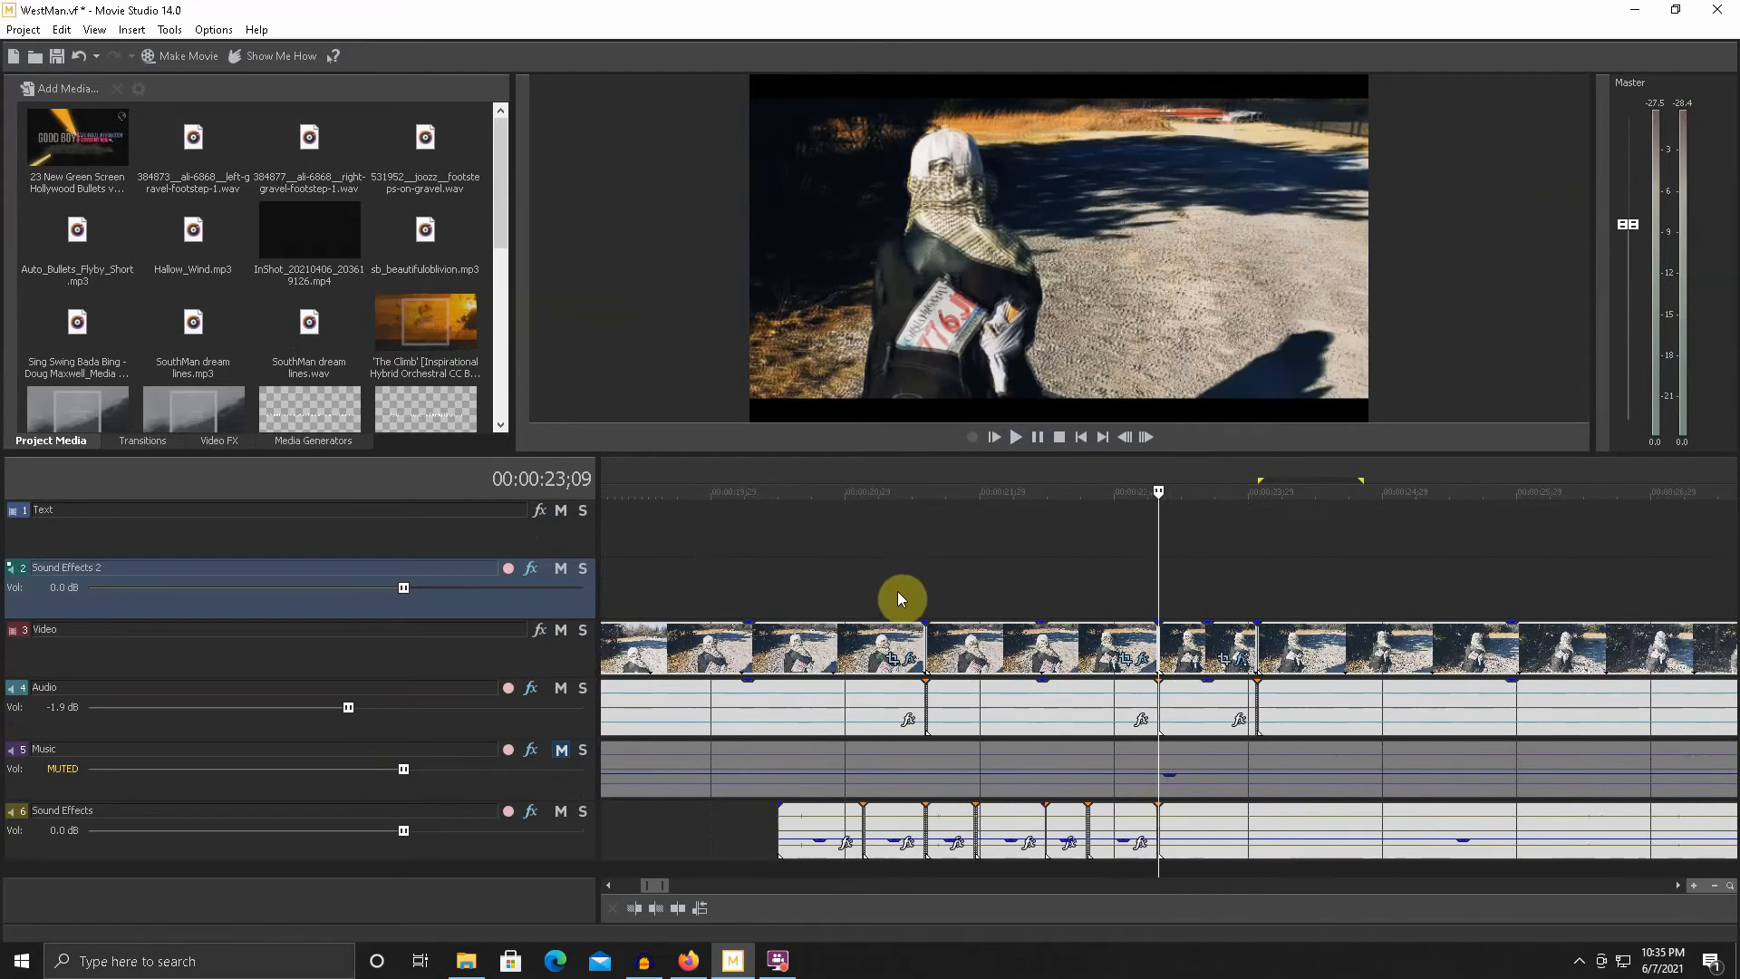
pyautogui.click(924, 592)
pyautogui.scroll(3, 925, 593)
pyautogui.scroll(-4, 925, 592)
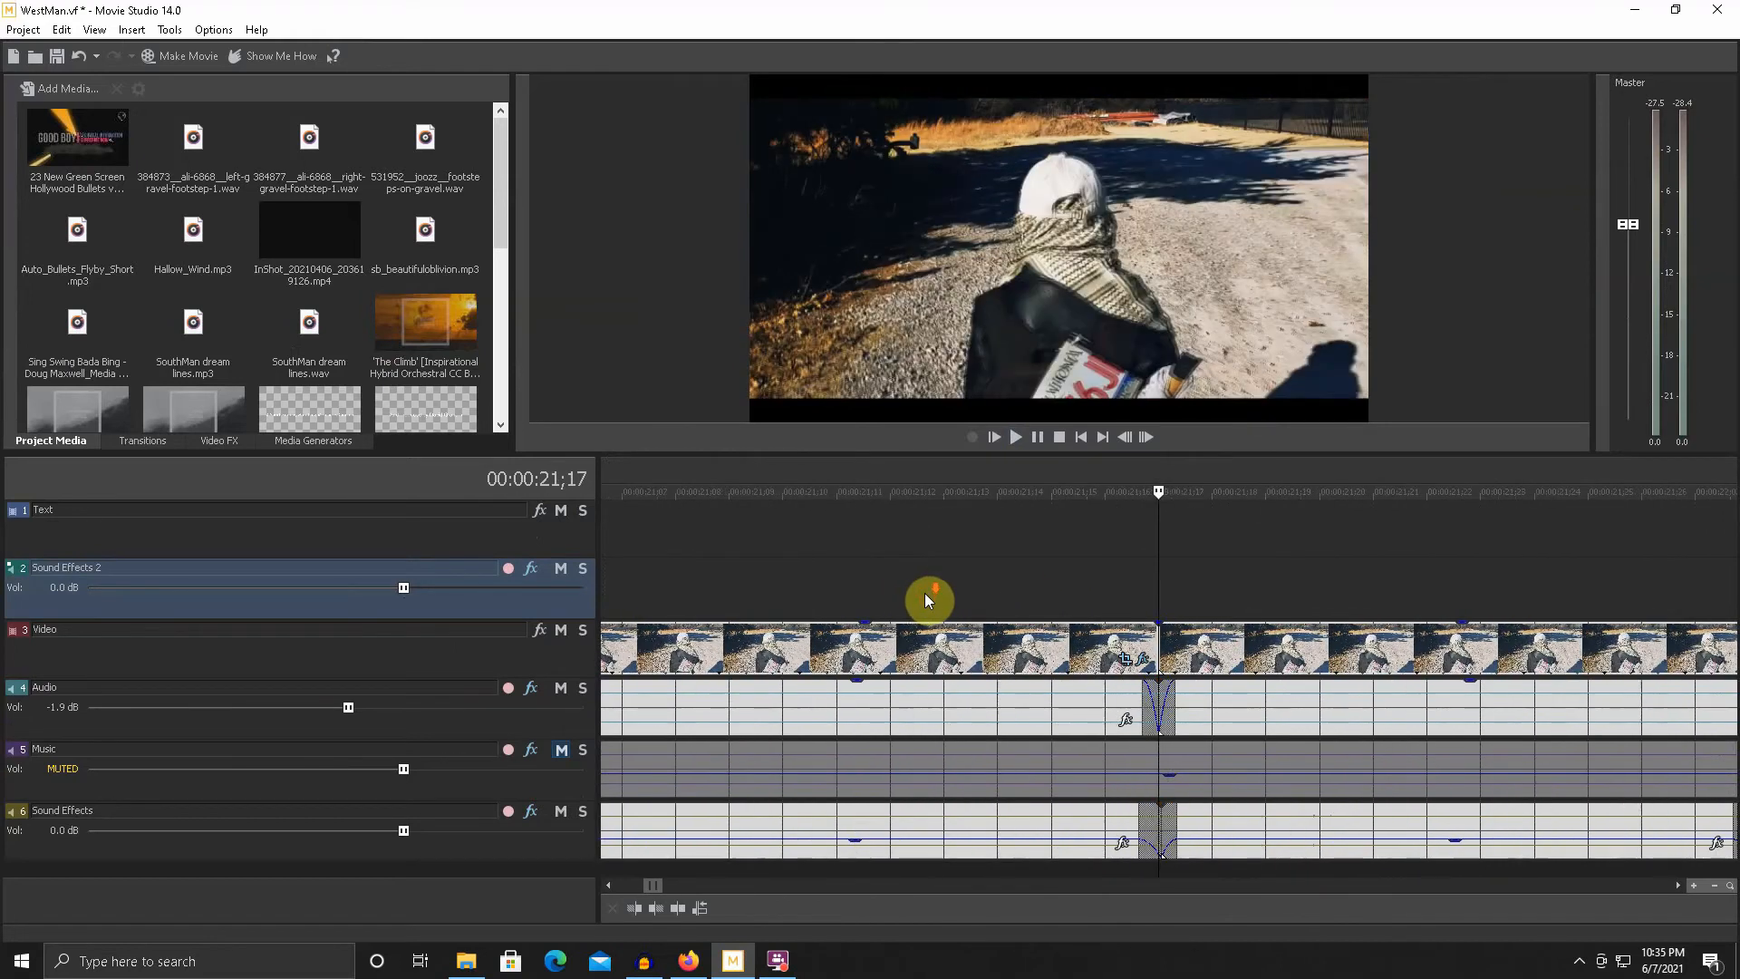
pyautogui.click(1334, 590)
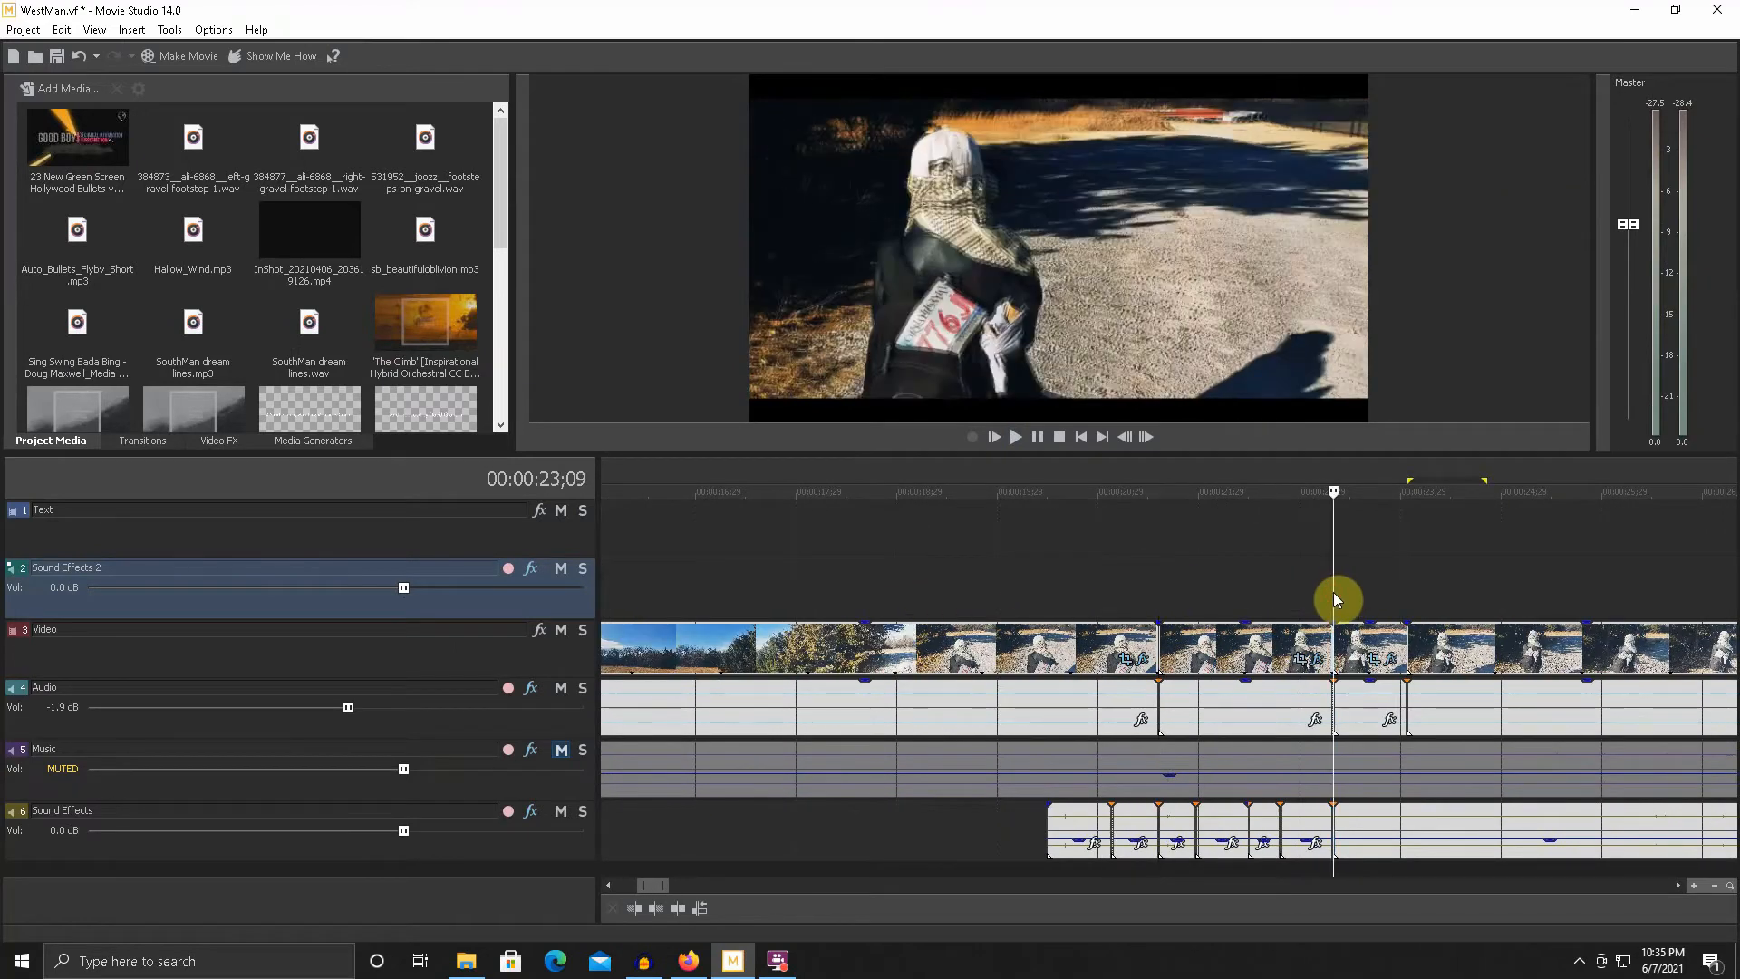
pyautogui.scroll(-2, 1334, 591)
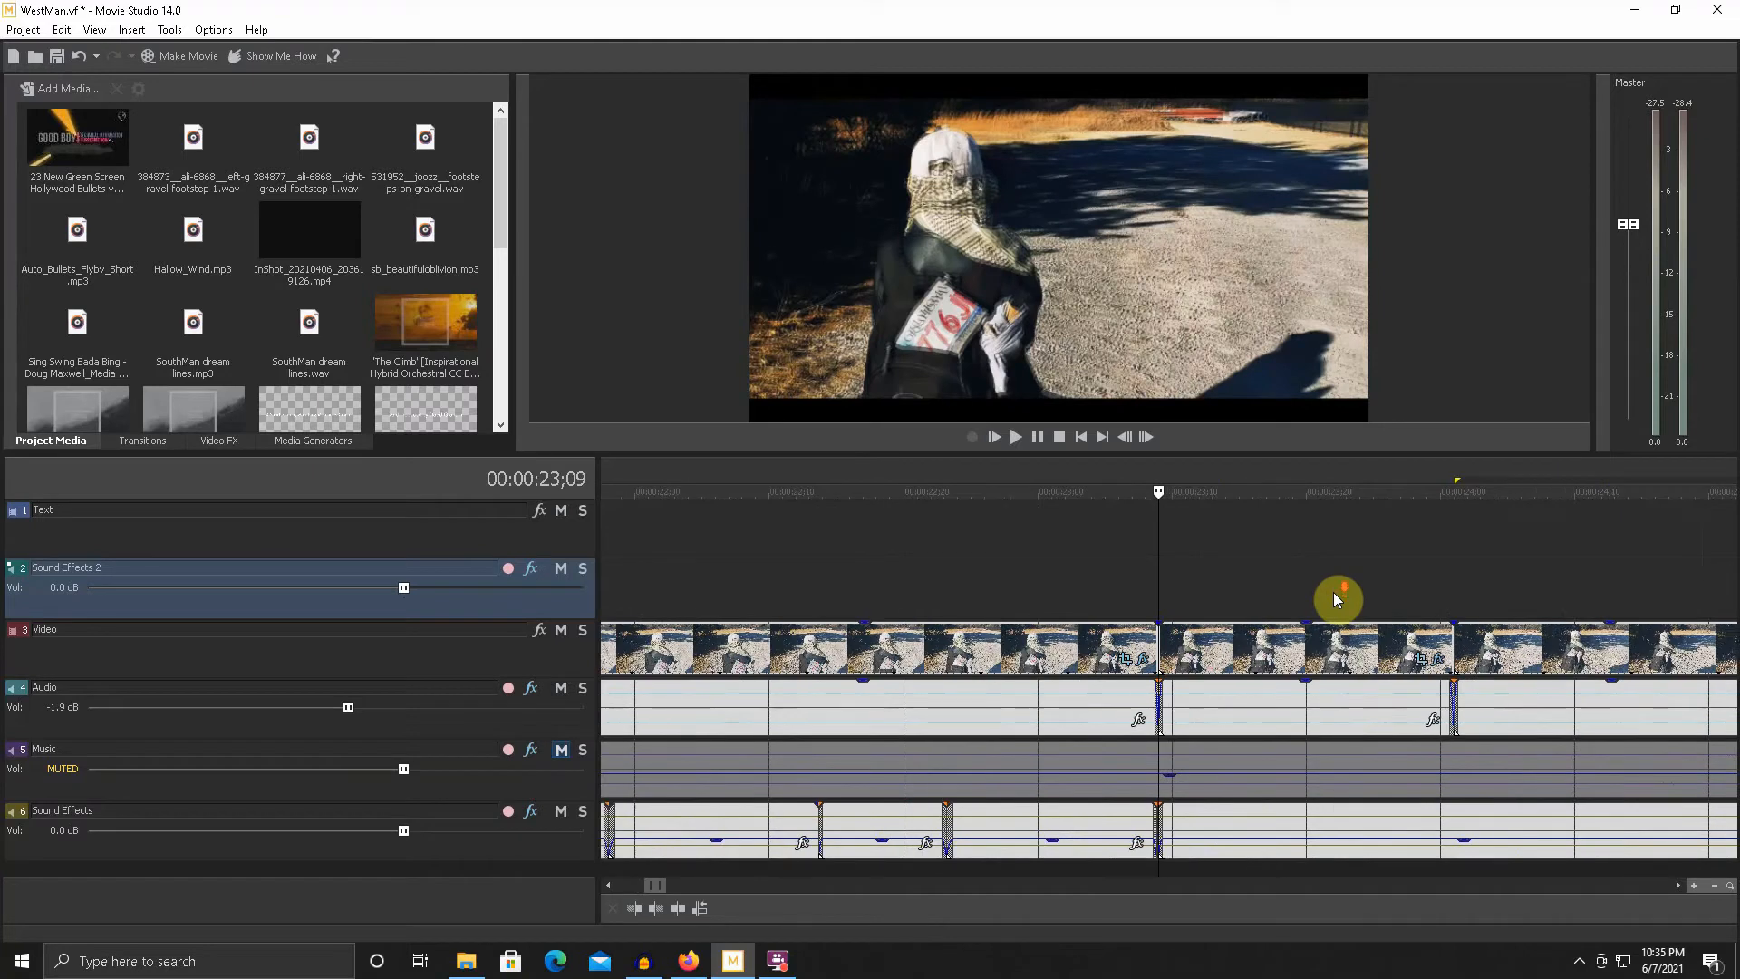
# - Play the walking scene from the 00:00:24;01 split to watch for the following footstep, and stop playback
pyautogui.click(1211, 593)
pyautogui.scroll(3, 1176, 591)
pyautogui.press('space')
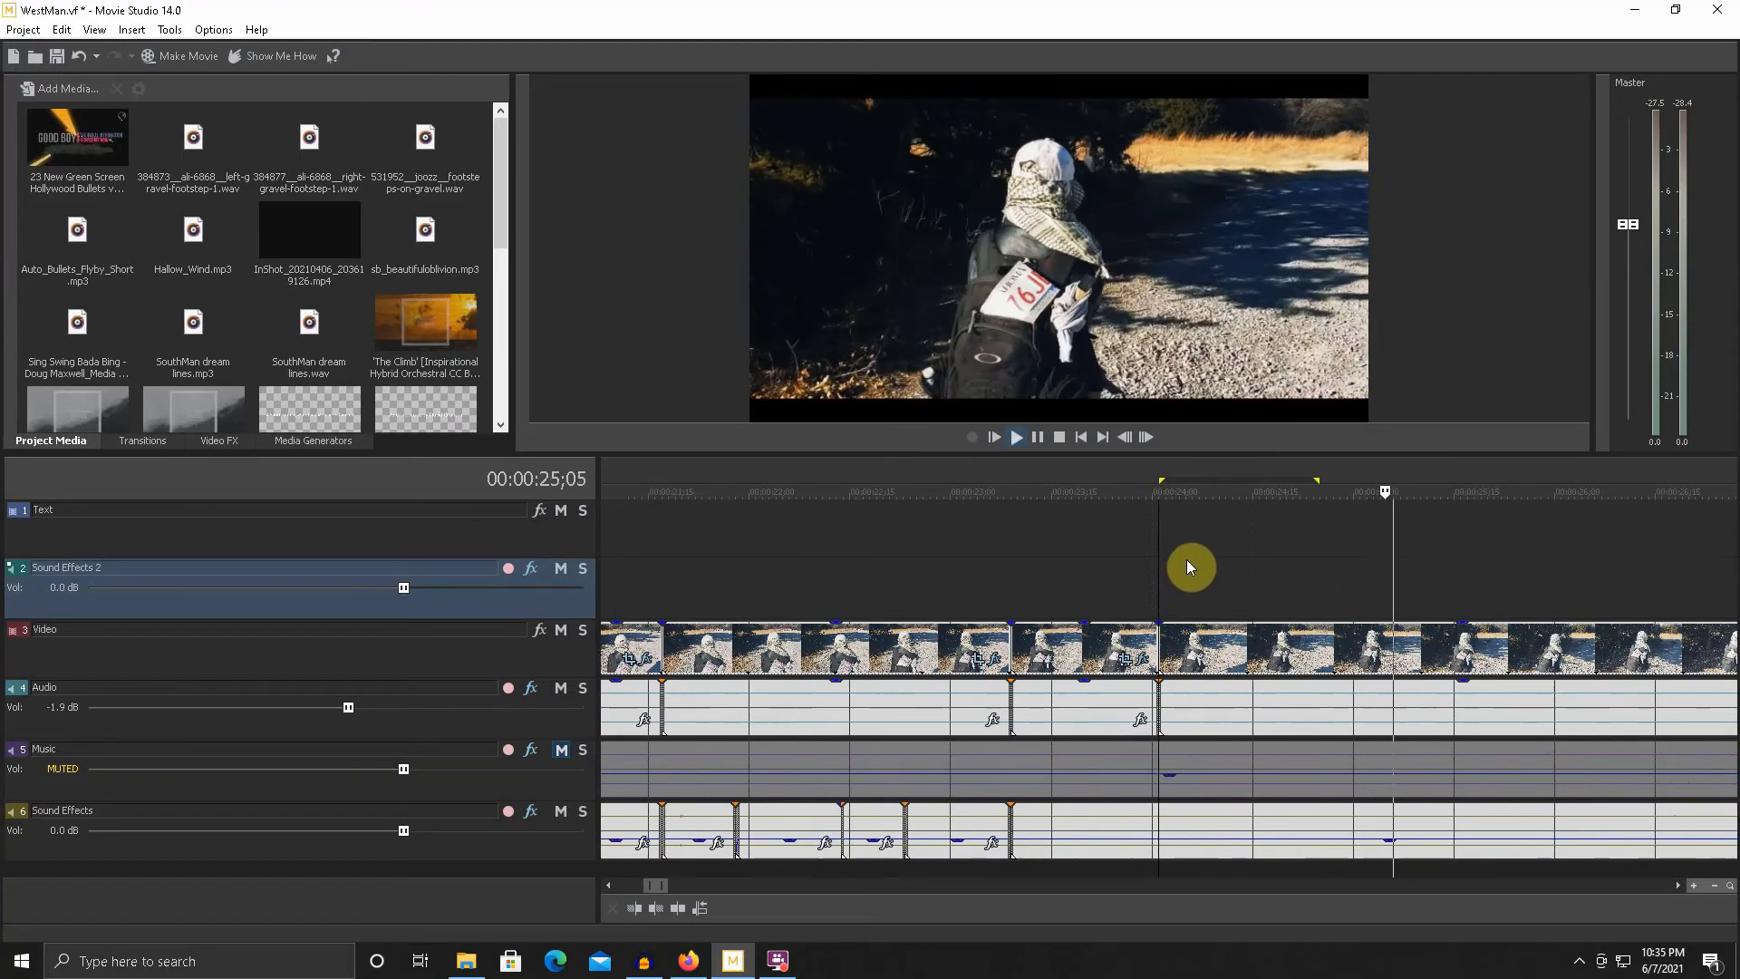
pyautogui.click(1059, 437)
pyautogui.scroll(1, 1176, 600)
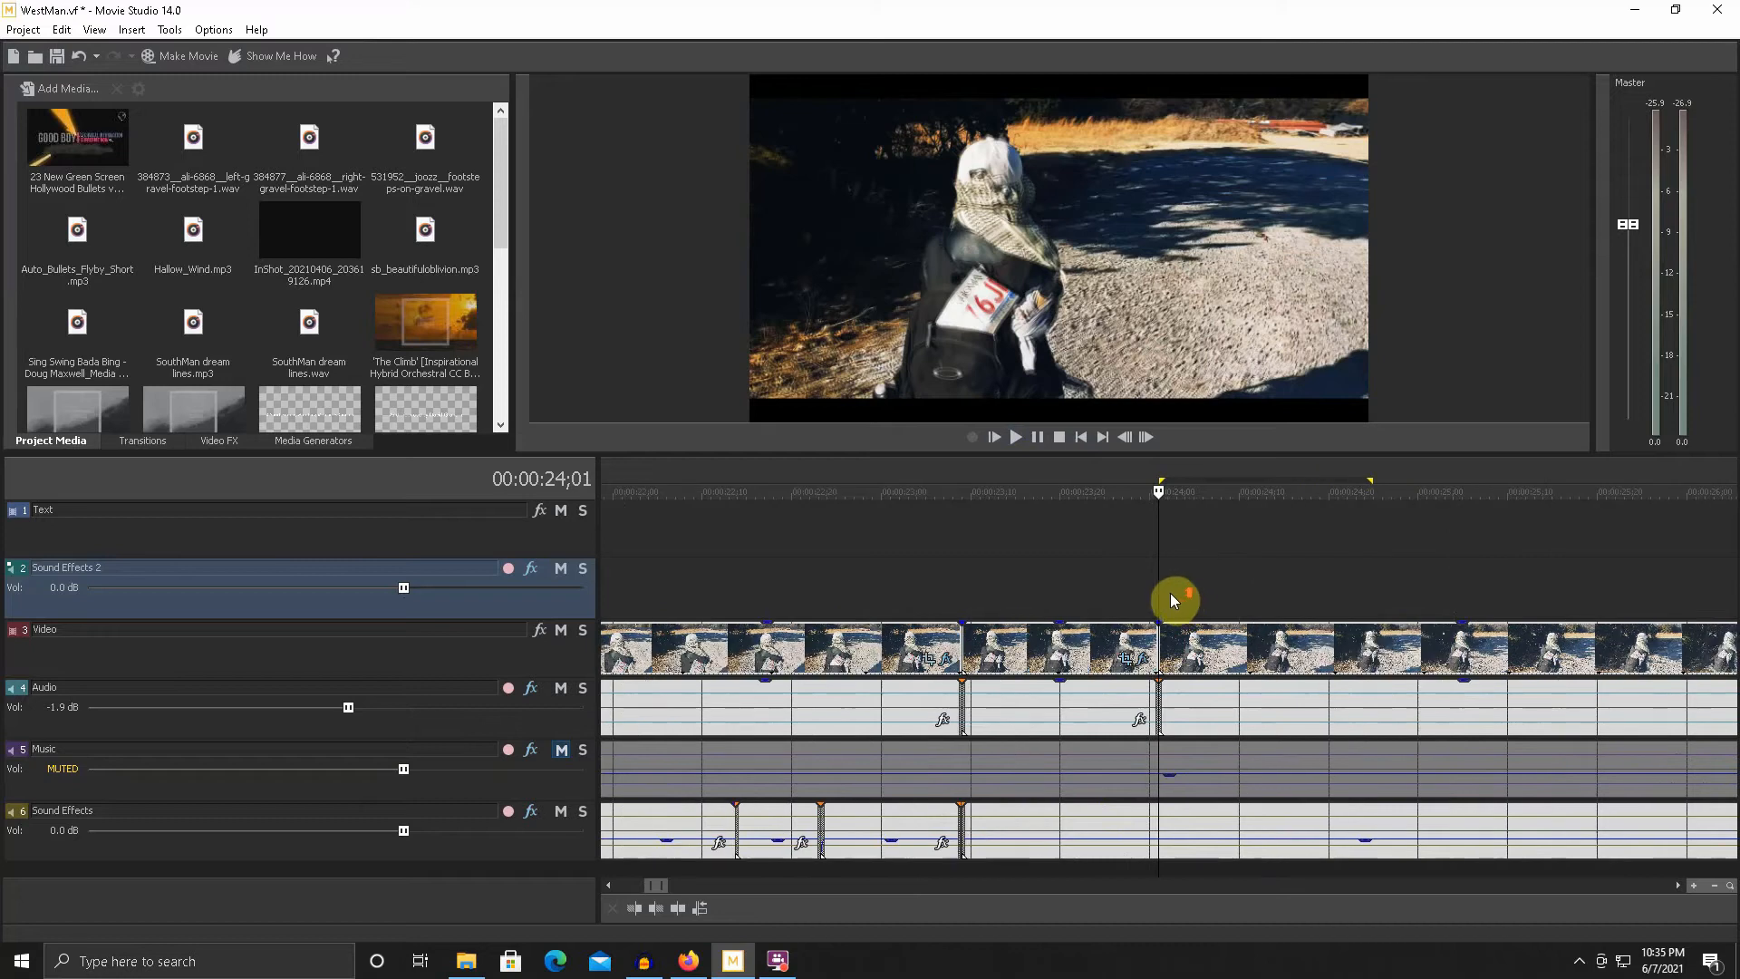
# - Mark the range from the 00:00:24;01 split to 00:00:25;00, enlarge the video preview, and play the marked stretch
pyautogui.moveTo(1159, 595); pyautogui.dragTo(1315, 592)
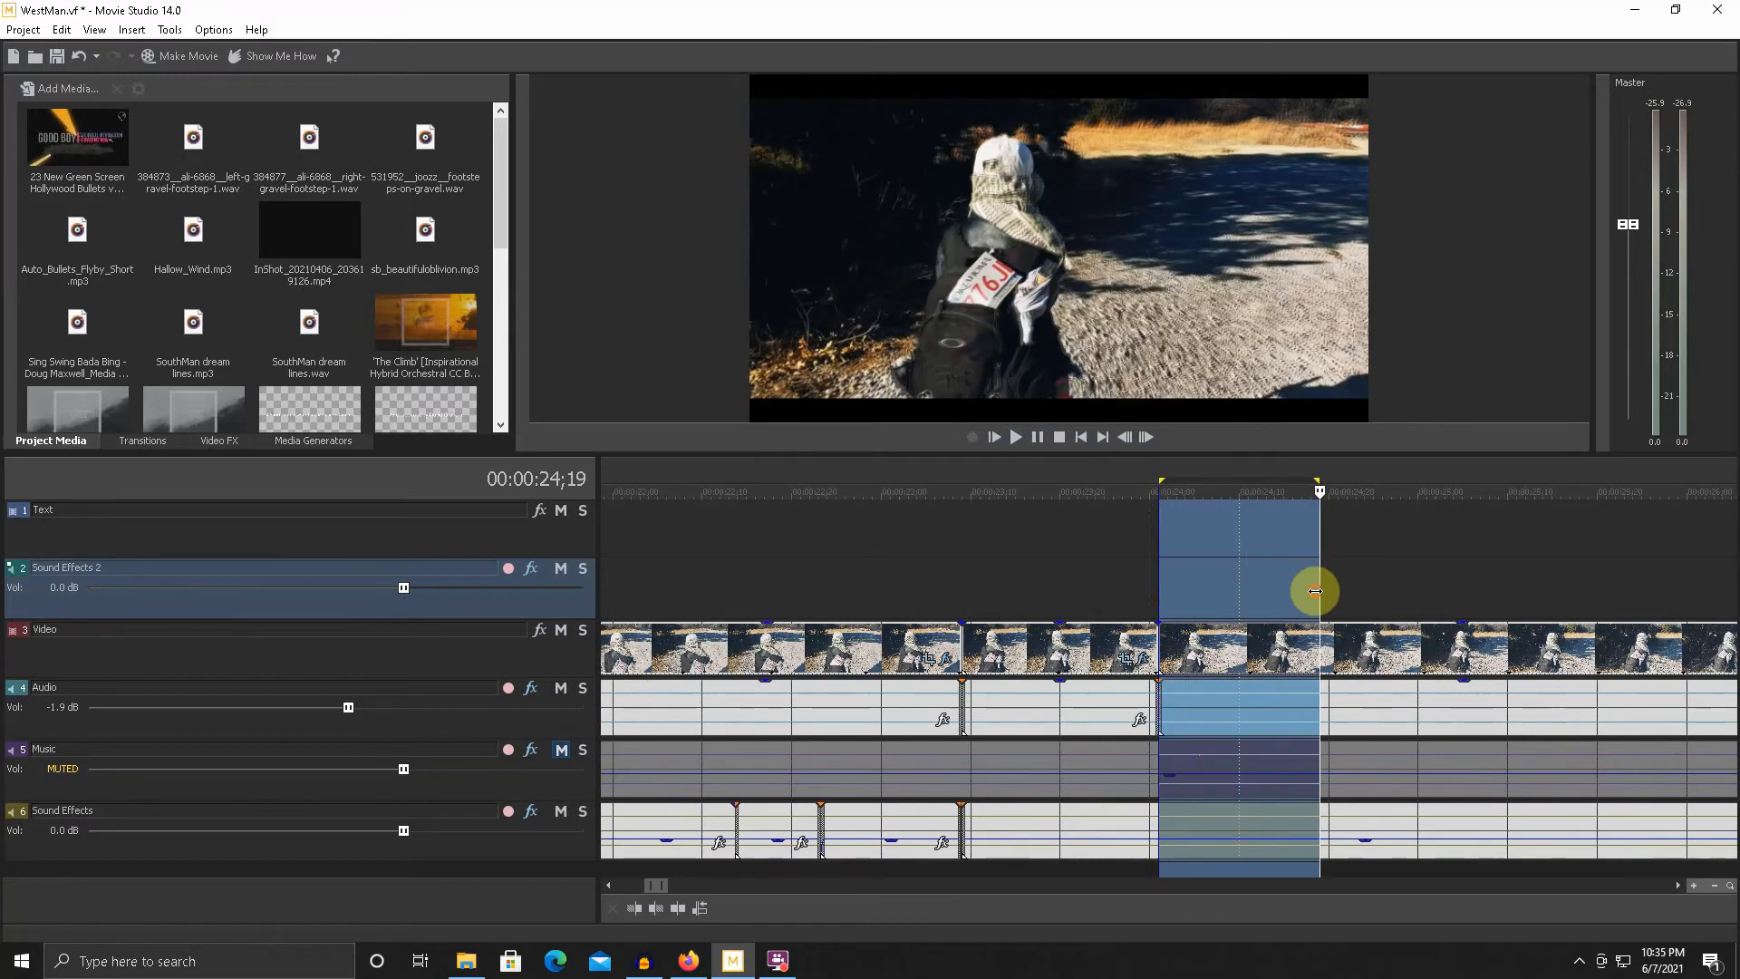
pyautogui.moveTo(1274, 455); pyautogui.dragTo(1271, 529)
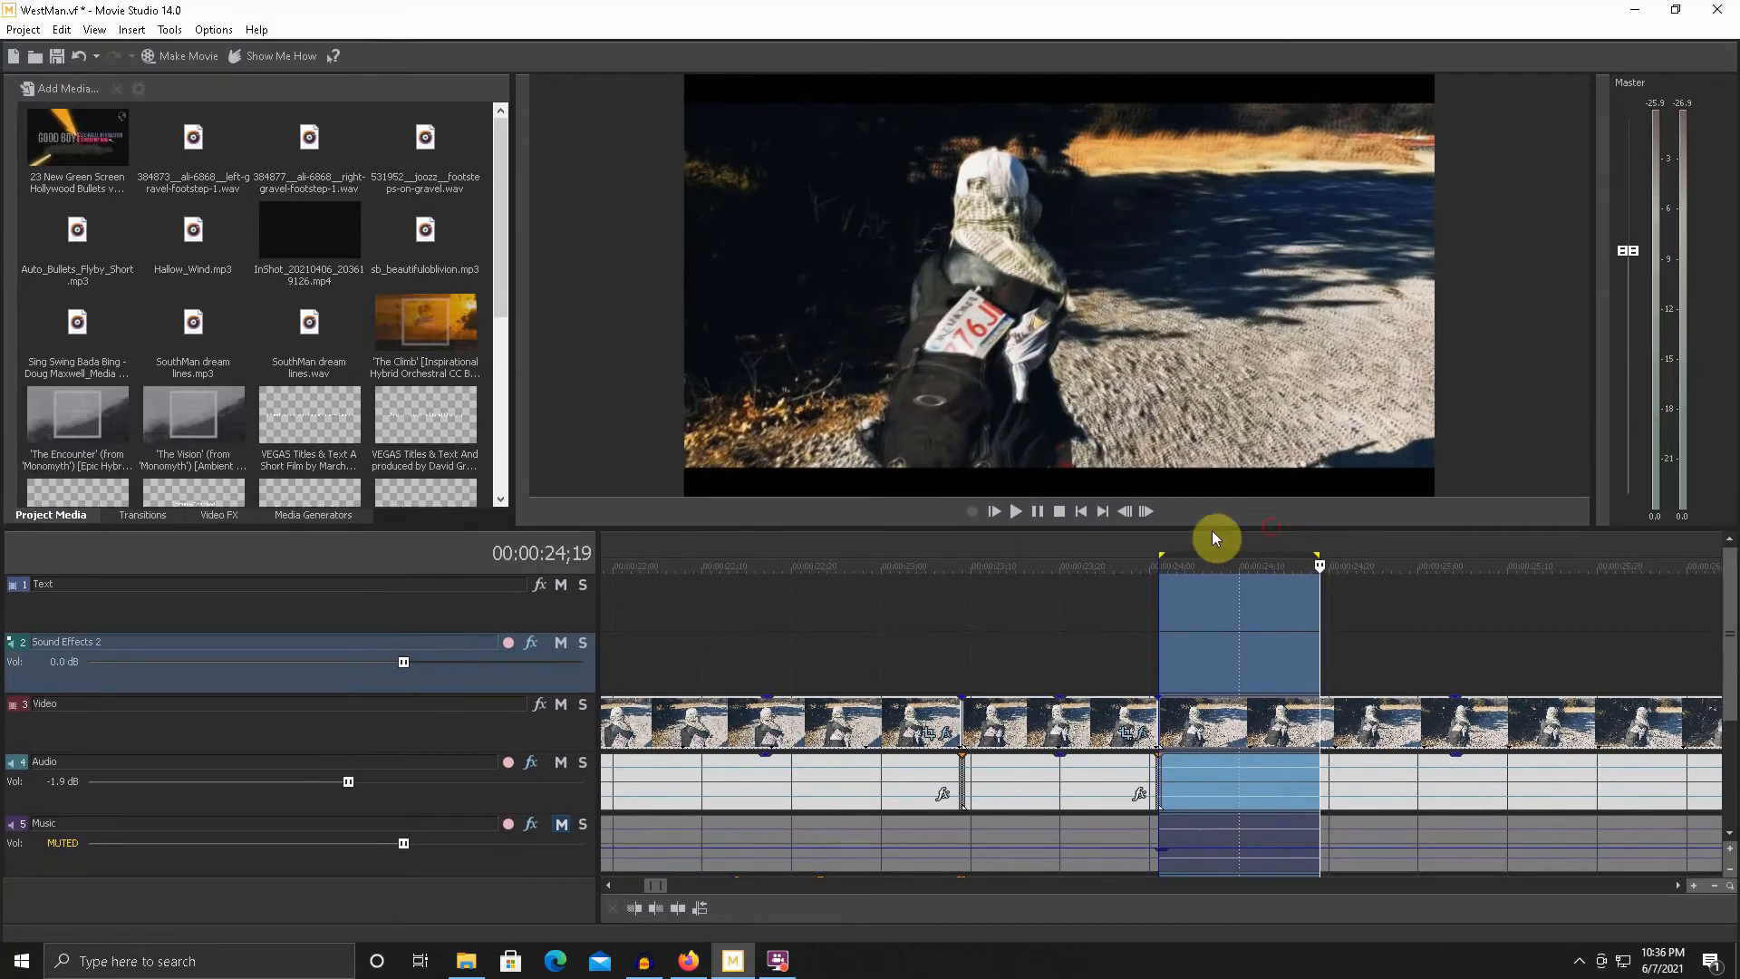
pyautogui.click(1037, 513)
pyautogui.moveTo(1320, 631); pyautogui.dragTo(1420, 636)
pyautogui.scroll(-1, 1336, 640)
pyautogui.press('space')
pyautogui.press('space')
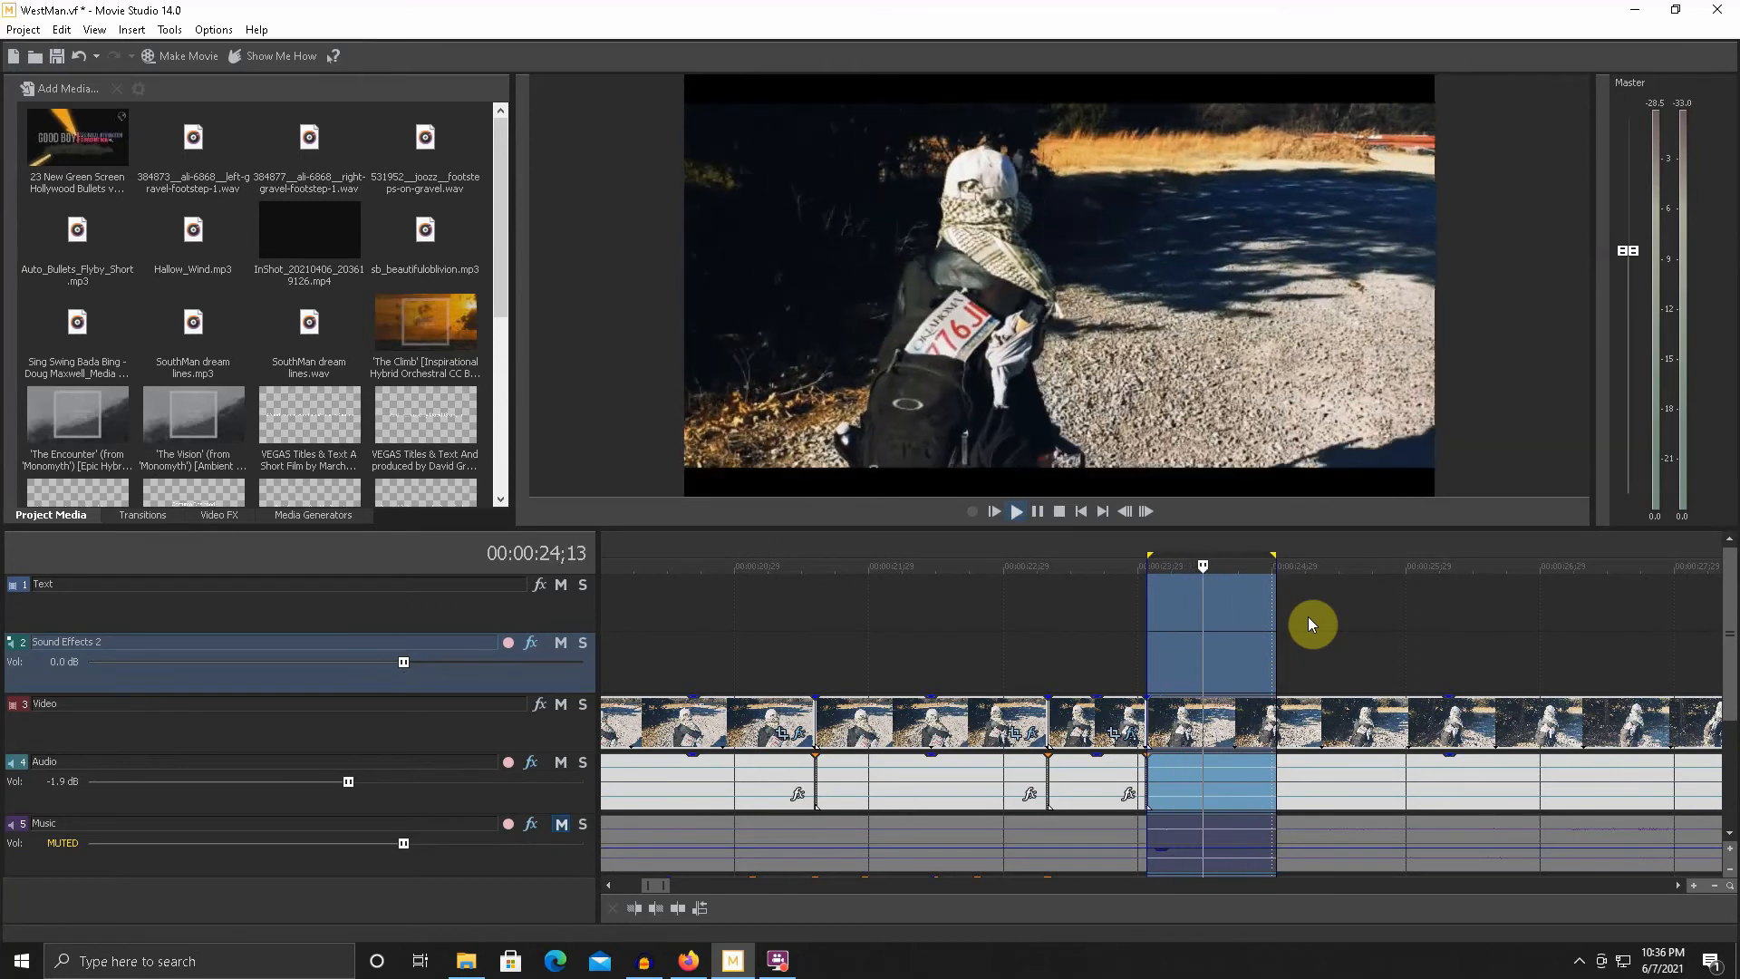
# - Split the video clip and its audio at 00:00:25;00 and briefly check the playback after the cut
pyautogui.click(1275, 716)
pyautogui.press('s')
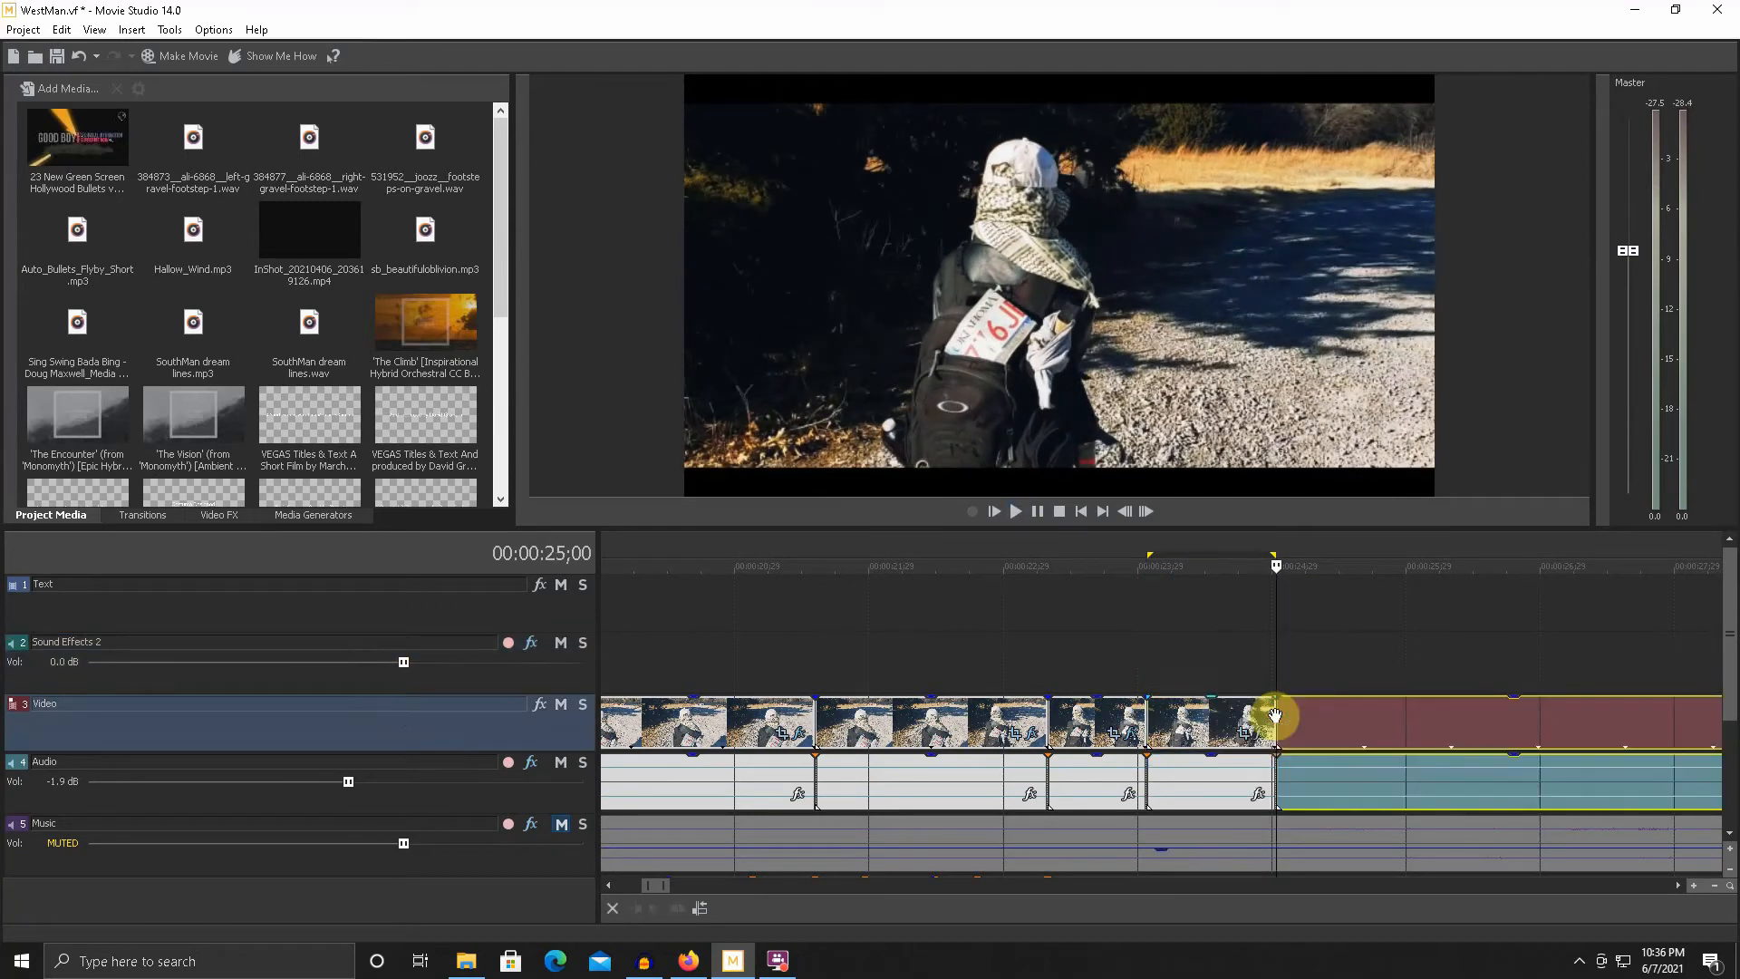
pyautogui.press('space')
pyautogui.press('space')
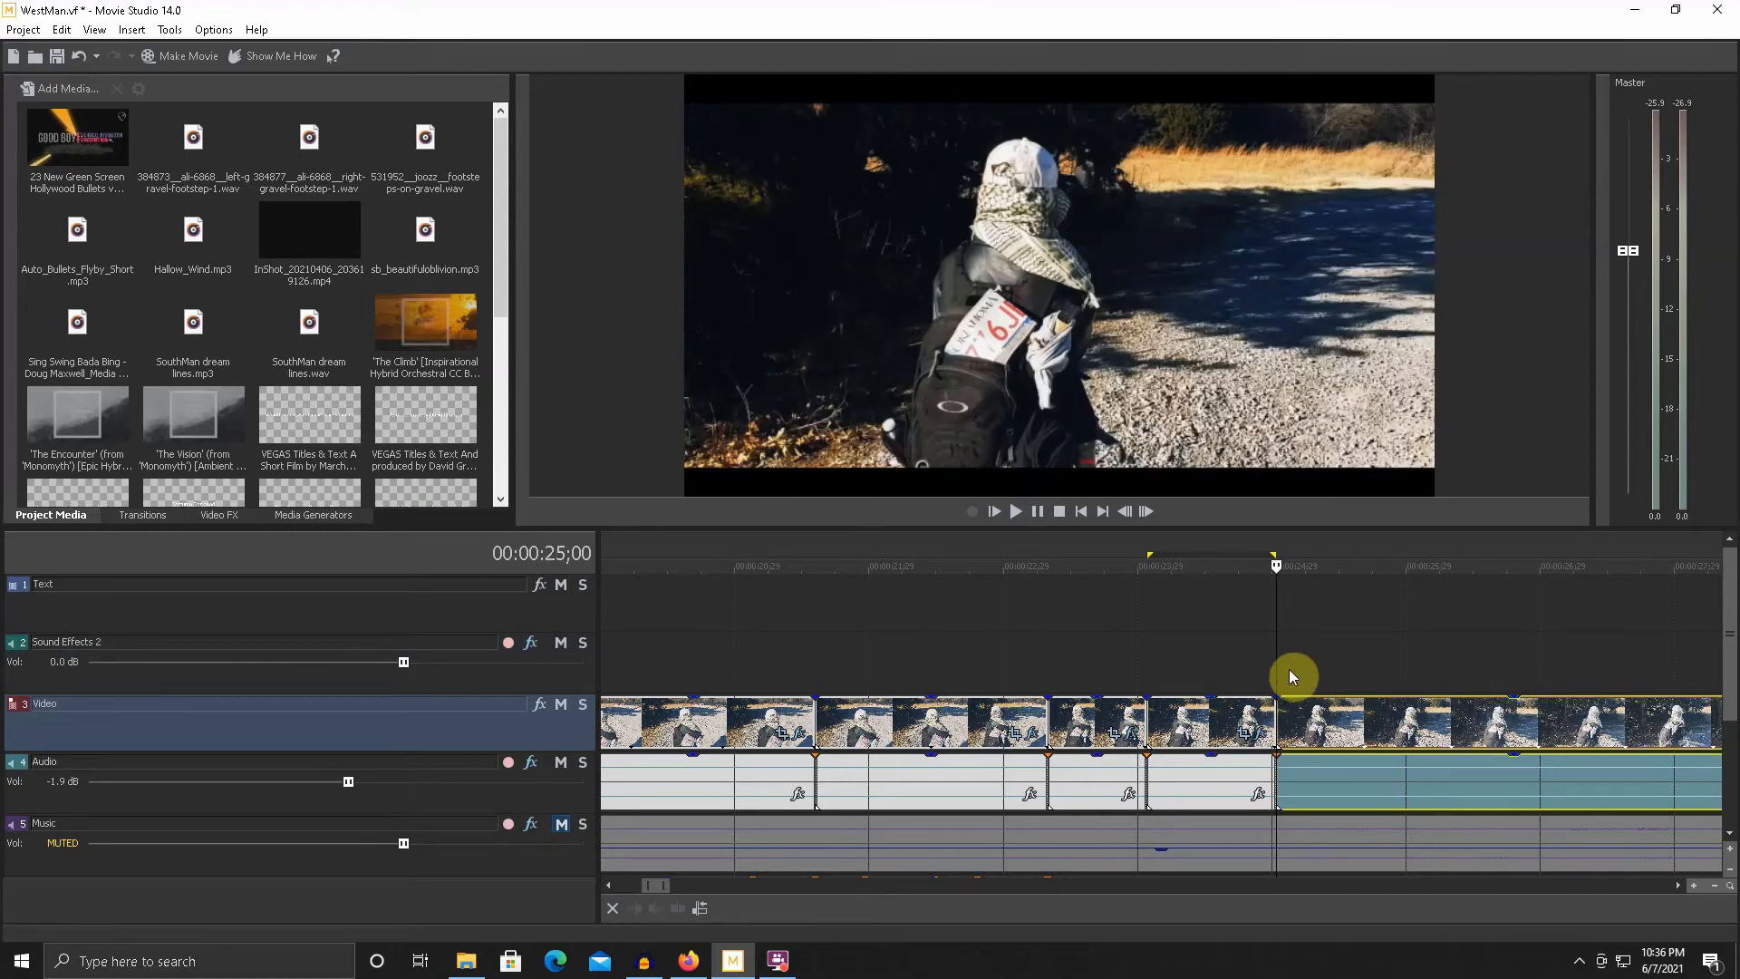
# - Mark the range from the 00:00:25;00 split to the next footstep at 00:00:26;00 and play it
pyautogui.moveTo(1276, 670); pyautogui.dragTo(1401, 658)
pyautogui.press('space')
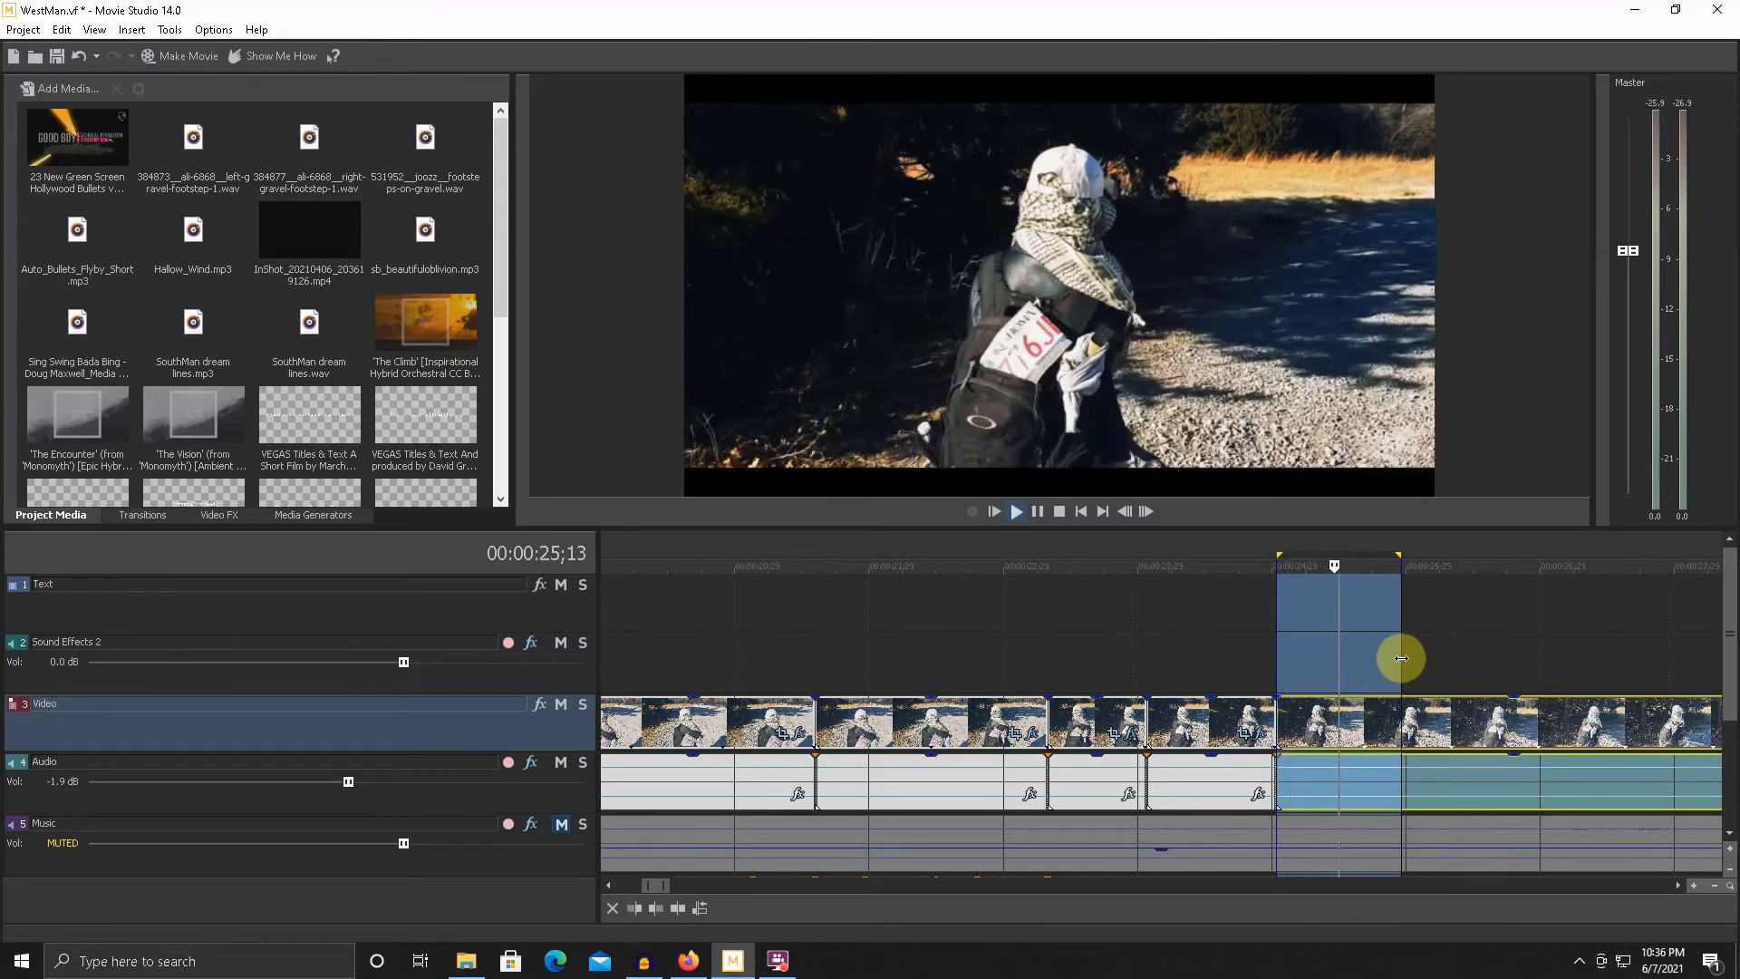
pyautogui.moveTo(1401, 658)
pyautogui.mouseDown()
pyautogui.moveTo(1647, 640)
pyautogui.moveTo(1385, 654)
pyautogui.mouseUp()
pyautogui.scroll(-3, 1339, 668)
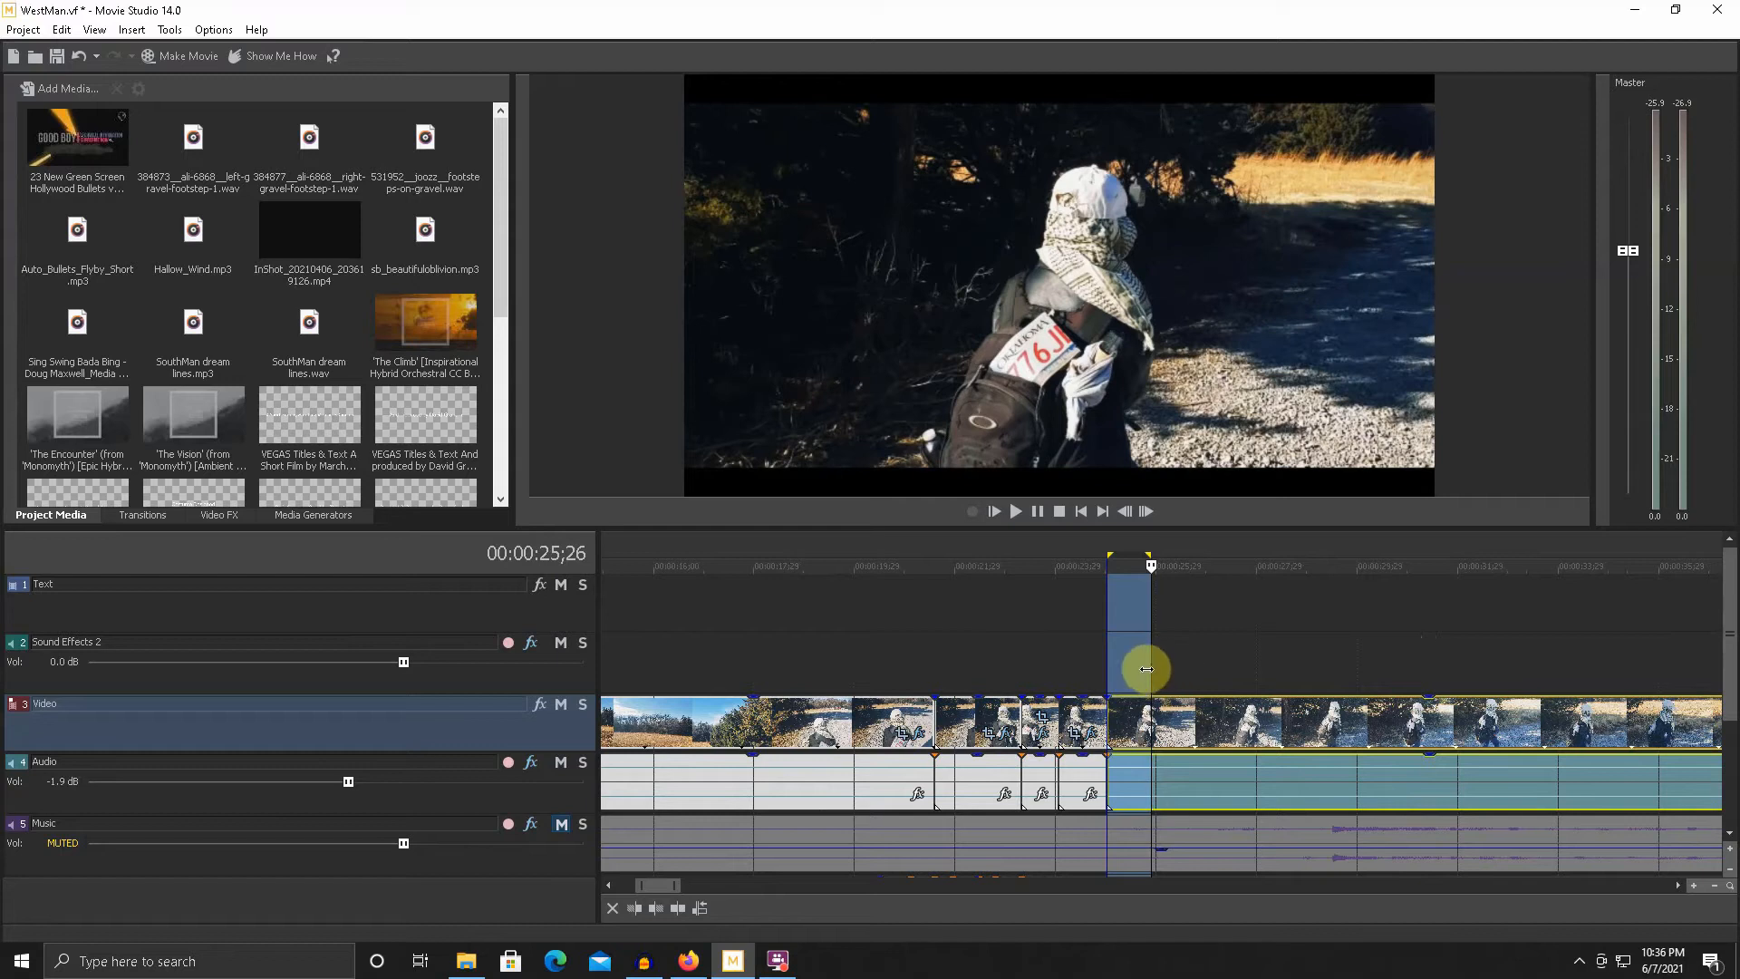
pyautogui.moveTo(1148, 670)
pyautogui.mouseDown()
pyautogui.moveTo(1187, 671)
pyautogui.moveTo(1157, 675)
pyautogui.mouseUp()
pyautogui.press('space')
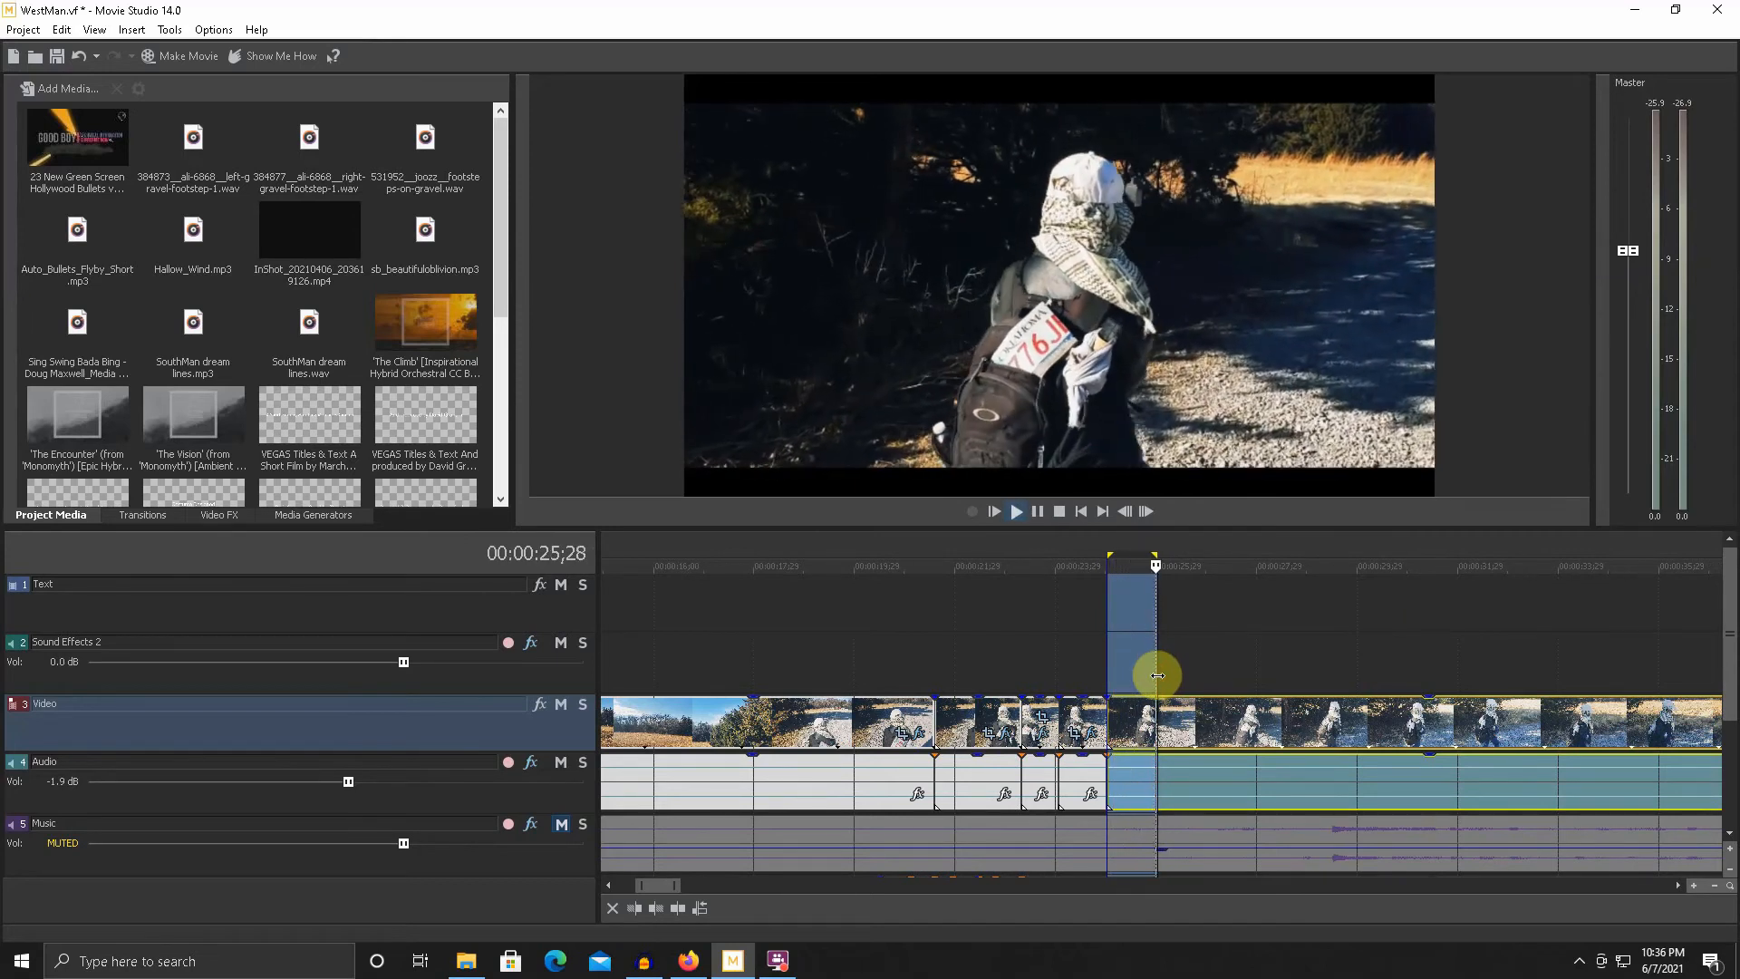
# - Split the video clip and its audio at 00:00:26;00 and play the scene onward from the cut
pyautogui.click(1156, 724)
pyautogui.press('s')
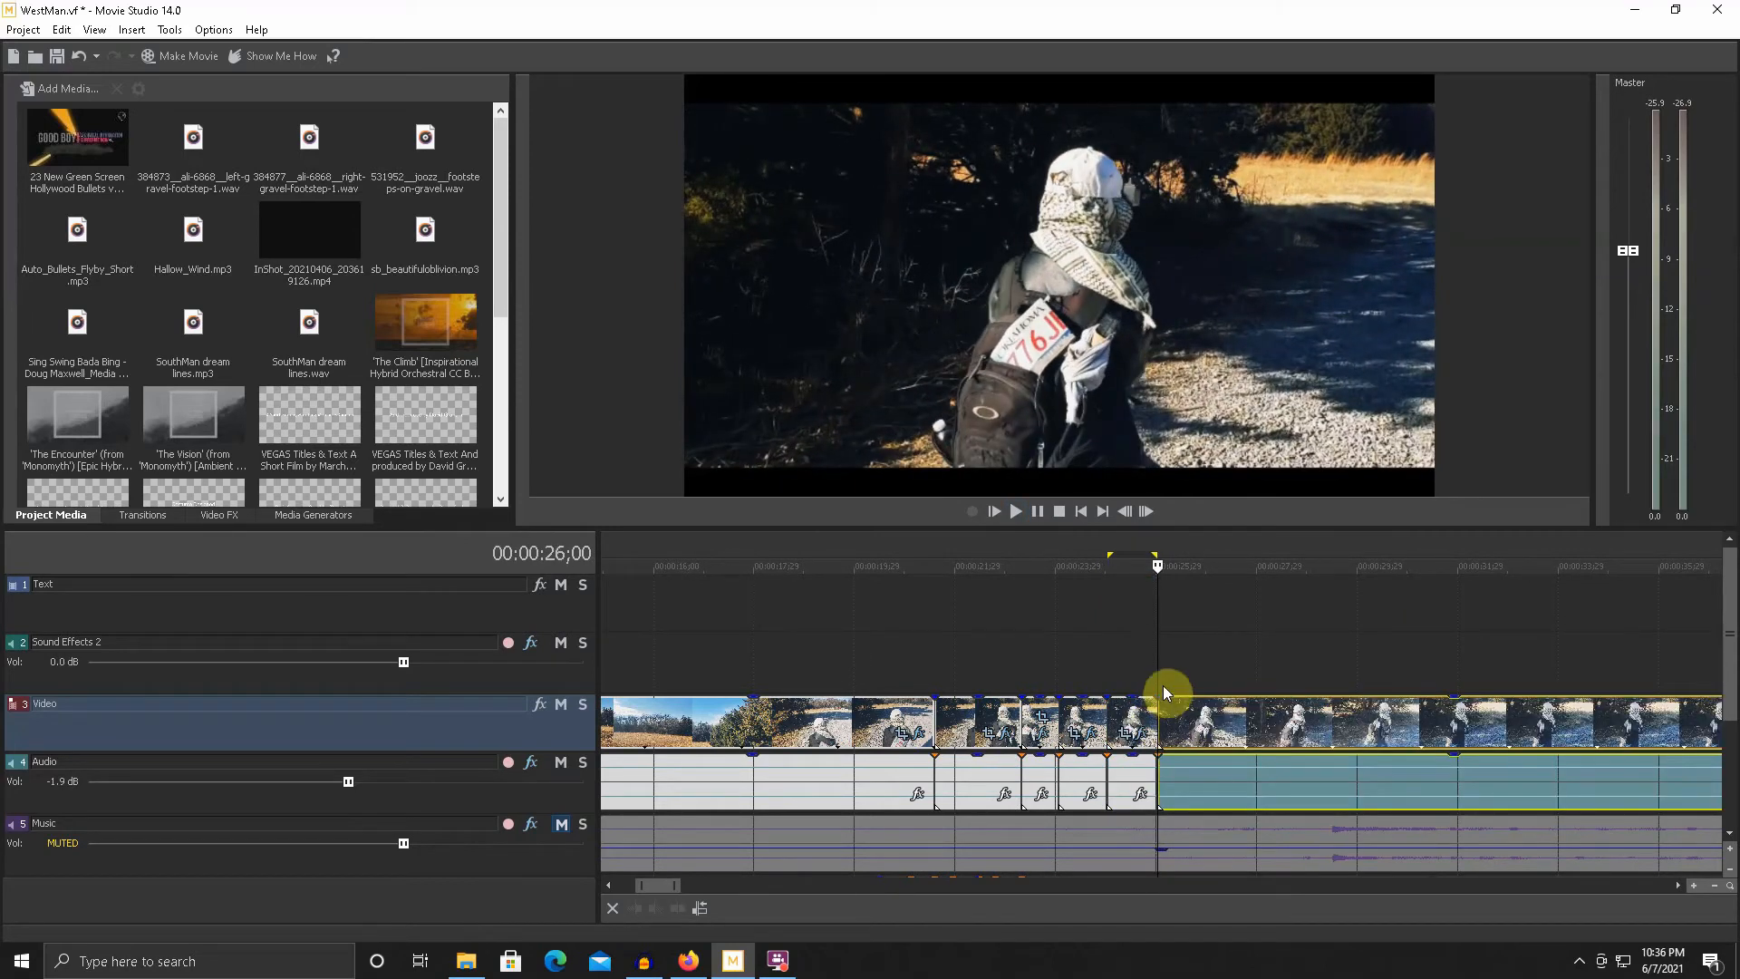
pyautogui.press('space')
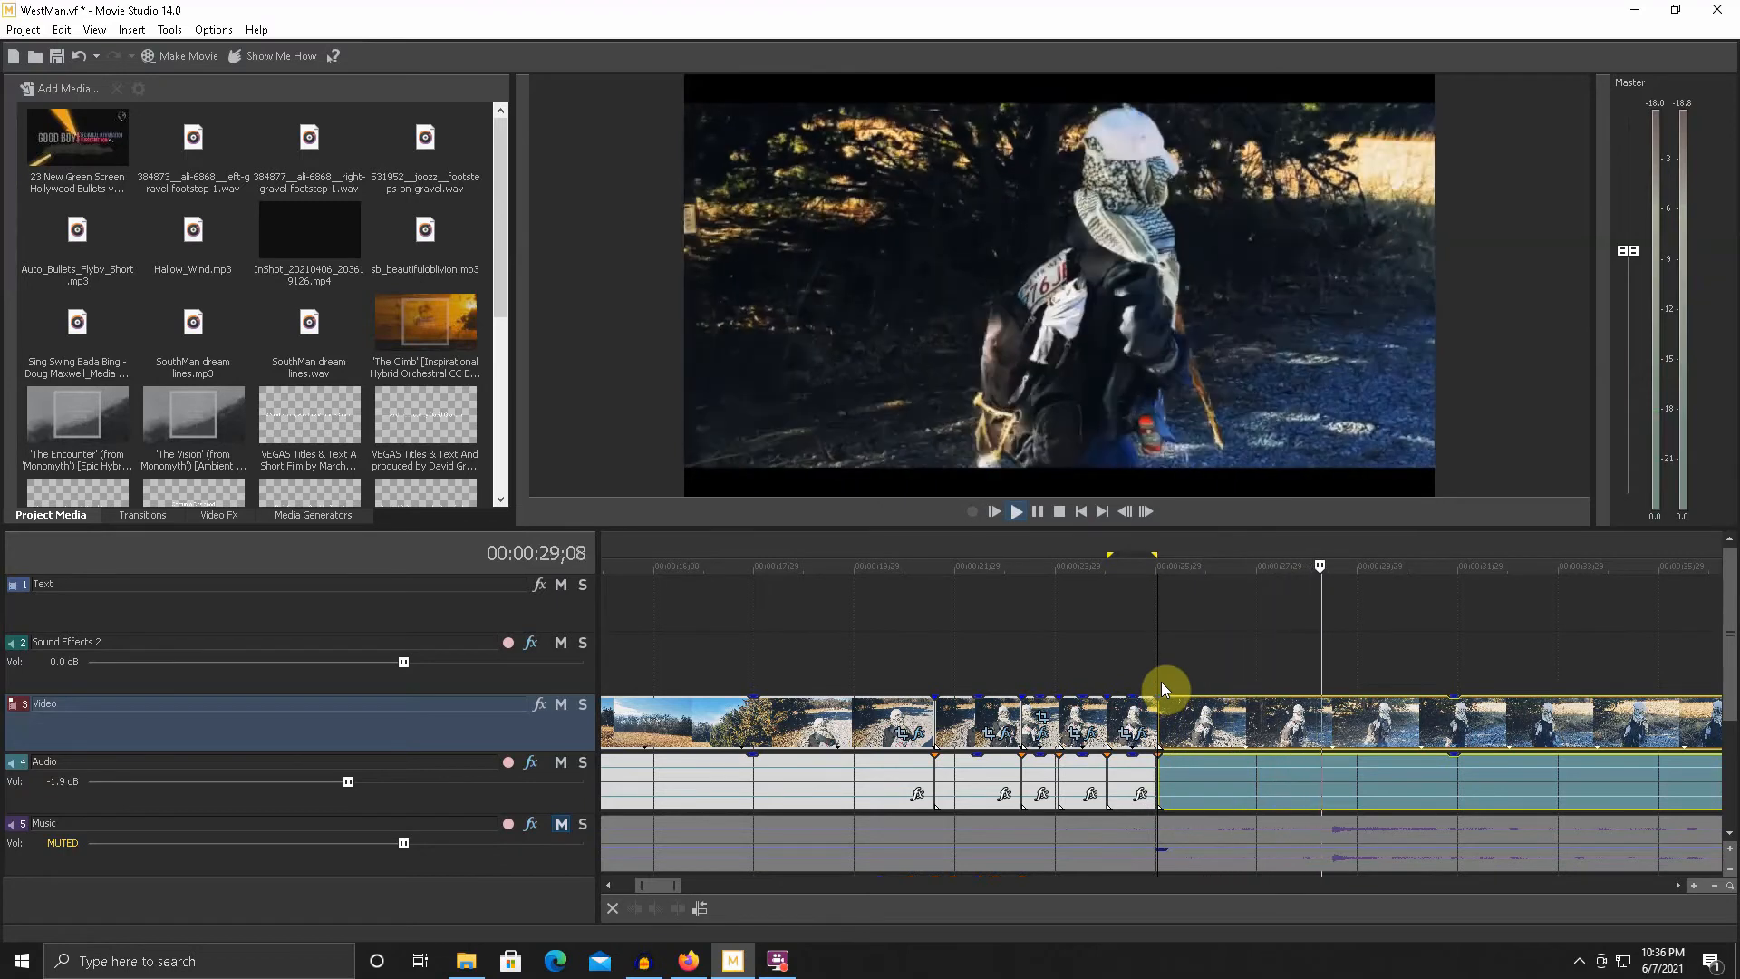
pyautogui.press('space')
# - Mark the range from the 00:00:26;00 split to 00:00:28;04, save the project, and enlarge the video preview
pyautogui.scroll(3, 1162, 678)
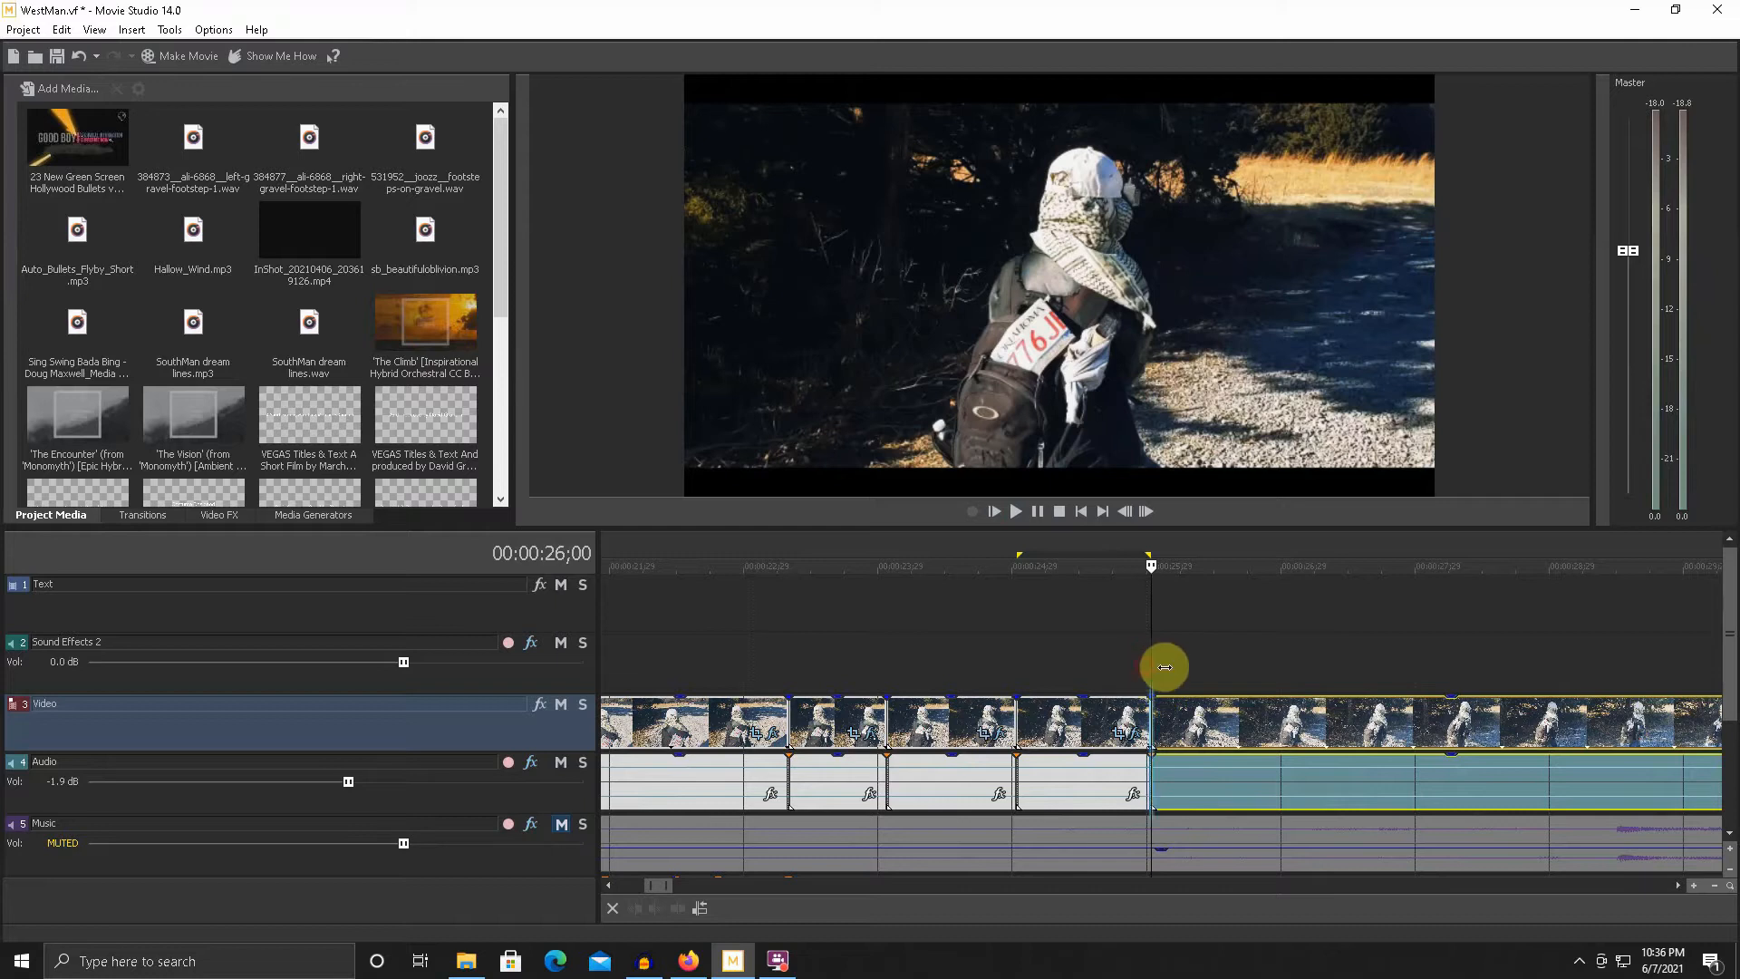
pyautogui.moveTo(1148, 667); pyautogui.dragTo(1288, 667)
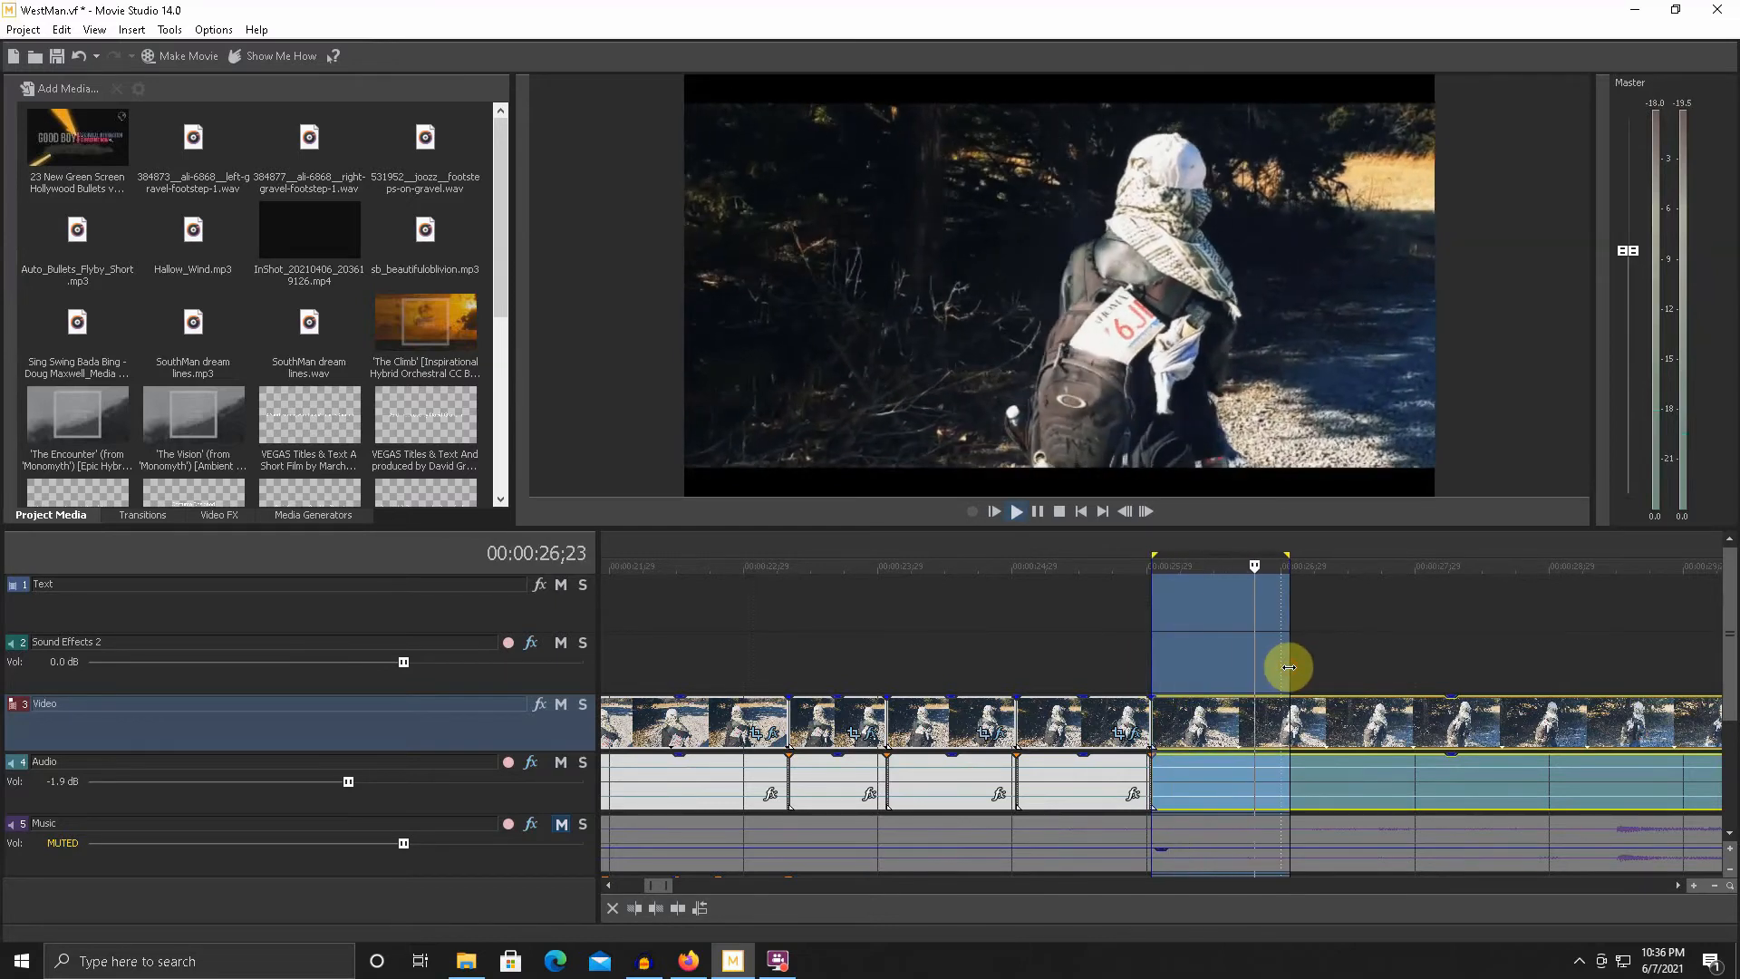
pyautogui.moveTo(1289, 667); pyautogui.dragTo(1436, 662)
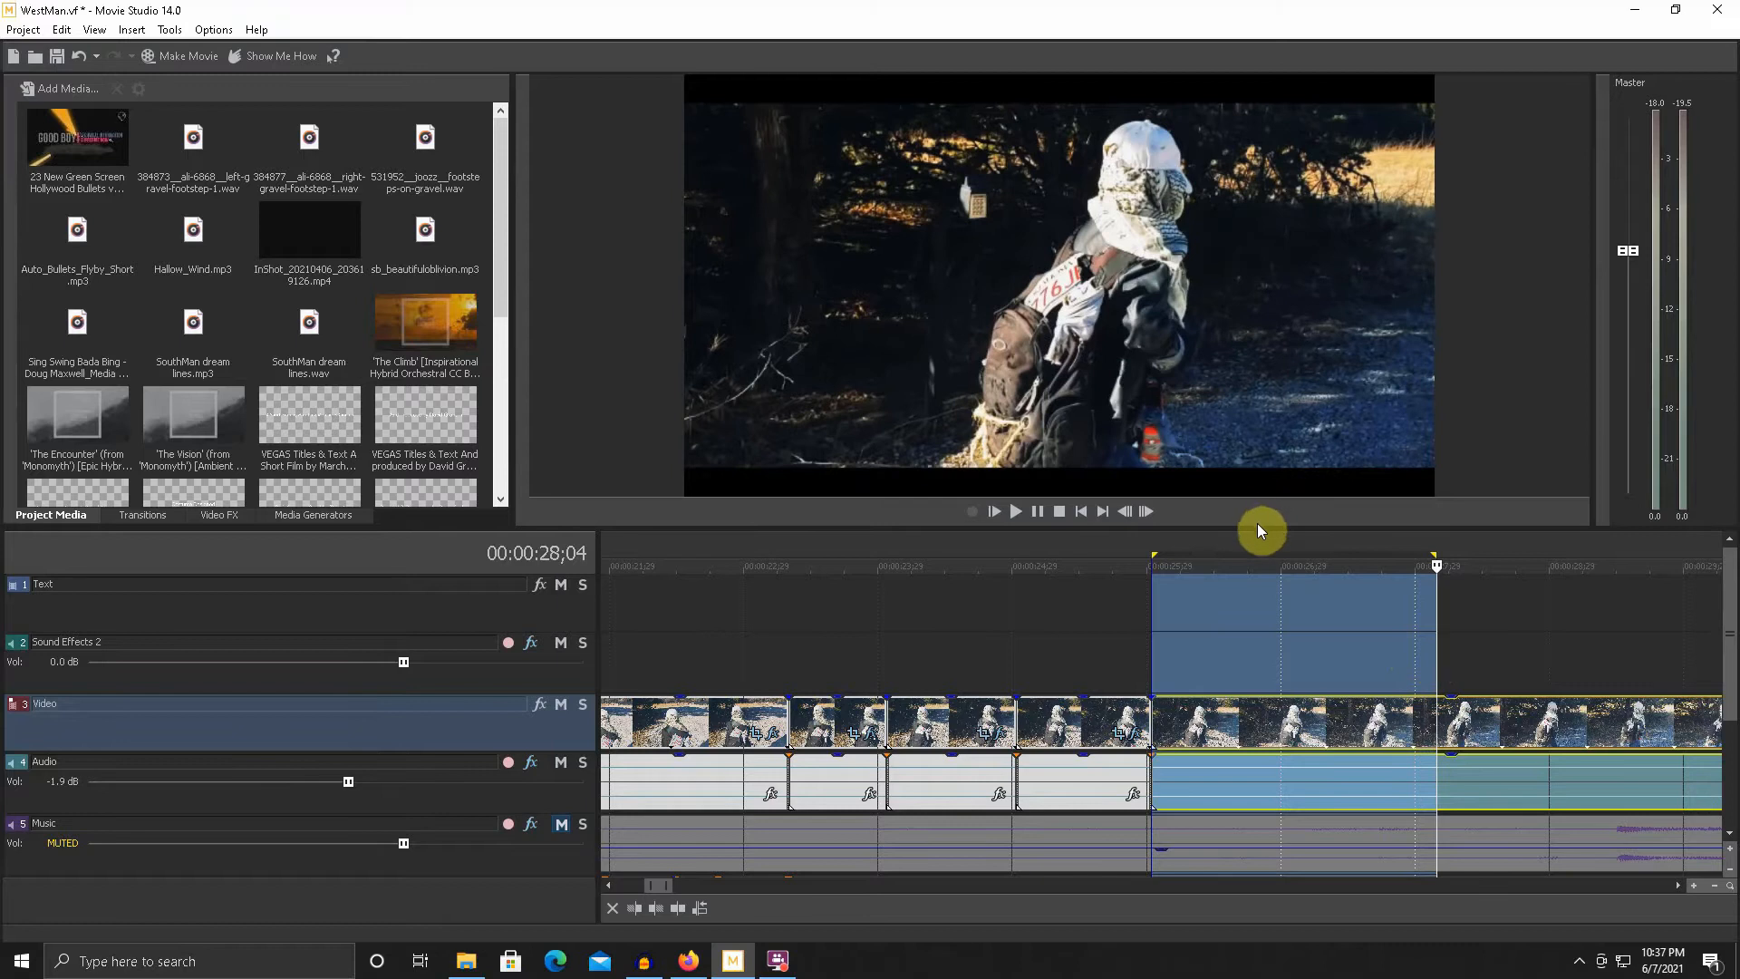
pyautogui.moveTo(1256, 526); pyautogui.dragTo(1263, 573)
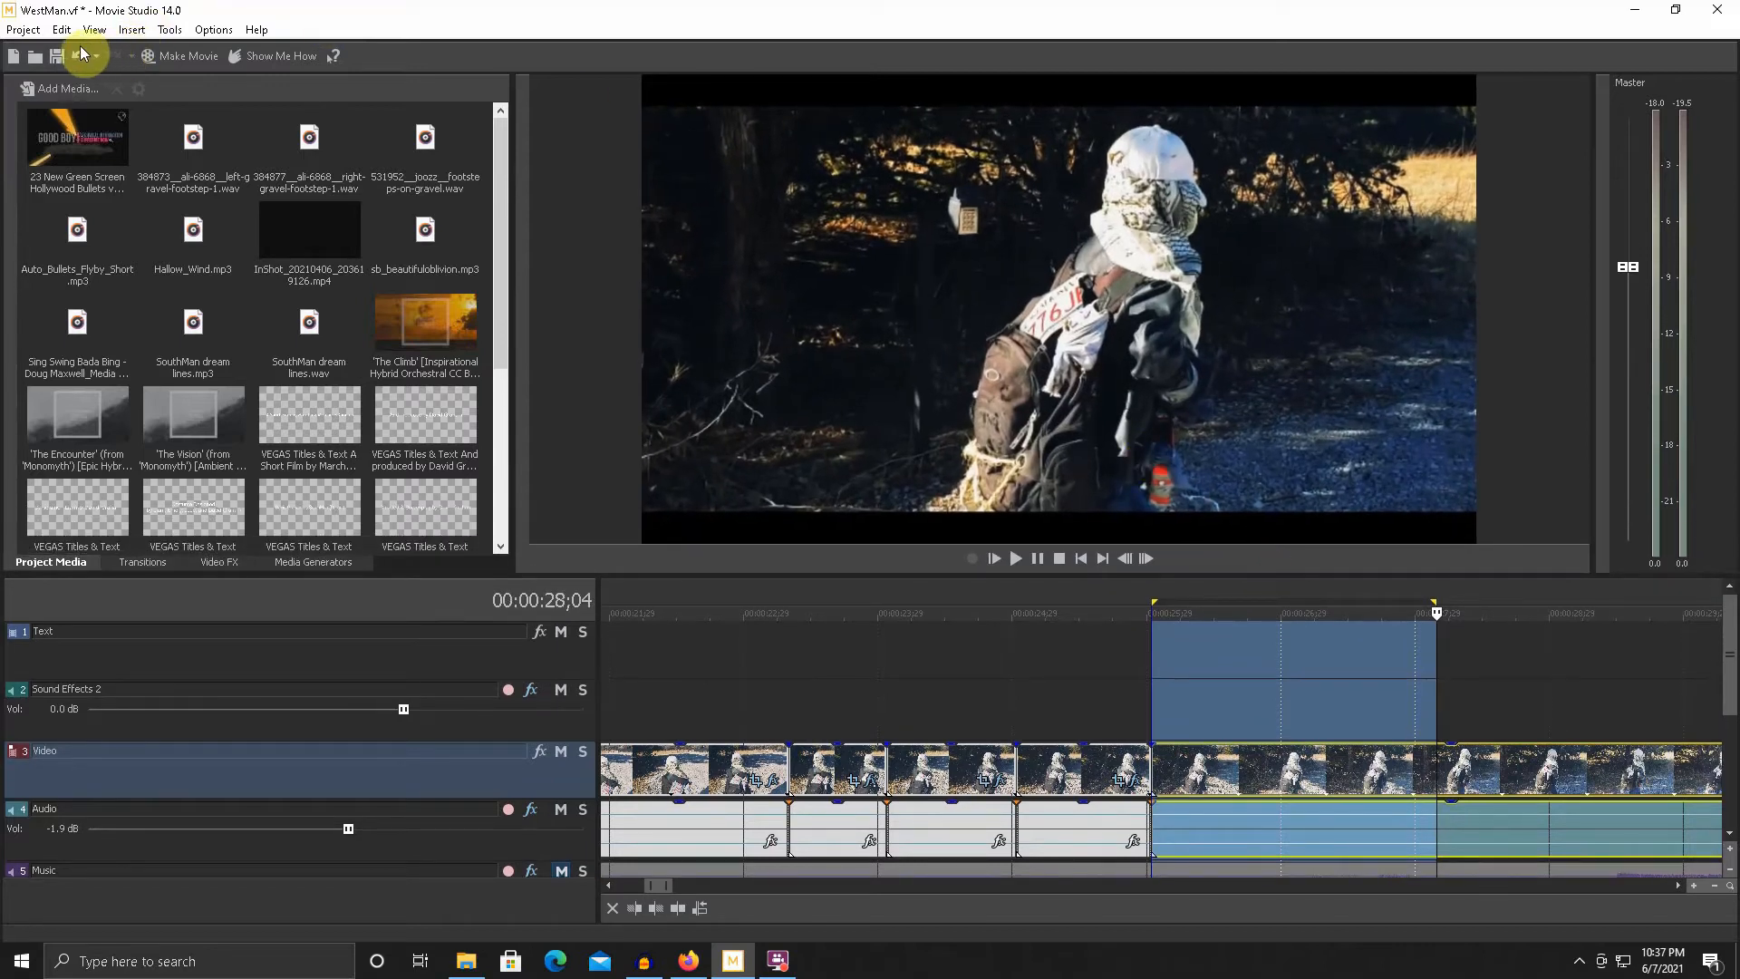
pyautogui.click(58, 58)
pyautogui.moveTo(1225, 569); pyautogui.dragTo(1249, 695)
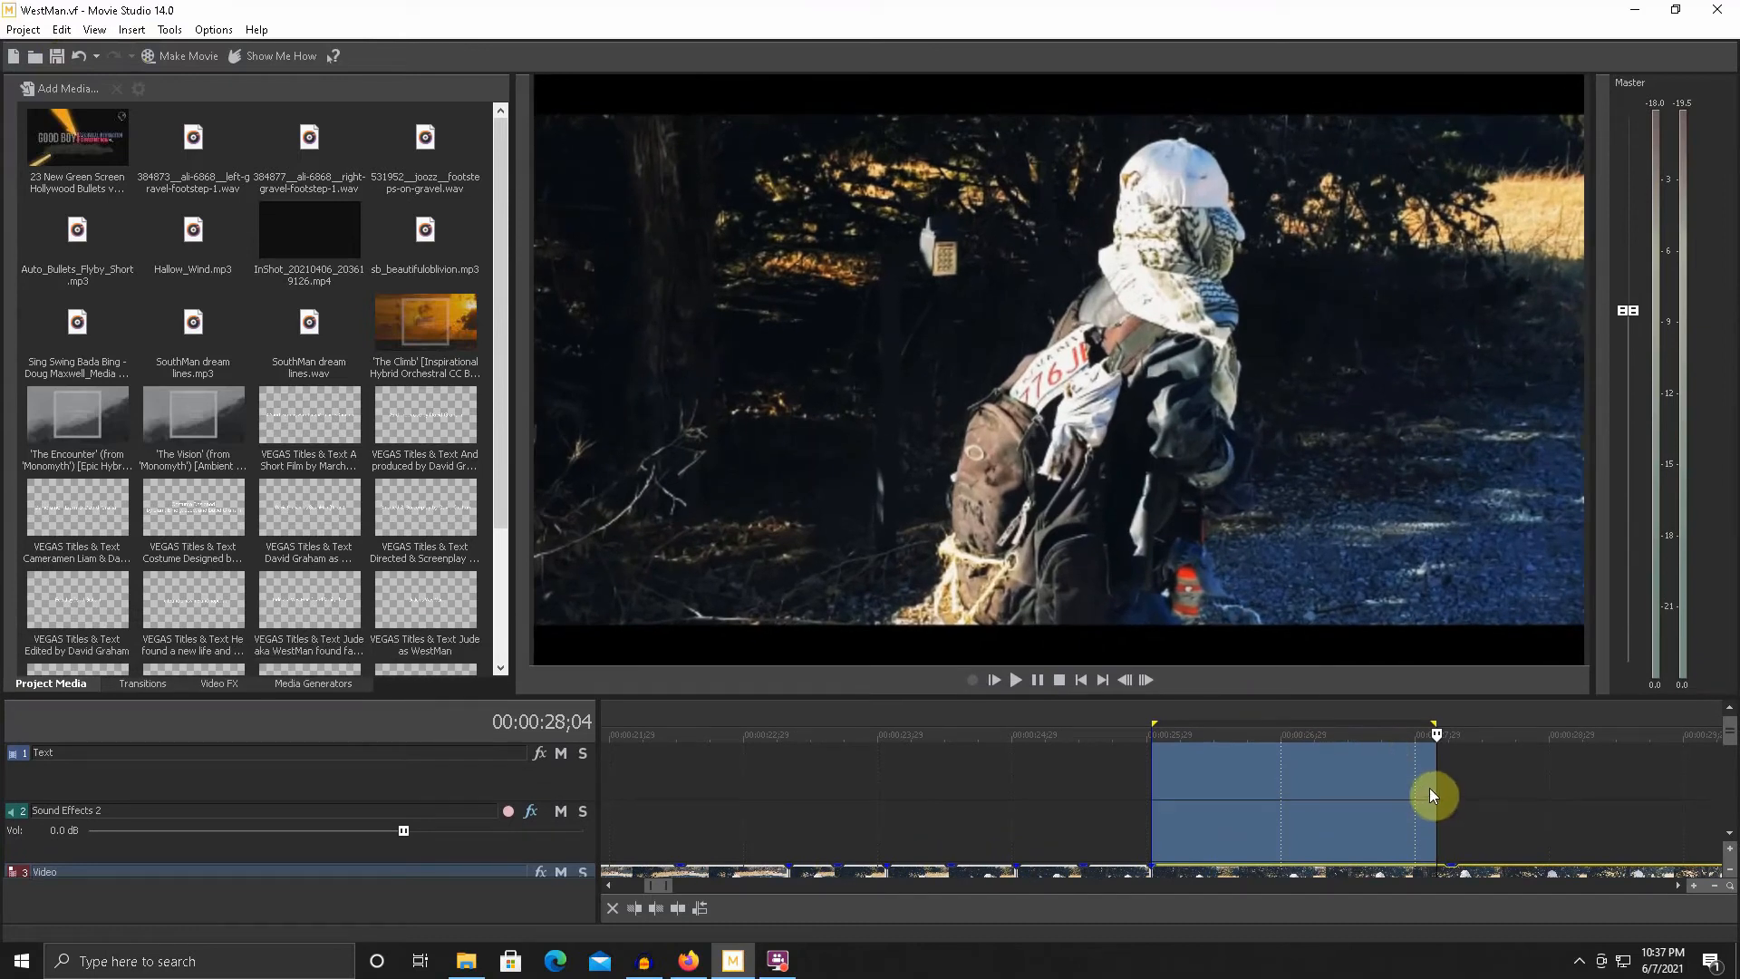
# - Extend the marked range to 00:00:28;28, split the video clip and its audio there, and check the playback after the cut
pyautogui.moveTo(1436, 794); pyautogui.dragTo(1545, 785)
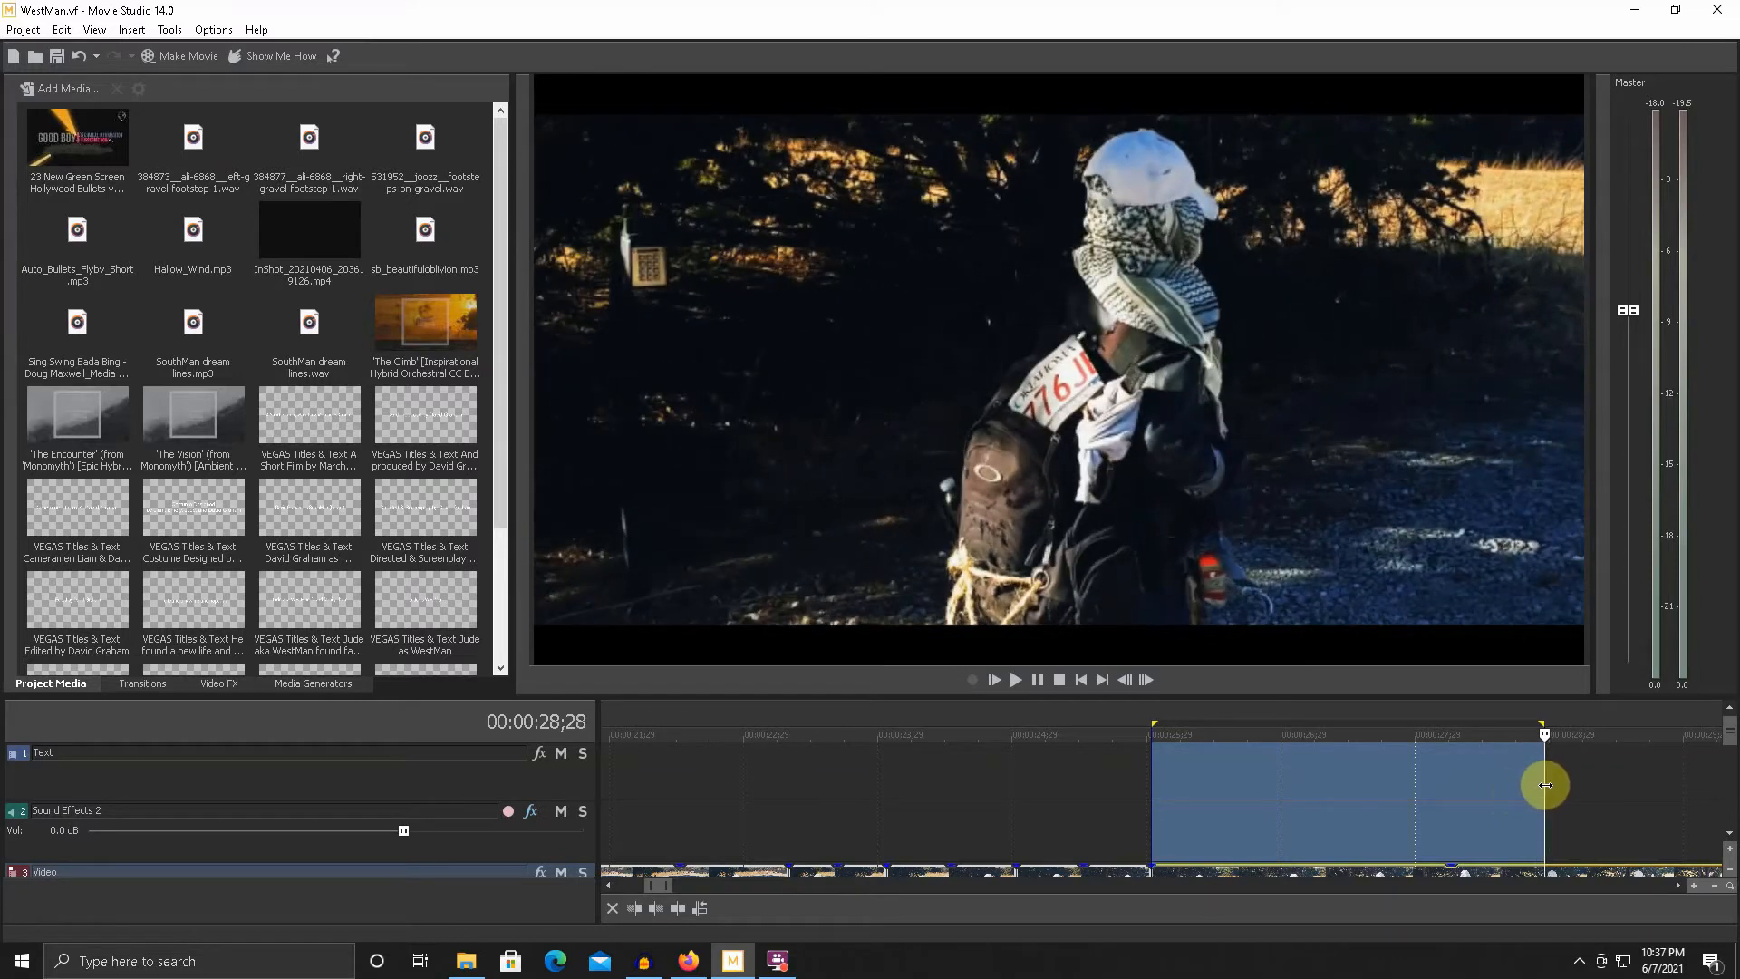
pyautogui.click(1545, 870)
pyautogui.press('space')
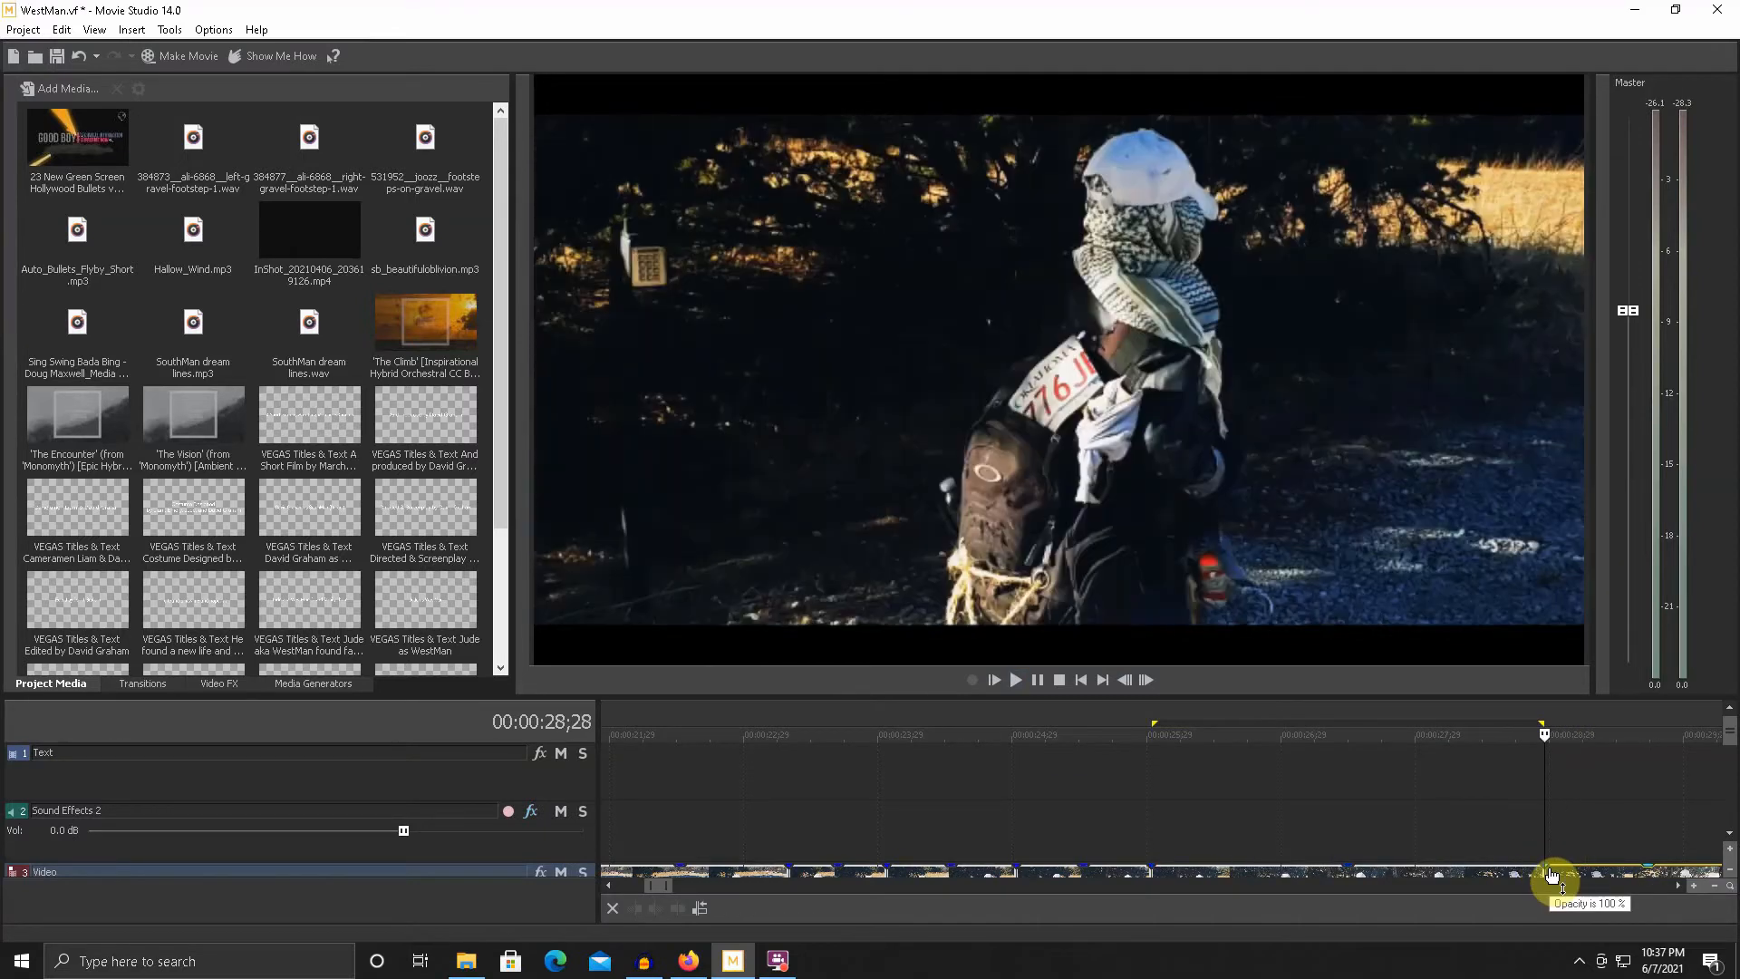
pyautogui.press('space')
pyautogui.press('space')
pyautogui.press('space')
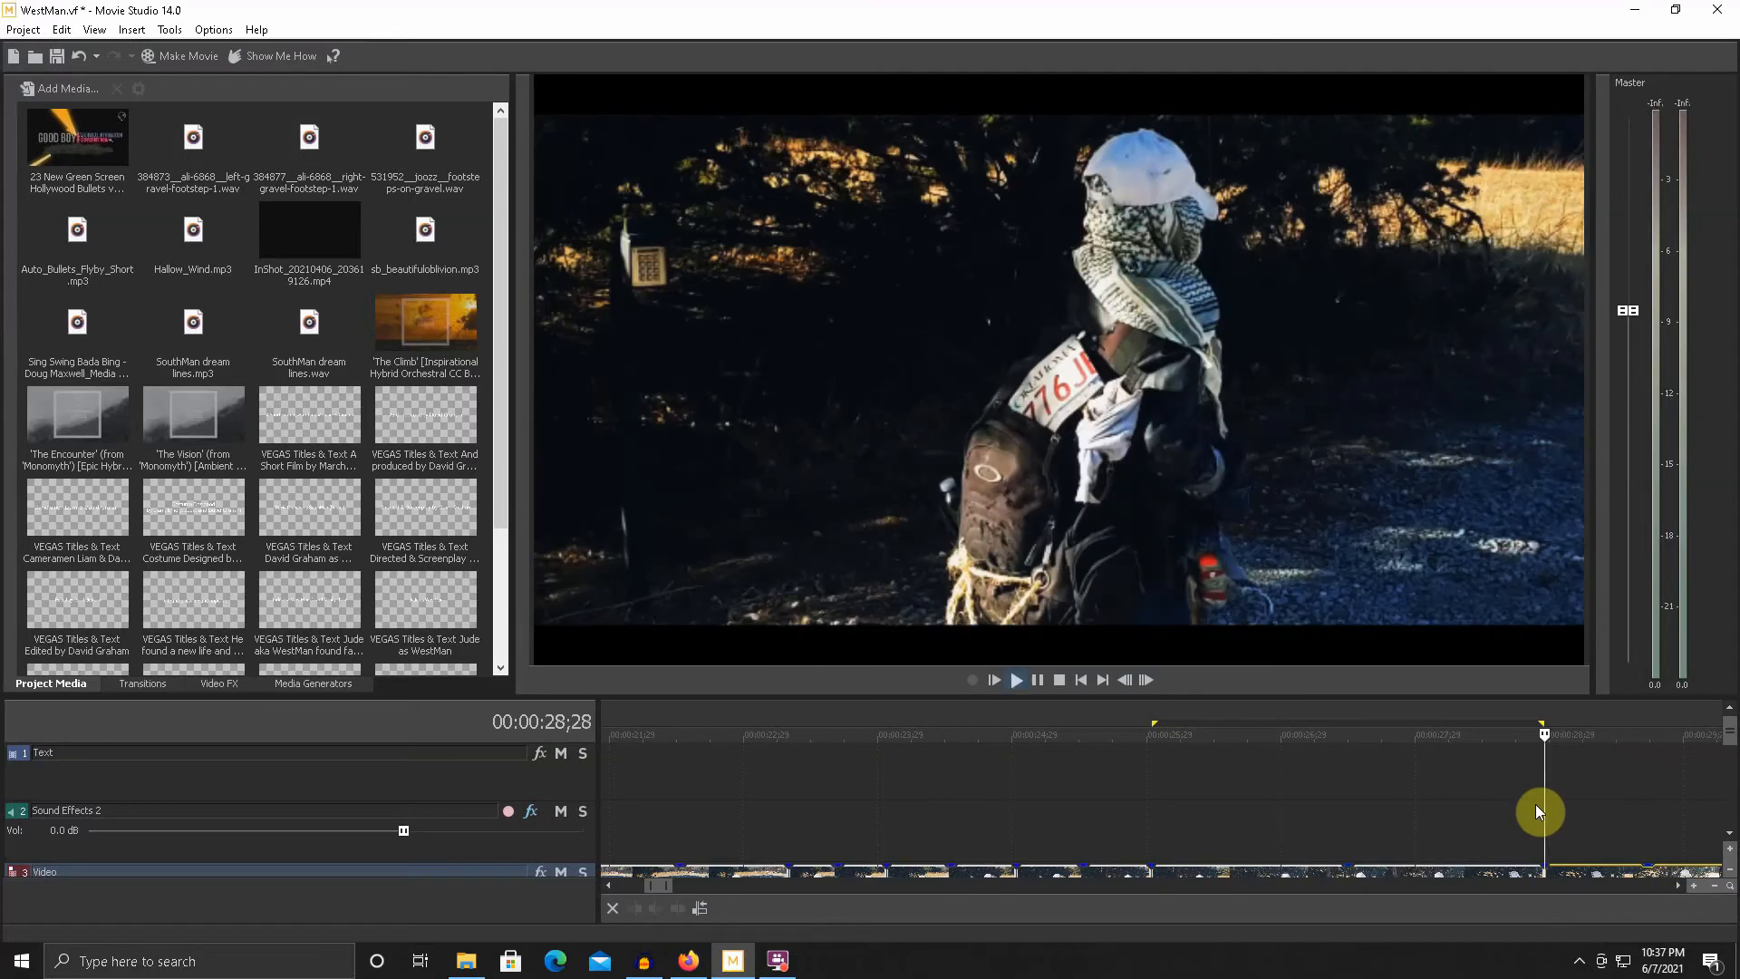
pyautogui.press('space')
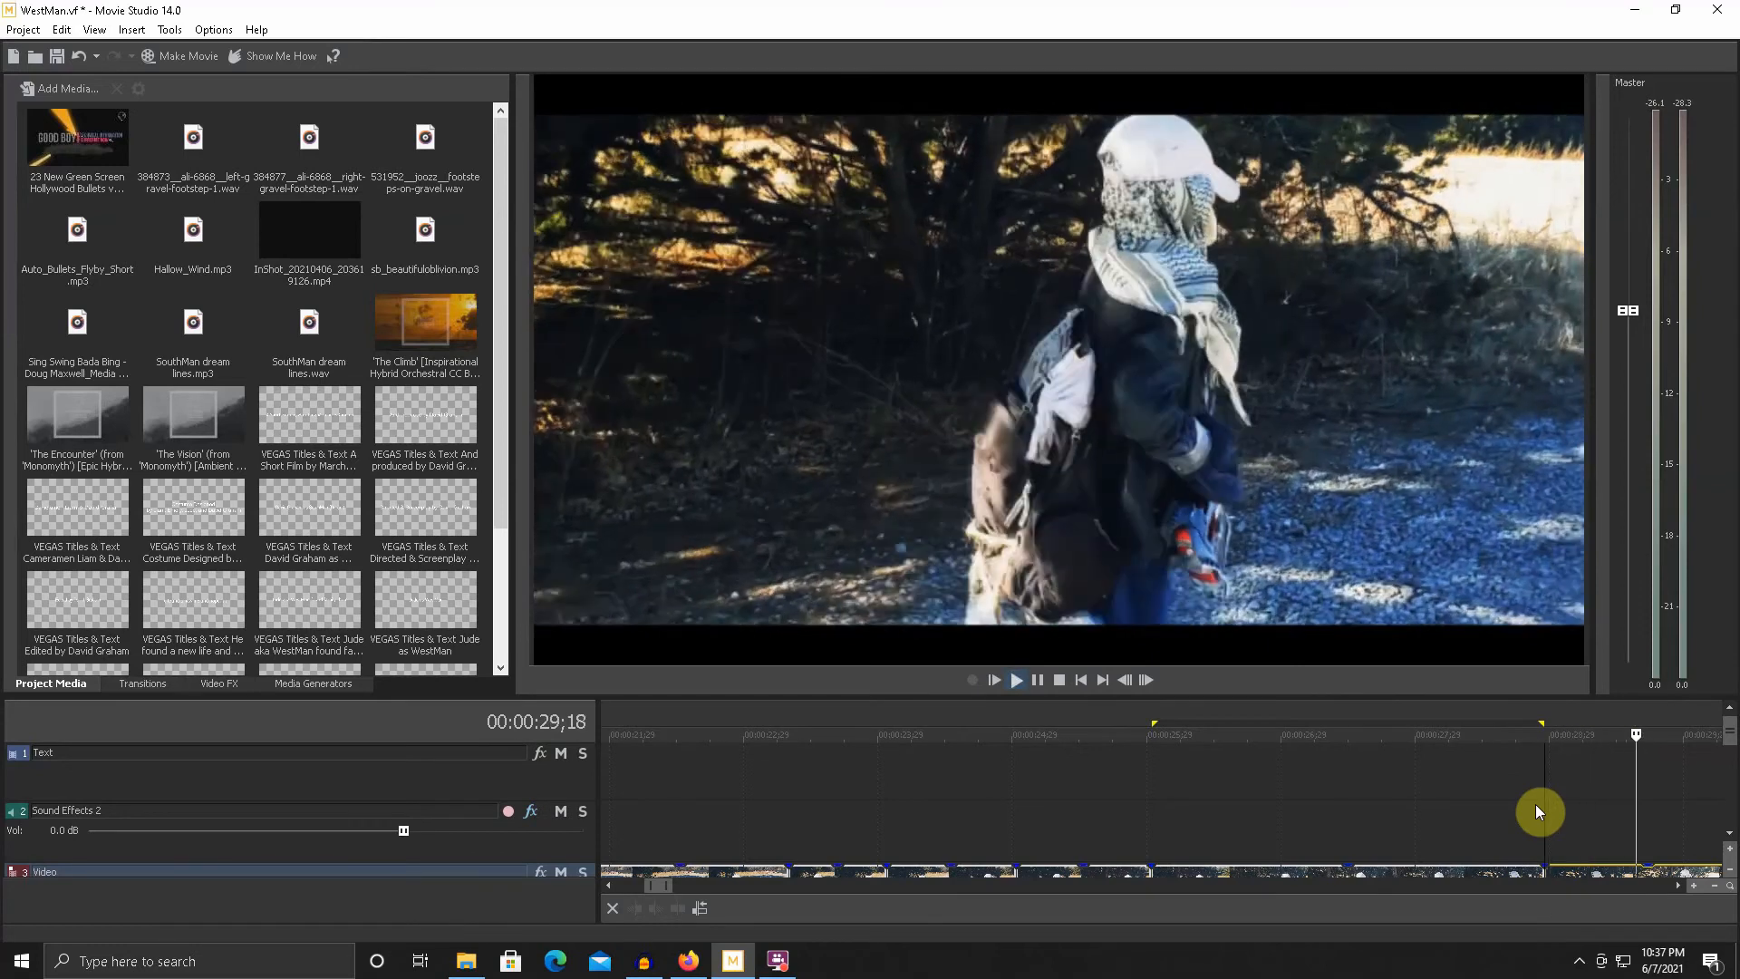
pyautogui.press('space')
# - Enlarge the timeline area to show all the audio tracks and place the cursor at the first footstep split, 00:00:21;17
pyautogui.scroll(-1, 1535, 804)
pyautogui.scroll(-1, 1395, 734)
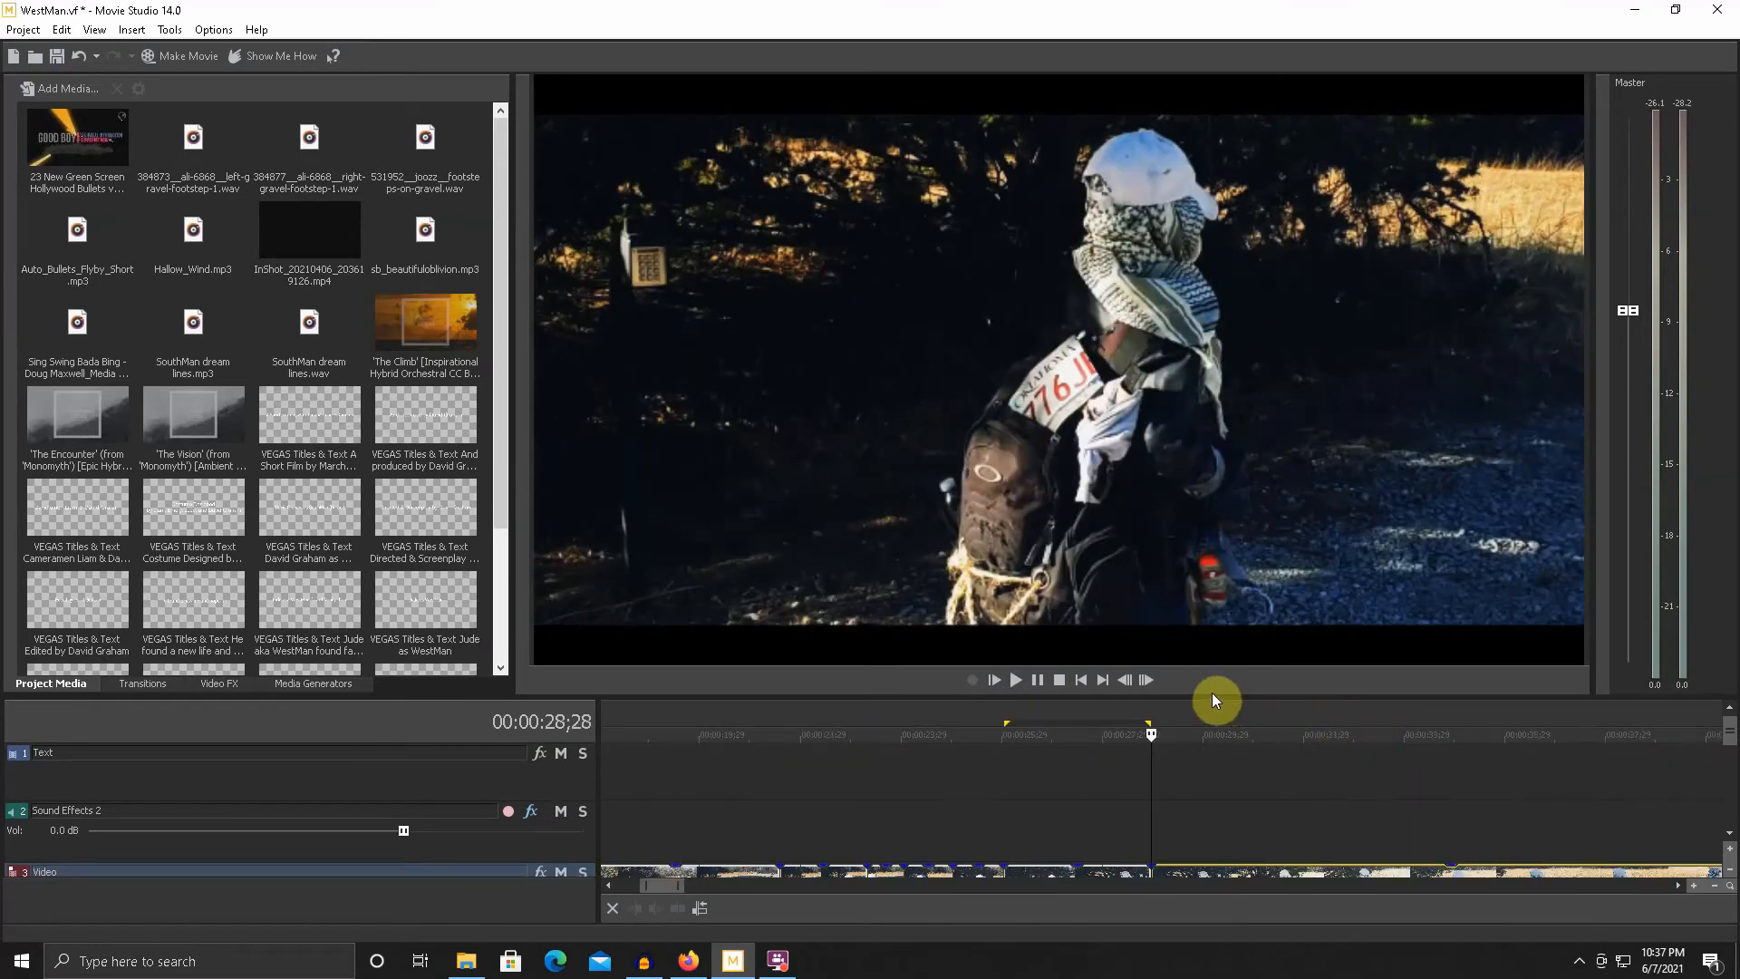
pyautogui.moveTo(1206, 695); pyautogui.dragTo(1118, 444)
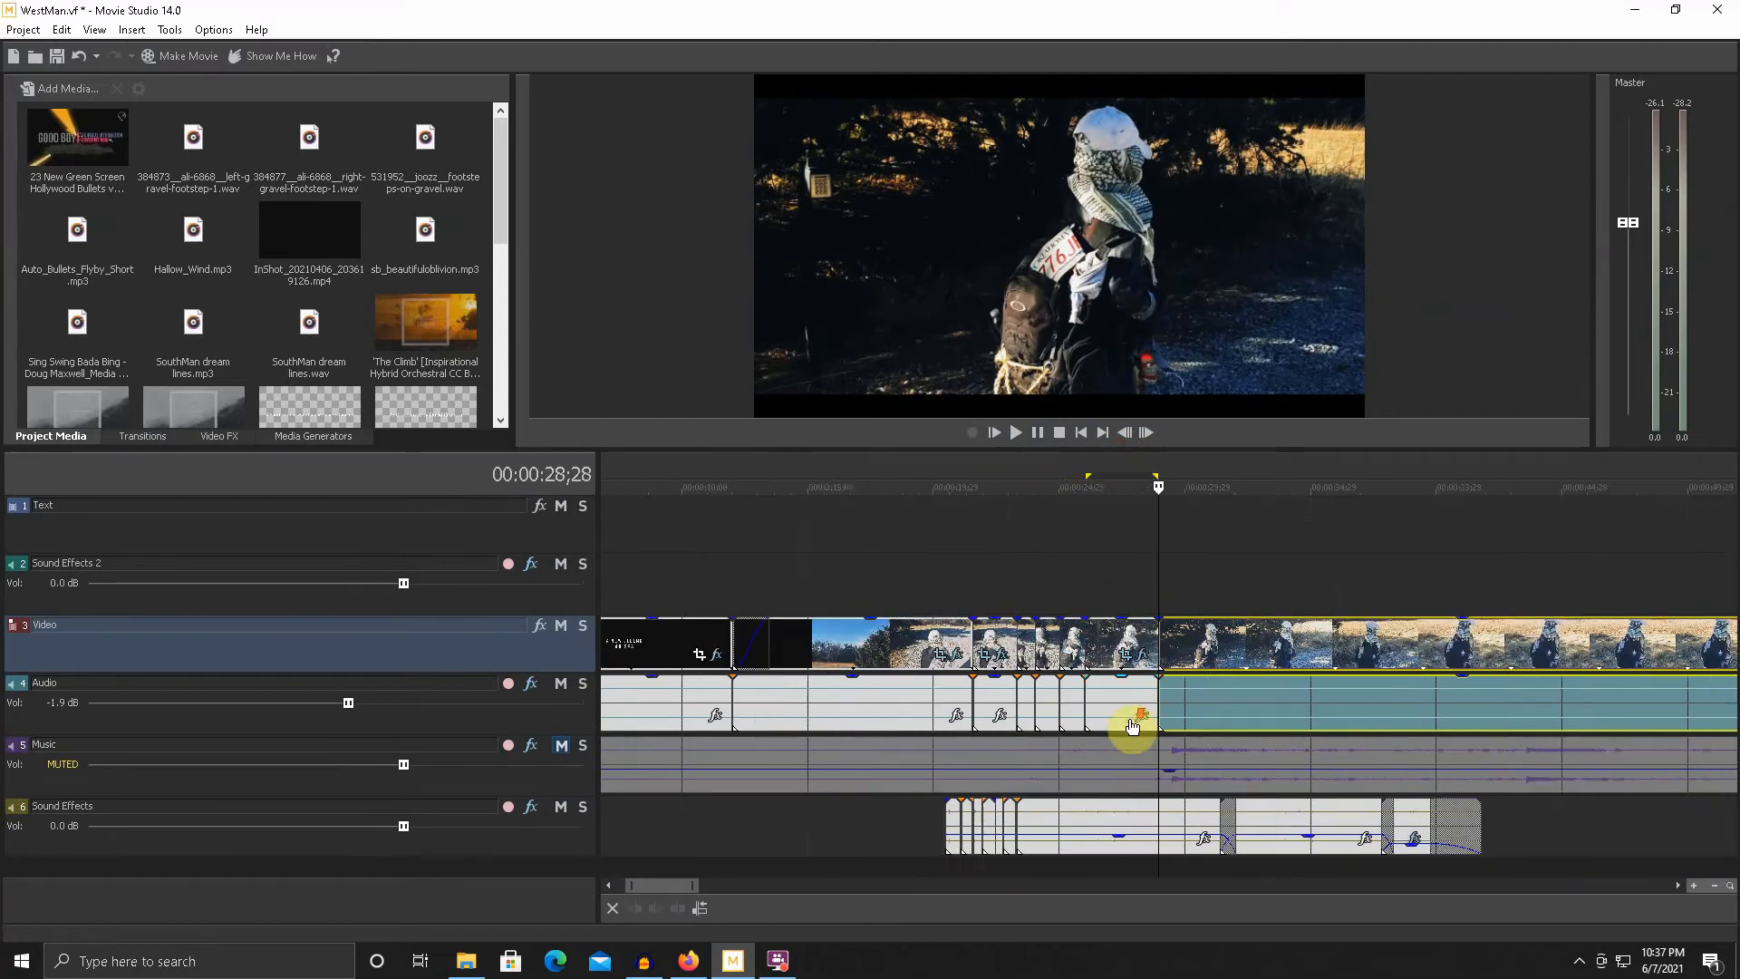
pyautogui.click(962, 591)
pyautogui.scroll(5, 1018, 661)
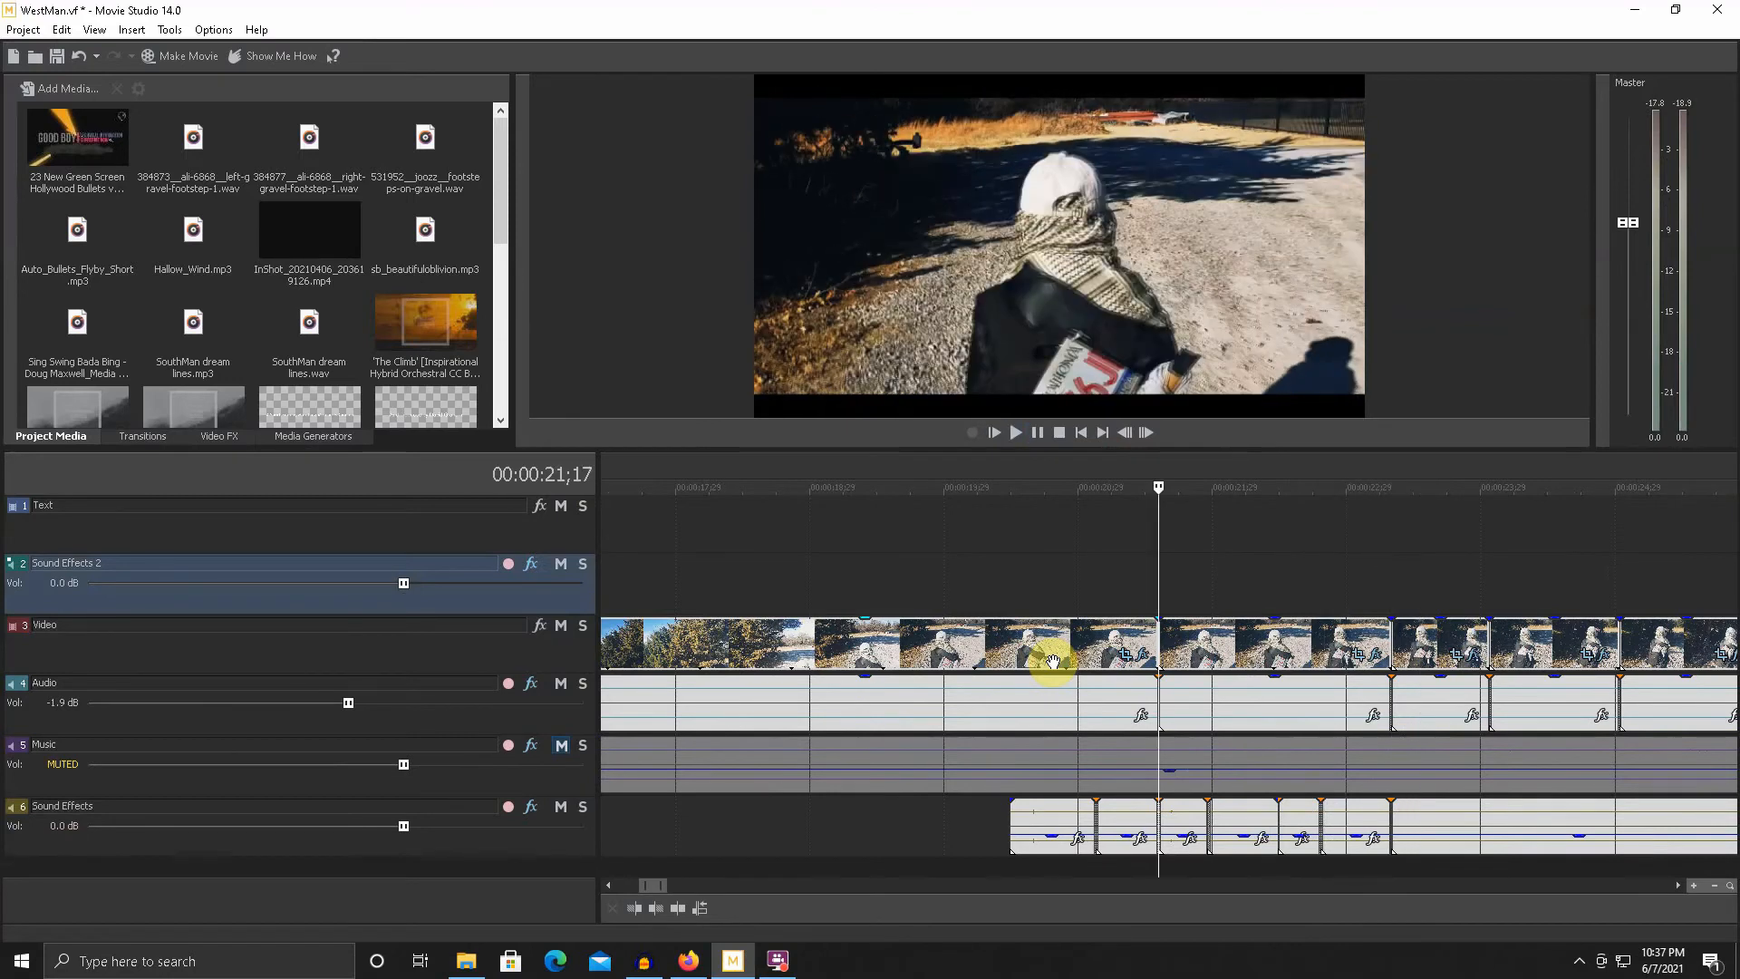
# - Play the walking shot from the first footstep split, from about 00:00:20;05, and from 00:00:22;21 to review the footsteps
pyautogui.scroll(2, 1052, 661)
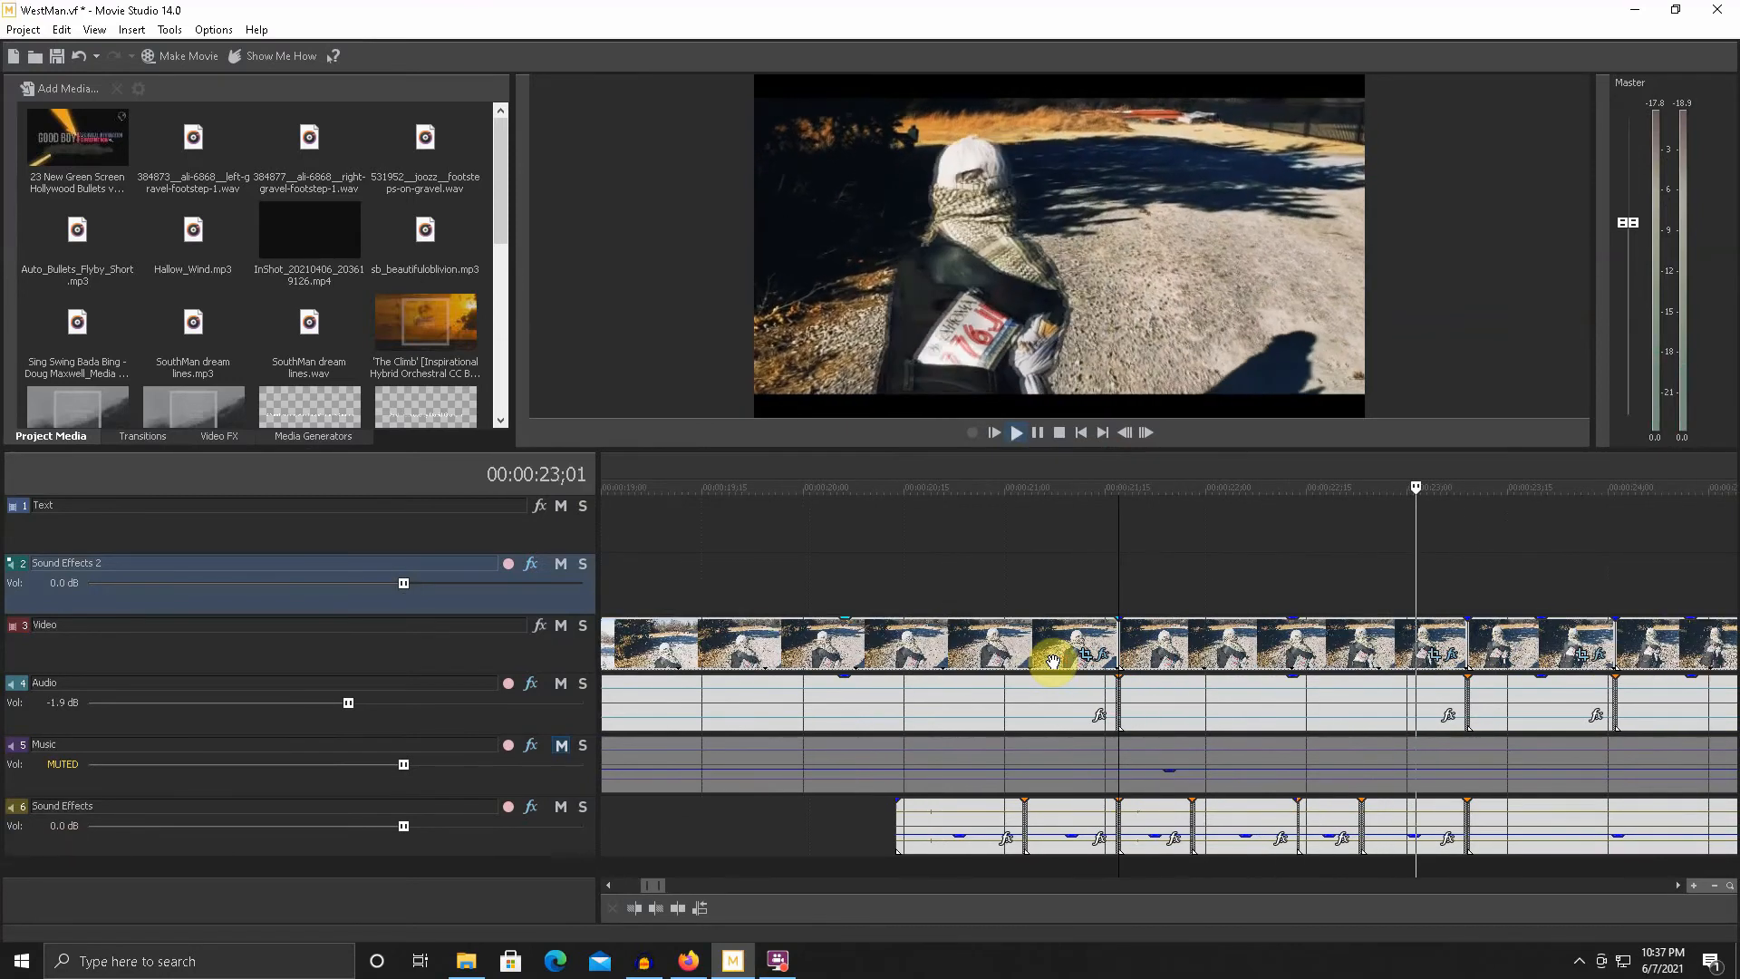
pyautogui.press('space')
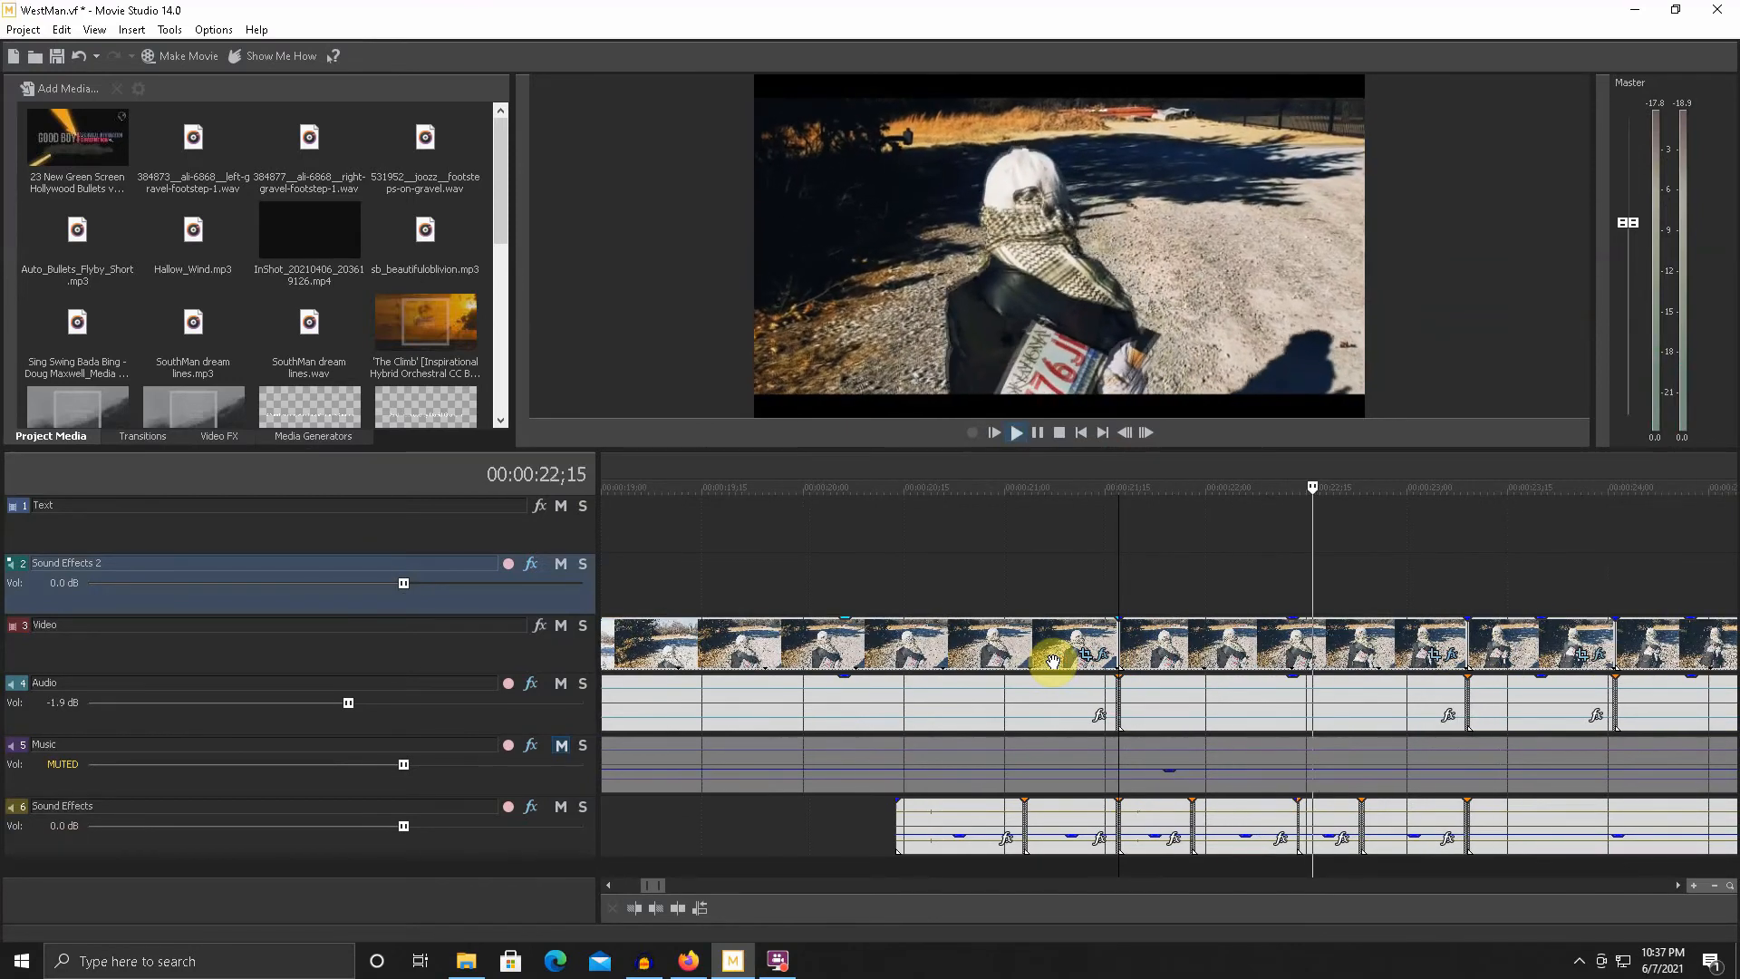
pyautogui.press('space')
pyautogui.click(836, 587)
pyautogui.press('space')
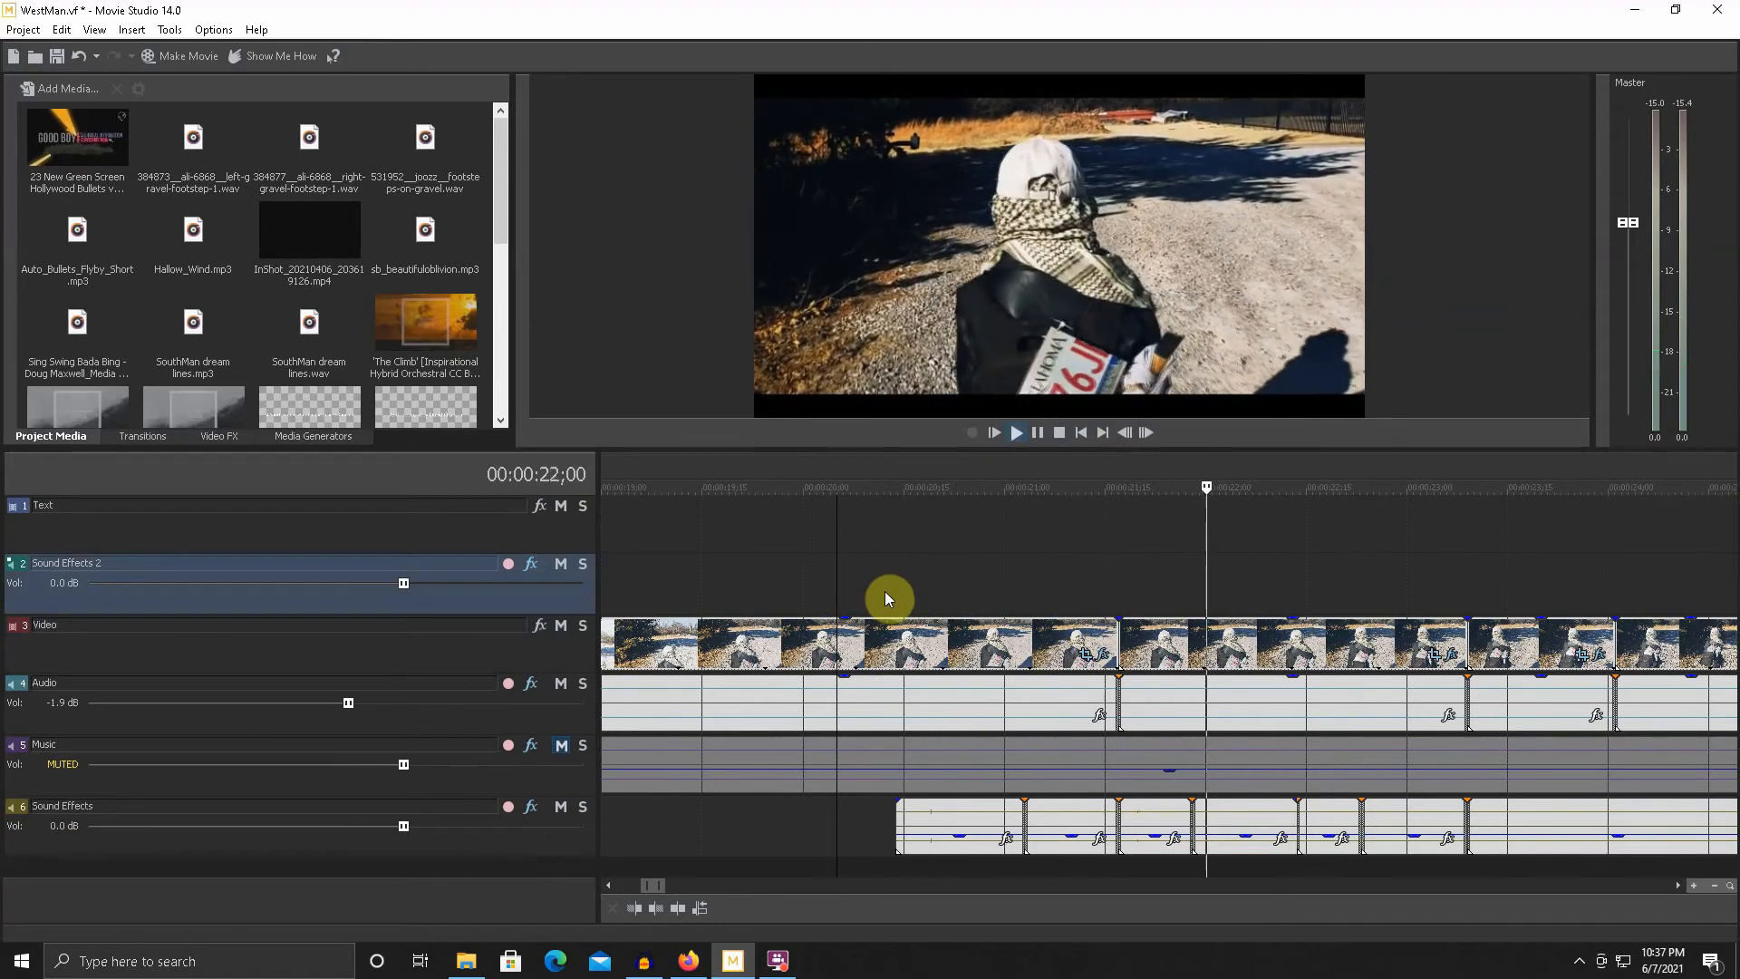
pyautogui.press('space')
pyautogui.press('space')
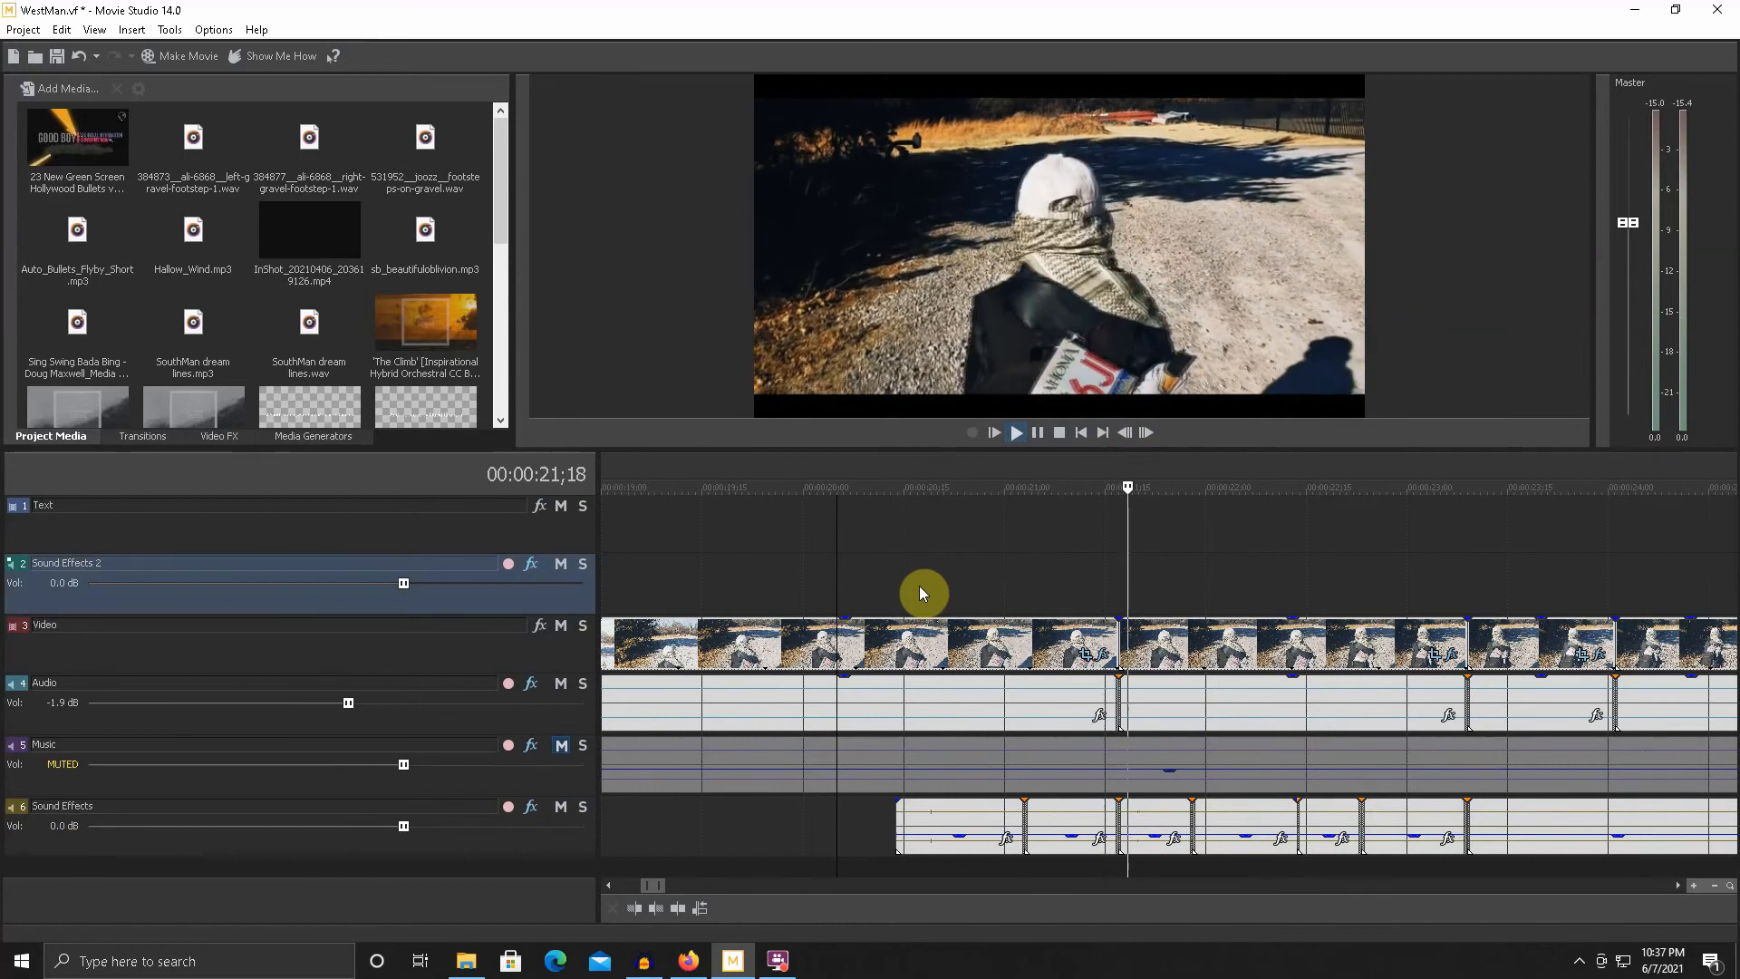
pyautogui.press('space')
pyautogui.click(1350, 584)
pyautogui.press('space')
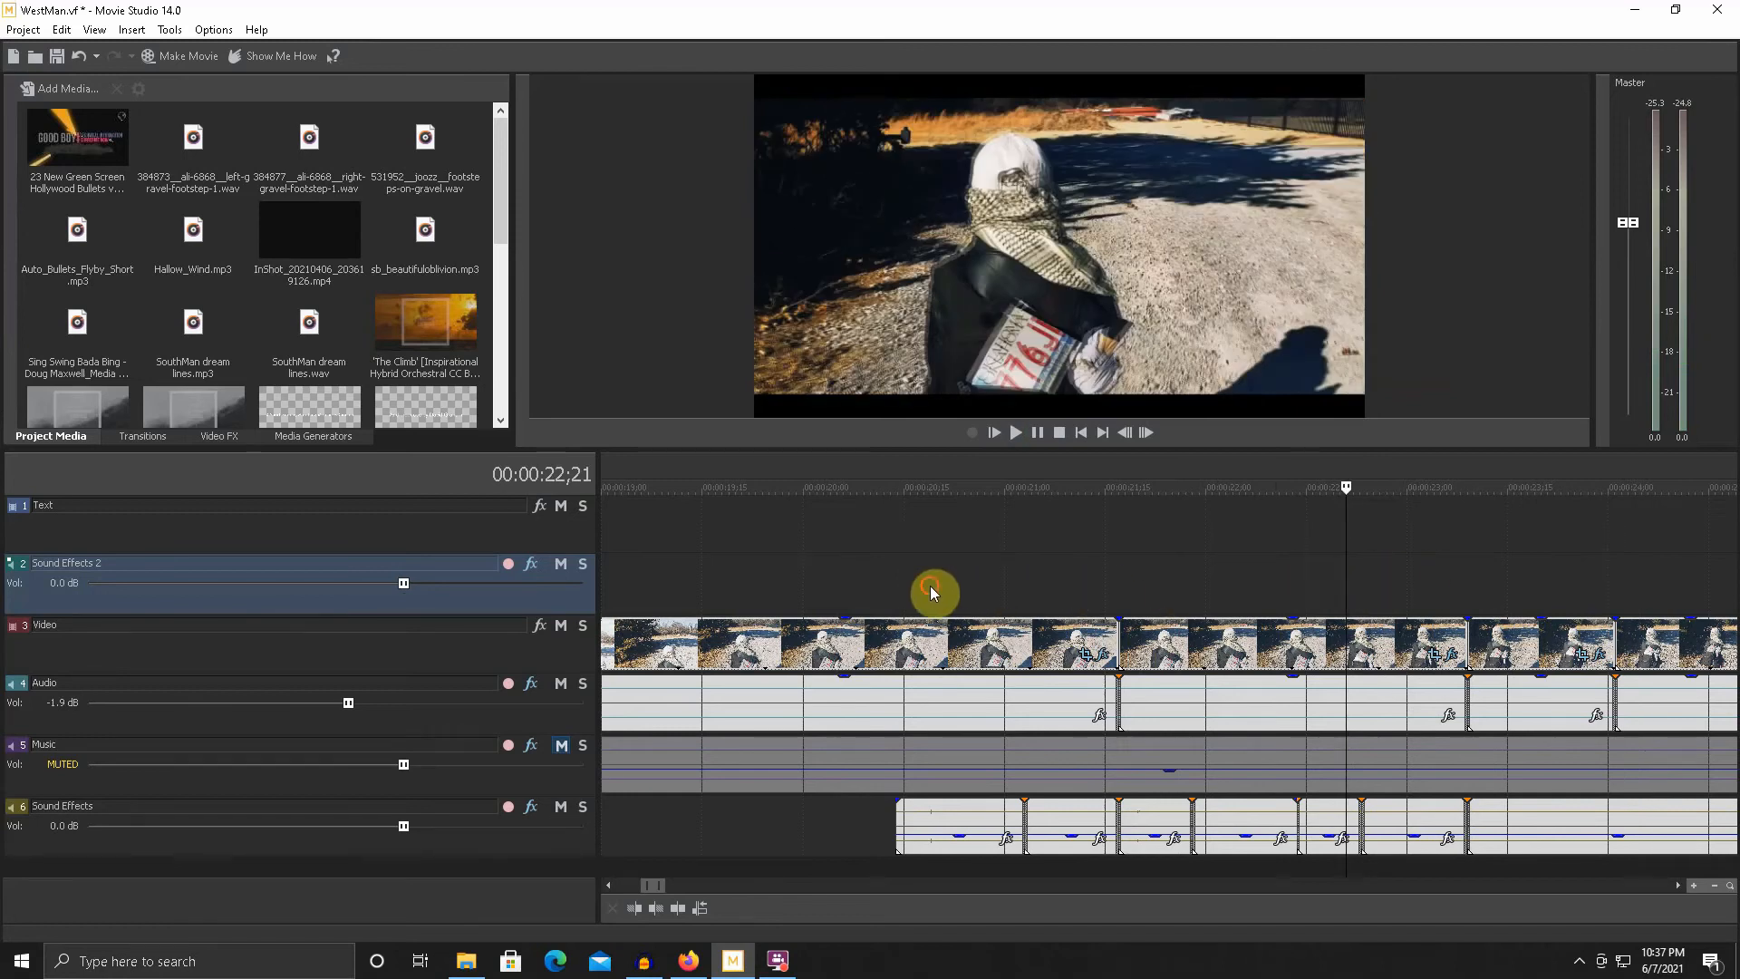
# - Mark the range from about 00:00:20;20 to 00:00:23;16, and check playback near the second footstep split from 00:00:22;29
pyautogui.moveTo(931, 588); pyautogui.dragTo(1511, 586)
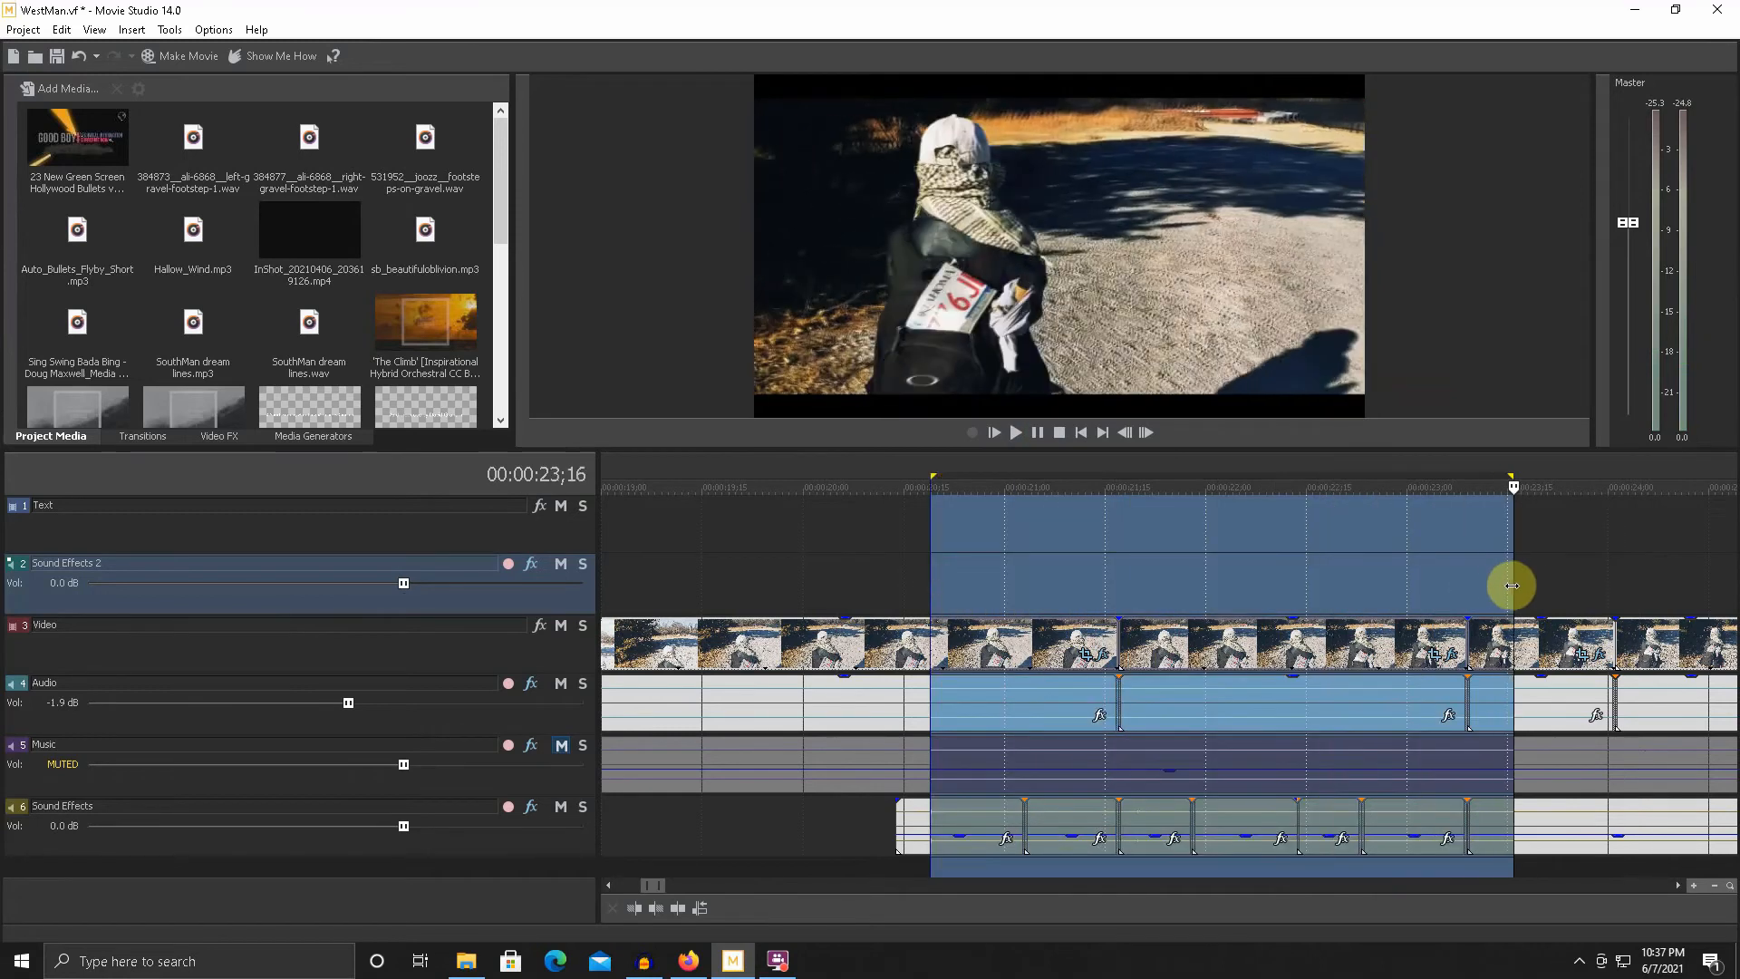
pyautogui.click(1454, 590)
pyautogui.press('space')
pyautogui.press('space')
pyautogui.click(1401, 589)
pyautogui.press('space')
pyautogui.press('space')
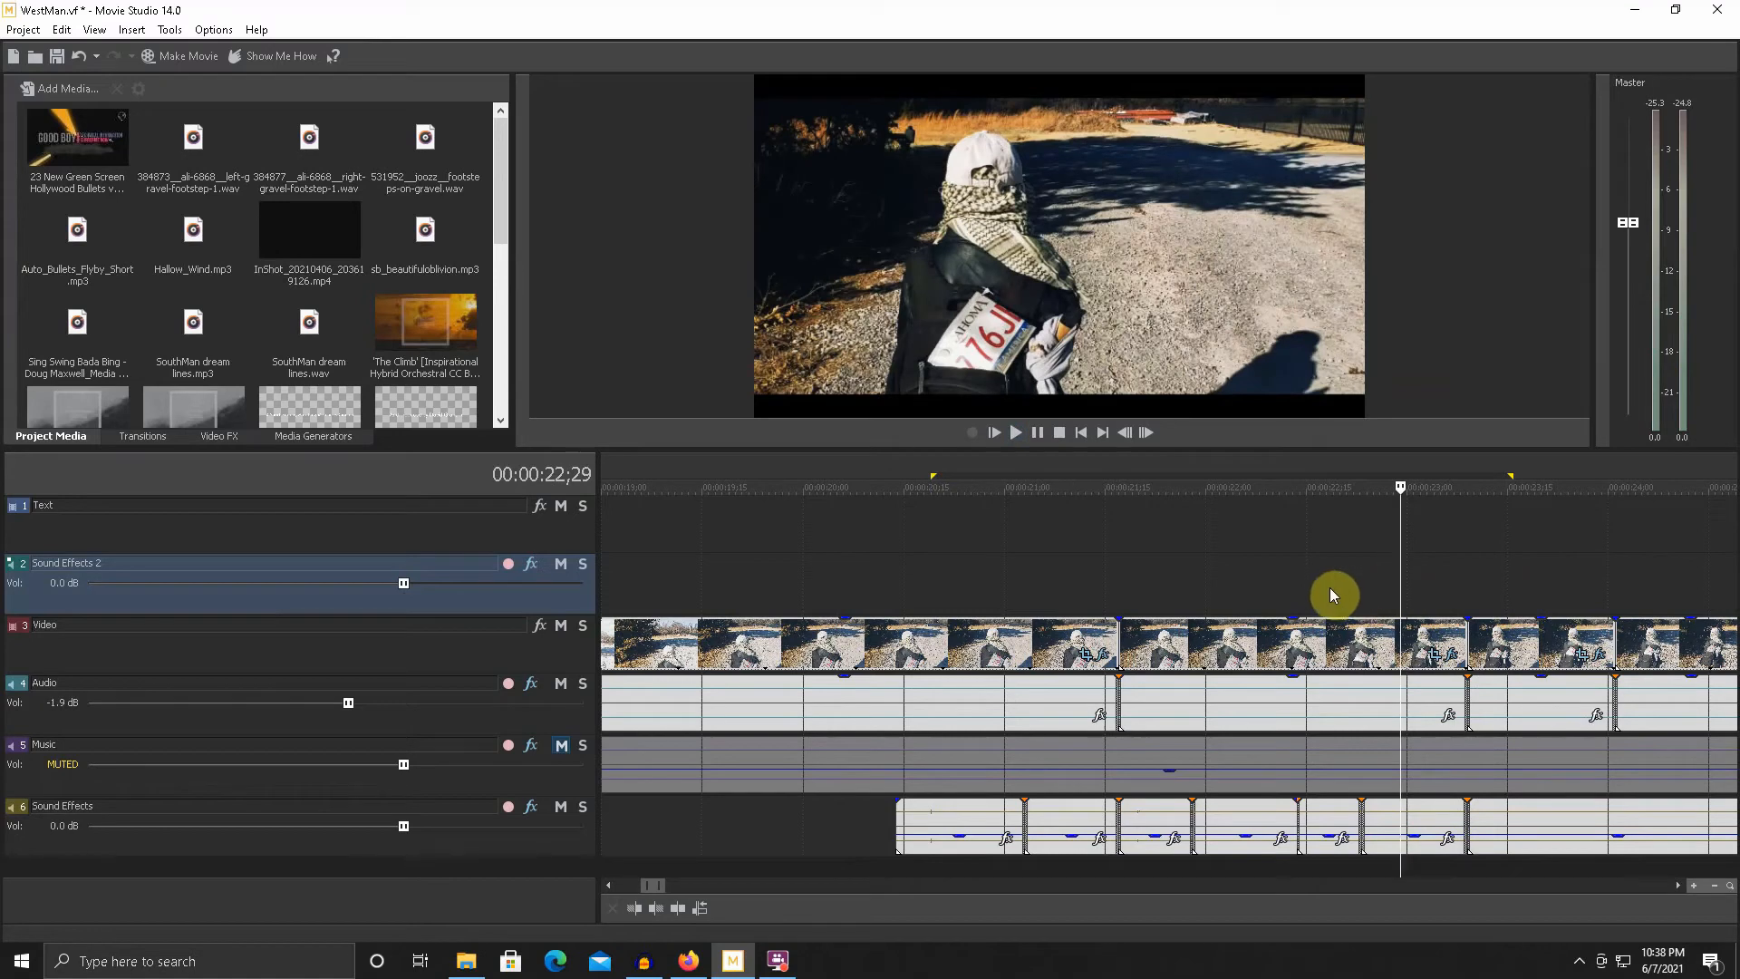
# - Mark the range before the 00:00:23;09 split, extend its start back to 00:00:21;10, and play it
pyautogui.moveTo(1280, 580); pyautogui.dragTo(1474, 578)
pyautogui.scroll(2, 1461, 580)
pyautogui.scroll(-2, 1282, 598)
pyautogui.moveTo(1160, 600); pyautogui.dragTo(1150, 598)
pyautogui.press('space')
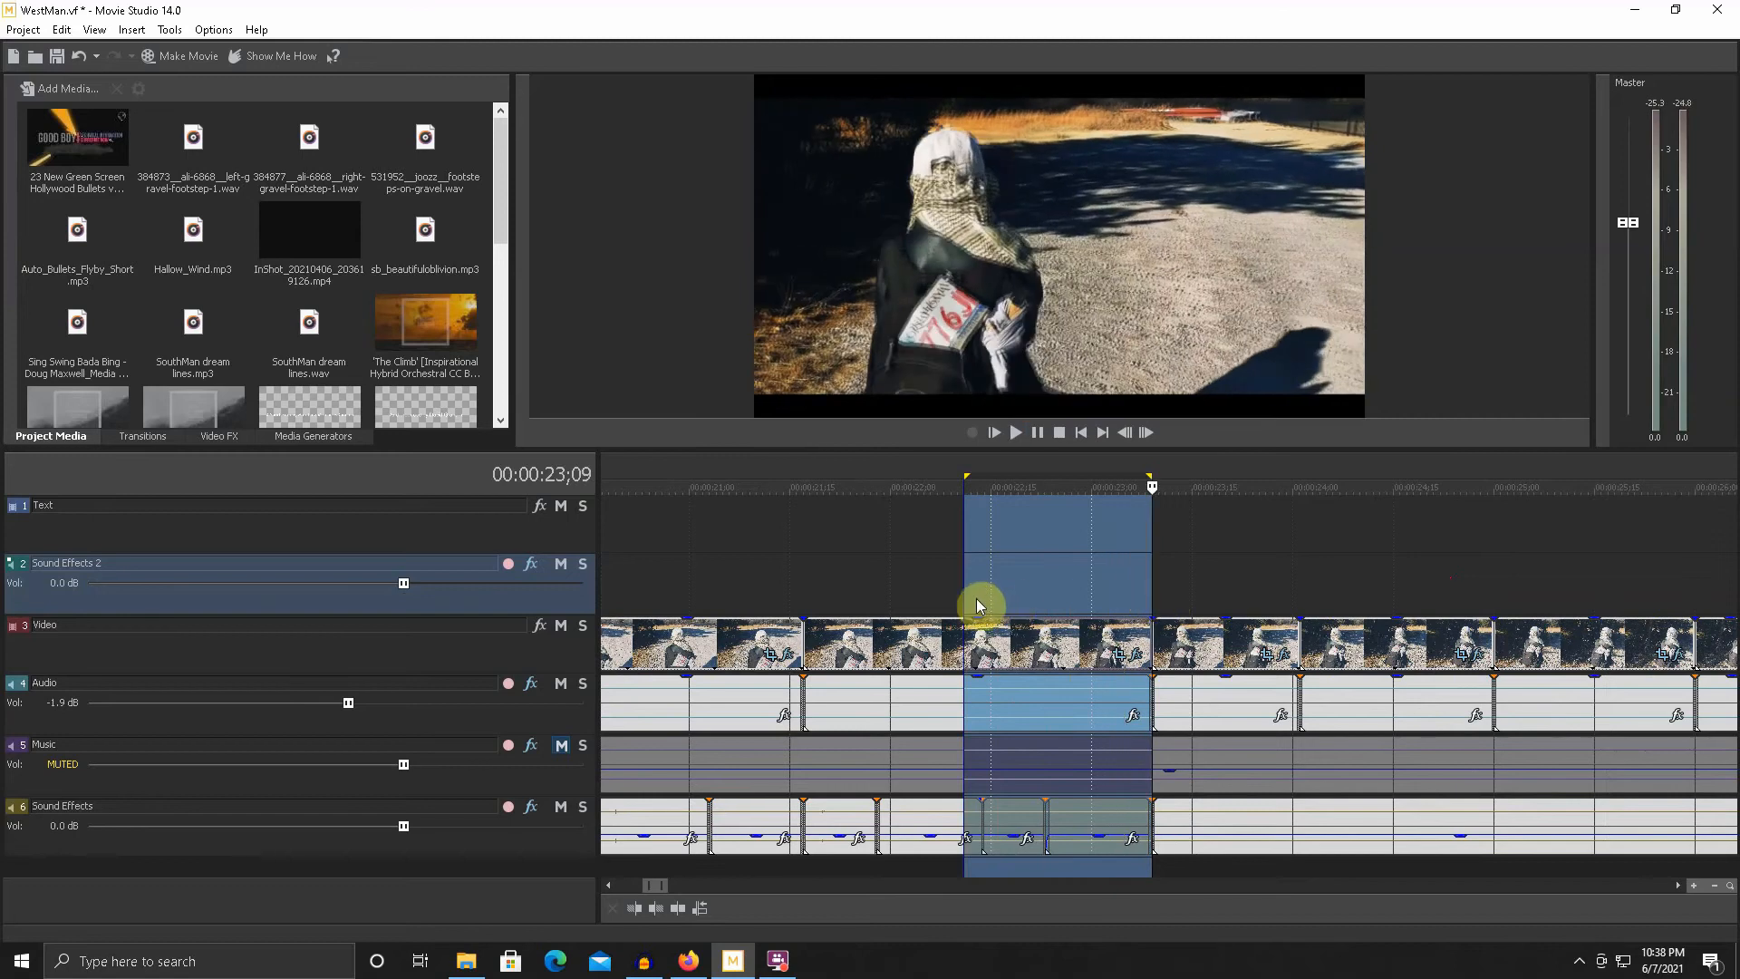
pyautogui.moveTo(962, 598); pyautogui.dragTo(760, 600)
pyautogui.press('space')
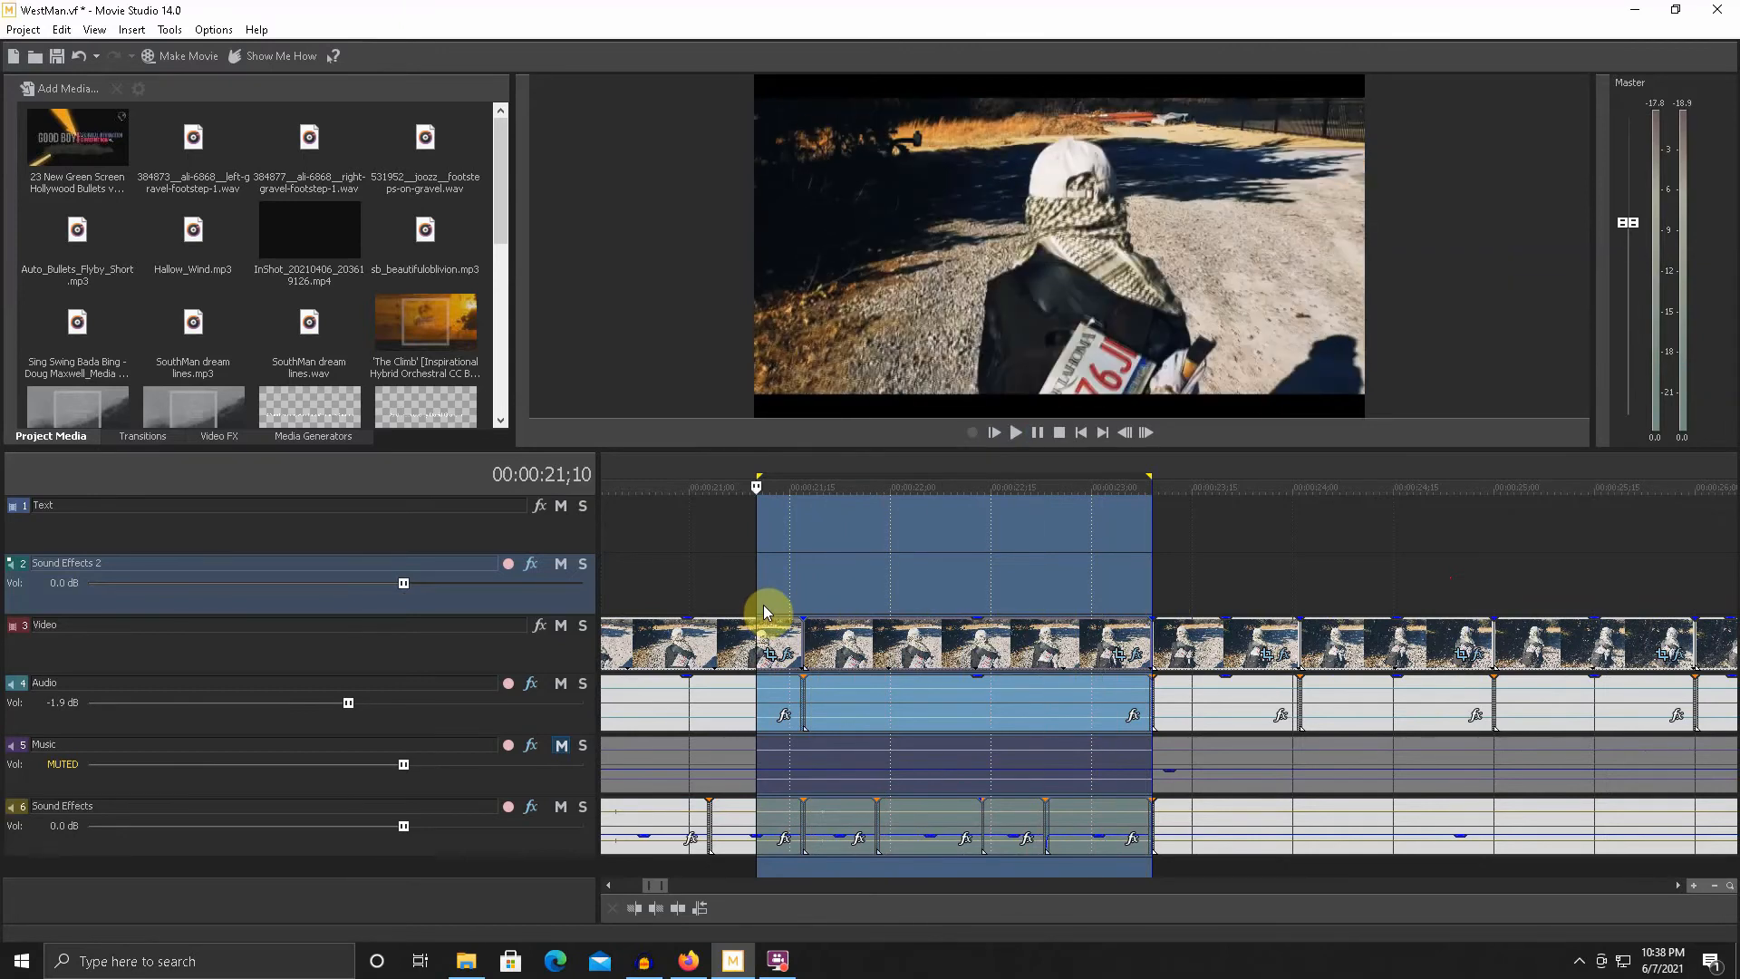
pyautogui.press('space')
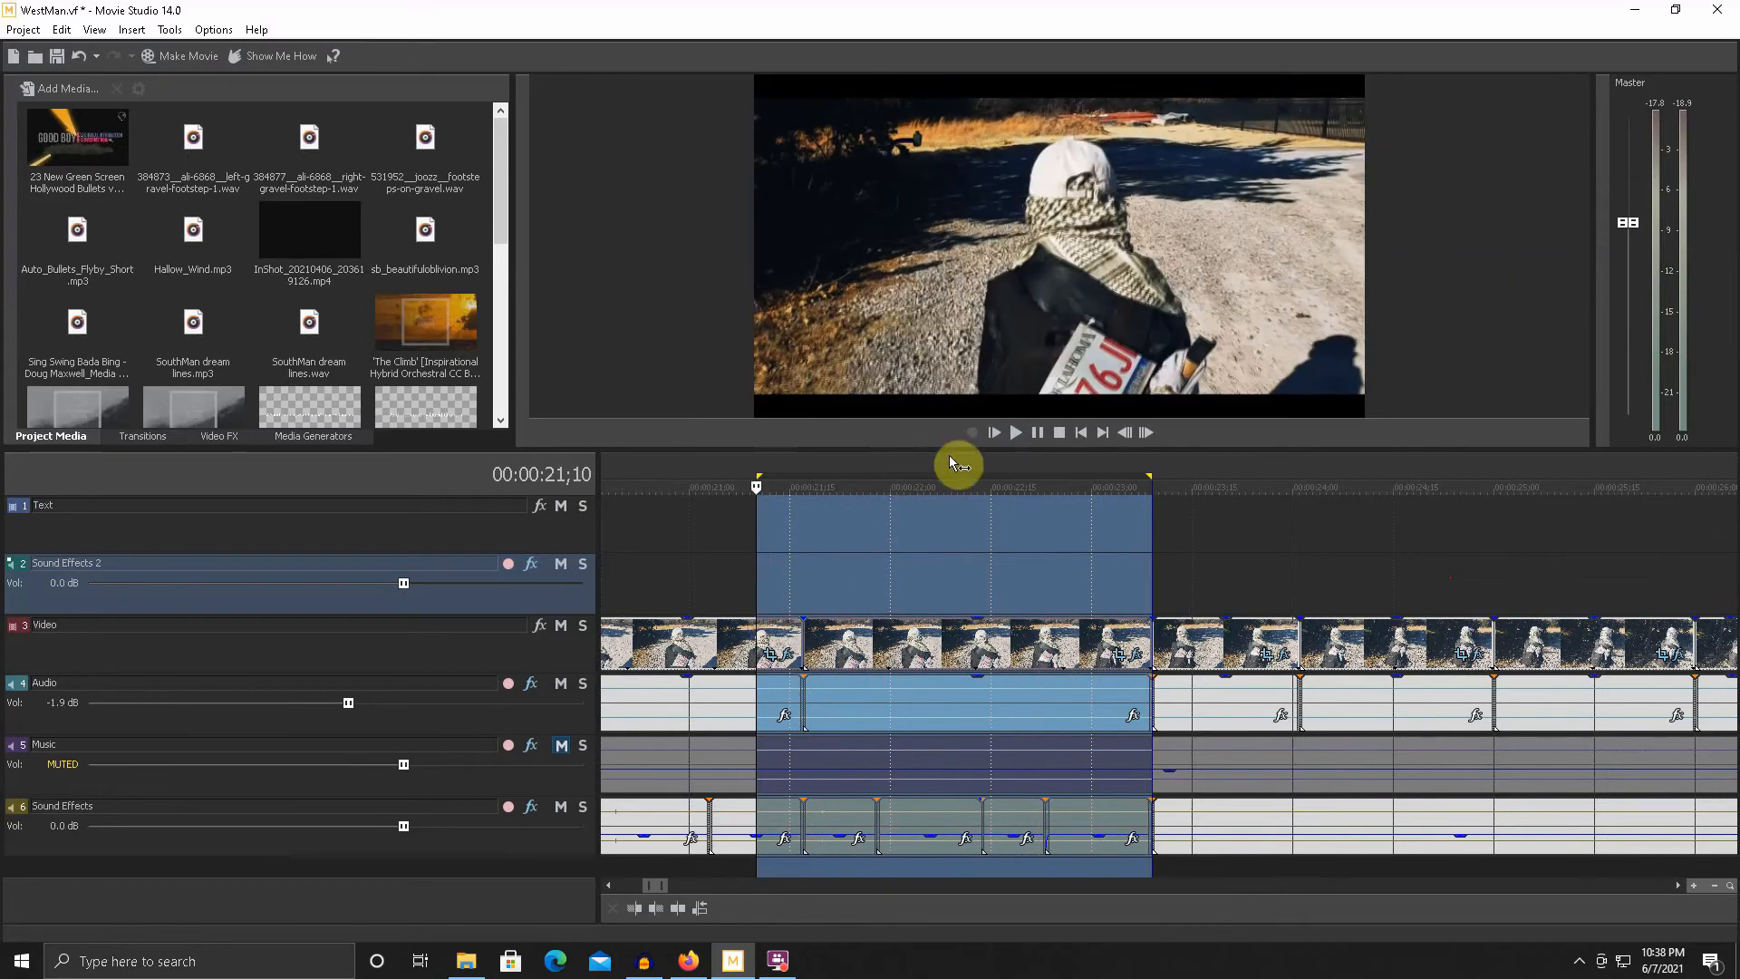
# - Play the footsteps repeatedly from 00:00:21;13 through the following splits on the timeline
pyautogui.click(1041, 436)
pyautogui.click(779, 578)
pyautogui.press('space')
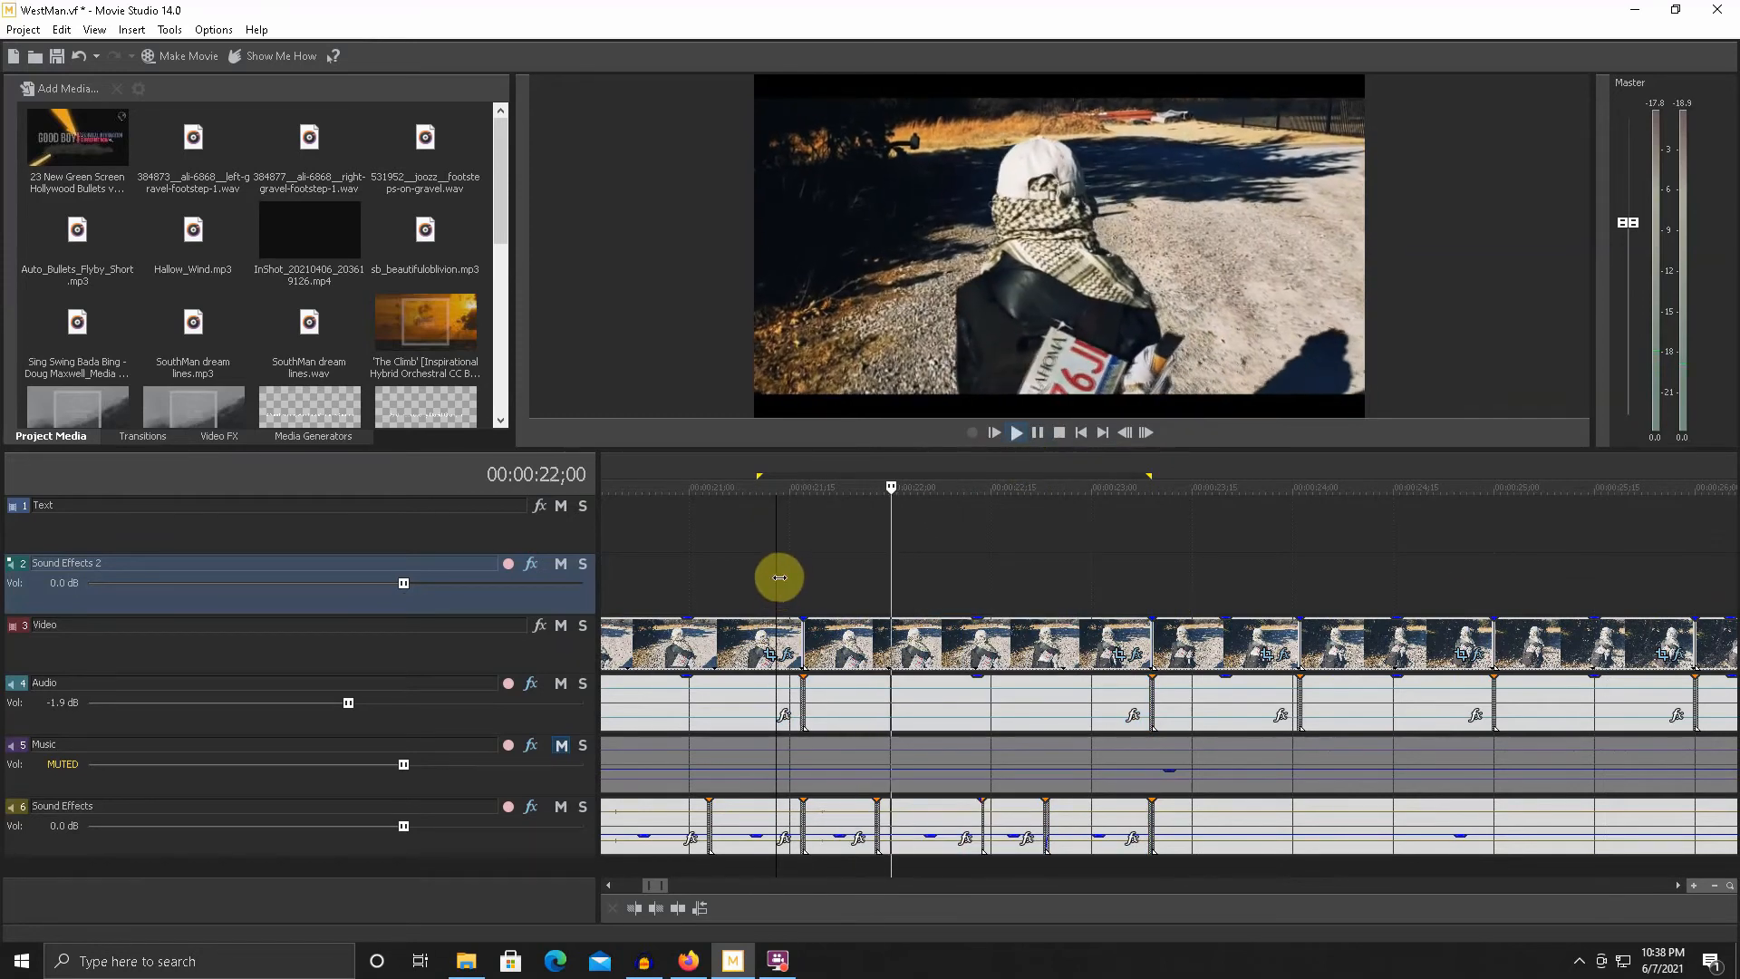
pyautogui.press('space')
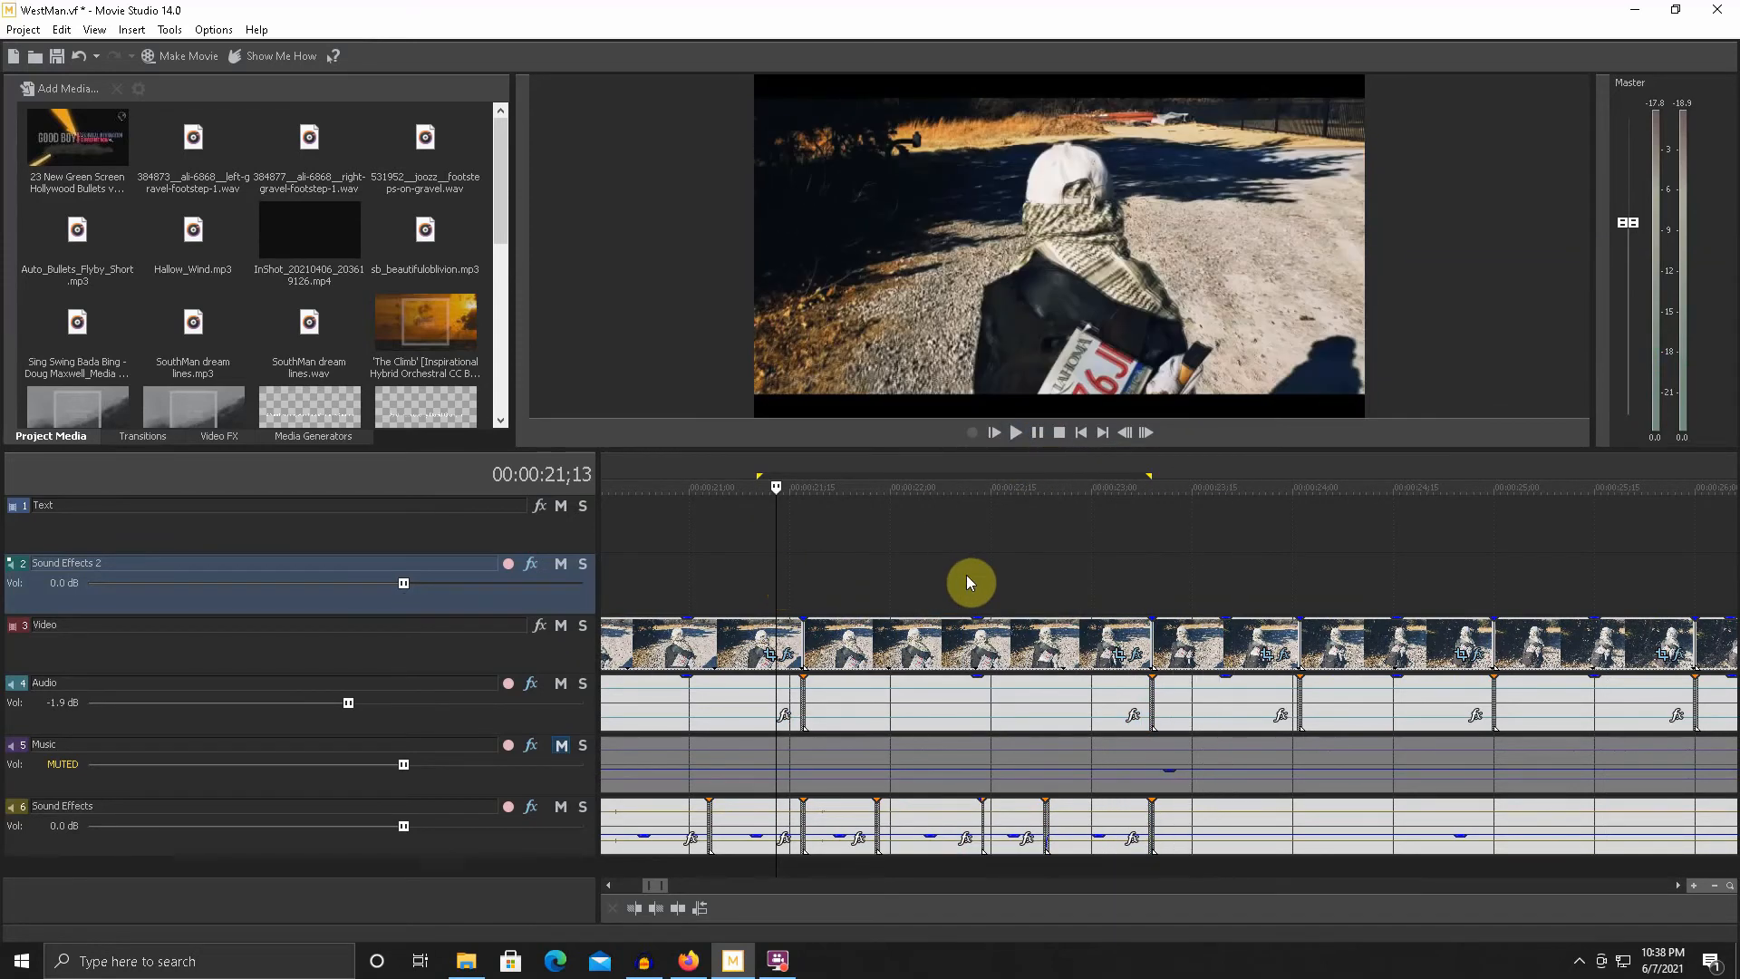
pyautogui.press('space')
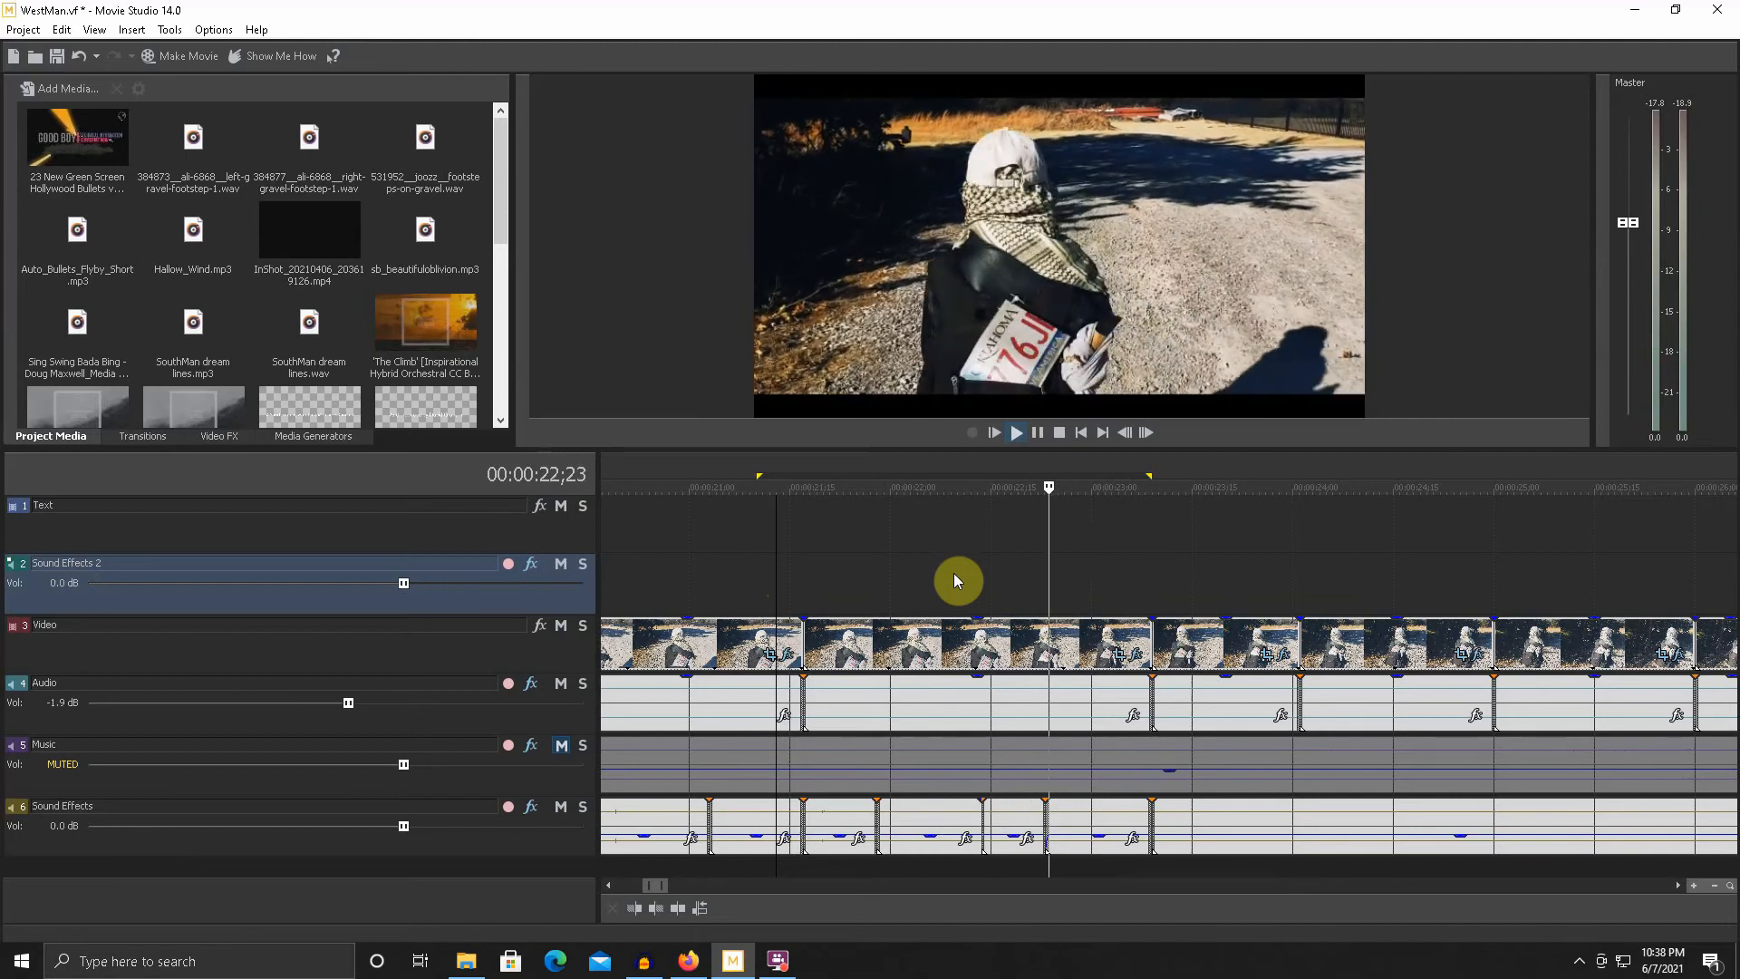
pyautogui.press('space')
pyautogui.press('space')
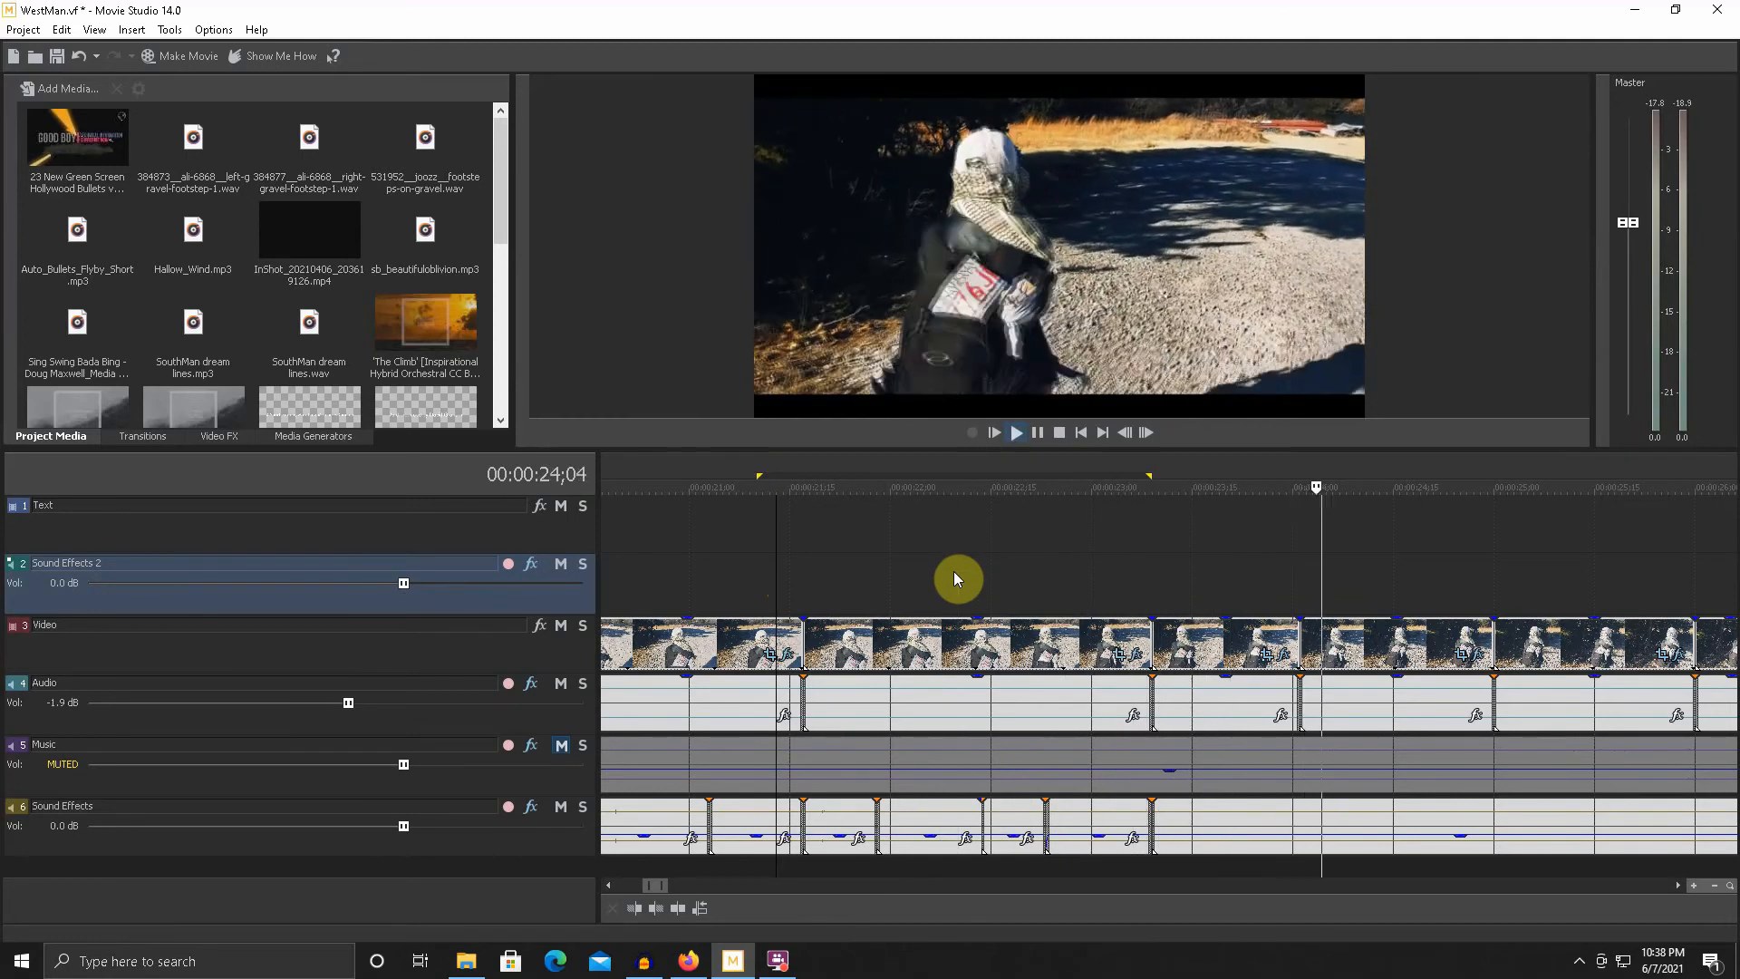
pyautogui.press('space')
# - Mark the range from about 00:00:21;03 to 00:00:24;01, save the project, and play the marked range
pyautogui.scroll(-2, 780, 584)
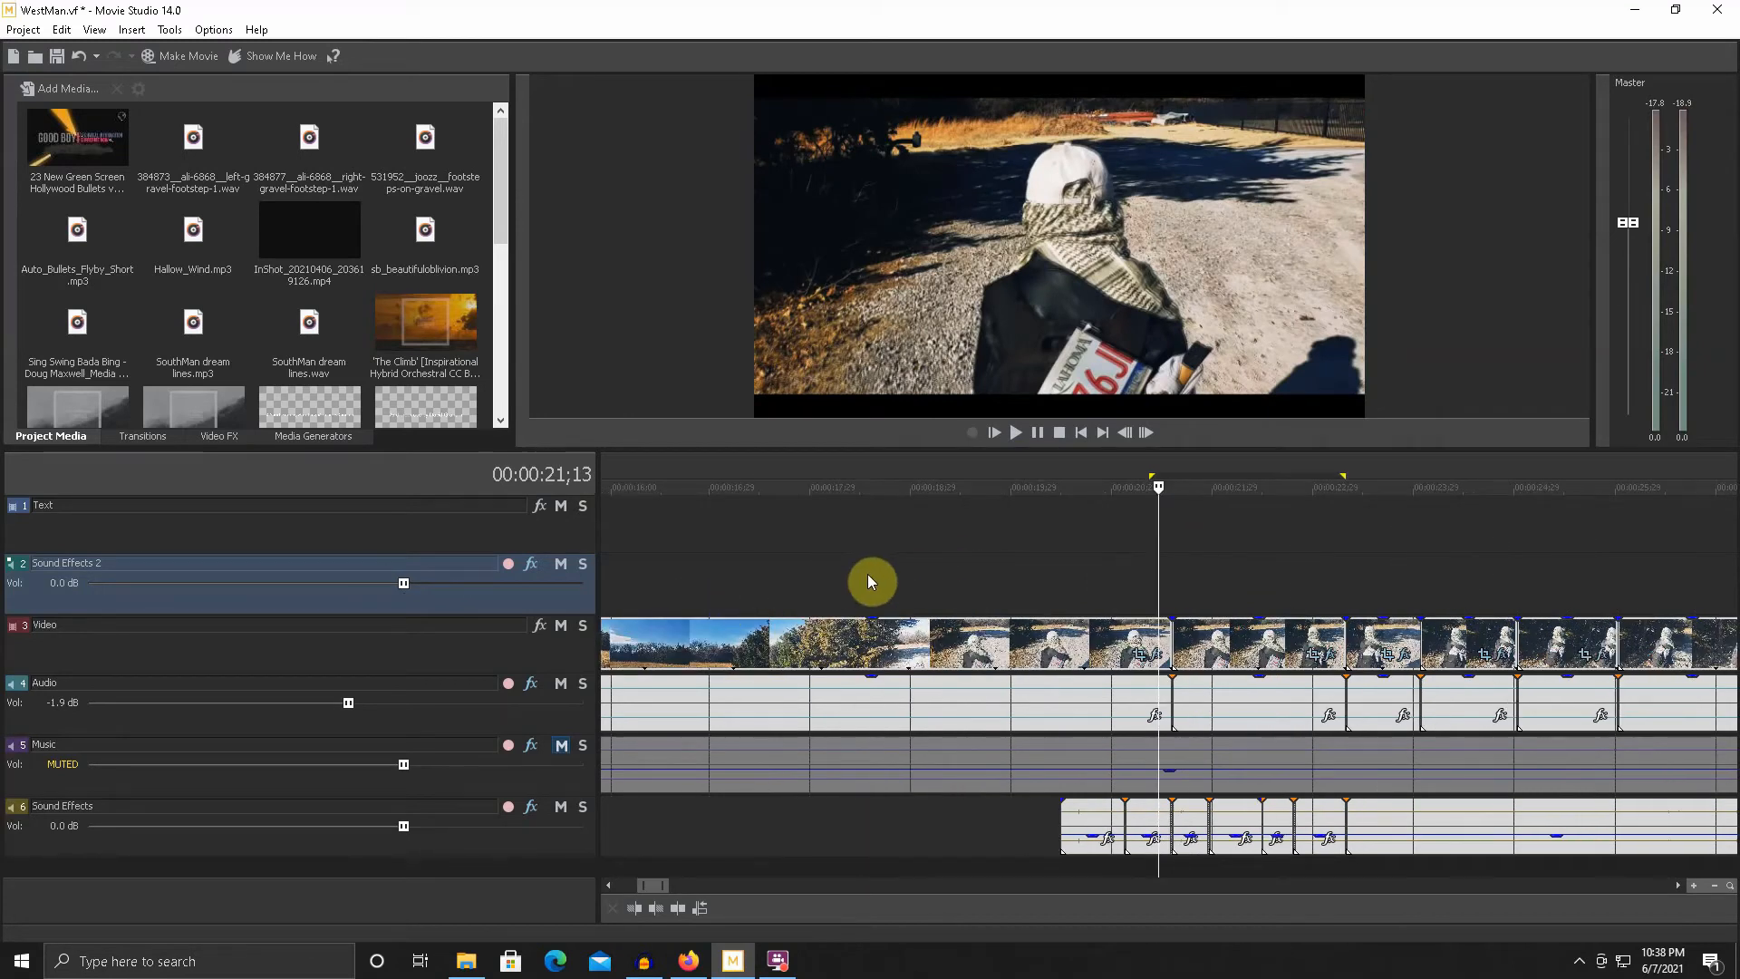
pyautogui.moveTo(1128, 562); pyautogui.dragTo(1419, 564)
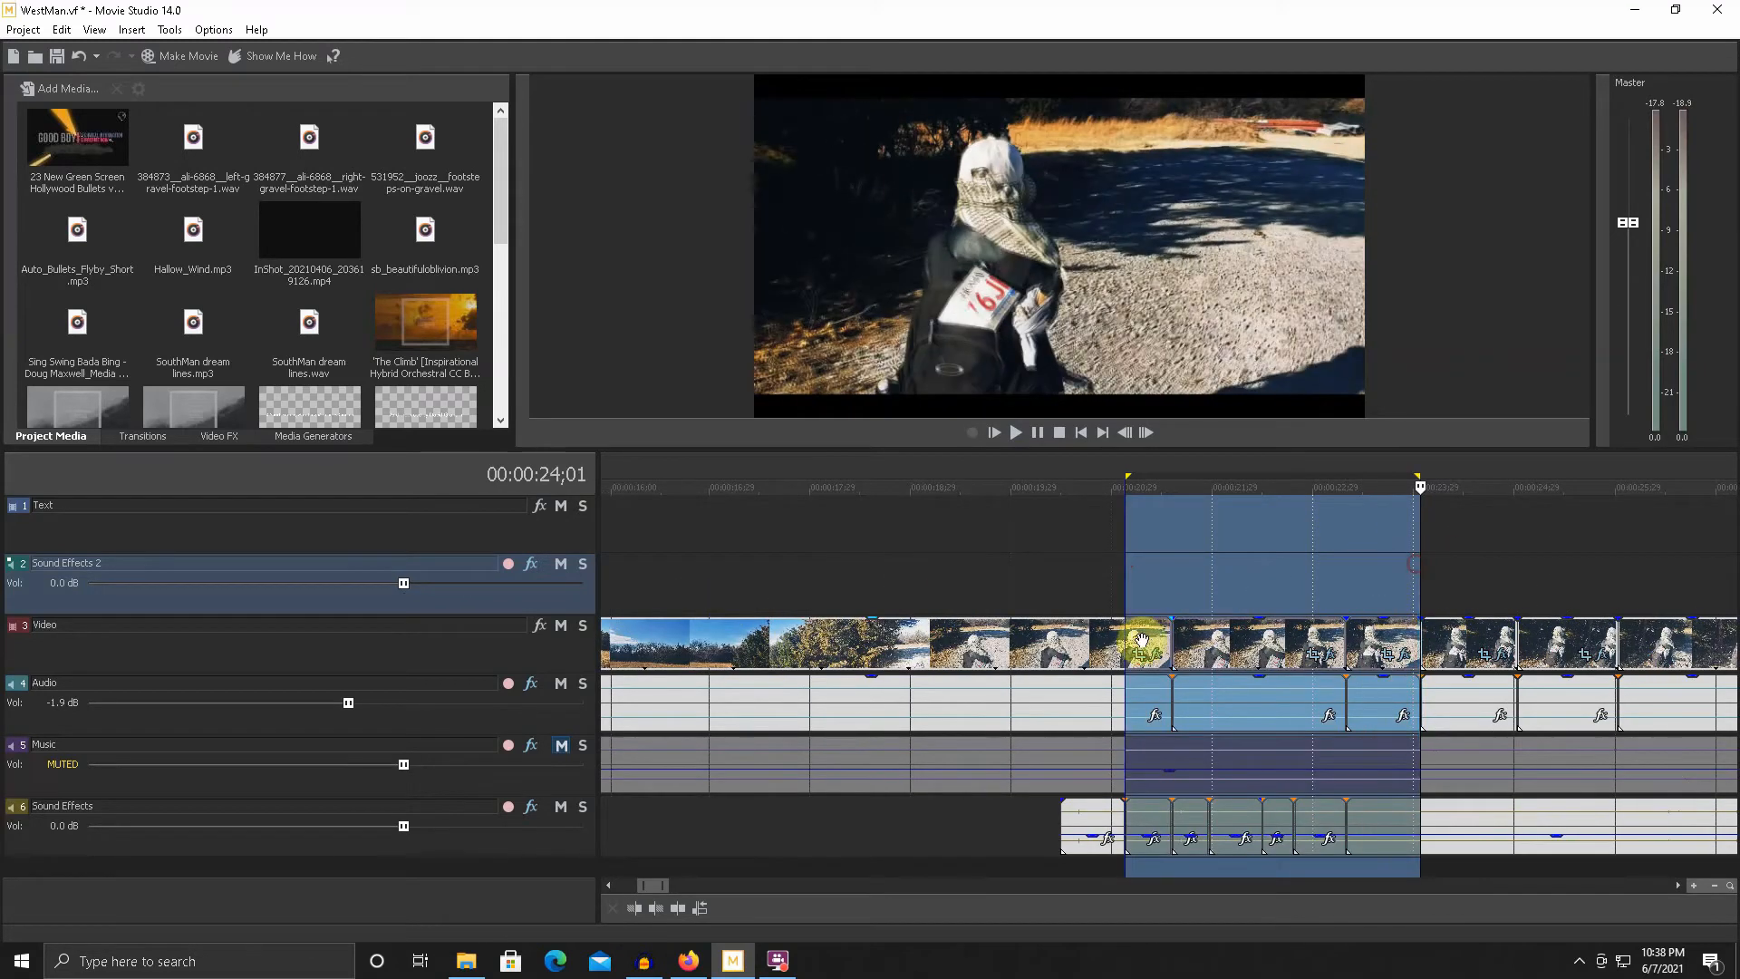
pyautogui.click(56, 56)
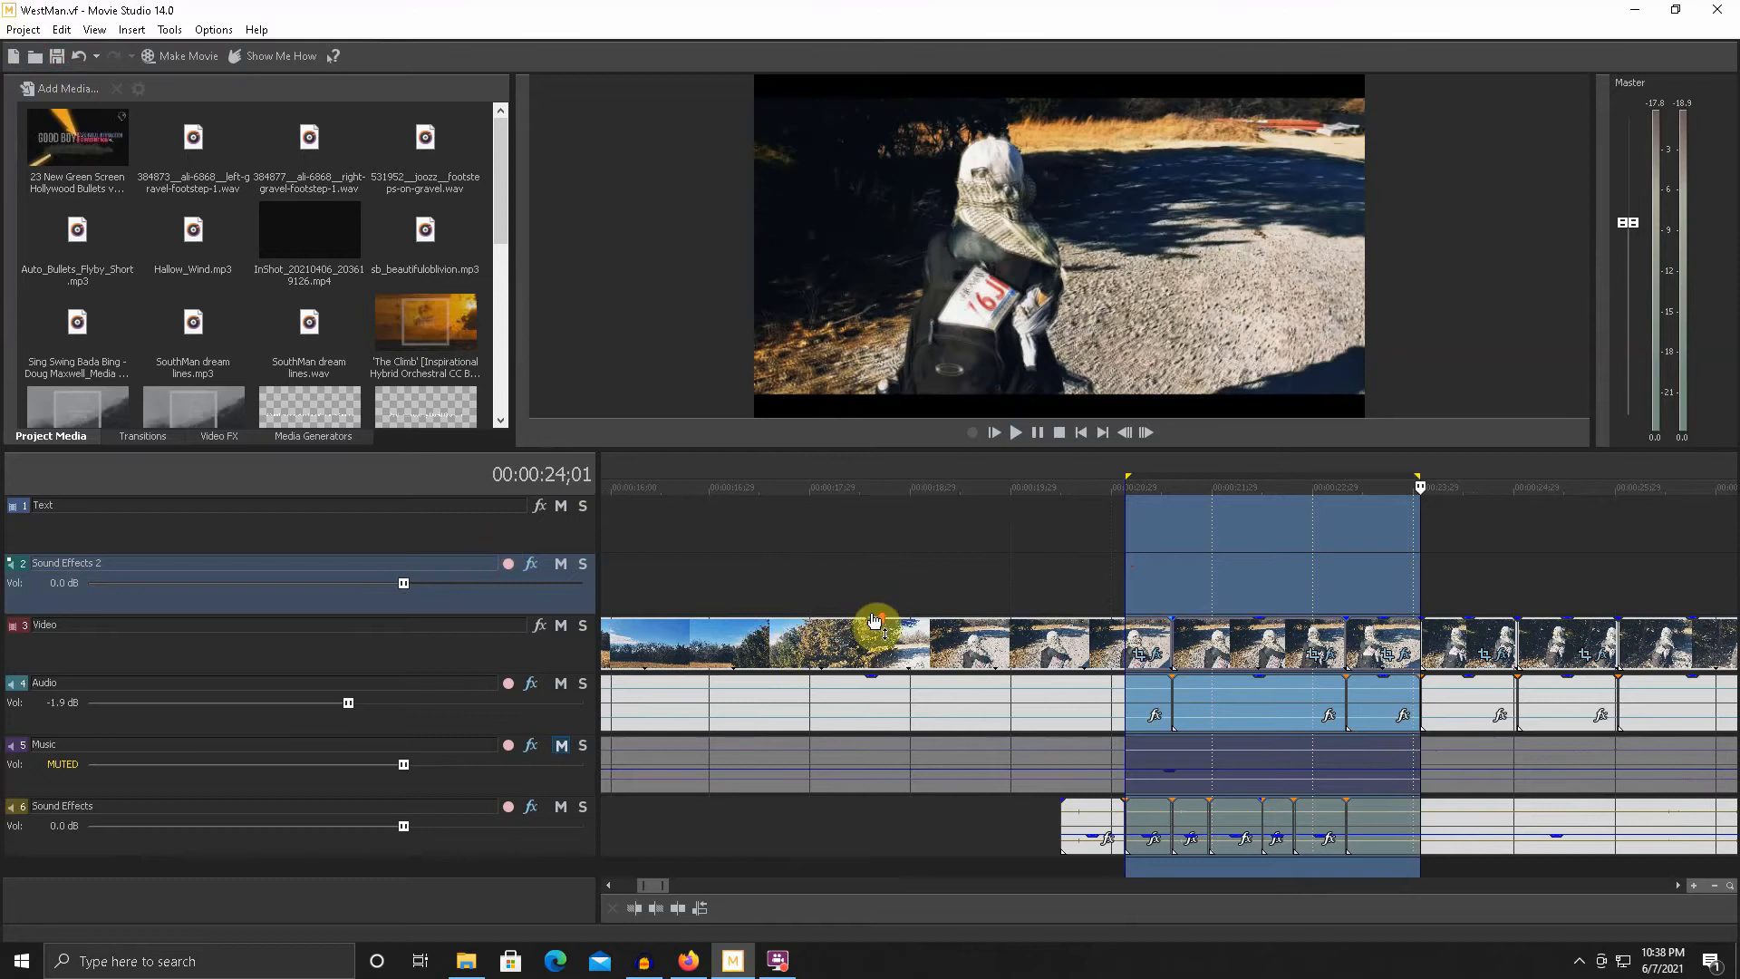
pyautogui.hscroll(3, 874, 613)
pyautogui.click(1016, 435)
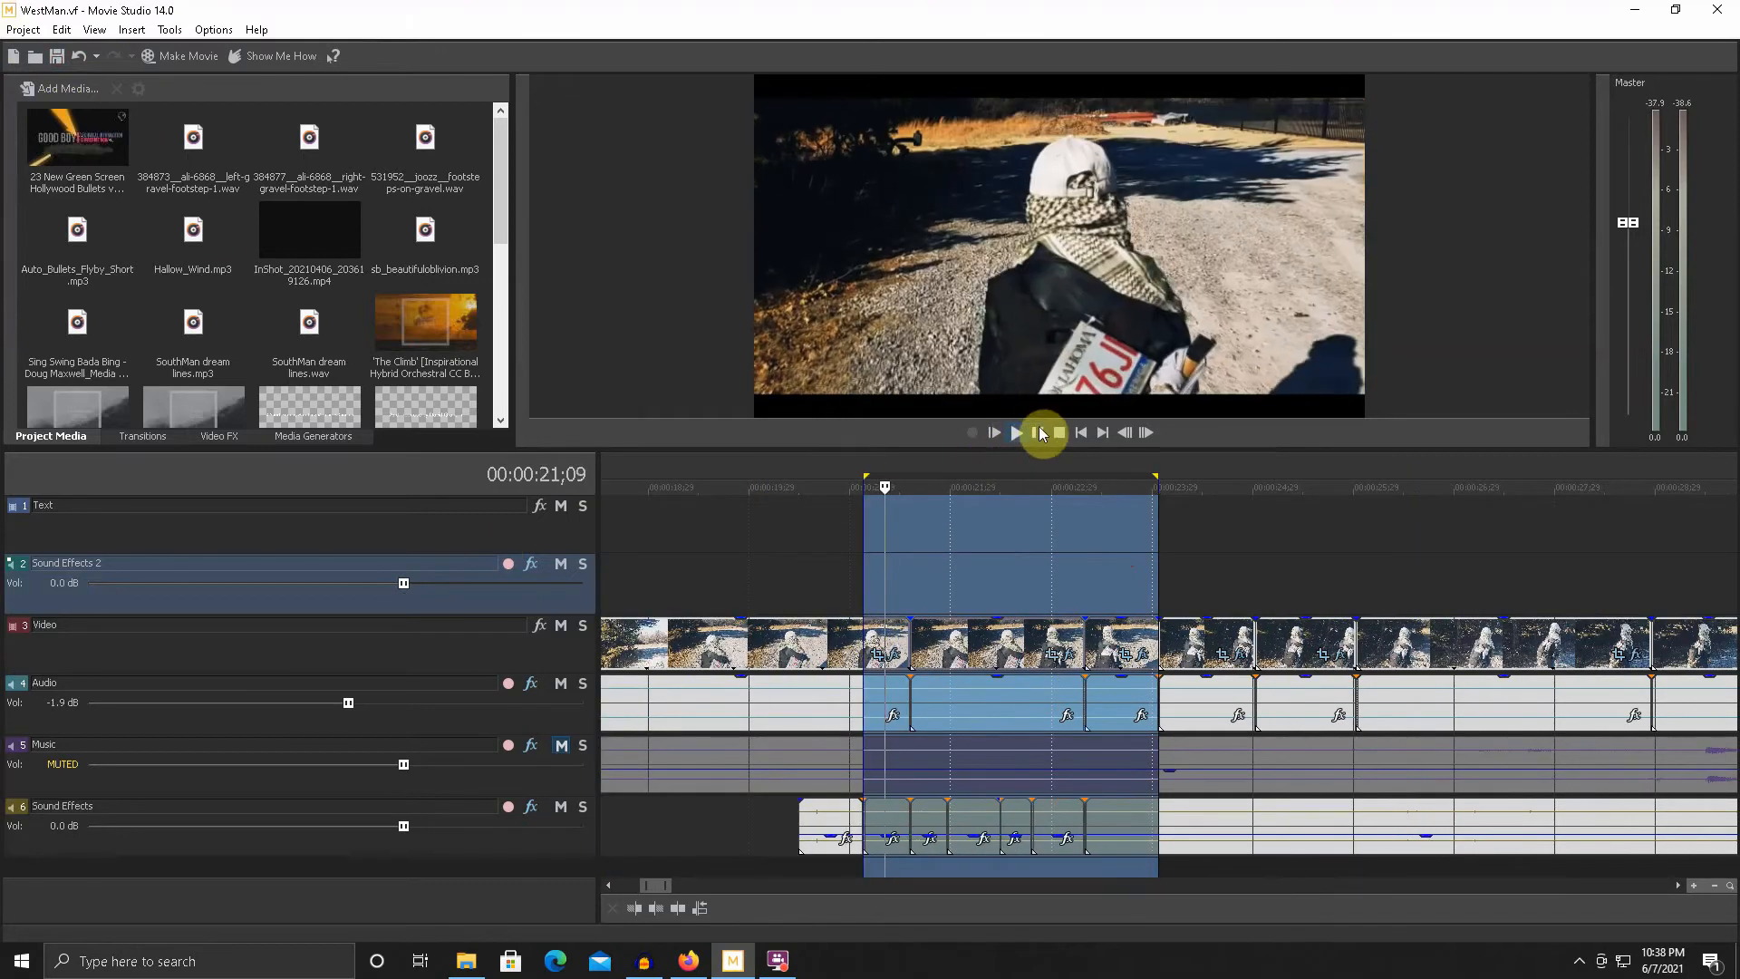
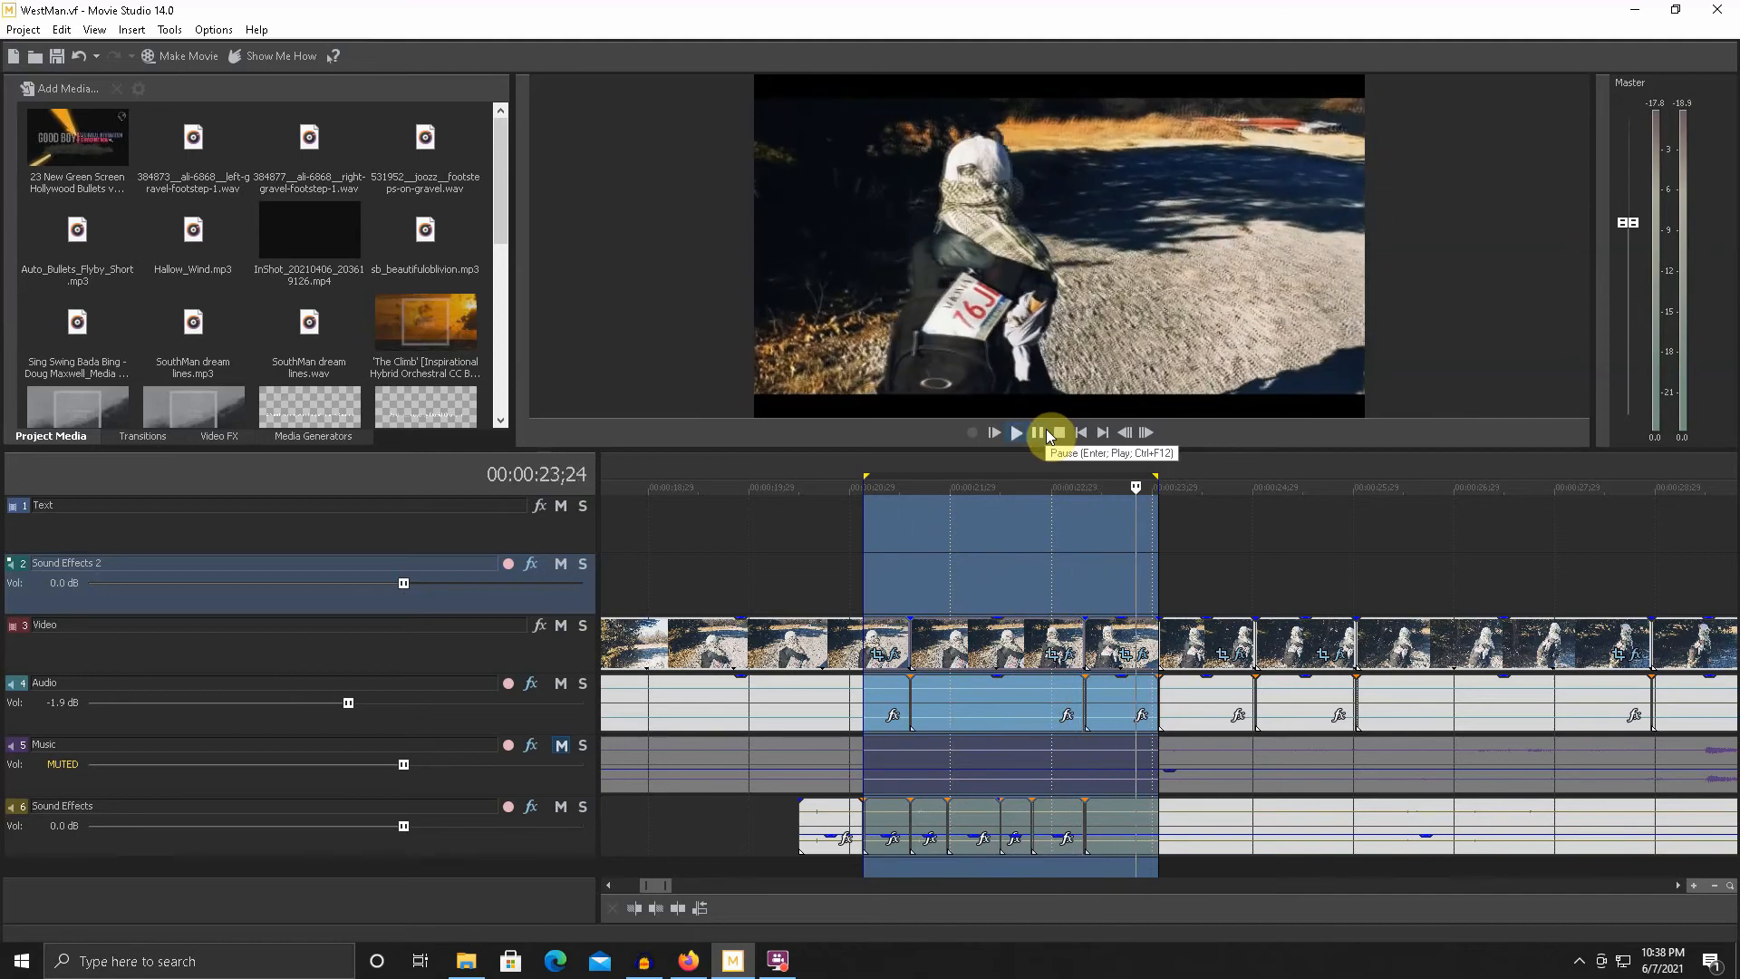
pyautogui.press('space')
# - Place the cursor at the 00:00:21;17 split, enlarge the timeline area, and open a Walking stick Westman recording from the Converted folder
pyautogui.click(916, 604)
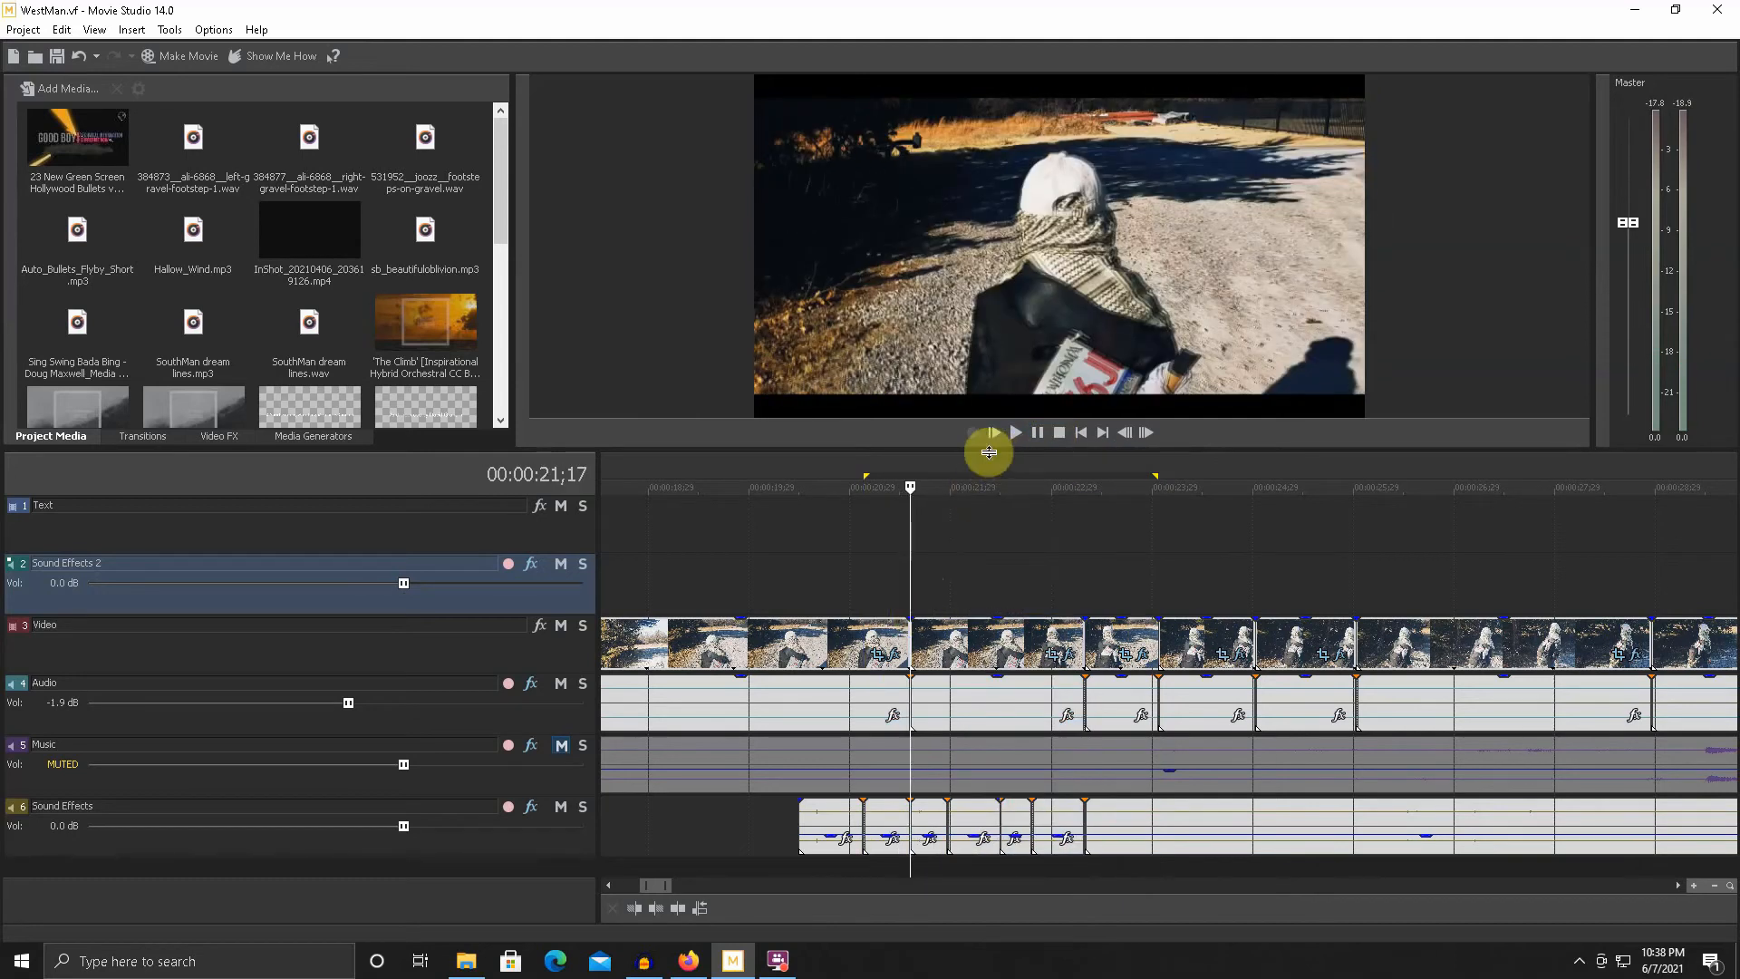
pyautogui.moveTo(988, 450); pyautogui.dragTo(977, 314)
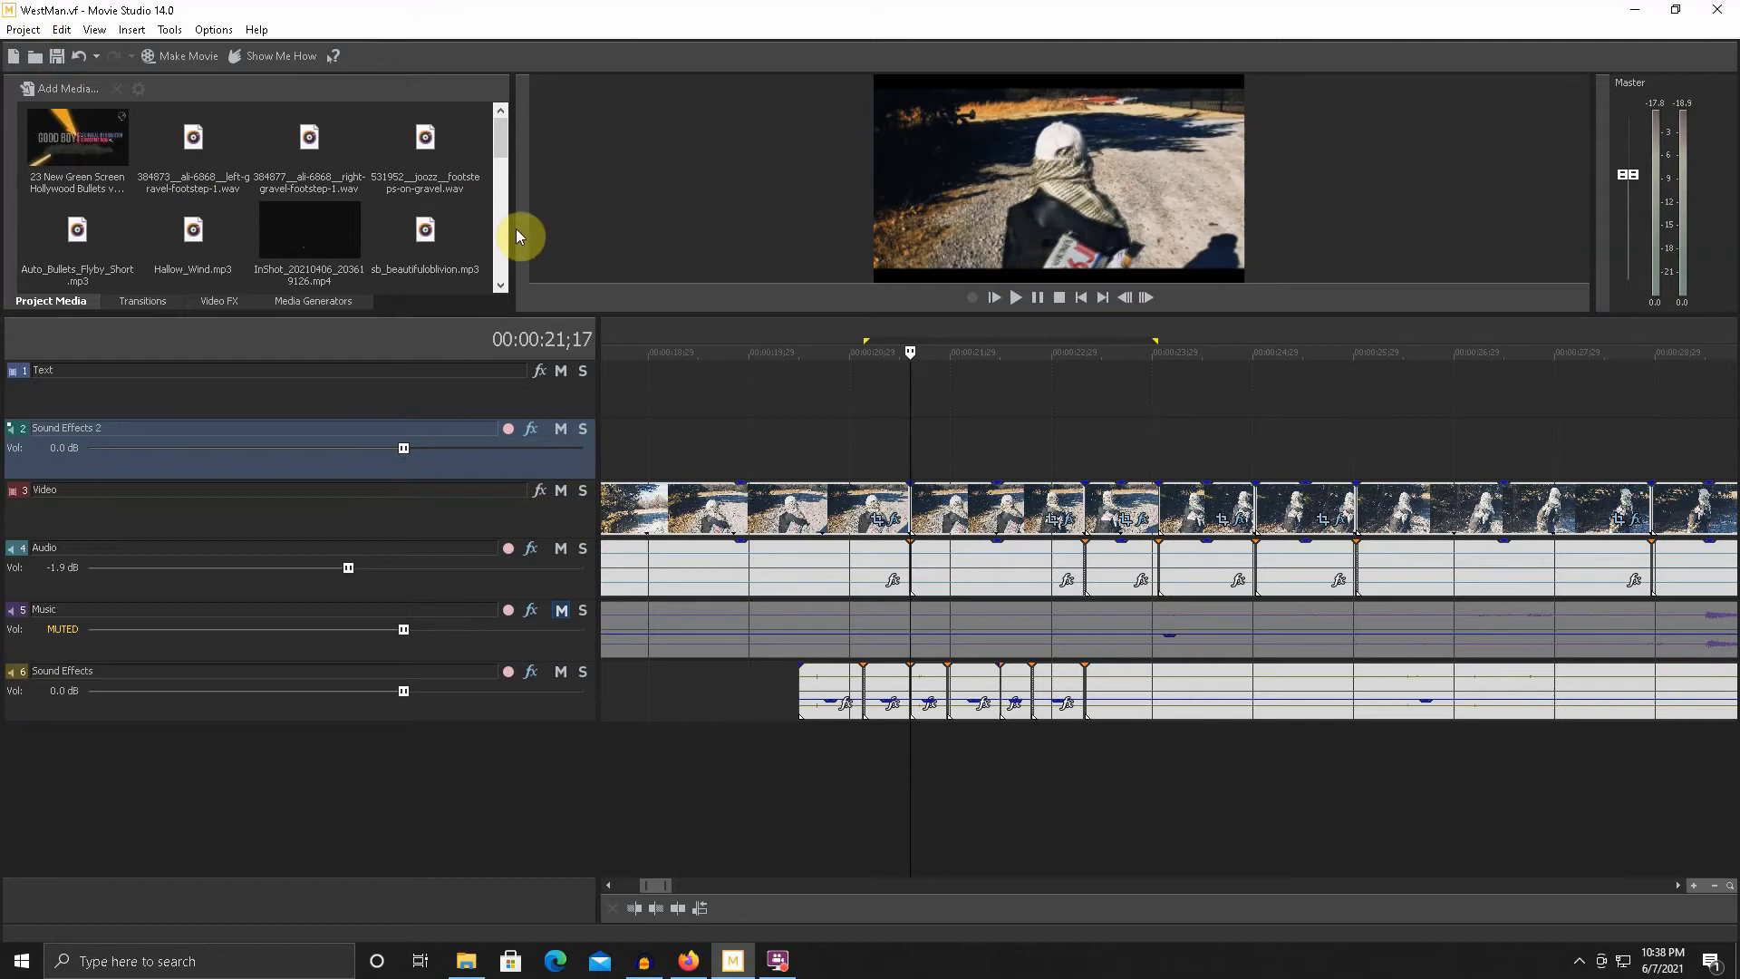
pyautogui.click(36, 58)
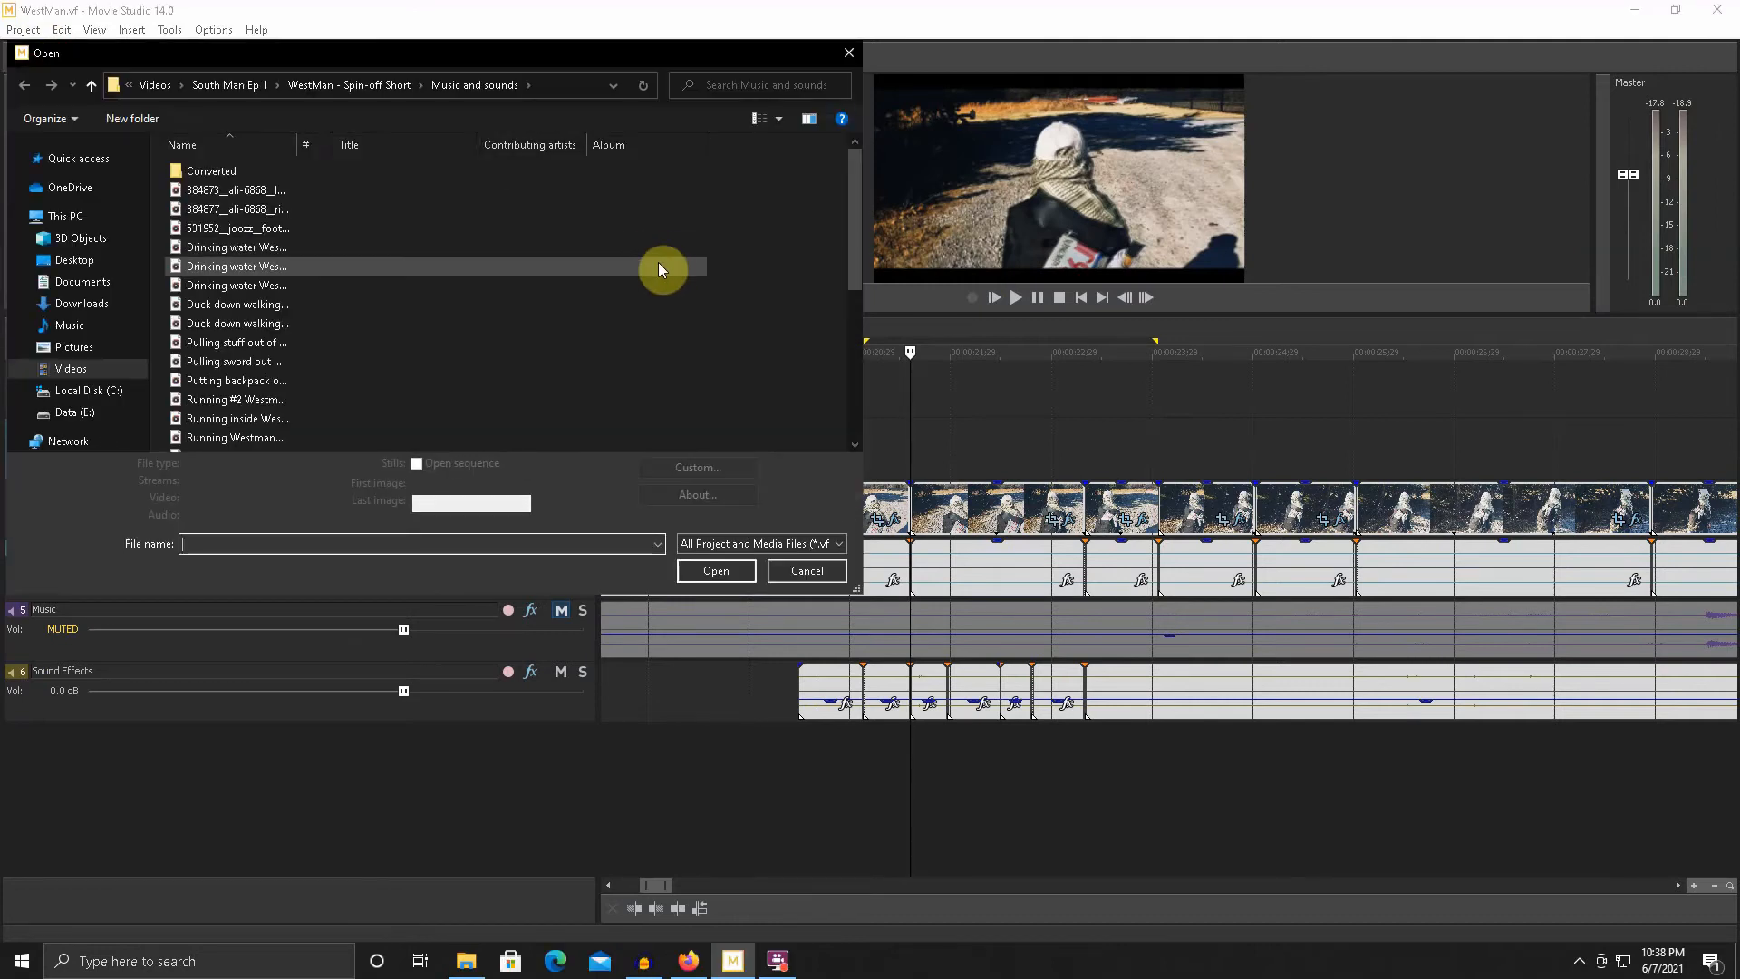
pyautogui.doubleClick(256, 170)
pyautogui.click(311, 209)
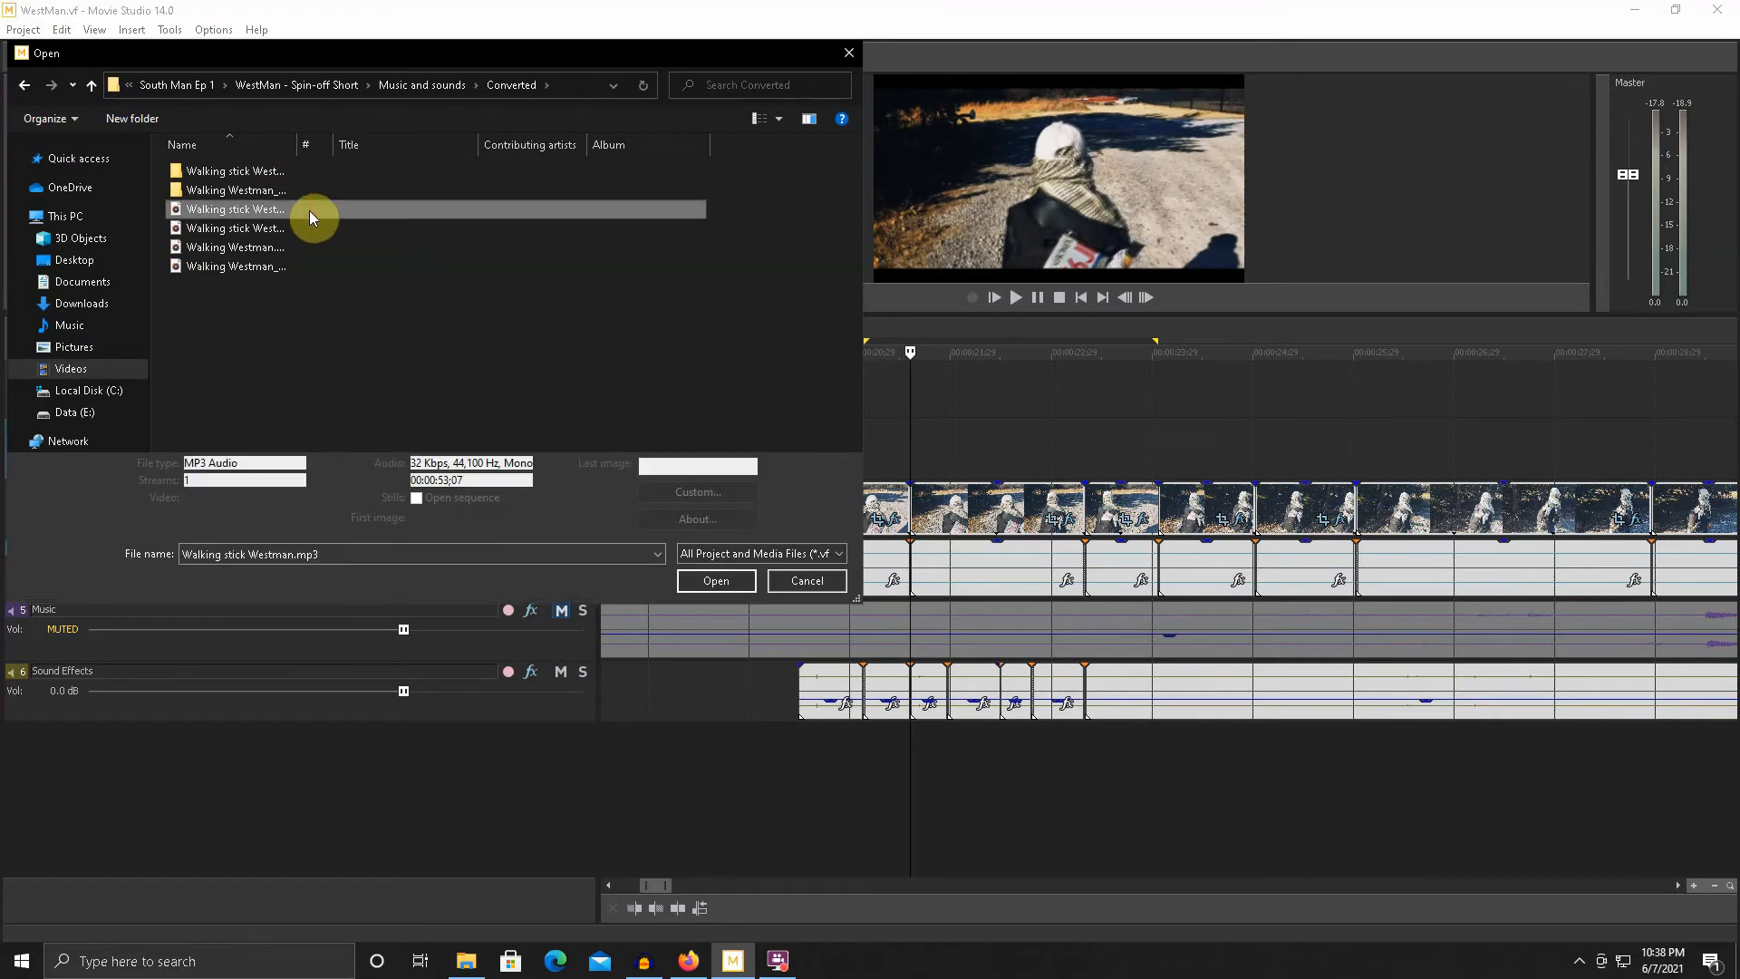
pyautogui.click(302, 222)
pyautogui.click(716, 587)
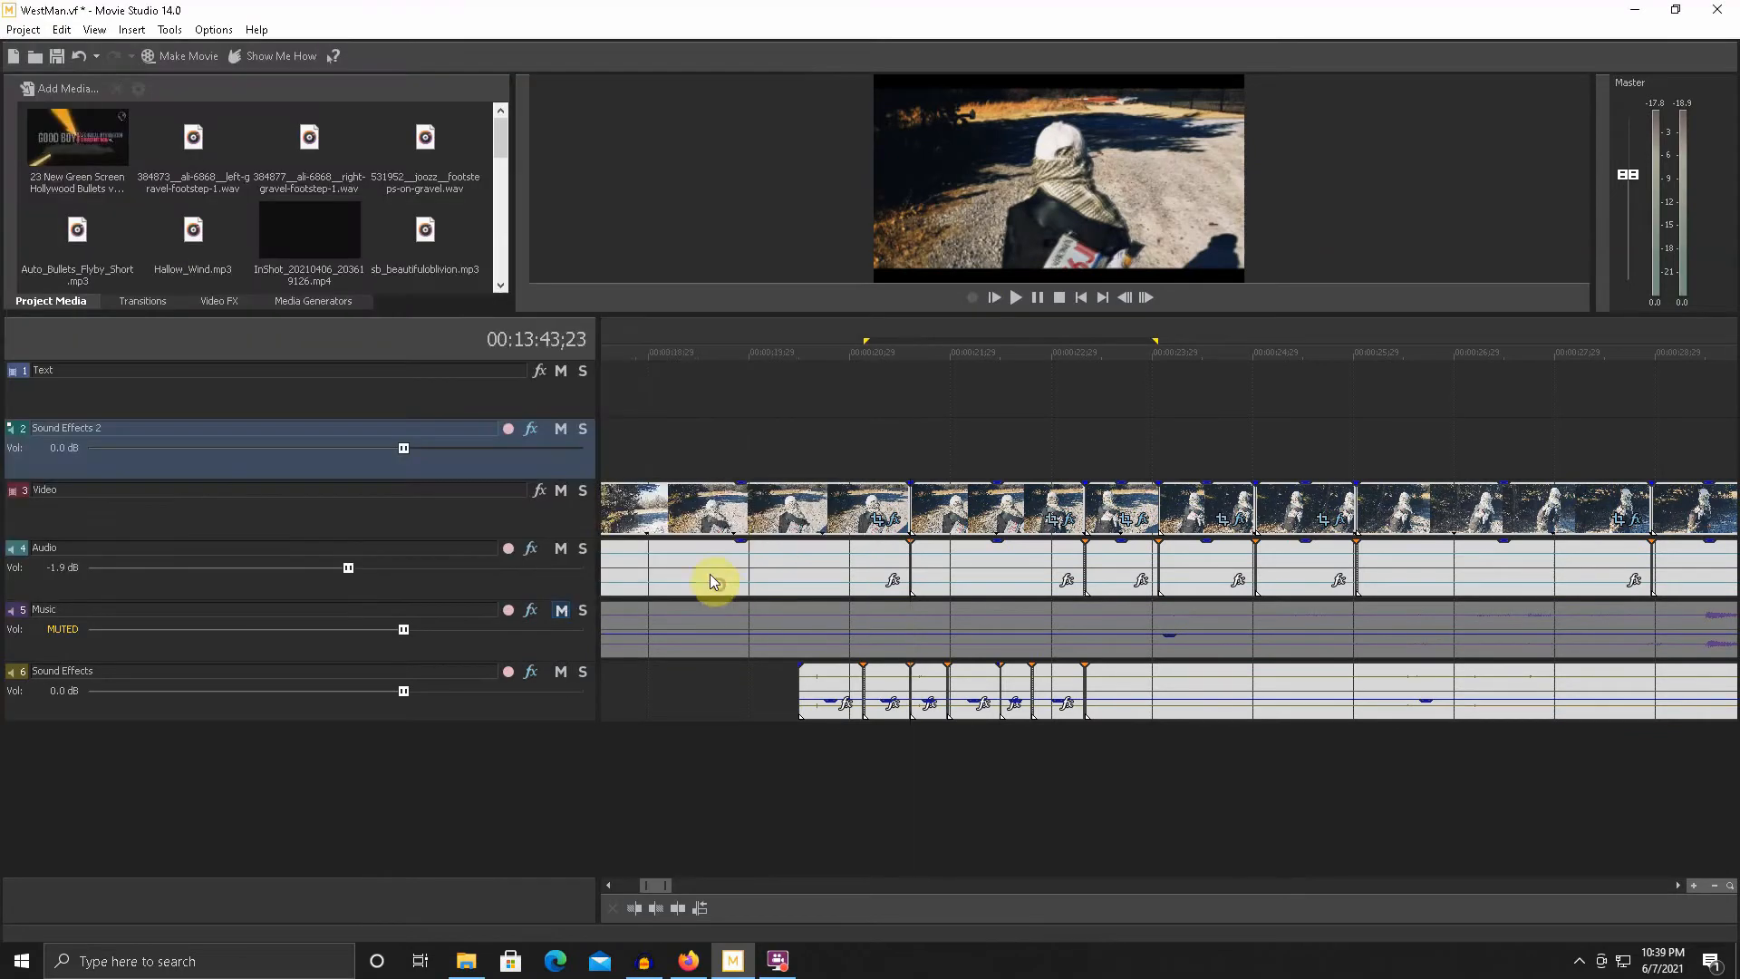
# - Move the walking stick clip onto a new track below Sound Effects, starting at about 00:00:54;27
pyautogui.scroll(-10, 1024, 568)
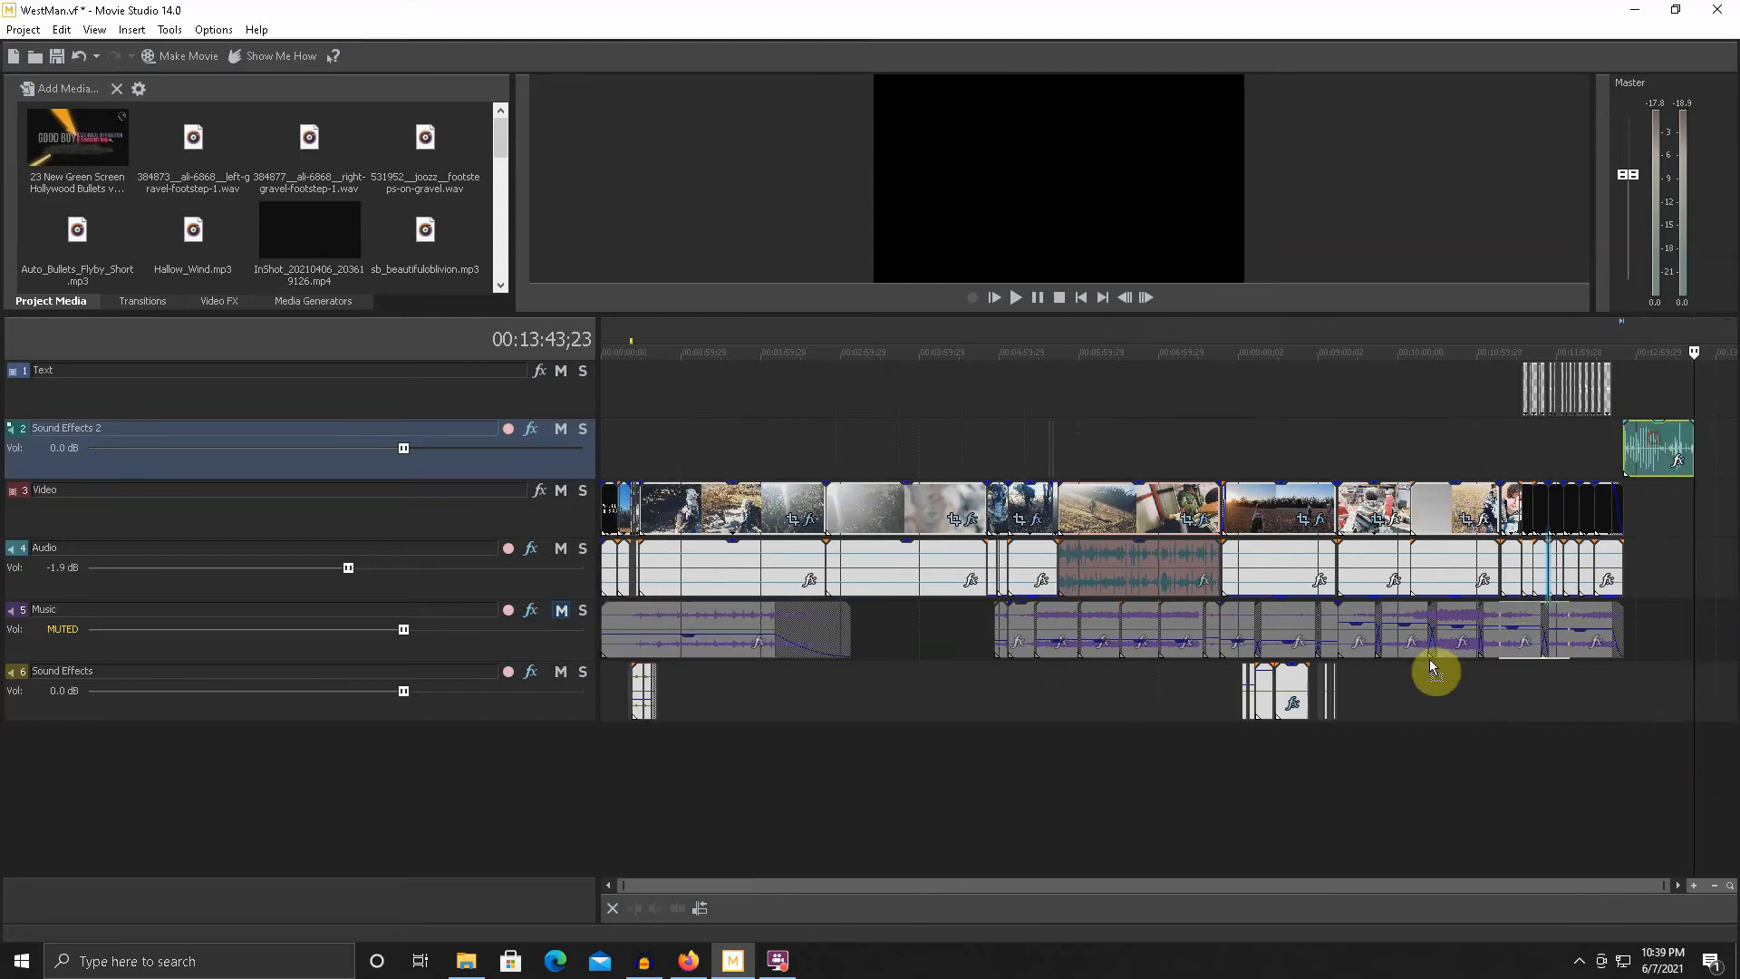
pyautogui.moveTo(714, 737); pyautogui.dragTo(648, 752)
pyautogui.scroll(8, 769, 733)
pyautogui.moveTo(1340, 746); pyautogui.dragTo(1193, 760)
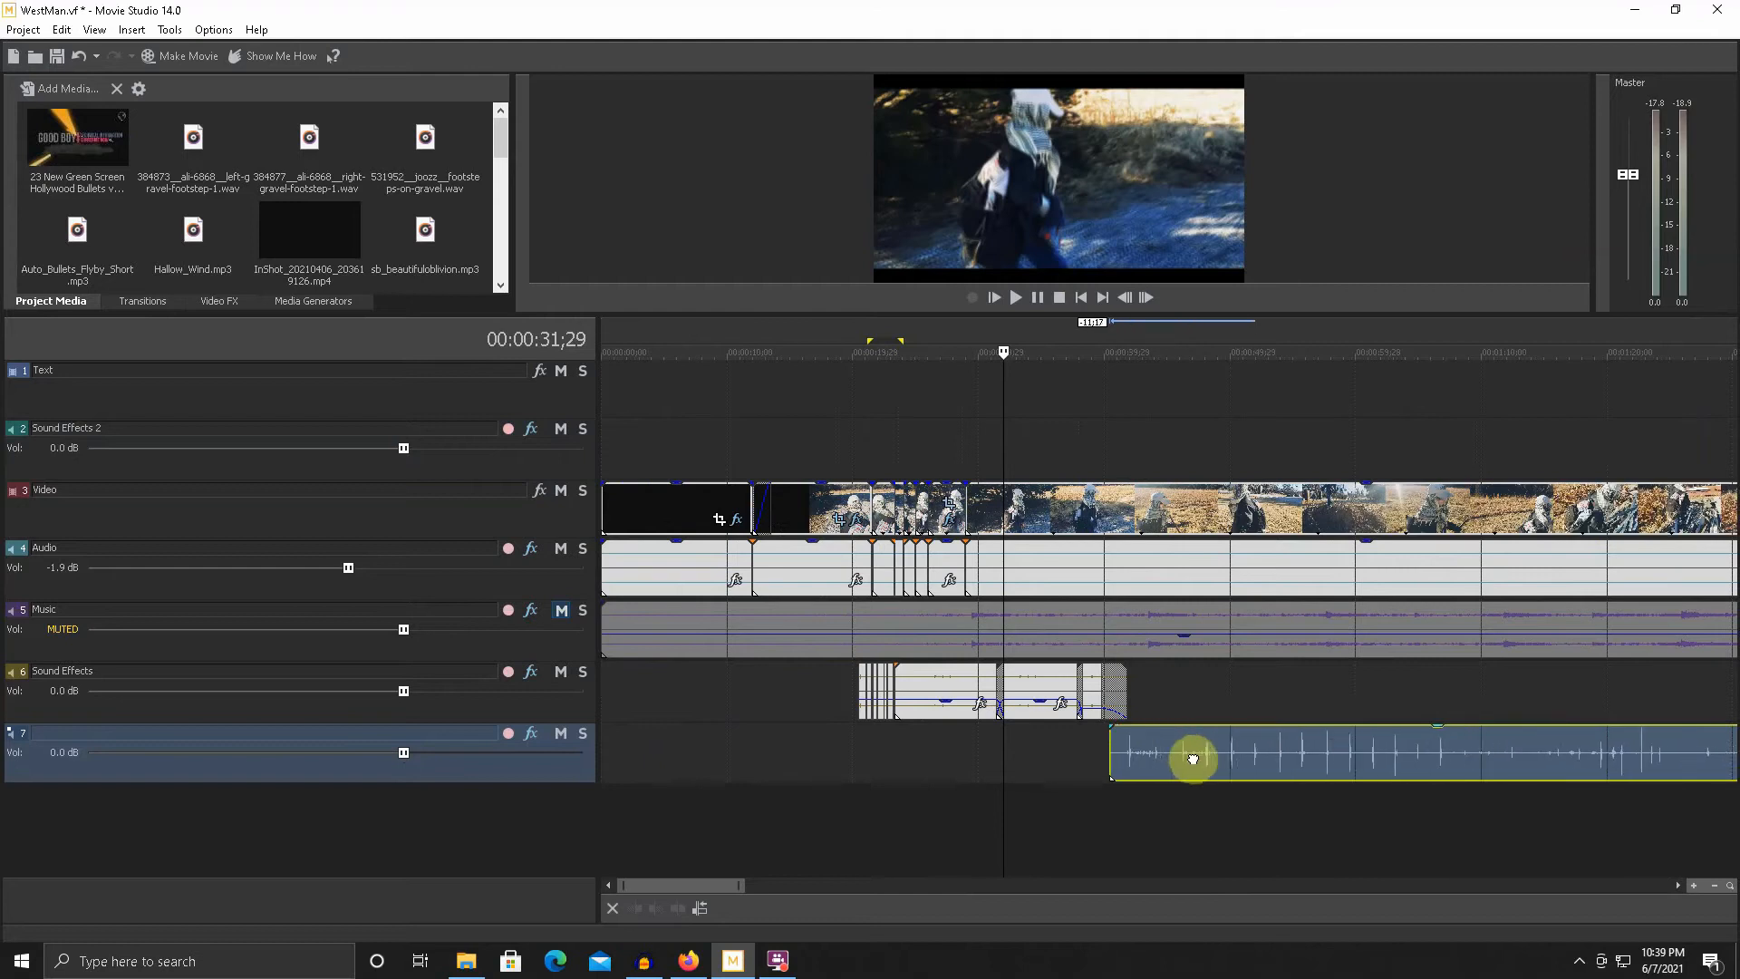
pyautogui.click(1046, 776)
pyautogui.scroll(-4, 1073, 759)
pyautogui.click(785, 751)
pyautogui.scroll(6, 827, 751)
pyautogui.scroll(-3, 1187, 743)
pyautogui.moveTo(1191, 750); pyautogui.dragTo(1389, 738)
# - Play the walking stick clip from 00:00:55;24, mark its opening section, and play the marked section
pyautogui.click(1303, 709)
pyautogui.scroll(-2, 1292, 709)
pyautogui.scroll(4, 1251, 707)
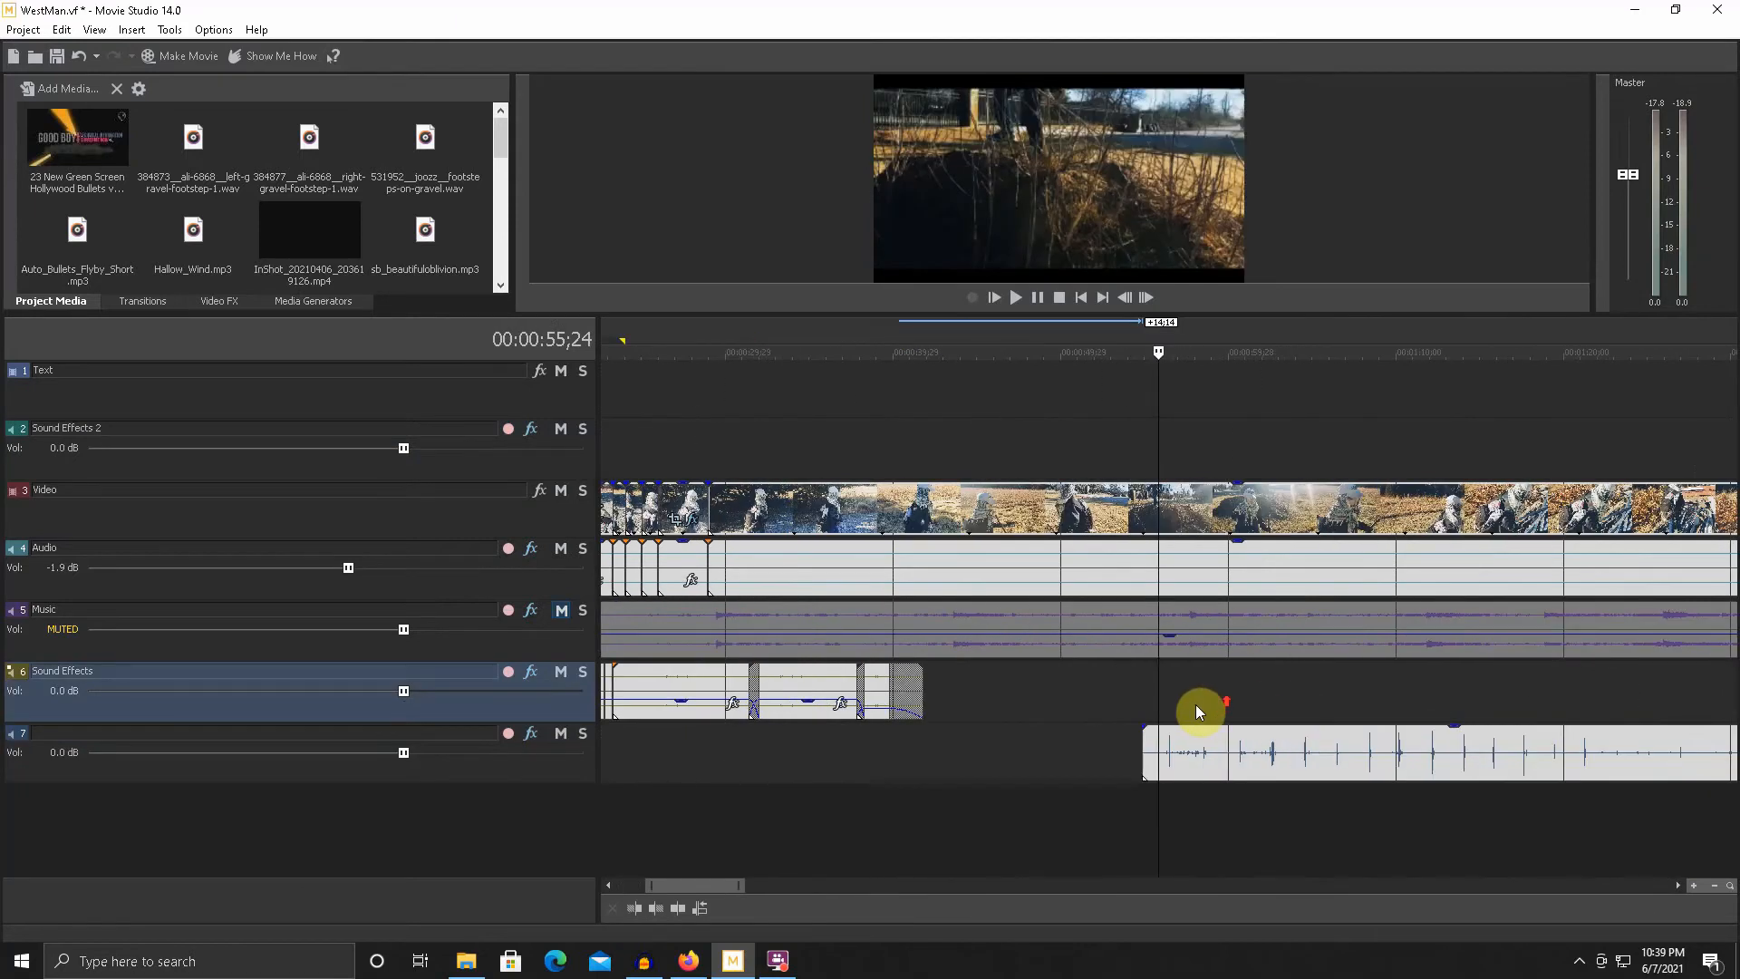
pyautogui.press('space')
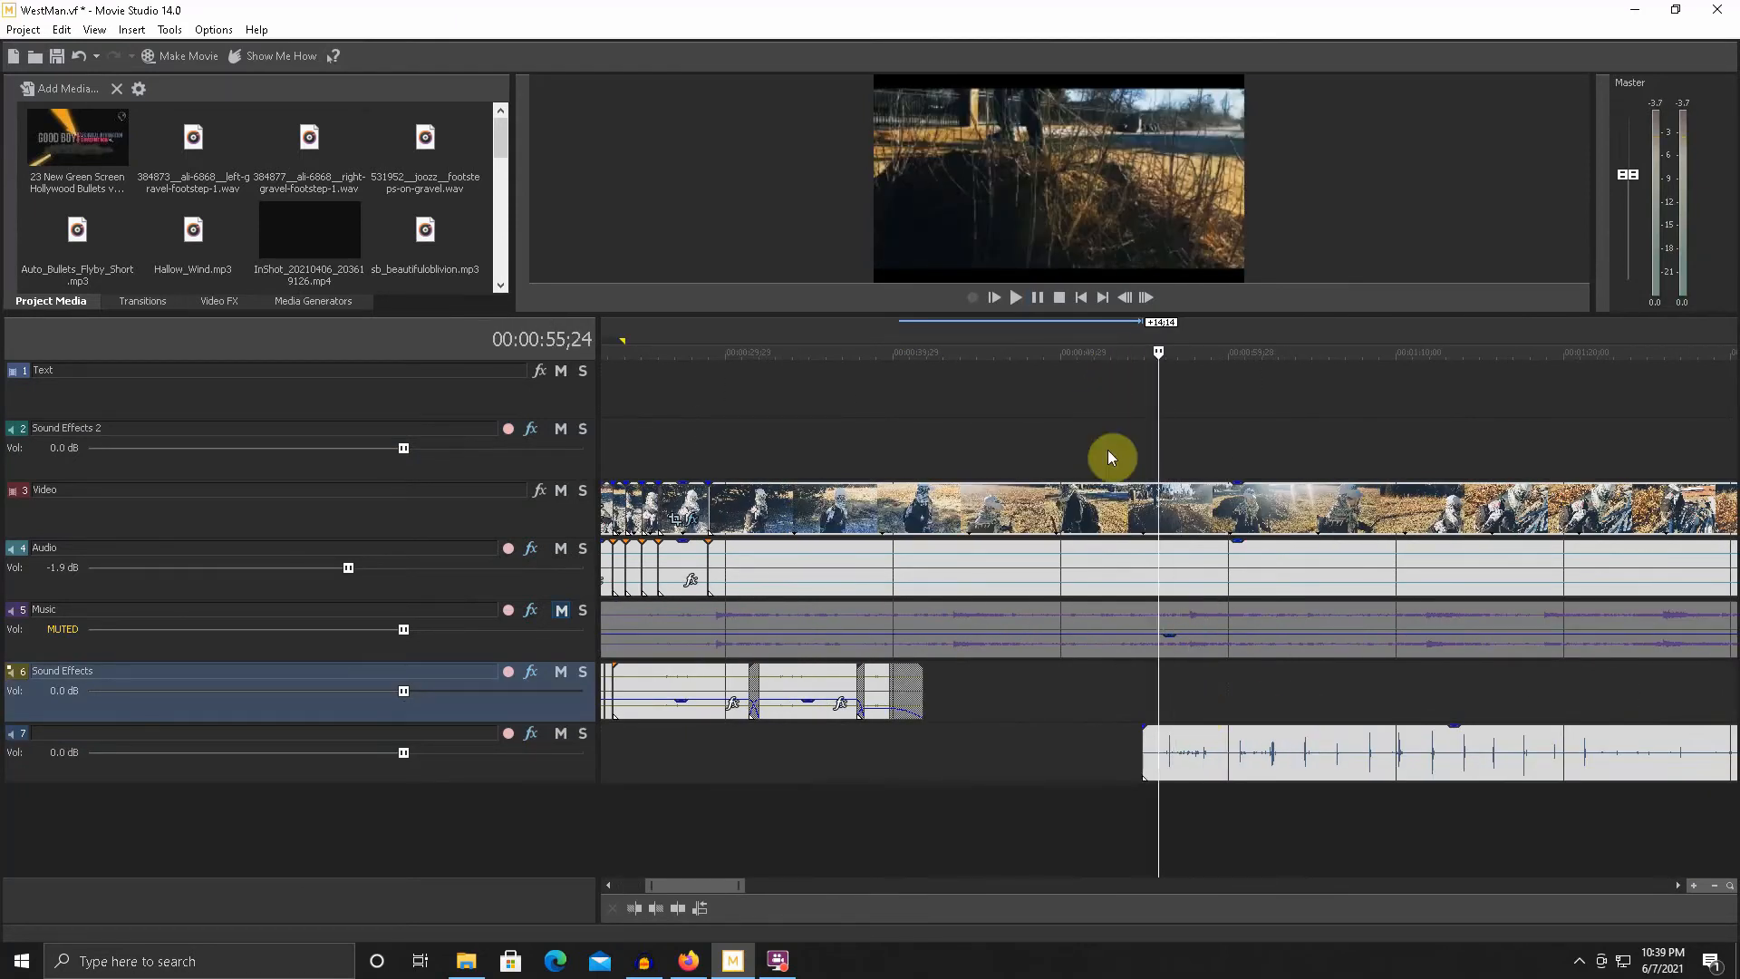
pyautogui.scroll(3, 1182, 717)
pyautogui.moveTo(1116, 712); pyautogui.dragTo(1195, 712)
pyautogui.press('space')
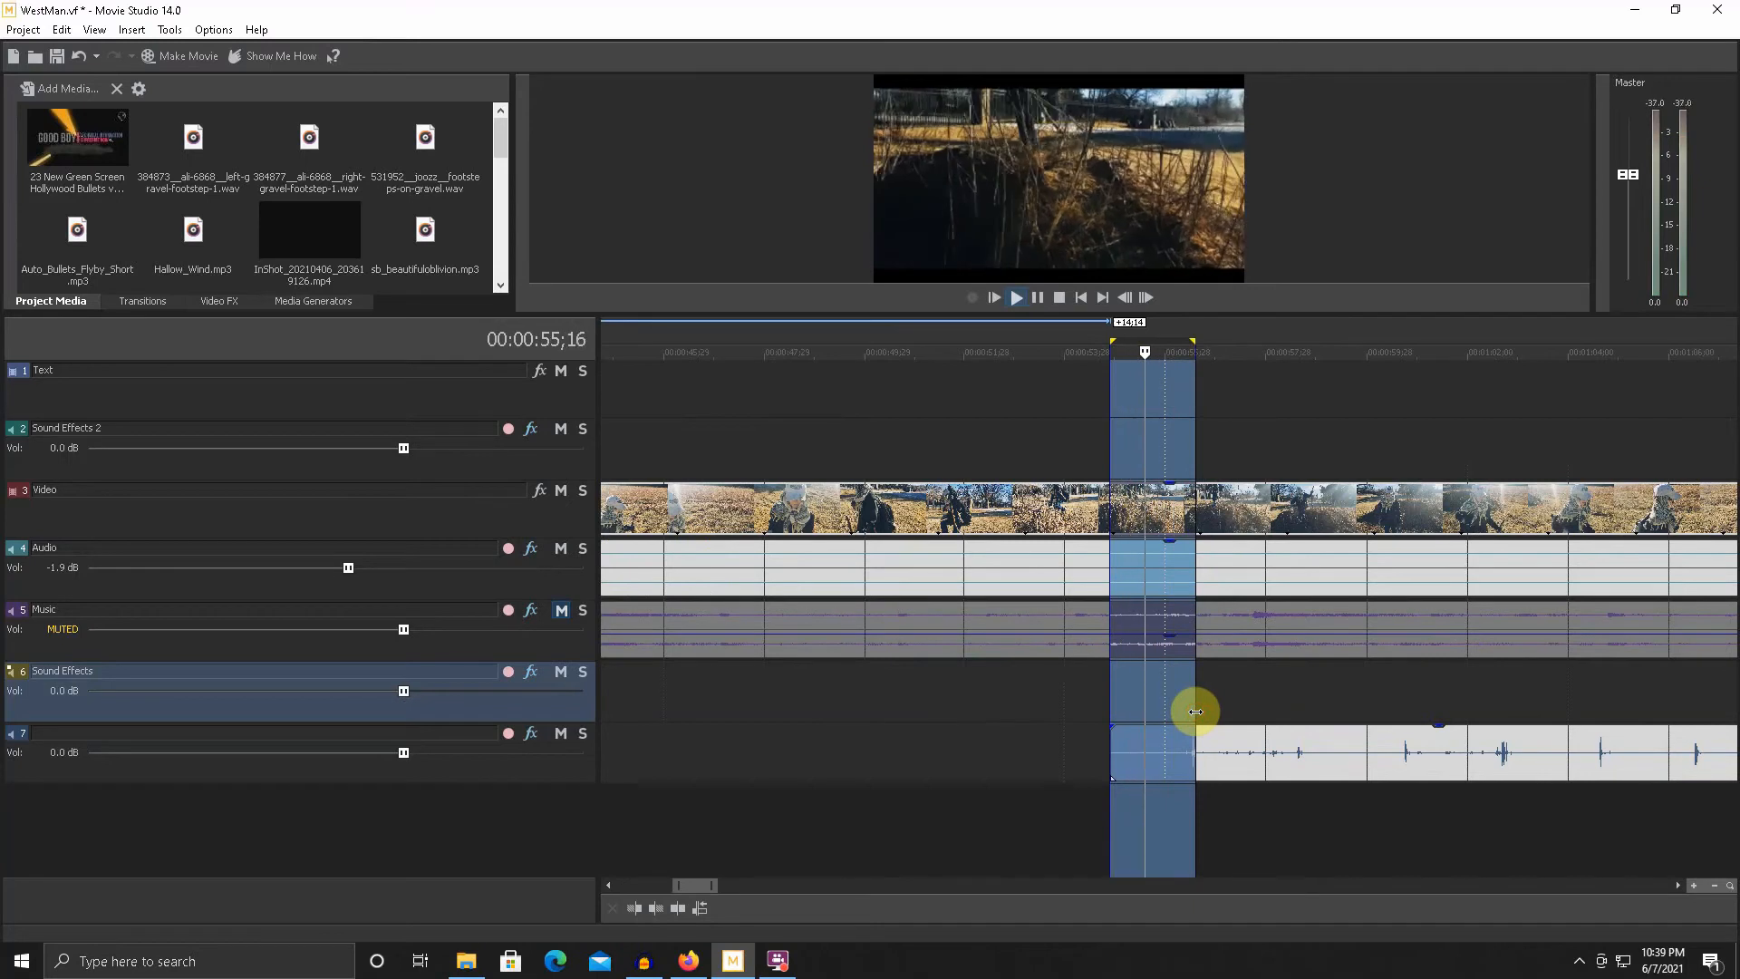
# - Adjust the end of the marked section to 00:00:56;14, just before the walking stick hit, and check its playback
pyautogui.moveTo(1195, 711); pyautogui.dragTo(1190, 711)
pyautogui.scroll(5, 1190, 711)
pyautogui.press('space')
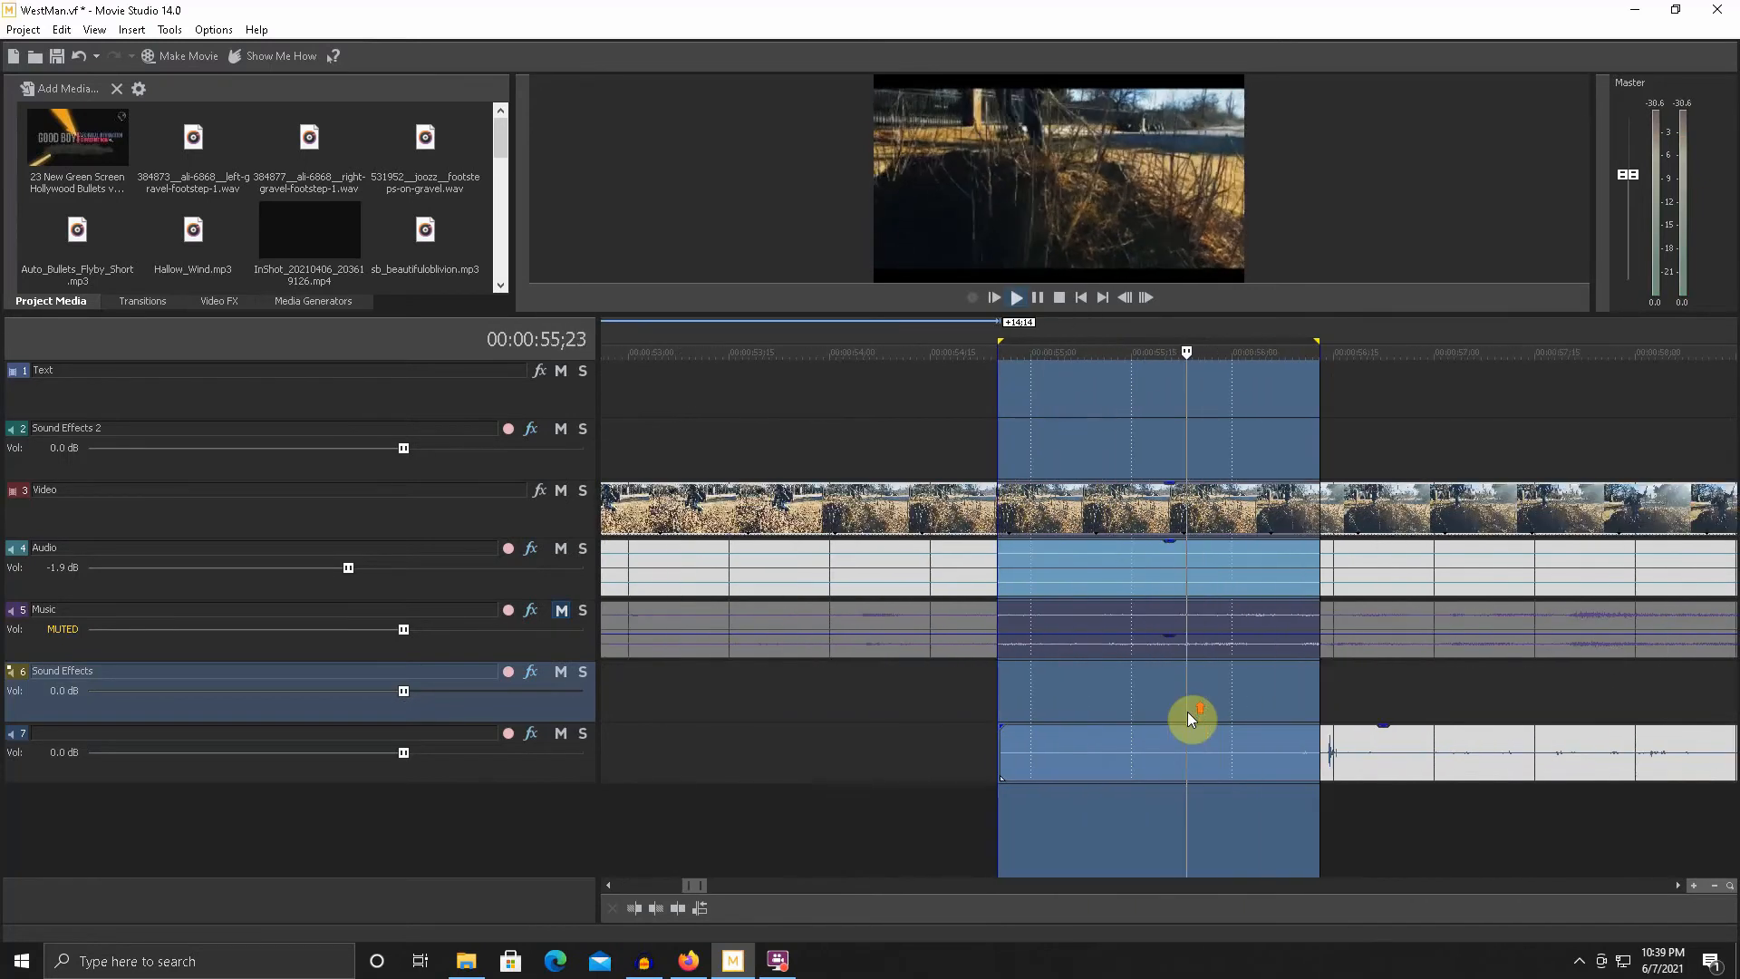
pyautogui.moveTo(1321, 743); pyautogui.dragTo(1325, 743)
pyautogui.press('space')
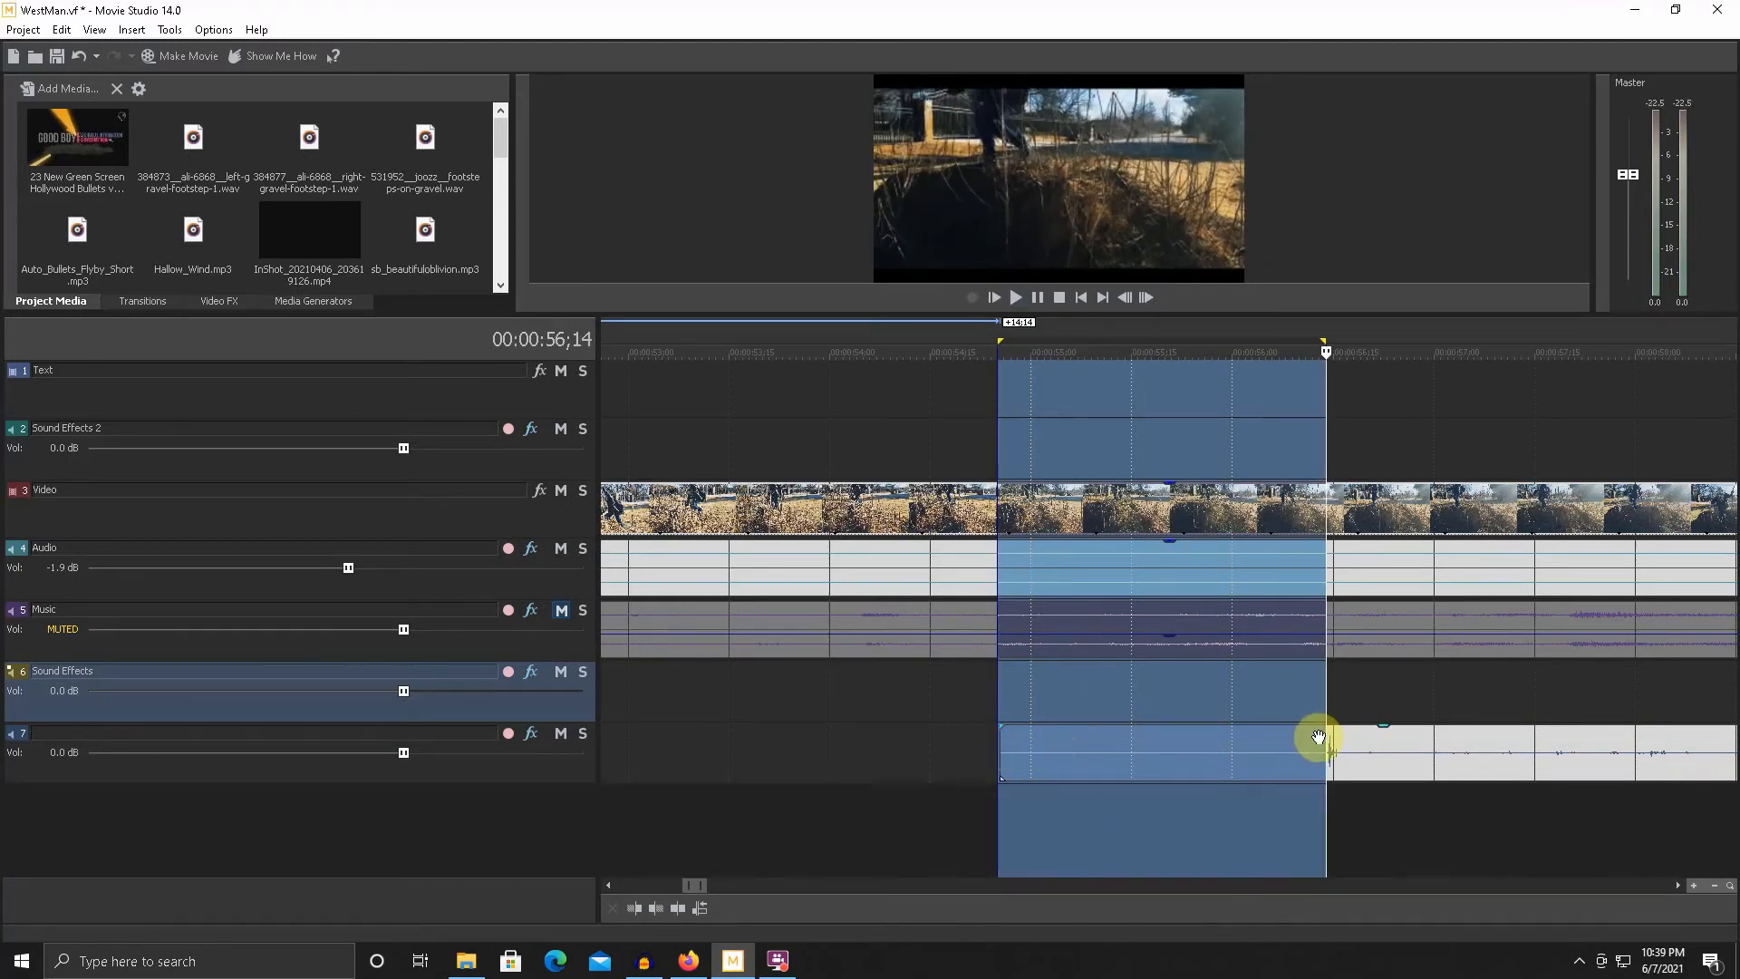
# - Split the walking stick clip at 00:00:56;14 and delete the opening piece before the hit
pyautogui.scroll(4, 1325, 737)
pyautogui.moveTo(1165, 759); pyautogui.dragTo(1163, 758)
pyautogui.scroll(-5, 1162, 760)
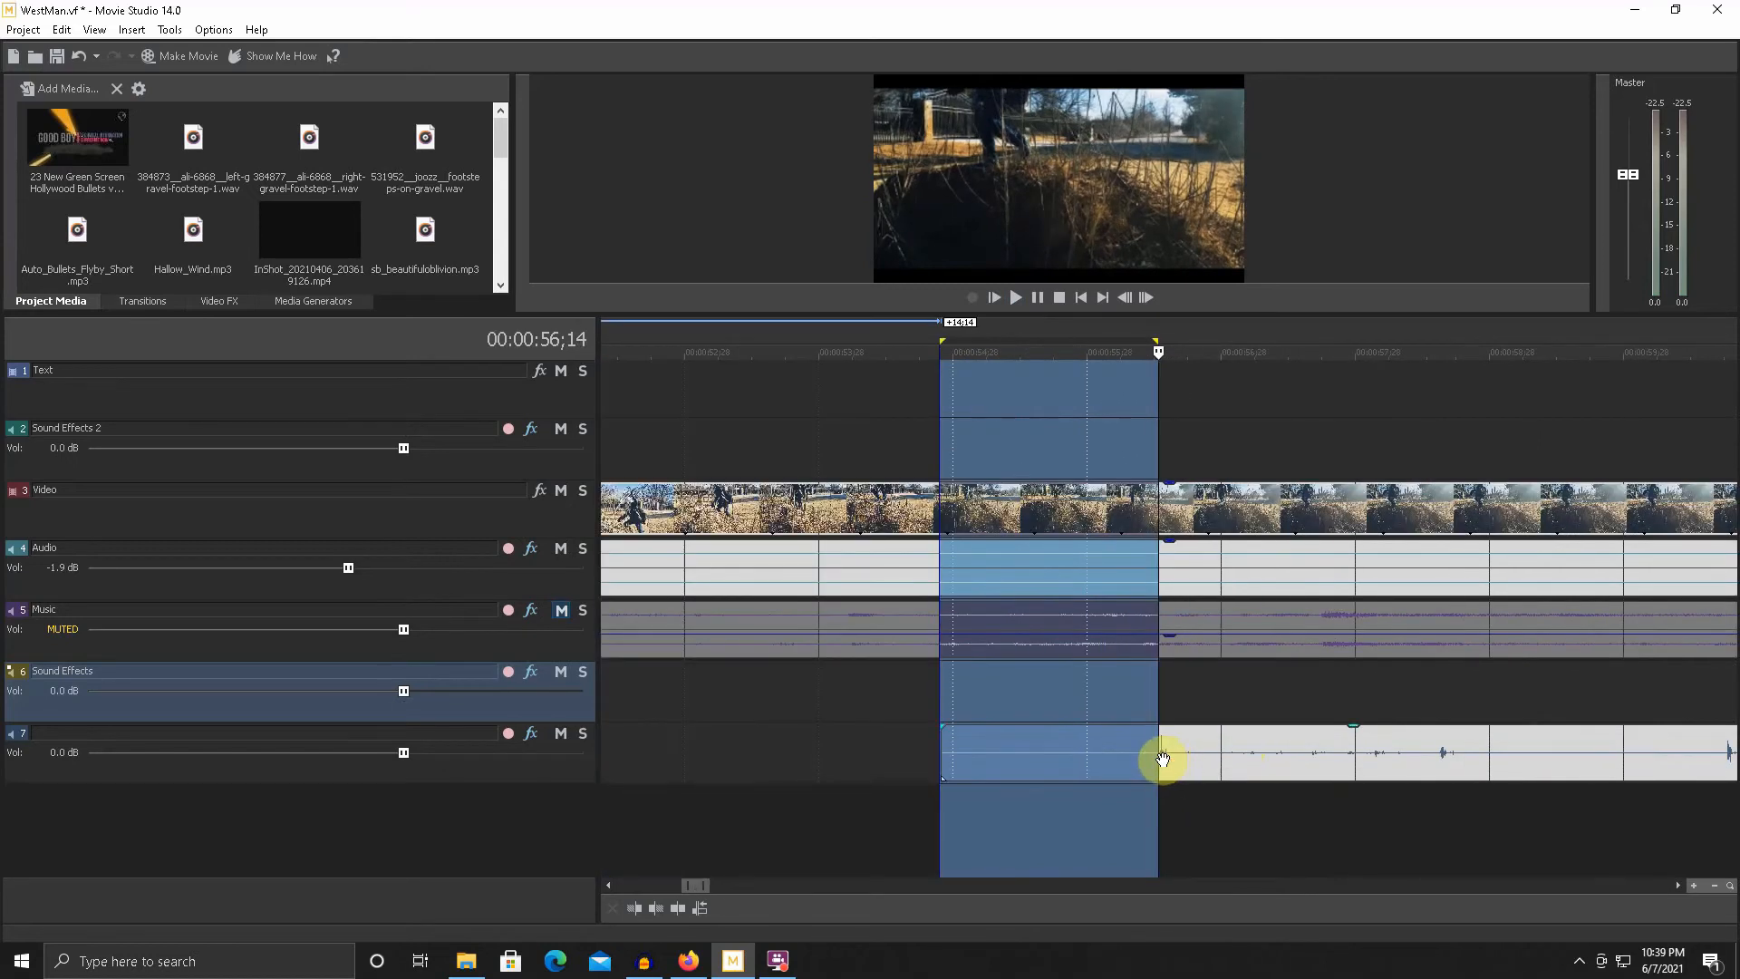
pyautogui.click(1150, 758)
pyautogui.click(1123, 760)
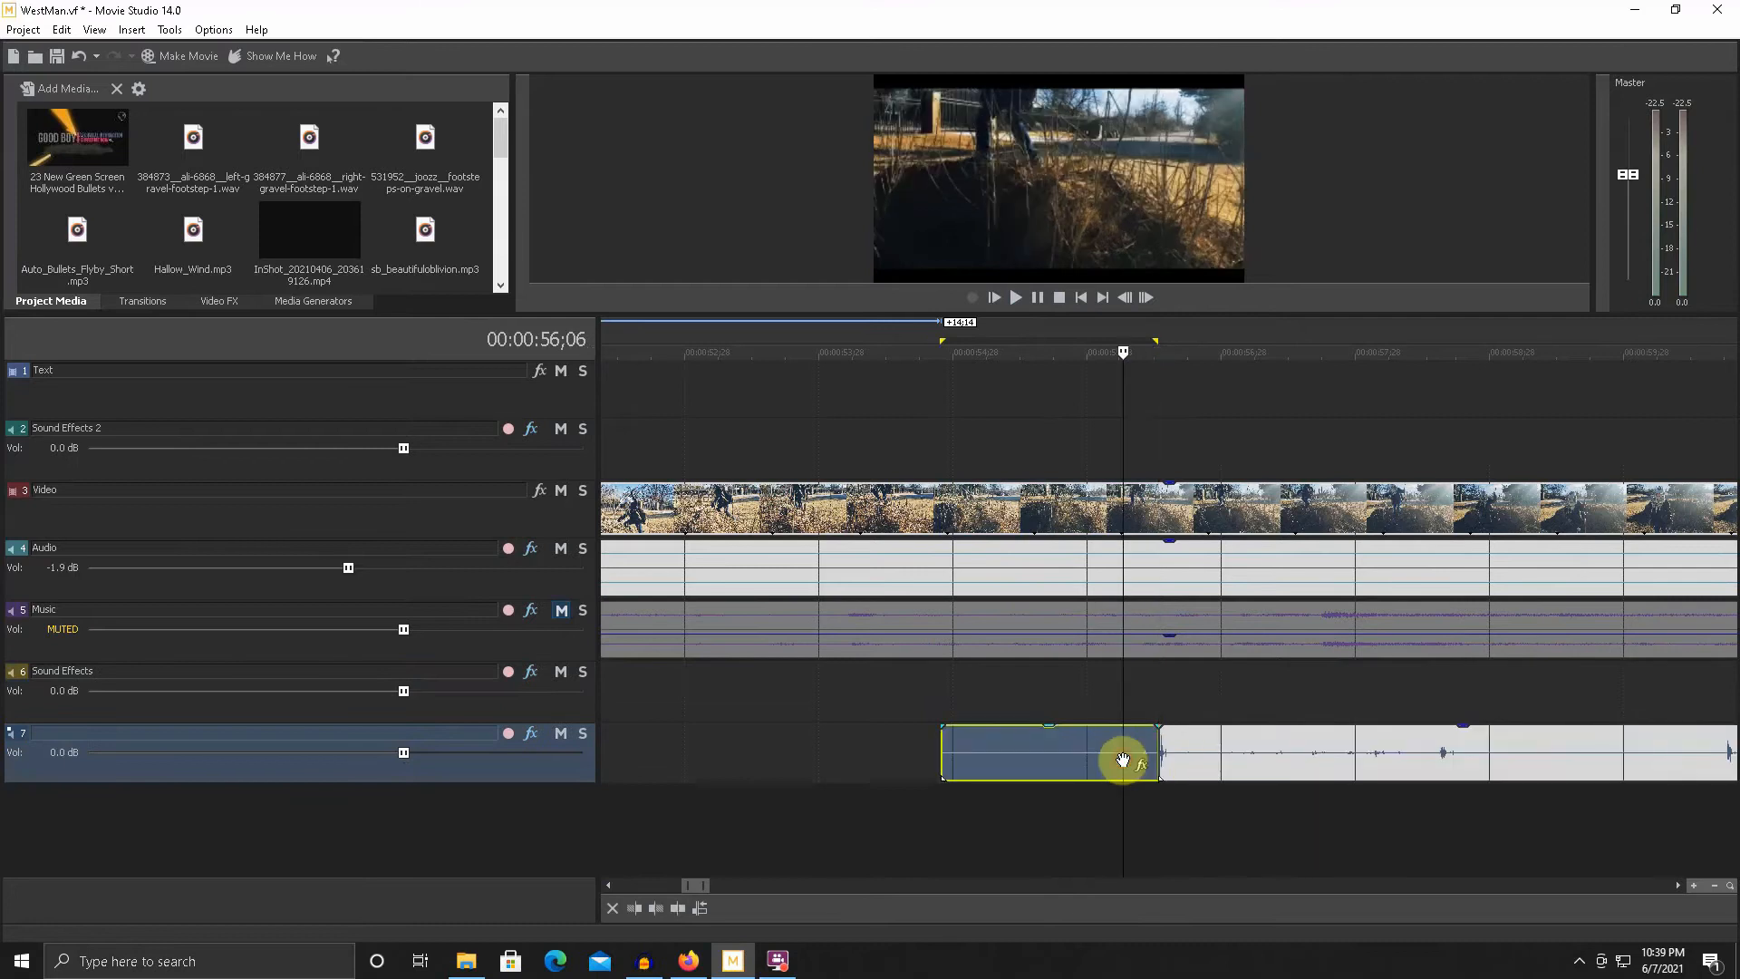
pyautogui.press('Delete')
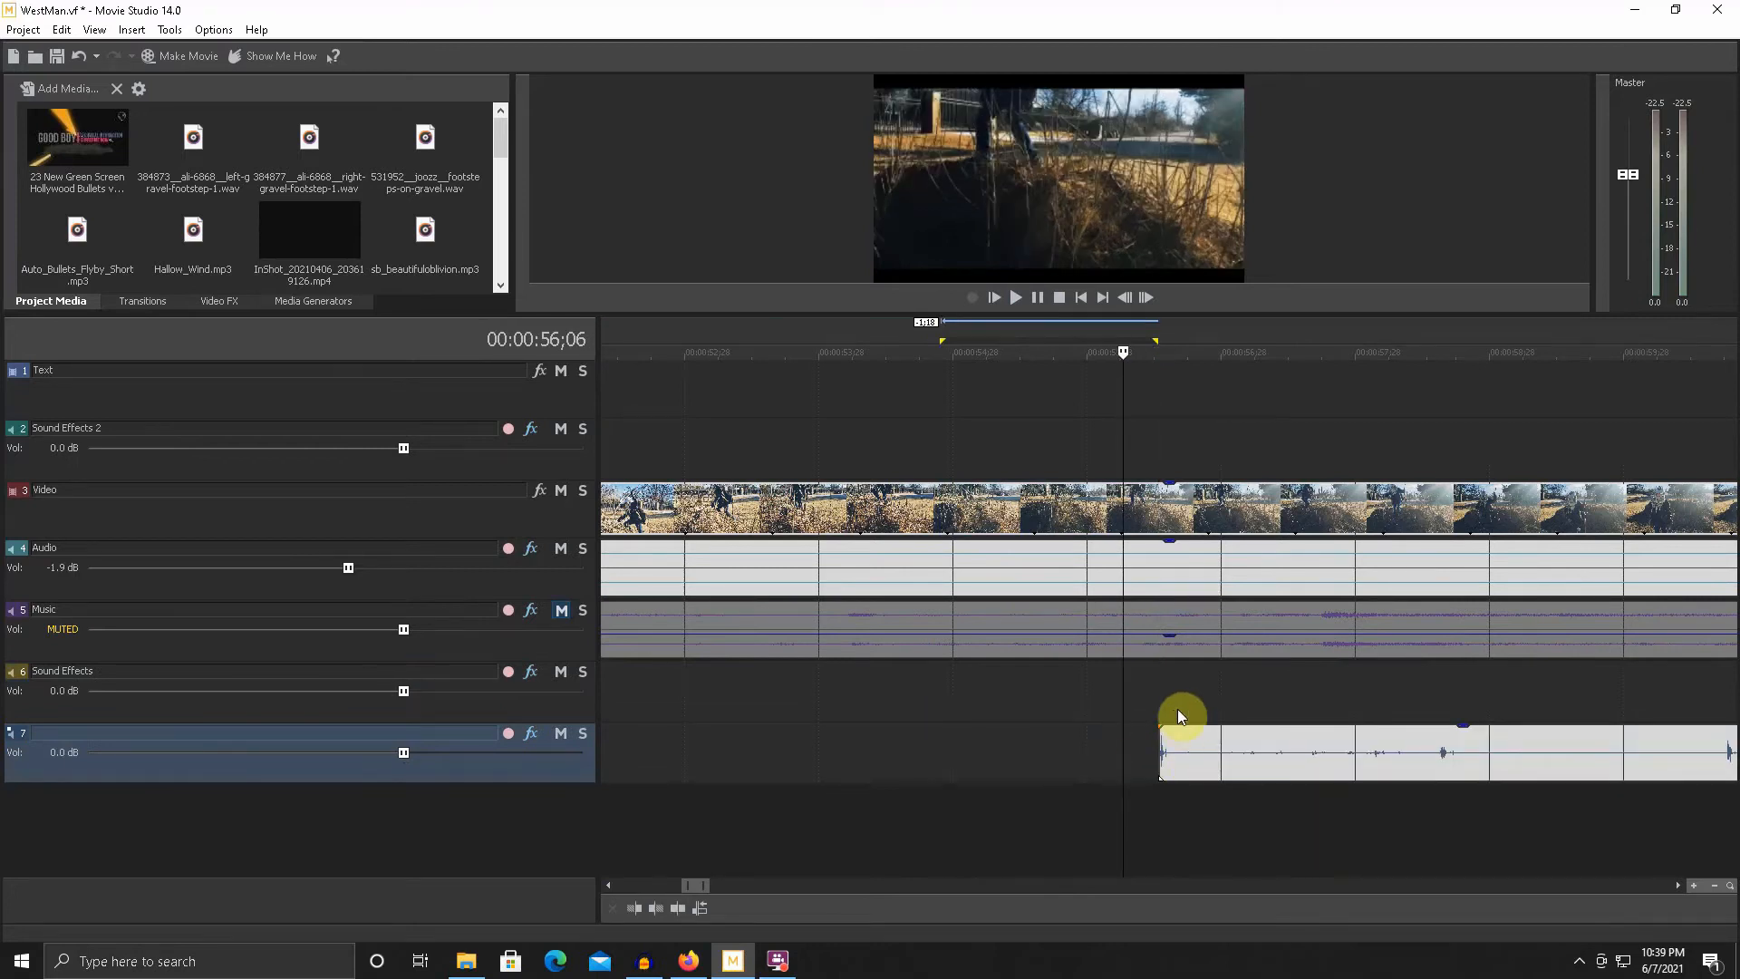
# - Mark and play the section following the first walking stick hit, and split the recording at 00:00:56;25
pyautogui.click(1161, 711)
pyautogui.scroll(3, 1155, 717)
pyautogui.scroll(2, 1151, 715)
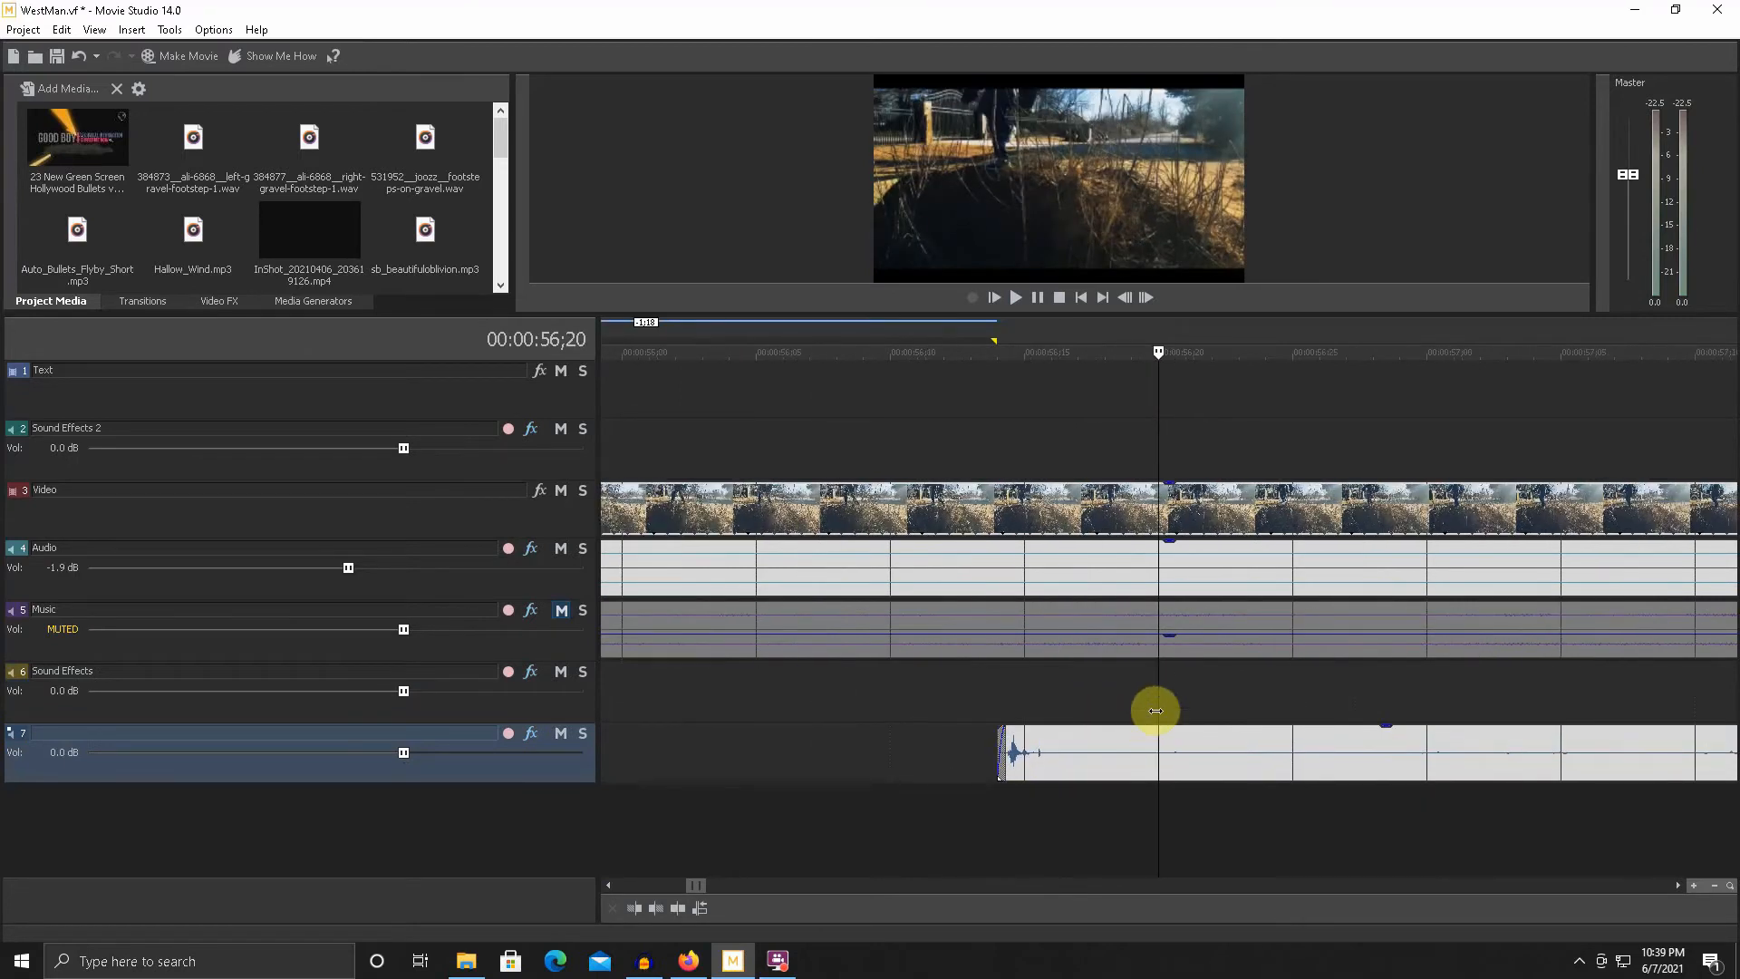
pyautogui.moveTo(1001, 706); pyautogui.dragTo(1394, 702)
pyautogui.scroll(-2, 1351, 698)
pyautogui.press('space')
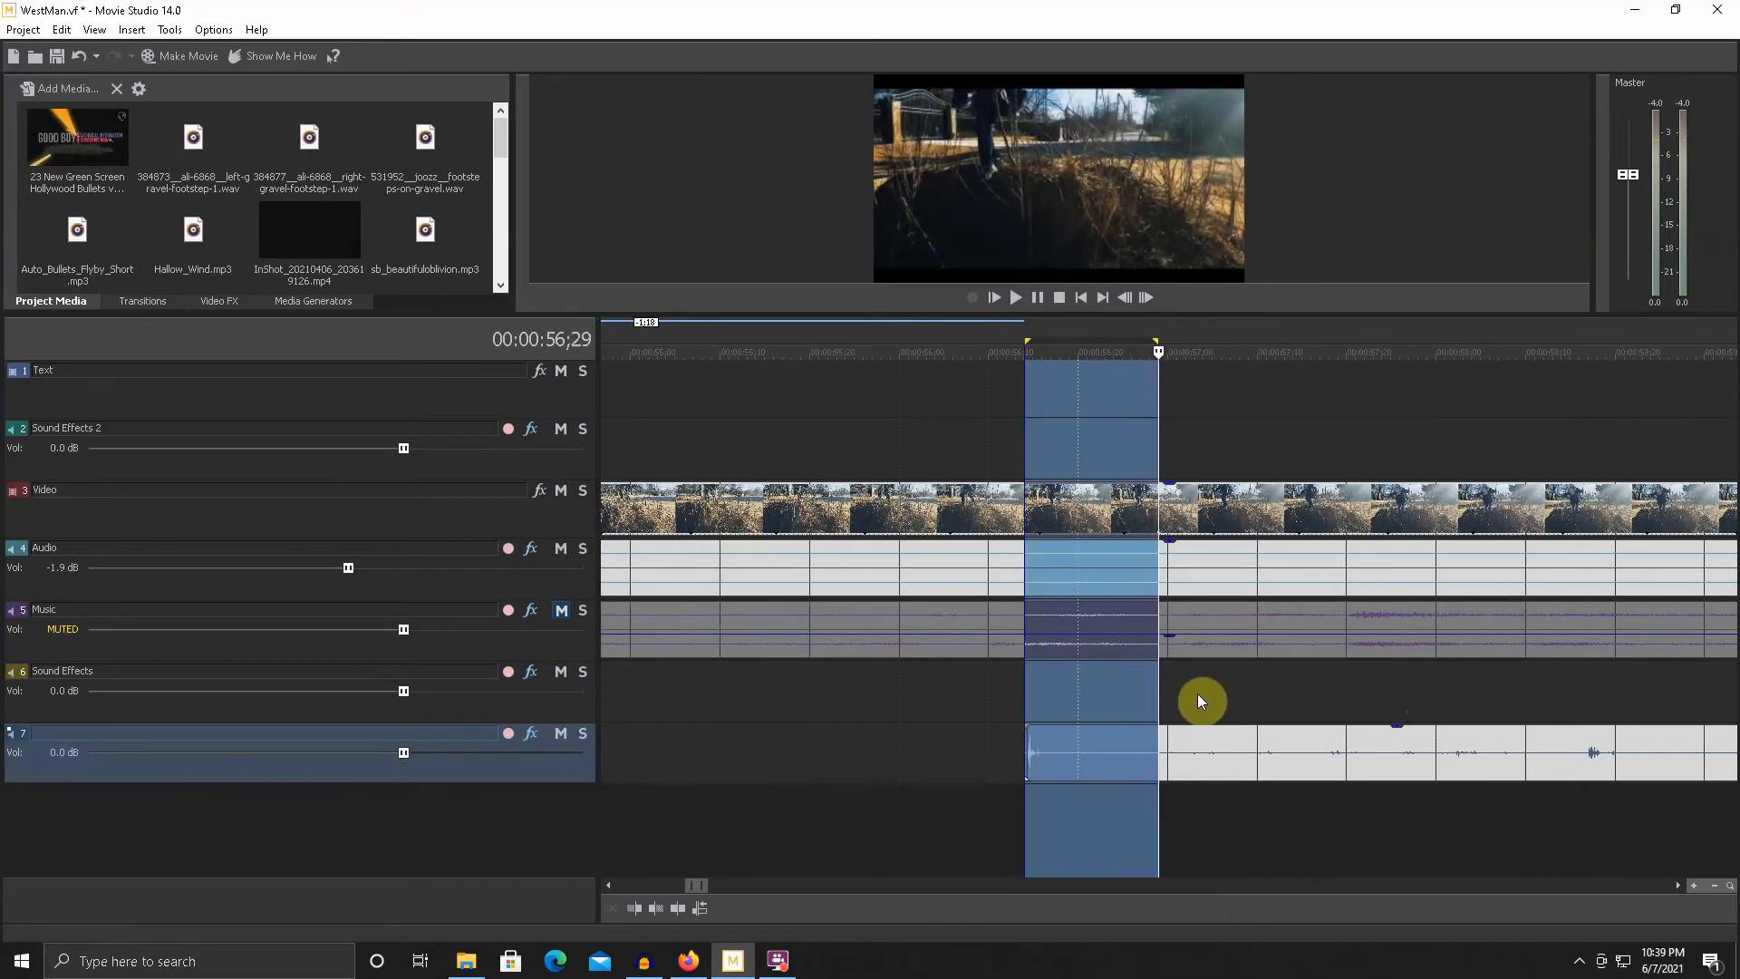
pyautogui.press('space')
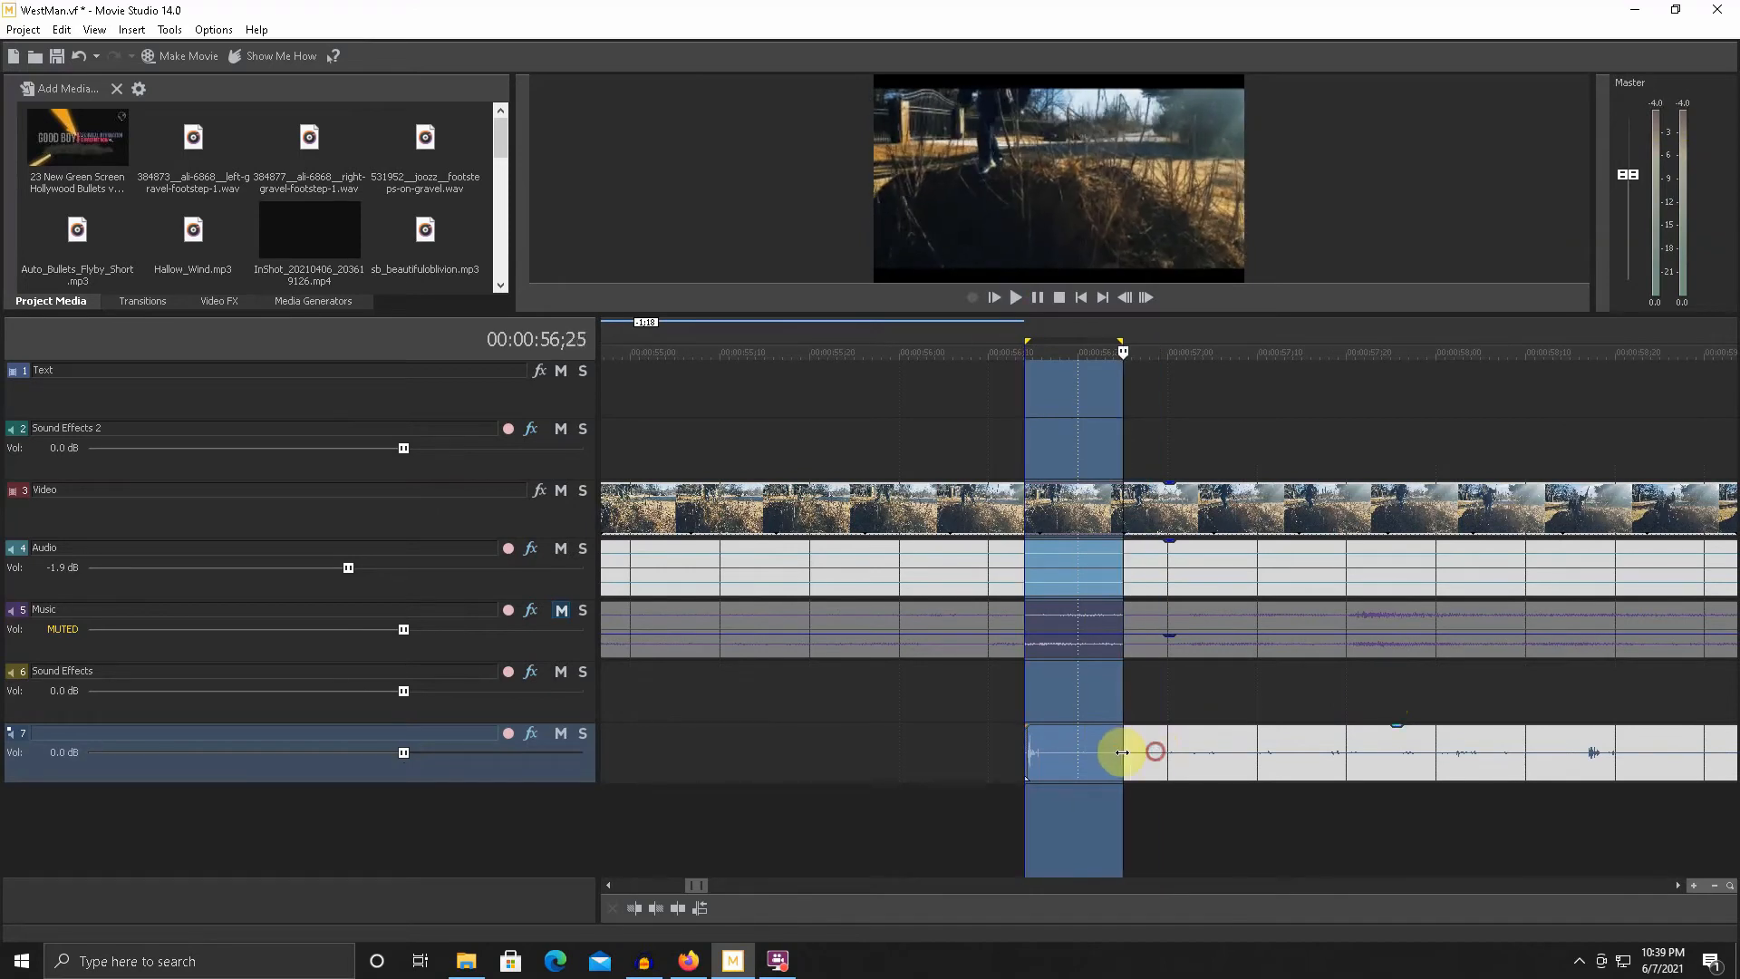
pyautogui.click(1122, 752)
pyautogui.press('s')
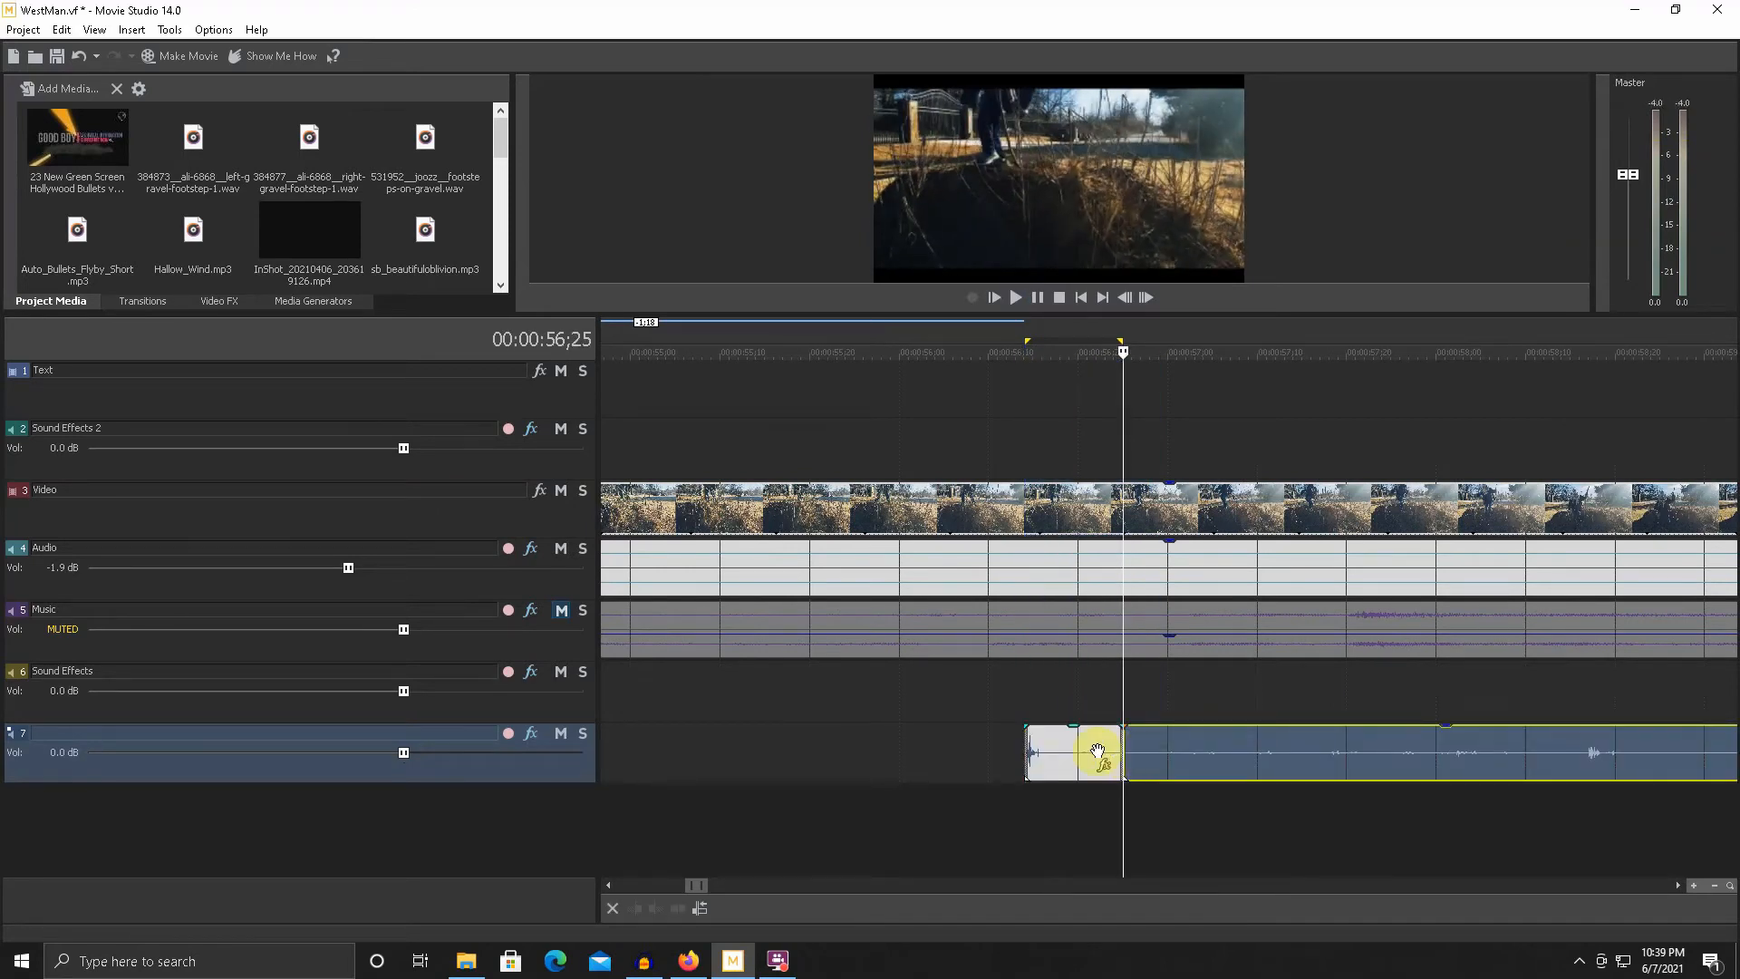
# - Split the first hit piece at 00:00:56;16, right after the impact, to separate its quiet tail
pyautogui.click(1086, 750)
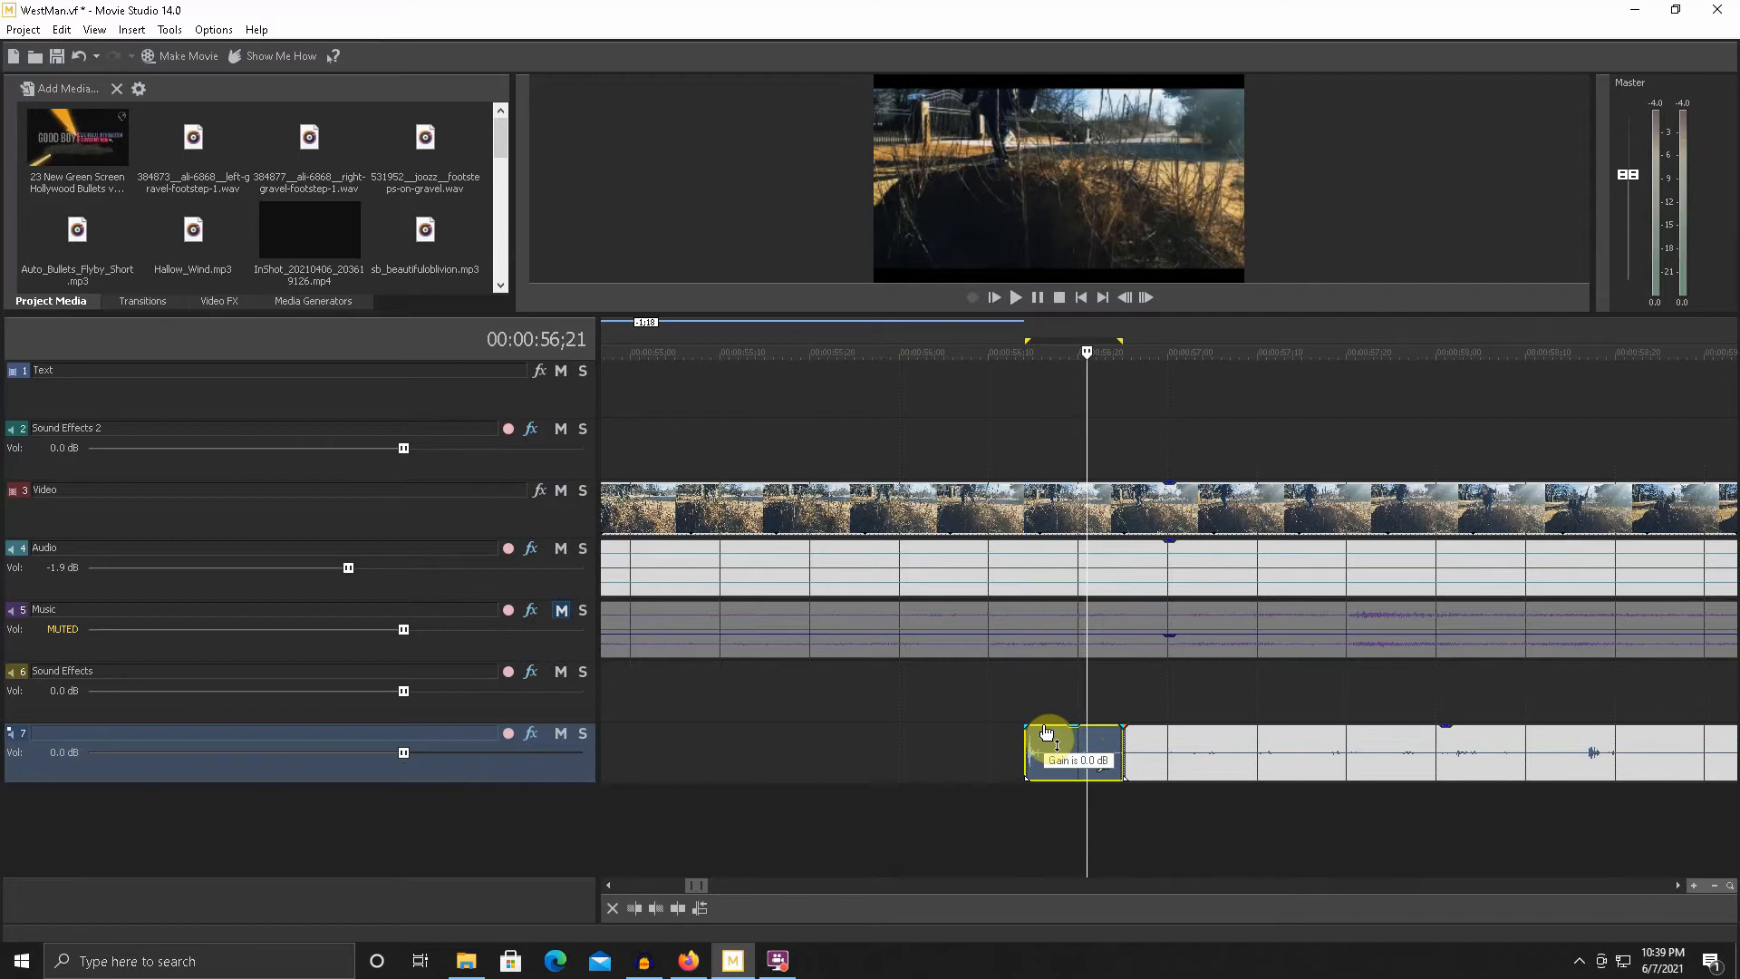
pyautogui.click(1048, 738)
pyautogui.scroll(3, 1057, 751)
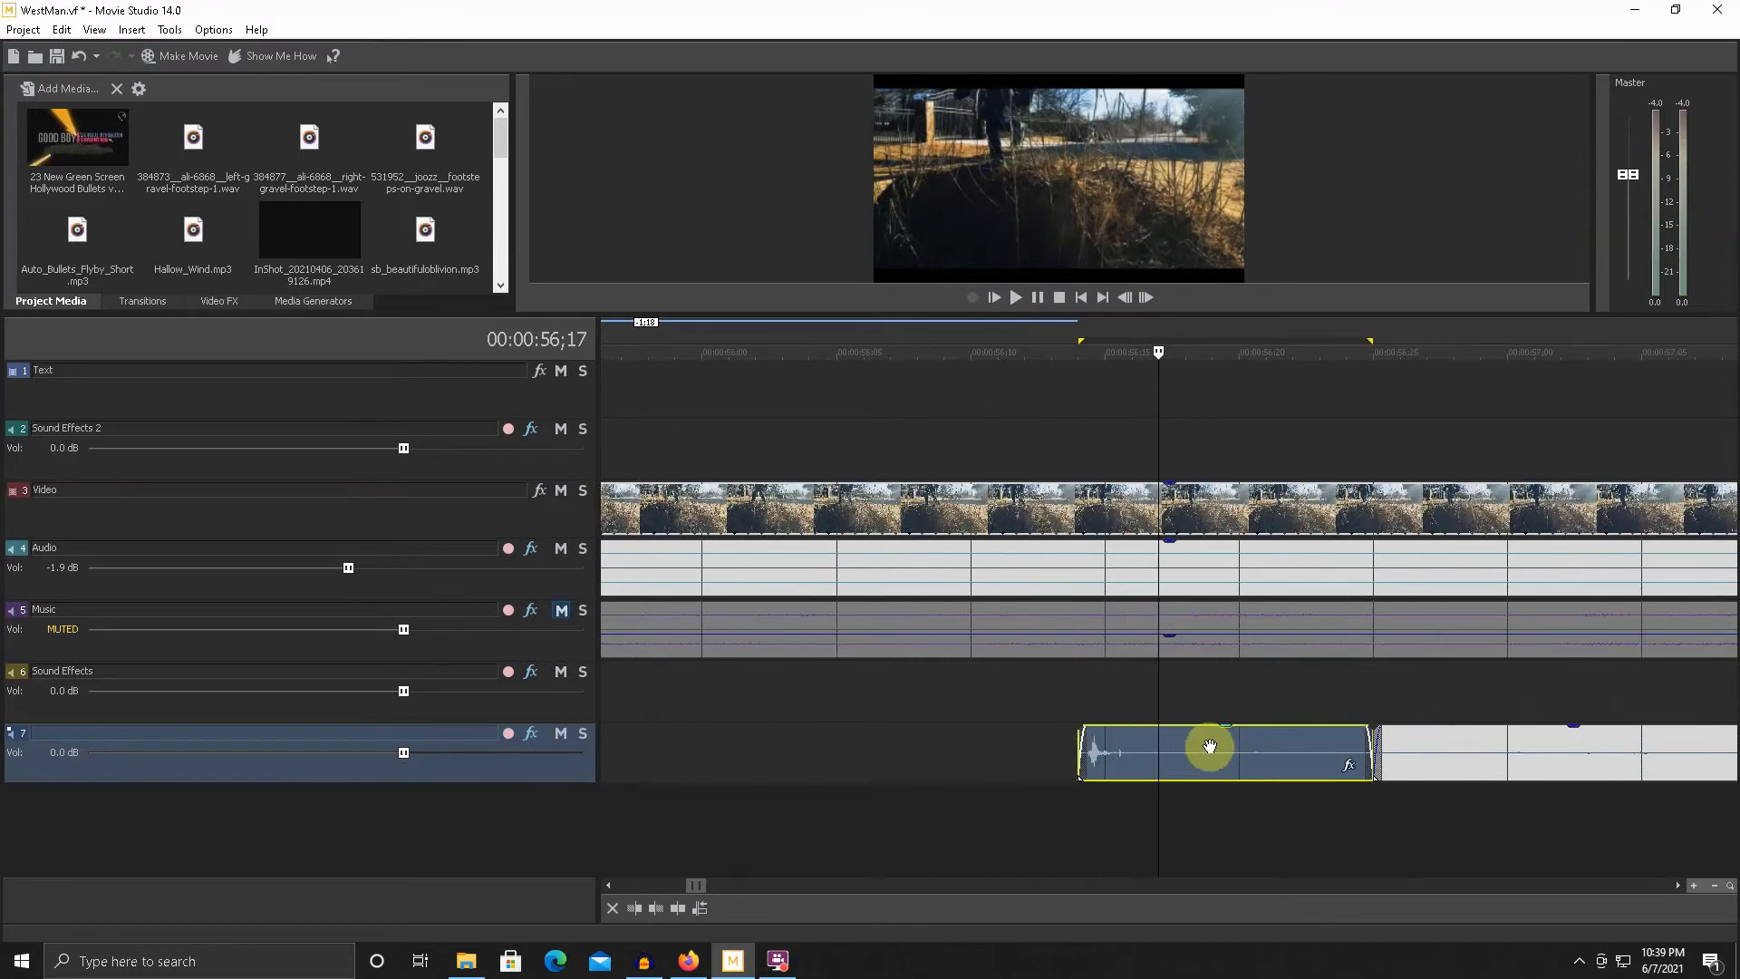
pyautogui.moveTo(1154, 752); pyautogui.dragTo(1135, 753)
pyautogui.doubleClick(1133, 753)
pyautogui.click(1137, 748)
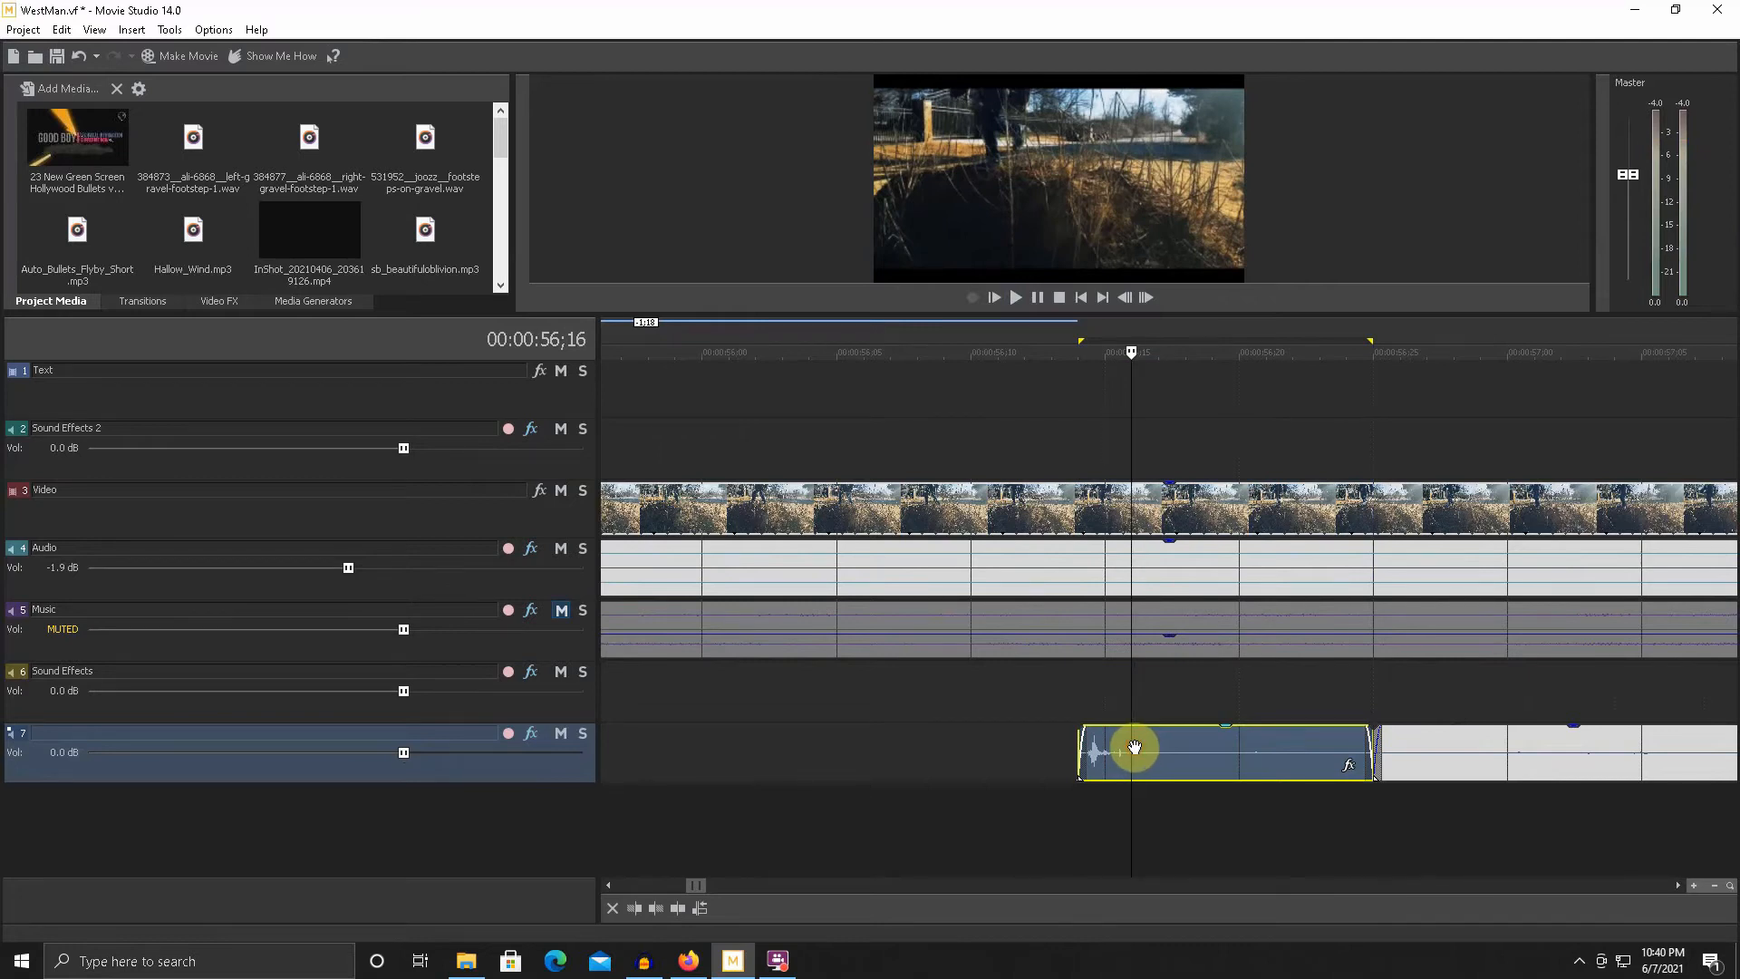
pyautogui.press('s')
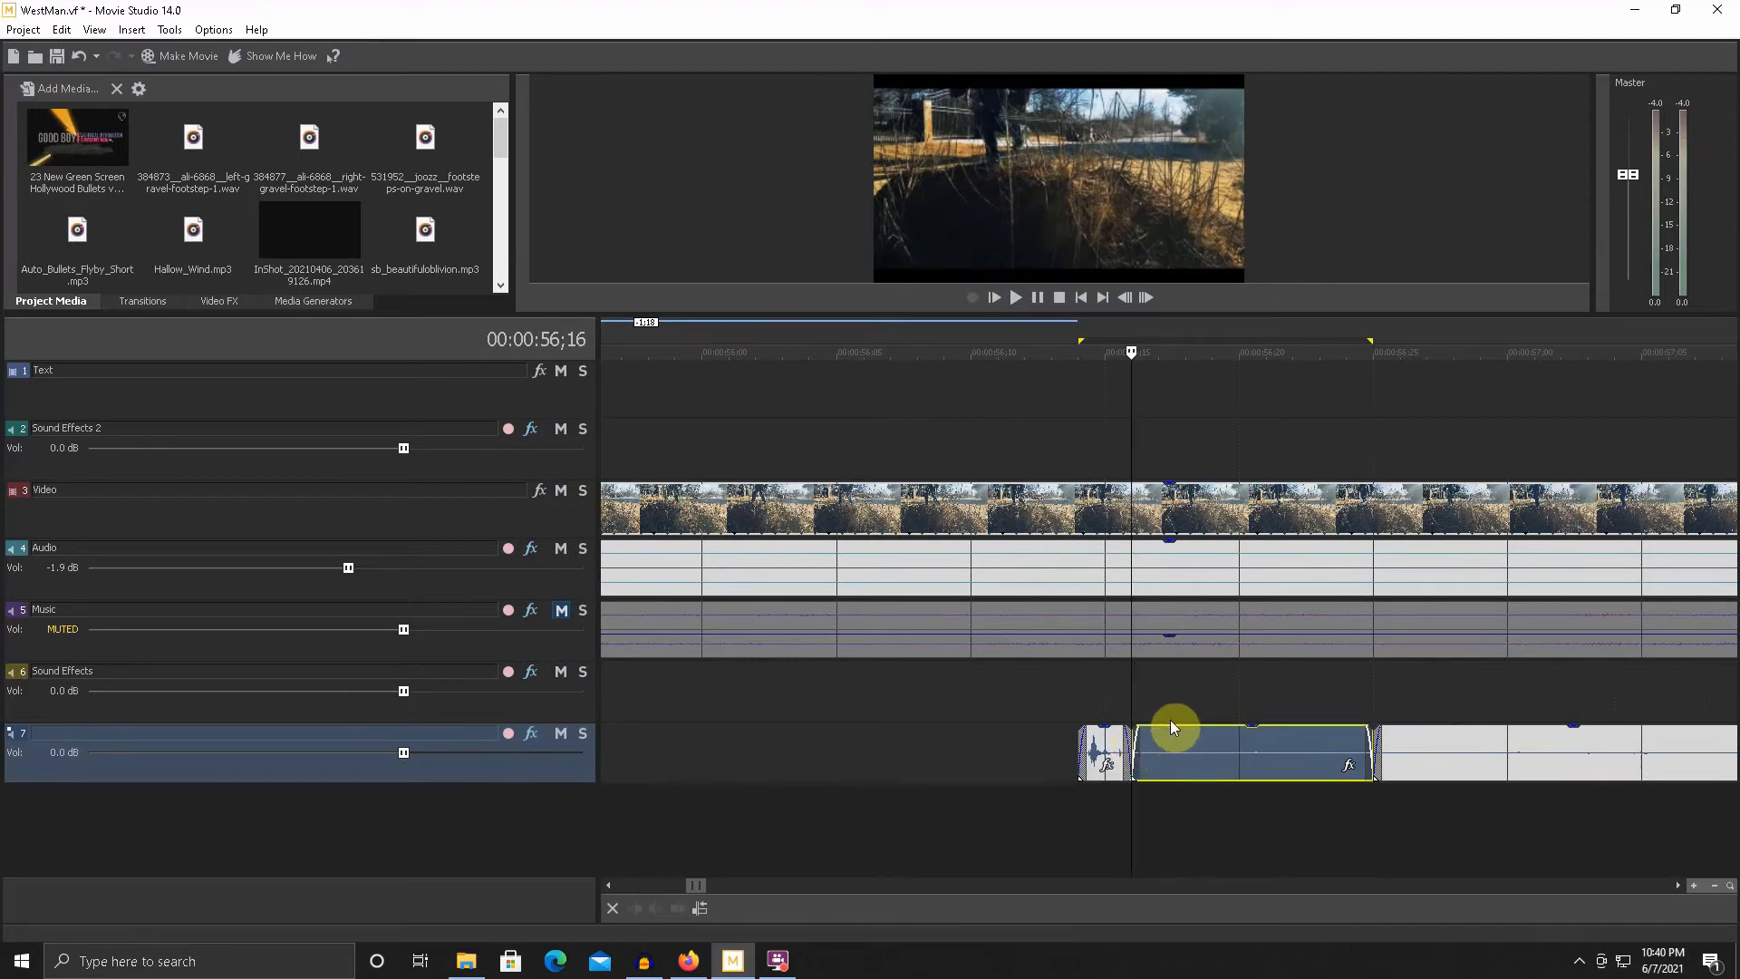
# - Lower the gain of the tail piece after the first hit and play both pieces from 00:00:56;14
pyautogui.click(1170, 721)
pyautogui.moveTo(1174, 736); pyautogui.dragTo(1166, 765)
pyautogui.click(1091, 716)
pyautogui.press('space')
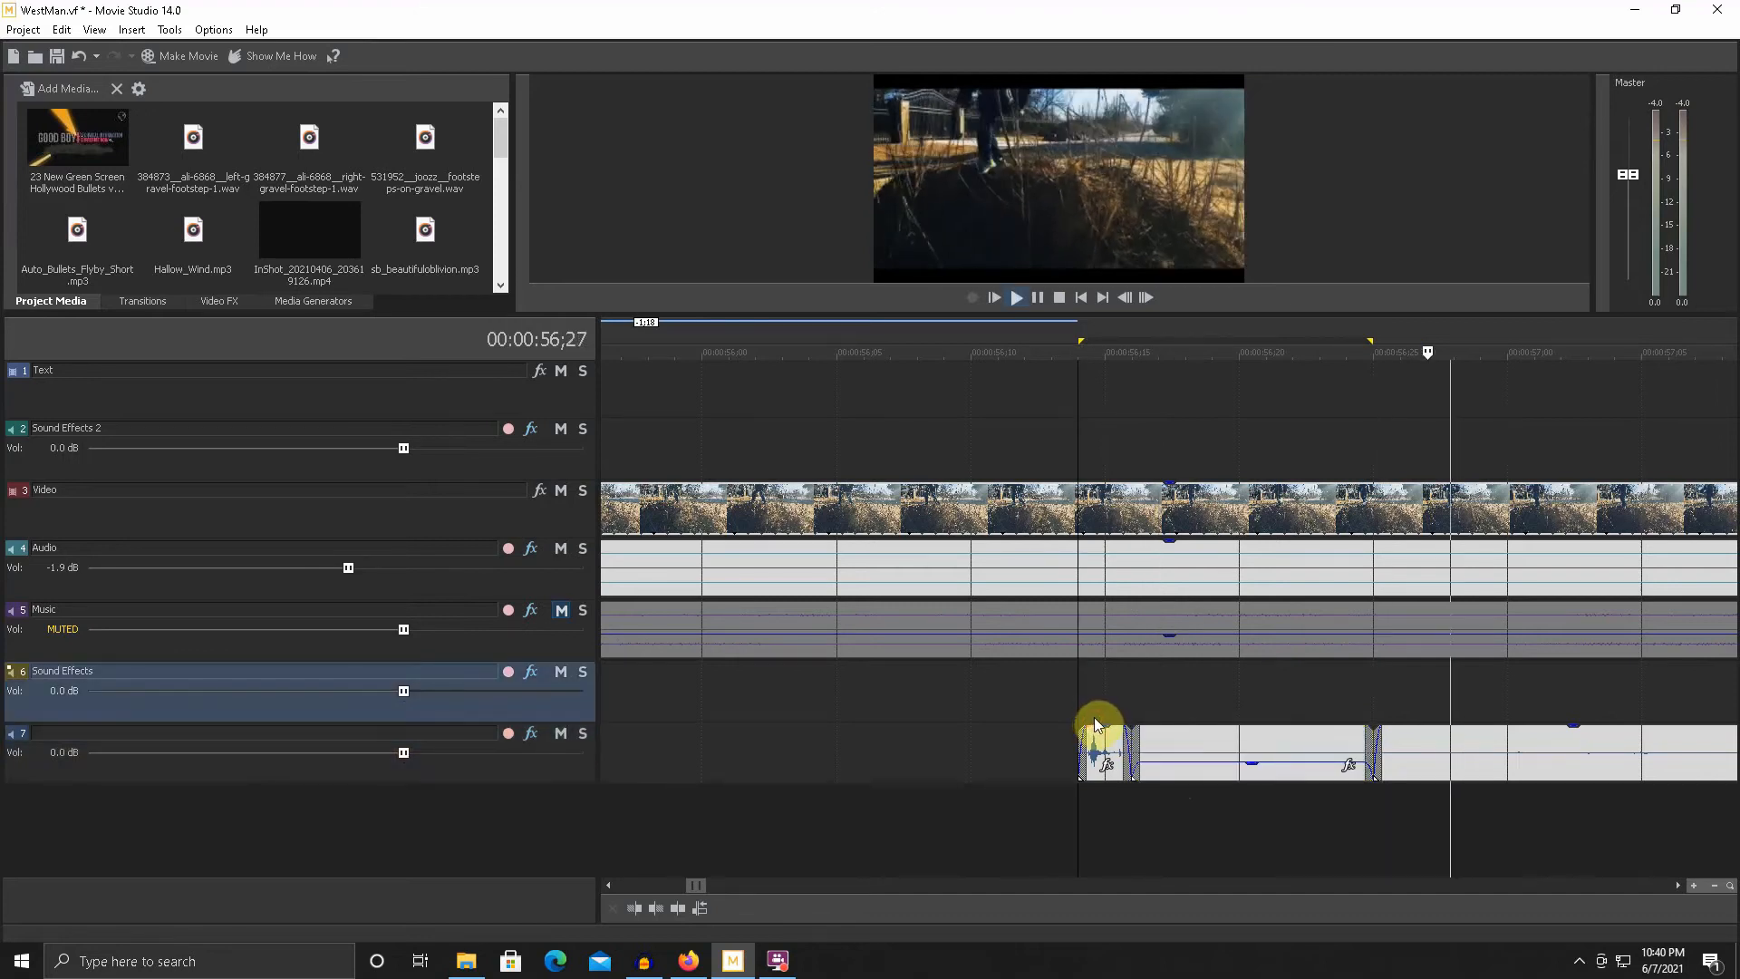
pyautogui.press('space')
# - Shift the remaining recording to start at about 00:00:57;03, and add a fade-out to the tail piece and a fade-in to the first hit
pyautogui.moveTo(1437, 760); pyautogui.dragTo(1659, 759)
pyautogui.press('space')
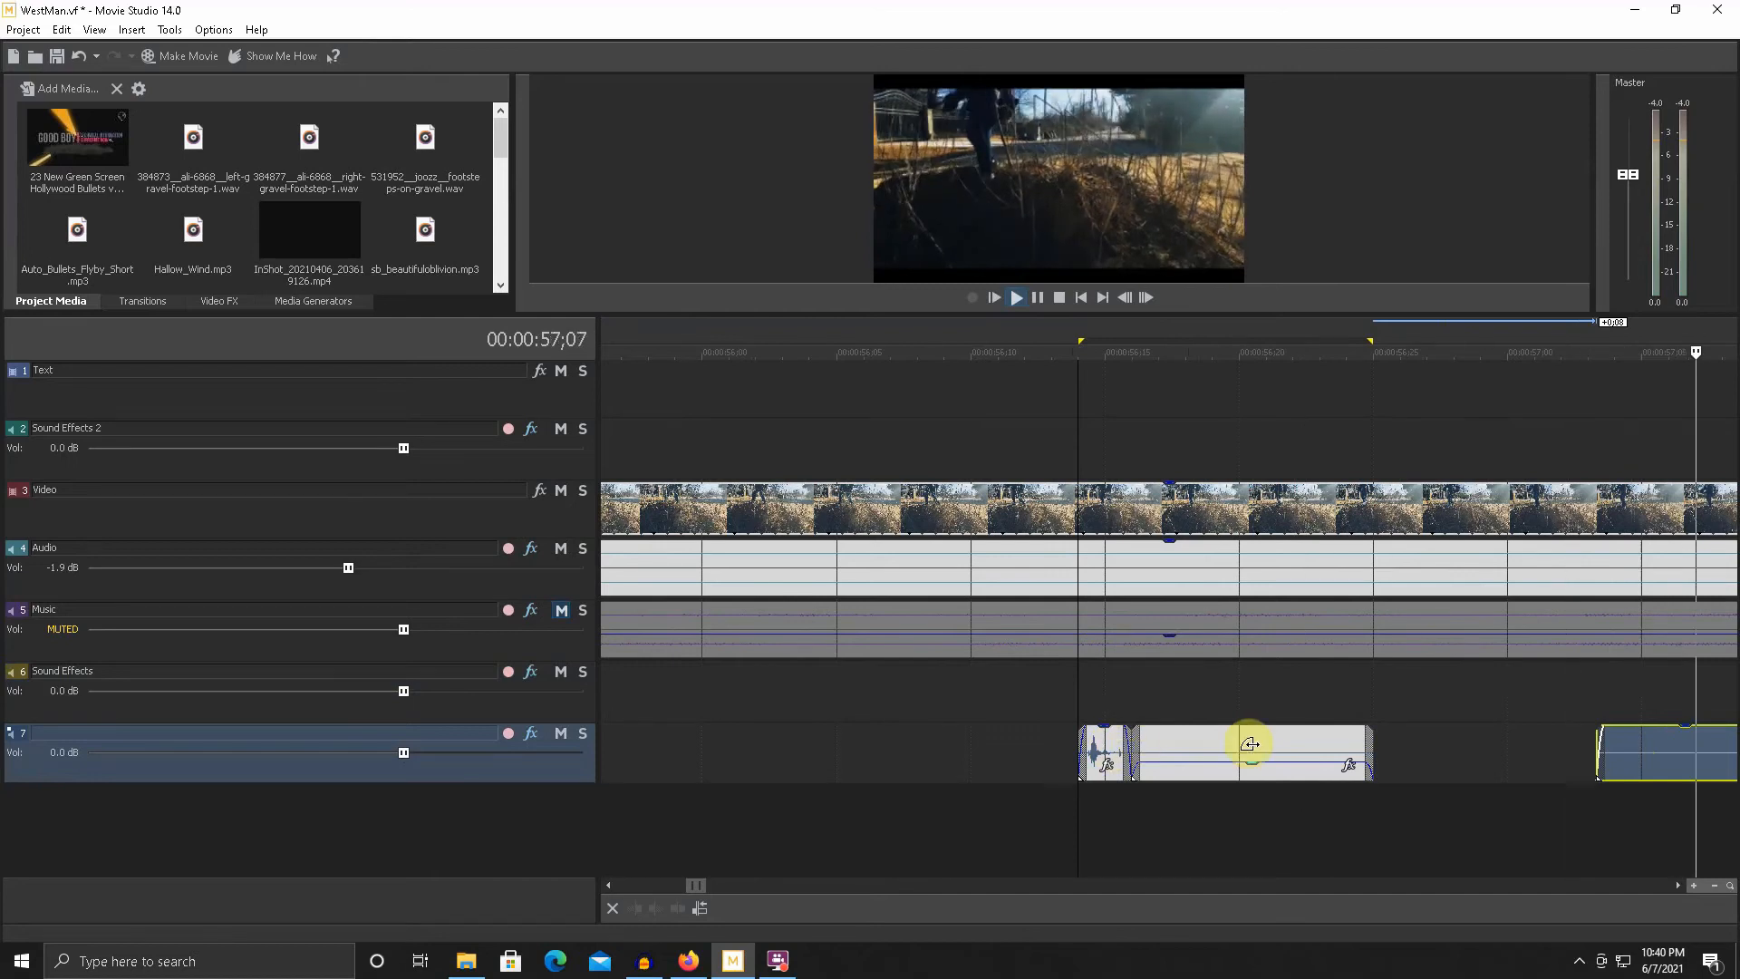
pyautogui.moveTo(1369, 743); pyautogui.dragTo(1285, 743)
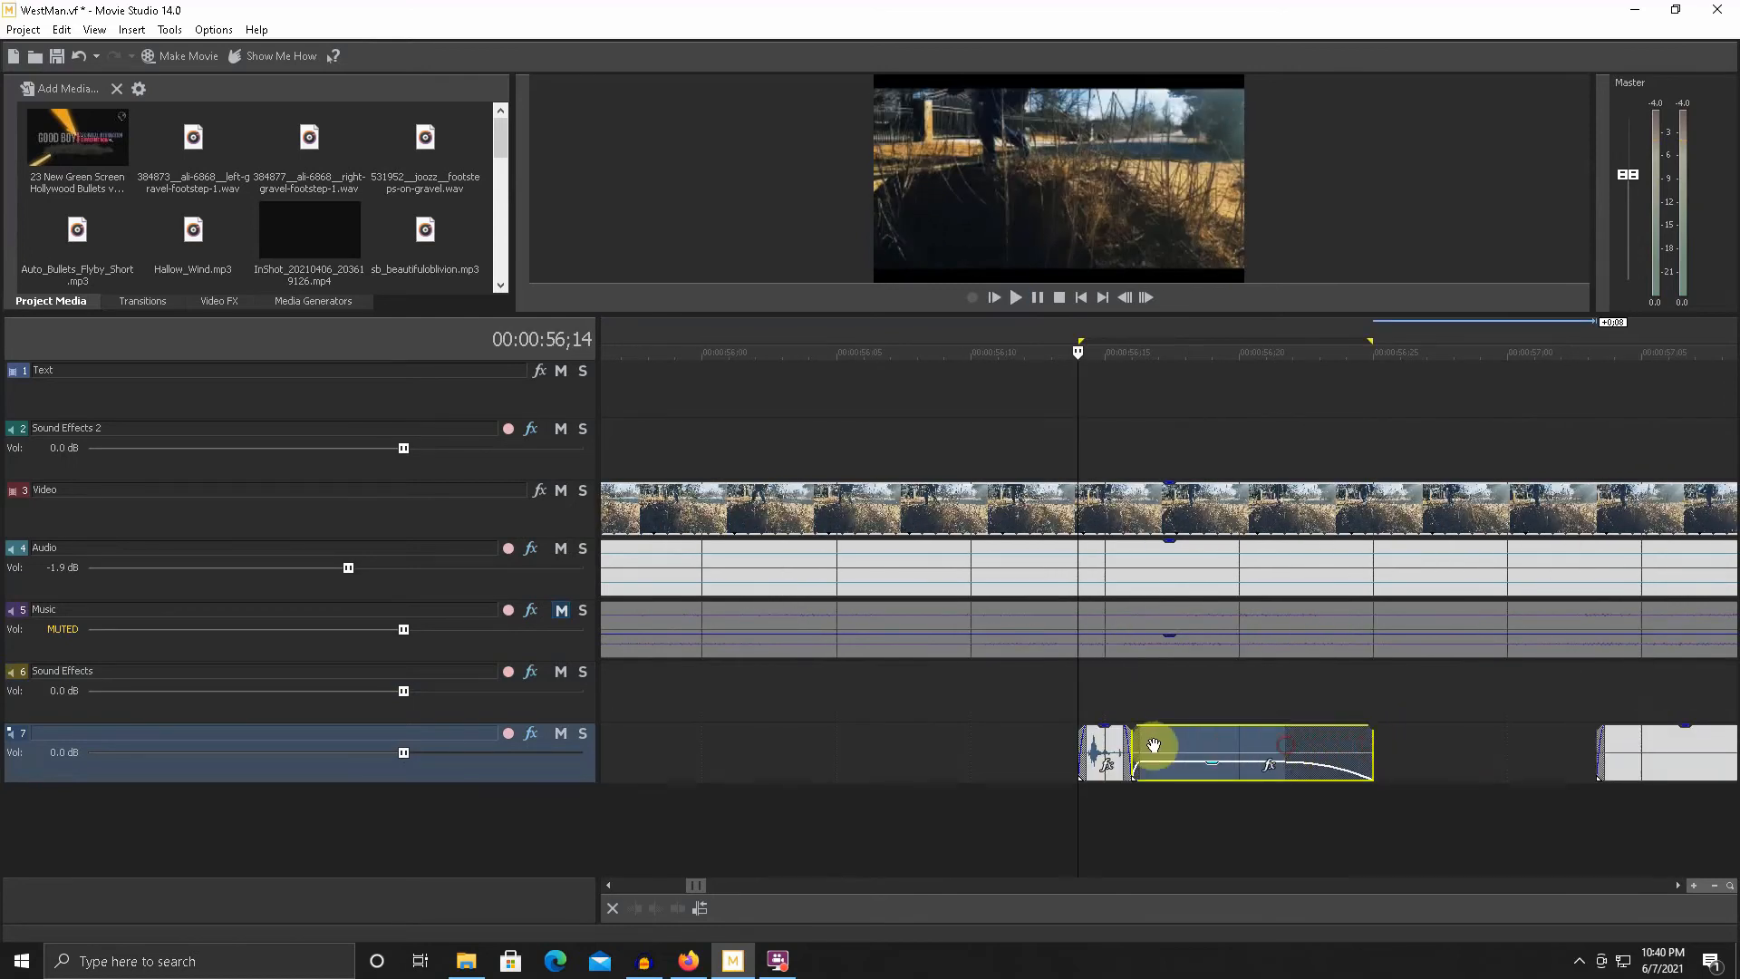
pyautogui.moveTo(1084, 745); pyautogui.dragTo(1123, 742)
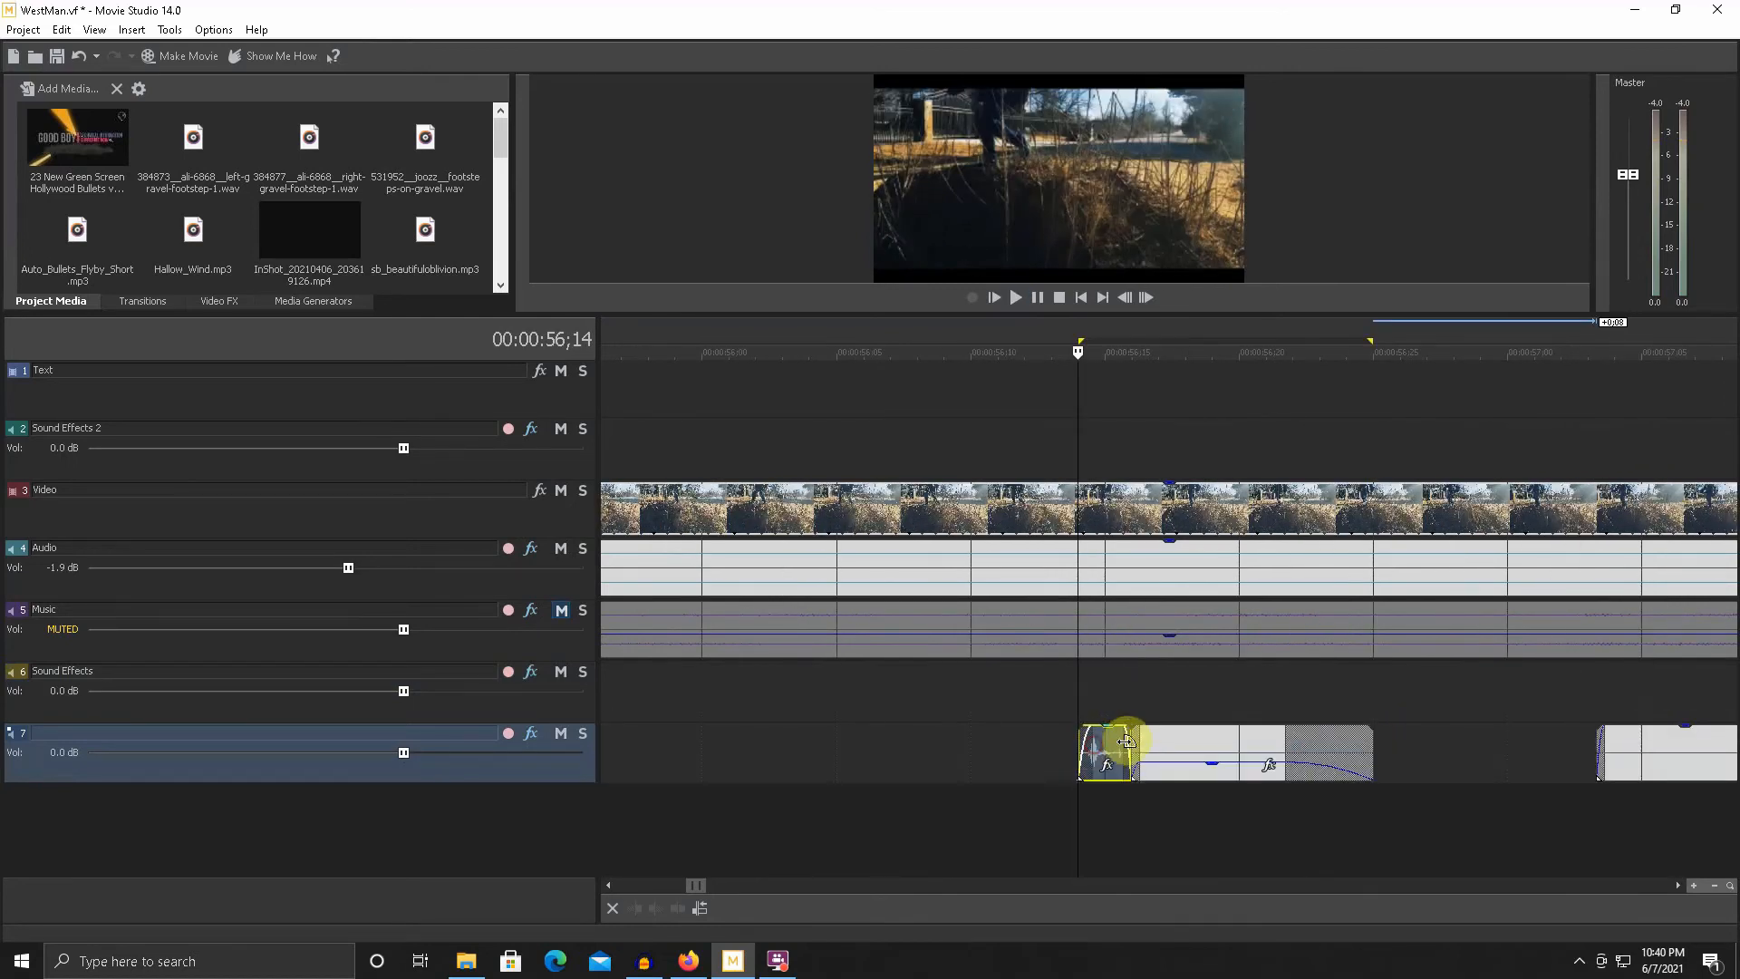
# - Play the remaining walking stick recording from 00:00:57;03 to find its next hit
pyautogui.scroll(-6, 1205, 720)
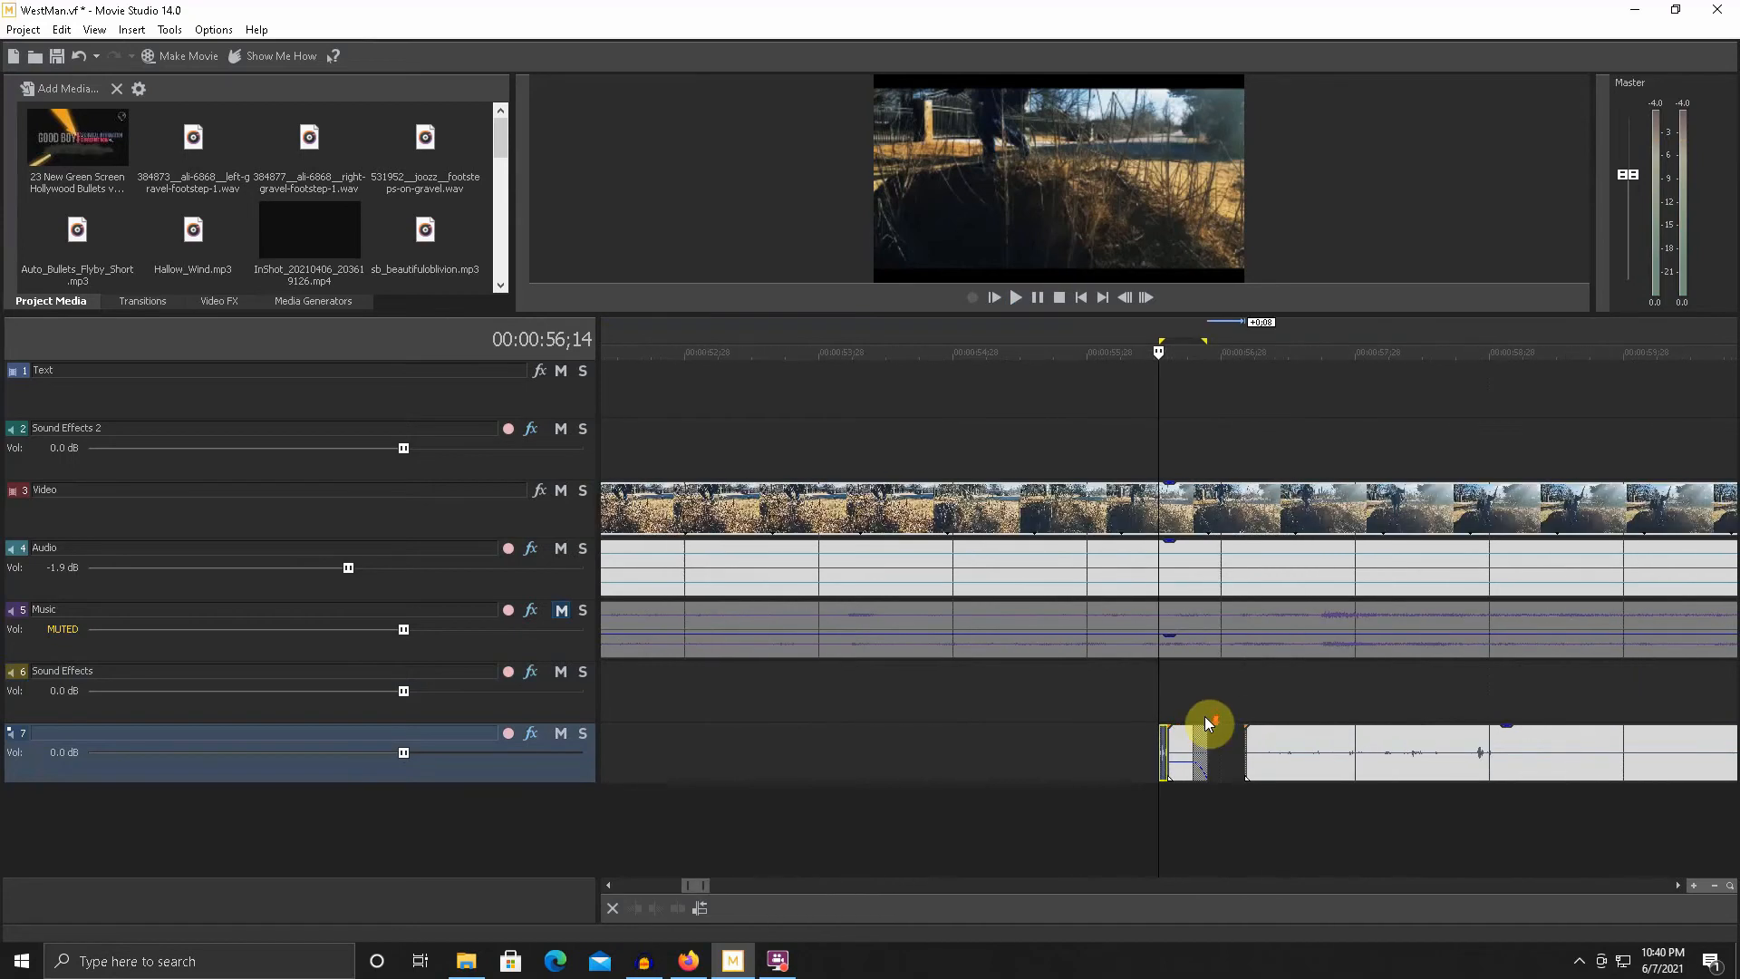
pyautogui.scroll(6, 1169, 709)
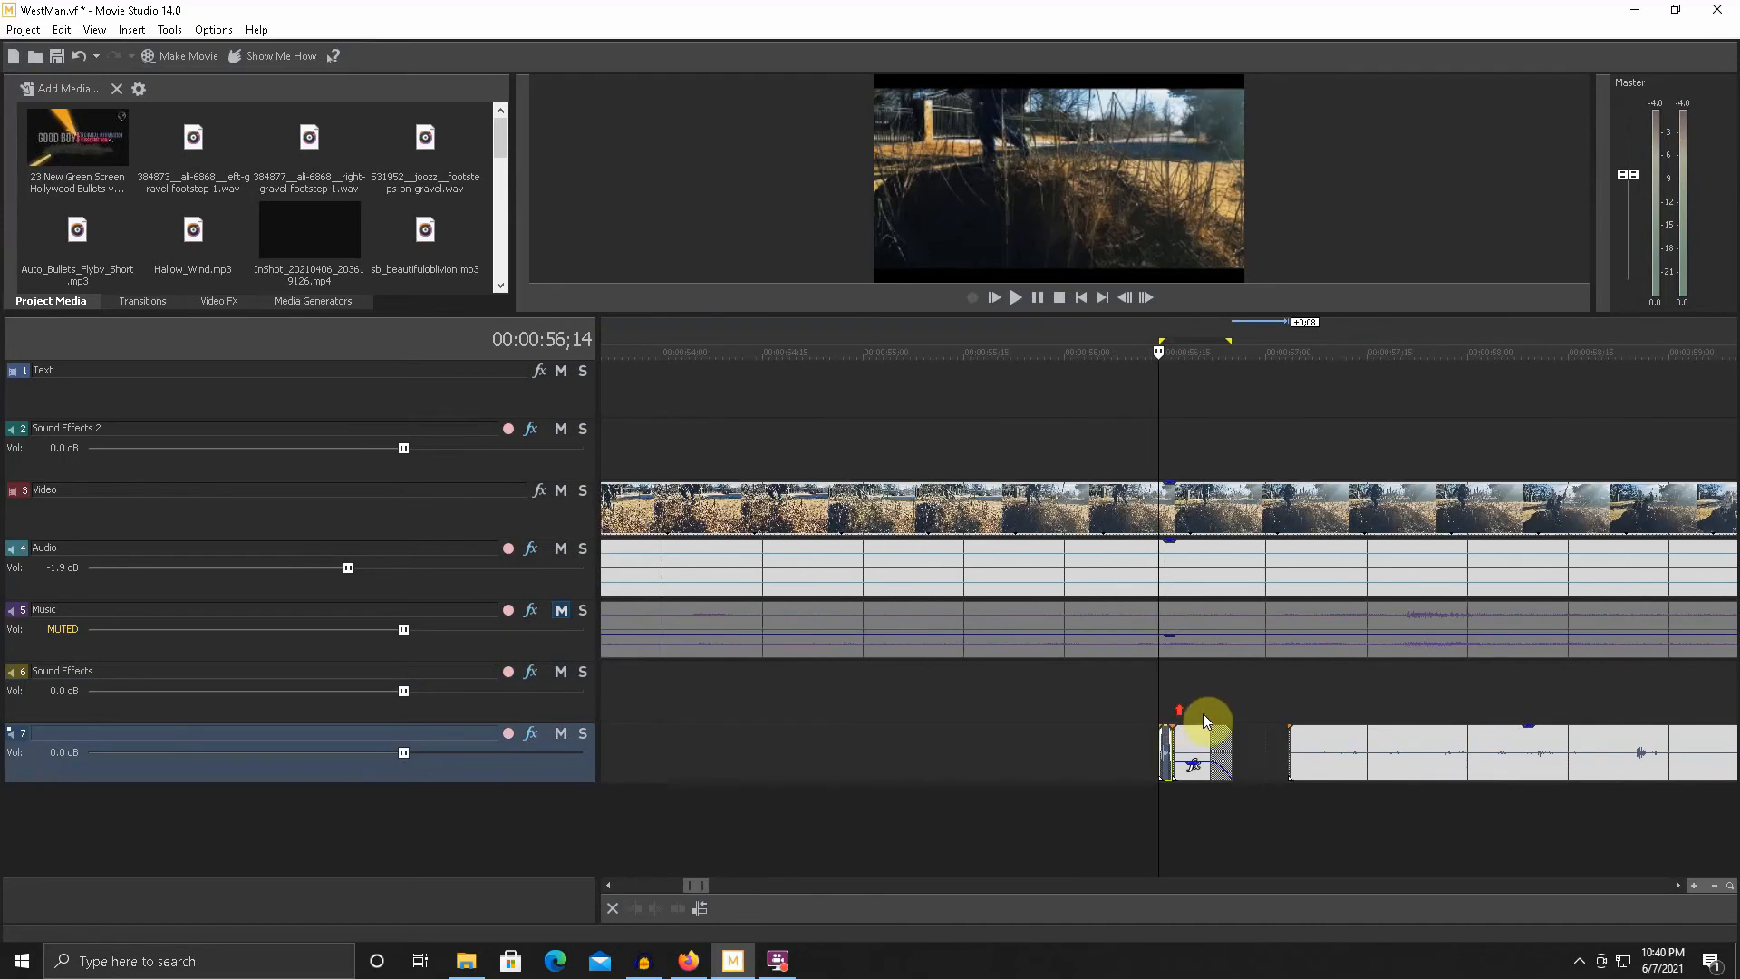
pyautogui.scroll(-3, 1251, 714)
pyautogui.click(1285, 714)
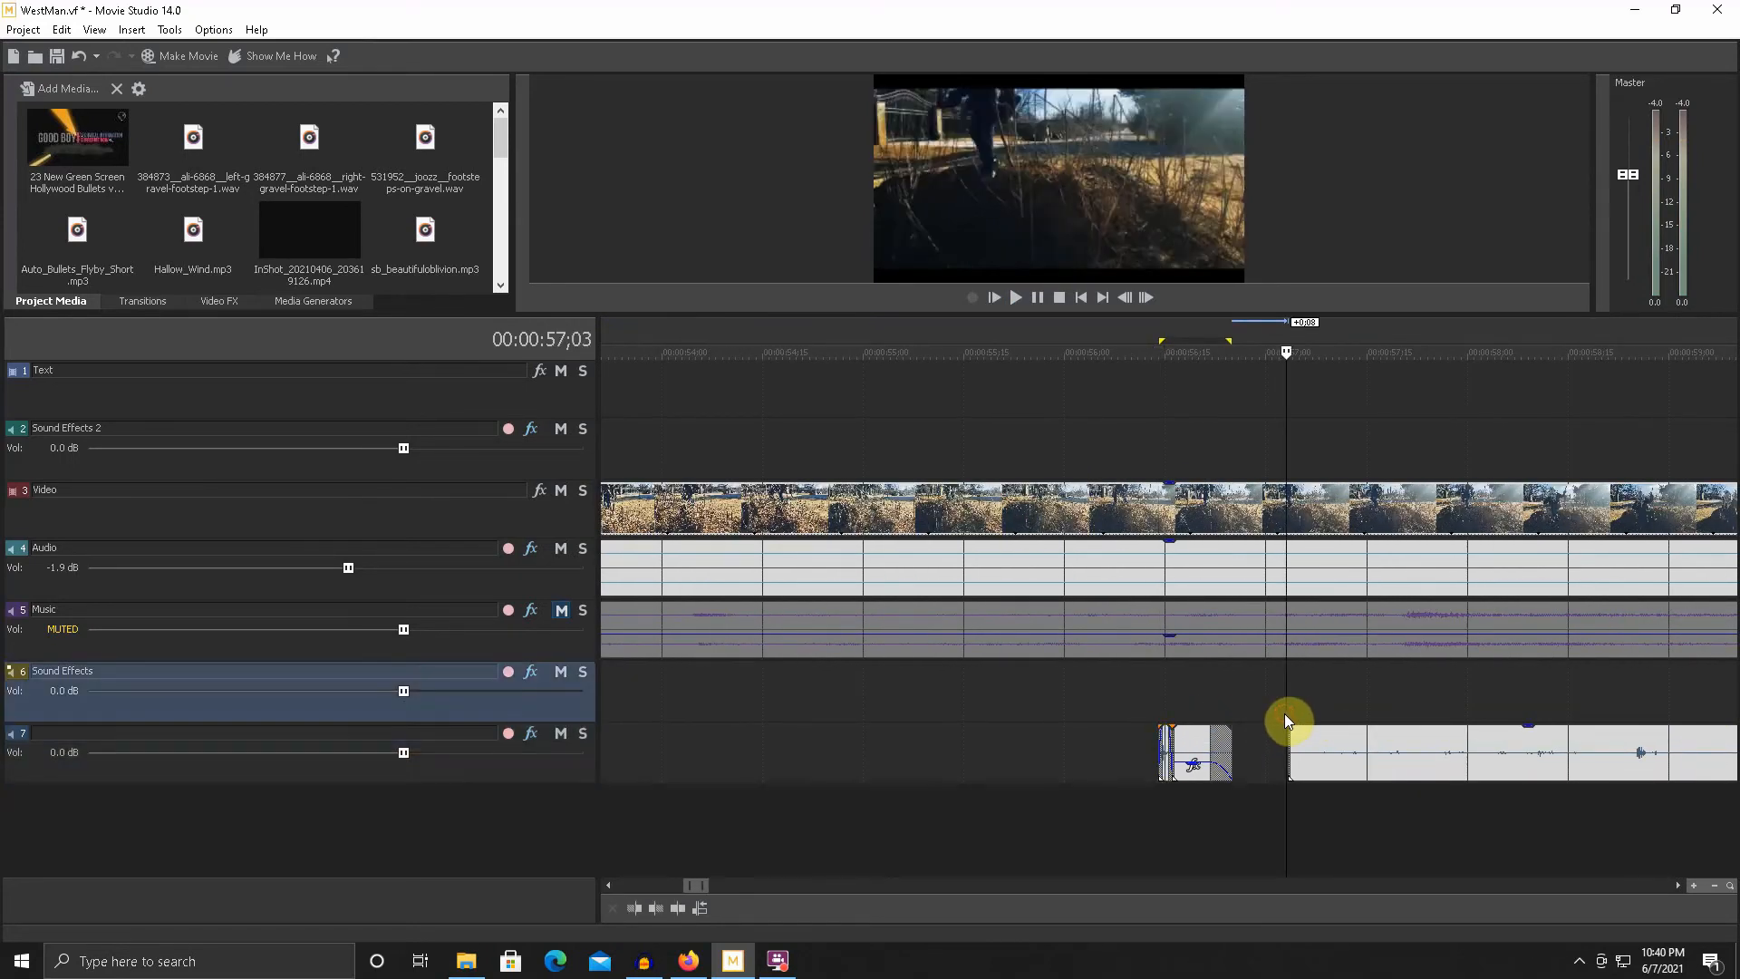
pyautogui.press('space')
pyautogui.scroll(-3, 1285, 712)
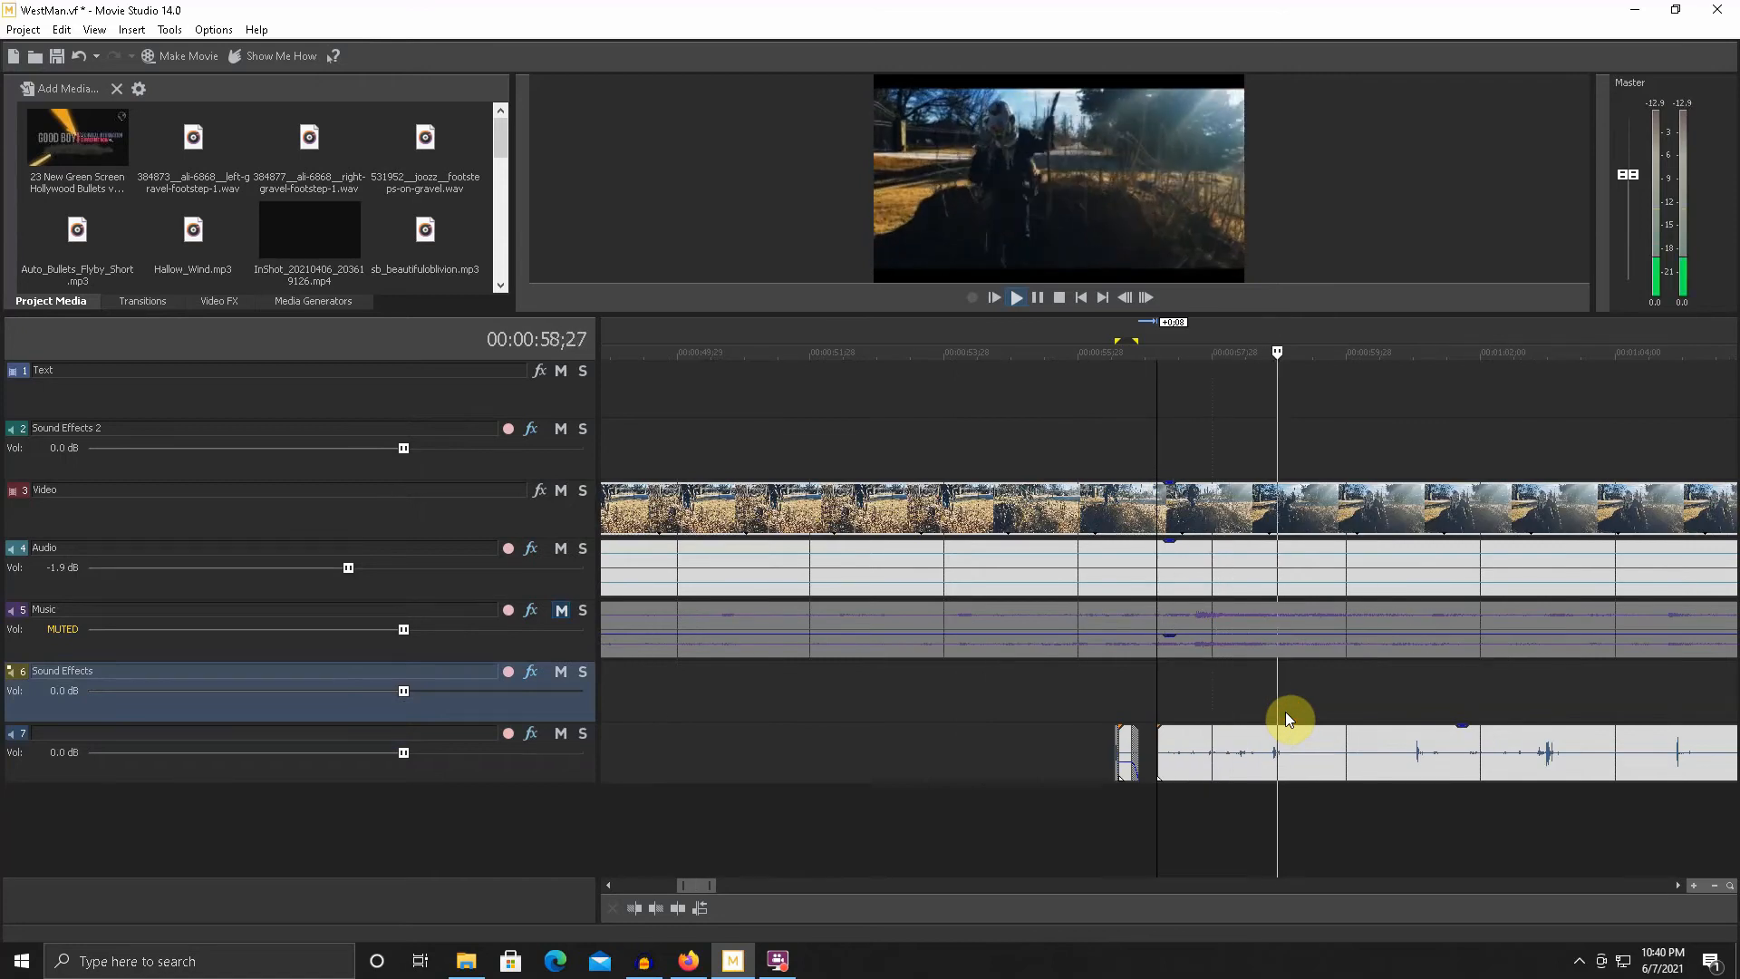
pyautogui.press('space')
# - Split the recording at 00:00:58;25 just before the second hit, delete the piece in front of it, and save the project
pyautogui.click(1269, 712)
pyautogui.scroll(3, 1269, 712)
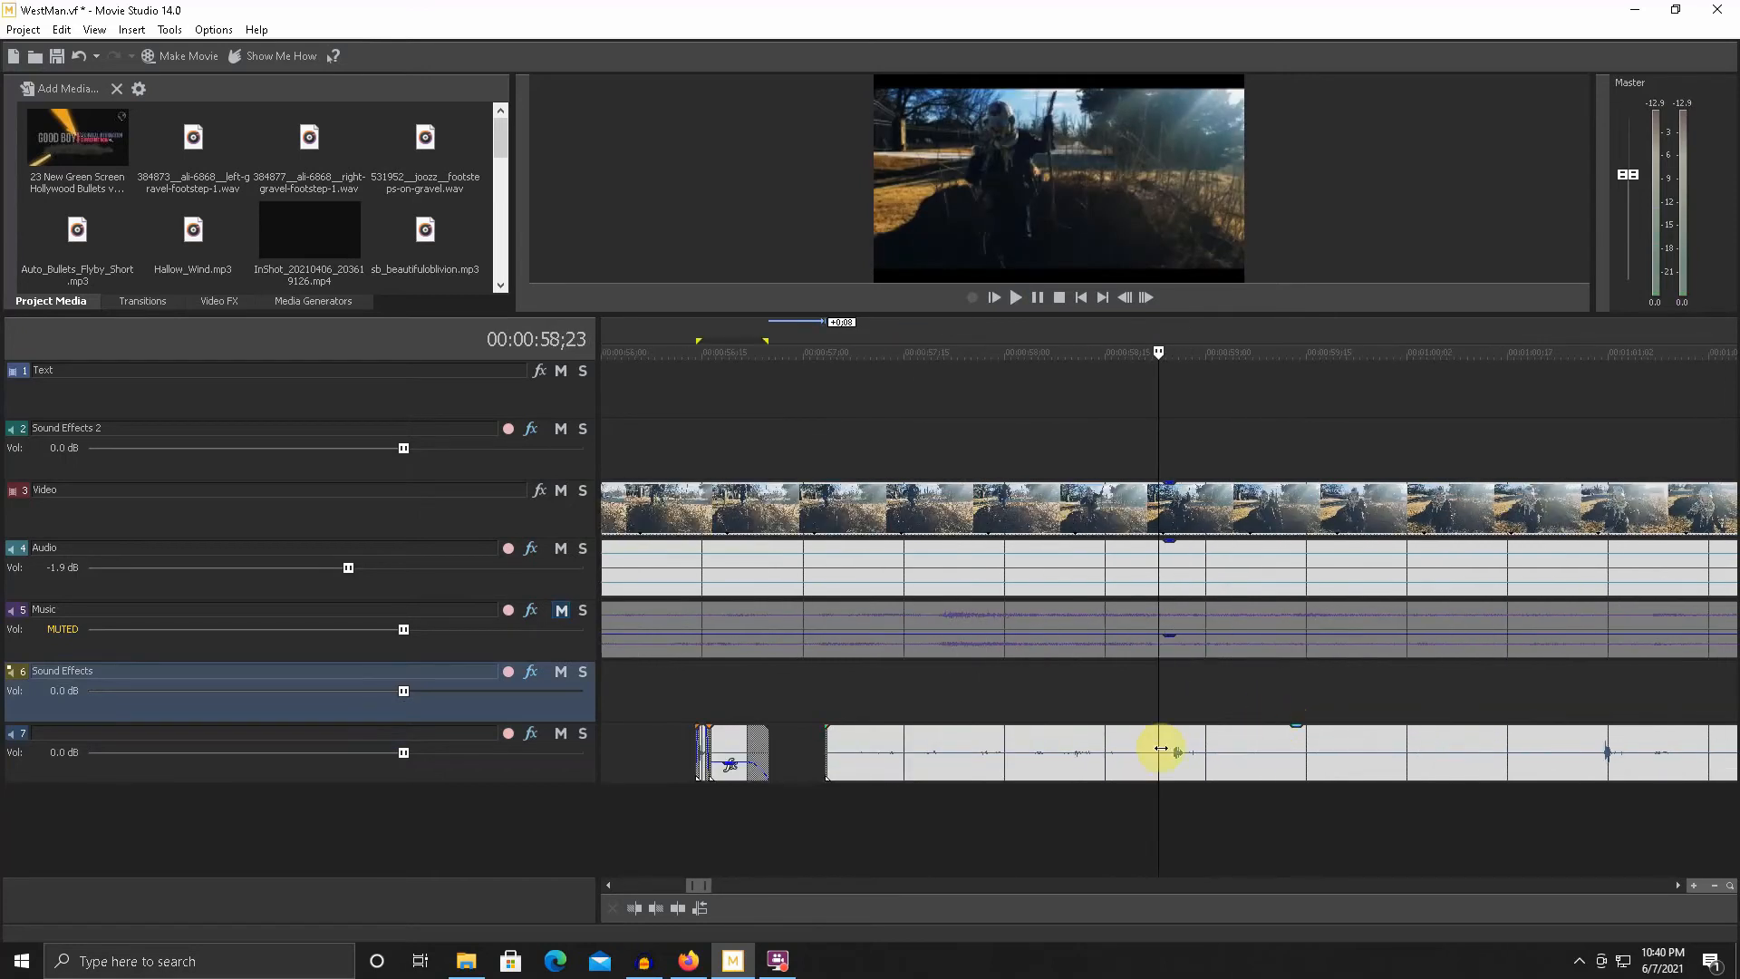
pyautogui.moveTo(1162, 749); pyautogui.dragTo(1166, 699)
pyautogui.scroll(3, 1178, 705)
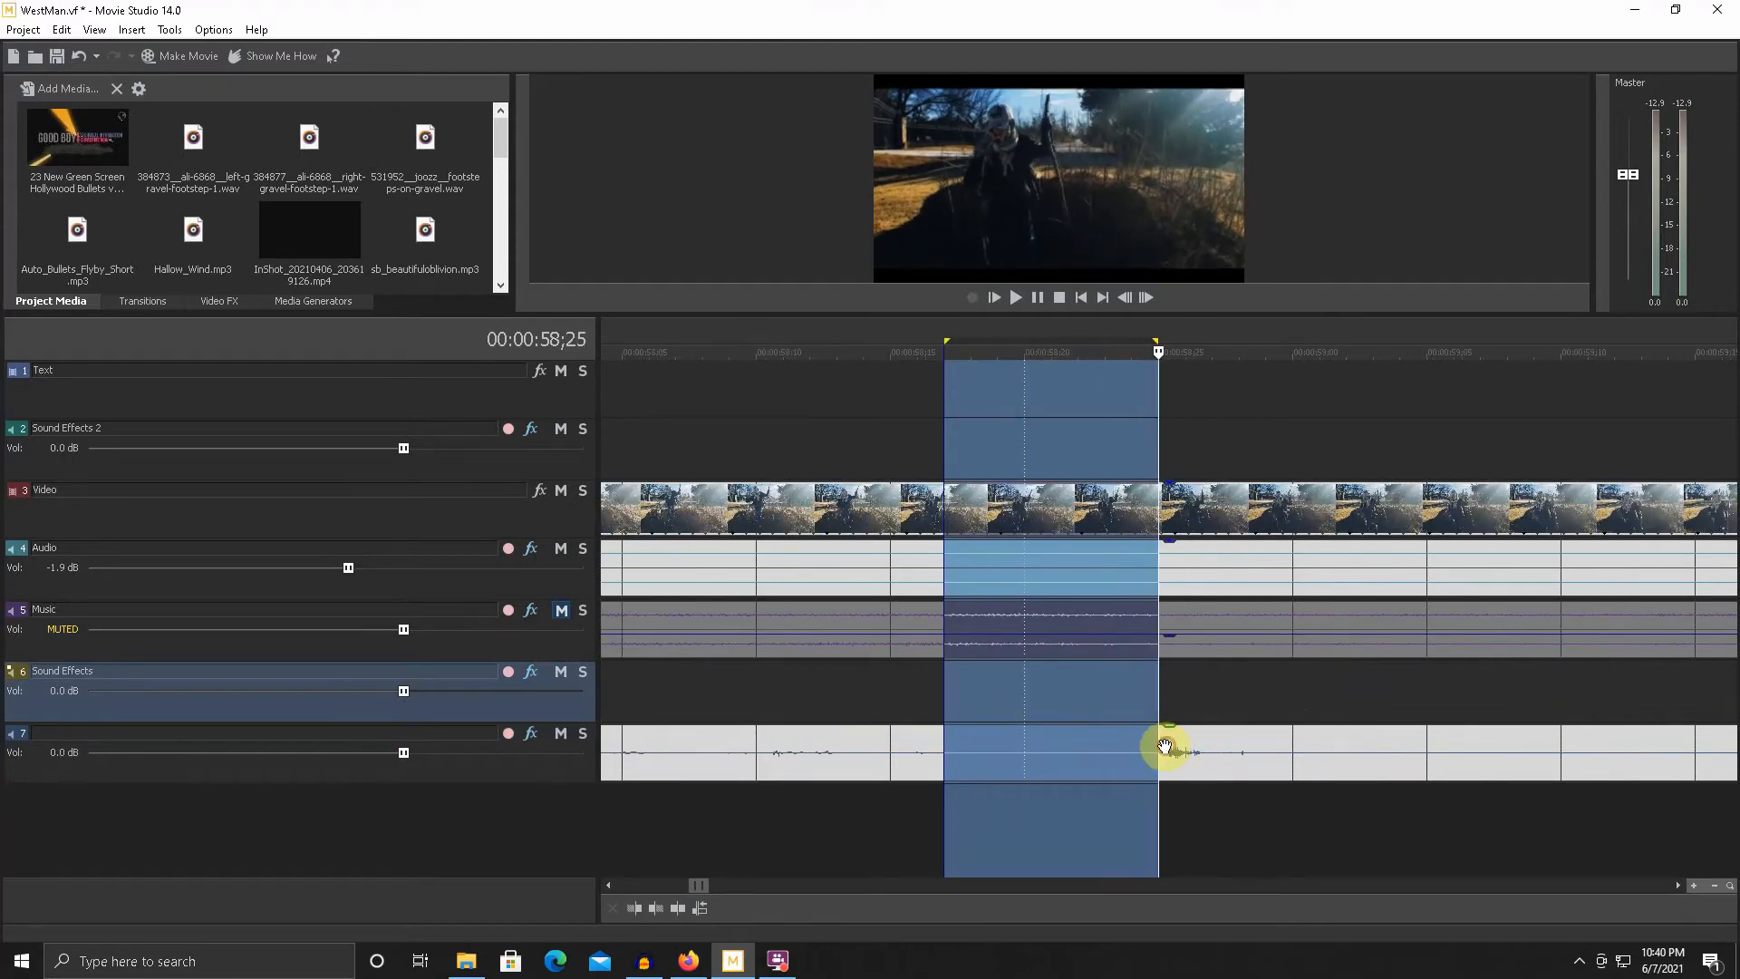
pyautogui.click(1159, 746)
pyautogui.press('s')
pyautogui.scroll(-3, 1155, 745)
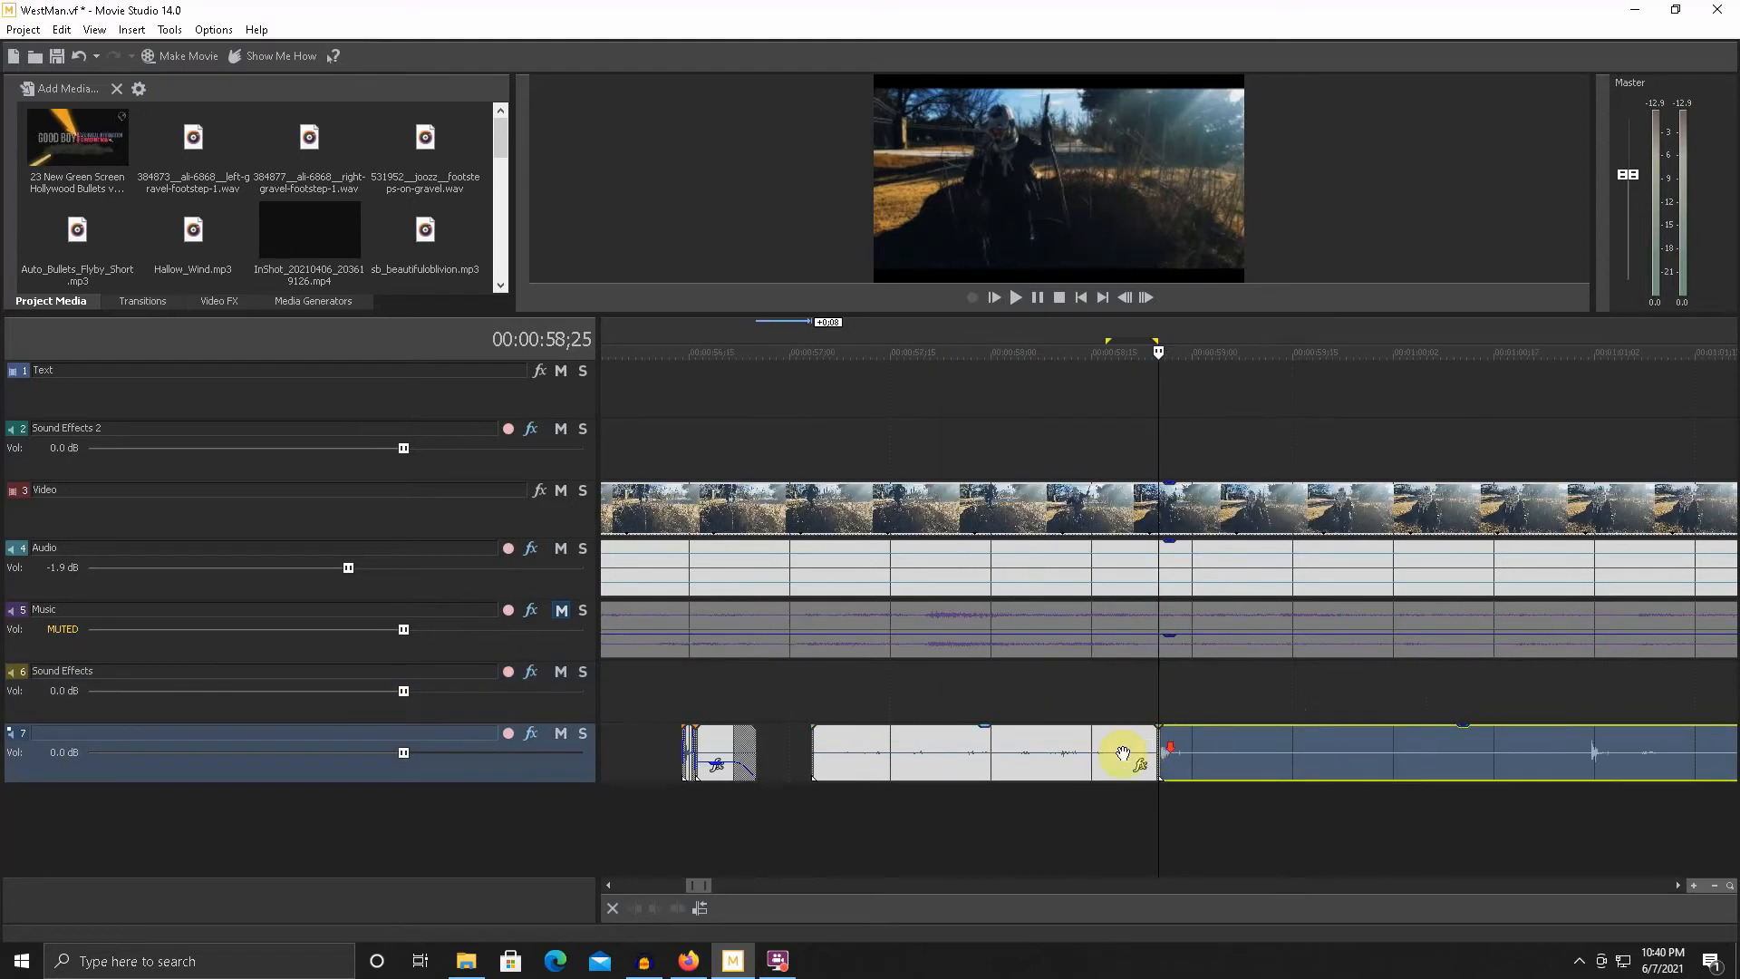
pyautogui.click(1082, 758)
pyautogui.press('Delete')
pyautogui.scroll(-5, 1105, 733)
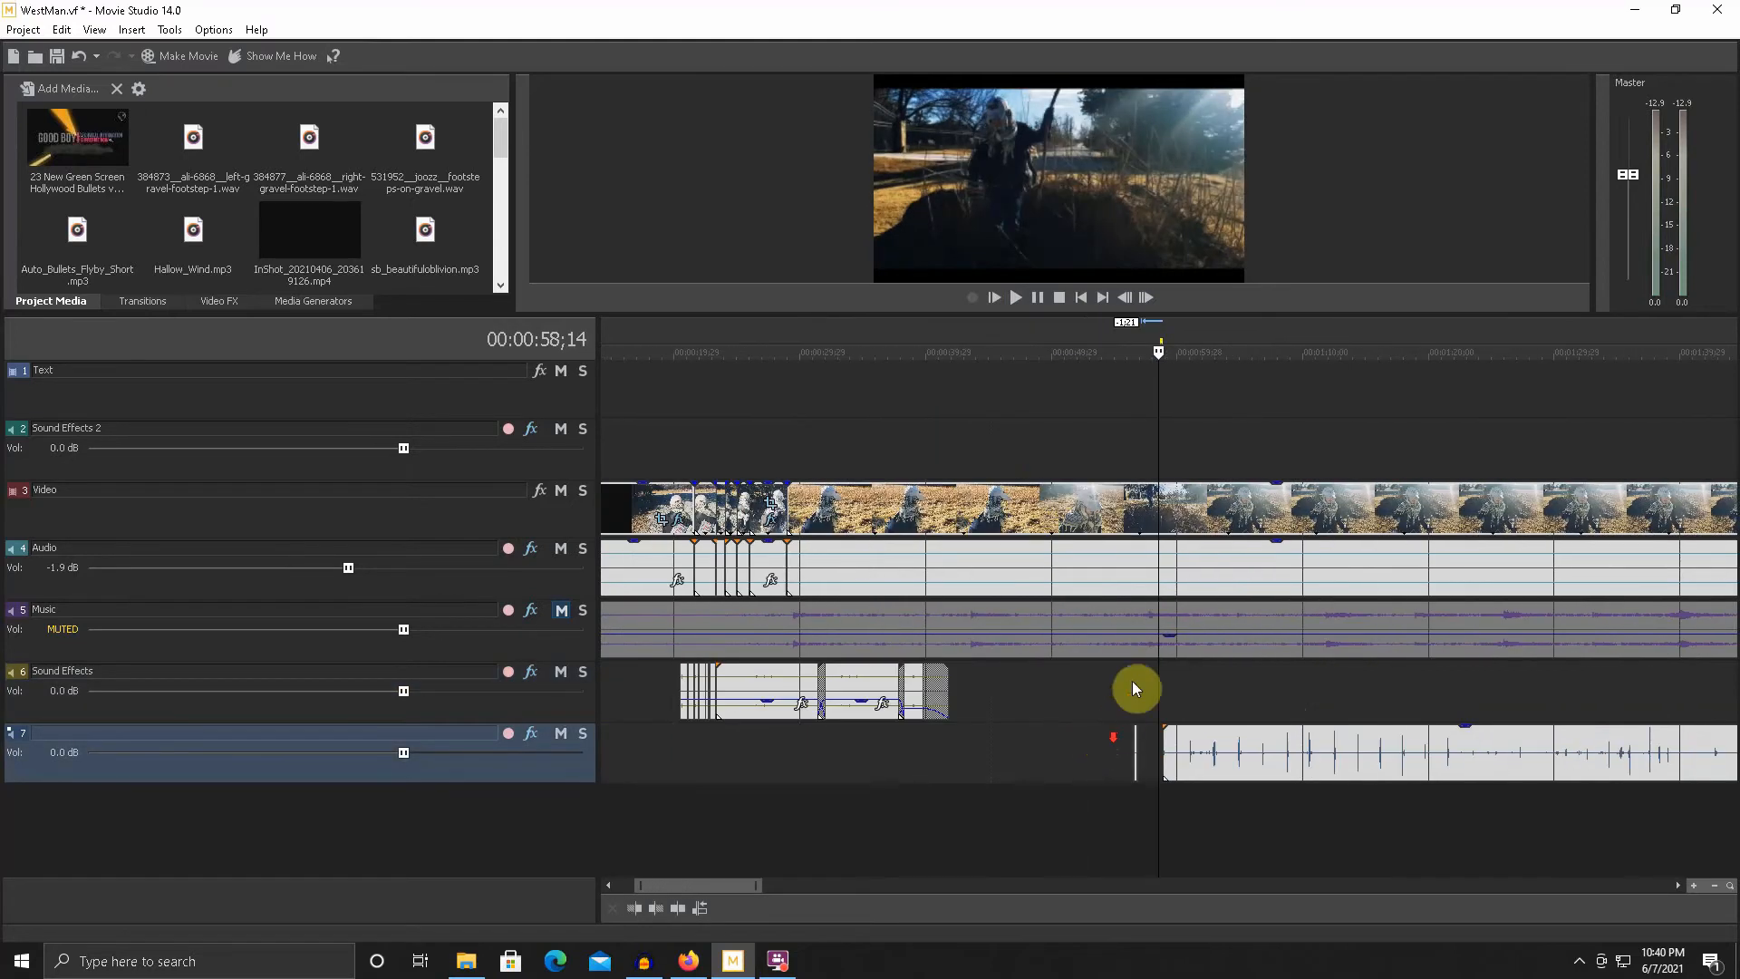
pyautogui.click(52, 63)
# - Examine the footstep splits in the video by placing the playhead at 00:00:21;17, 00:00:23;09, 00:00:24;01 and 00:00:25;00
pyautogui.scroll(-6, 1006, 646)
pyautogui.click(671, 743)
pyautogui.scroll(8, 679, 716)
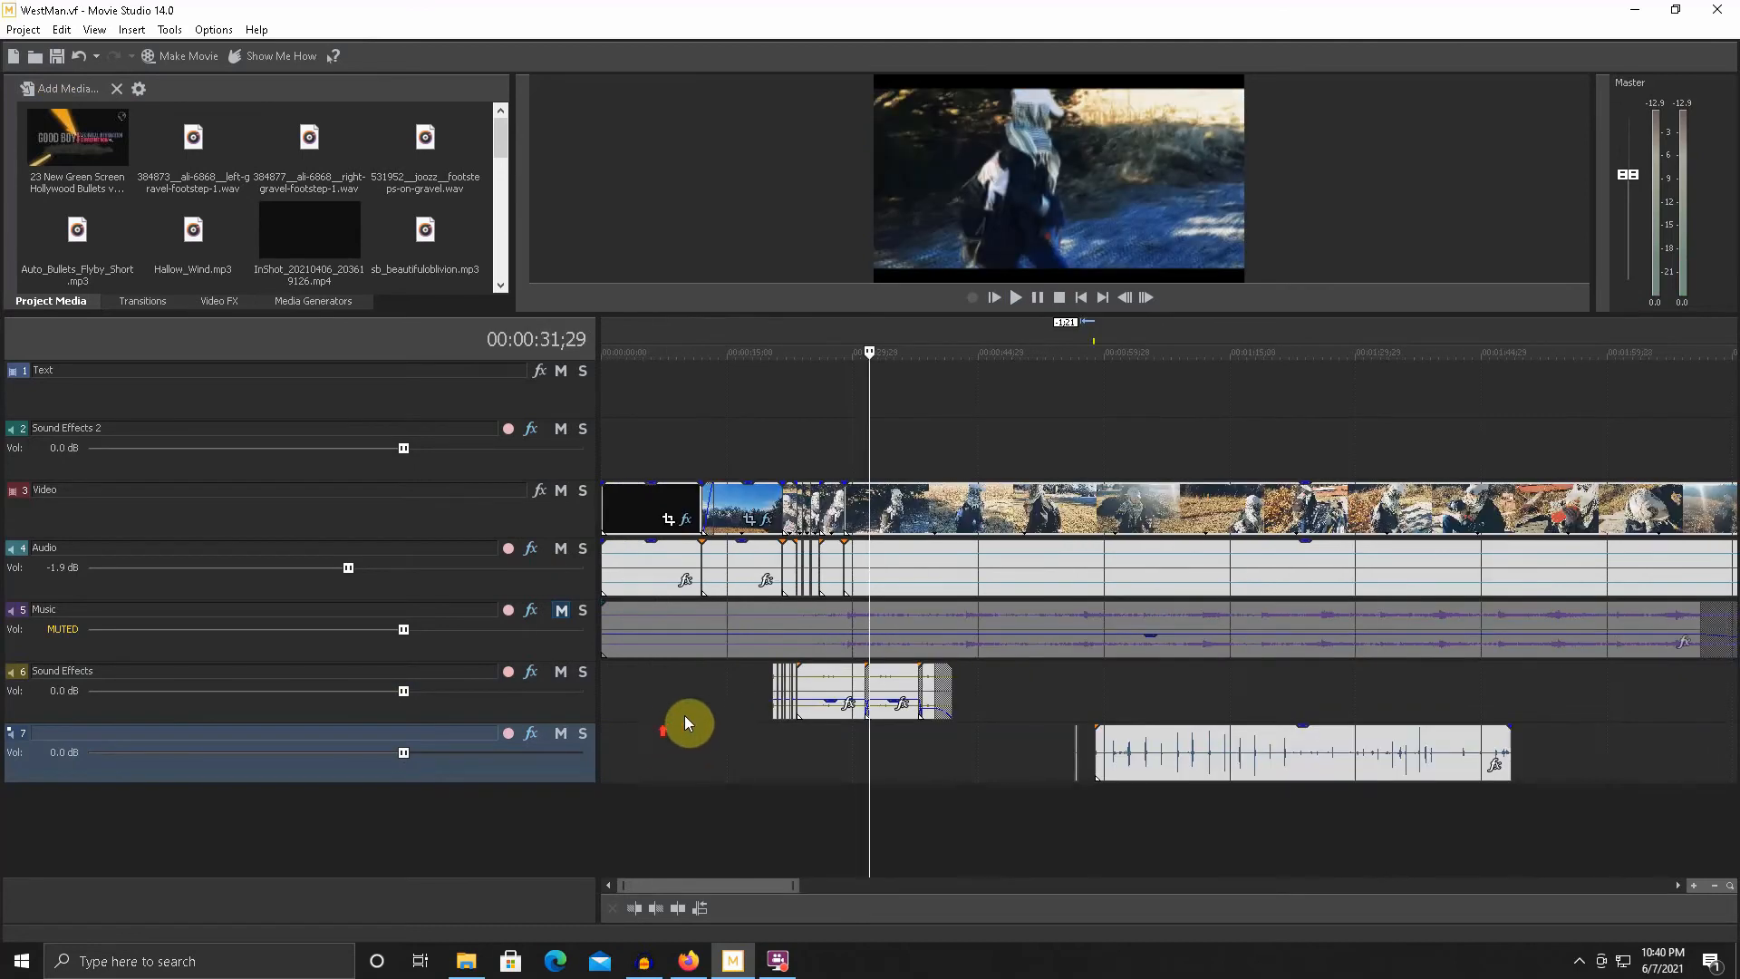
pyautogui.click(817, 739)
pyautogui.scroll(3, 1079, 743)
pyautogui.click(1098, 747)
pyautogui.click(1121, 754)
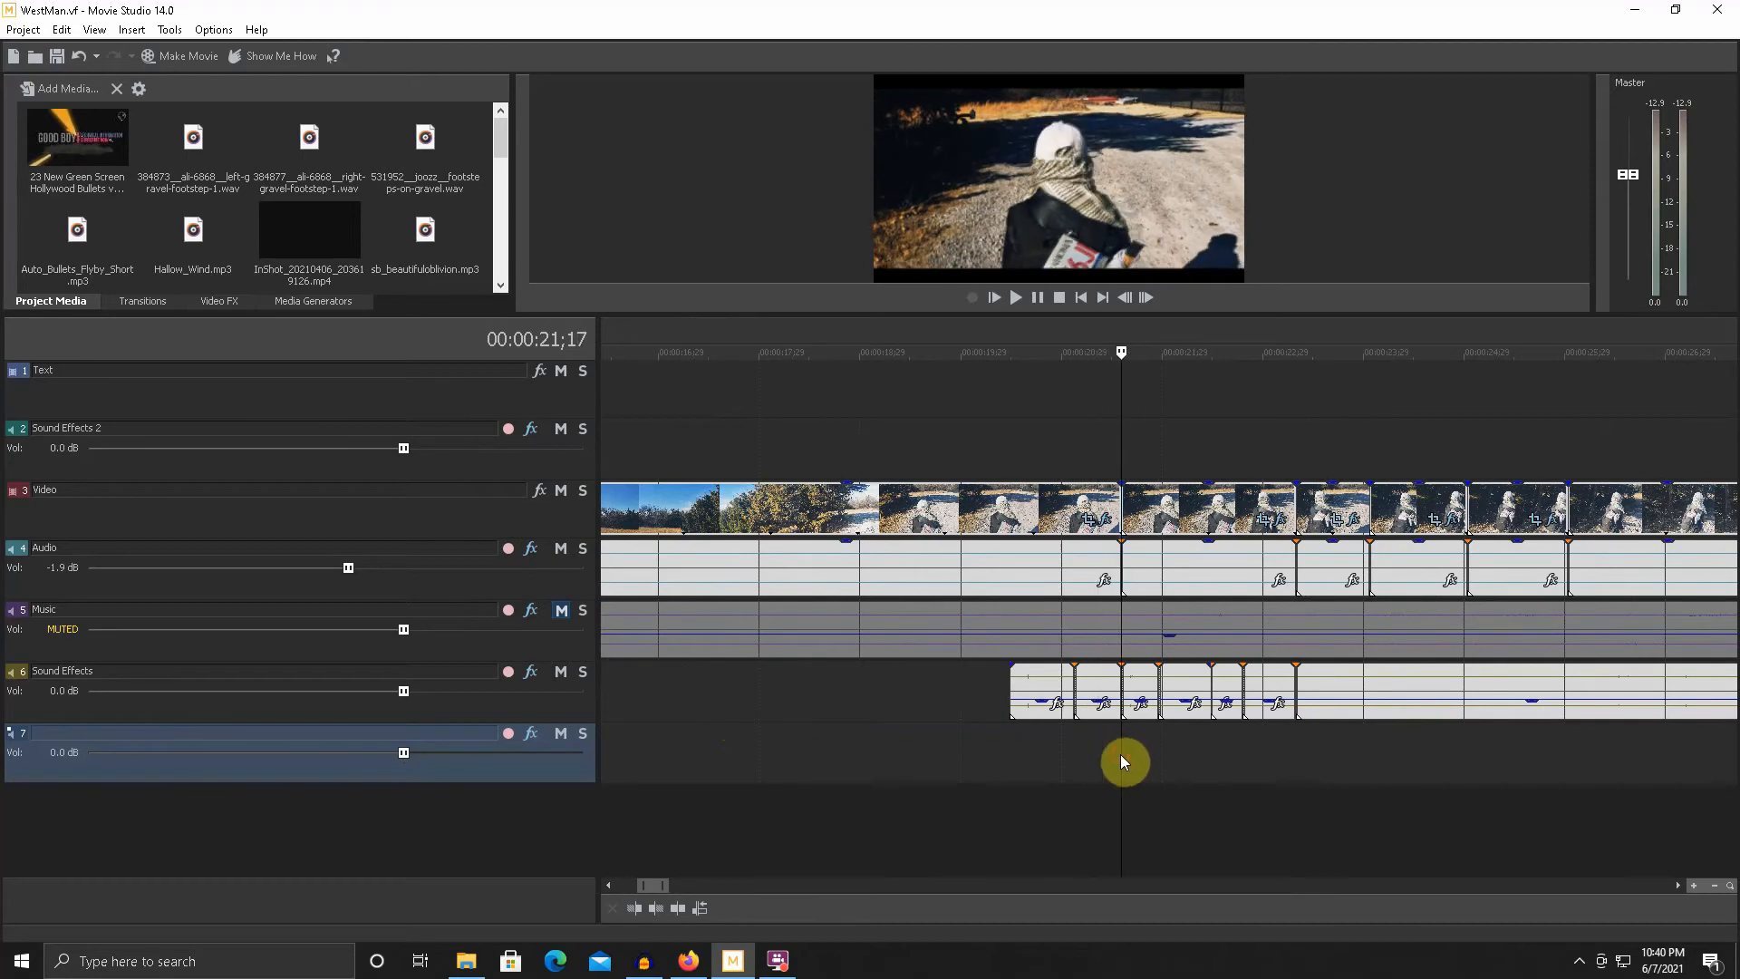
pyautogui.click(1298, 755)
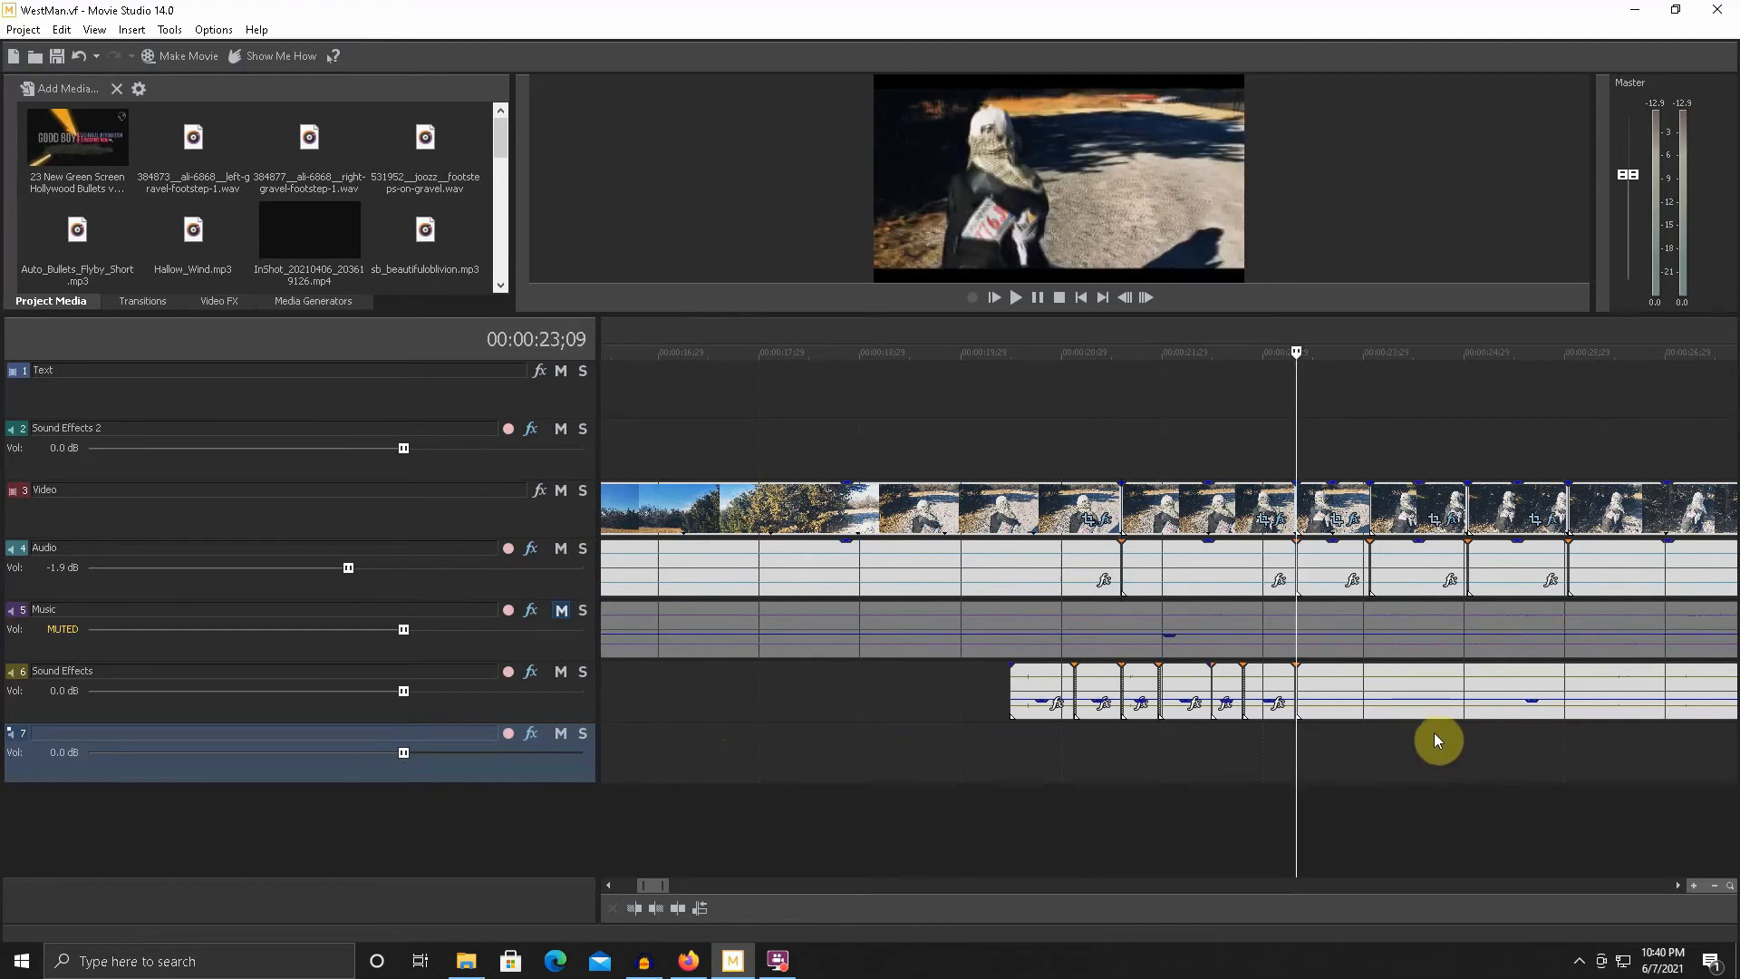
pyautogui.click(1387, 736)
pyautogui.click(1373, 734)
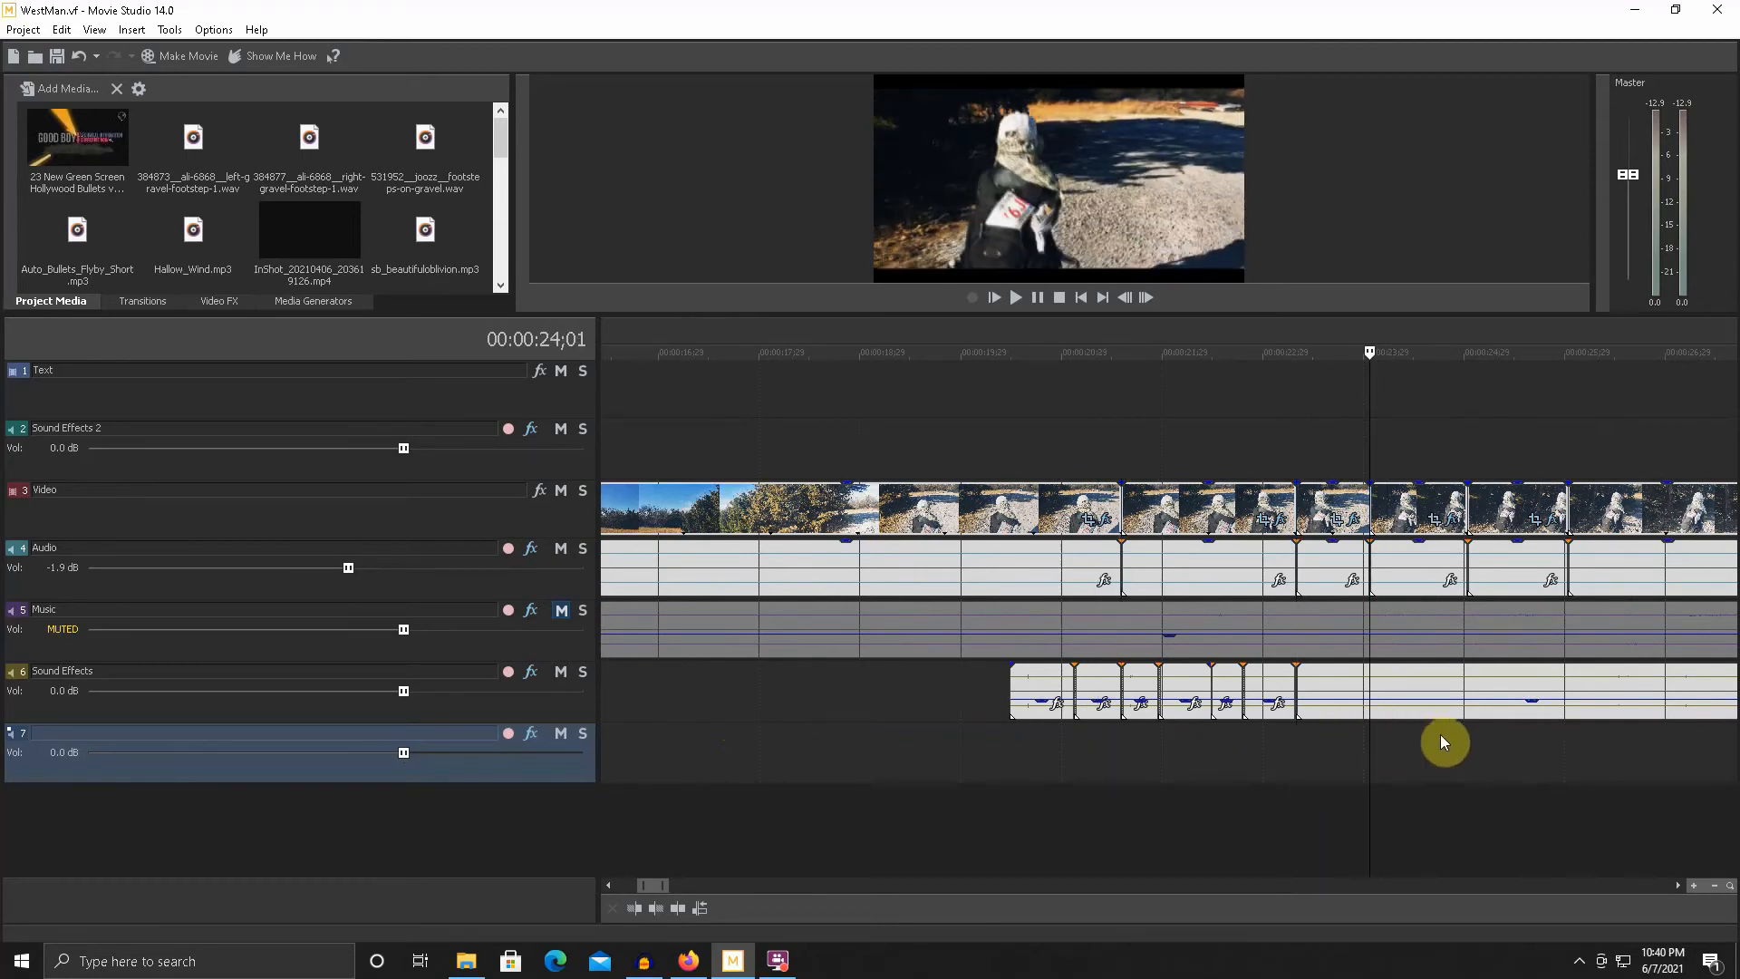
pyautogui.click(1469, 742)
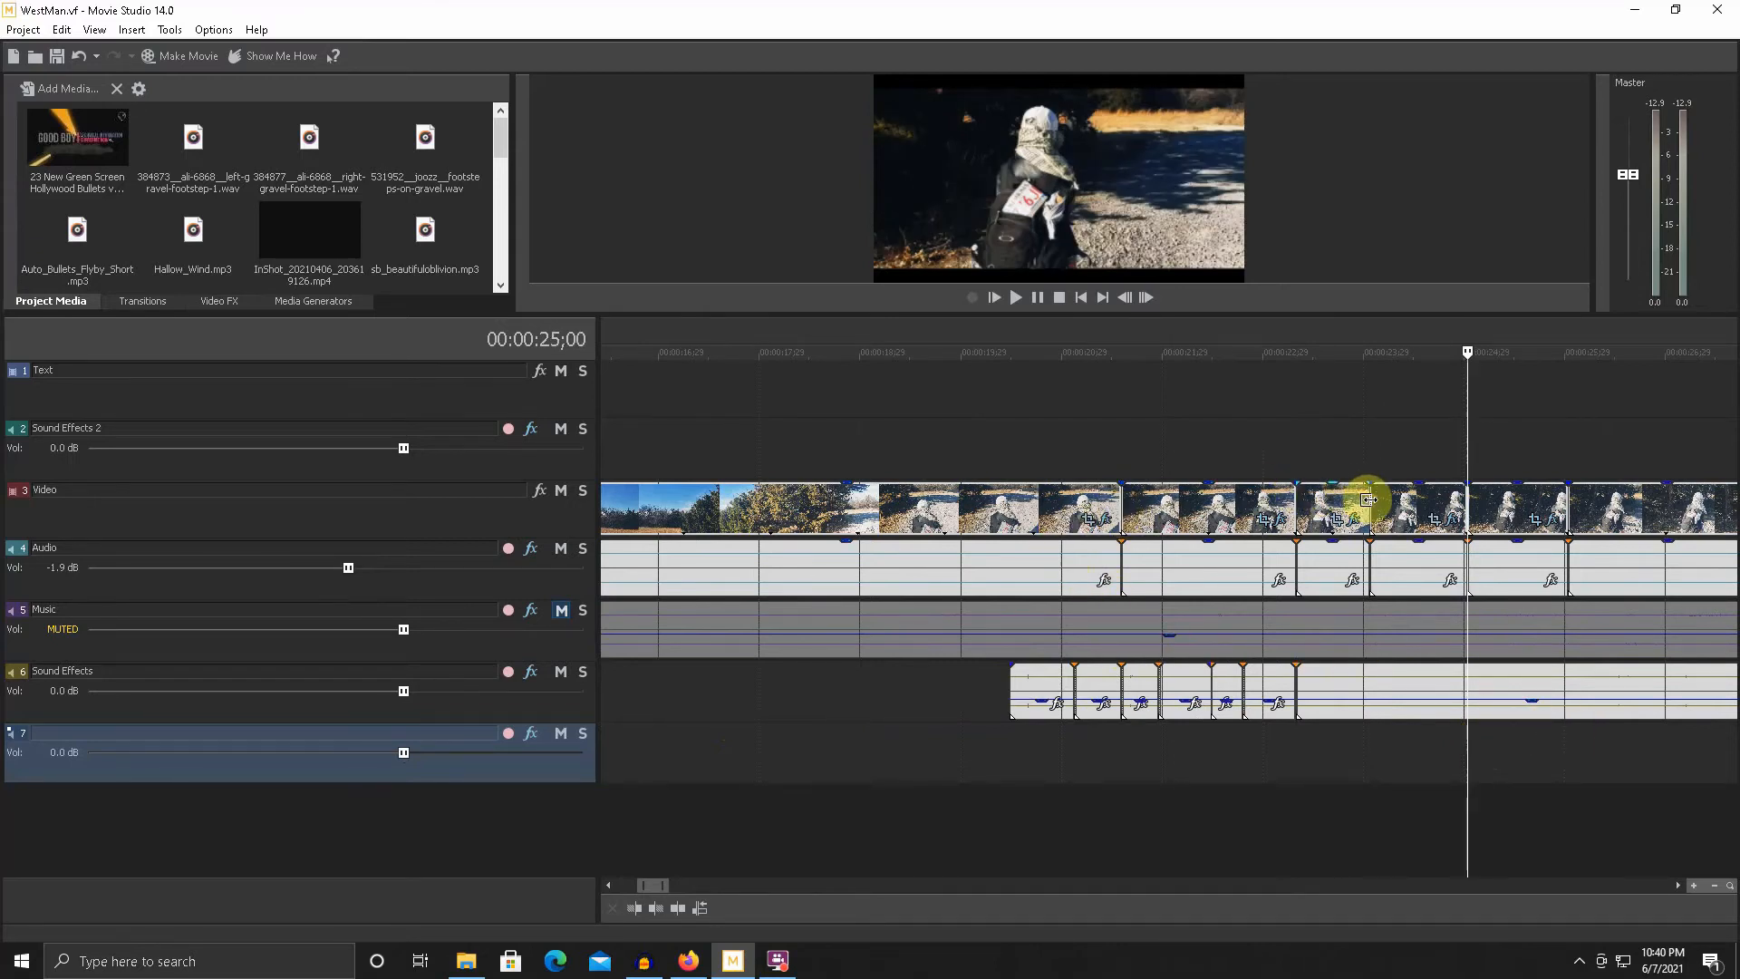
pyautogui.scroll(-2, 1570, 504)
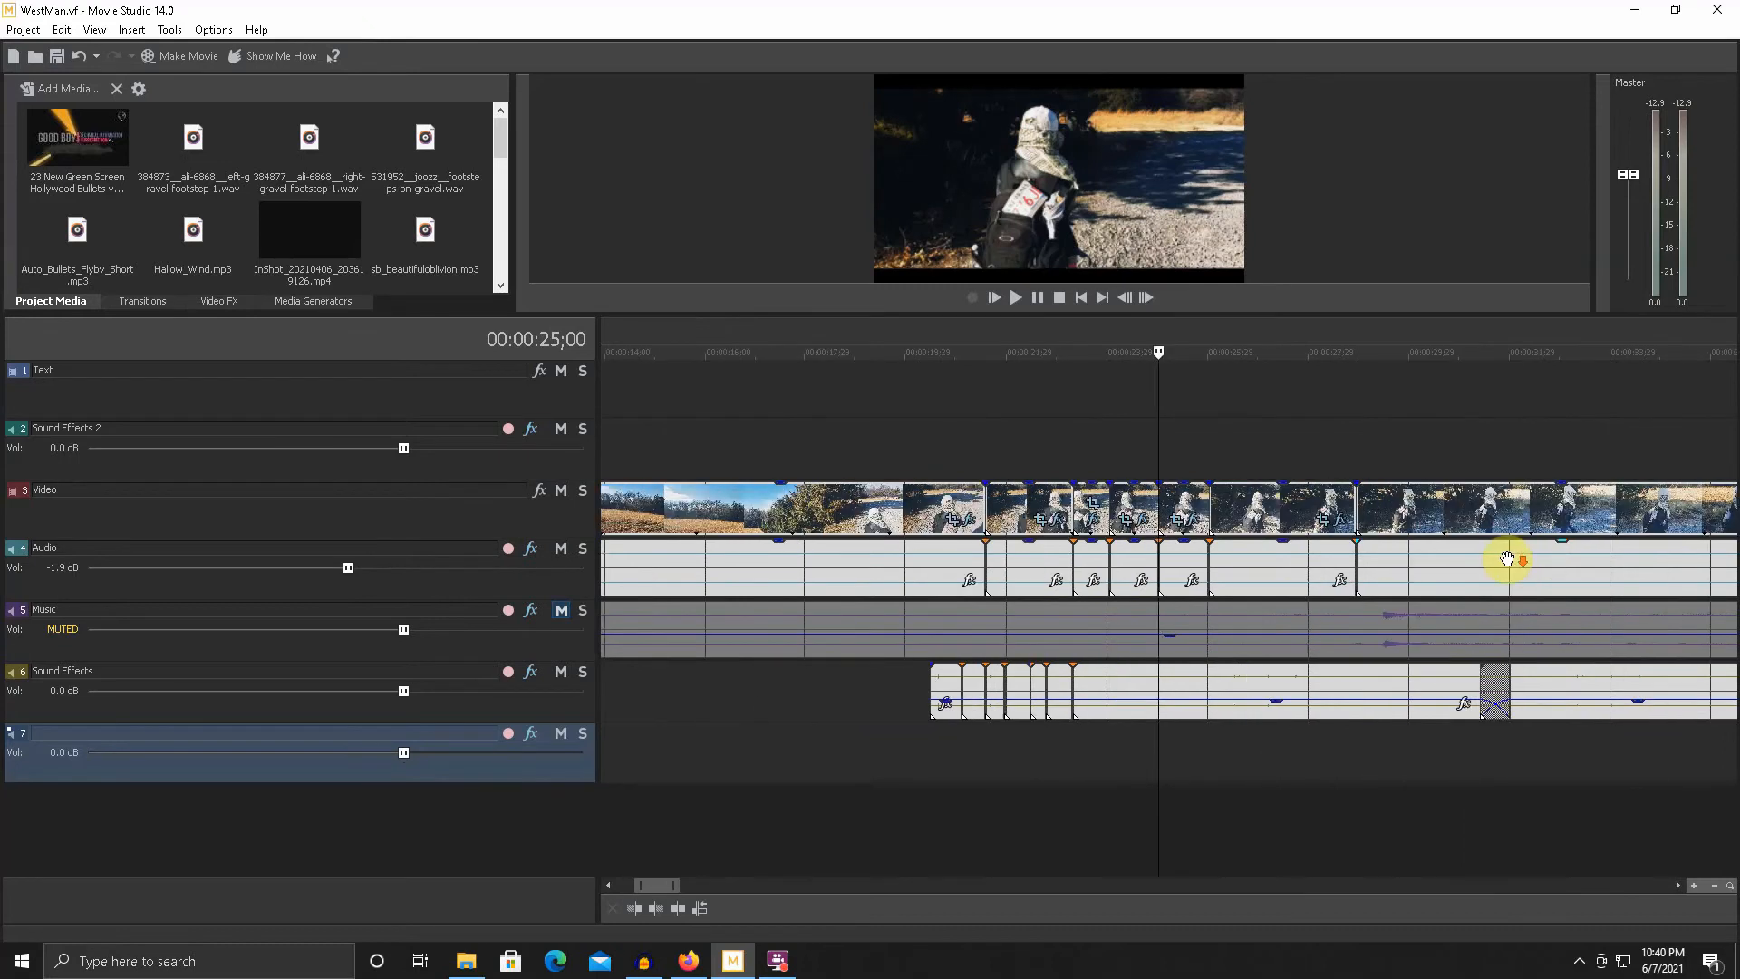
pyautogui.click(1375, 730)
# - Mark a short section following the second walking stick hit and split the recording at 00:00:59;03
pyautogui.scroll(-6, 1369, 708)
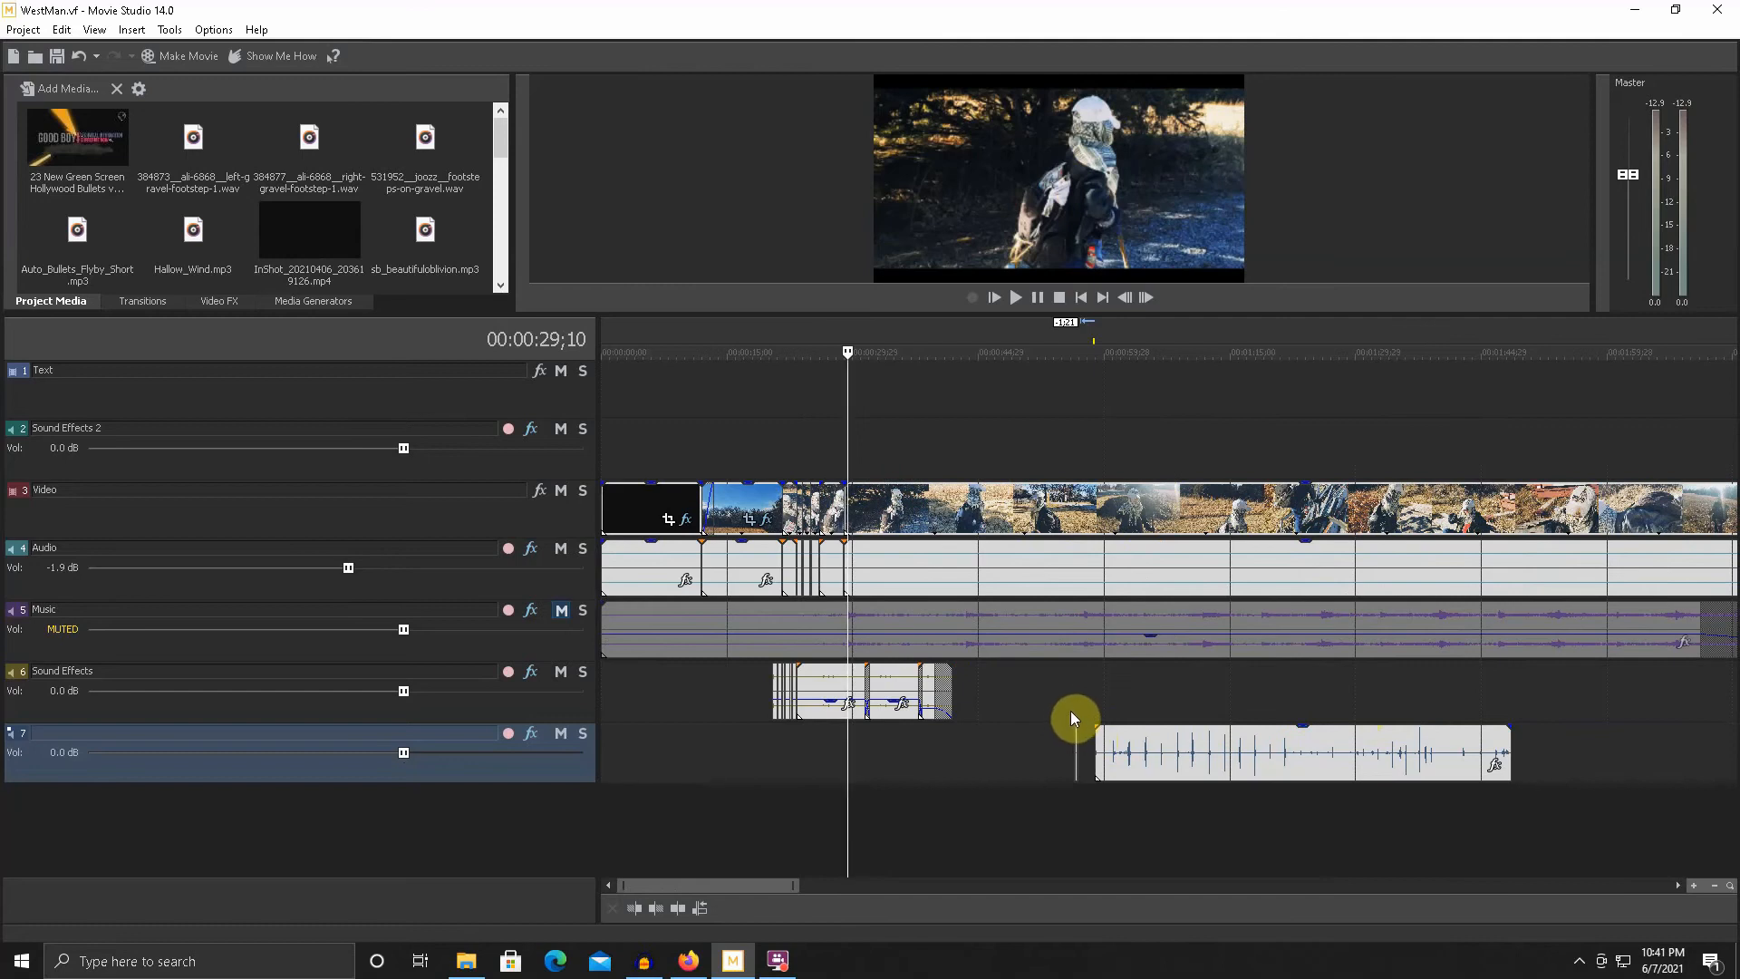
pyautogui.click(1072, 712)
pyautogui.scroll(12, 1078, 711)
pyautogui.scroll(-6, 1209, 714)
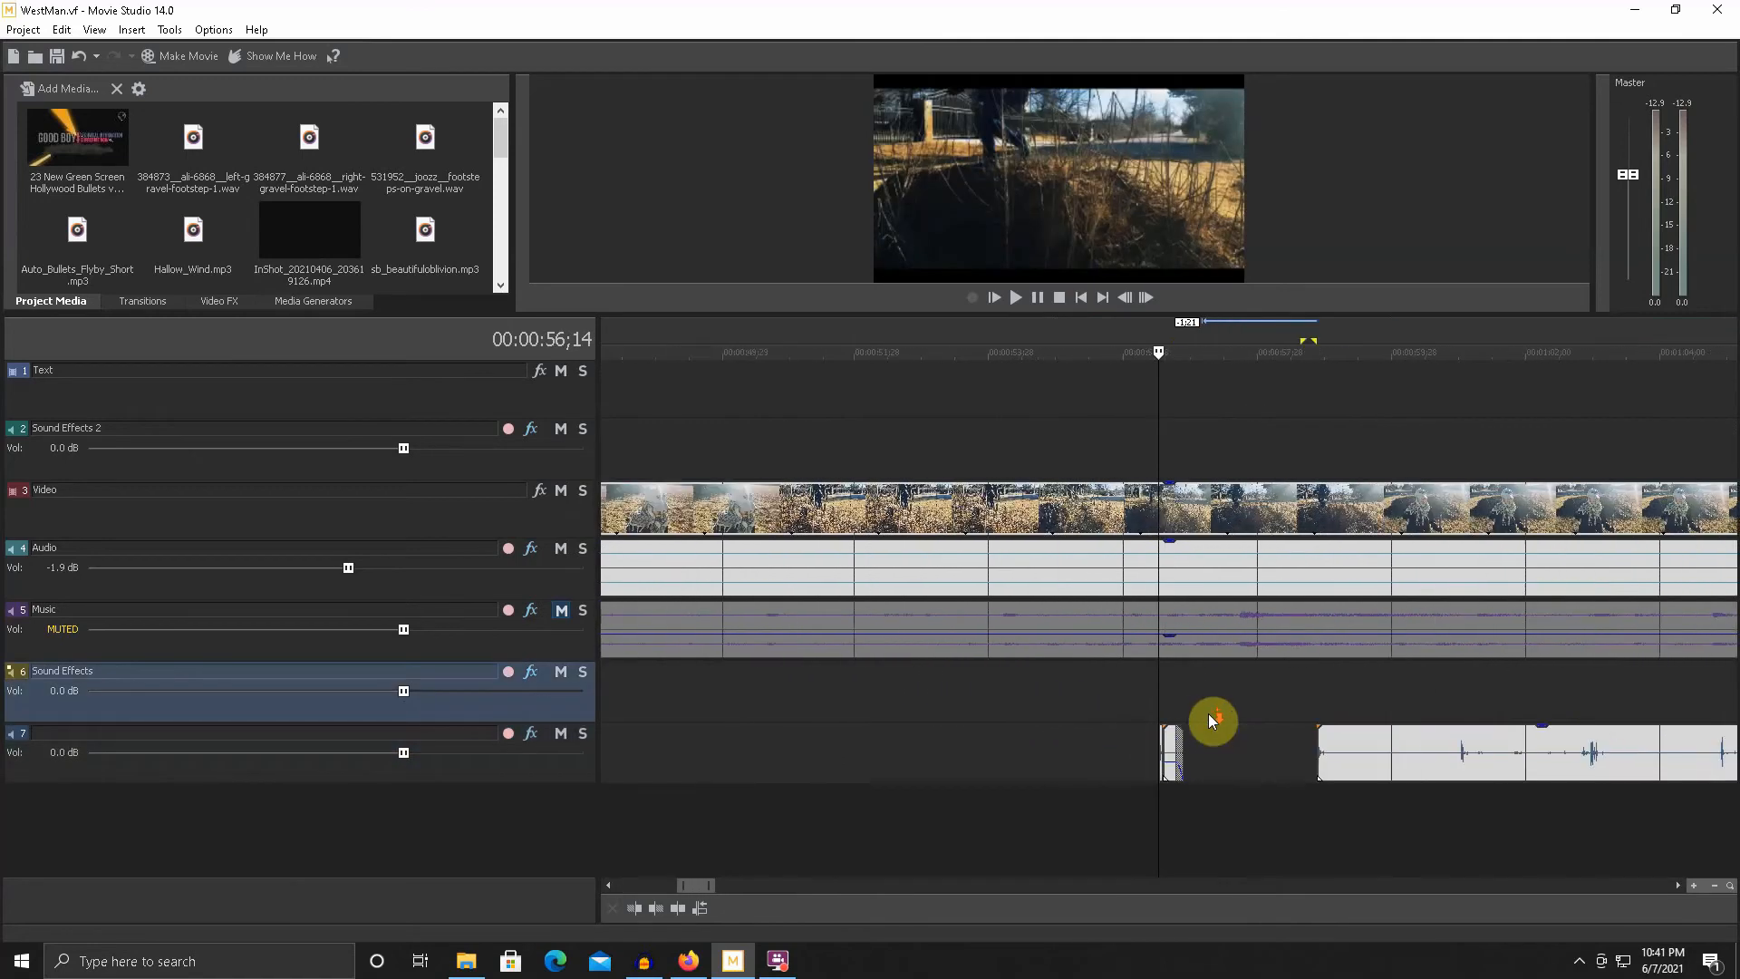
pyautogui.click(1310, 711)
pyautogui.scroll(6, 1298, 703)
pyautogui.moveTo(1095, 704); pyautogui.dragTo(1160, 695)
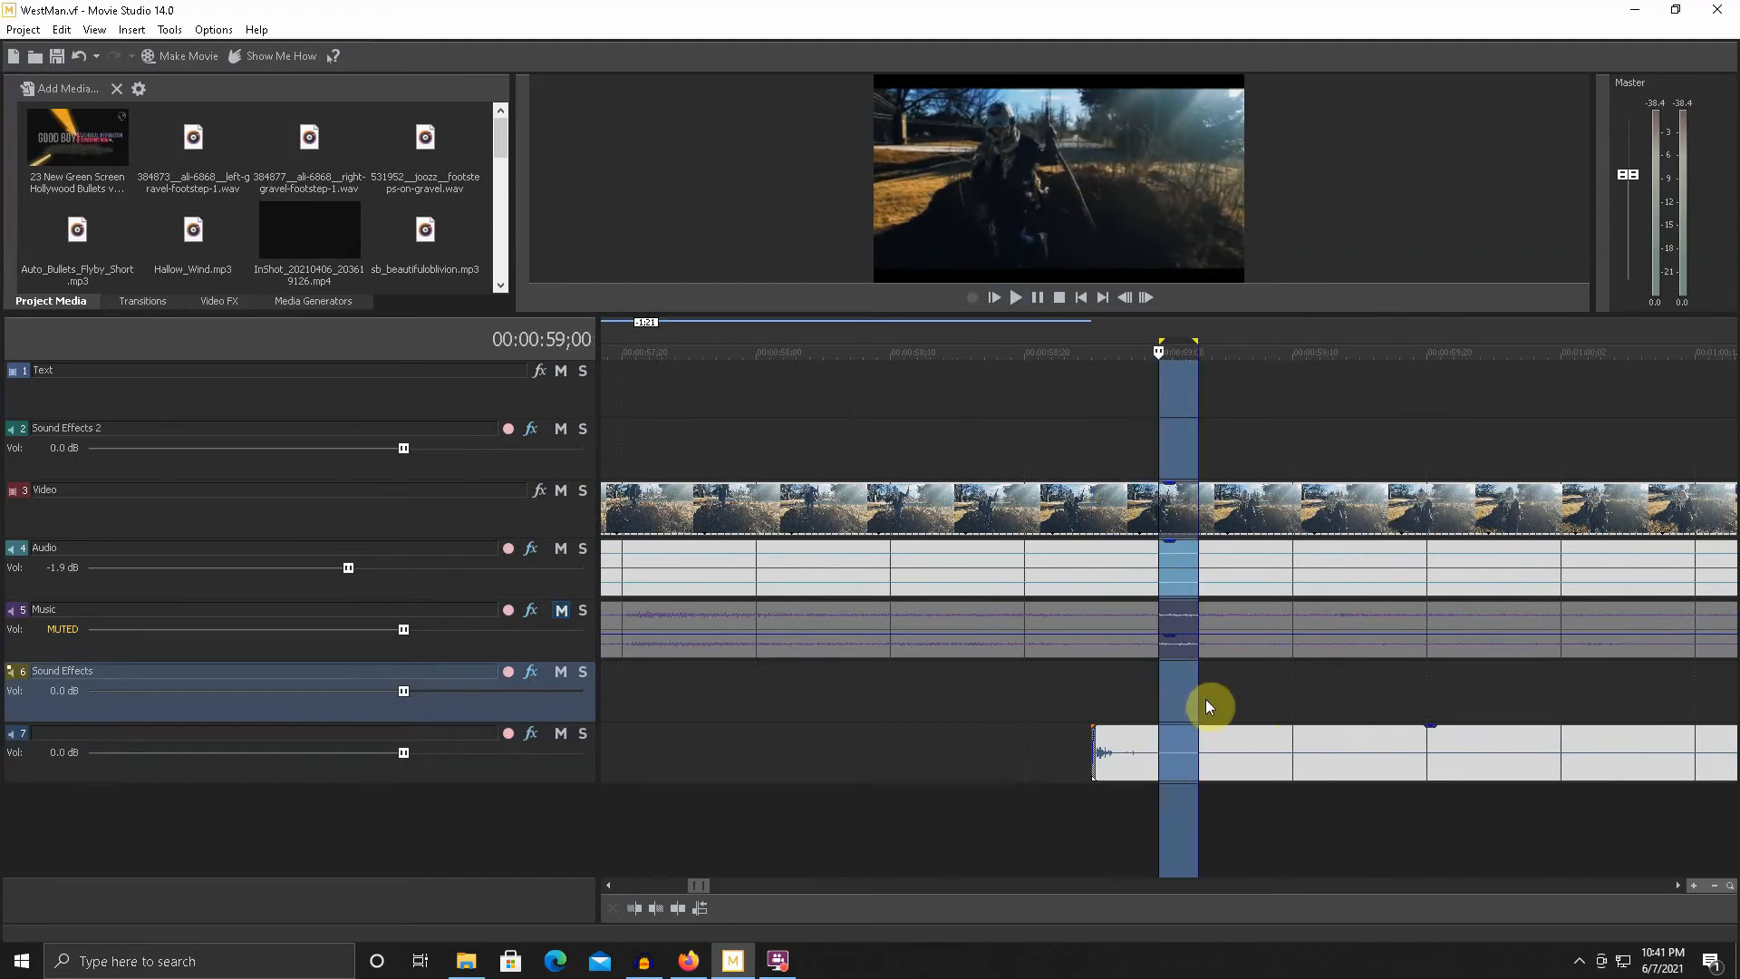
pyautogui.click(1198, 749)
pyautogui.press('s')
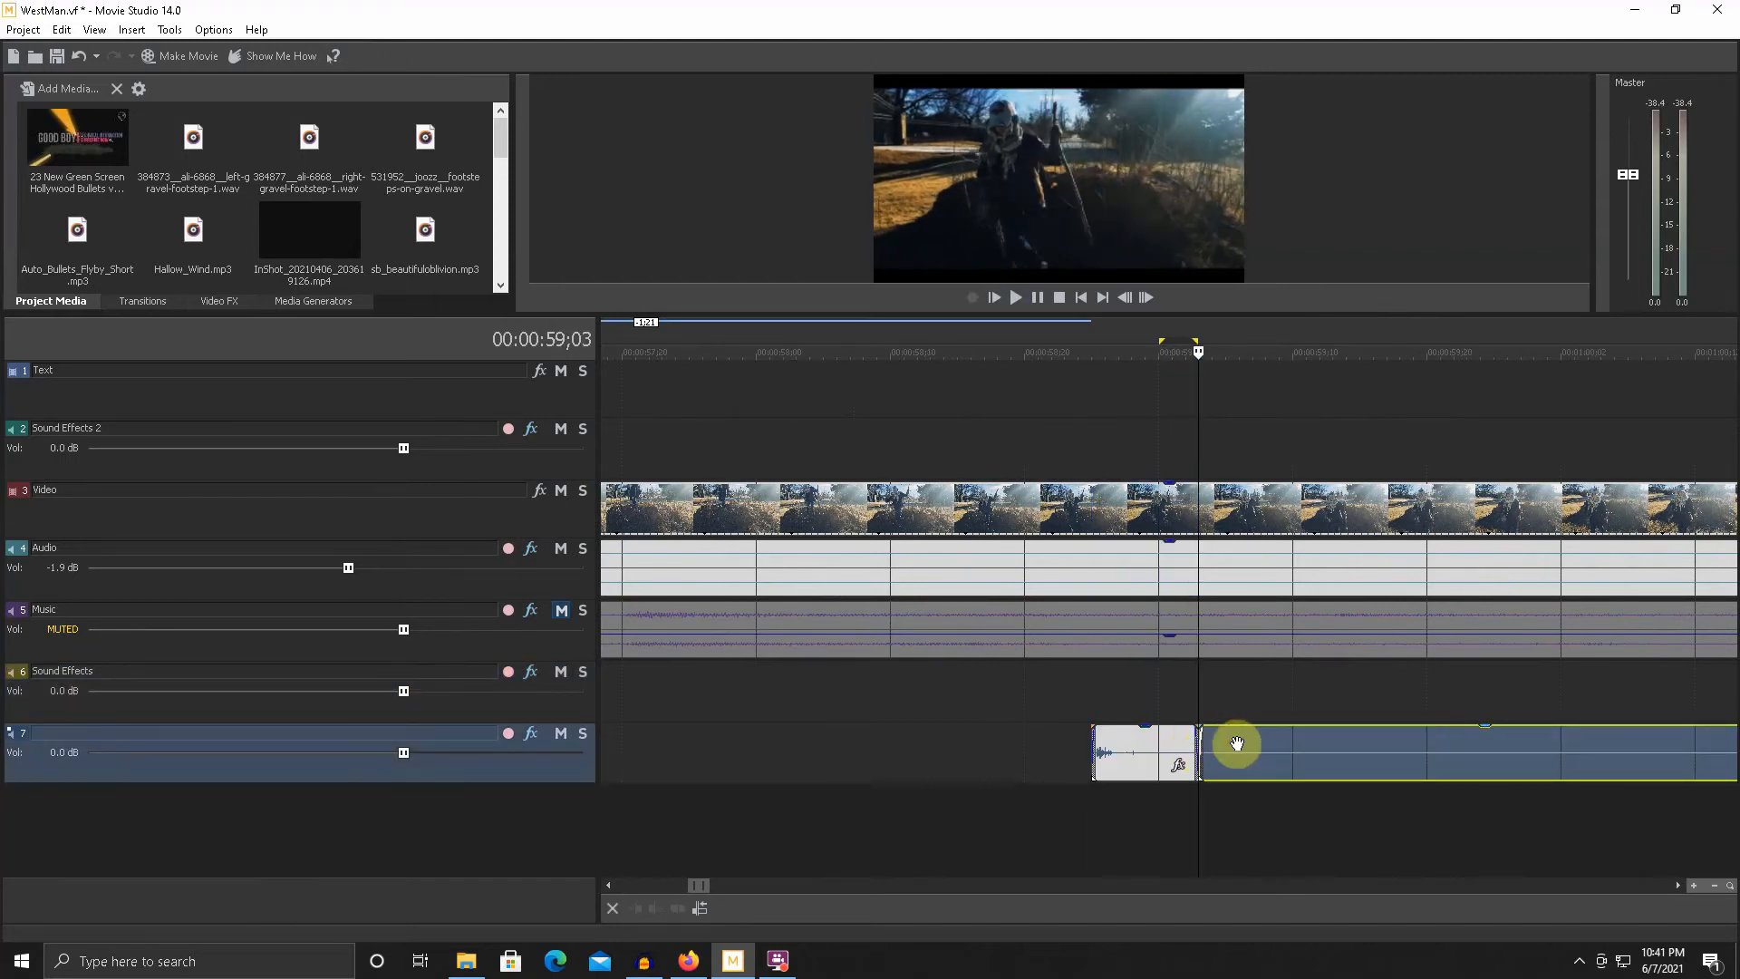
# - Shift the remaining walking stick recording to start at about 00:00:59;22, separating it from the second hit
pyautogui.click(1237, 742)
pyautogui.scroll(-3, 1237, 742)
pyautogui.moveTo(1207, 748); pyautogui.dragTo(1291, 751)
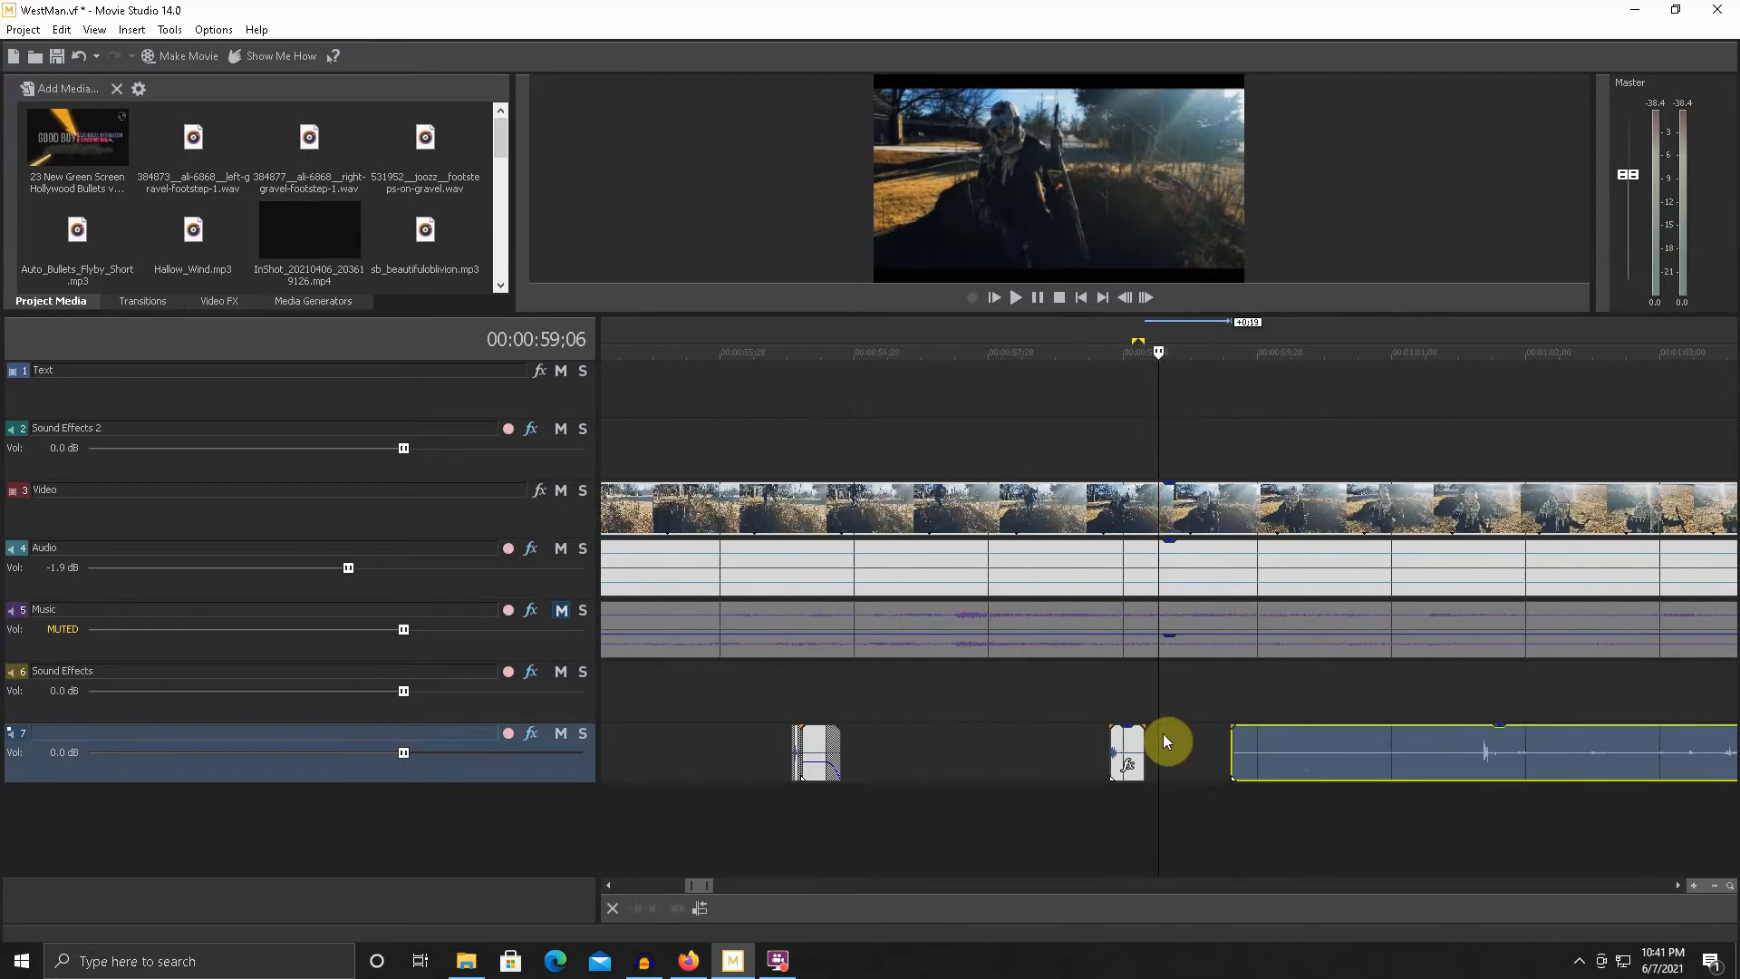
# - Split the second hit piece at 00:00:58;29 and lower the gain of its tail
pyautogui.click(1128, 742)
pyautogui.scroll(5, 1130, 738)
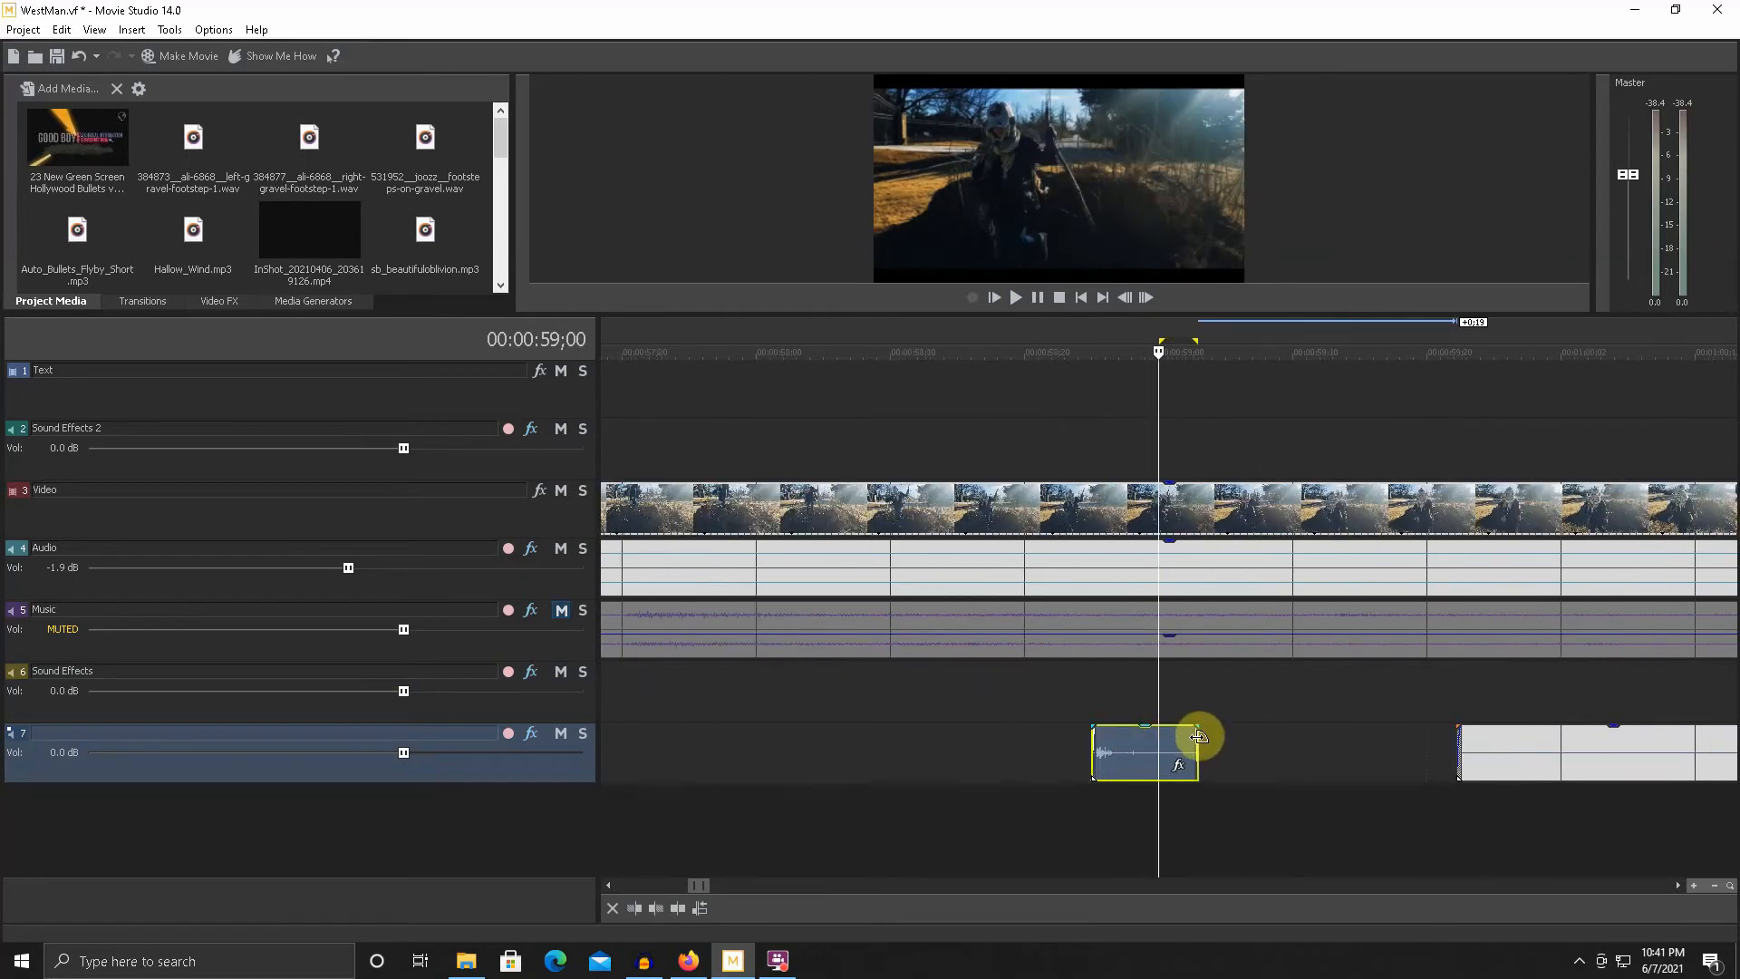
pyautogui.click(1143, 743)
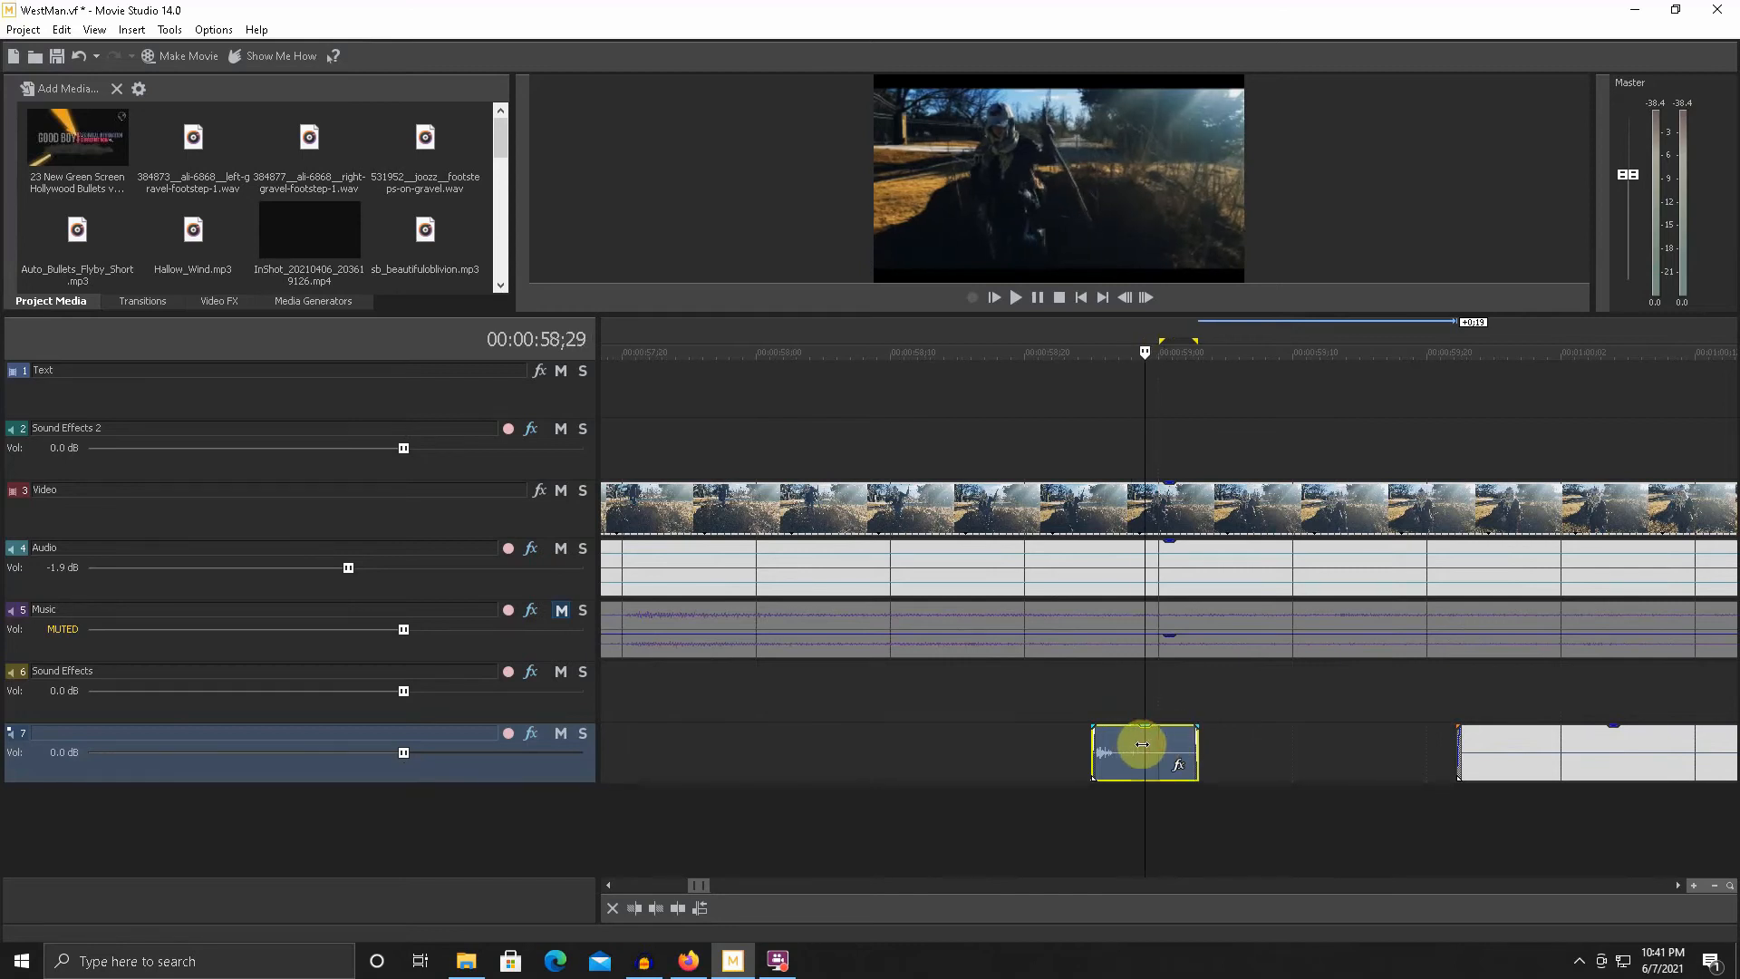
pyautogui.press('s')
pyautogui.moveTo(1159, 730); pyautogui.dragTo(1223, 746)
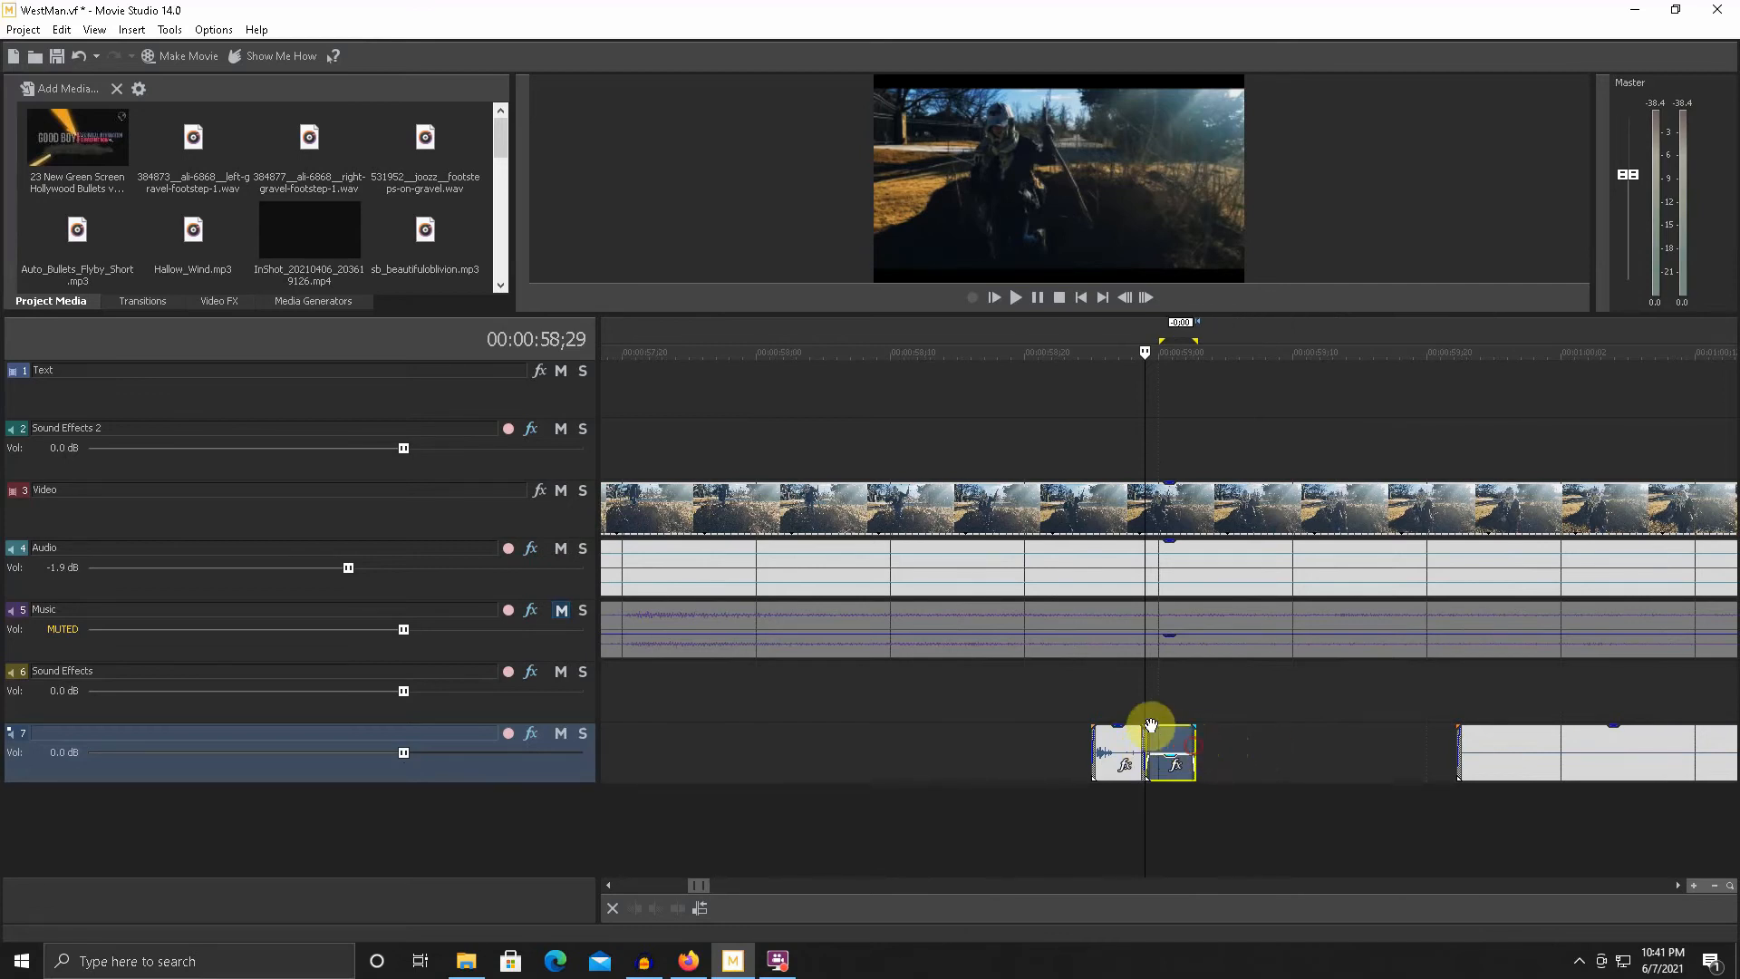
# - Add a long fade-out to the second tail piece and a fade-in to the second hit, and return the playhead to 00:00:58;25
pyautogui.scroll(6, 1160, 733)
pyautogui.moveTo(1413, 734); pyautogui.dragTo(1233, 739)
pyautogui.moveTo(888, 752); pyautogui.dragTo(983, 759)
pyautogui.click(876, 710)
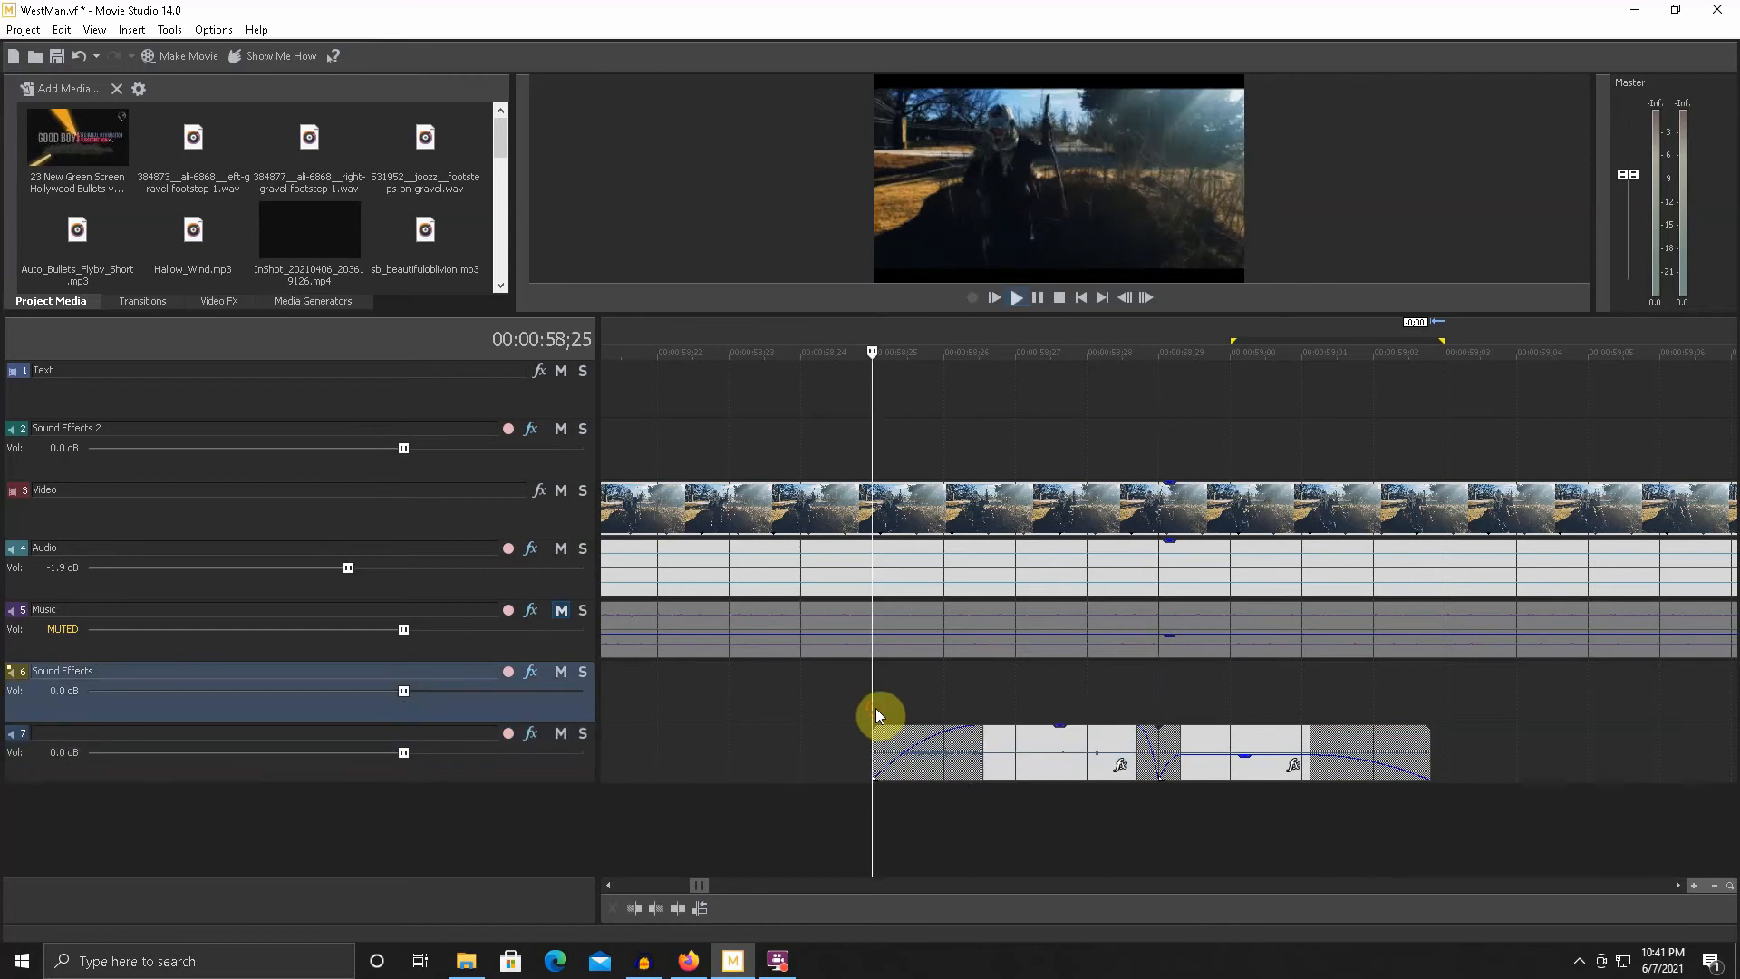
# - Trim the end of the first walking stick hit's tail slightly shorter and play it back from 00:00:56;14
pyautogui.scroll(-6, 895, 709)
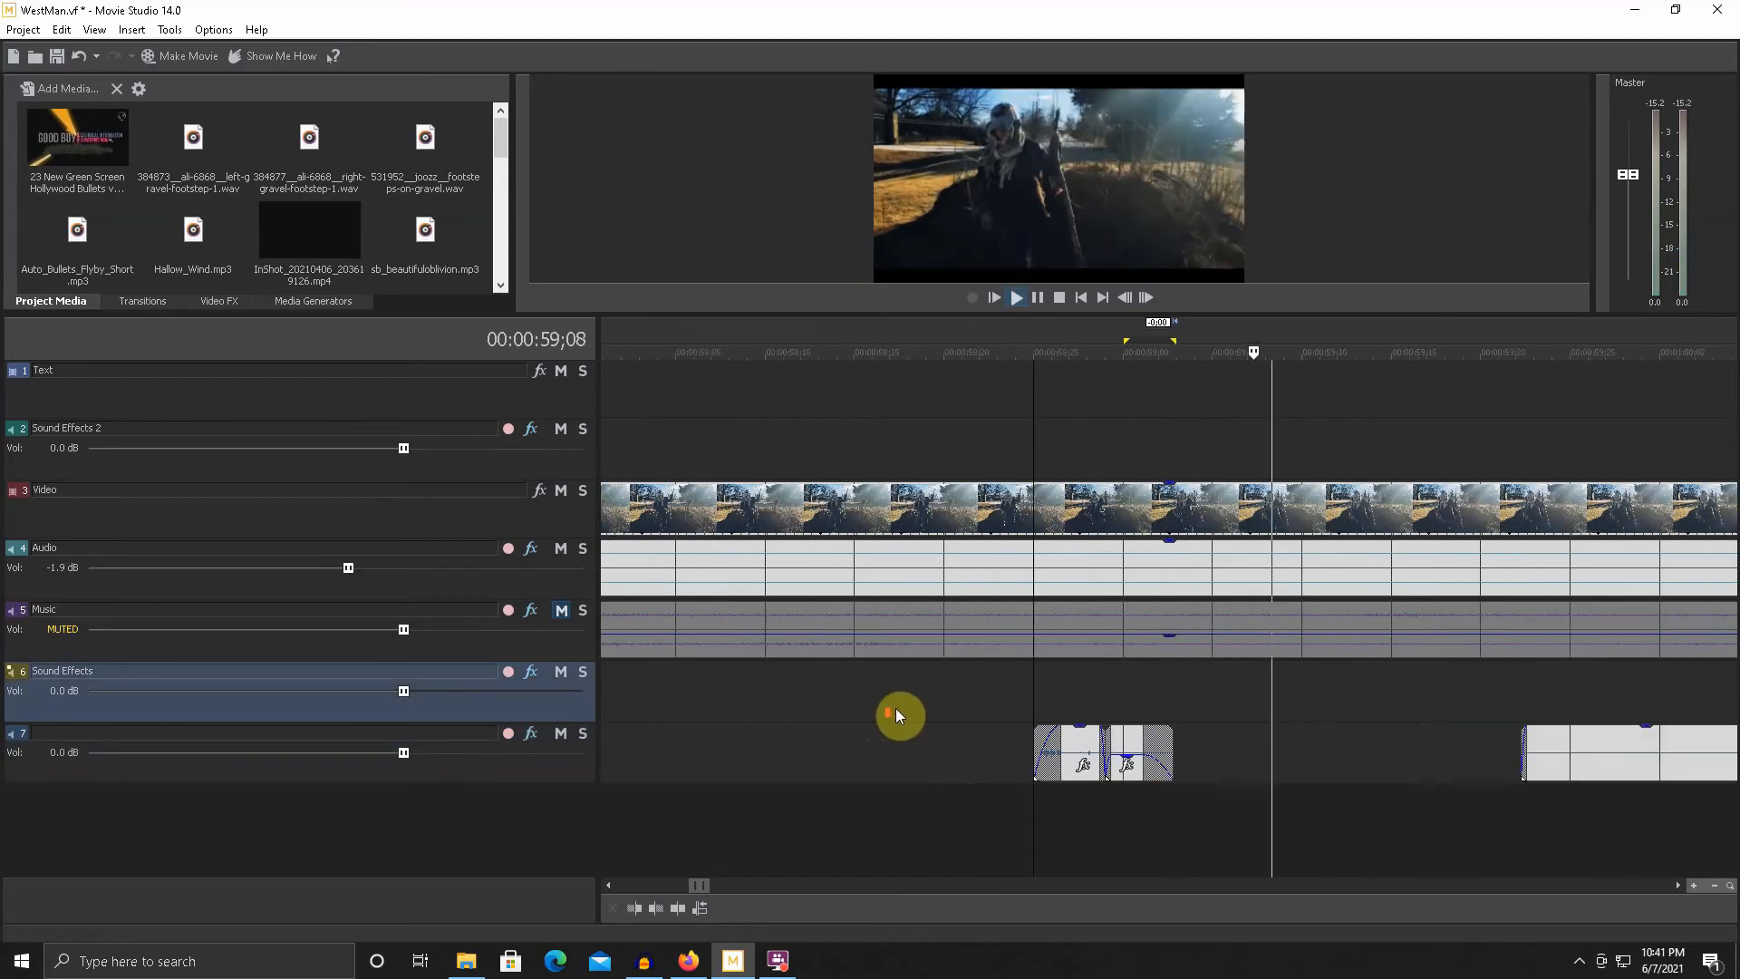
pyautogui.click(757, 696)
pyautogui.moveTo(801, 745); pyautogui.dragTo(794, 745)
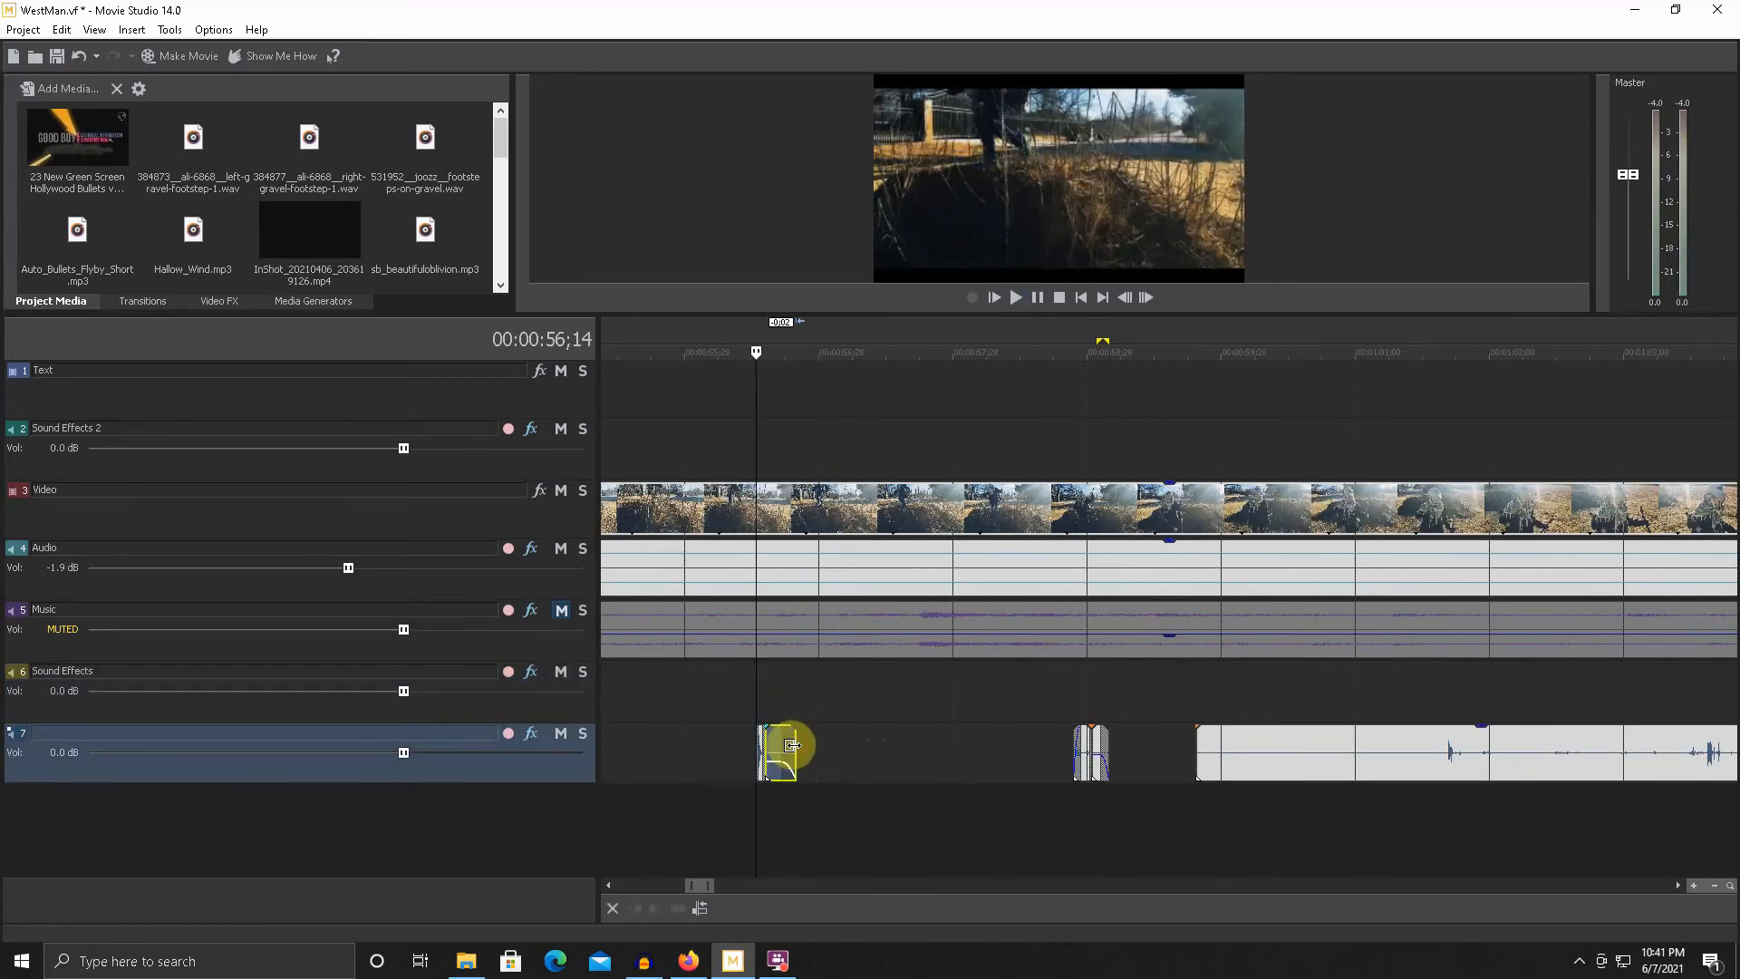
pyautogui.press('space')
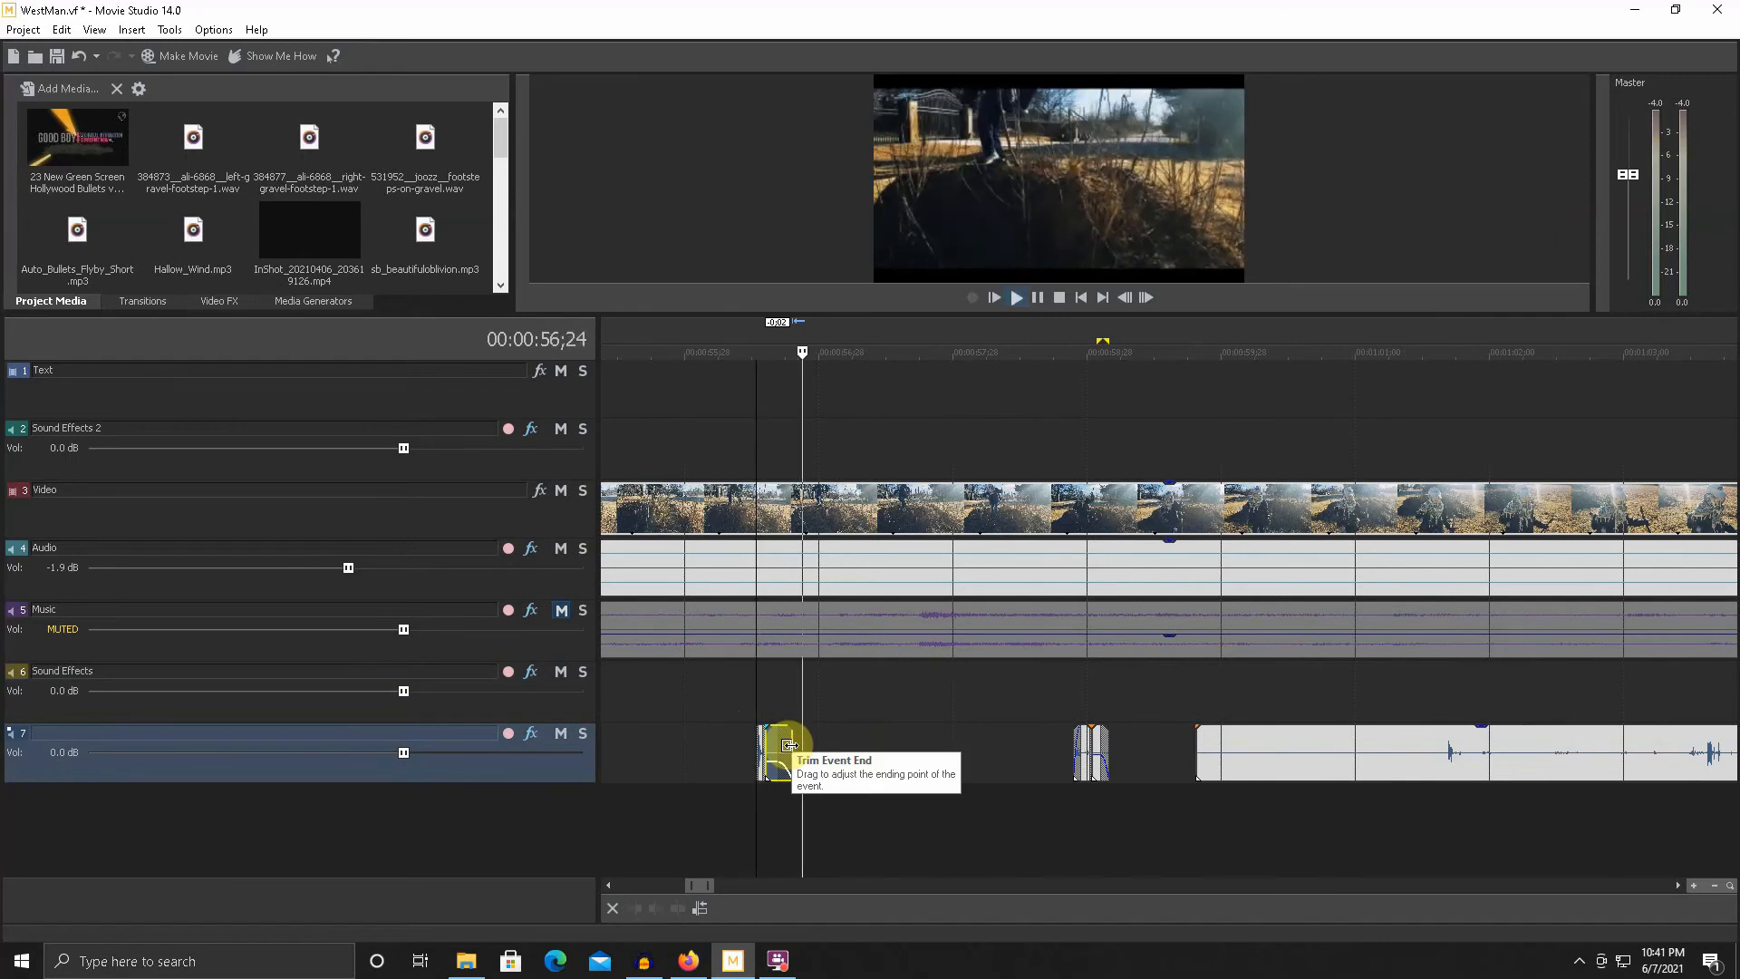
pyautogui.press('space')
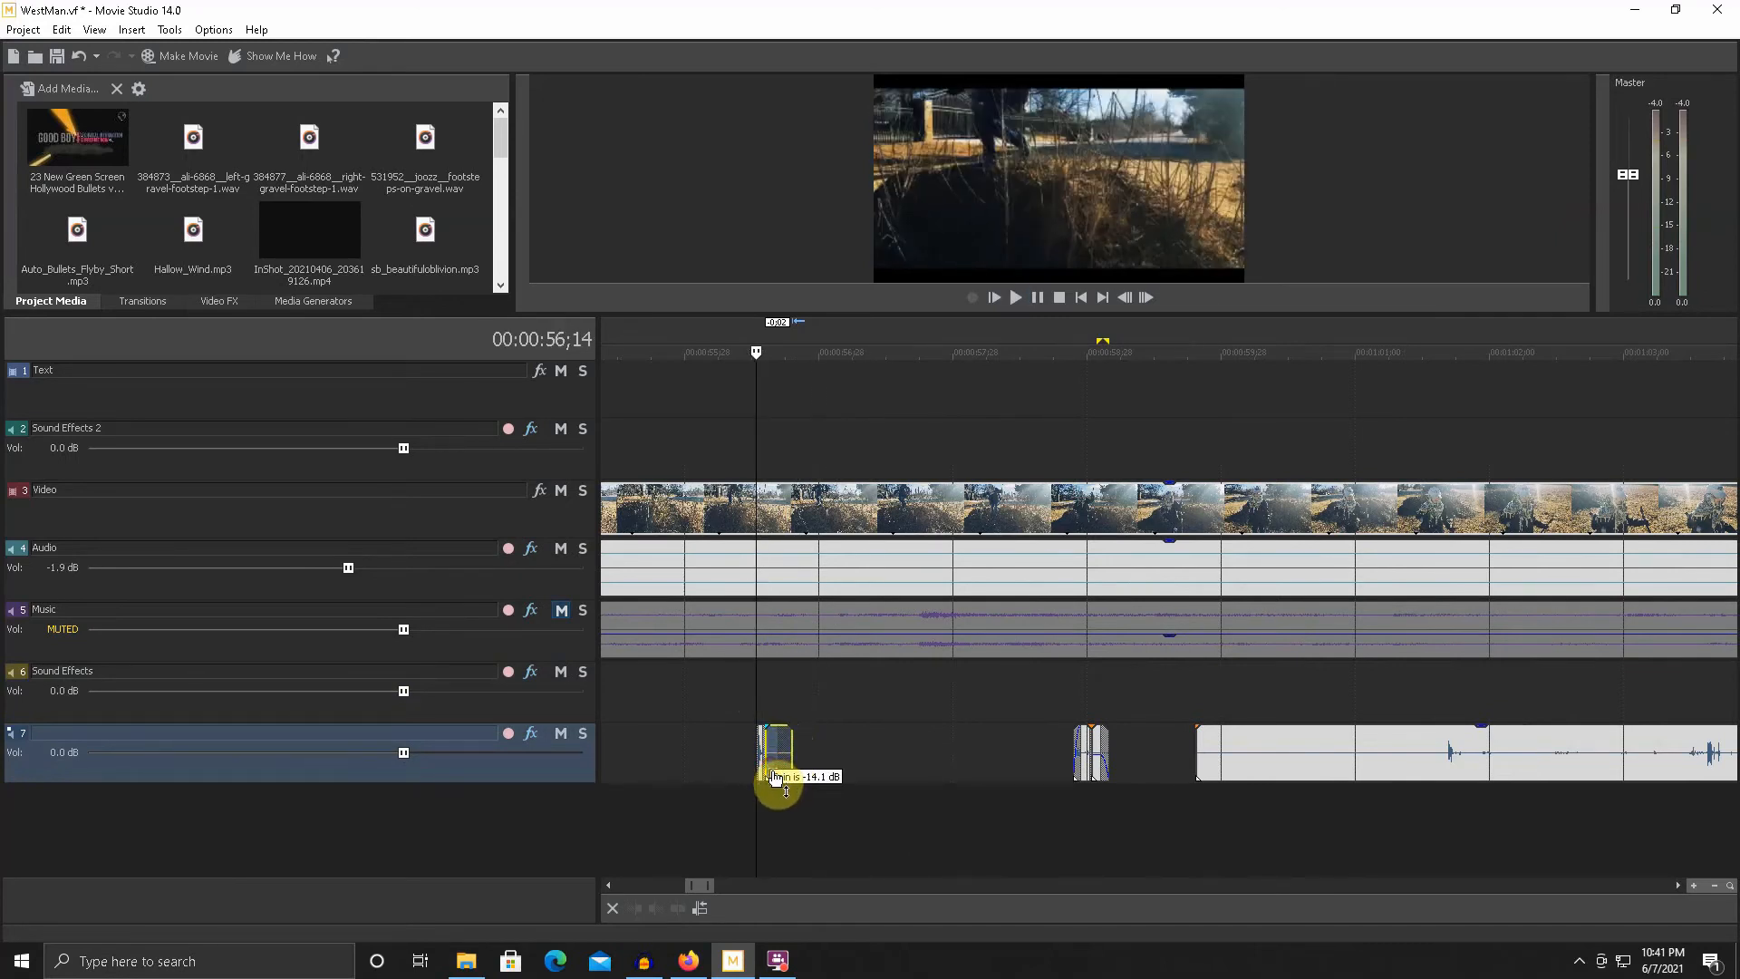
# - Lower the gain of the first hit's tail further and listen to the hit again
pyautogui.moveTo(777, 775); pyautogui.dragTo(777, 779)
pyautogui.press('space')
pyautogui.press('space')
pyautogui.press('space')
pyautogui.press('space')
# - Play back the second walking stick hit from 00:00:58;25 and save the project
pyautogui.click(1074, 709)
pyautogui.press('space')
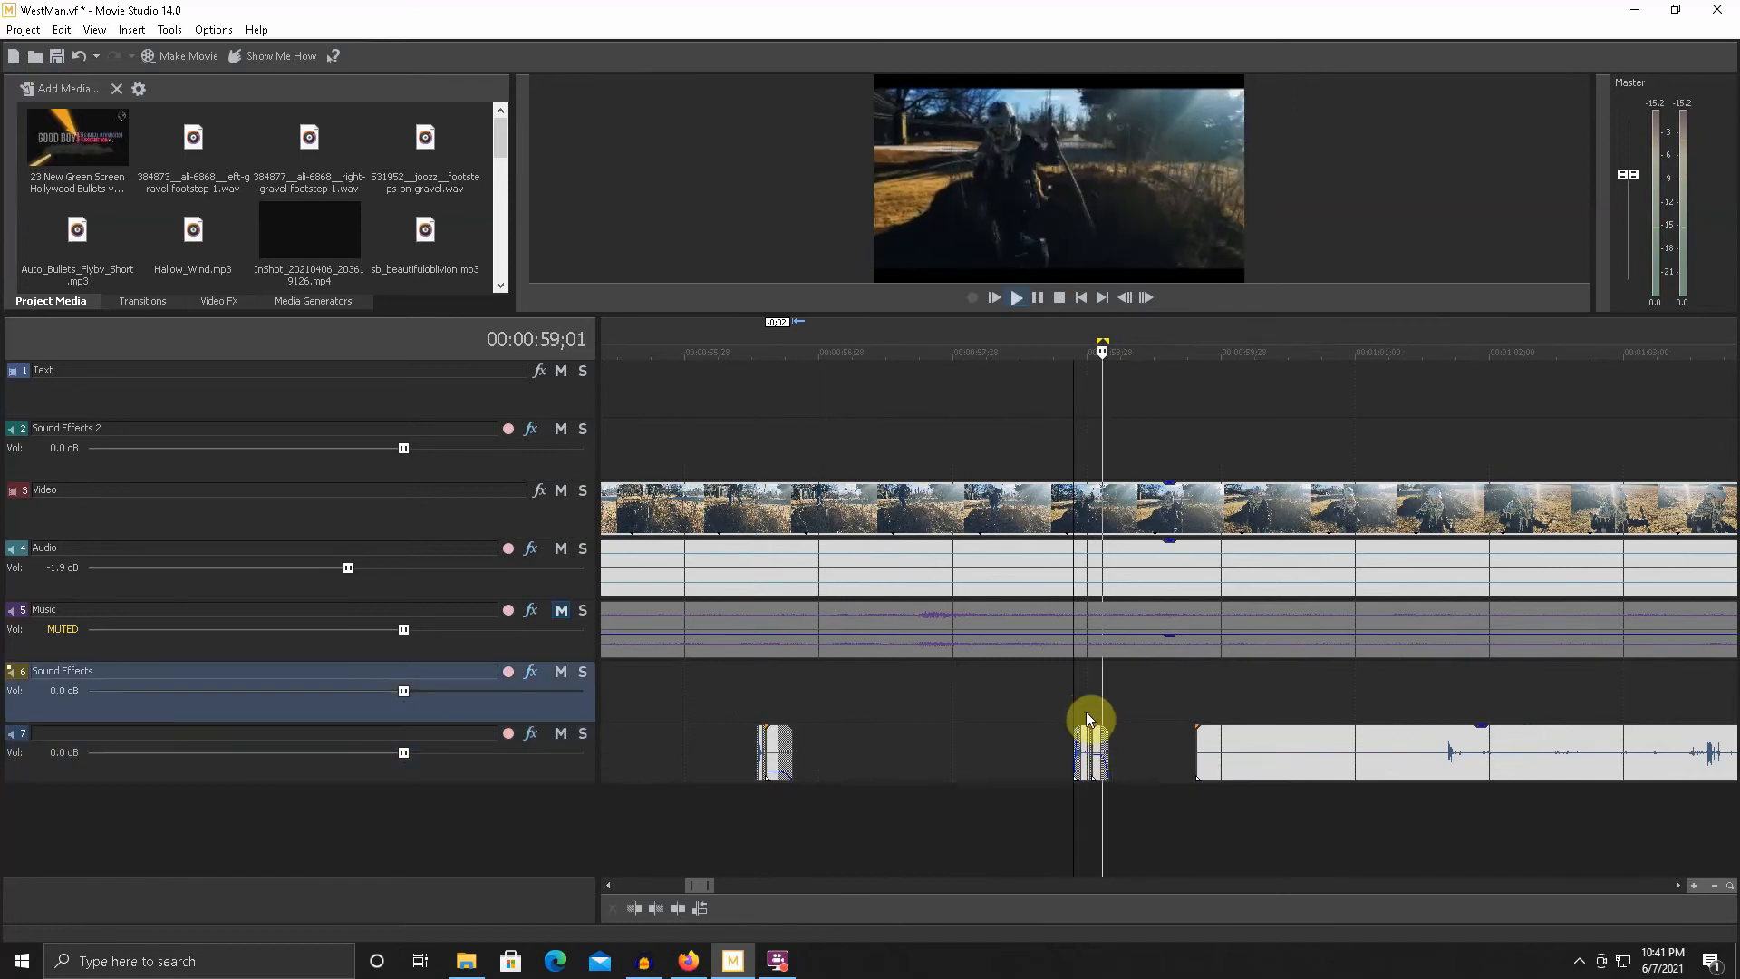
pyautogui.press('space')
pyautogui.press('space')
pyautogui.click(74, 58)
pyautogui.click(668, 575)
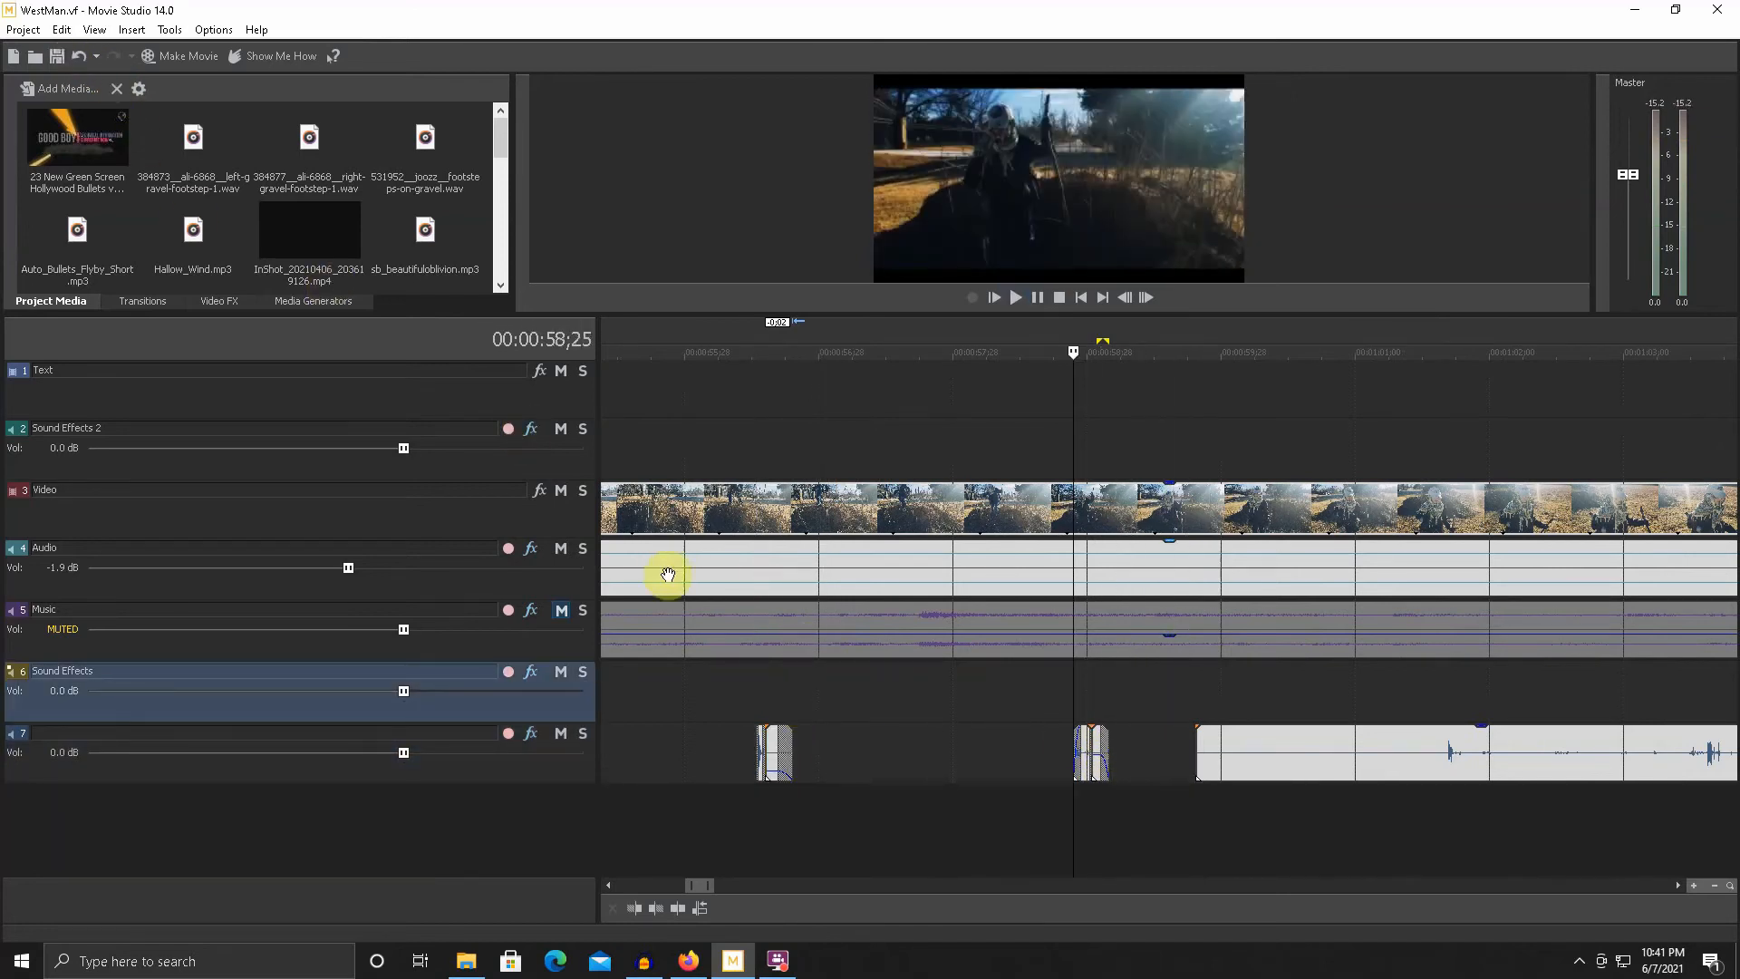
# - Select the first walking stick hit and its tail at 00:00:56;14 and cut both pieces from track 7
pyautogui.click(755, 700)
pyautogui.press('Up')
pyautogui.press('Up')
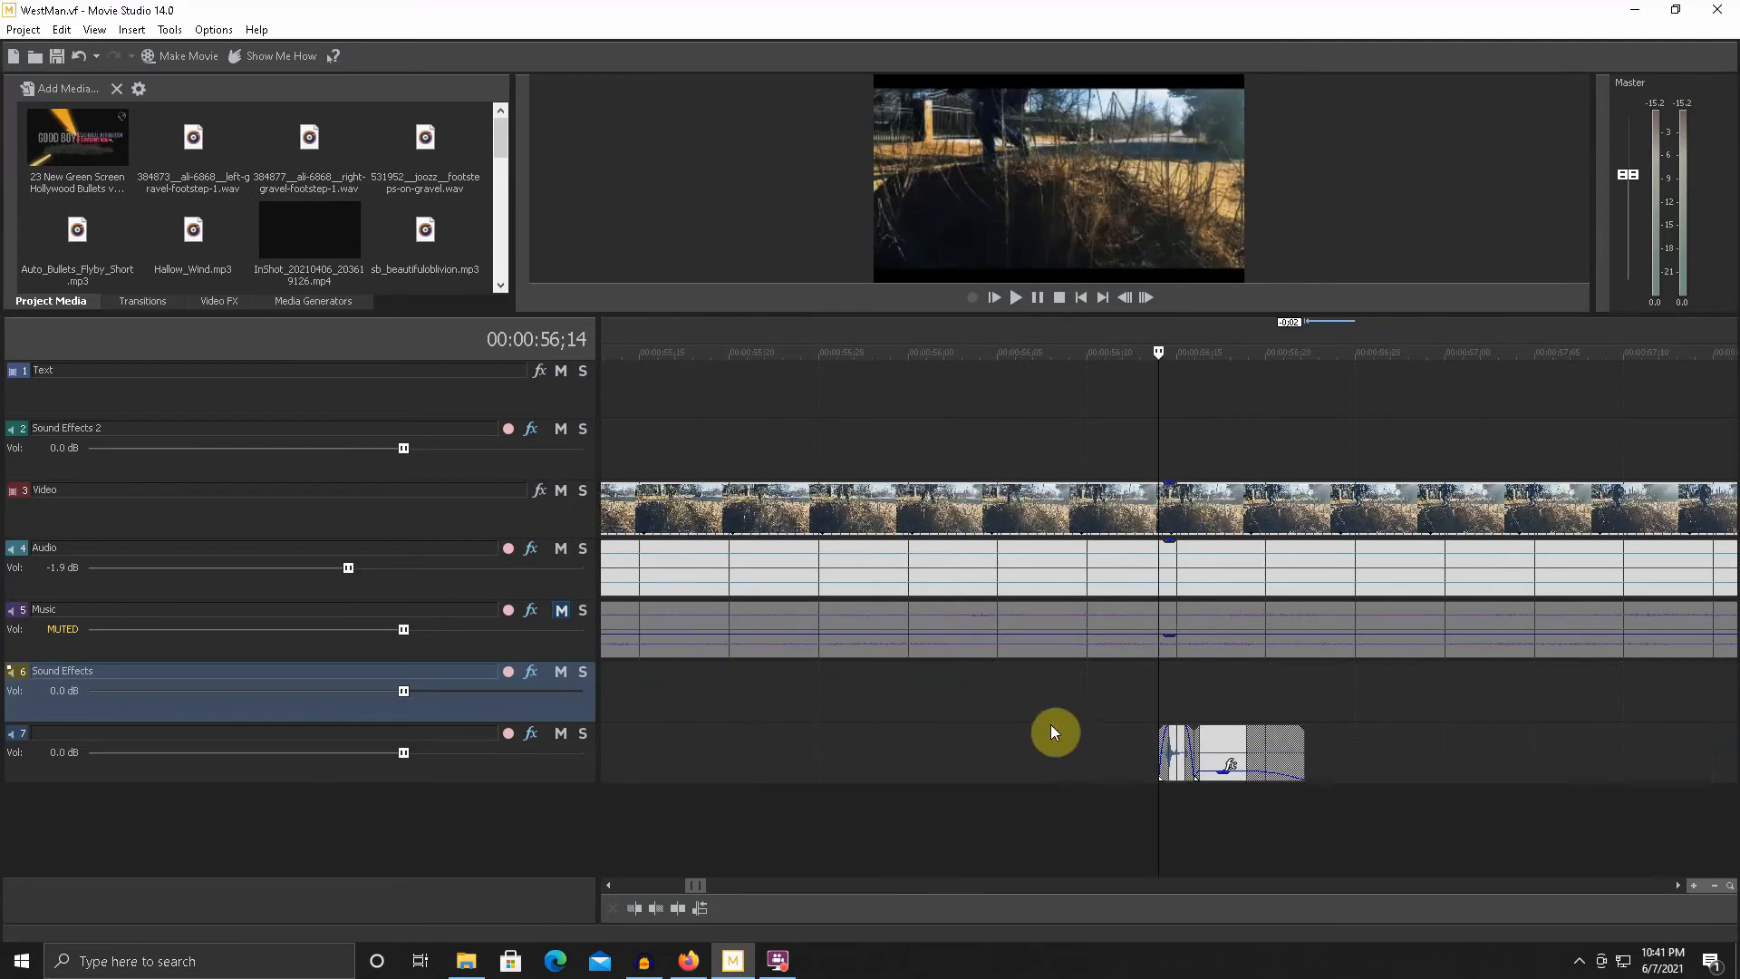
pyautogui.press('Up')
pyautogui.click(1291, 754)
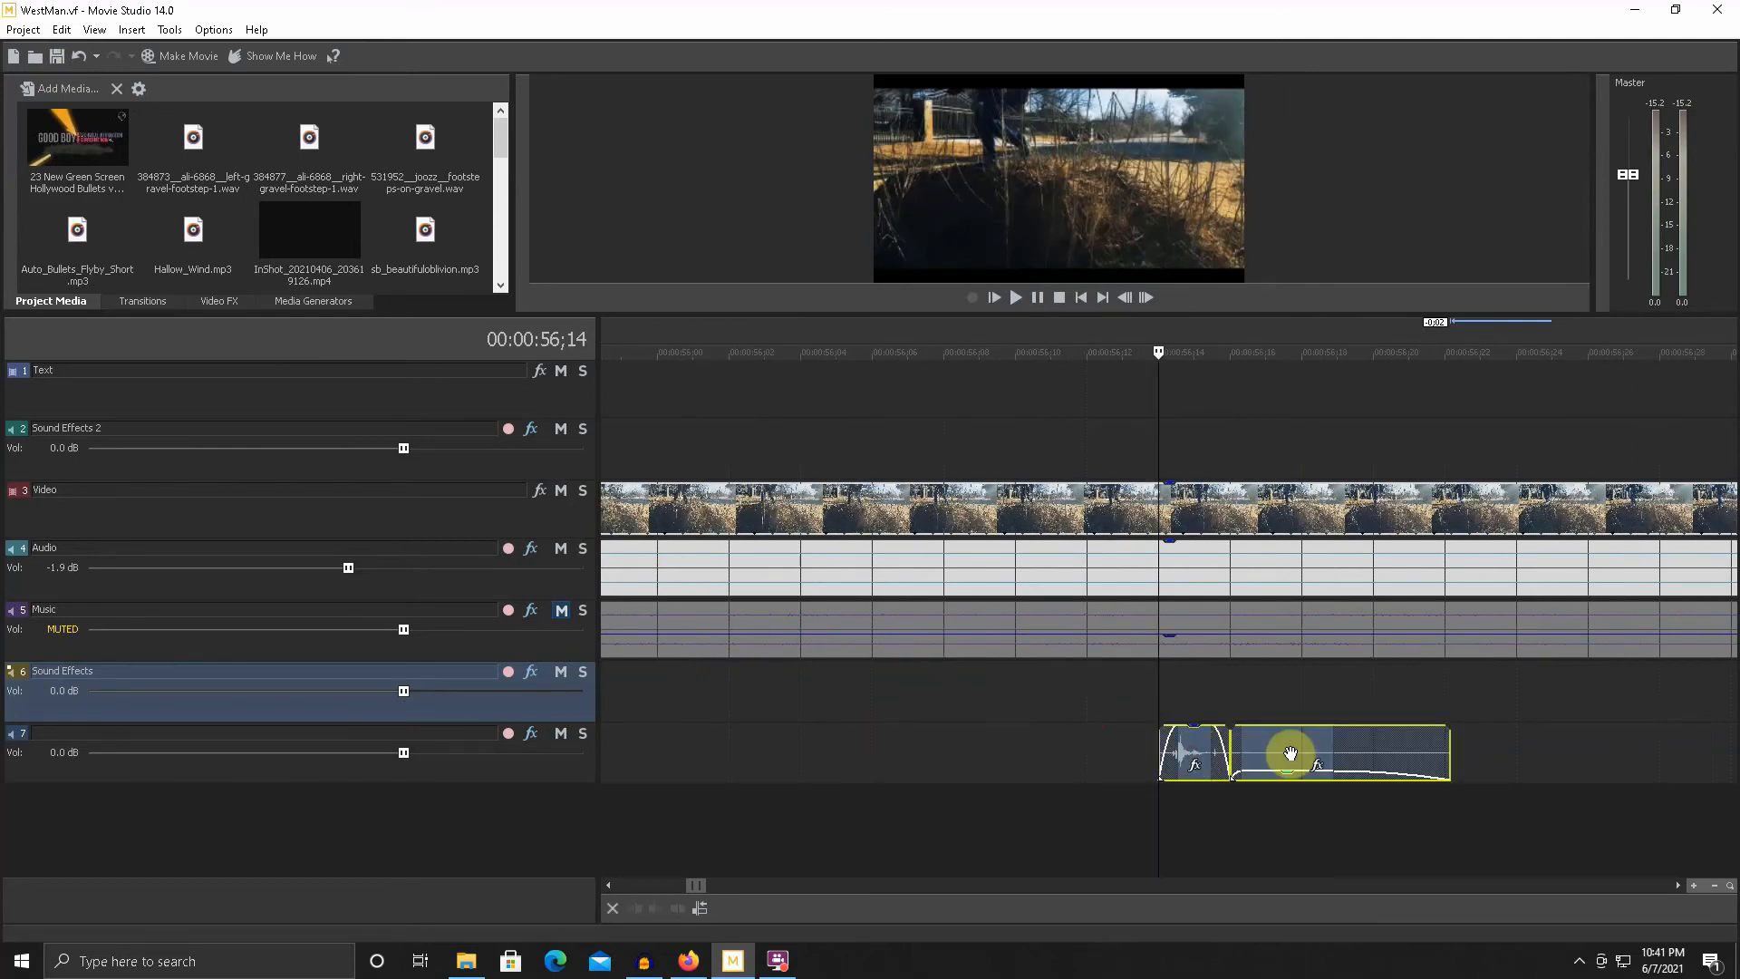
pyautogui.scroll(-2, 1263, 750)
pyautogui.press('Delete')
# - Locate the footstep splits near 00:00:21 and play the footstep section starting at 00:00:21;03
pyautogui.scroll(-7, 1151, 743)
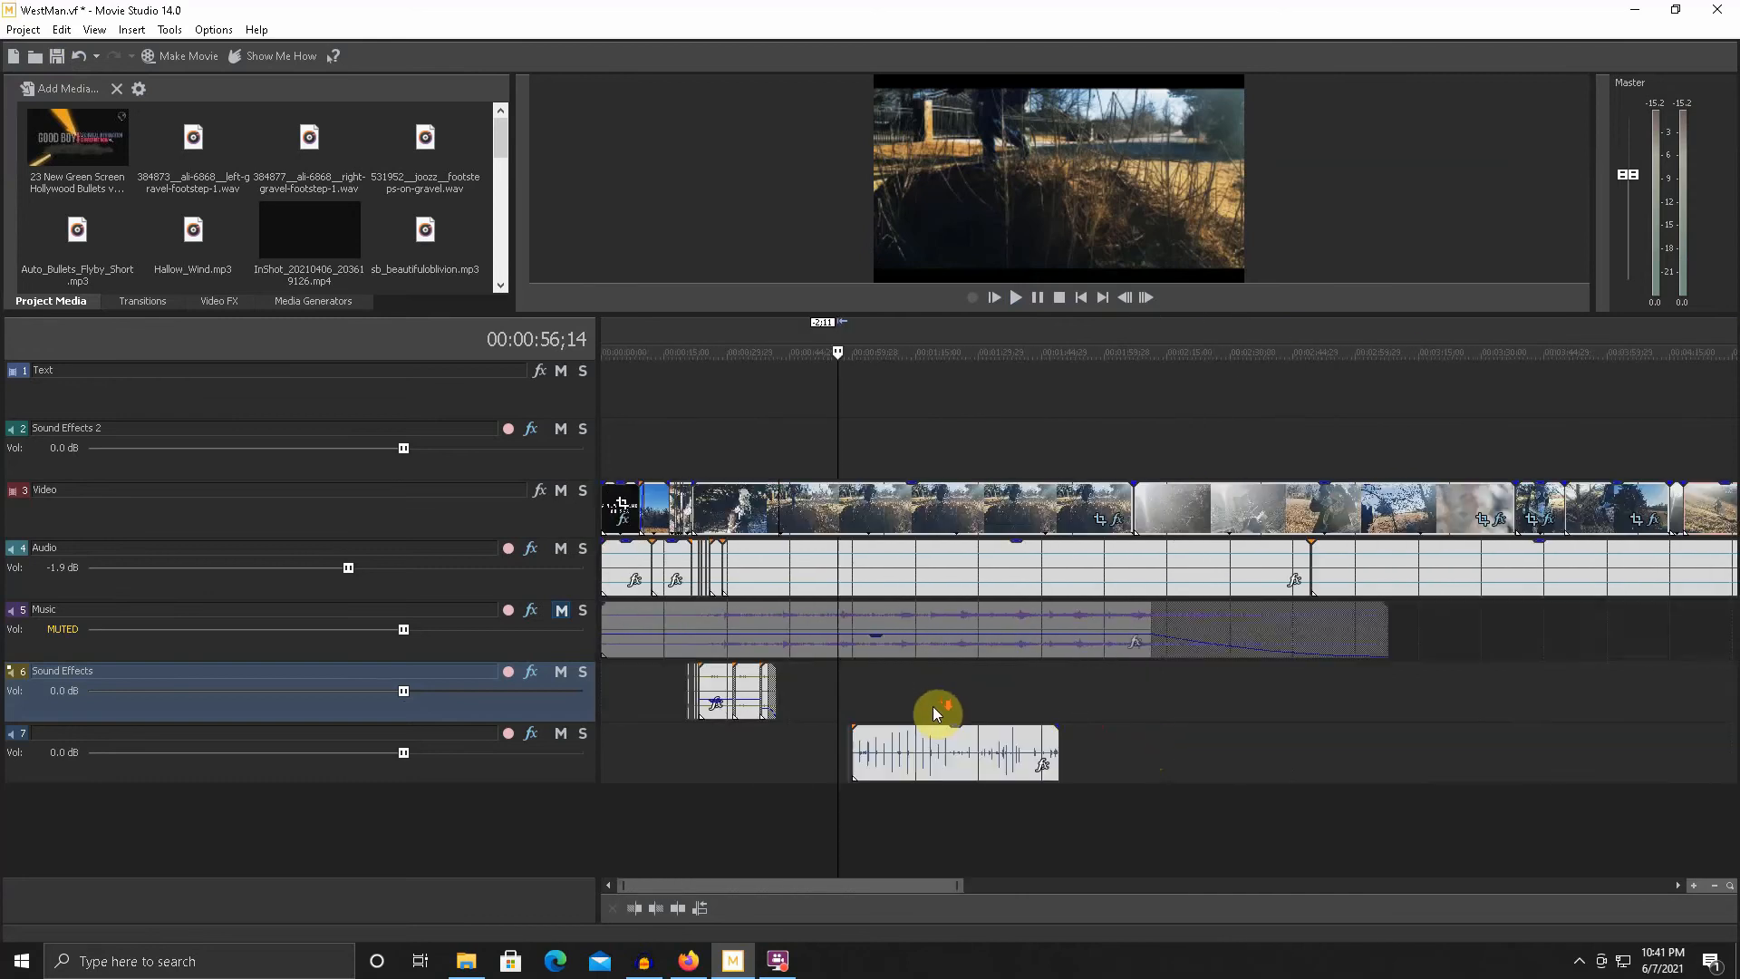
pyautogui.click(645, 749)
pyautogui.scroll(7, 845, 763)
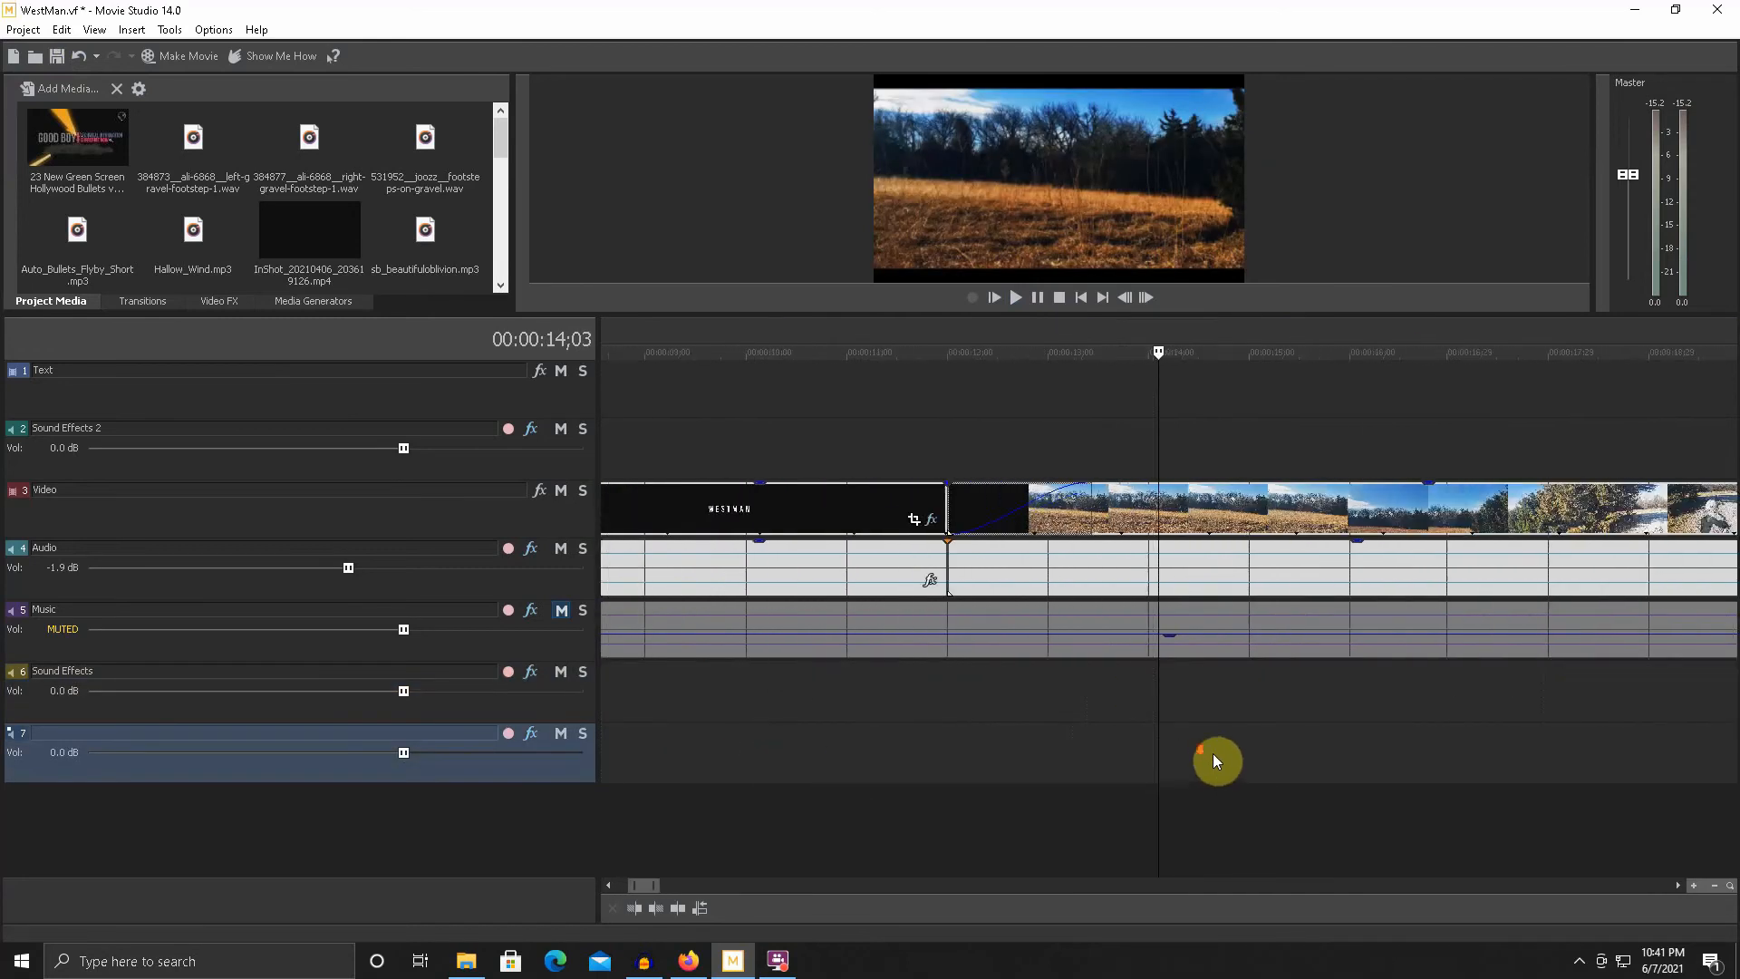
pyautogui.click(1141, 758)
pyautogui.scroll(3, 1135, 753)
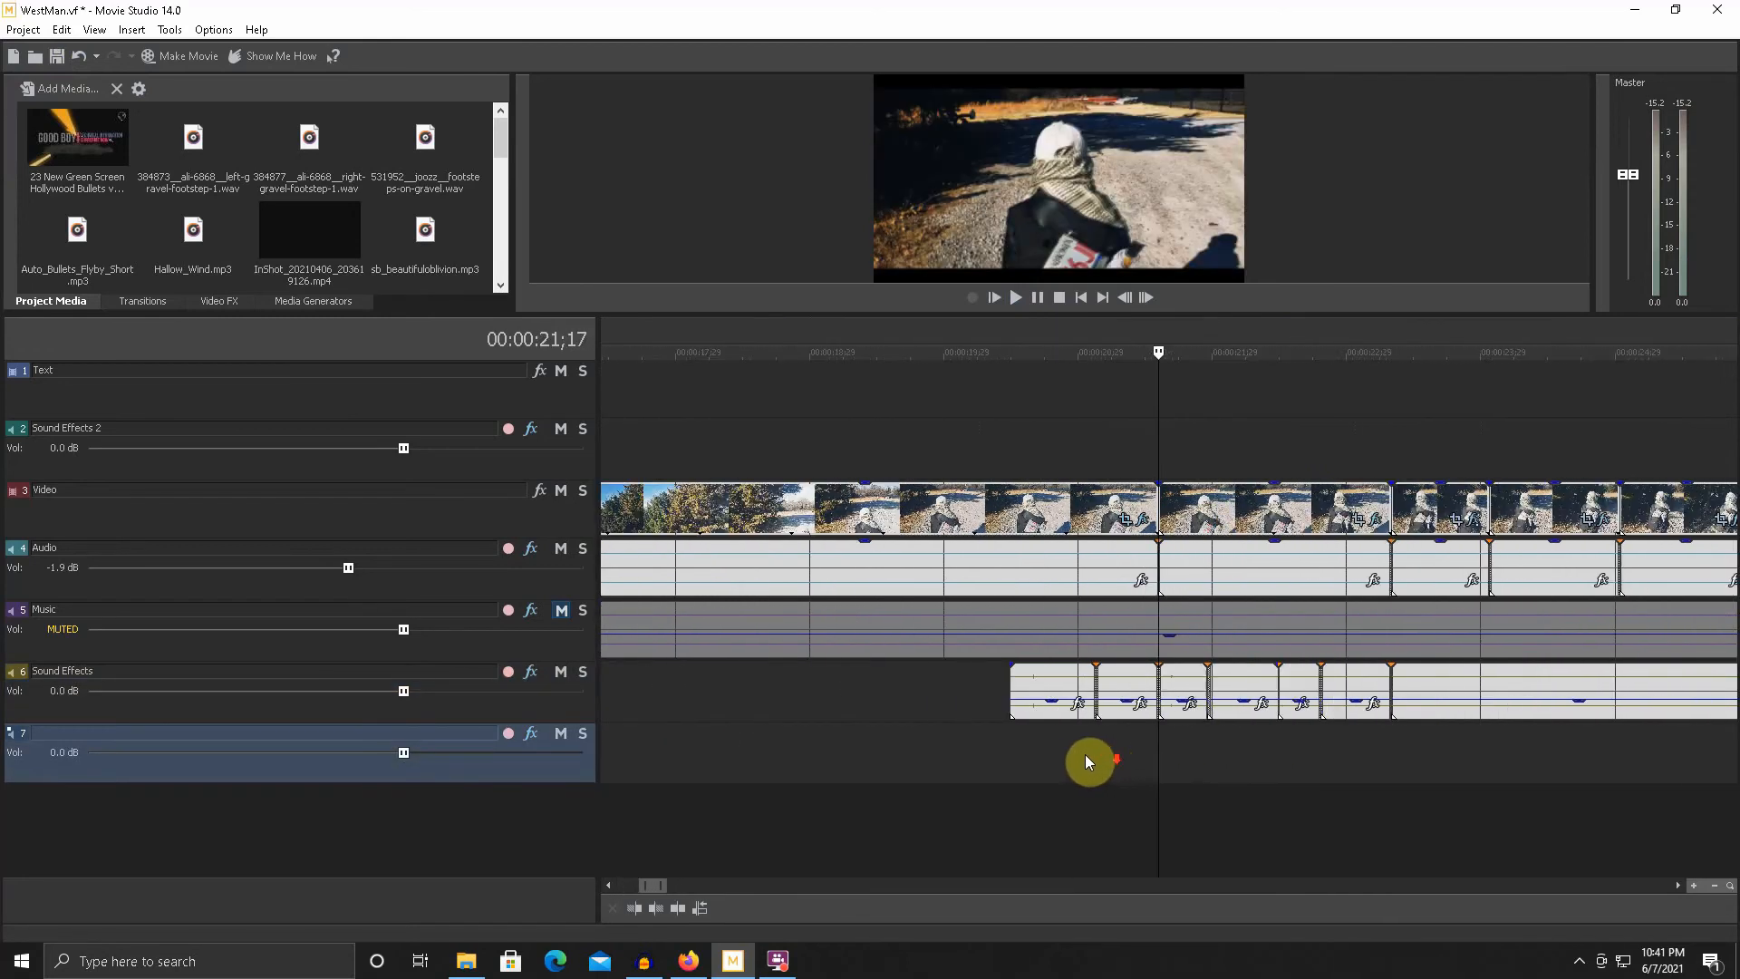
pyautogui.moveTo(1137, 748)
pyautogui.mouseDown()
pyautogui.moveTo(1167, 746)
pyautogui.moveTo(1126, 752)
pyautogui.mouseUp()
pyautogui.press('space')
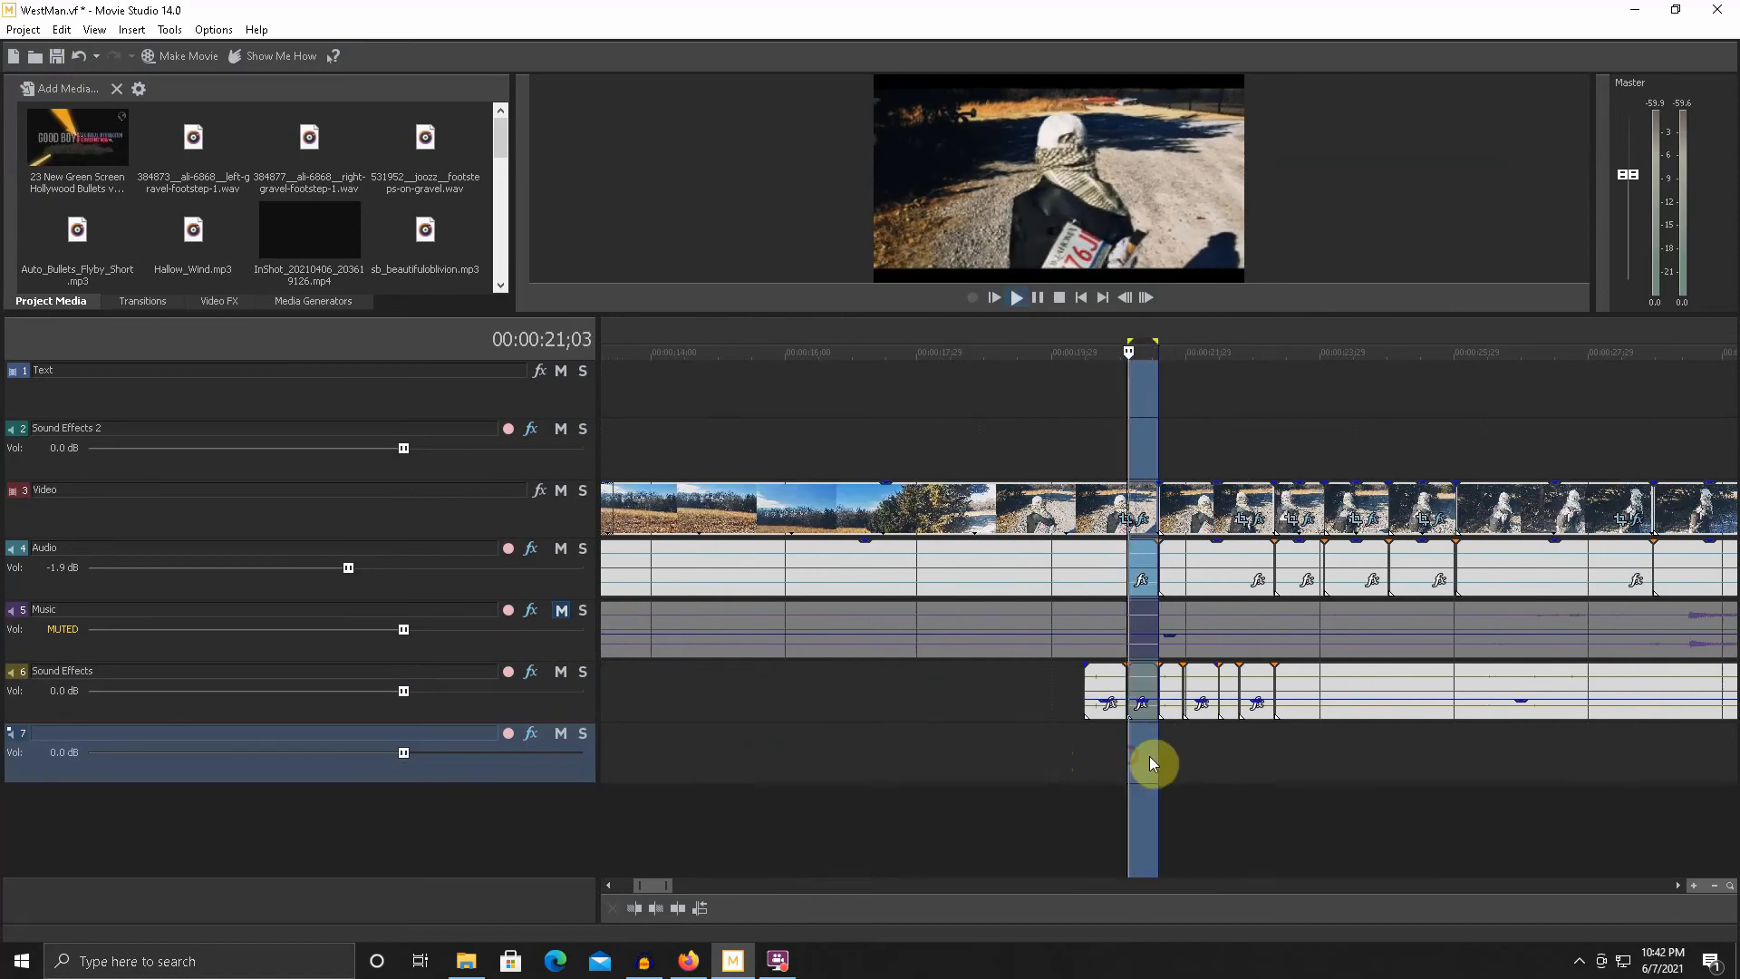
pyautogui.scroll(2, 1147, 757)
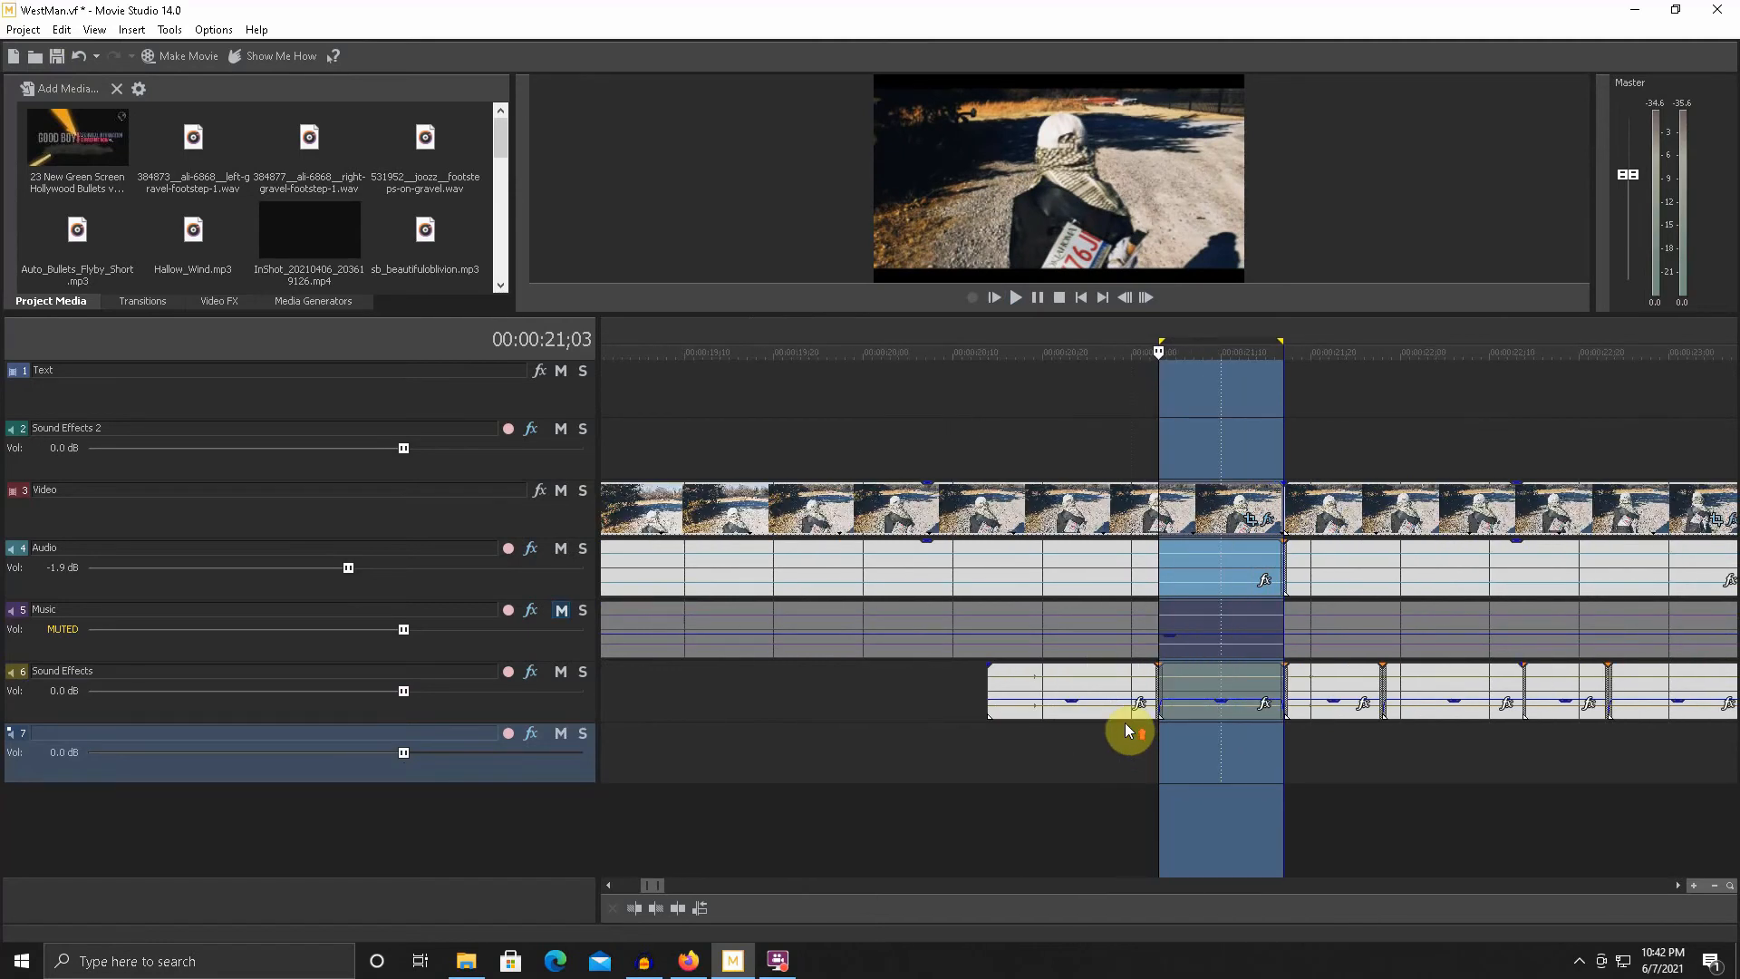
pyautogui.press('space')
# - Paste the walking stick hit and its tail onto track 7 at the footstep split at 00:00:21;17
pyautogui.rightClick(1215, 682)
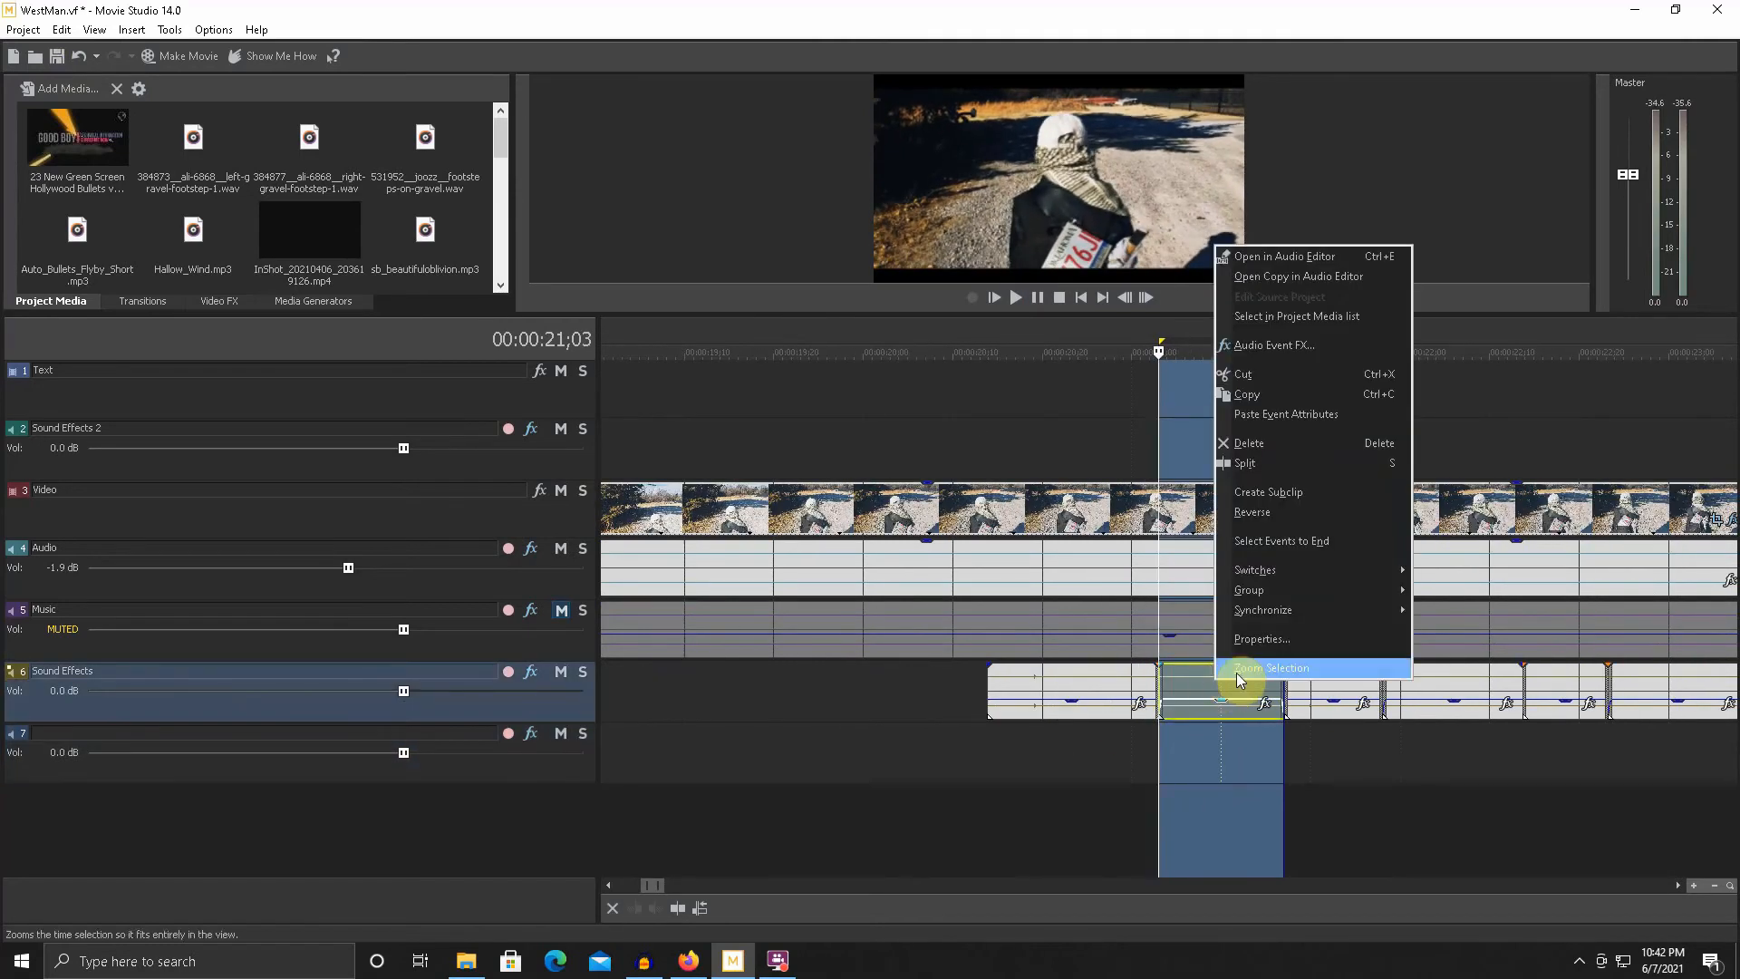
pyautogui.click(1242, 668)
pyautogui.scroll(-4, 1121, 730)
pyautogui.click(1095, 752)
pyautogui.click(1216, 748)
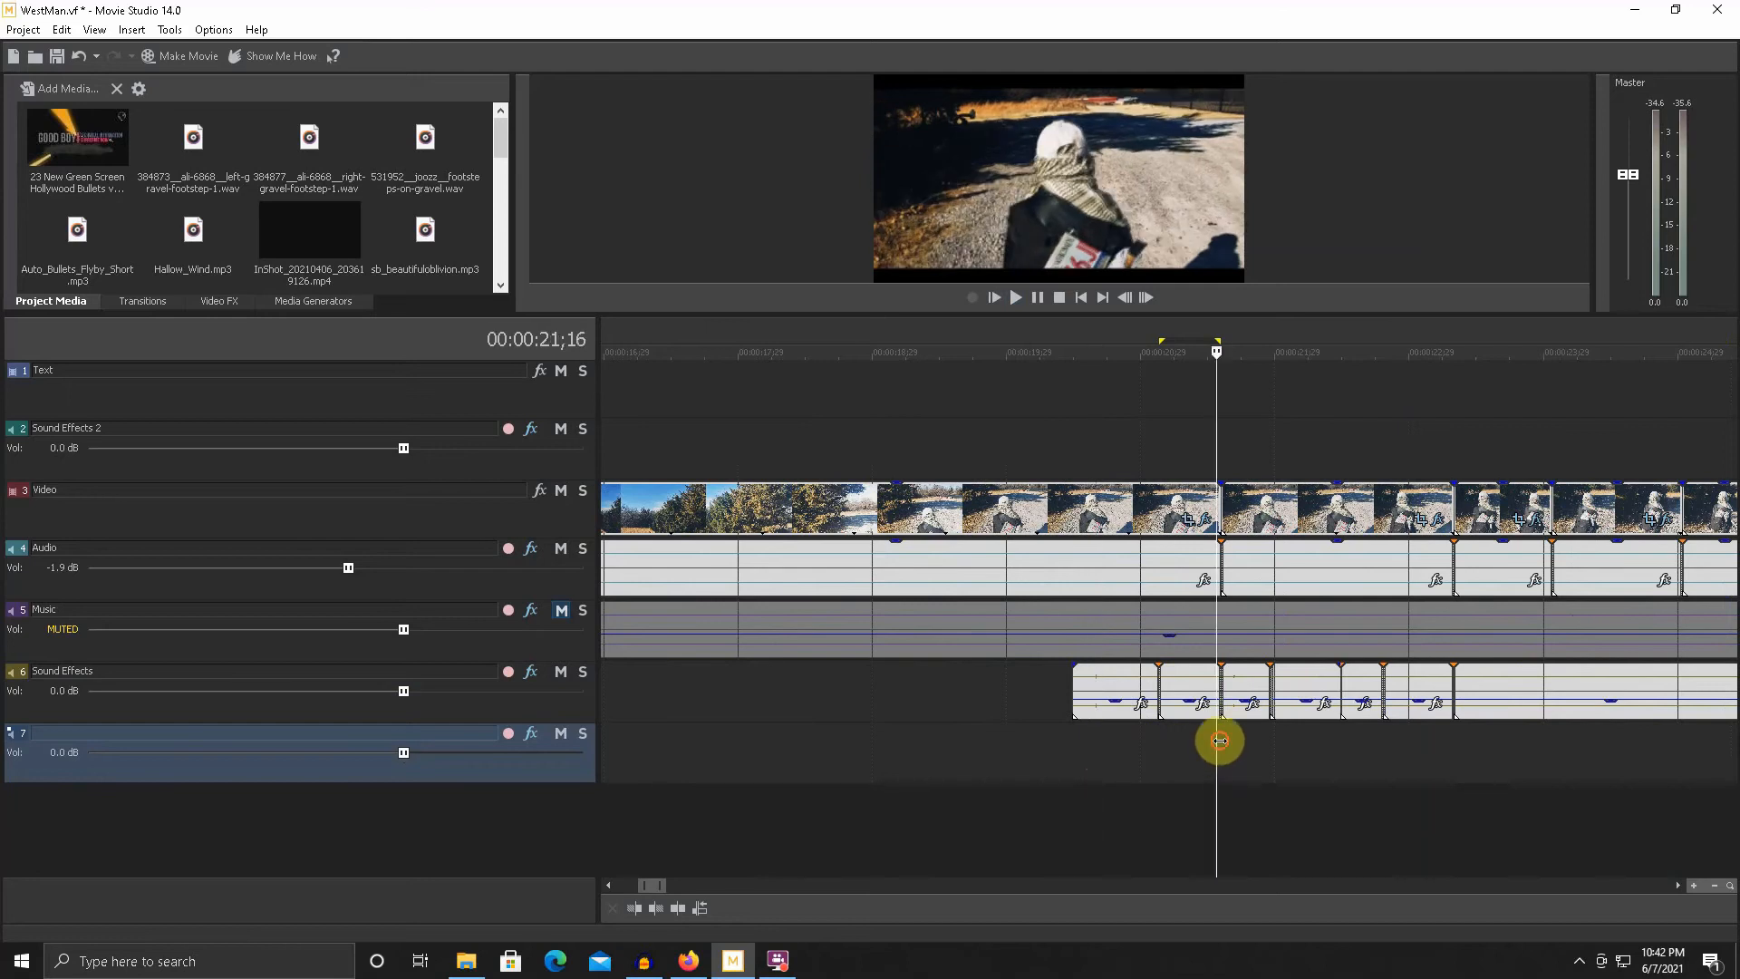
pyautogui.click(1222, 747)
pyautogui.hotkey('ctrl', 'v')
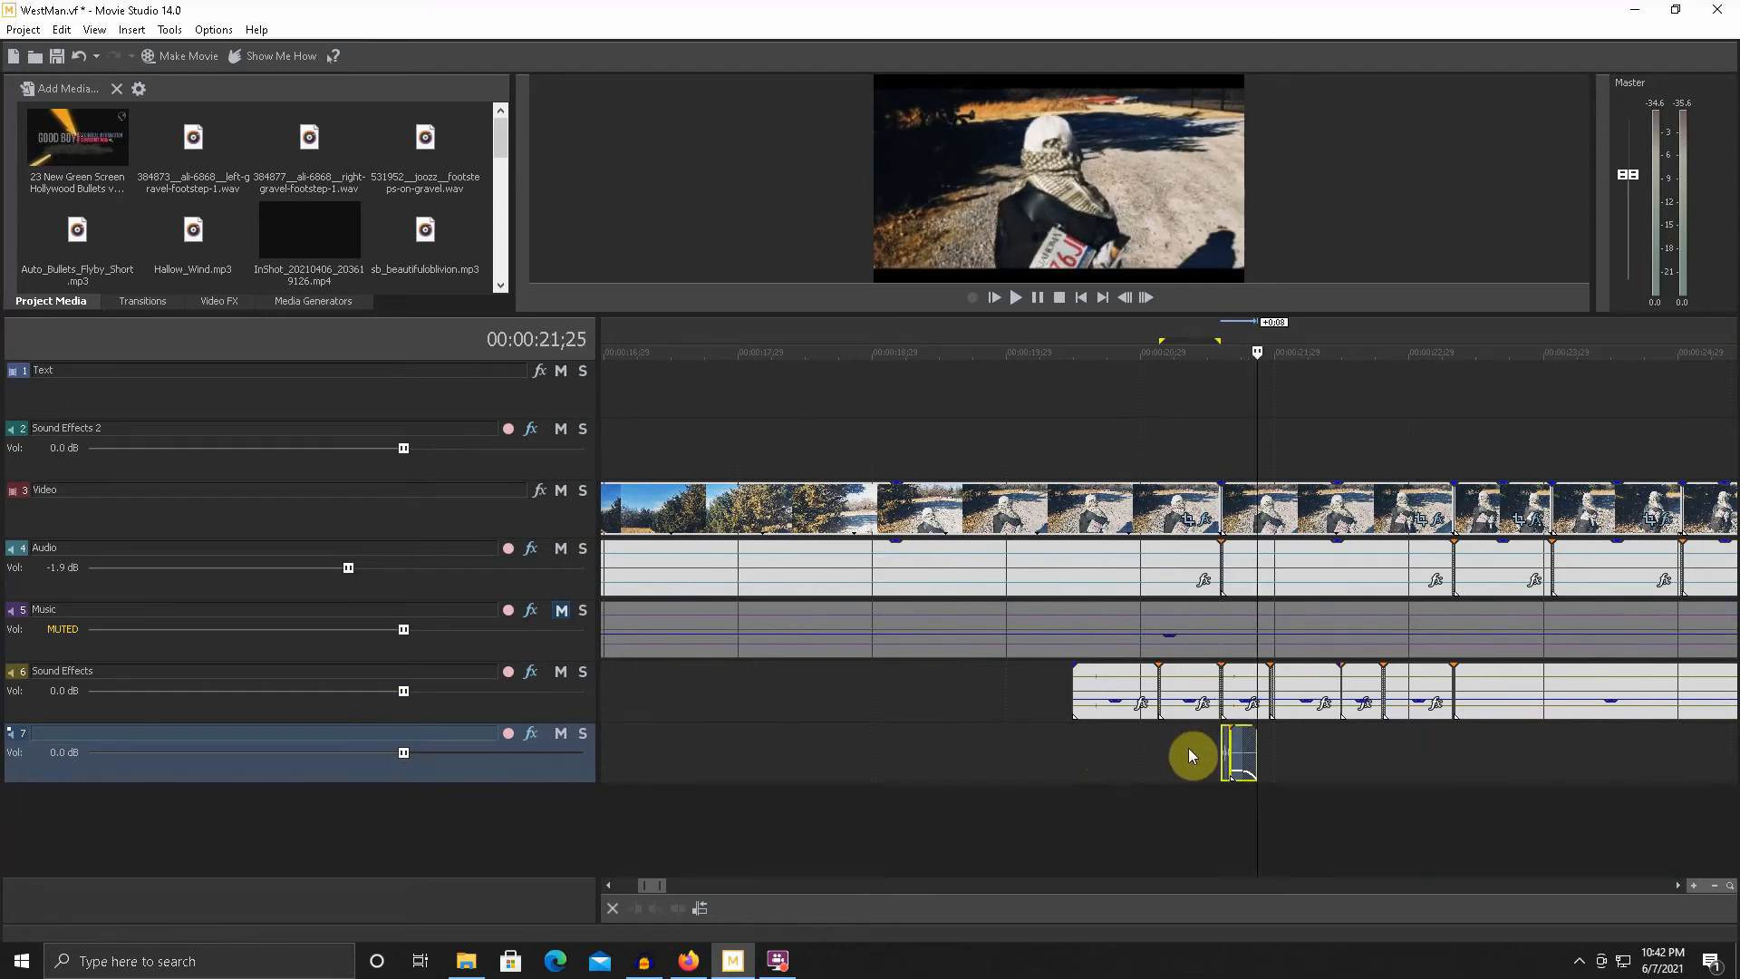
# - Examine the pasted hit's alignment with the split and play the footsteps from 00:00:20;14
pyautogui.scroll(5, 1194, 748)
pyautogui.scroll(3, 1126, 750)
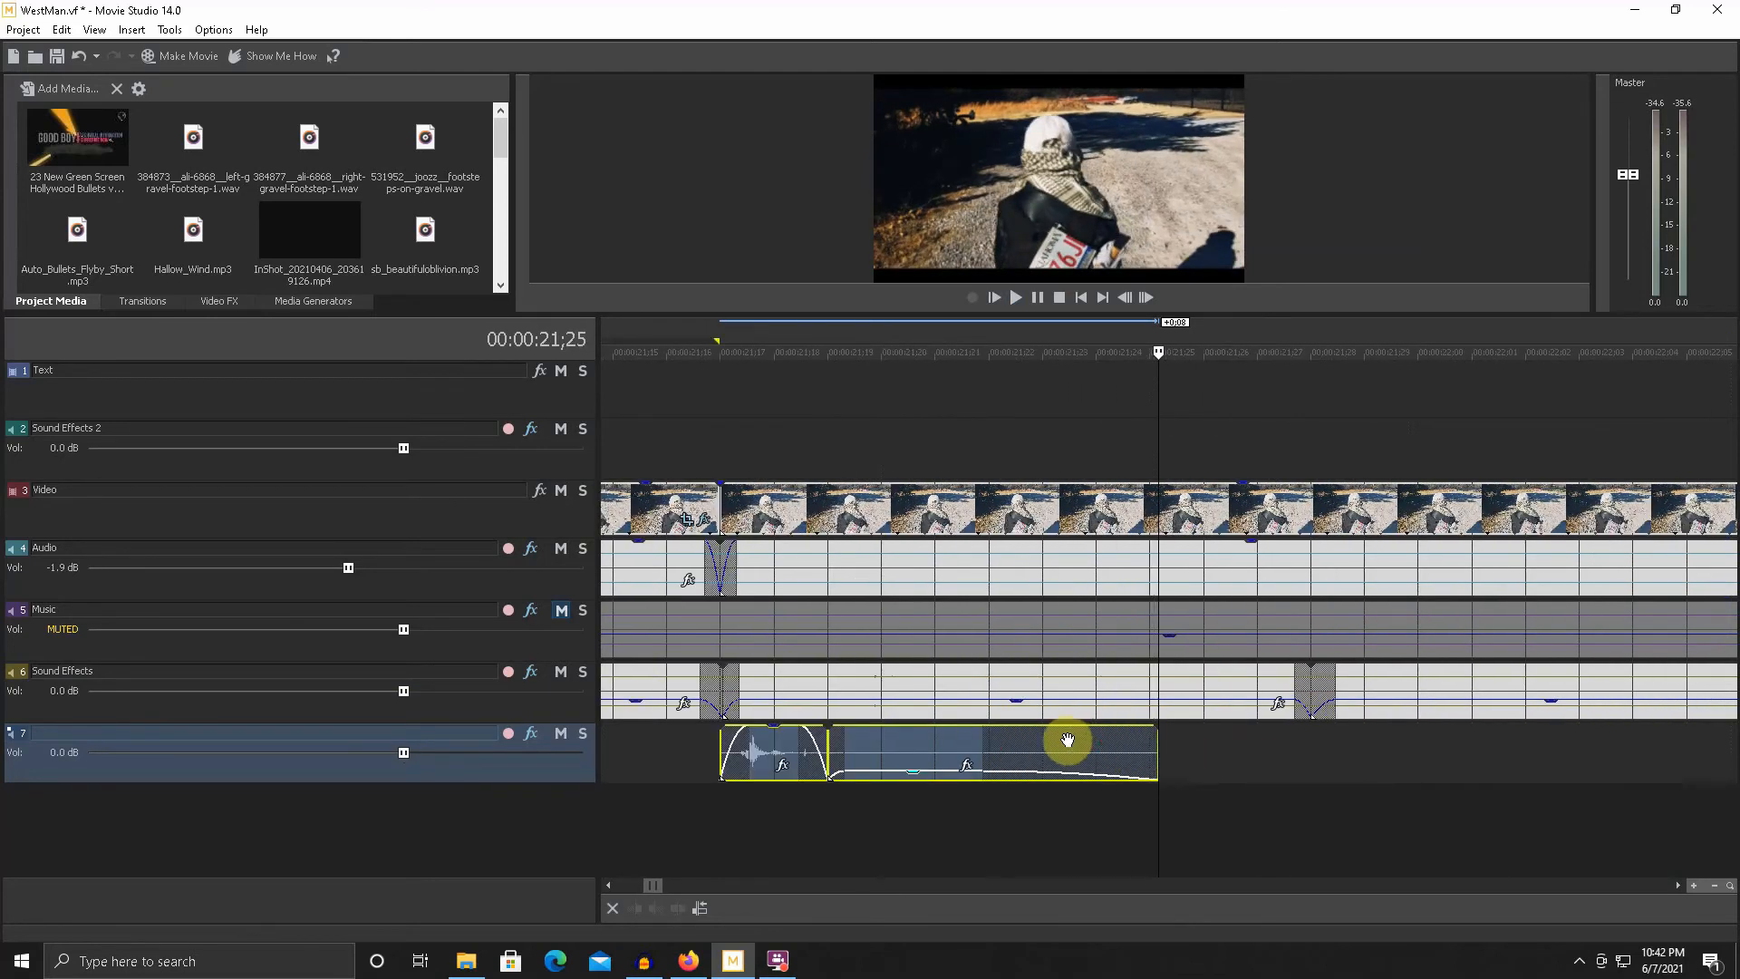
pyautogui.click(713, 457)
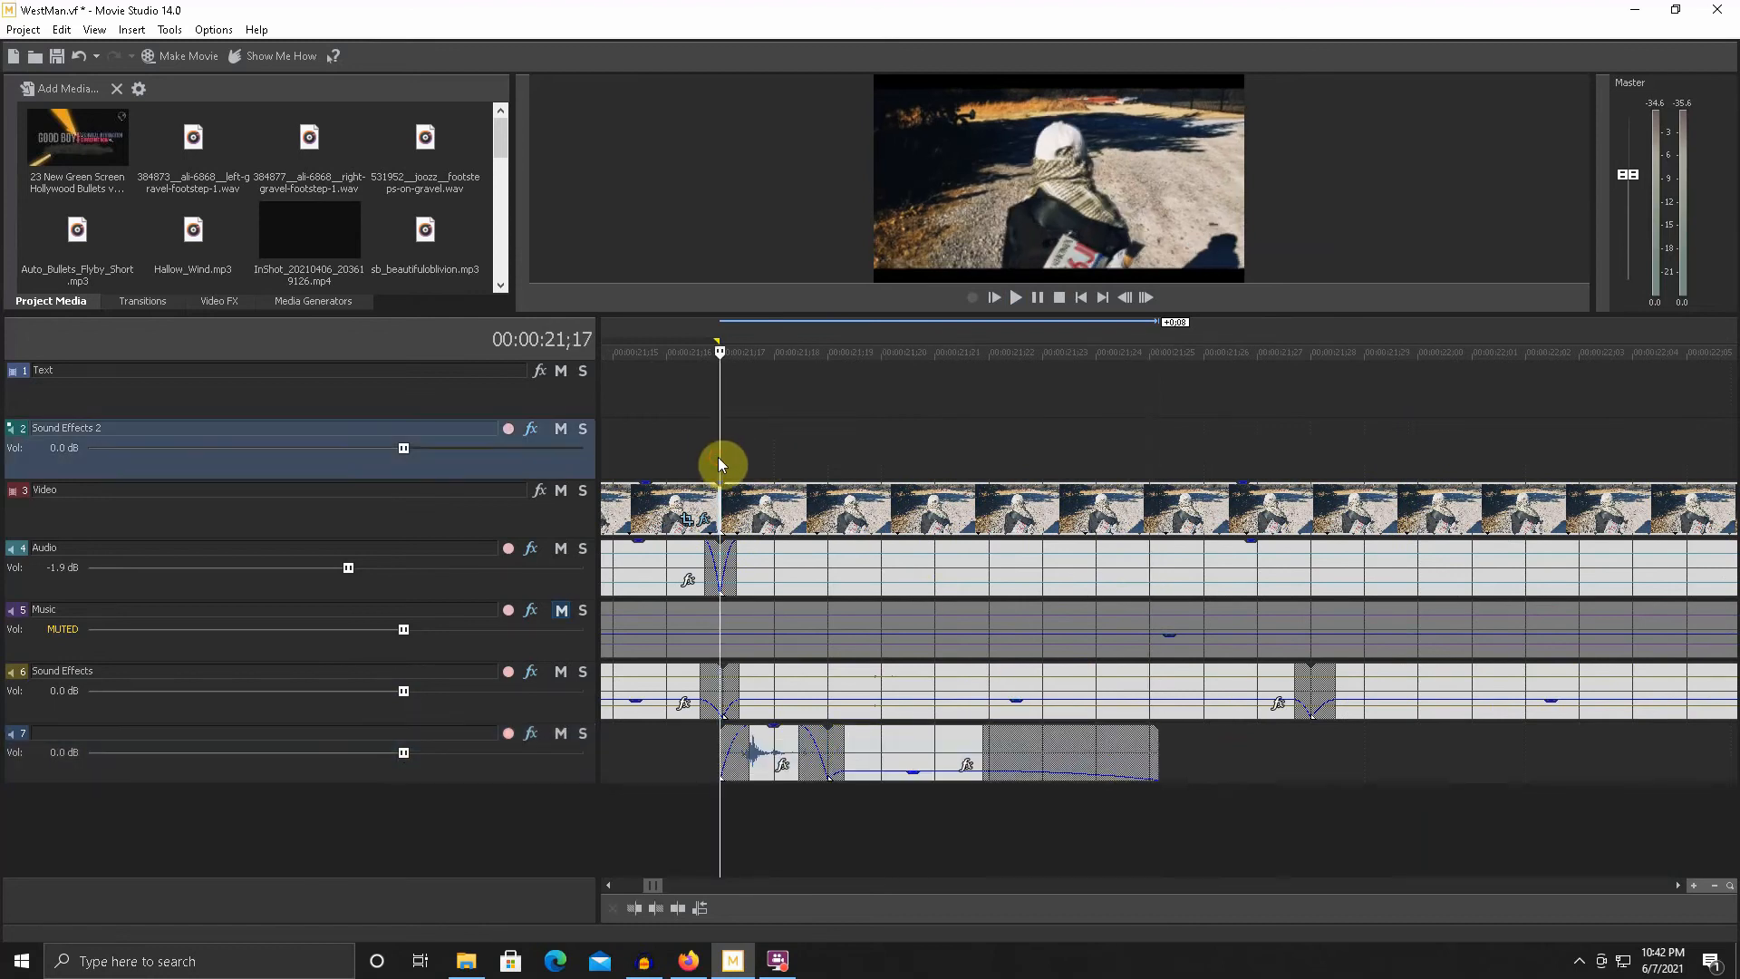
pyautogui.scroll(-5, 709, 458)
pyautogui.click(859, 456)
pyautogui.press('space')
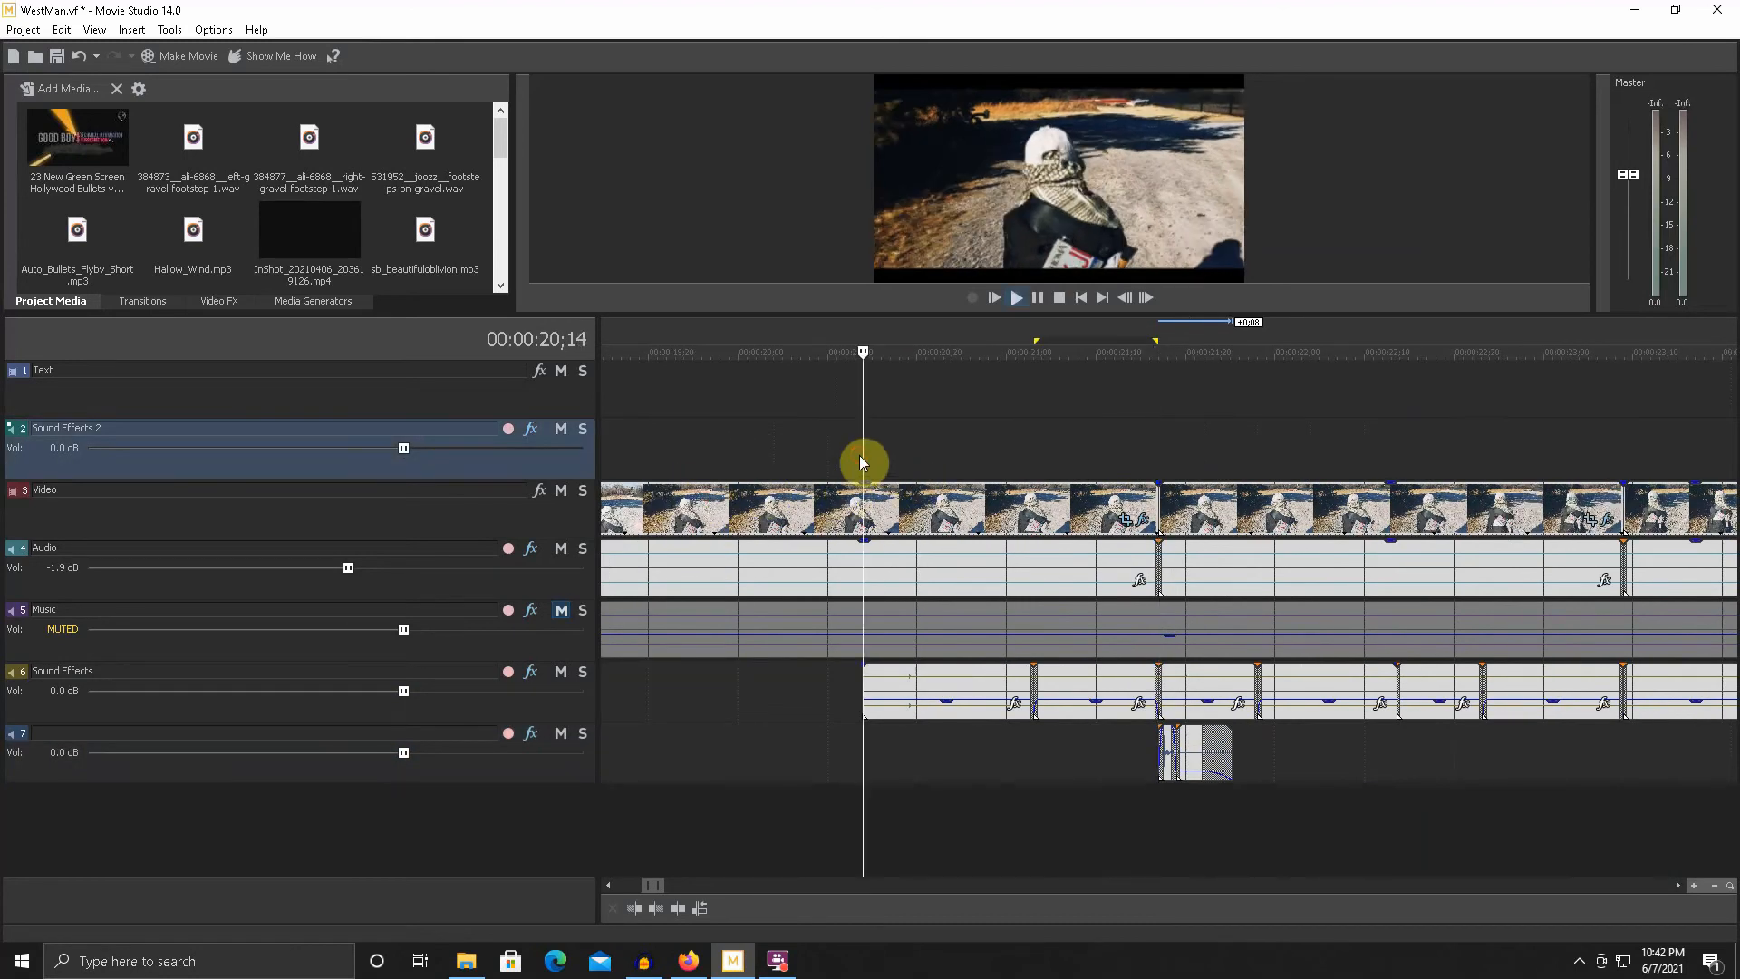
pyautogui.press('space')
pyautogui.press('space')
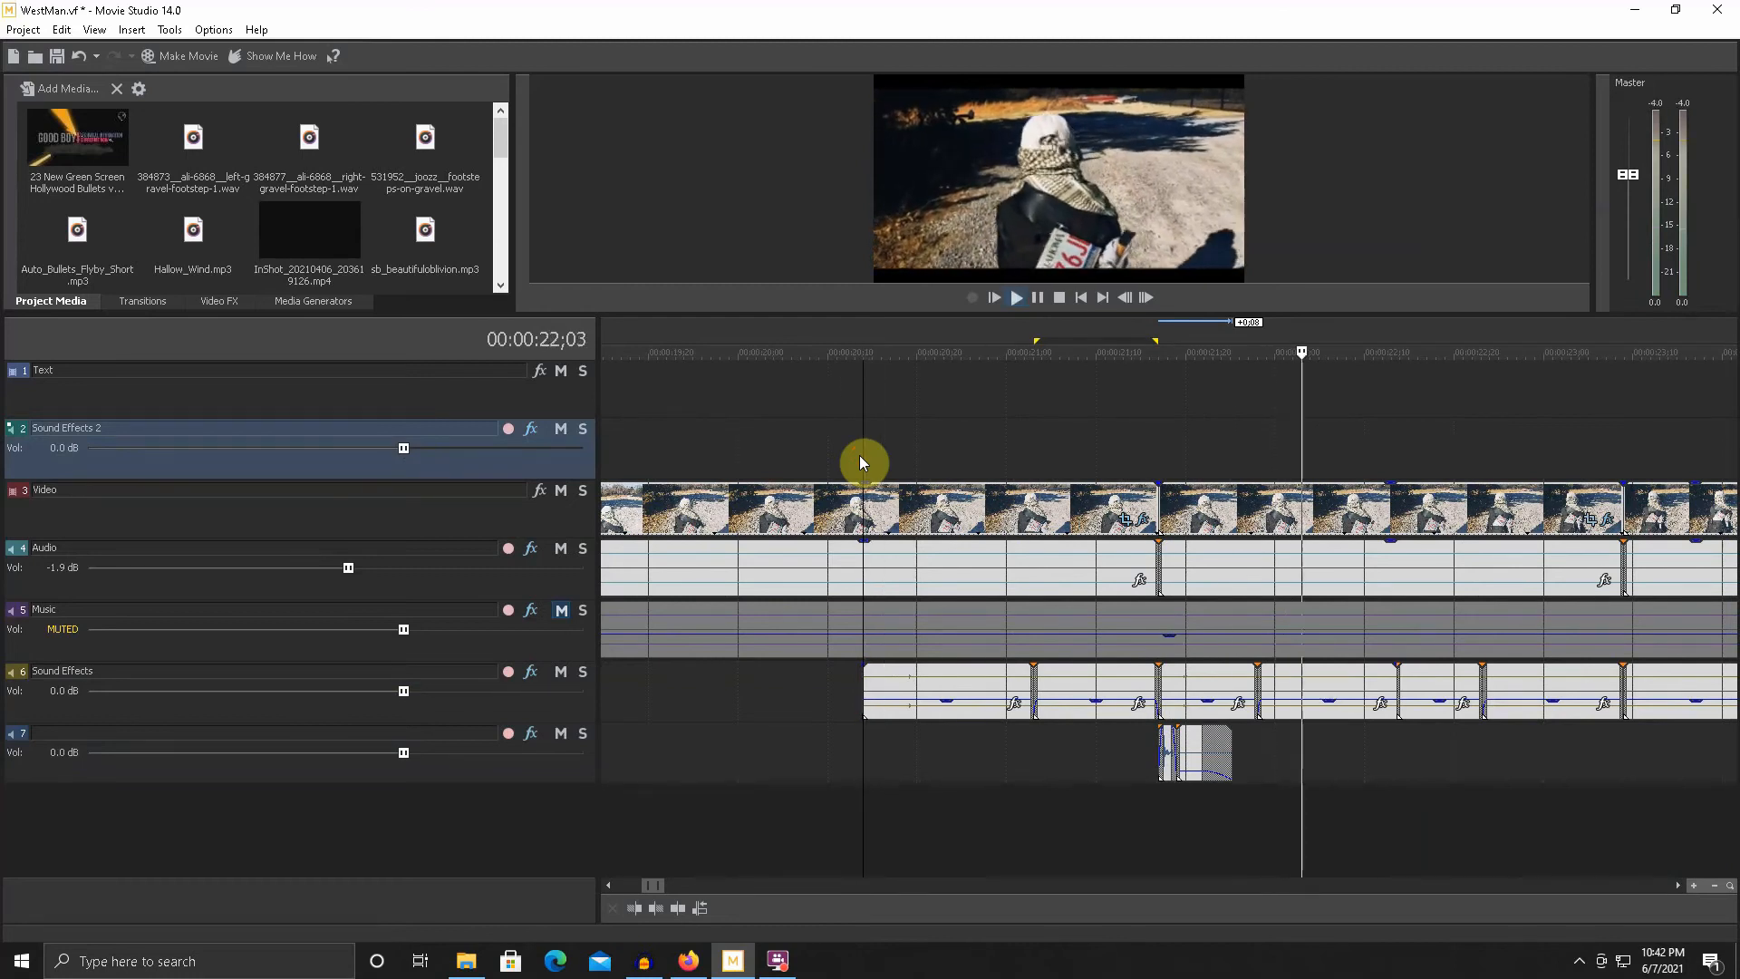
pyautogui.press('space')
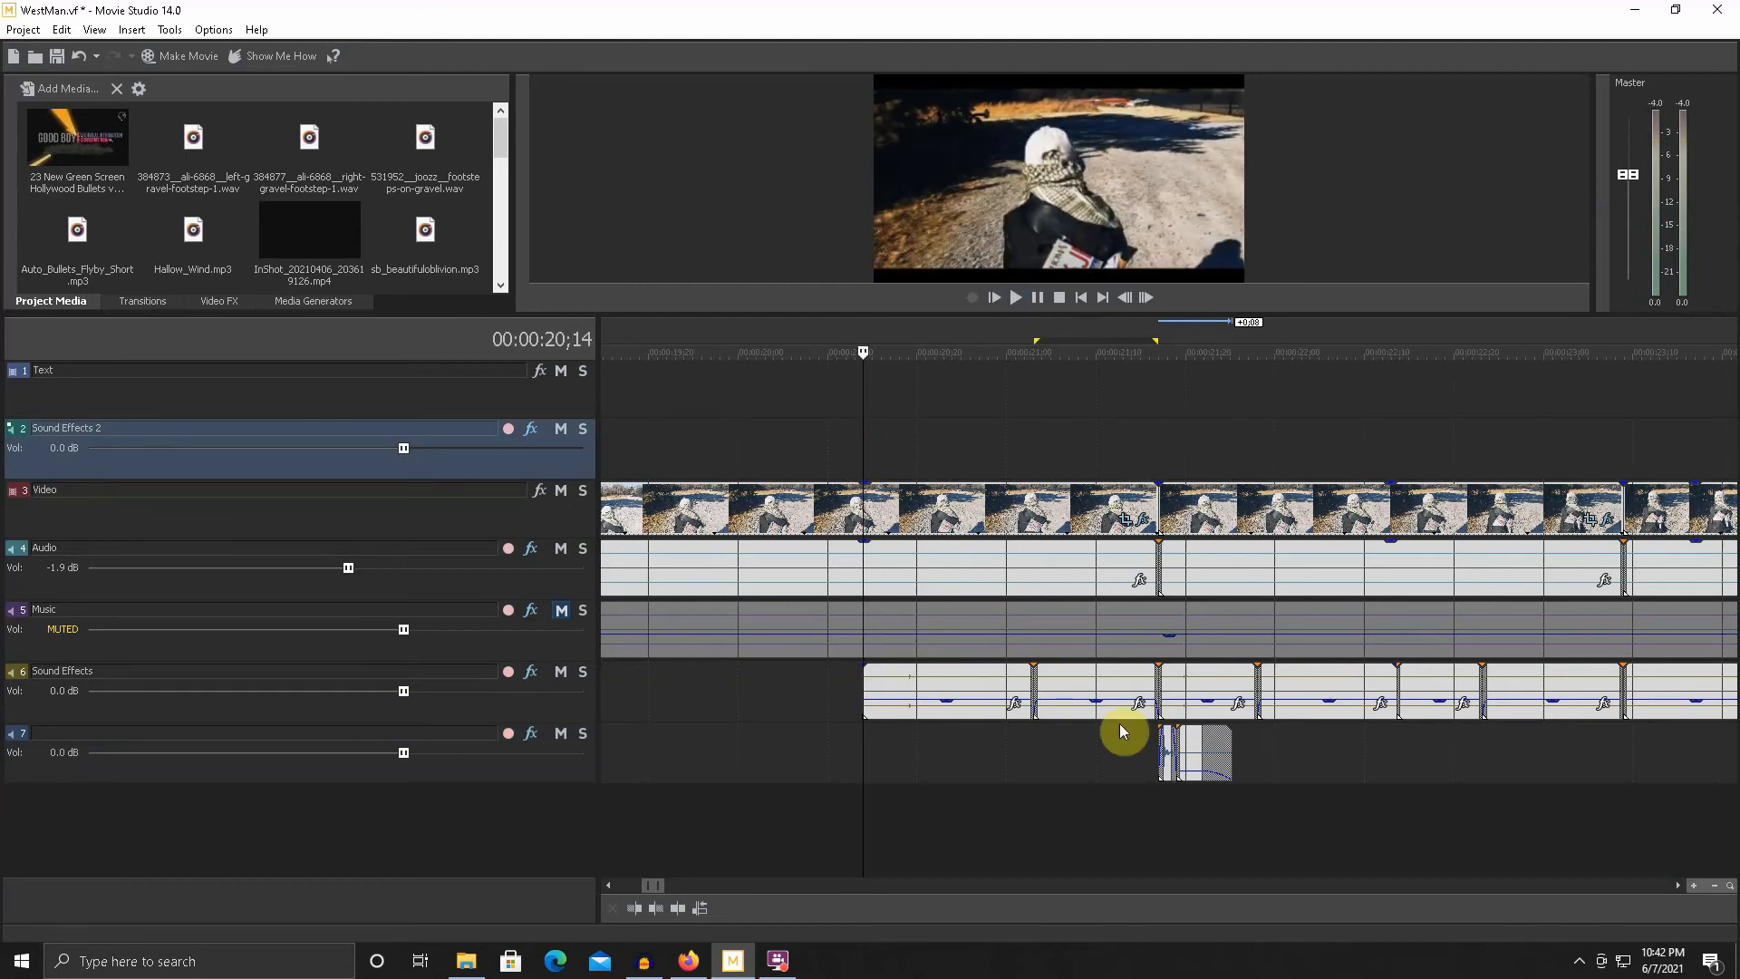
# - Play the pasted hit from 00:00:21;17 and lower the gain of its first piece
pyautogui.scroll(3, 1136, 743)
pyautogui.scroll(-3, 1176, 743)
pyautogui.click(1444, 804)
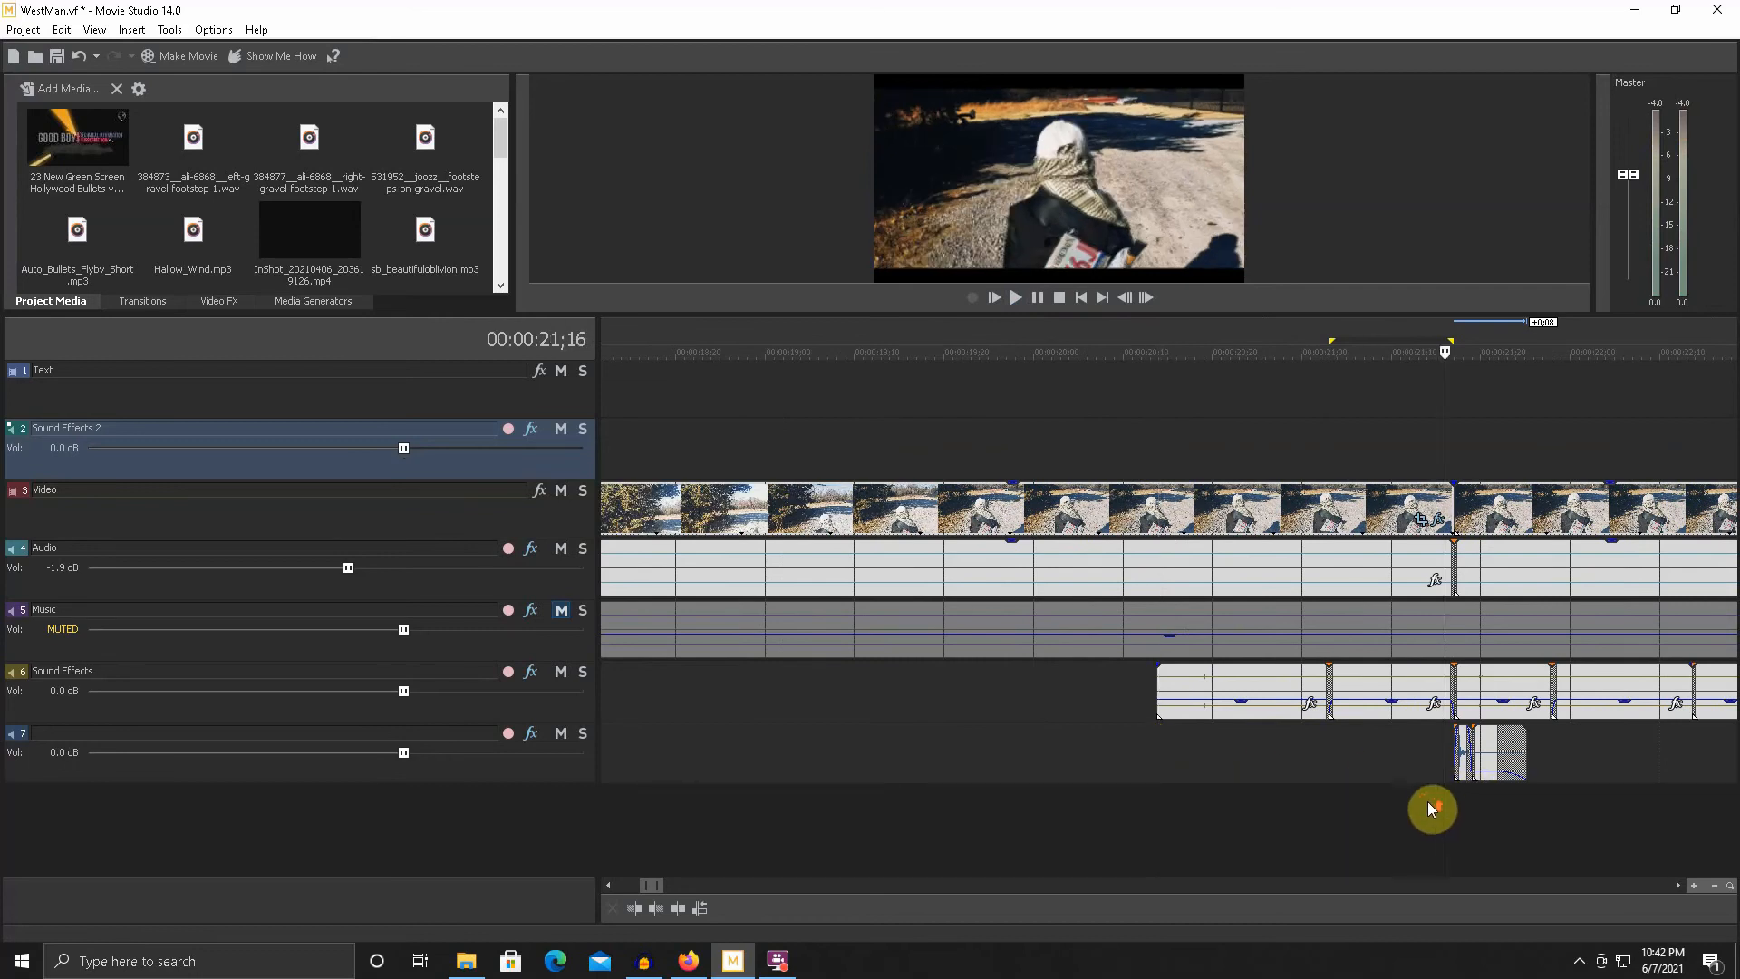
pyautogui.scroll(4, 1441, 802)
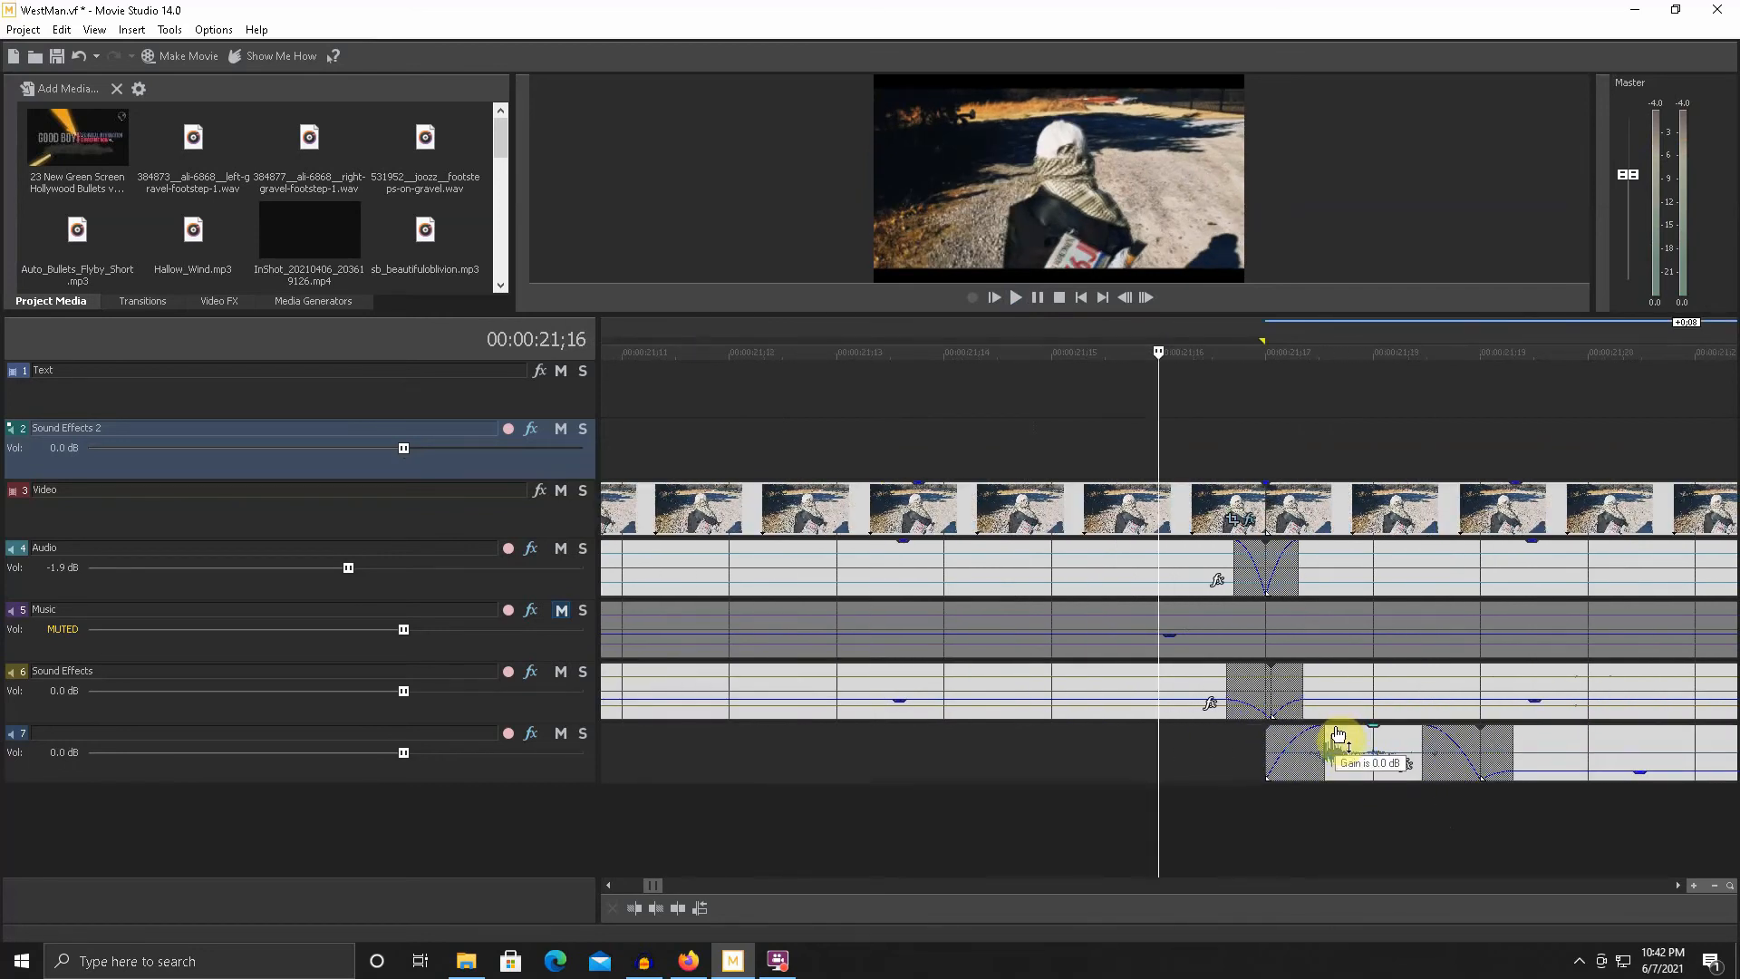
pyautogui.click(1268, 792)
pyautogui.press('space')
pyautogui.press('space')
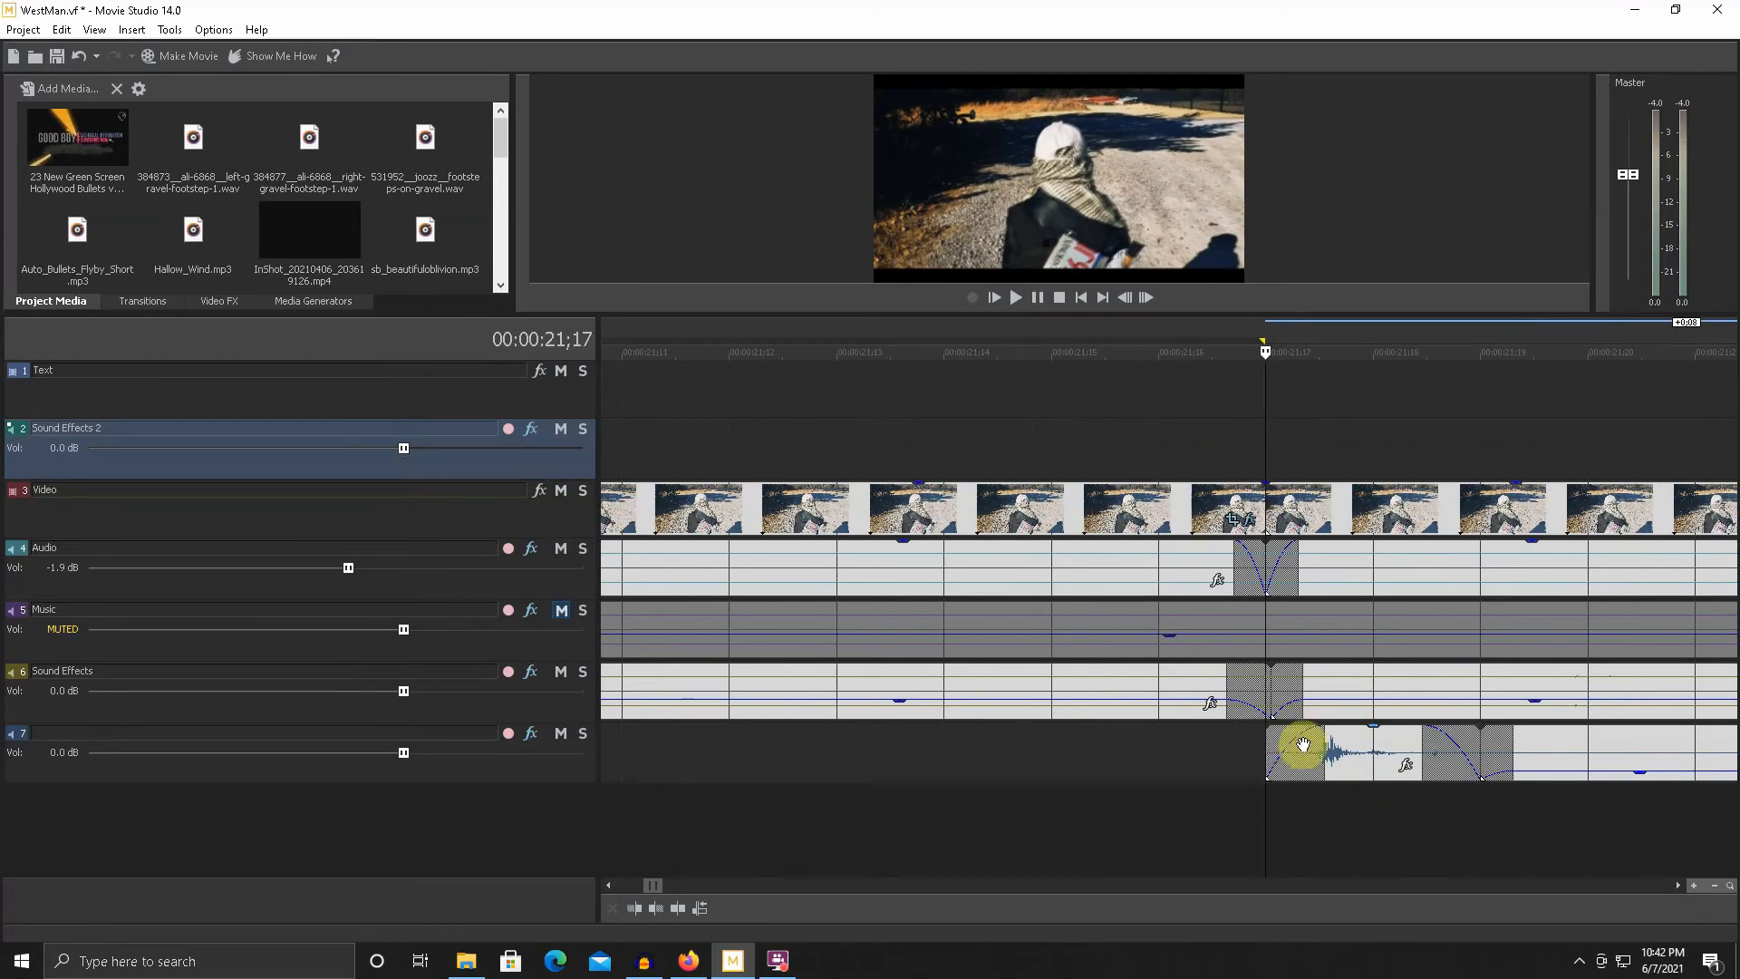
pyautogui.moveTo(1345, 734); pyautogui.dragTo(1347, 763)
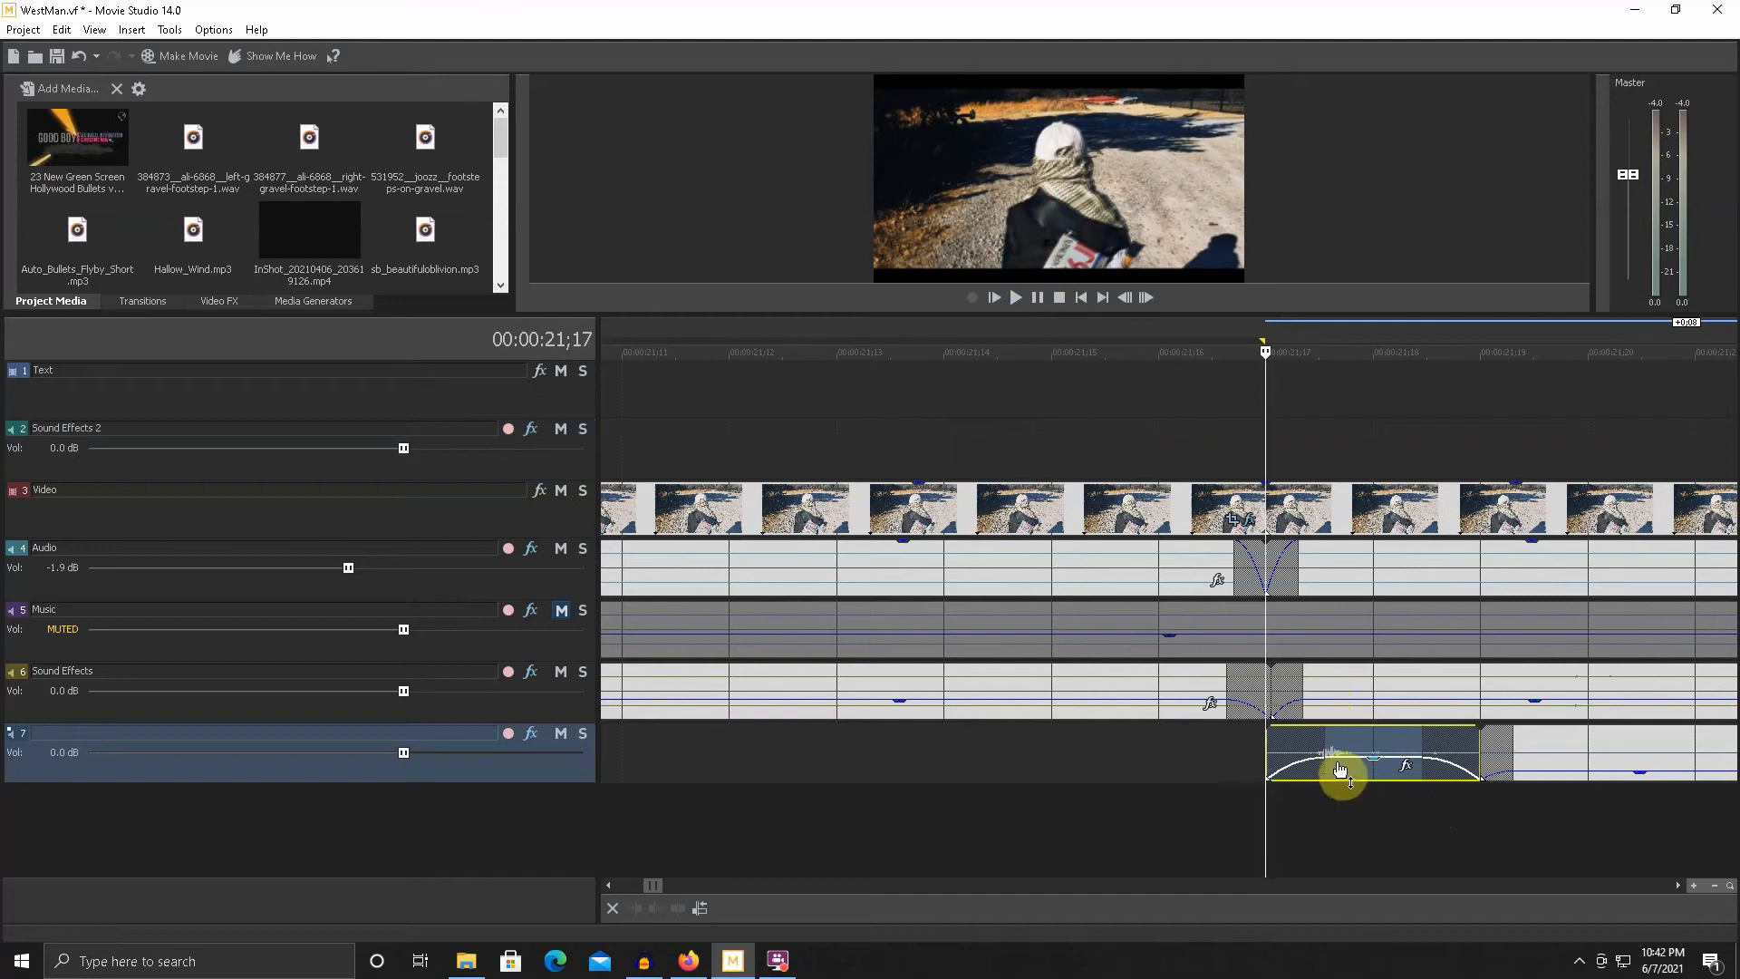
pyautogui.moveTo(1344, 771); pyautogui.dragTo(1348, 777)
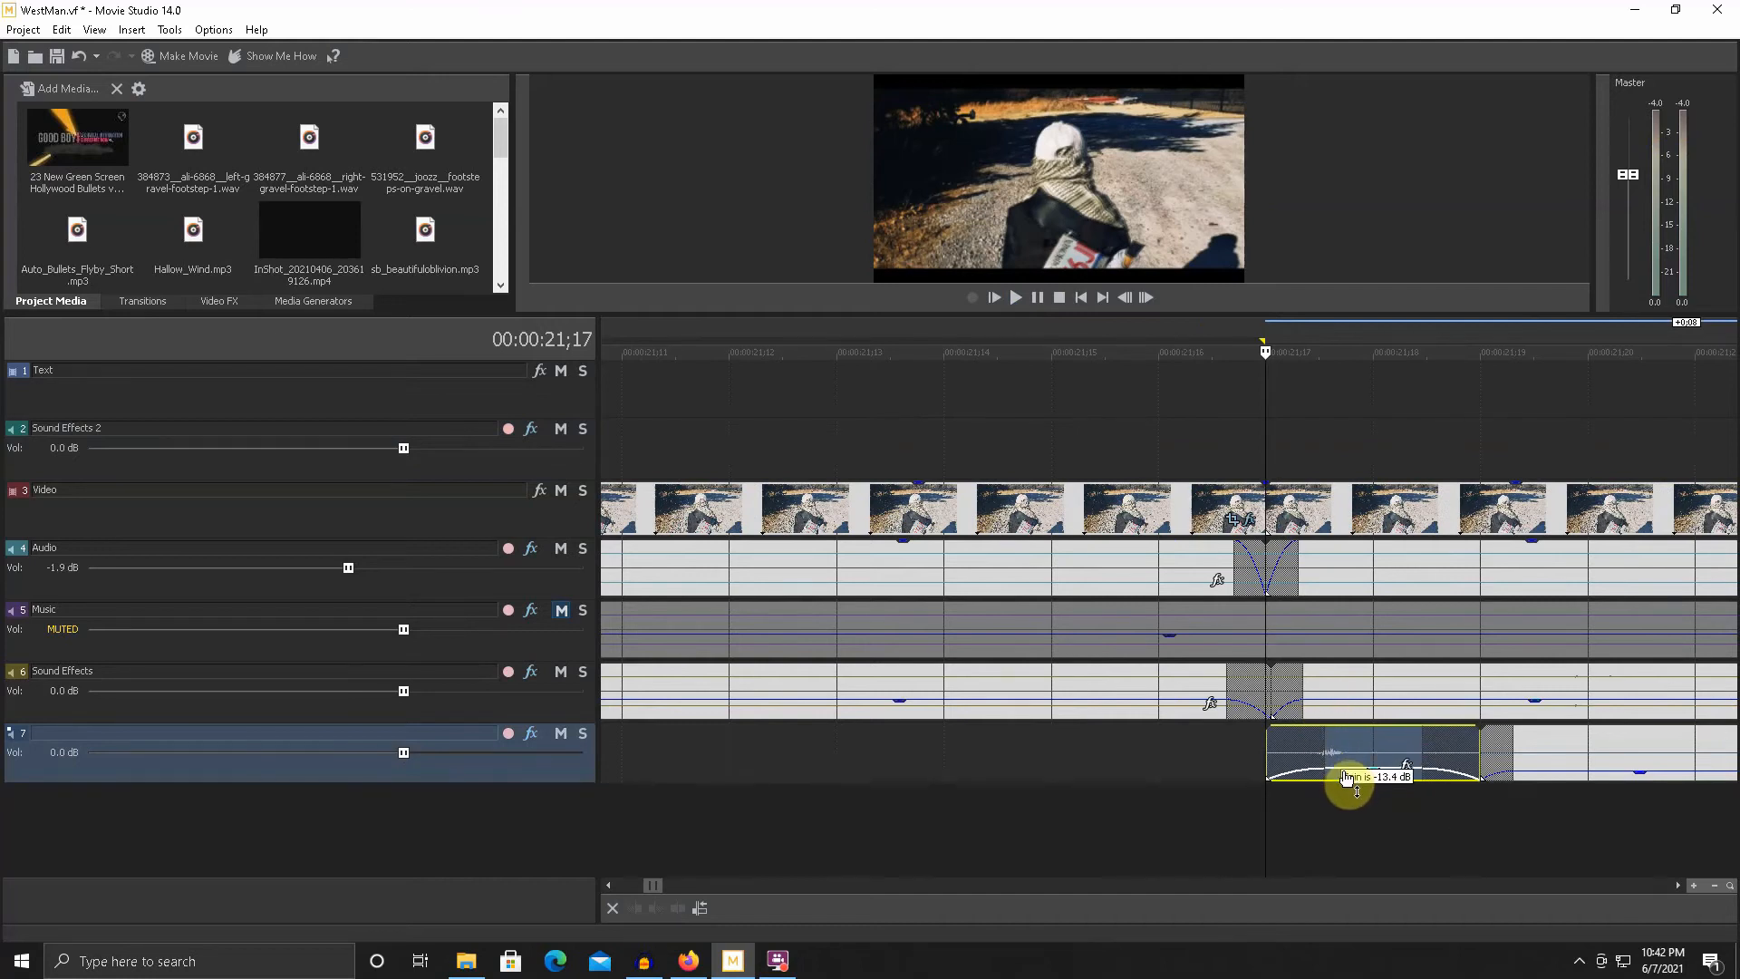
# - Play back the quieter walking stick hit from 00:00:21;17
pyautogui.scroll(-3, 1441, 767)
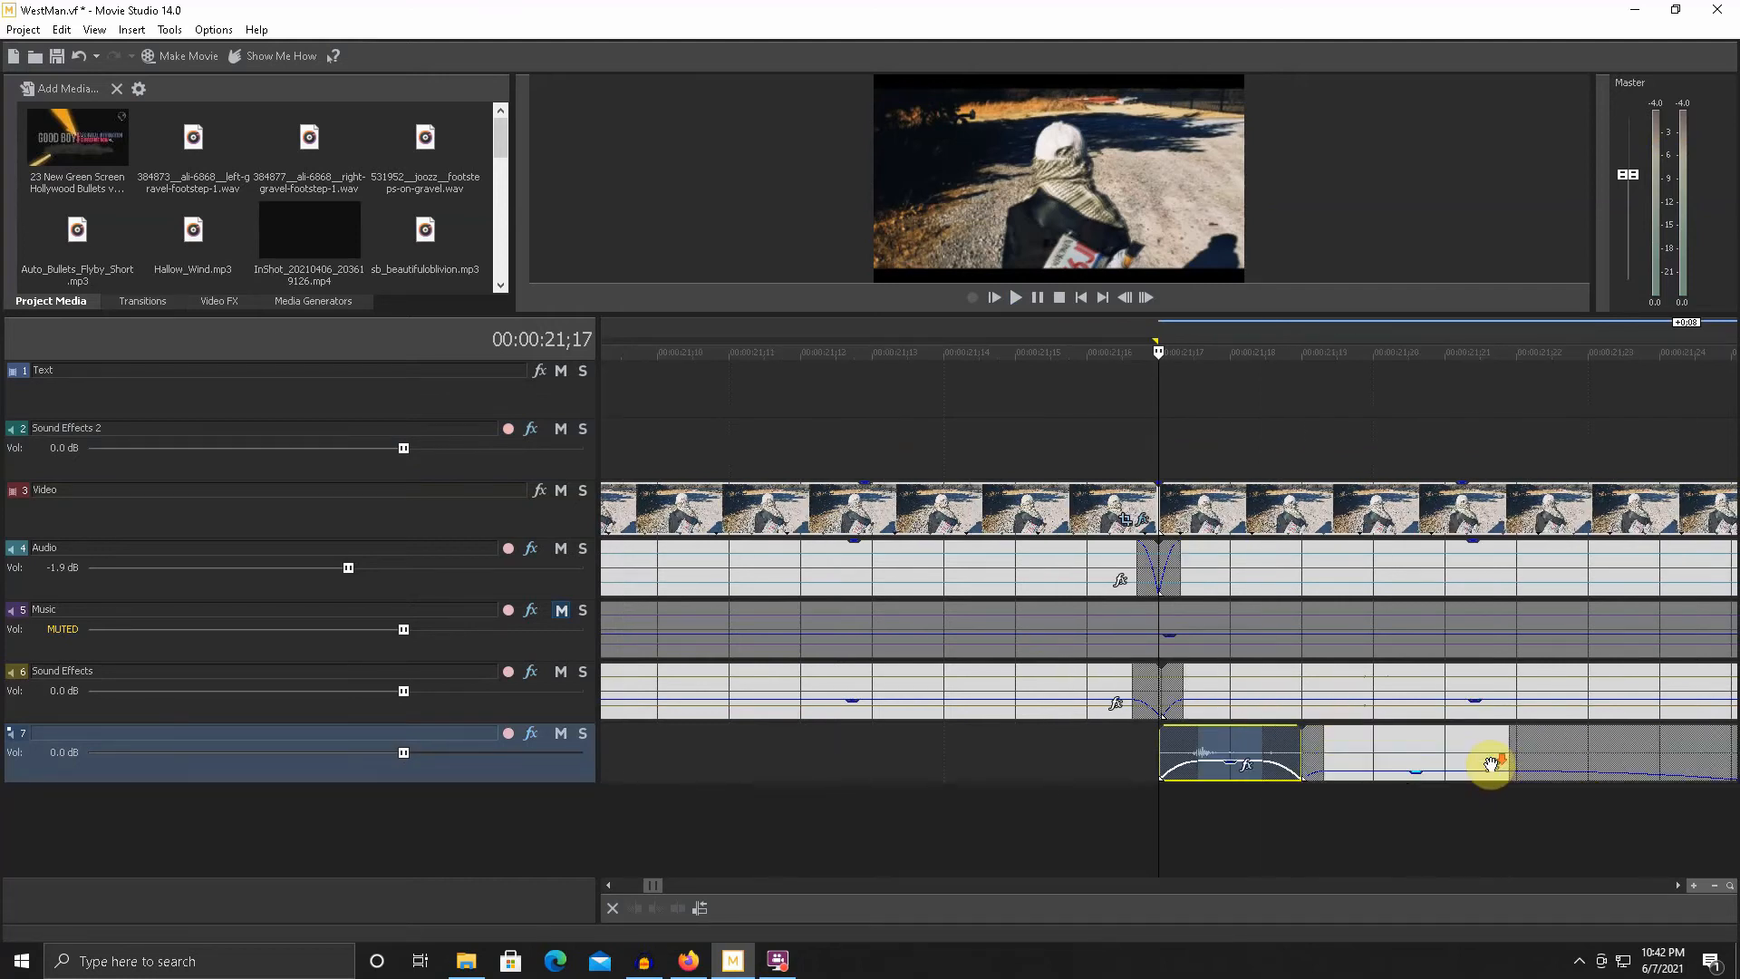
pyautogui.press('space')
pyautogui.press('space')
pyautogui.press('space')
pyautogui.scroll(-3, 1354, 765)
pyautogui.press('space')
pyautogui.scroll(-4, 957, 507)
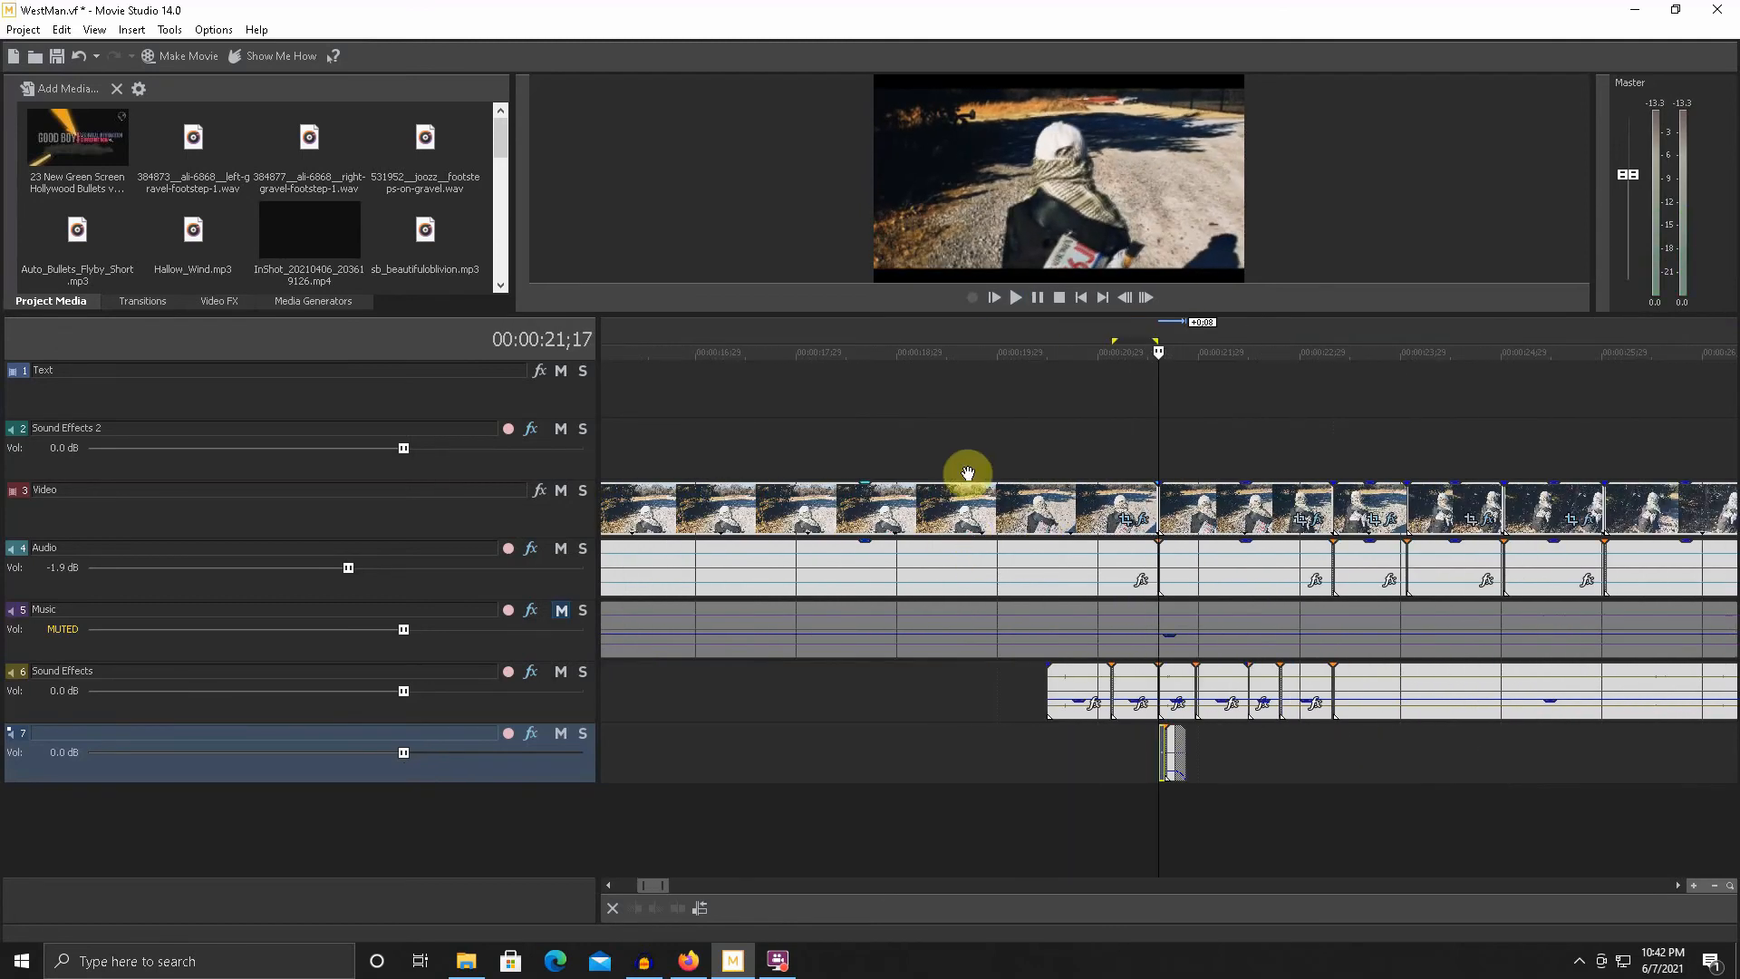
# - Play back the footsteps leading into the walking stick hit from 00:00:20;05
pyautogui.click(1017, 457)
pyautogui.press('space')
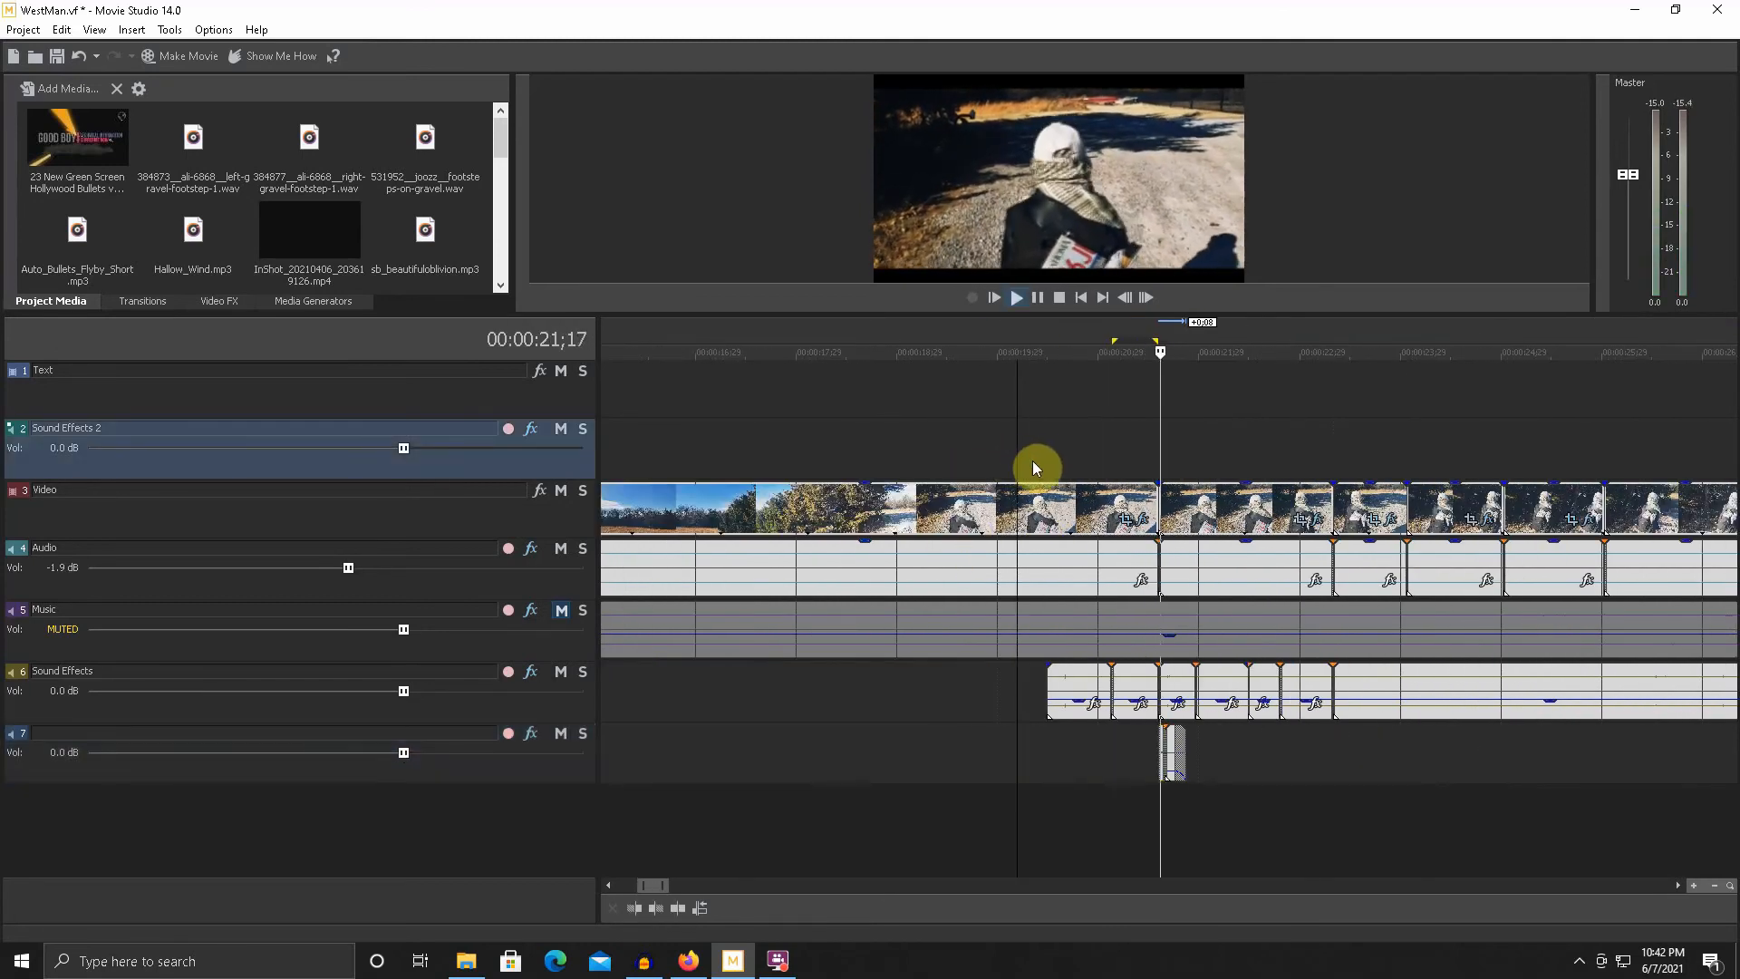
pyautogui.press('space')
pyautogui.press('space')
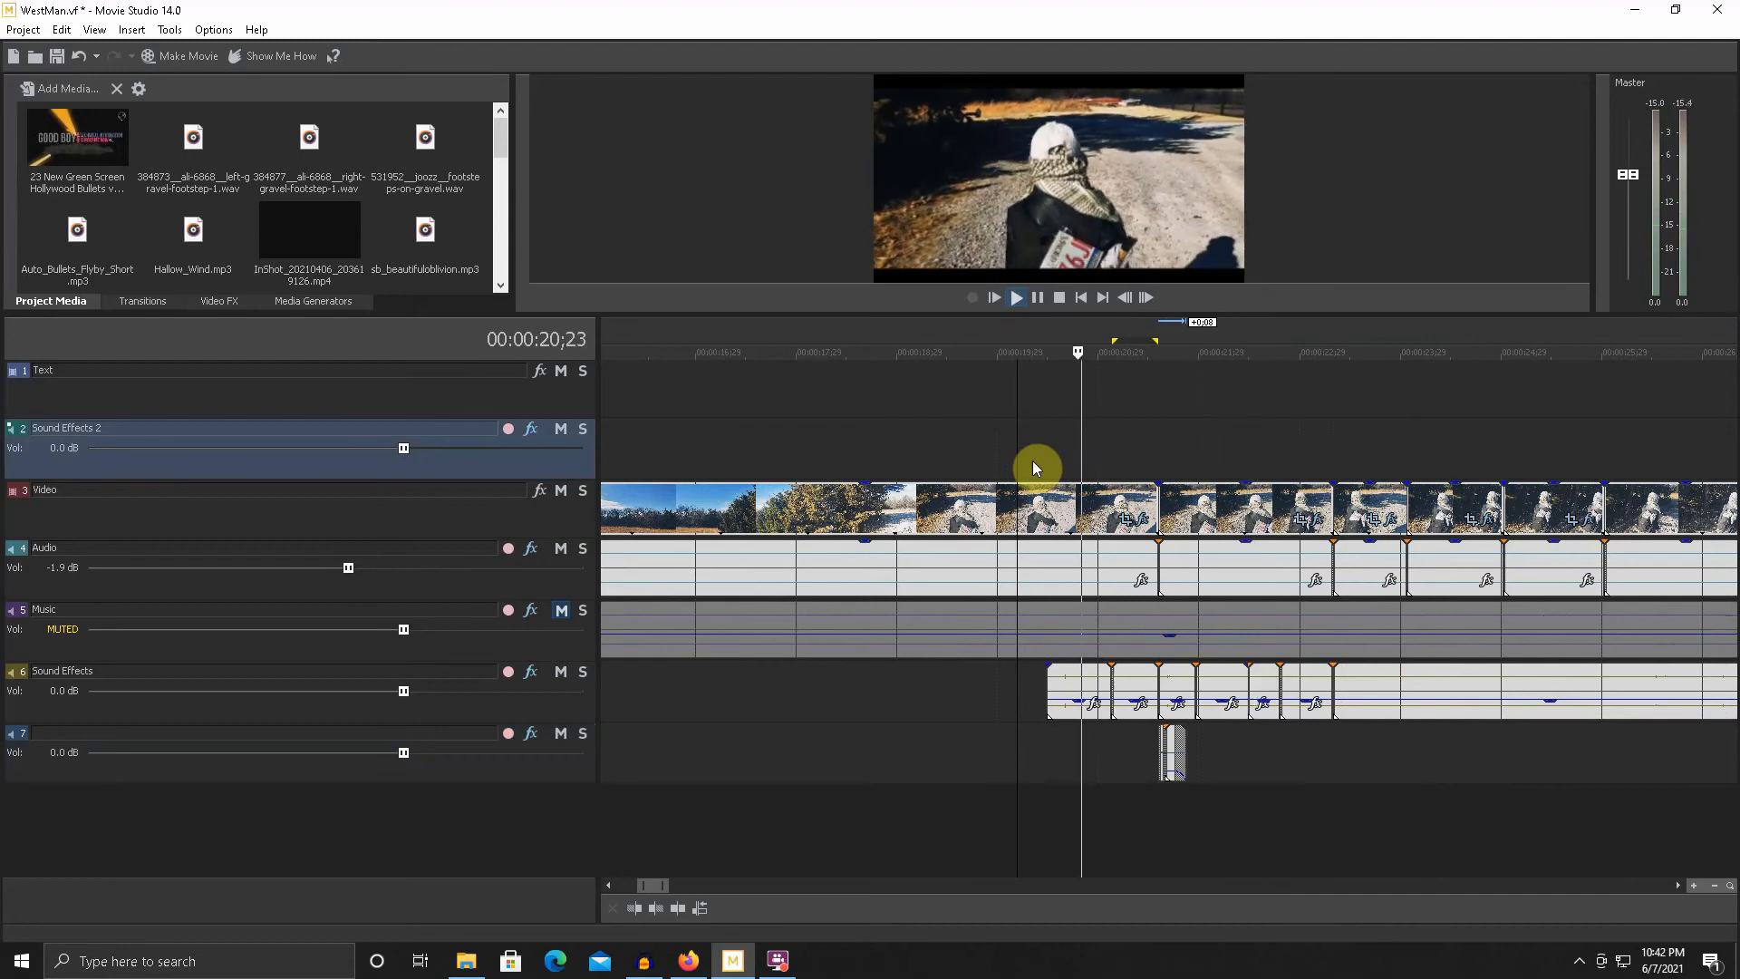
pyautogui.press('space')
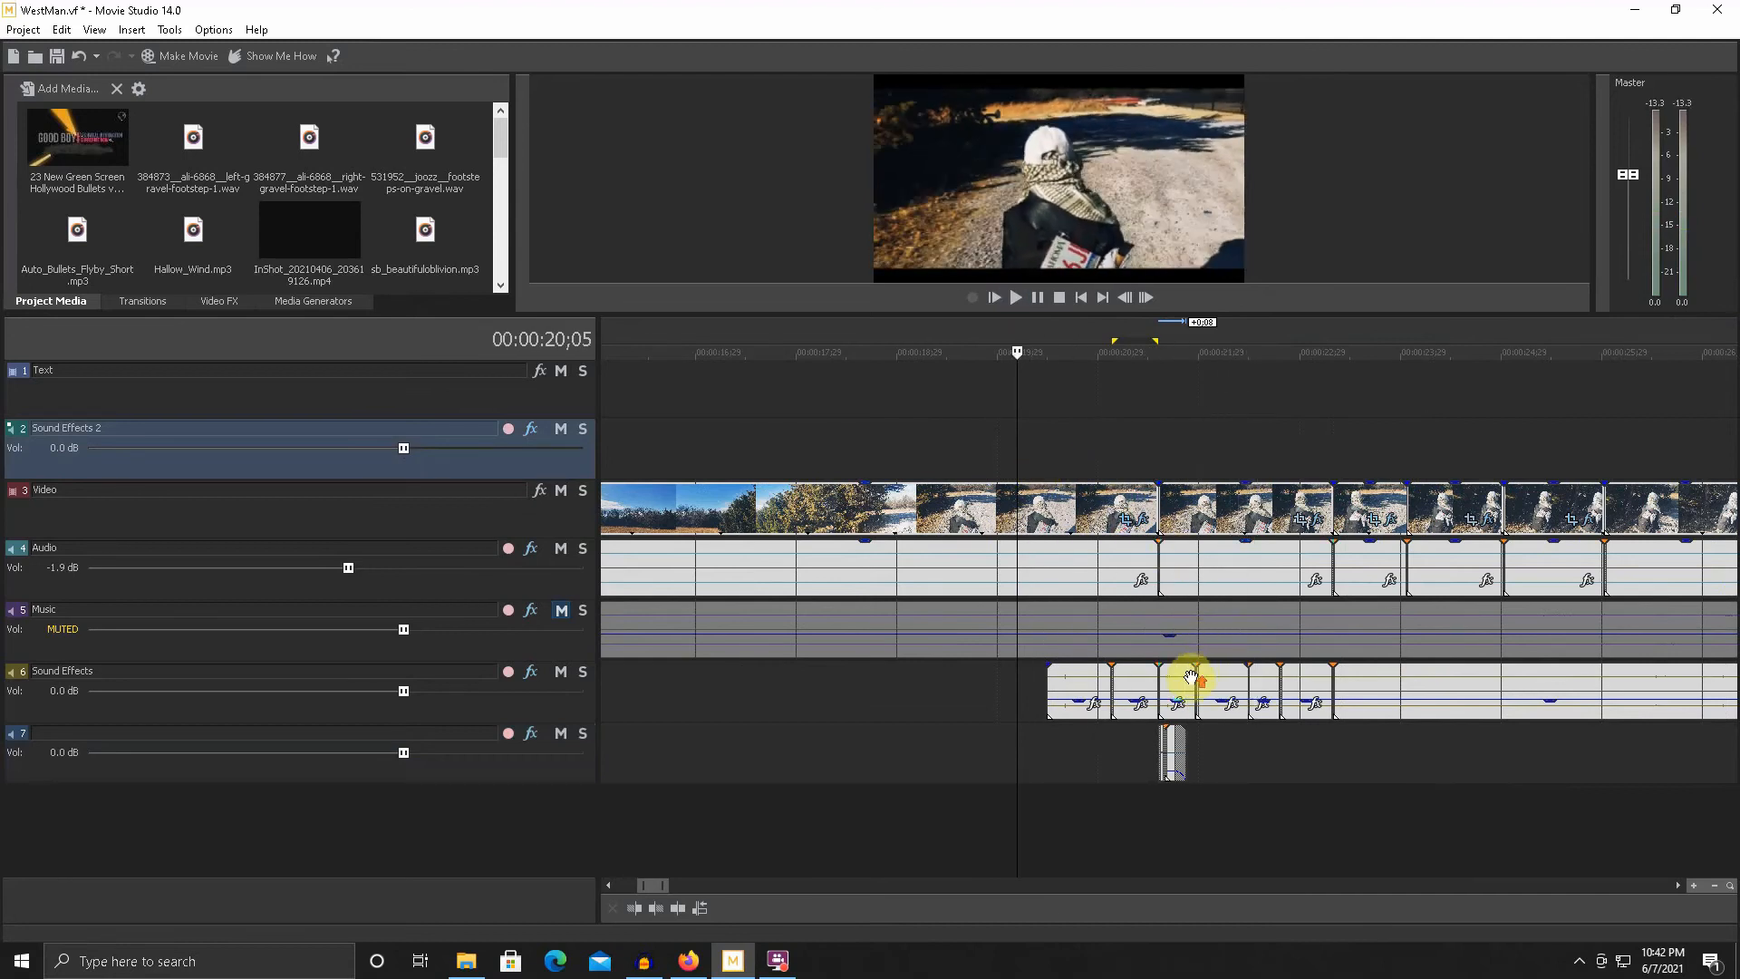
# - Fine-tune the gain of the pasted walking stick hit to about -9 dB
pyautogui.scroll(2, 1191, 679)
pyautogui.click(1434, 464)
pyautogui.scroll(5, 1398, 556)
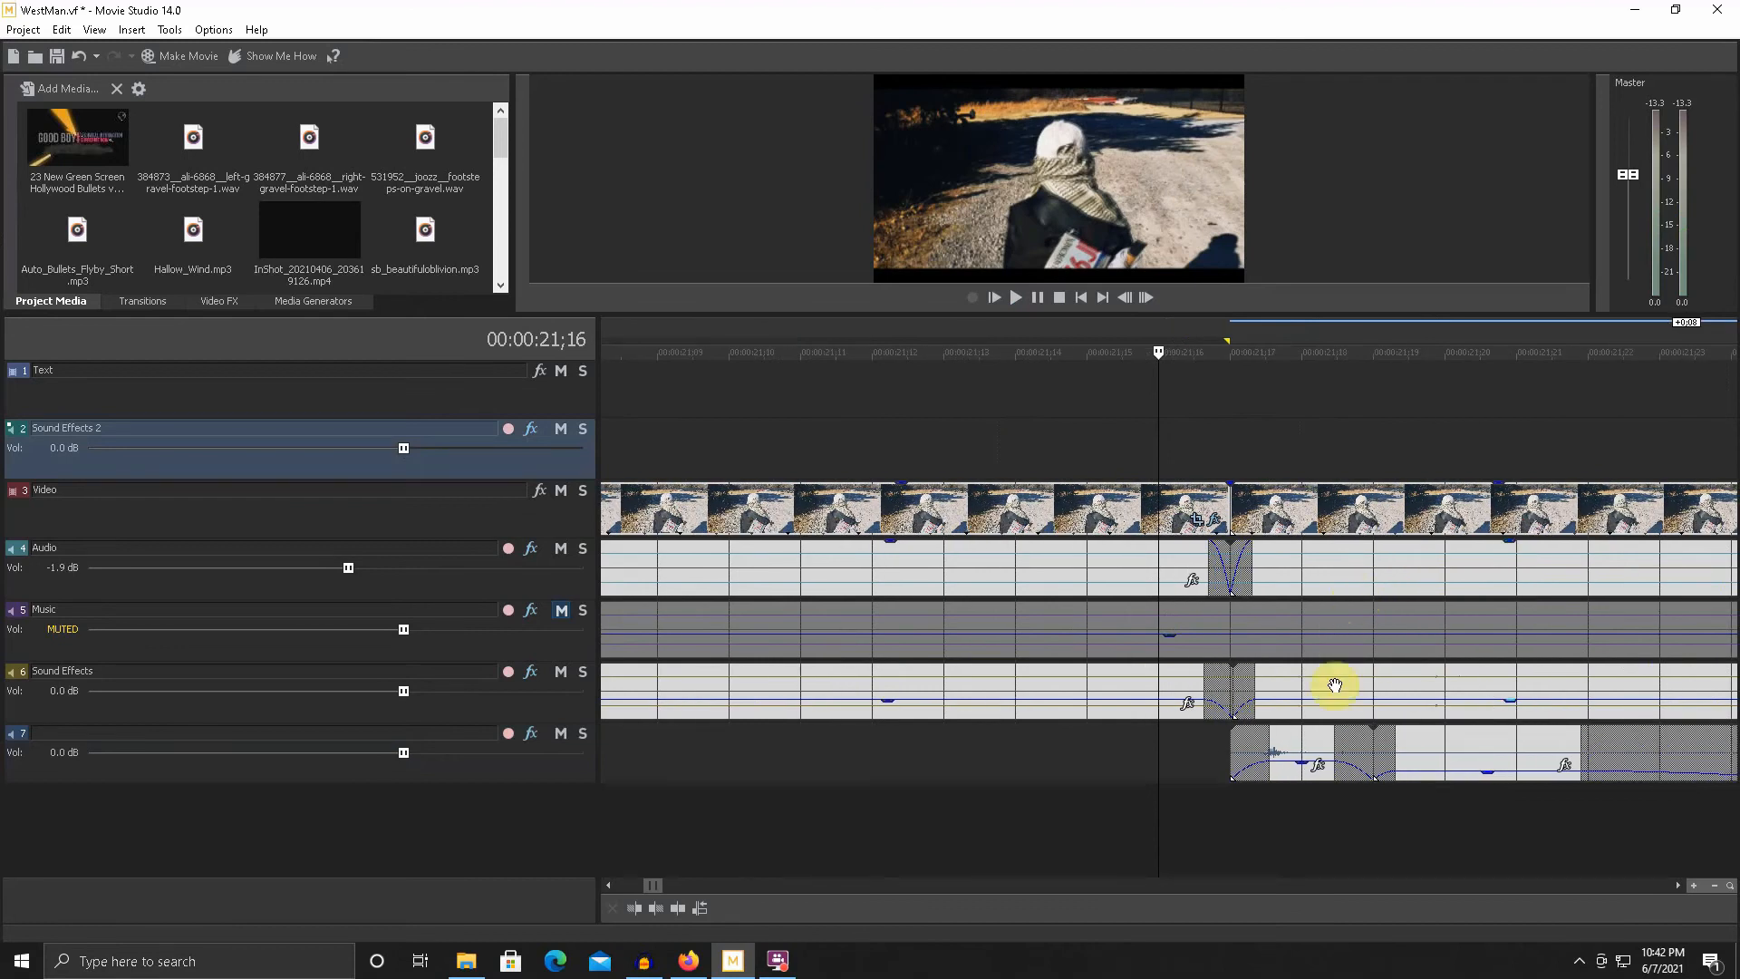
pyautogui.moveTo(1291, 768); pyautogui.dragTo(1290, 772)
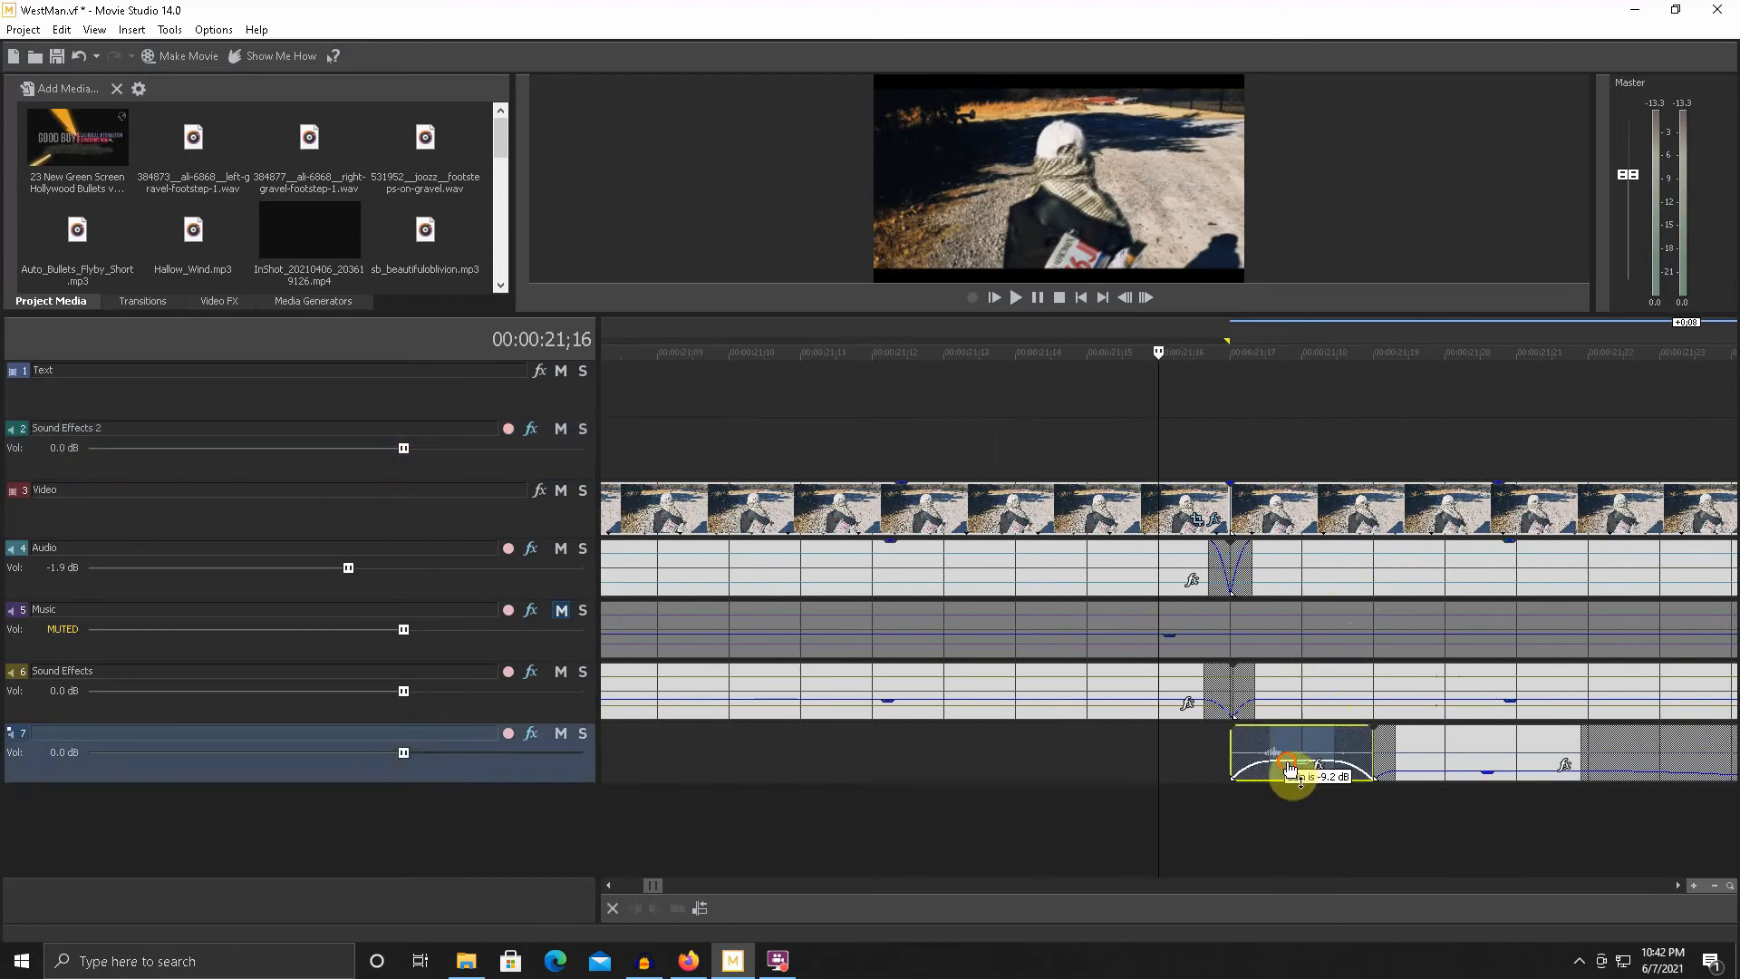
# - Play the footsteps and walking stick hit together from just before the first footstep to check the level
pyautogui.scroll(-7, 1291, 775)
pyautogui.click(1029, 467)
pyautogui.press('space')
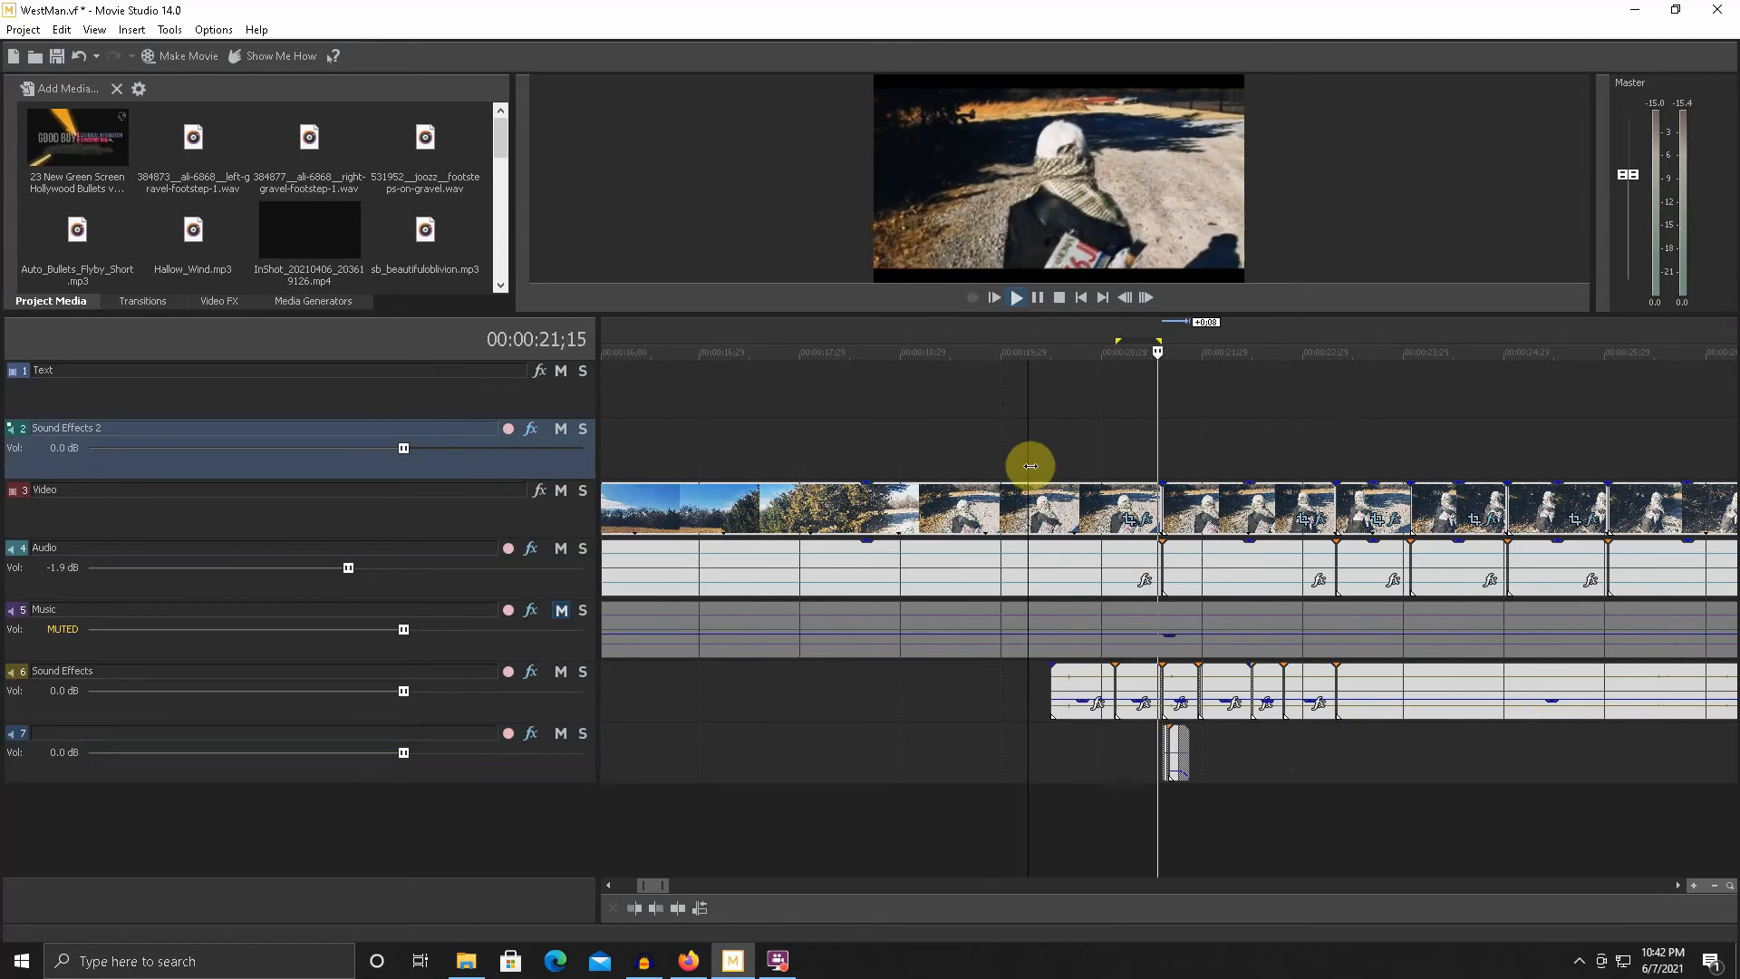
pyautogui.press('space')
pyautogui.press('space')
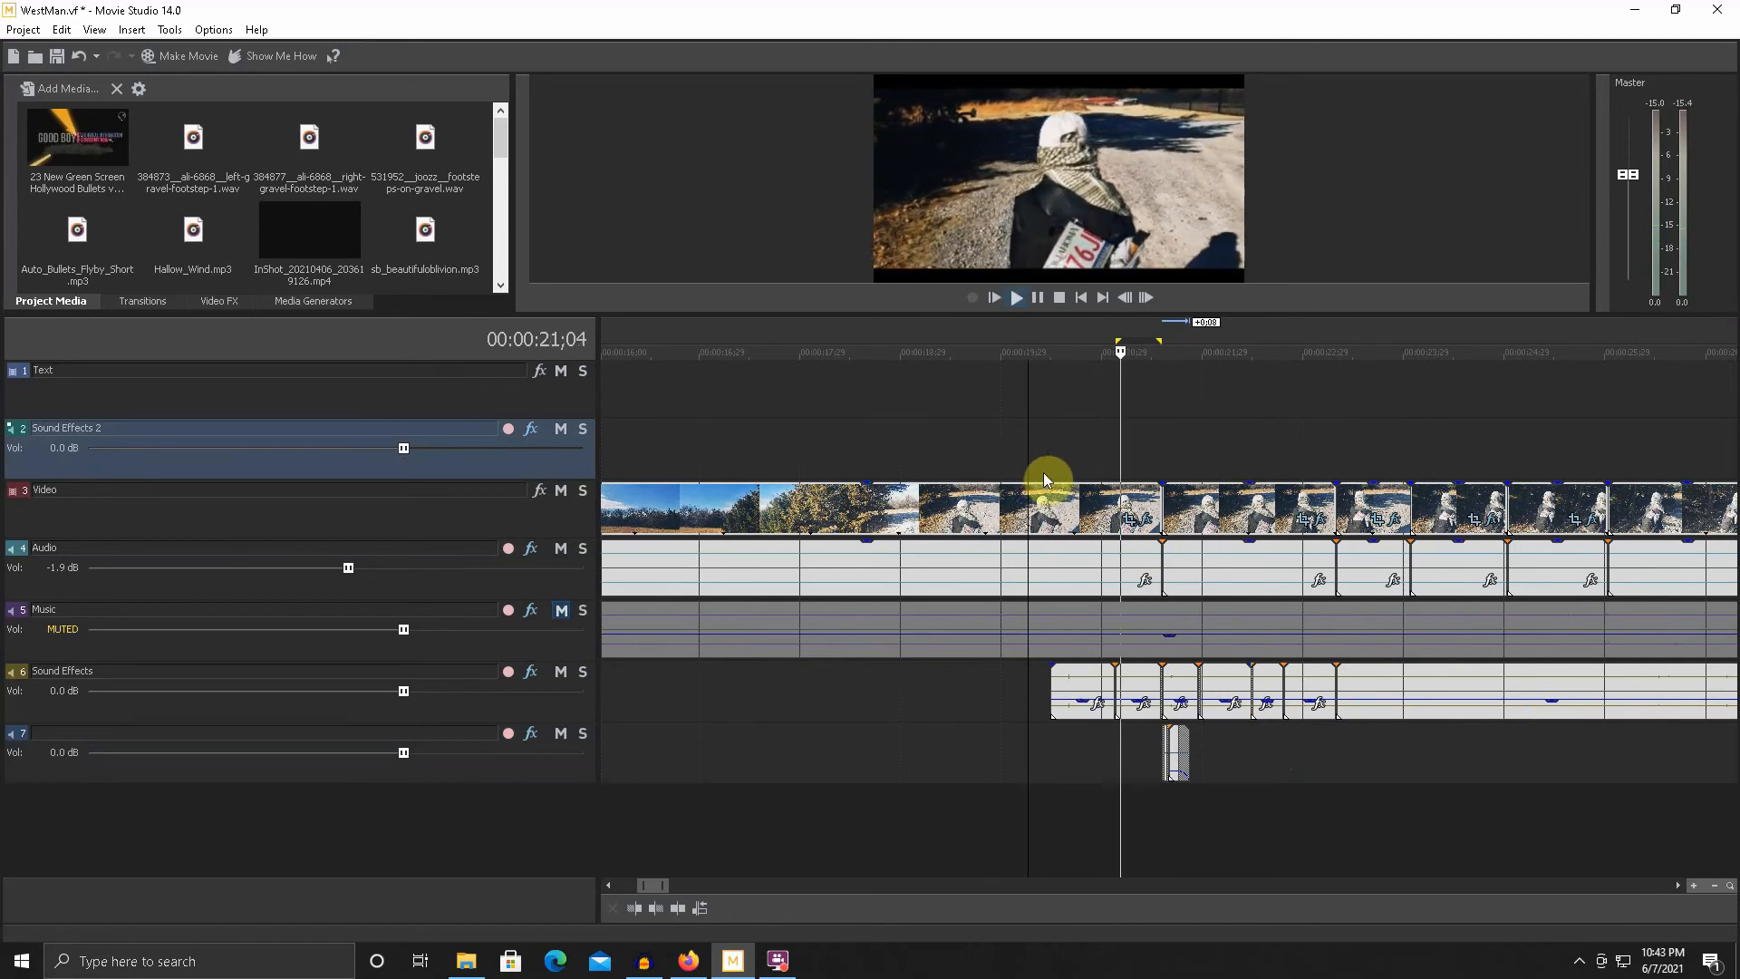
# - Stop playback and copy both pieces of the isolated walking stick hit on track 7, starting at 00:00:58;25
pyautogui.scroll(-3, 1242, 601)
pyautogui.press('space')
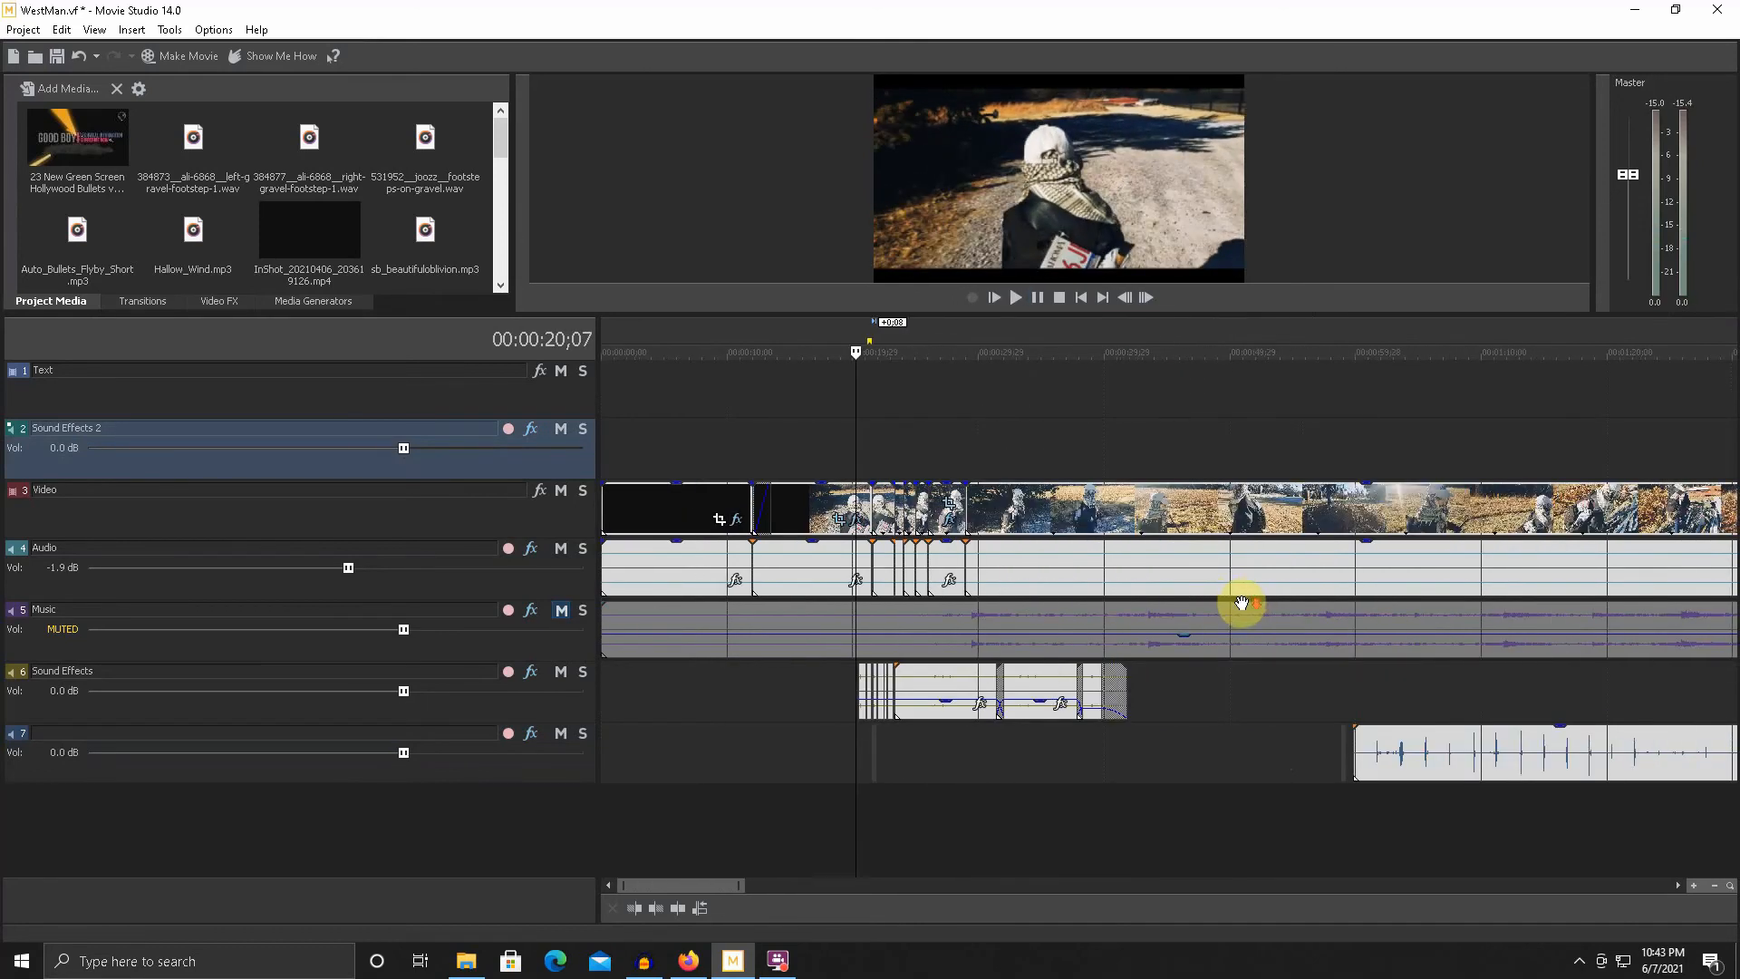
pyautogui.scroll(-3, 1243, 601)
pyautogui.click(863, 685)
pyautogui.scroll(5, 819, 683)
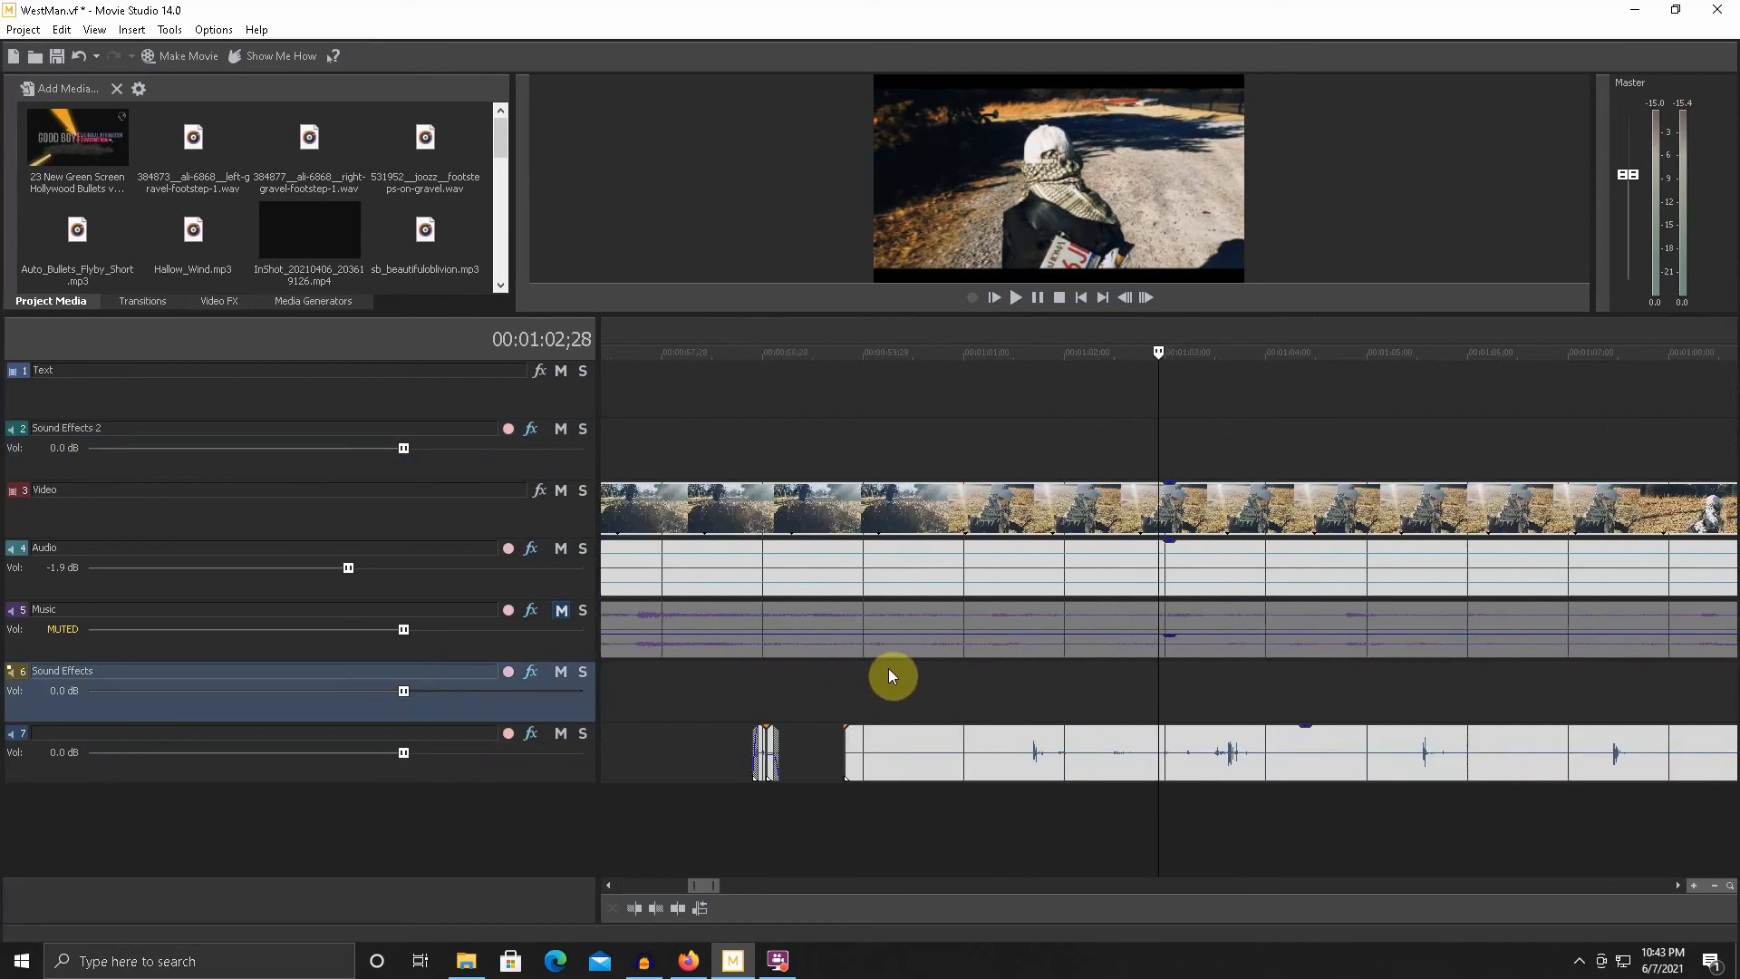
pyautogui.click(623, 678)
pyautogui.scroll(5, 634, 675)
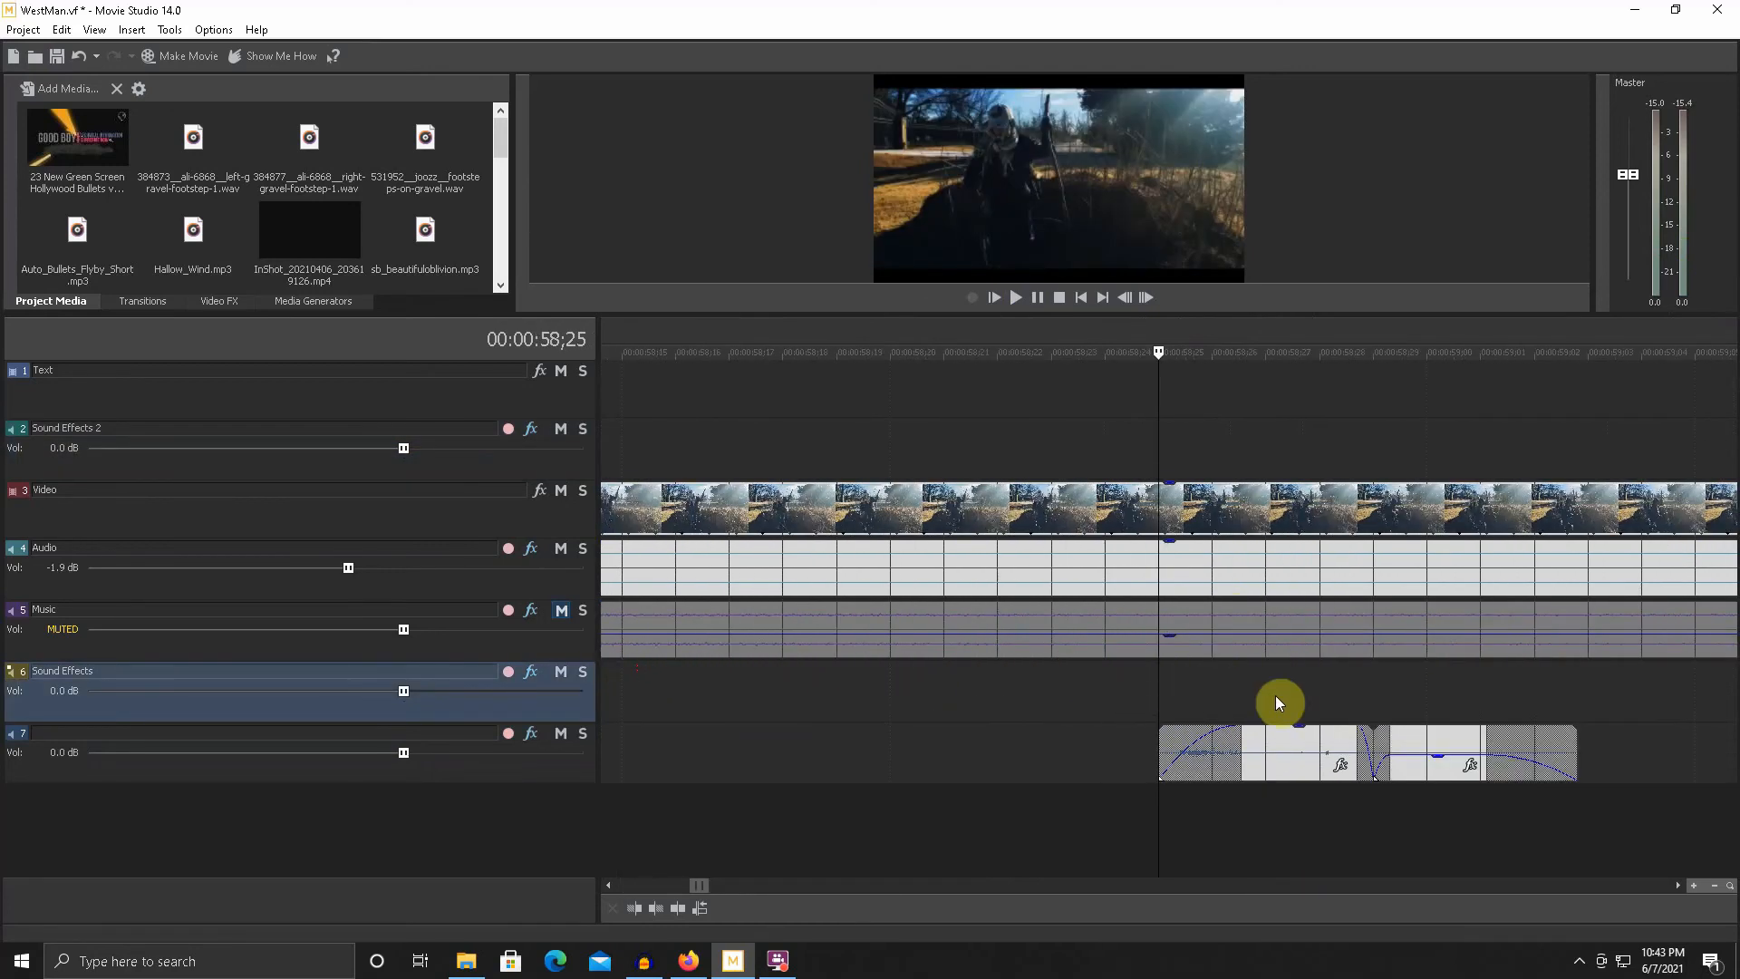
pyautogui.click(1287, 741)
pyautogui.keyDown('ctrl'); pyautogui.click(1394, 735); pyautogui.keyUp('ctrl')
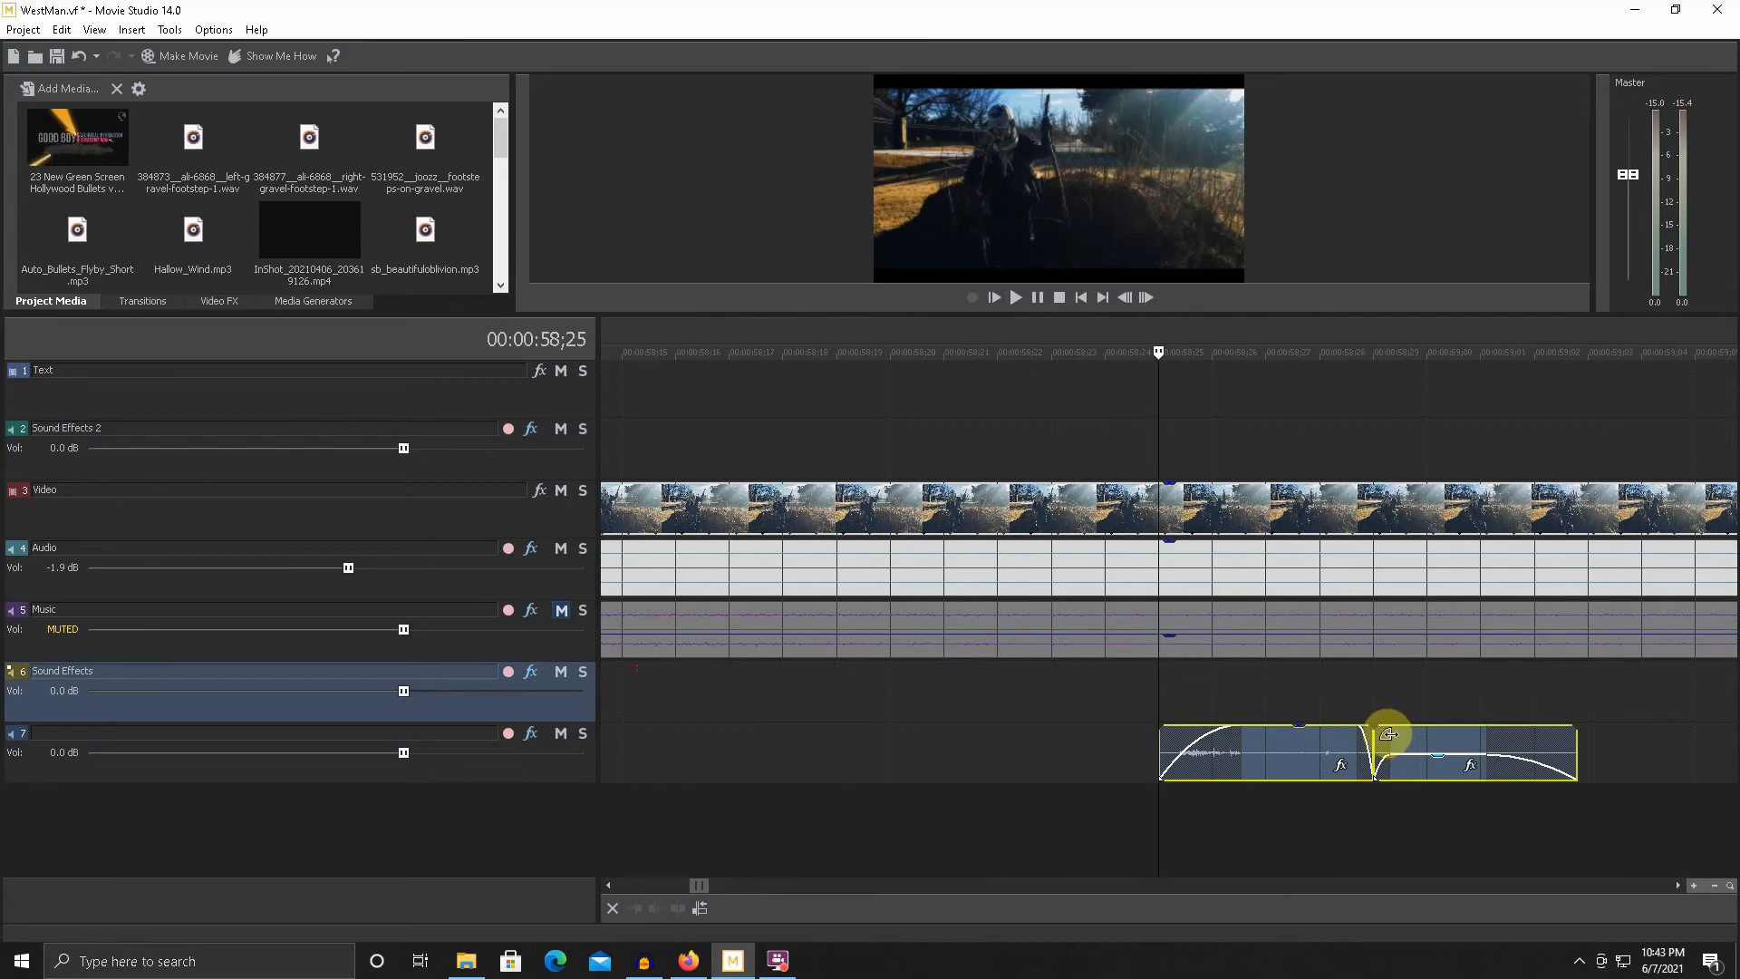
pyautogui.scroll(-3, 1254, 712)
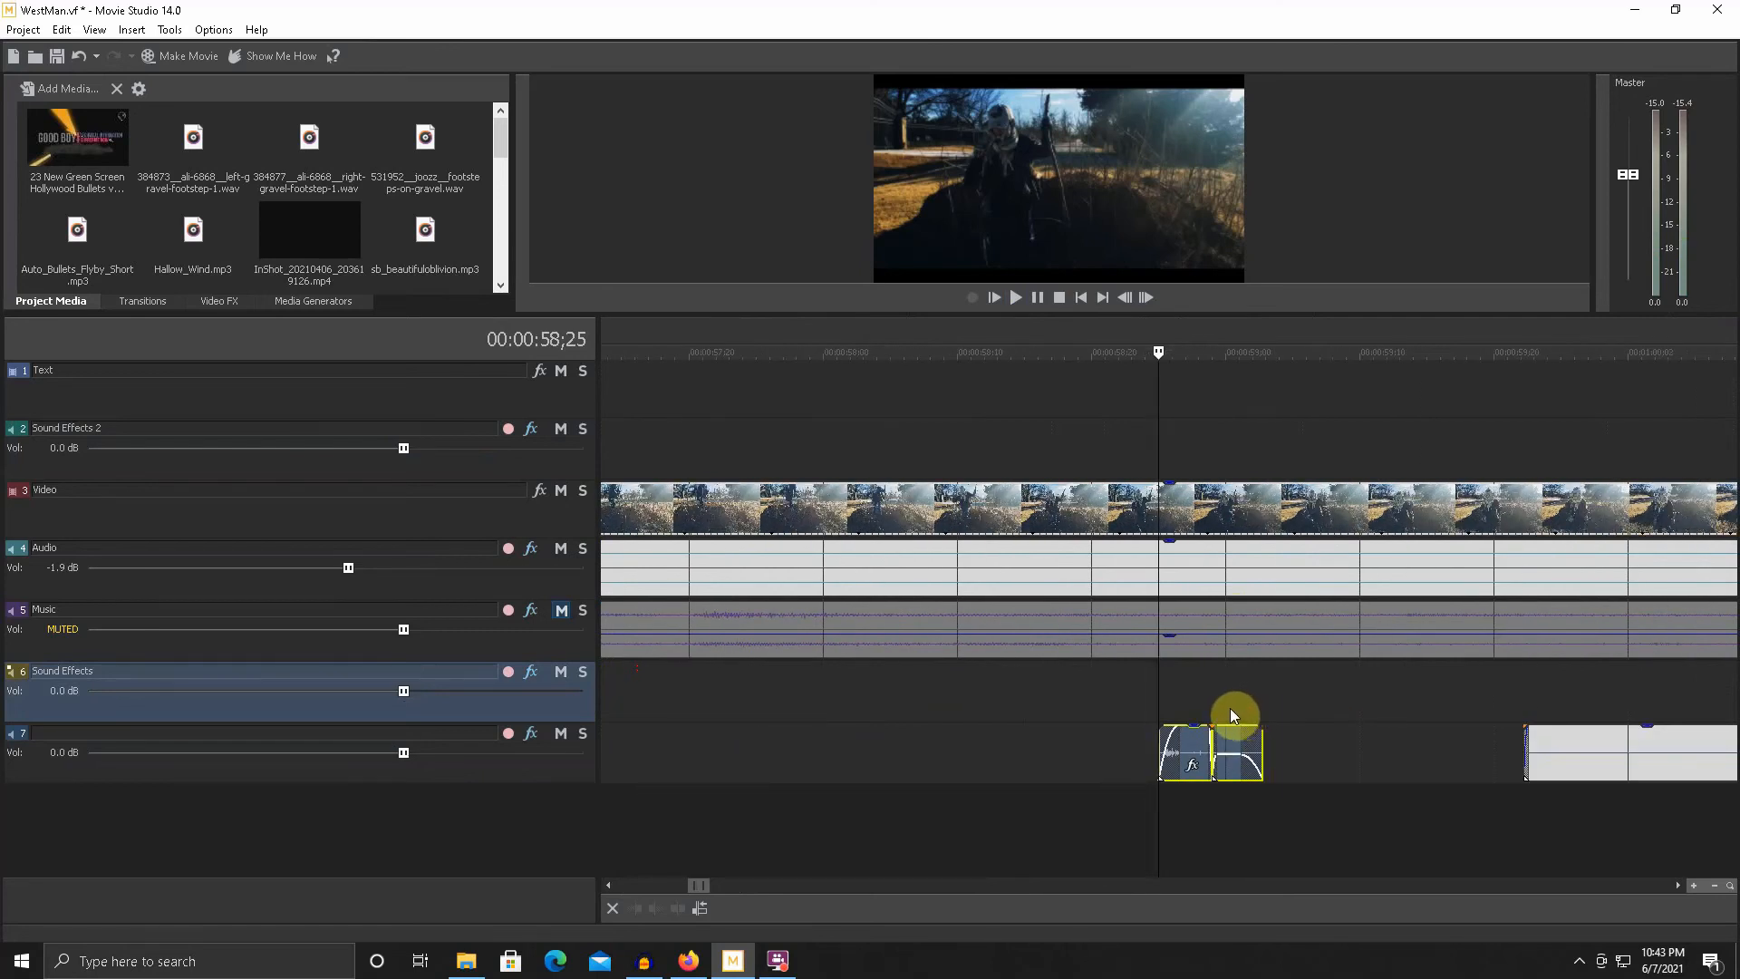
# - Paste the copied walking stick hit at the video's footstep split at 00:00:23;09 and move it down to track 7
pyautogui.scroll(-6, 1230, 709)
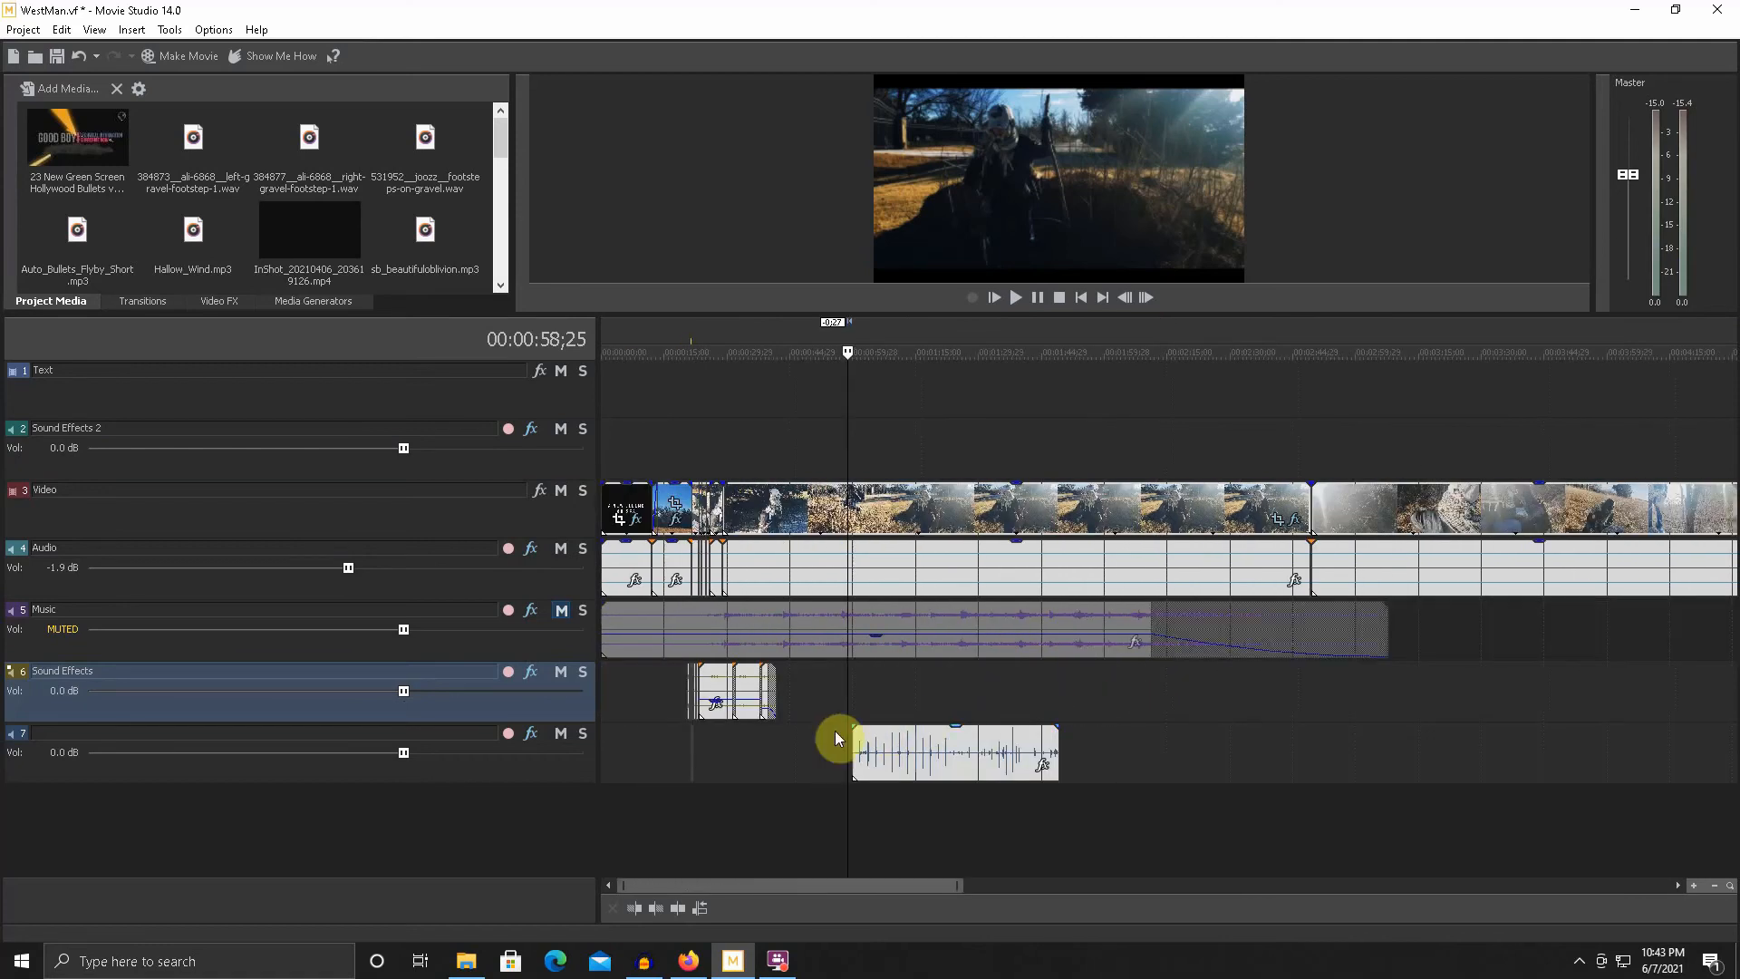
pyautogui.click(707, 764)
pyautogui.scroll(6, 711, 765)
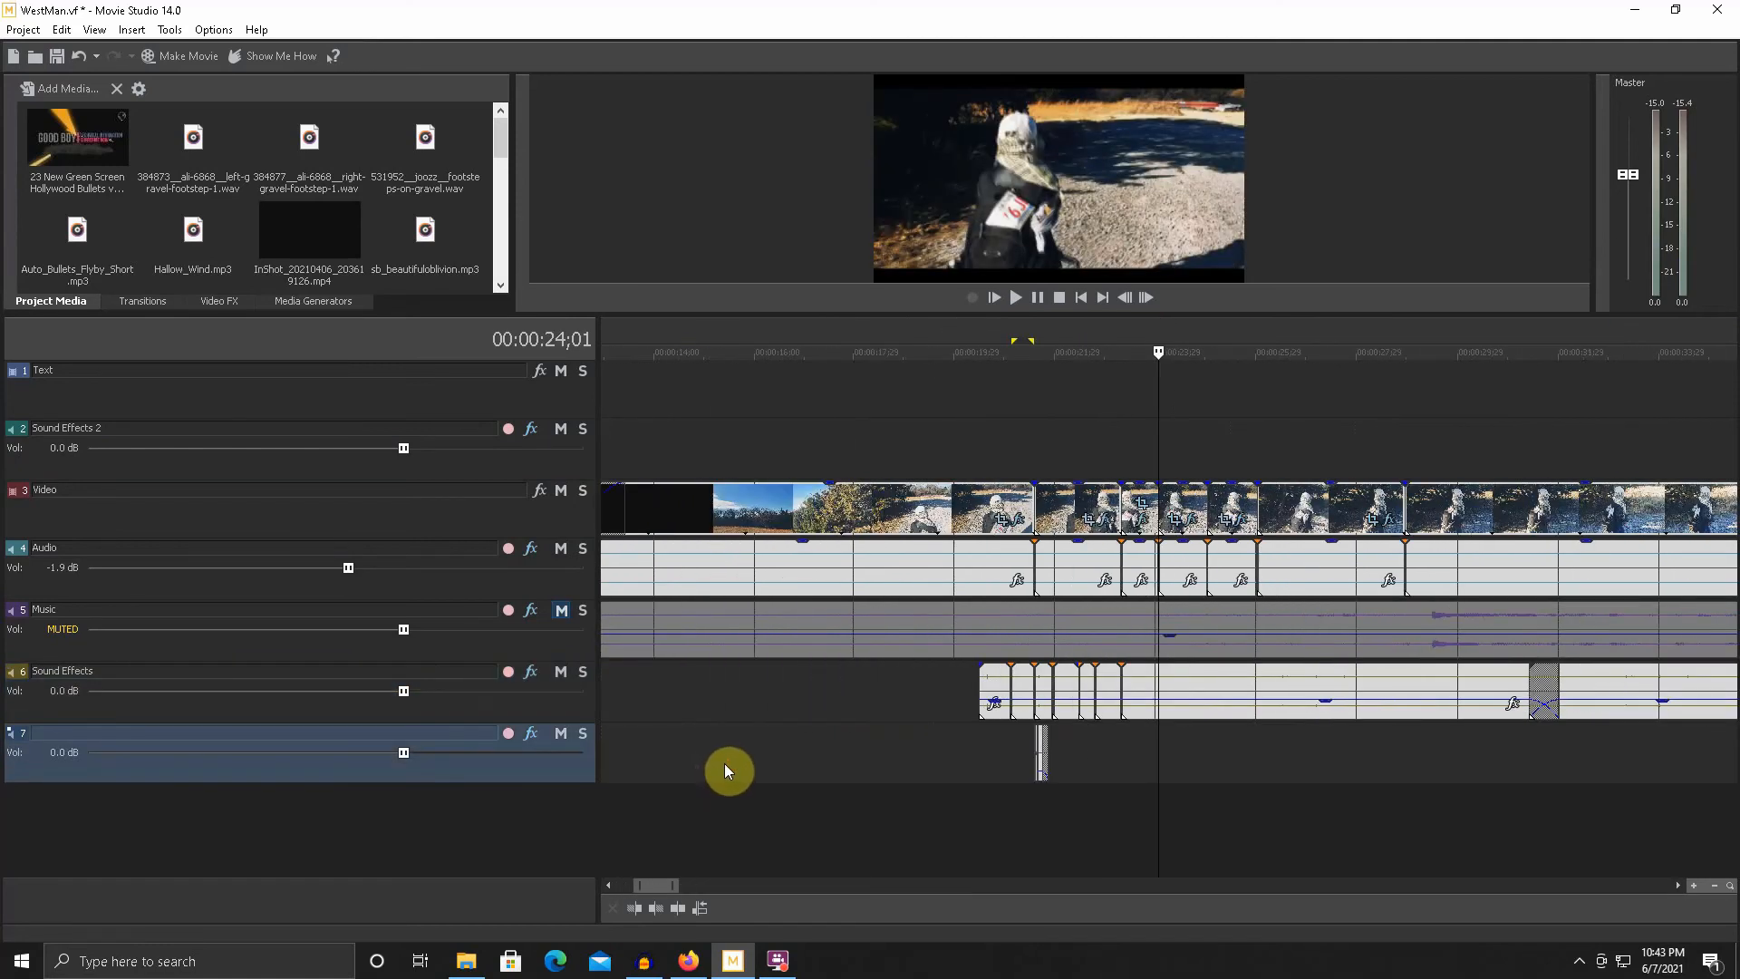
pyautogui.scroll(2, 721, 763)
pyautogui.scroll(2, 822, 712)
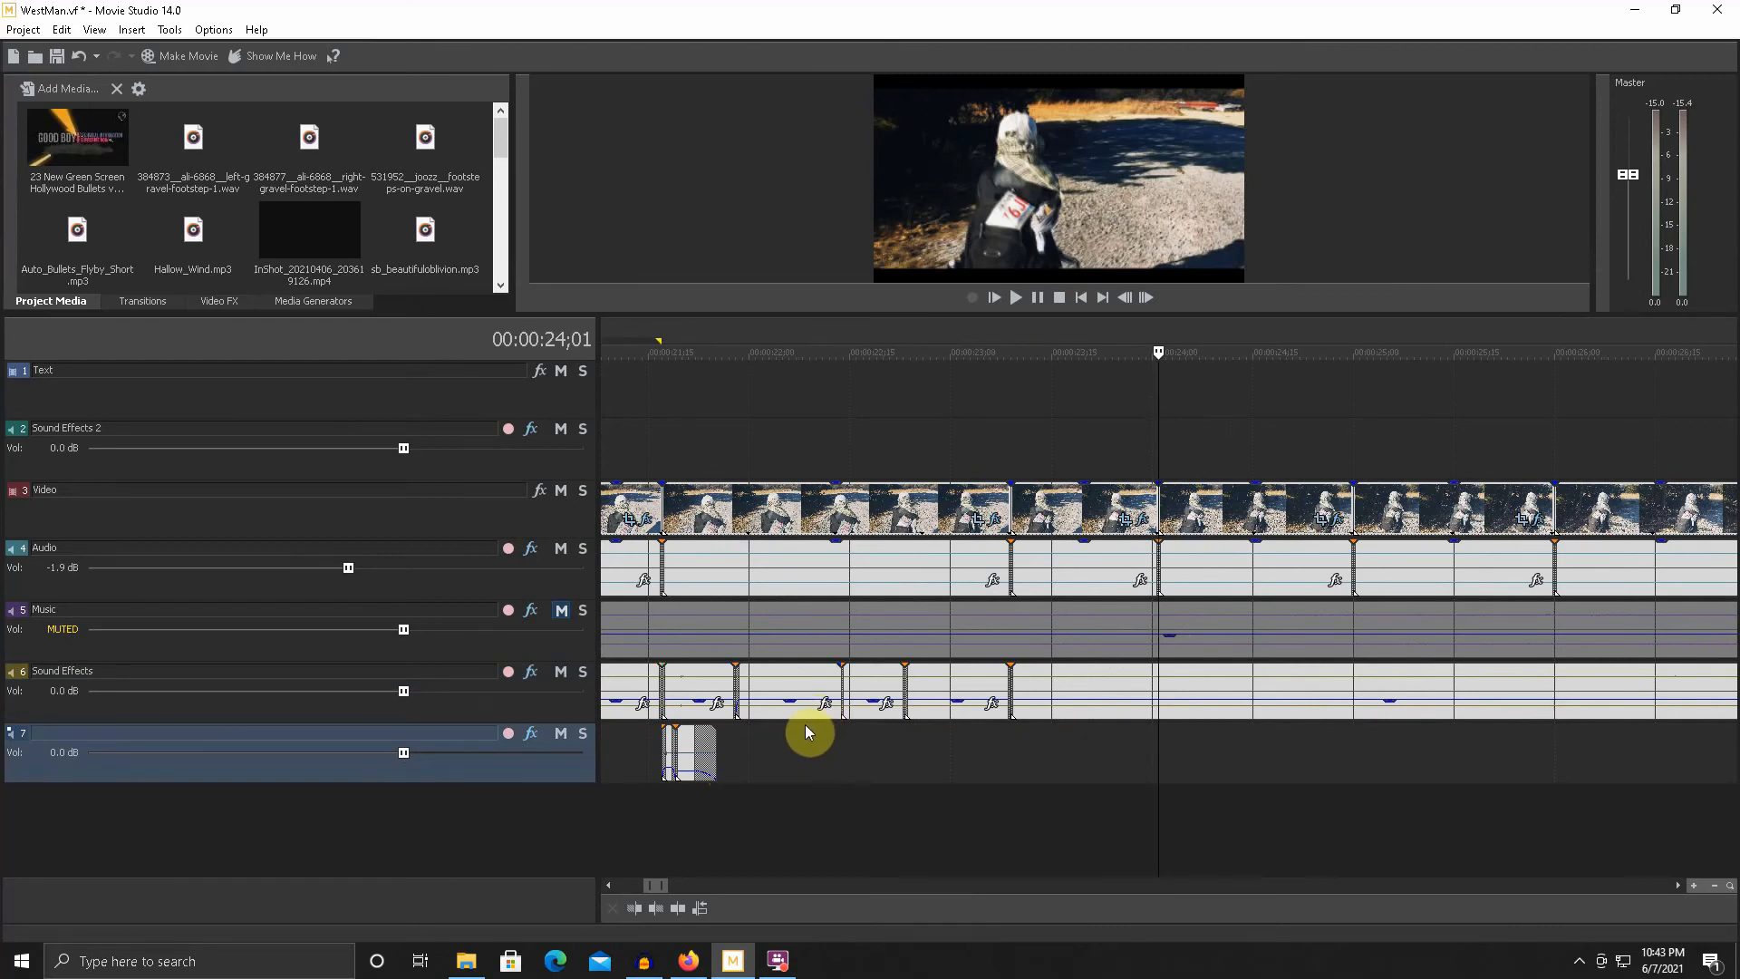
pyautogui.scroll(-3, 704, 436)
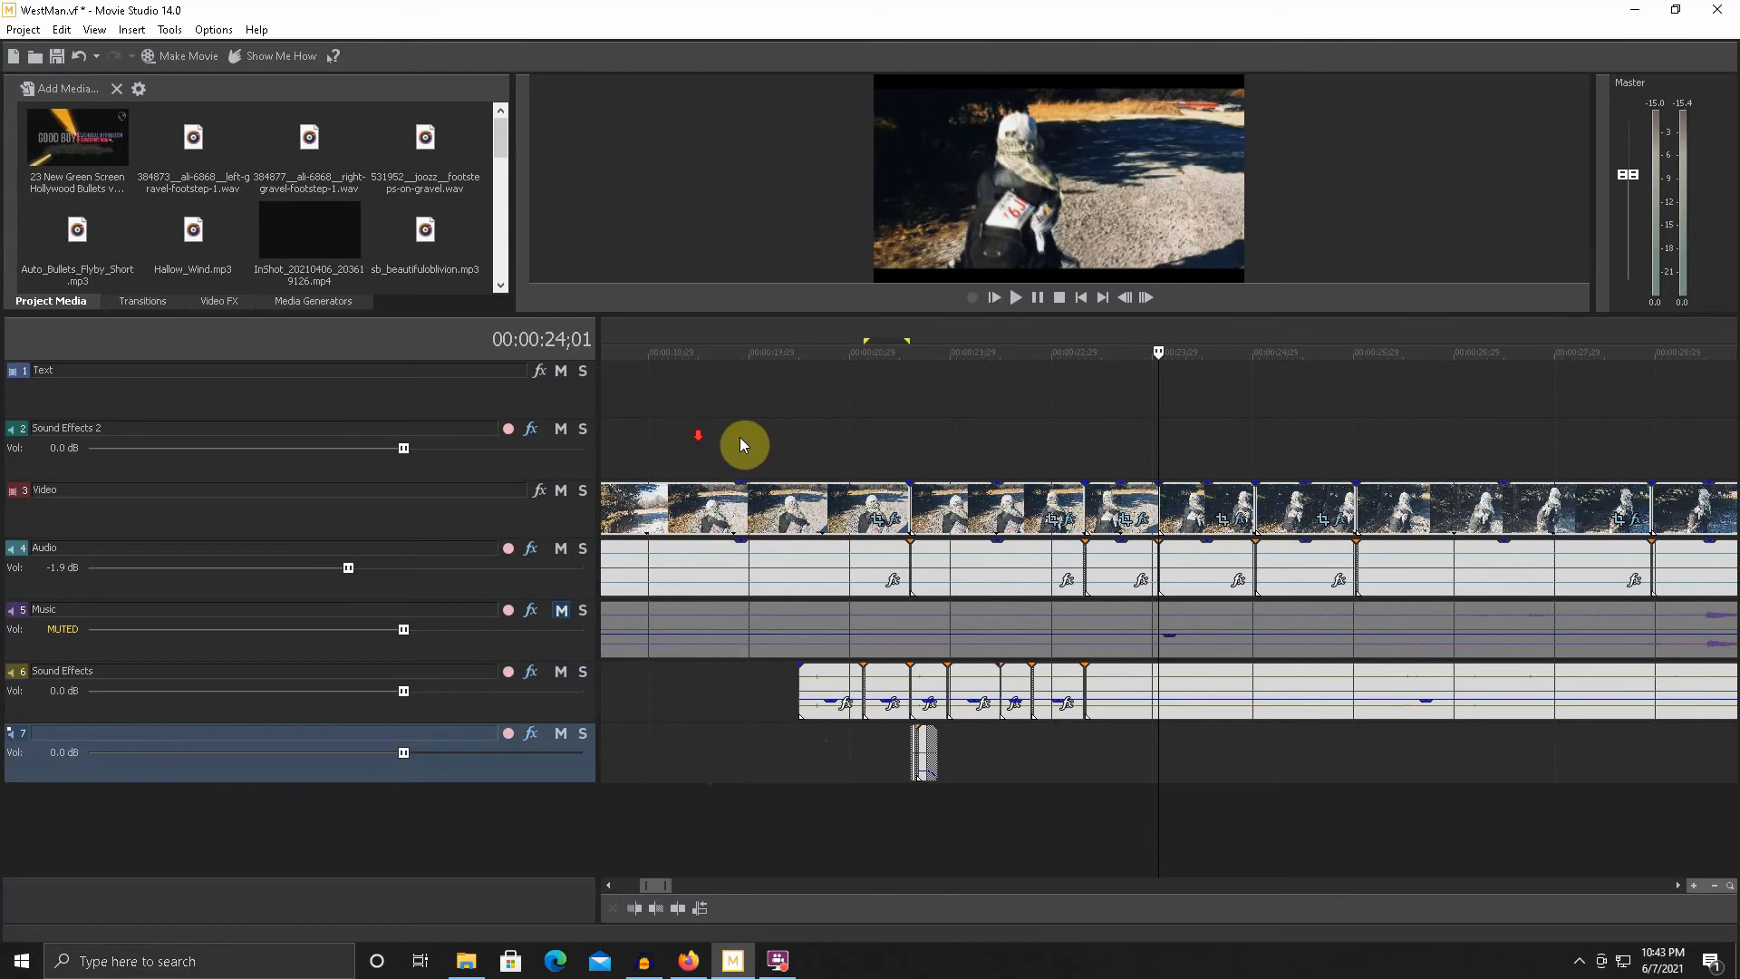
pyautogui.click(977, 438)
pyautogui.scroll(4, 986, 456)
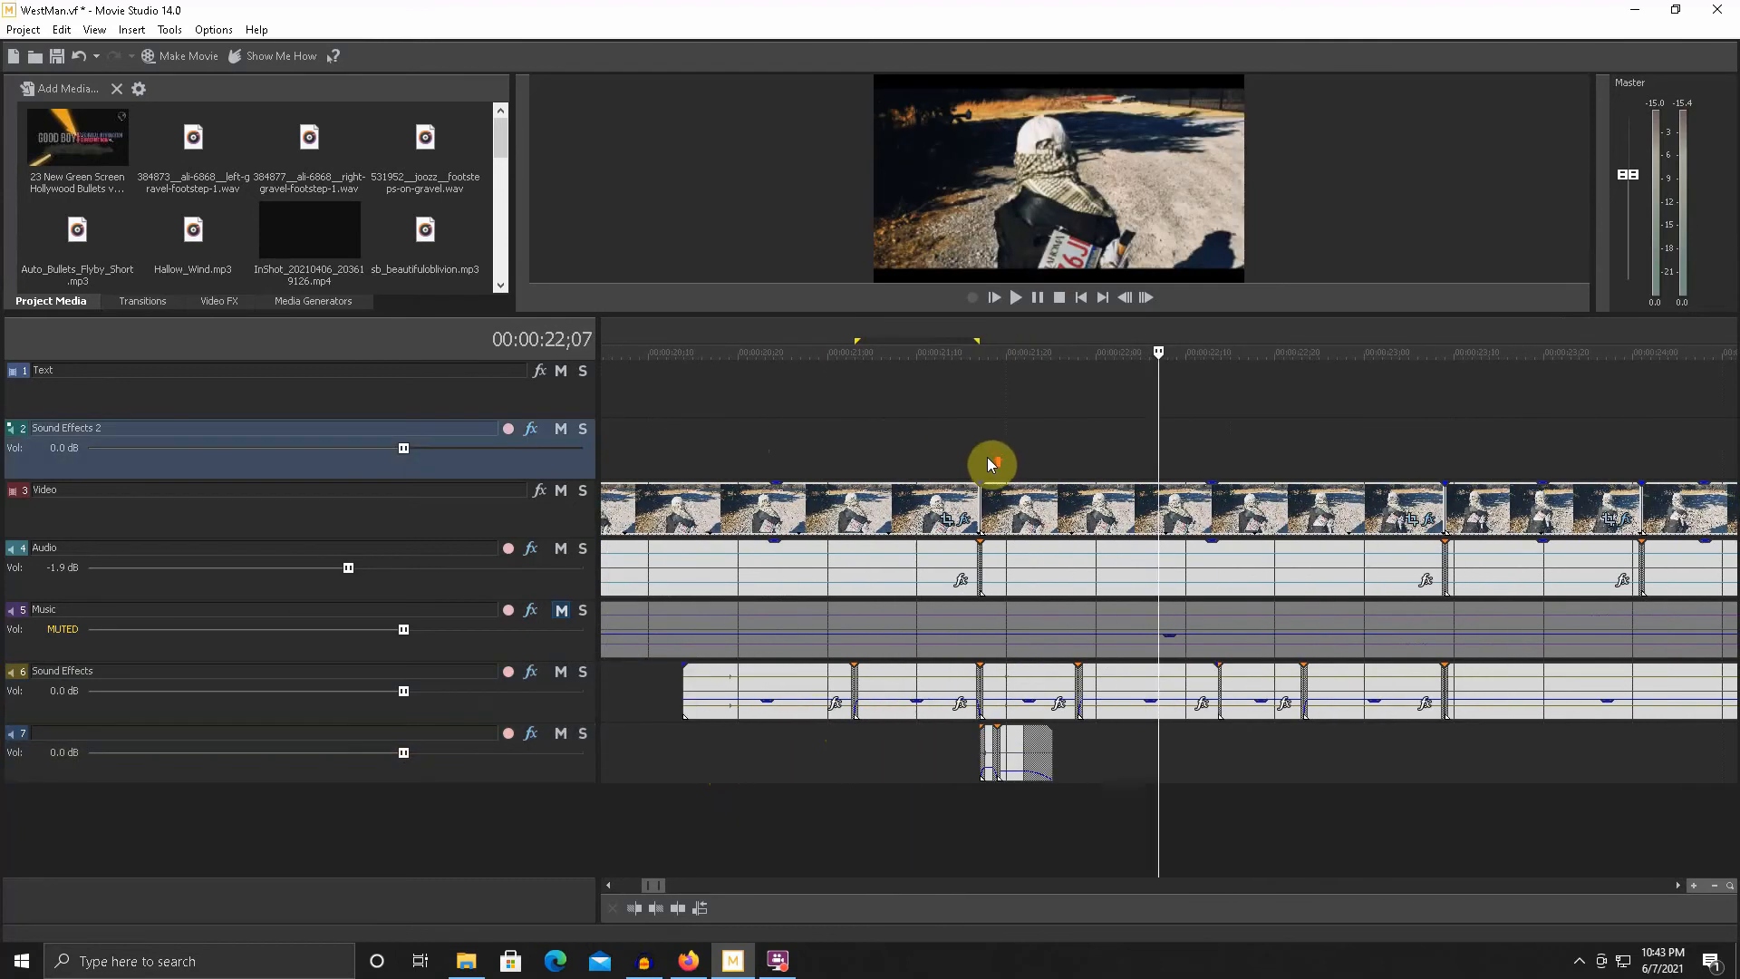
pyautogui.scroll(2, 987, 457)
pyautogui.scroll(-3, 987, 456)
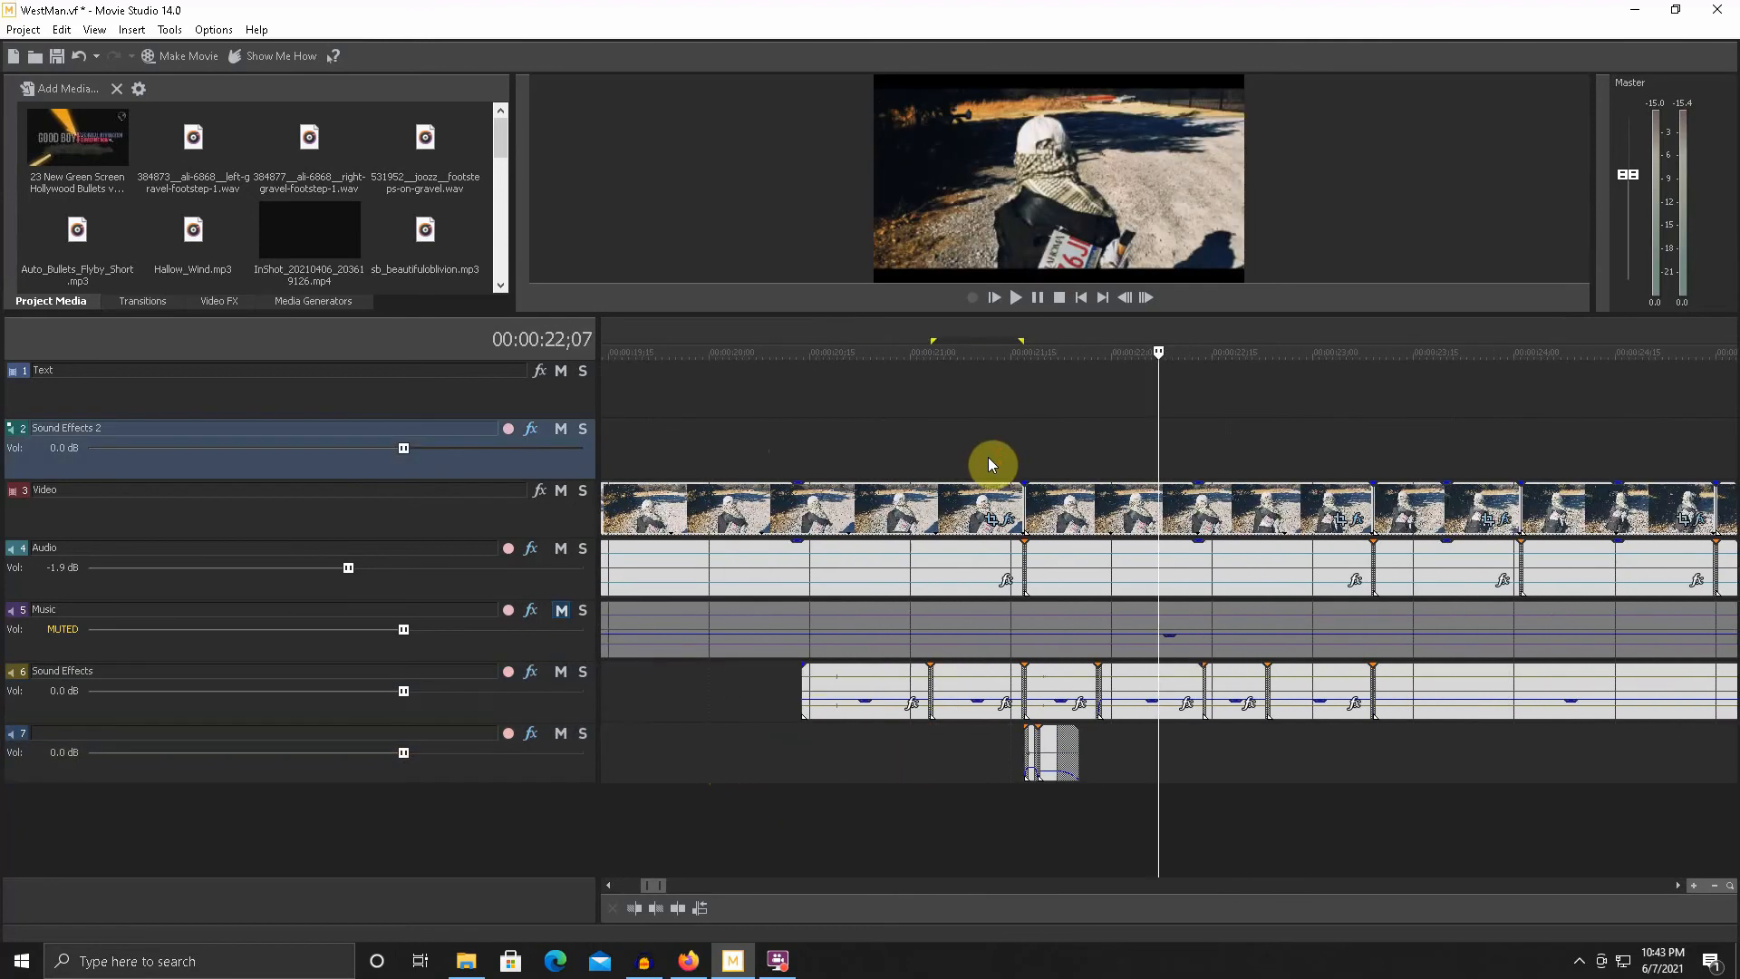
pyautogui.press('space')
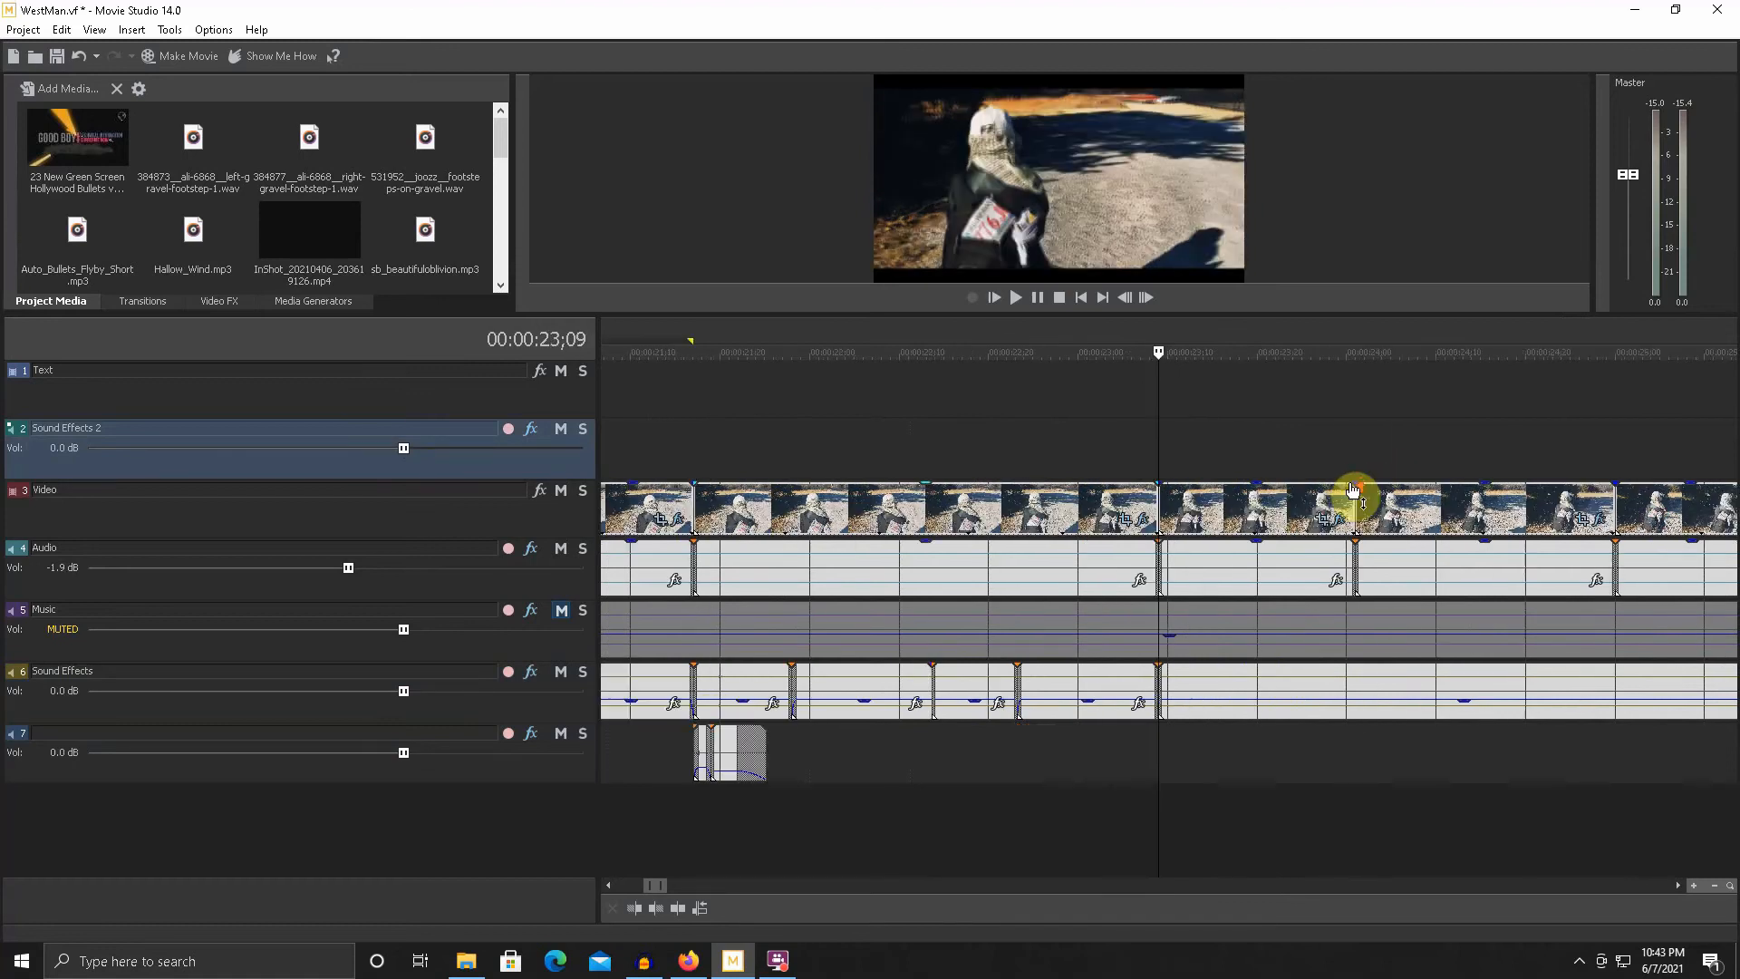
pyautogui.scroll(2, 1147, 739)
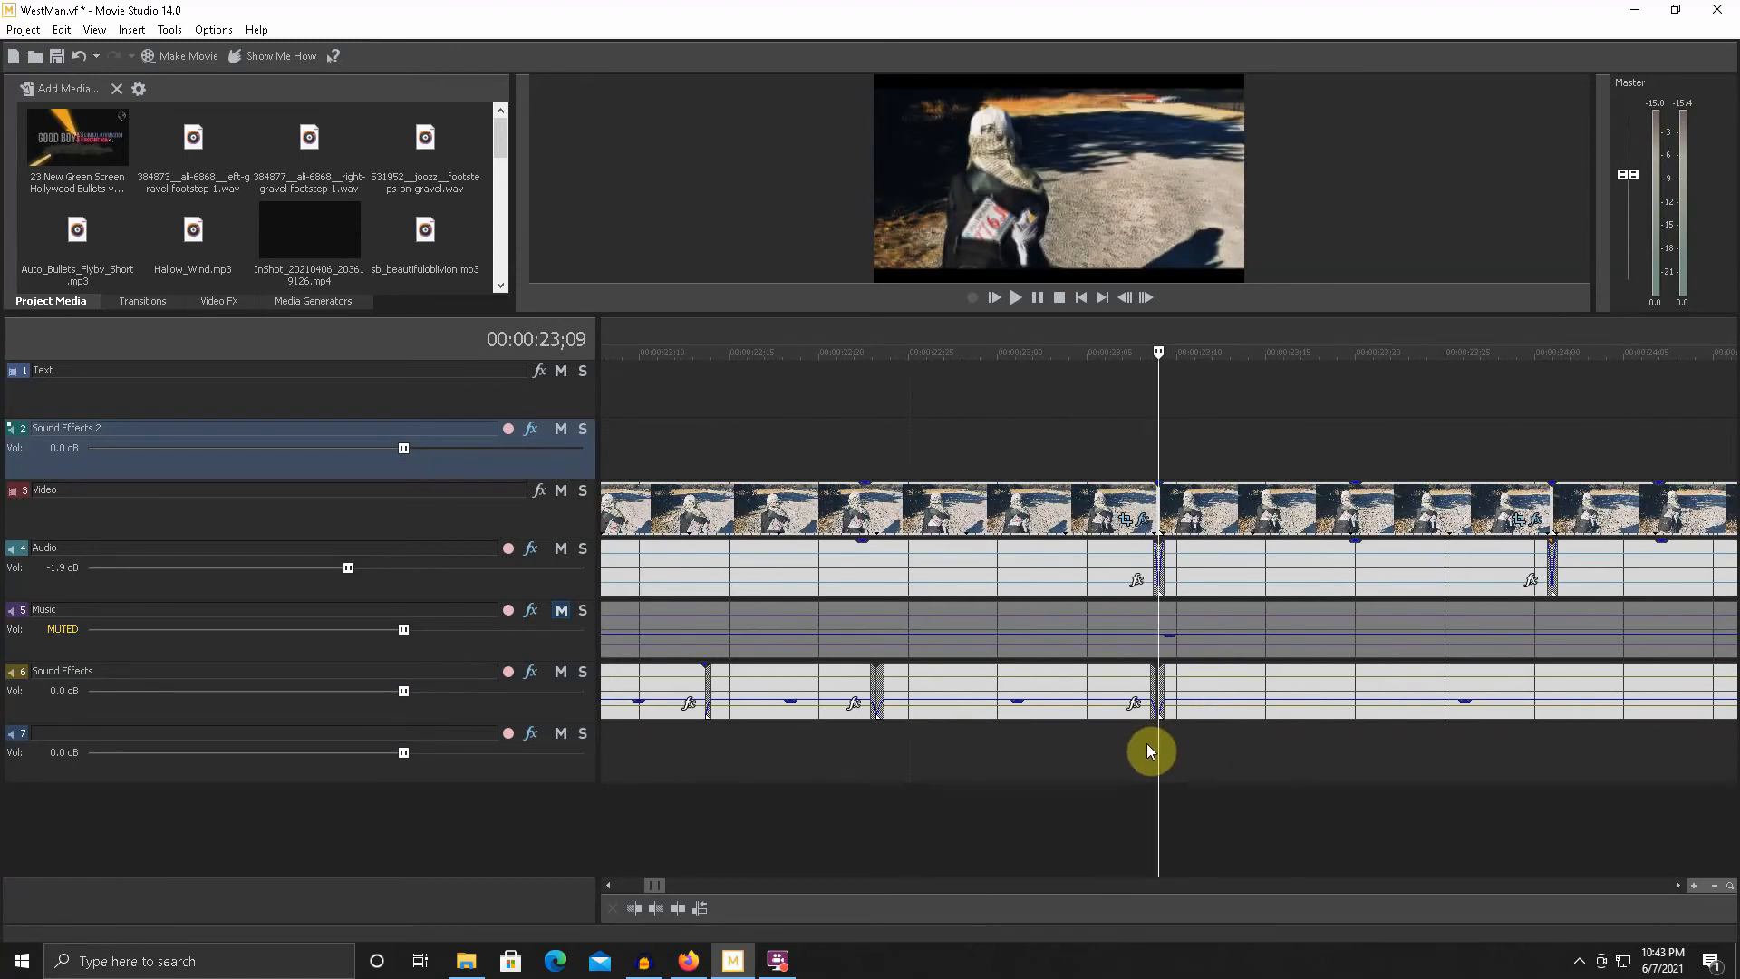
pyautogui.hotkey('ctrl', 'v')
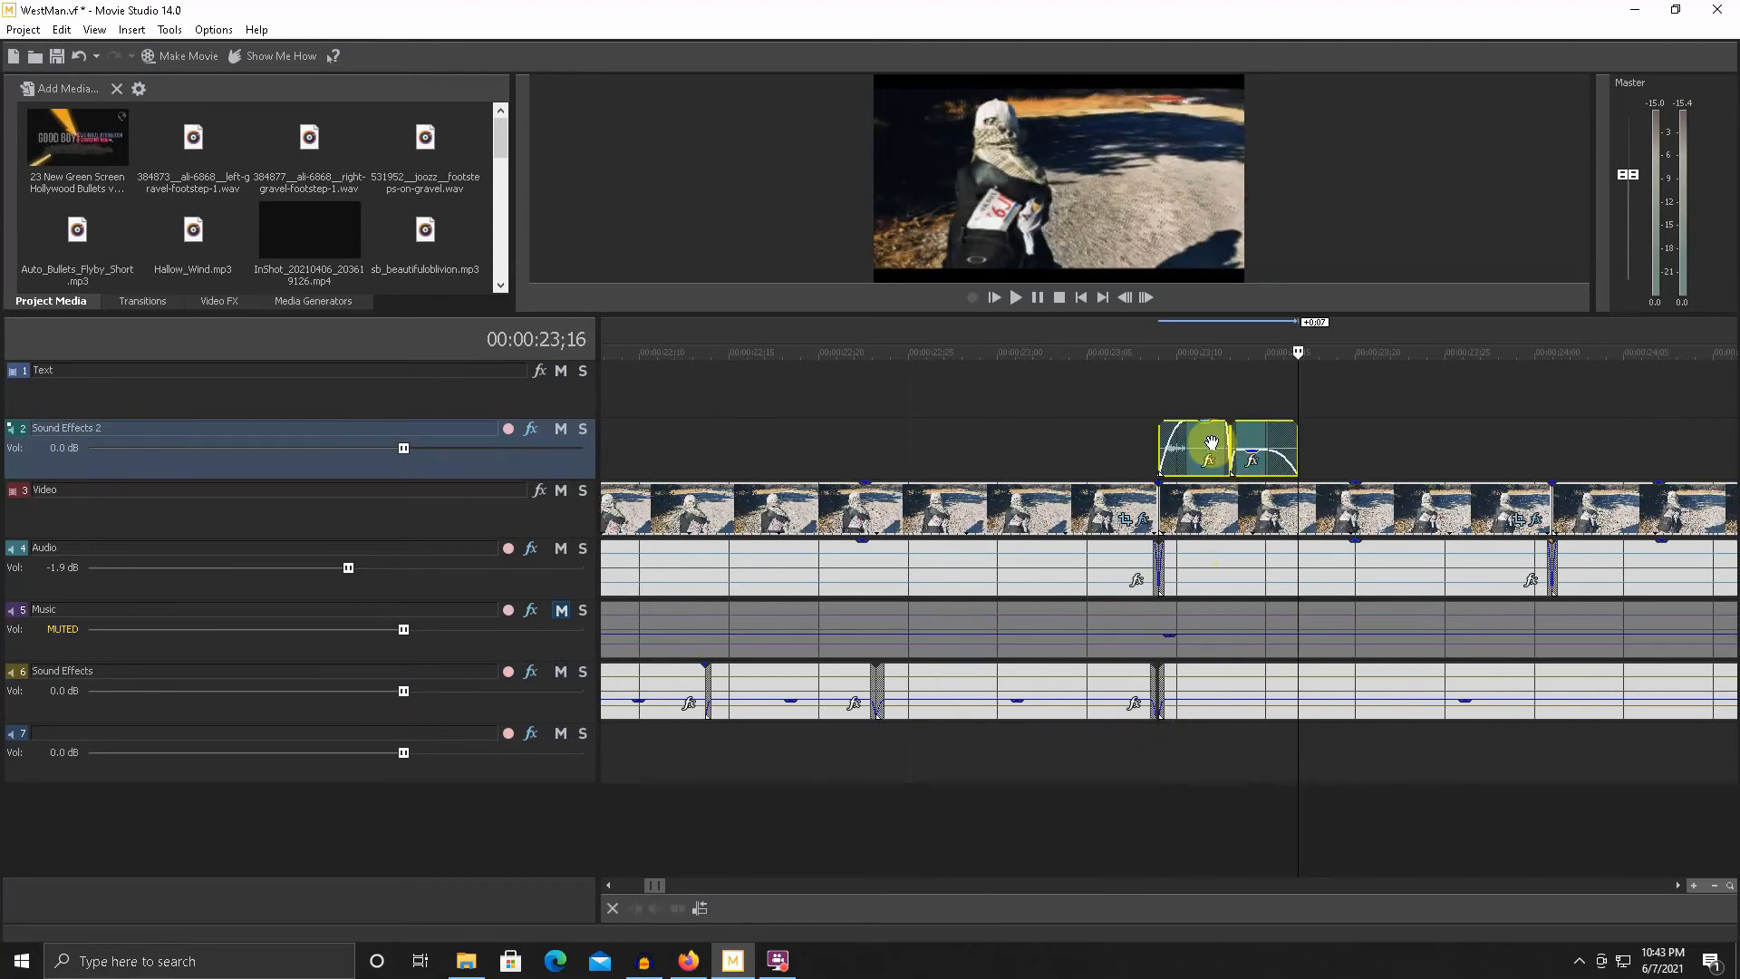
pyautogui.moveTo(1208, 443); pyautogui.dragTo(1198, 757)
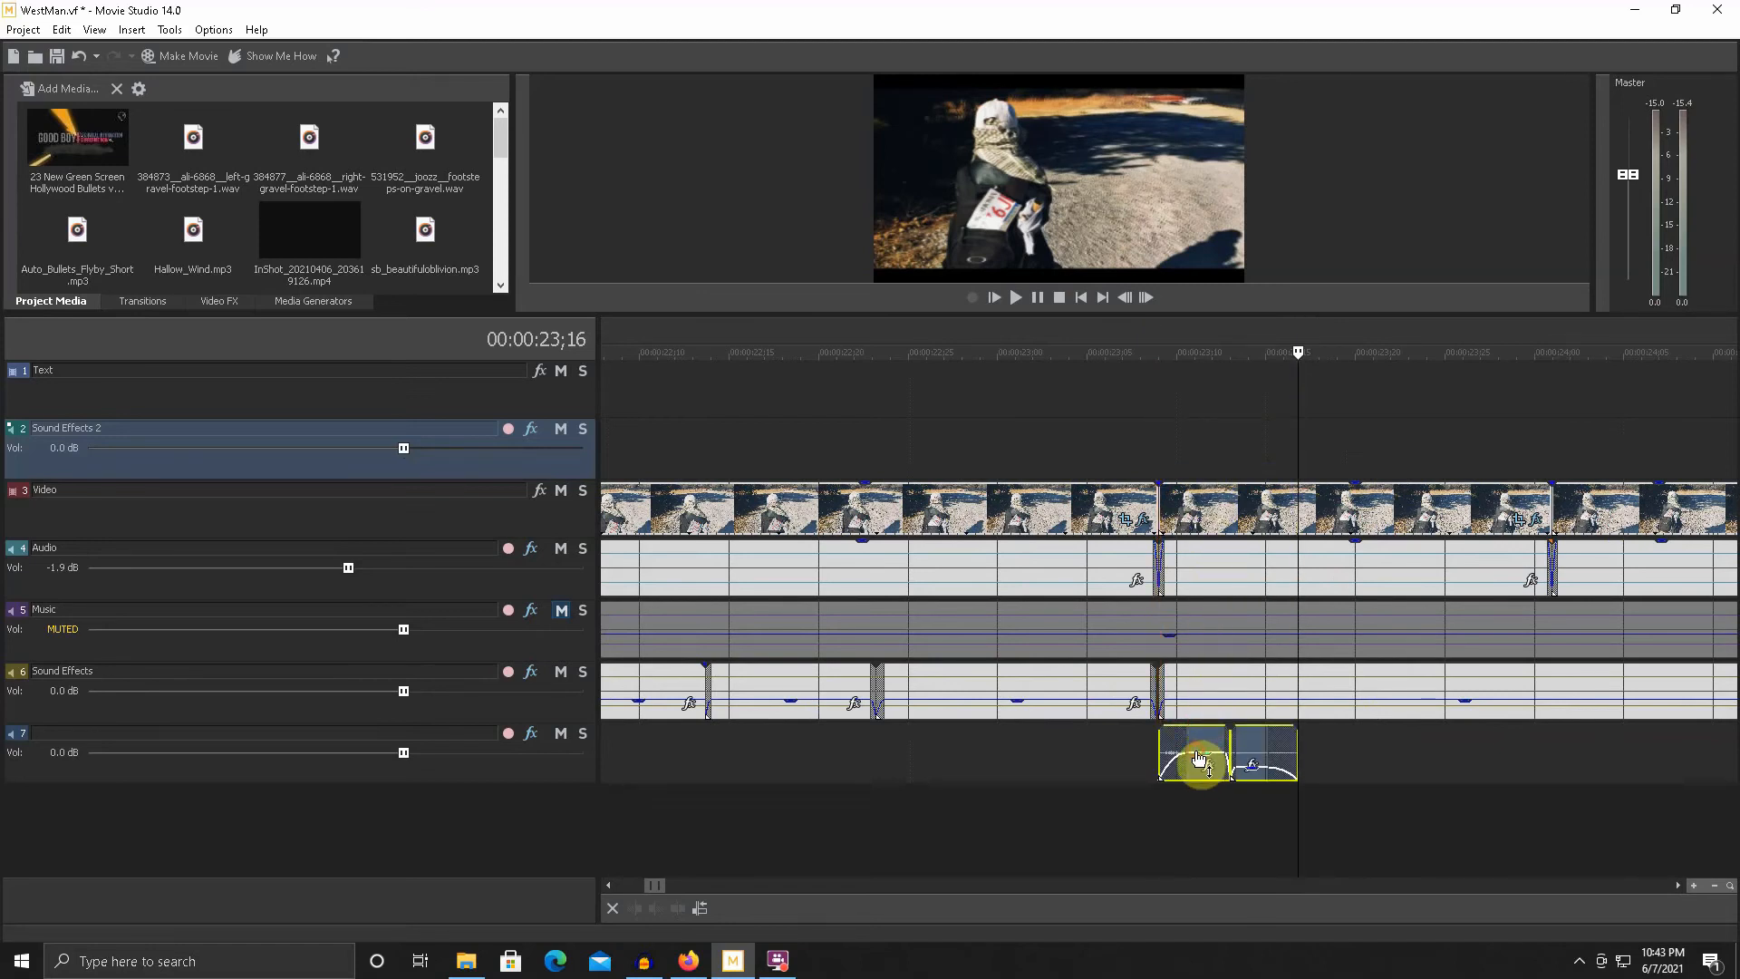
# - Check the gain of the first walking stick hit and set the first piece of the second hit to about -12.7 dB
pyautogui.click(1093, 754)
pyautogui.scroll(-3, 1010, 752)
pyautogui.click(1007, 791)
pyautogui.scroll(10, 1020, 779)
pyautogui.moveTo(929, 776); pyautogui.dragTo(924, 775)
pyautogui.scroll(-8, 1199, 736)
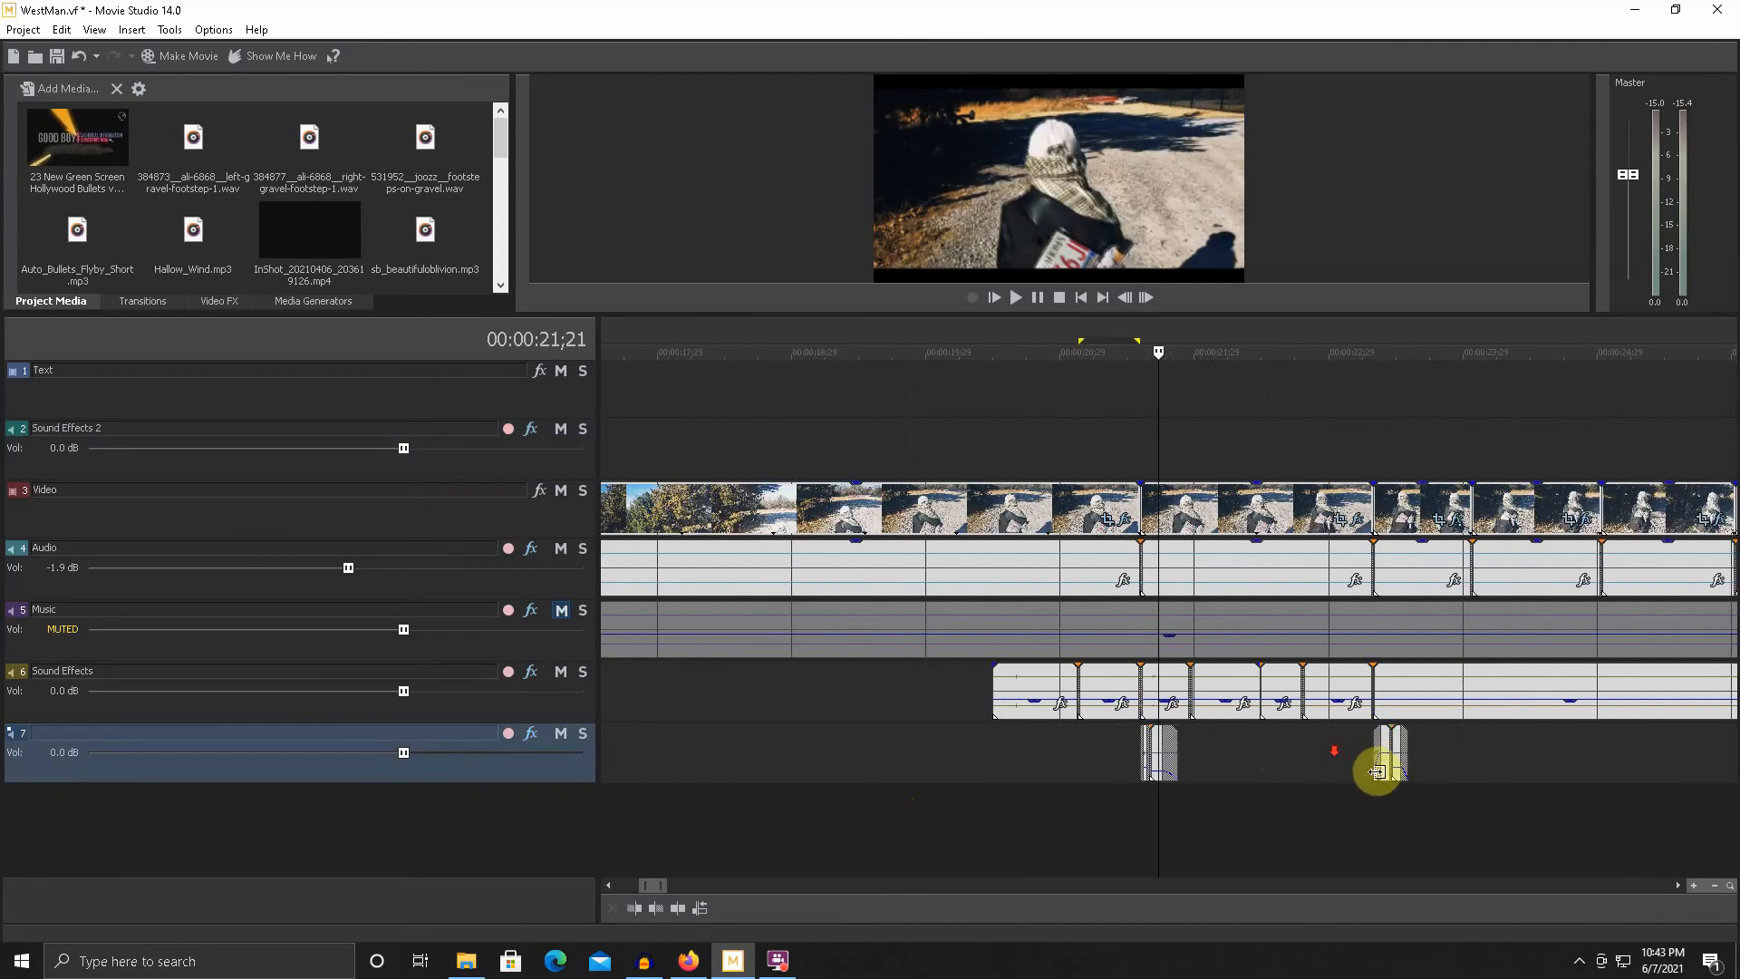
pyautogui.click(1382, 789)
pyautogui.scroll(5, 1324, 768)
pyautogui.scroll(3, 1324, 772)
pyautogui.moveTo(1169, 766); pyautogui.dragTo(1166, 770)
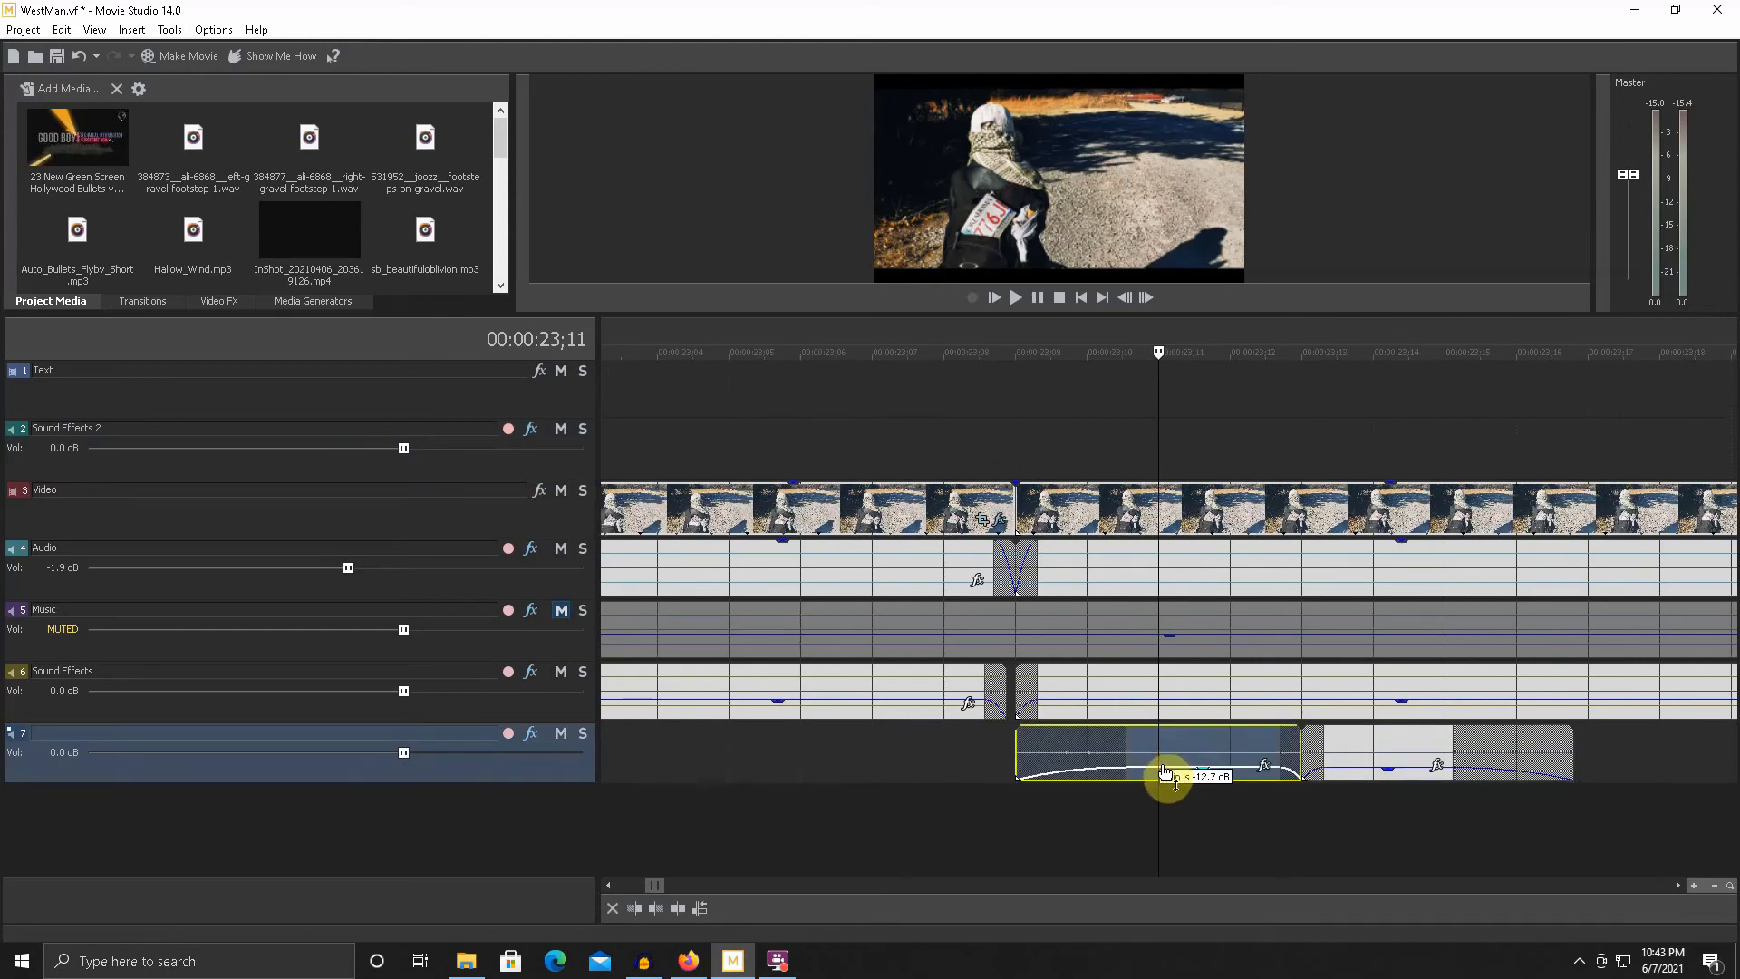
# - Play the footsteps with both walking stick hits from just before the first footstep
pyautogui.scroll(-5, 1163, 777)
pyautogui.click(1086, 469)
pyautogui.scroll(-5, 1086, 474)
pyautogui.scroll(-3, 1092, 494)
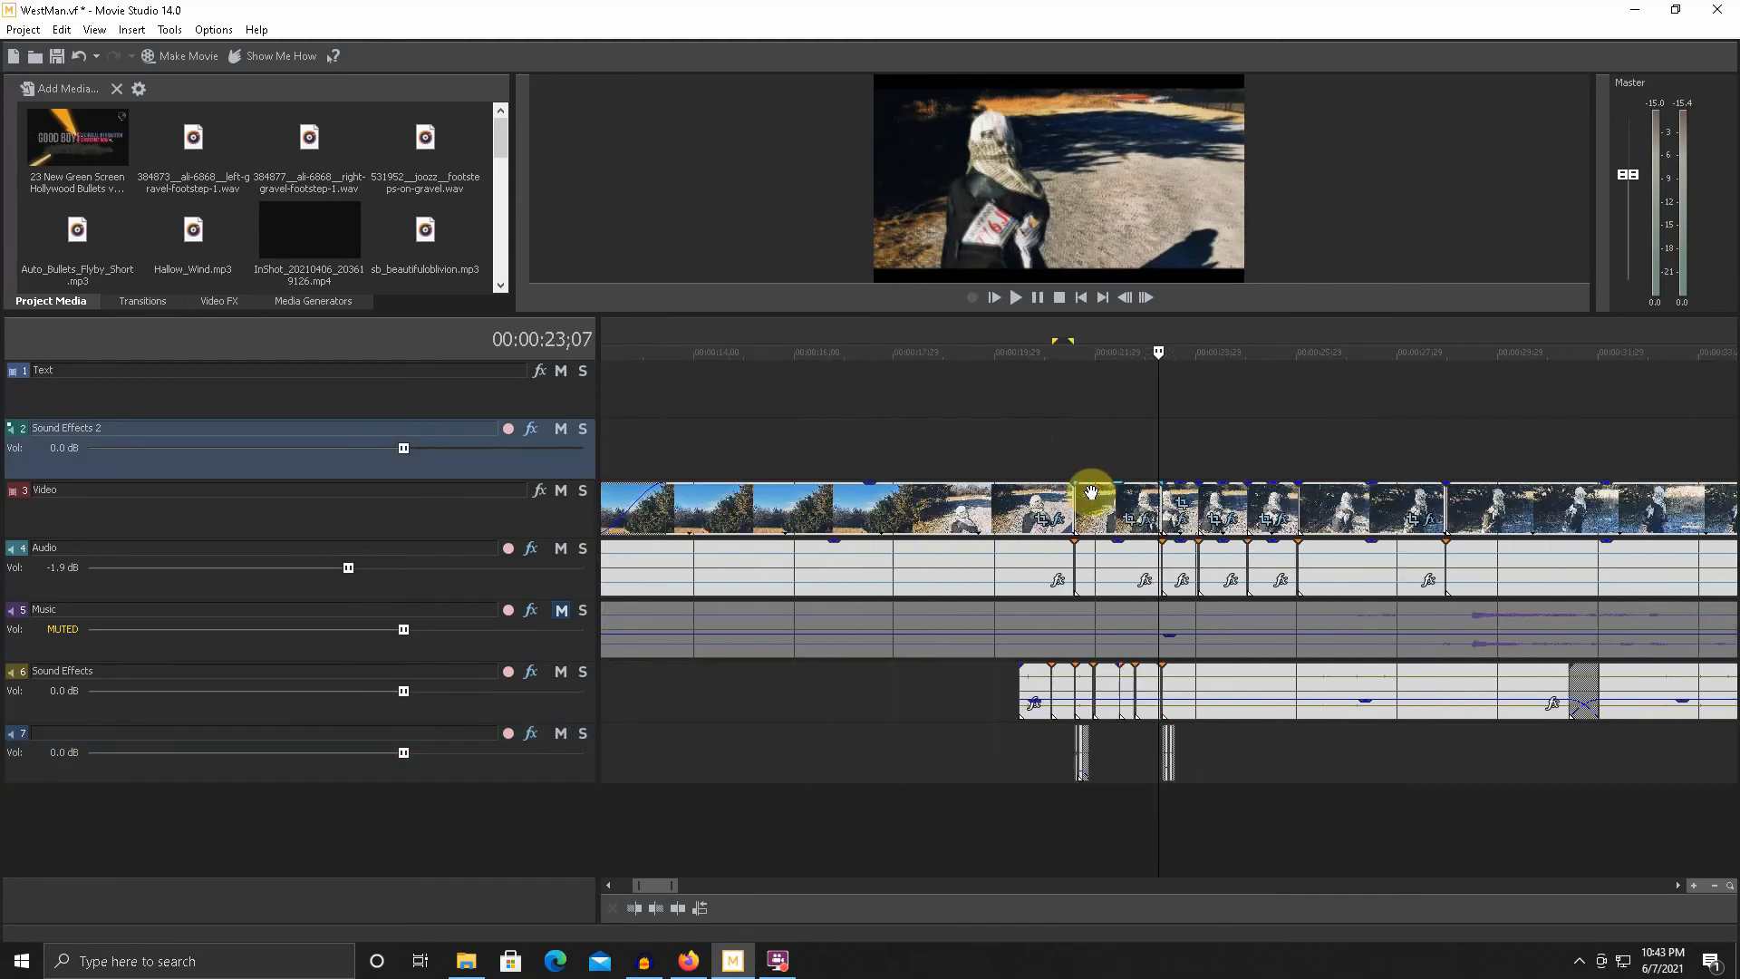
pyautogui.click(980, 459)
pyautogui.press('space')
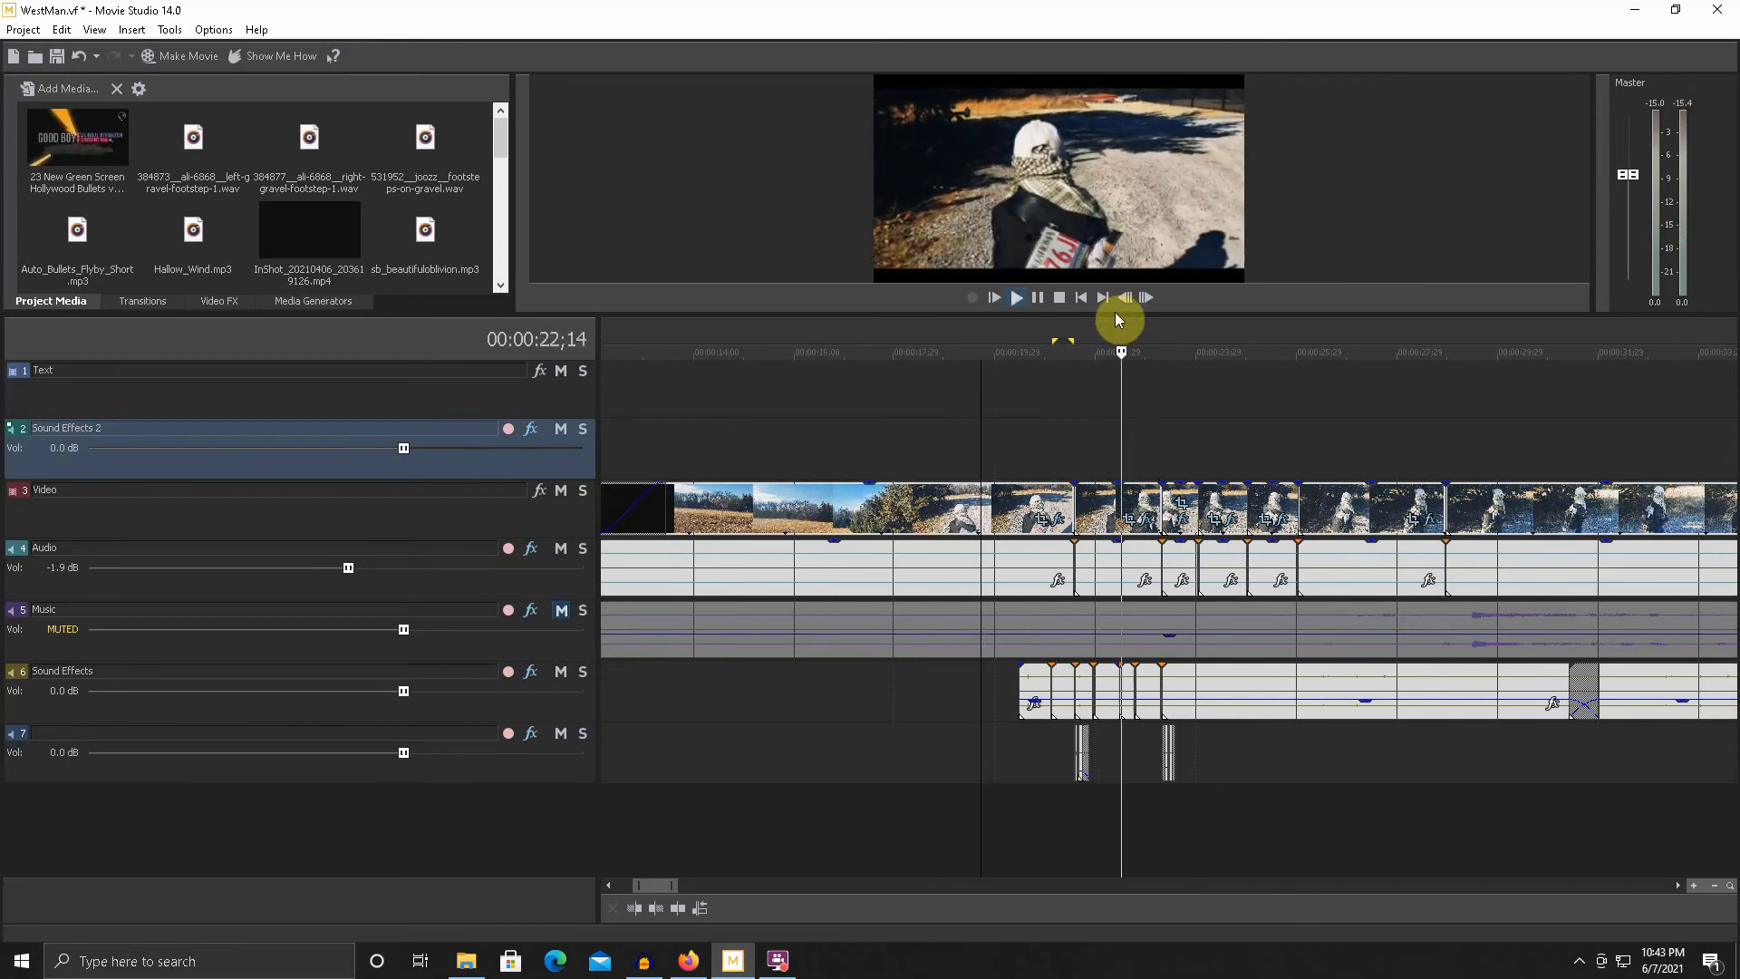
pyautogui.press('space')
# - Replay the section leading into the second walking stick hit to check how it blends with the footsteps
pyautogui.click(1127, 431)
pyautogui.scroll(5, 1131, 429)
pyautogui.press('space')
pyautogui.press('space')
pyautogui.press('space')
pyautogui.scroll(-4, 1133, 427)
pyautogui.press('space')
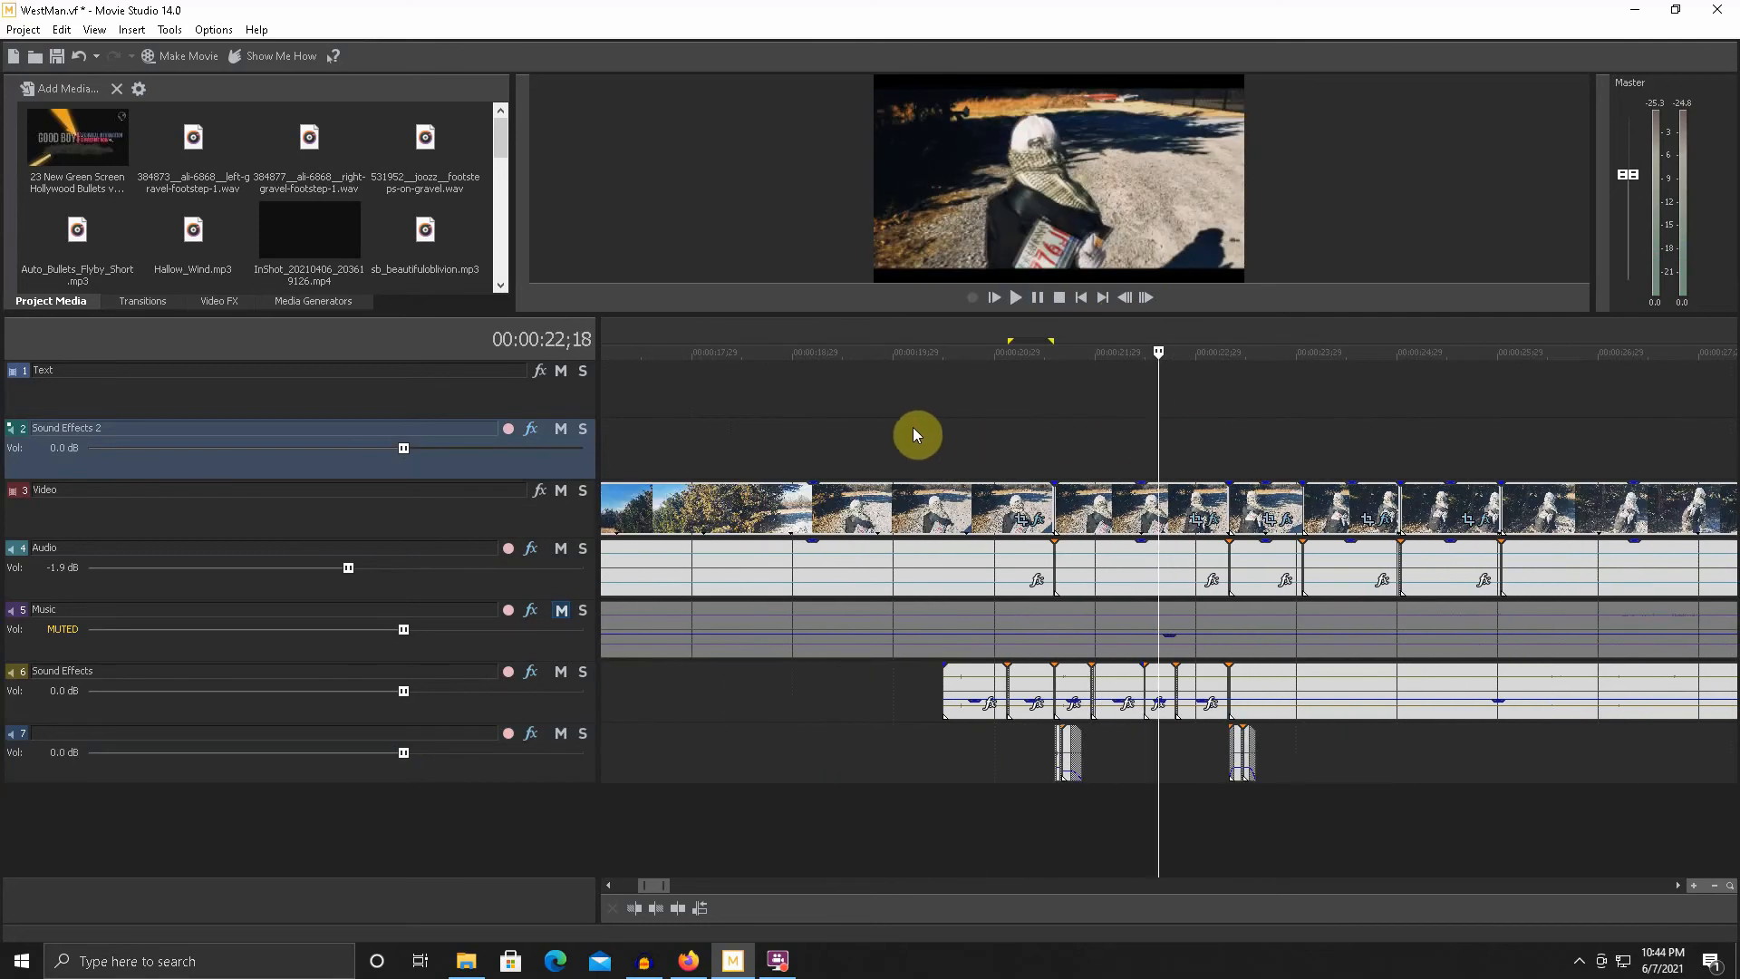
# - Play the whole footstep sequence once more from before the first step, and save the project
pyautogui.click(910, 426)
pyautogui.press('space')
pyautogui.scroll(-3, 912, 424)
pyautogui.click(56, 55)
pyautogui.scroll(-4, 1205, 449)
pyautogui.scroll(-3, 1120, 504)
pyautogui.press('space')
# - Unmute the Music track and play the footsteps and walking stick hits together with the music
pyautogui.click(561, 611)
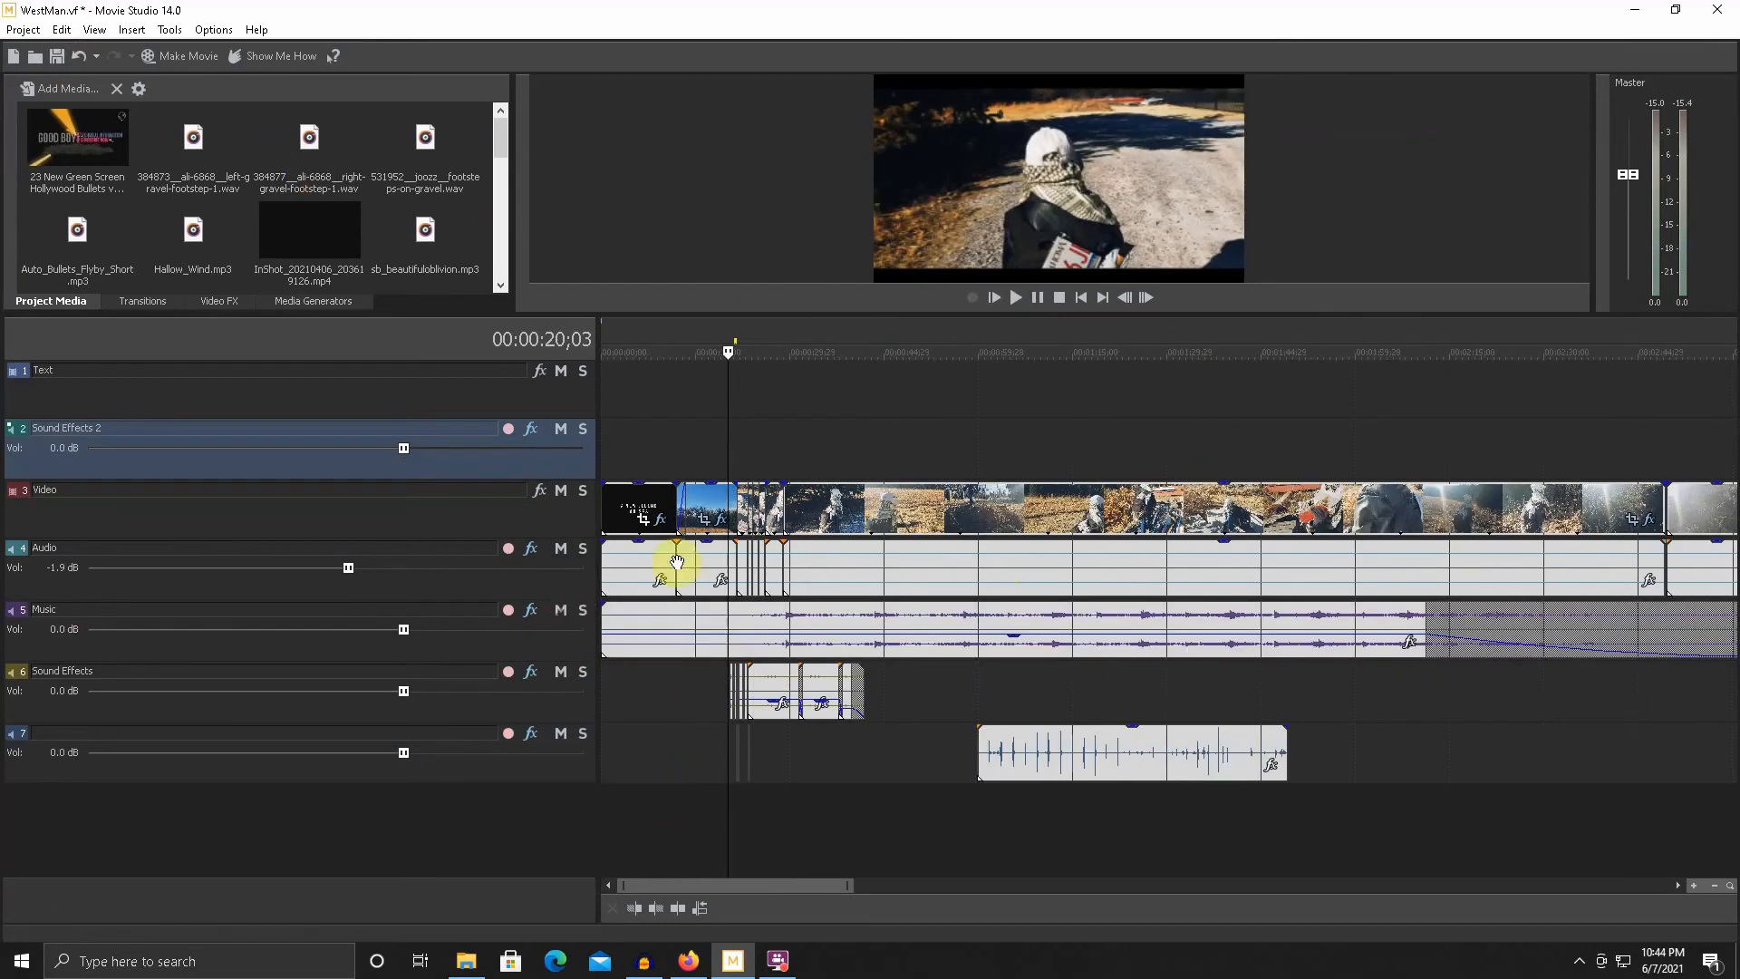
pyautogui.click(713, 412)
pyautogui.scroll(3, 757, 455)
pyautogui.press('space')
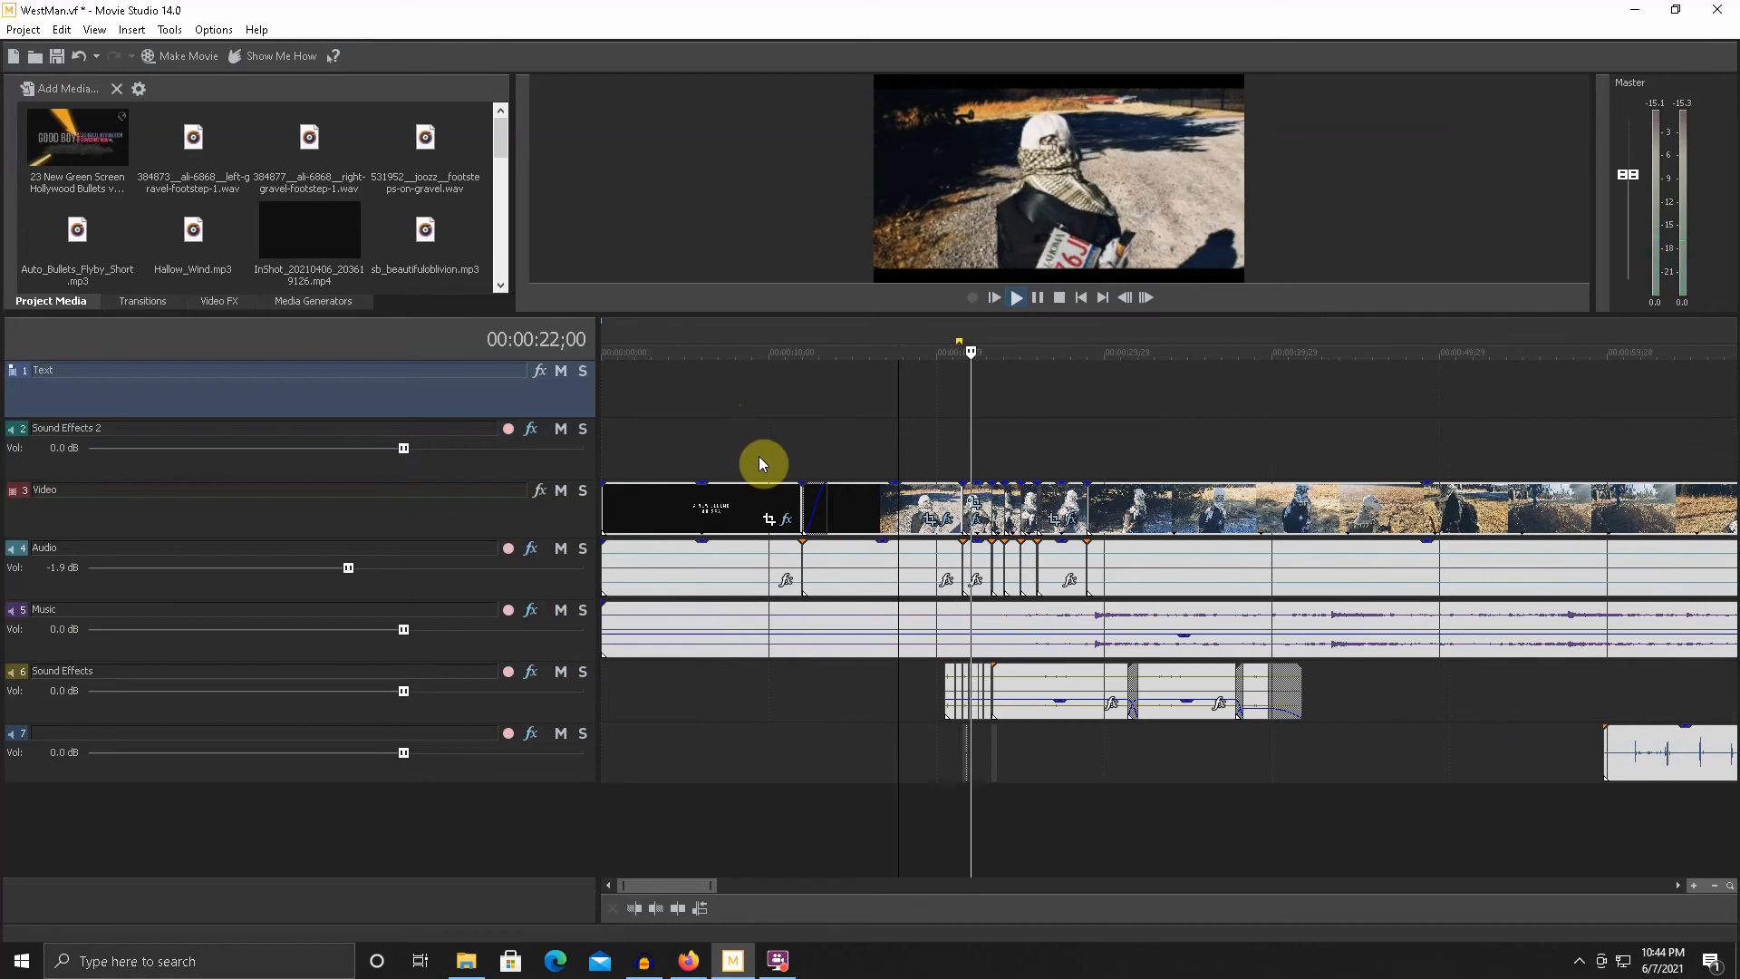
pyautogui.press('space')
# - Select the range from 00:00:17;15 to just past the Sound Effects clips, play it, and enlarge the video preview
pyautogui.moveTo(801, 451); pyautogui.dragTo(1329, 448)
pyautogui.press('space')
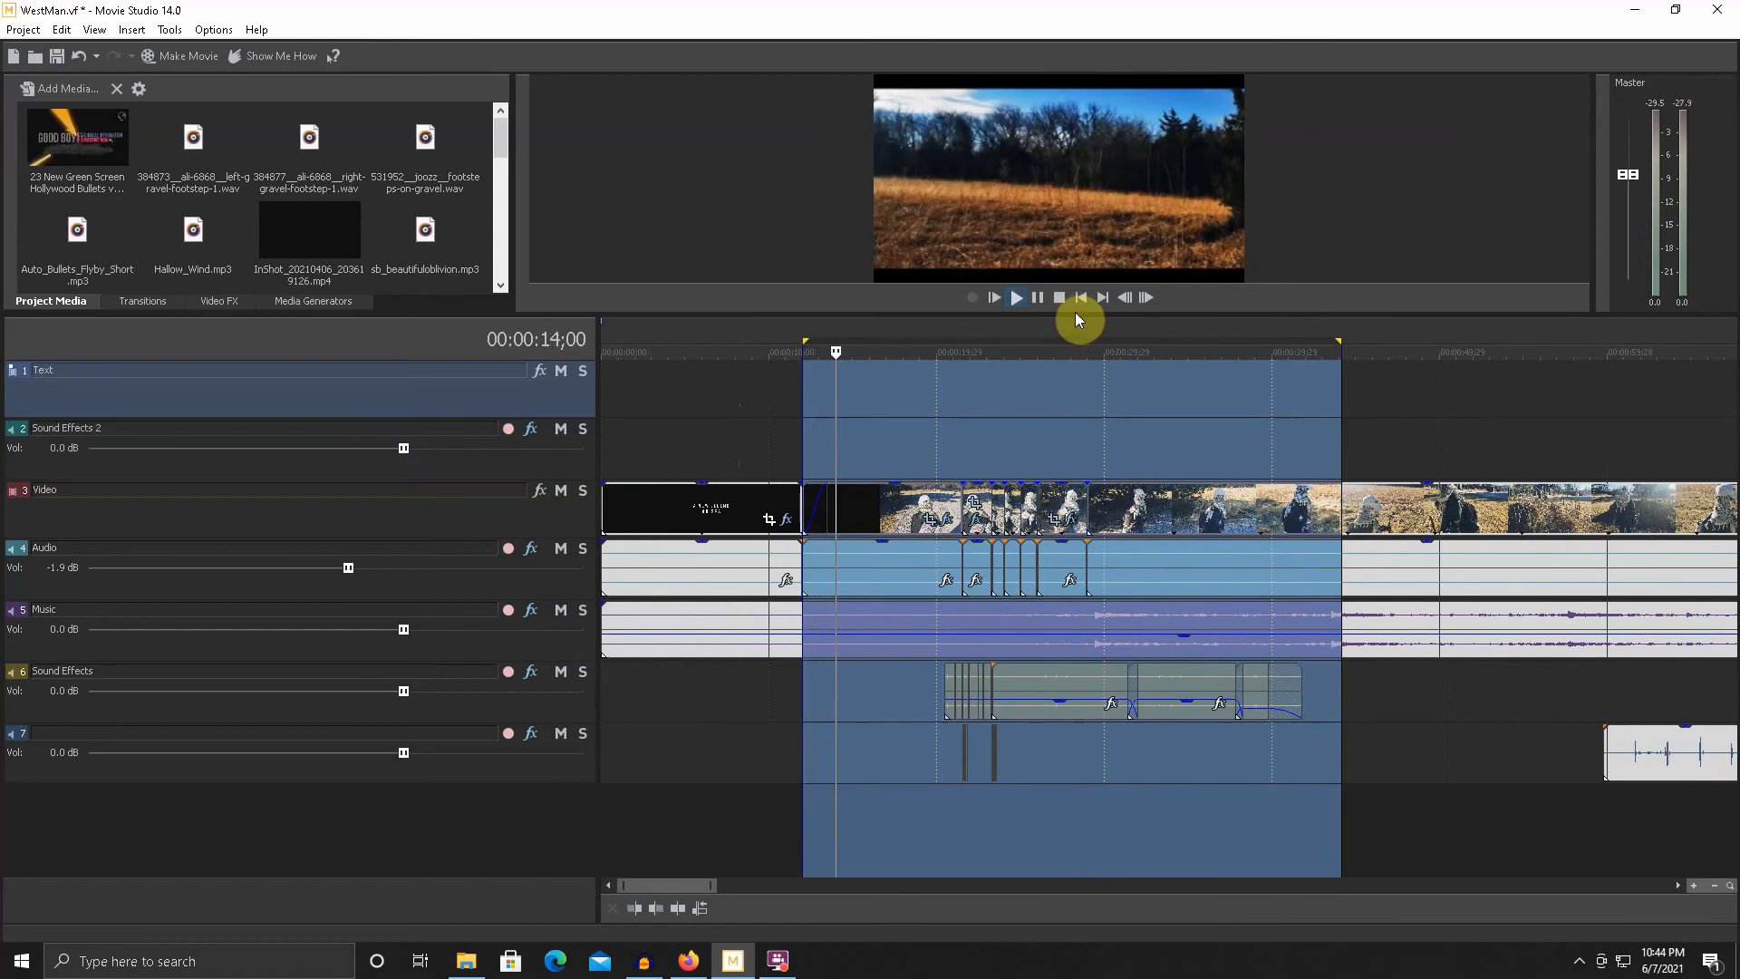
pyautogui.press('space')
pyautogui.moveTo(803, 437); pyautogui.dragTo(895, 421)
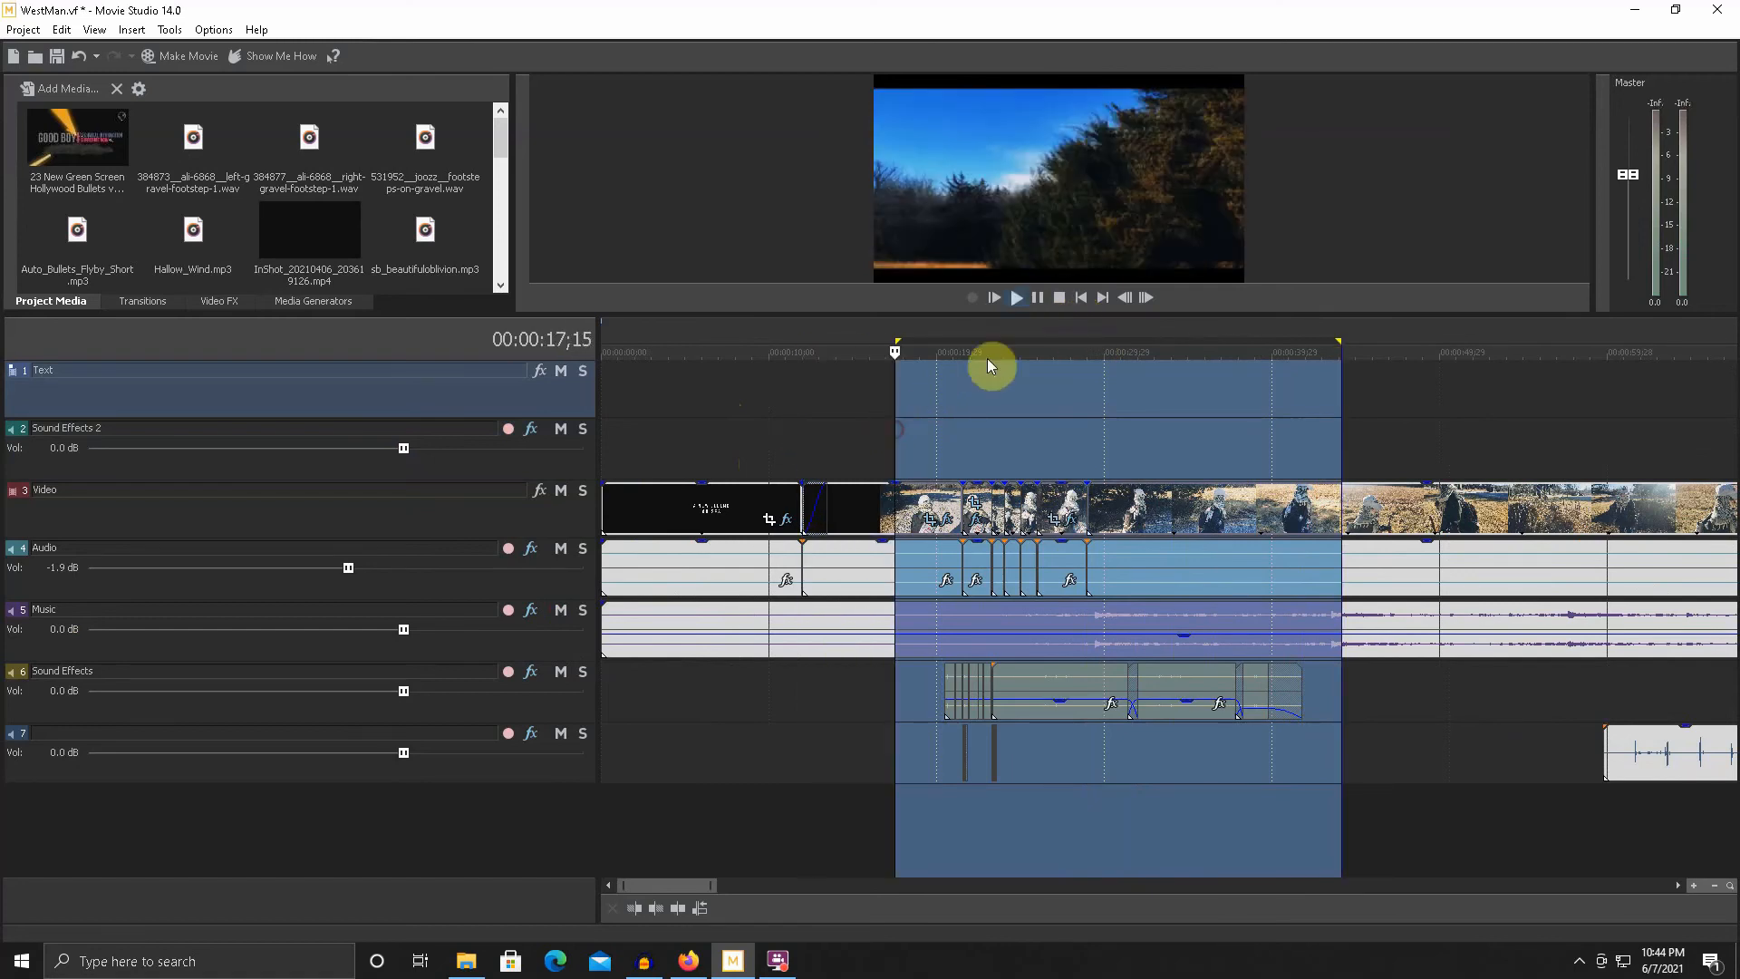
pyautogui.press('space')
pyautogui.moveTo(1039, 313); pyautogui.dragTo(1049, 442)
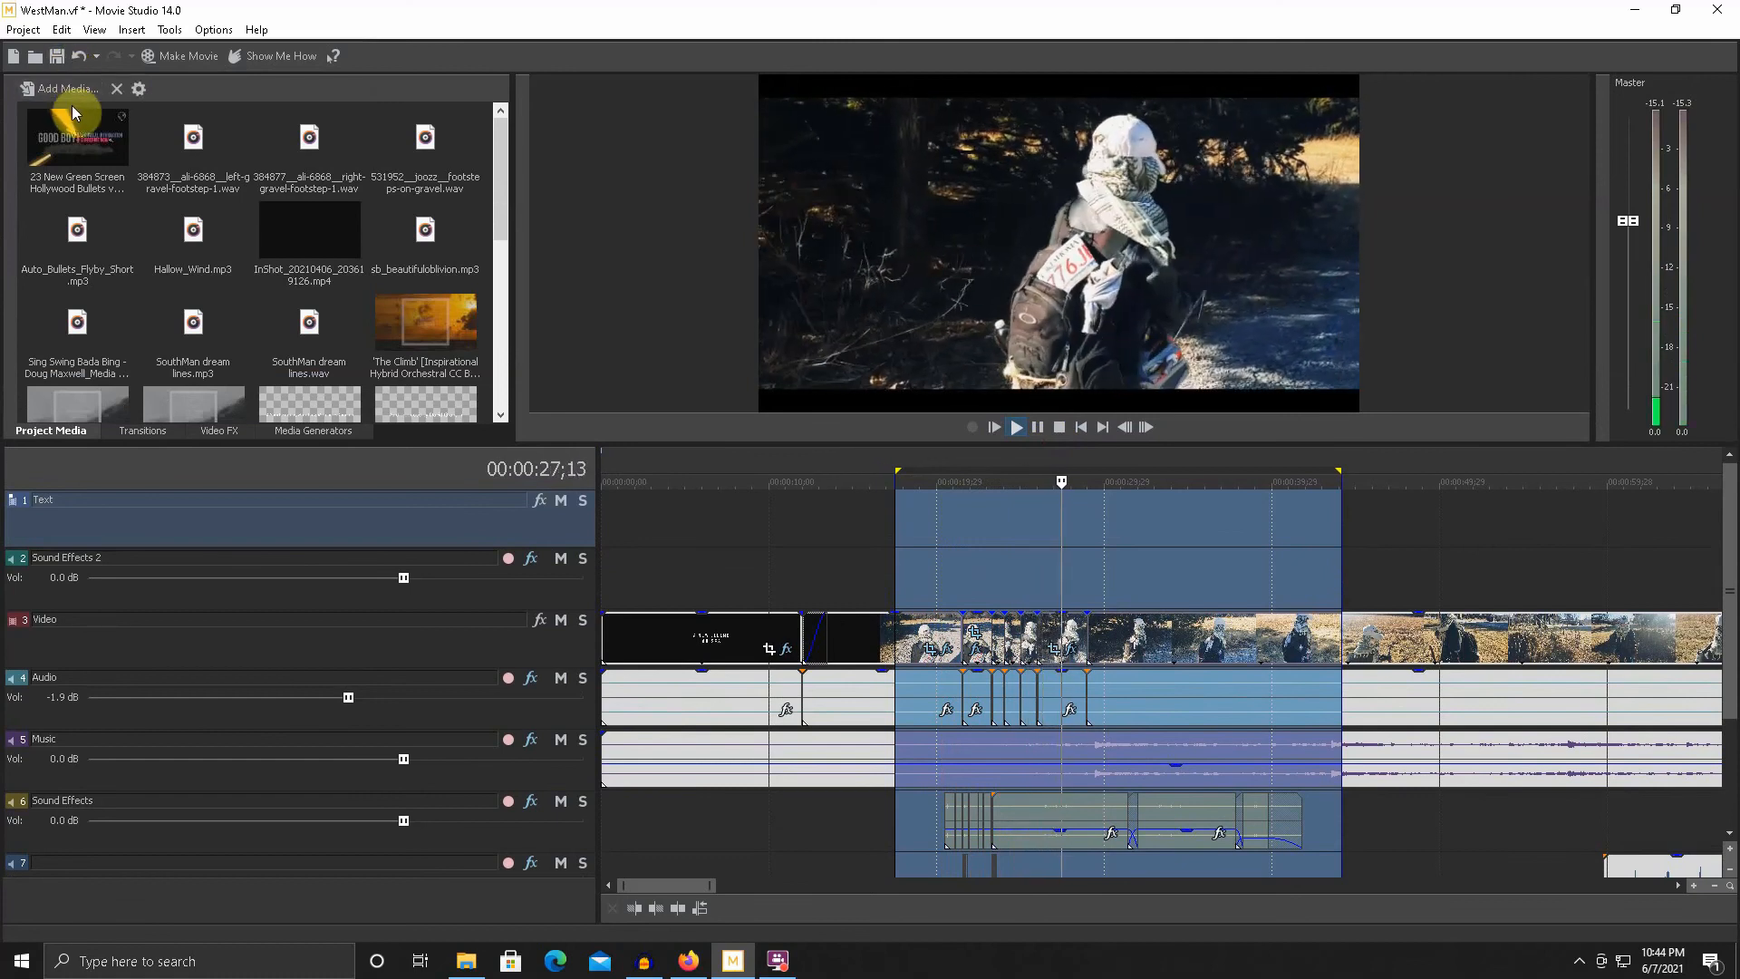
# - Save the WestMan project and stop playback
pyautogui.click(59, 57)
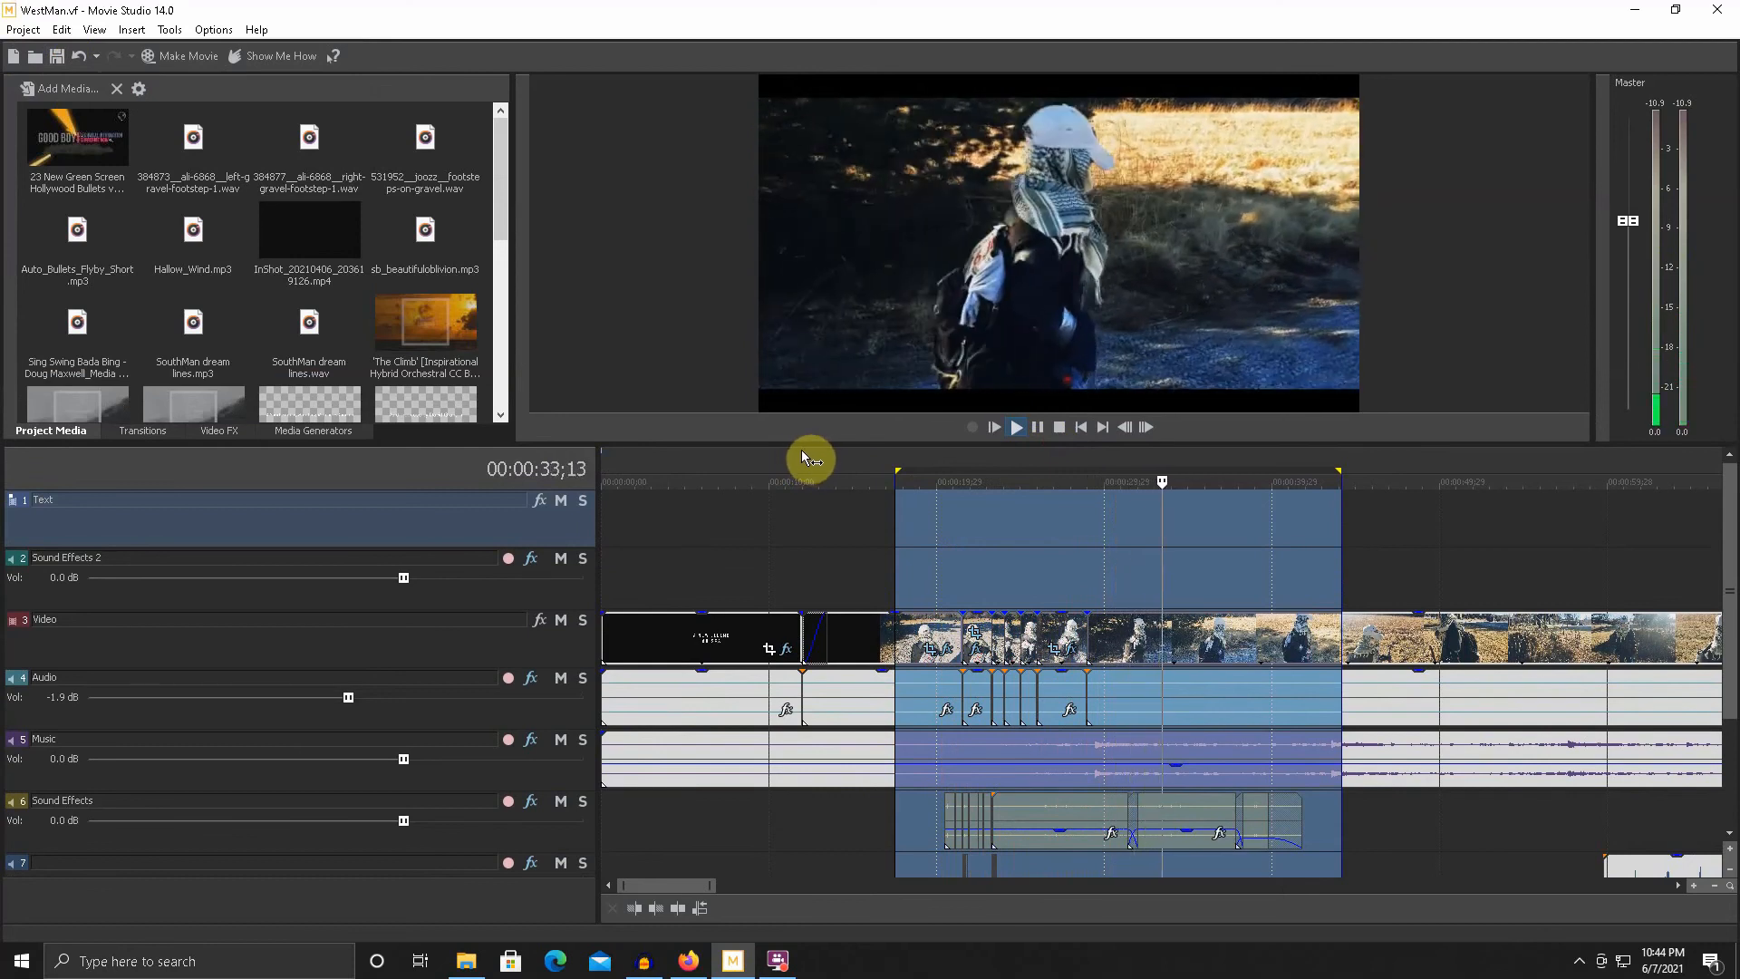
pyautogui.click(1058, 427)
pyautogui.scroll(-5, 1097, 590)
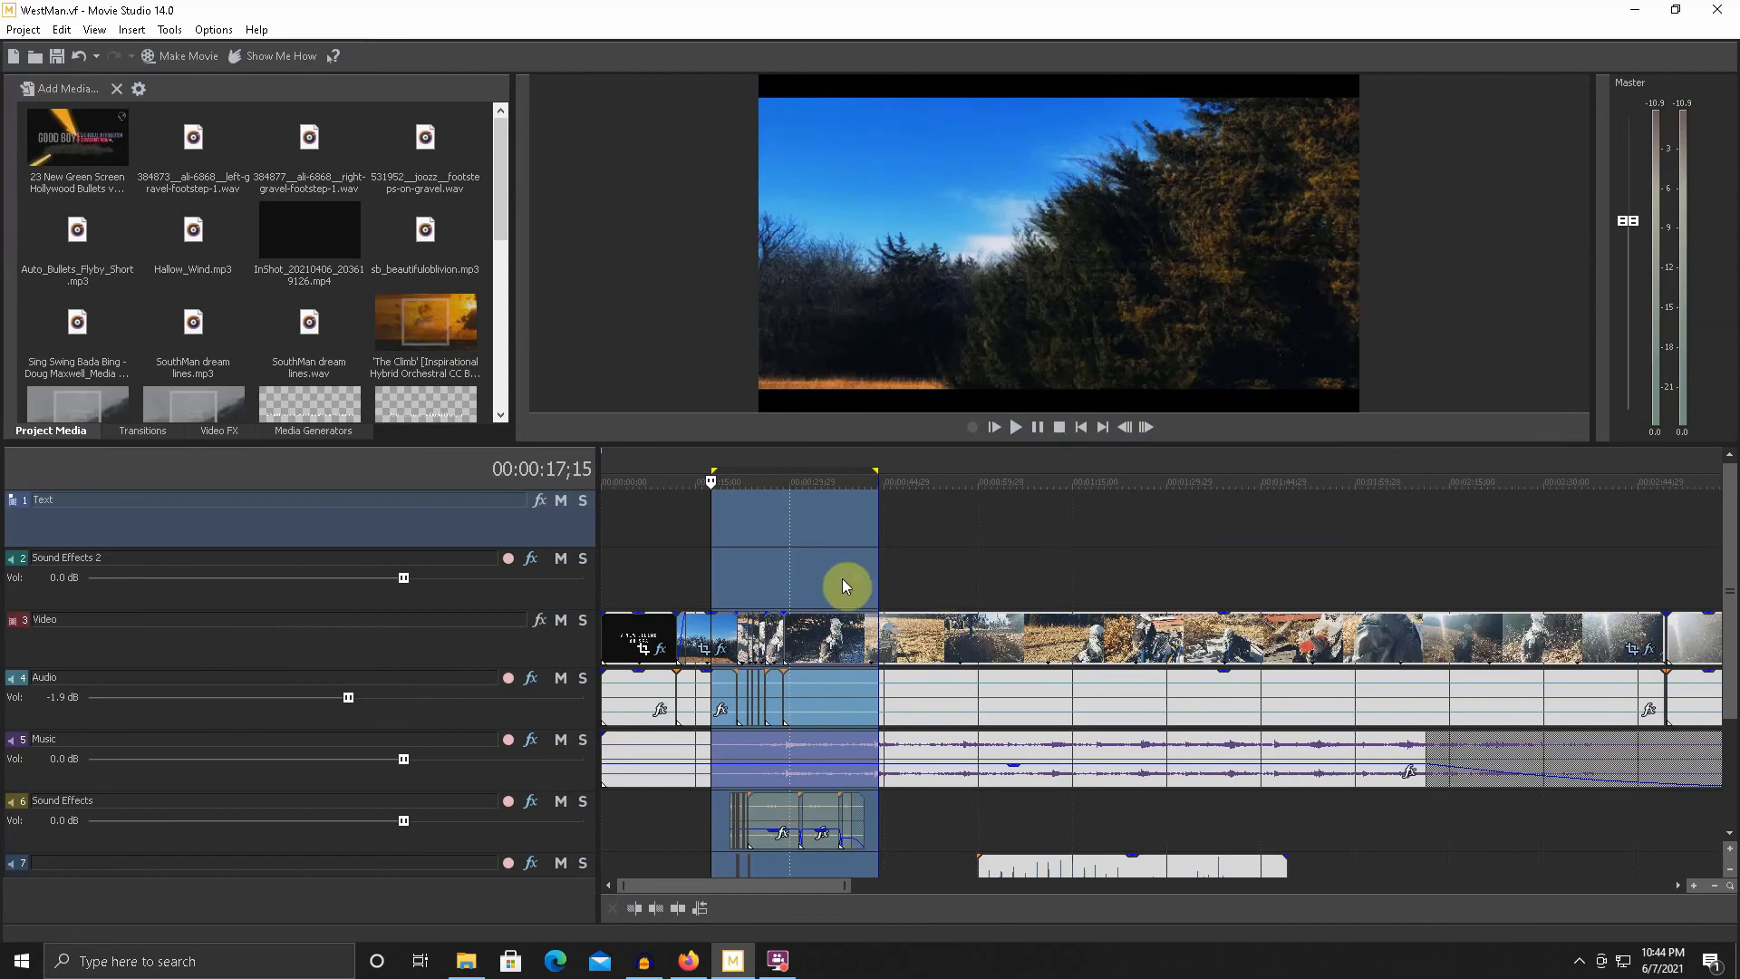
pyautogui.click(819, 569)
pyautogui.scroll(5, 844, 573)
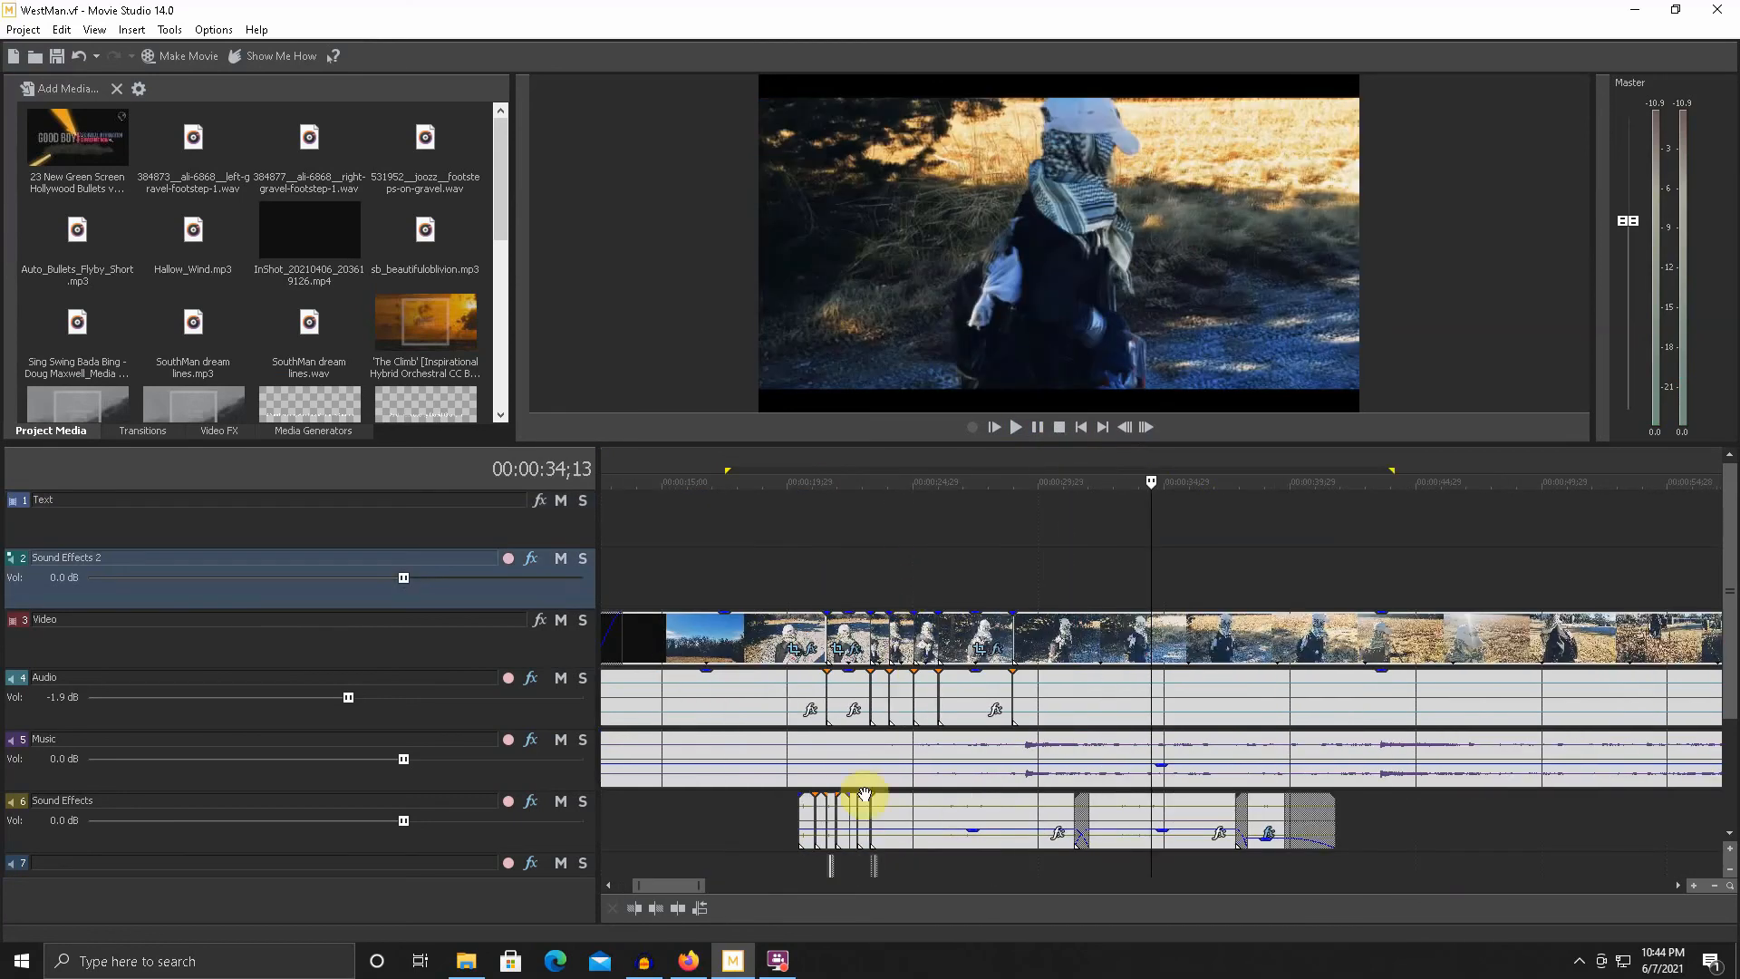
pyautogui.click(777, 966)
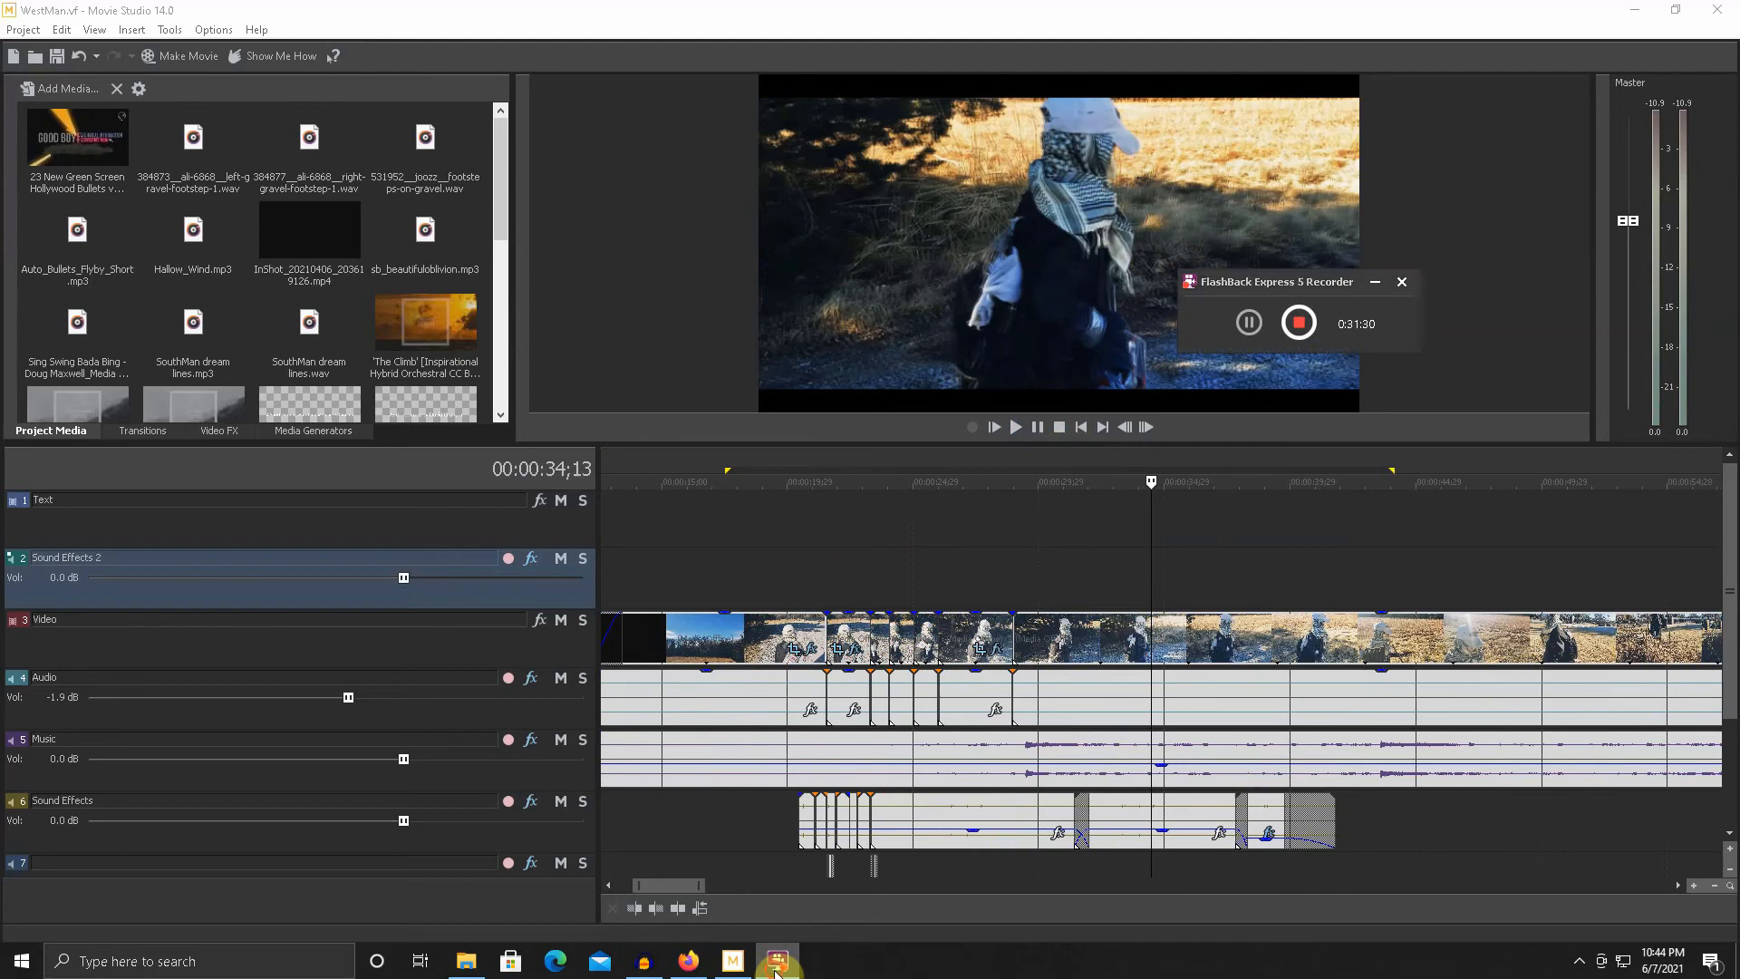
pyautogui.click(777, 968)
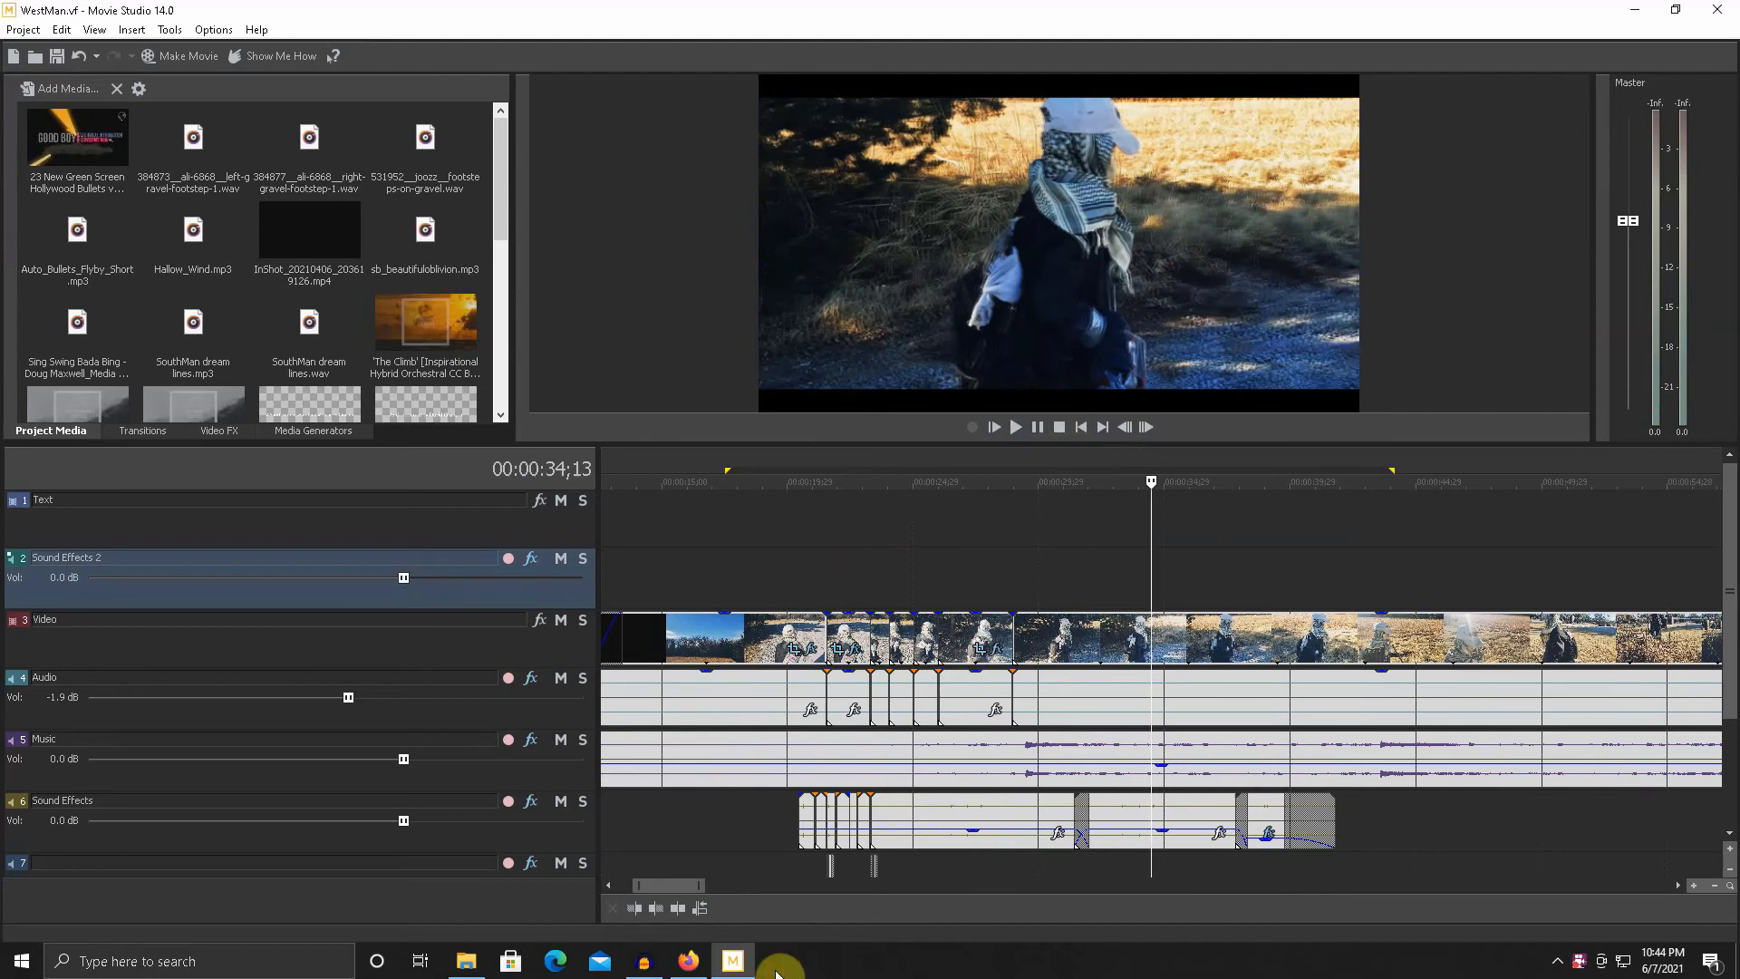
# - Review the walking stick source clip's position near 00:00:58;19 and the arrangement of tracks across the wider timeline
pyautogui.scroll(-5, 1227, 573)
pyautogui.scroll(-3, 1227, 573)
pyautogui.moveTo(655, 571); pyautogui.dragTo(714, 582)
pyautogui.scroll(3, 753, 637)
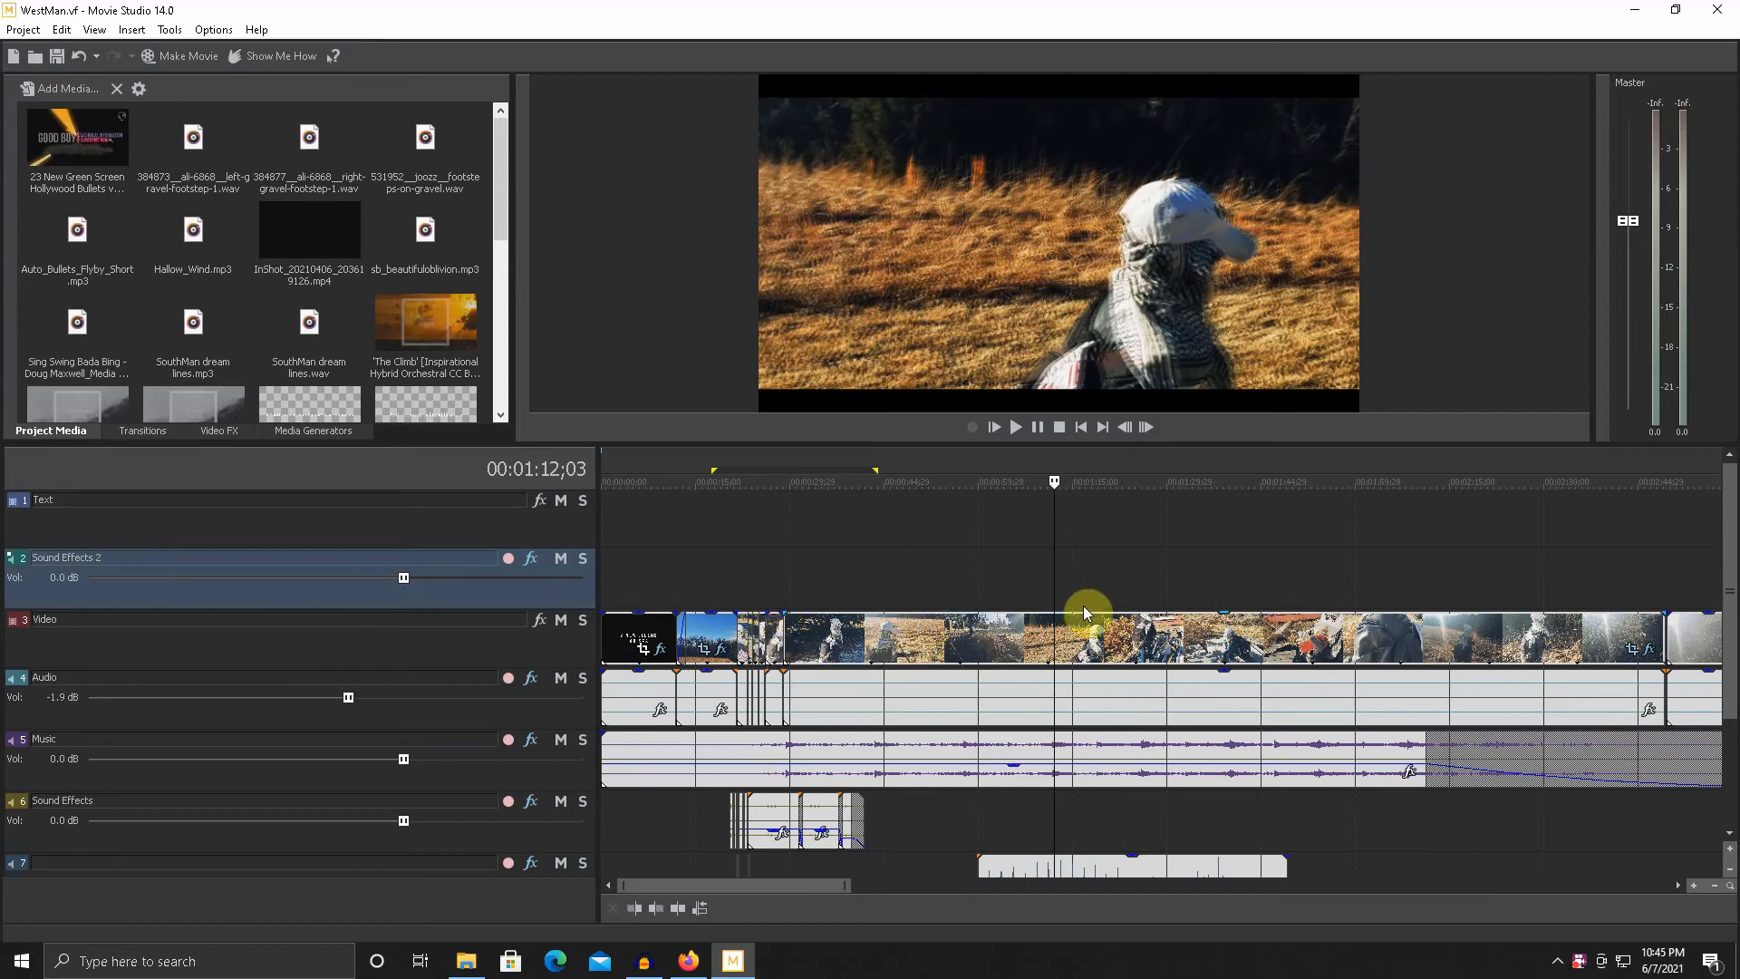
pyautogui.click(997, 601)
pyautogui.moveTo(994, 602); pyautogui.dragTo(970, 602)
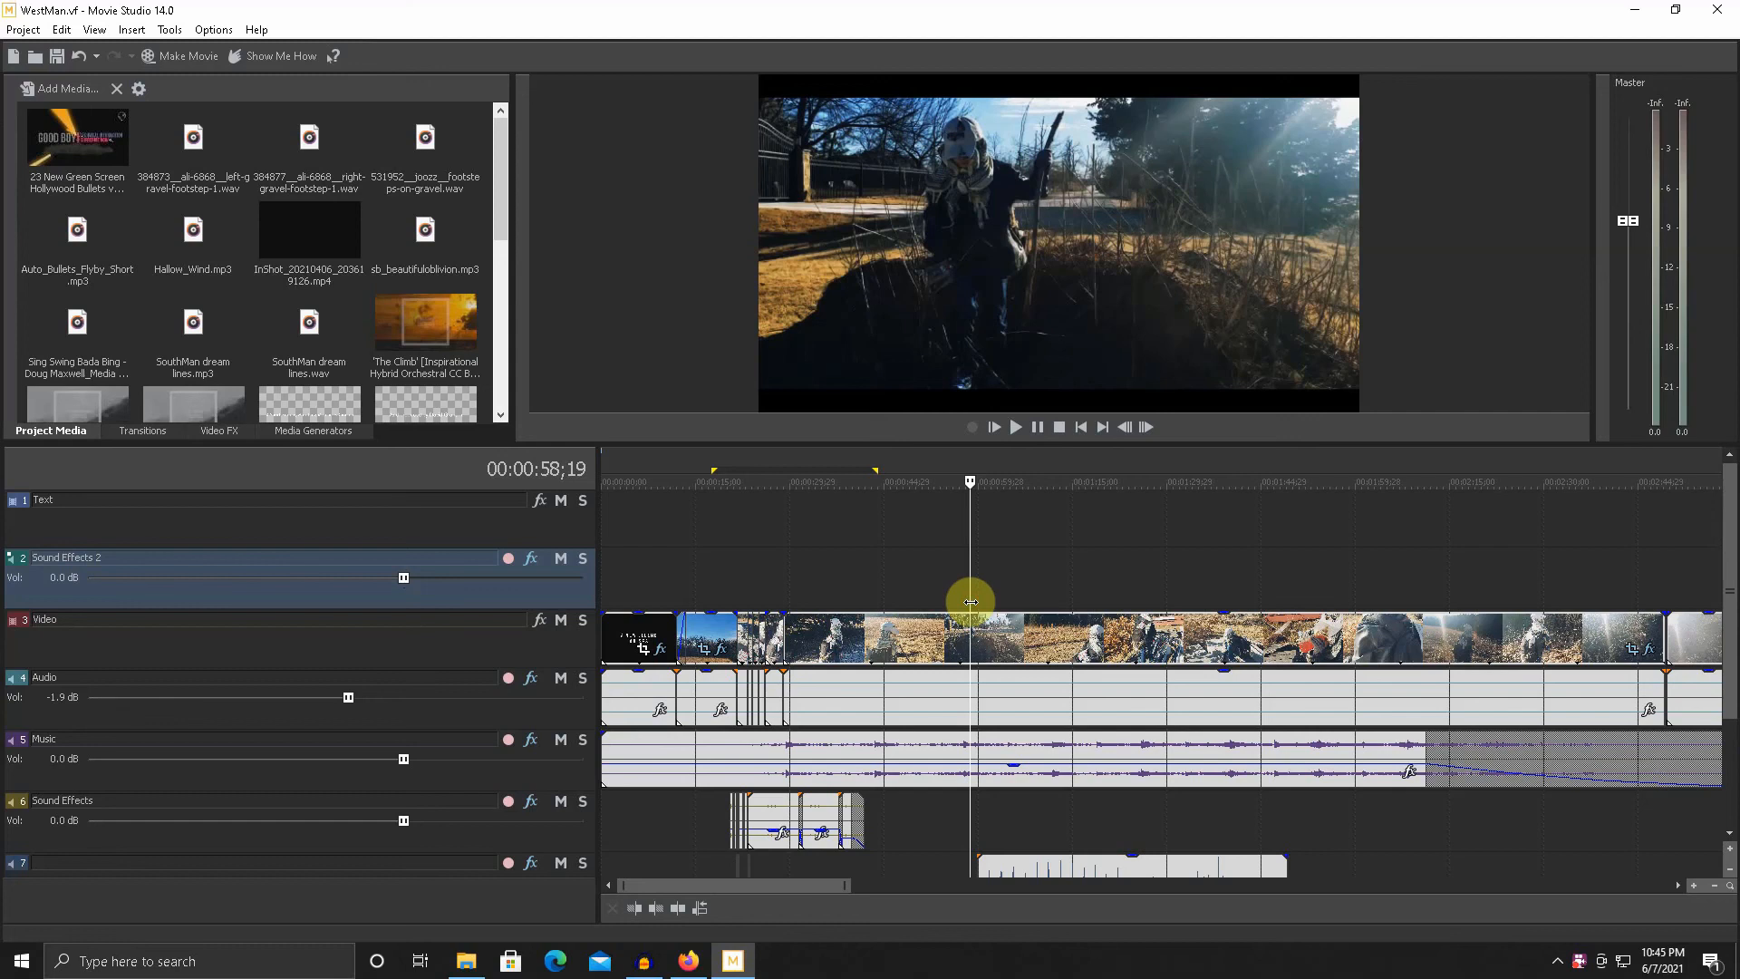
pyautogui.scroll(-6, 971, 602)
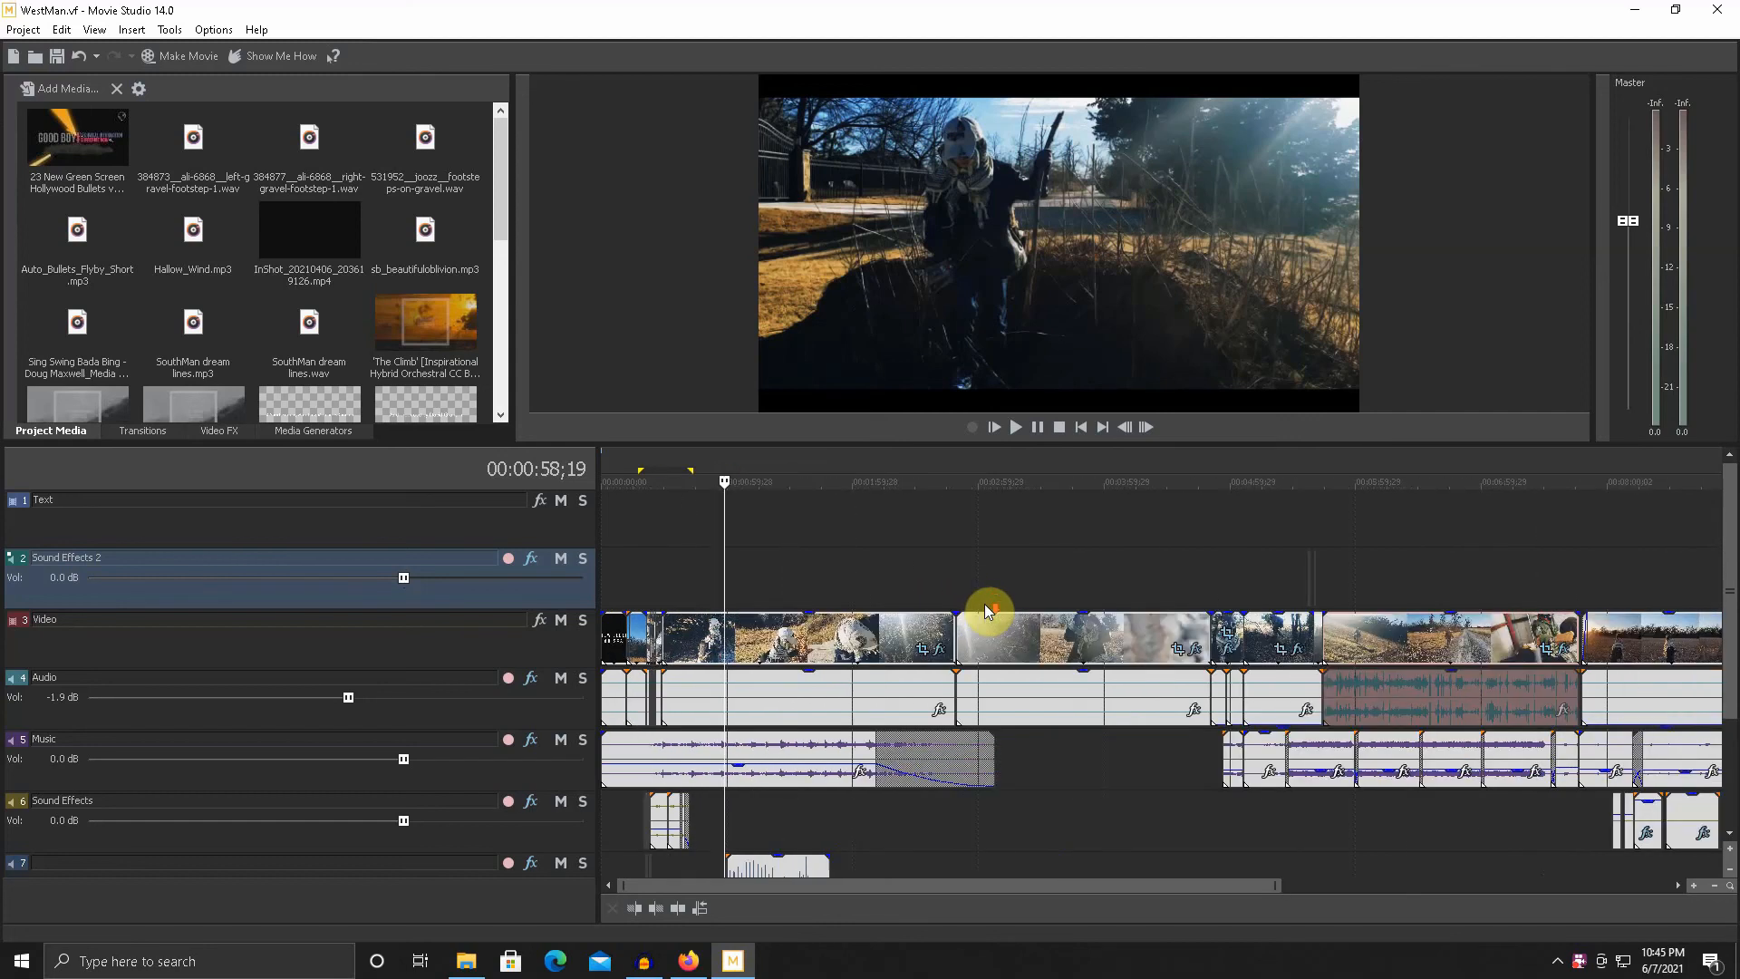
pyautogui.scroll(6, 984, 605)
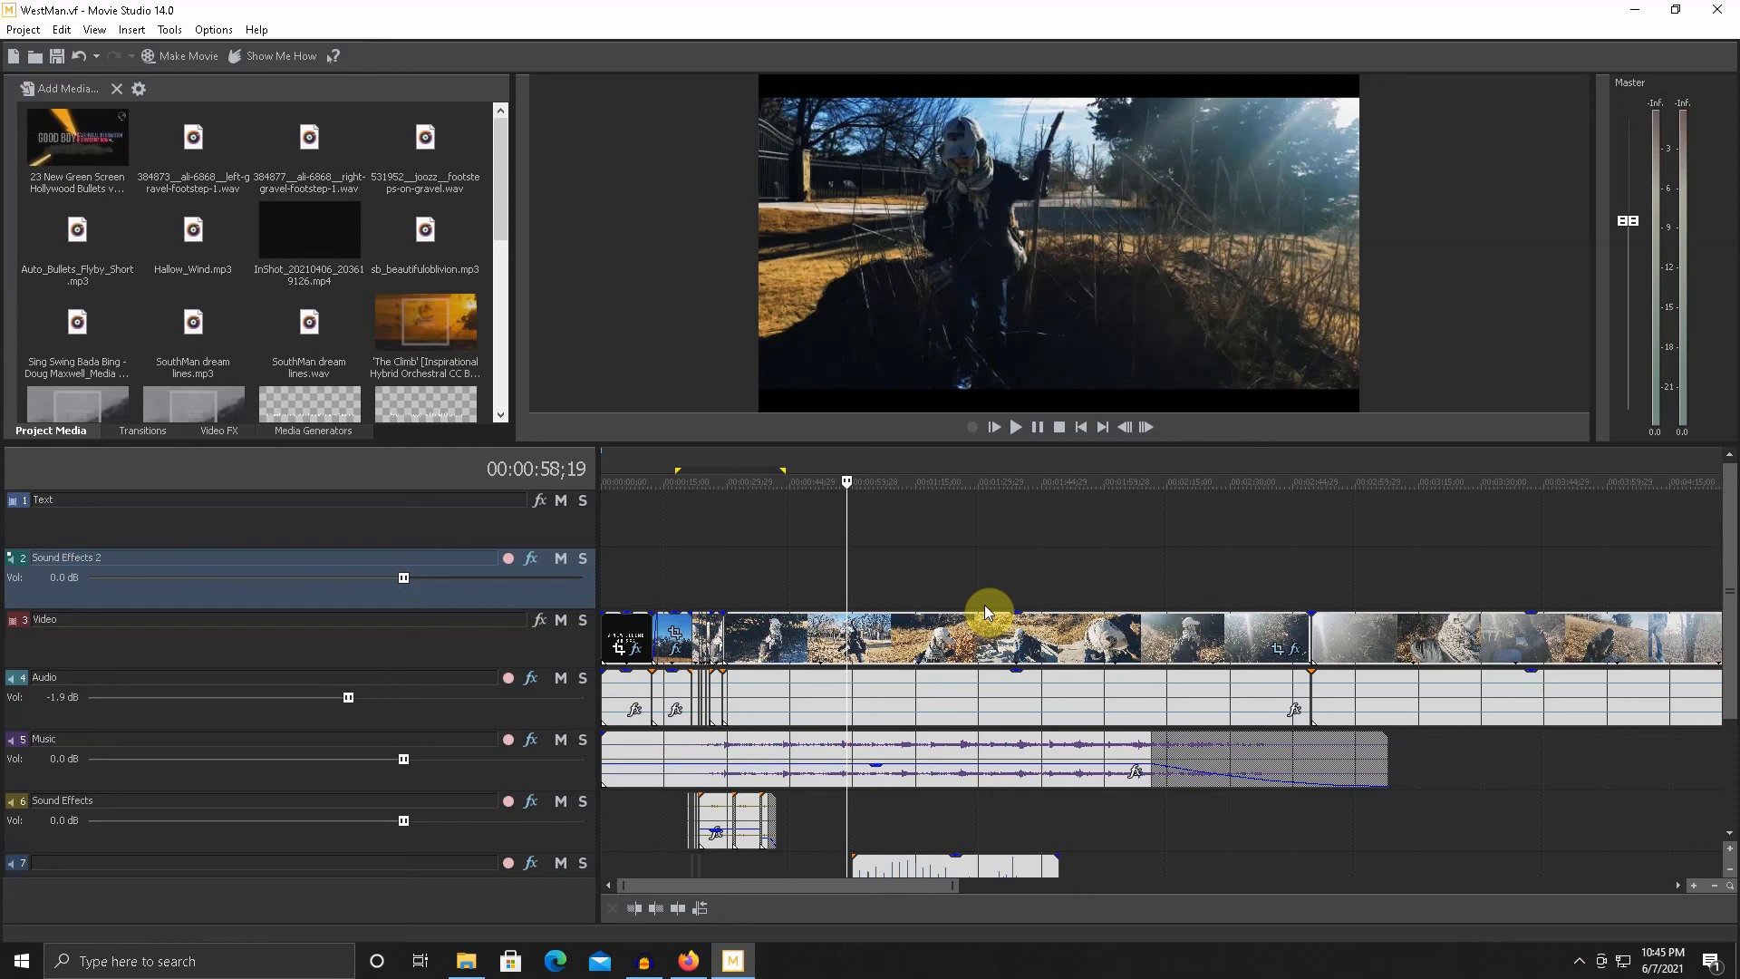
pyautogui.scroll(-5, 1003, 649)
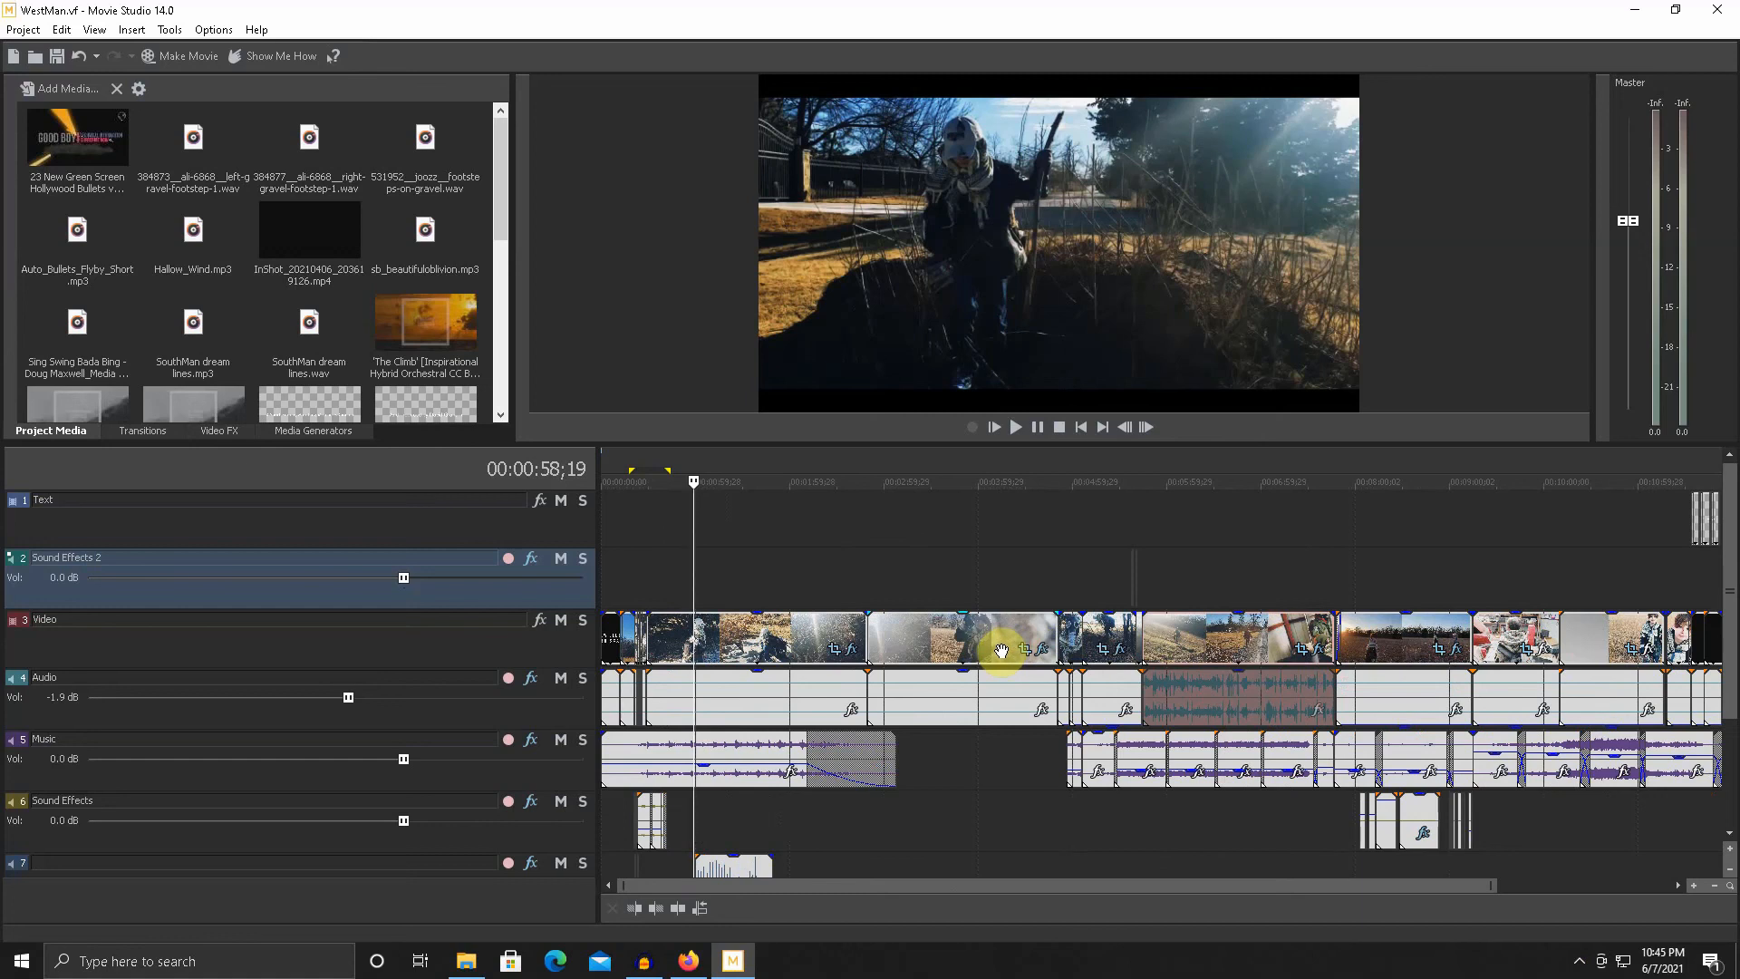
# - Open the properties of the footstep clip at 00:00:22;19 on the Sound Effects track and highlight its active take name
pyautogui.click(643, 634)
pyautogui.scroll(6, 684, 617)
pyautogui.scroll(-4, 731, 627)
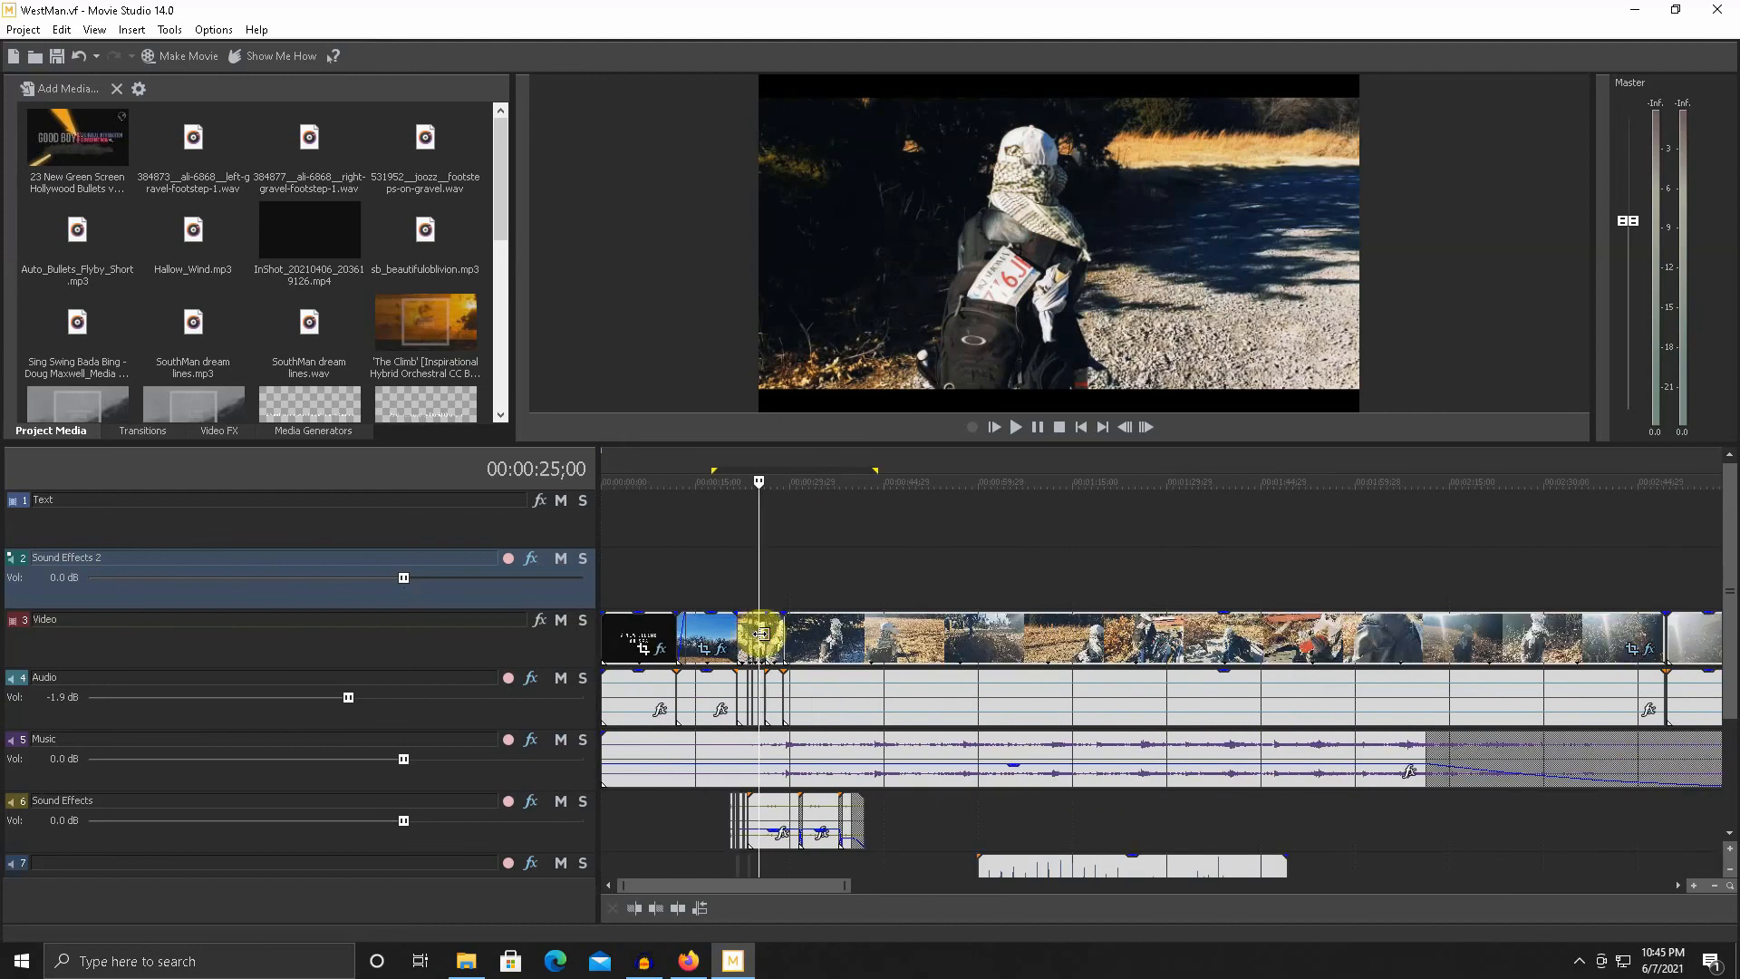
pyautogui.scroll(-3, 761, 635)
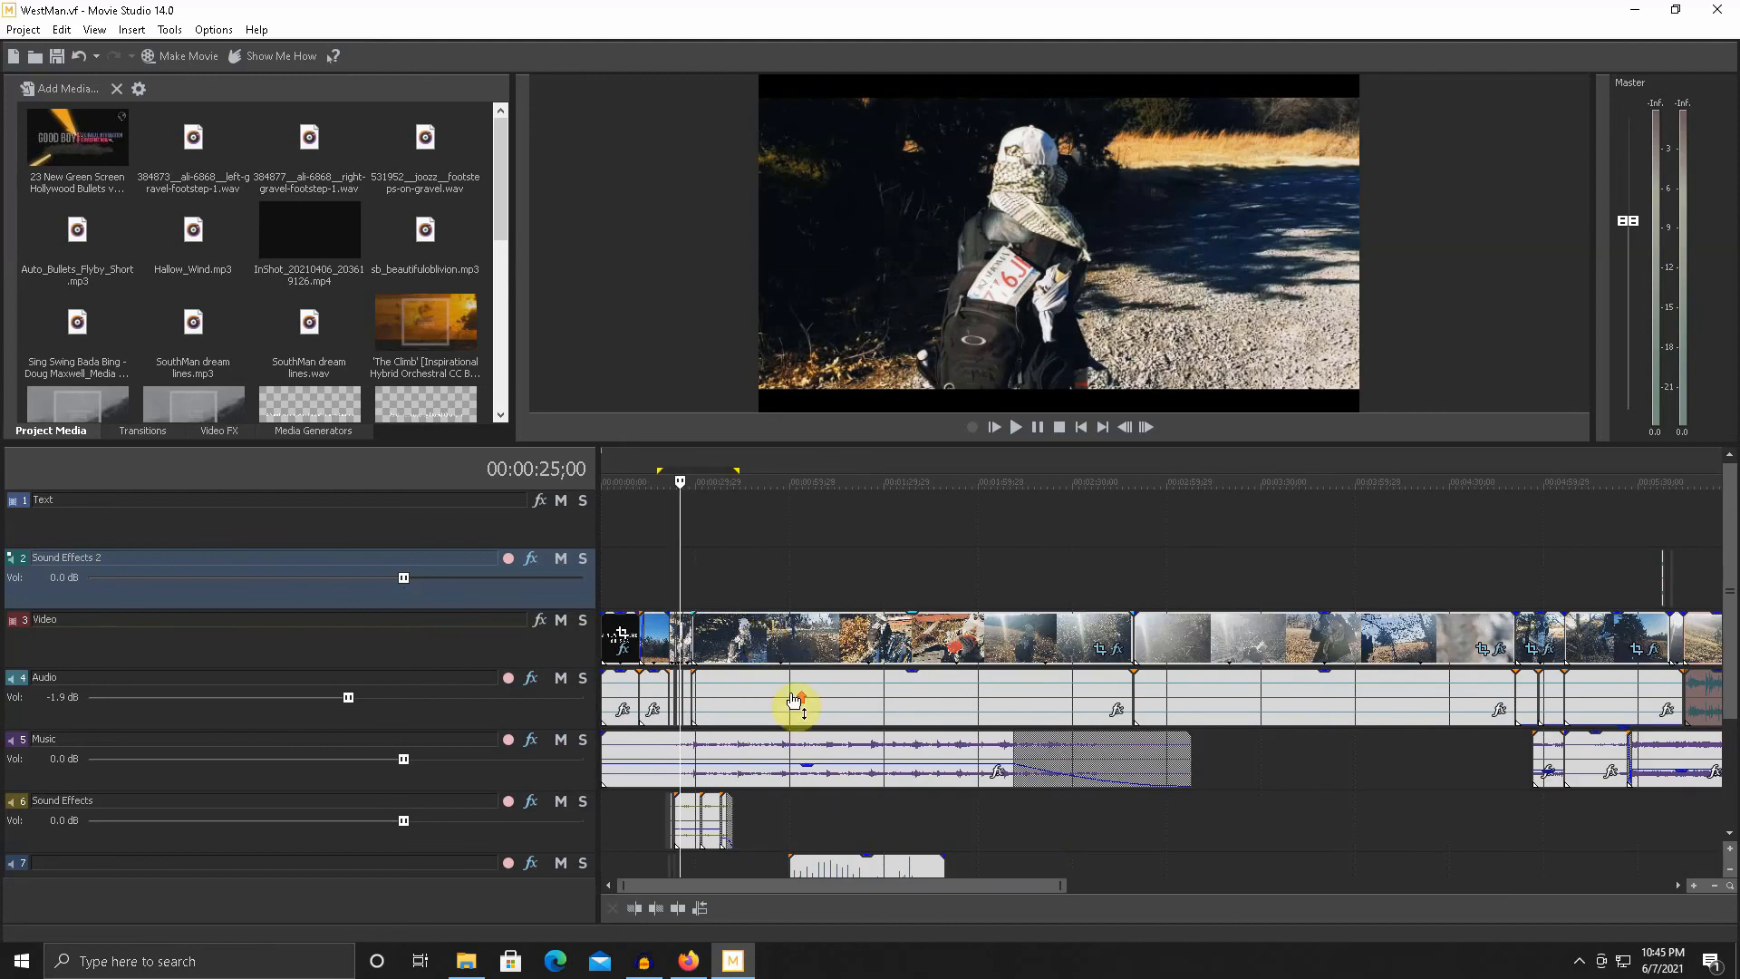
pyautogui.scroll(8, 815, 770)
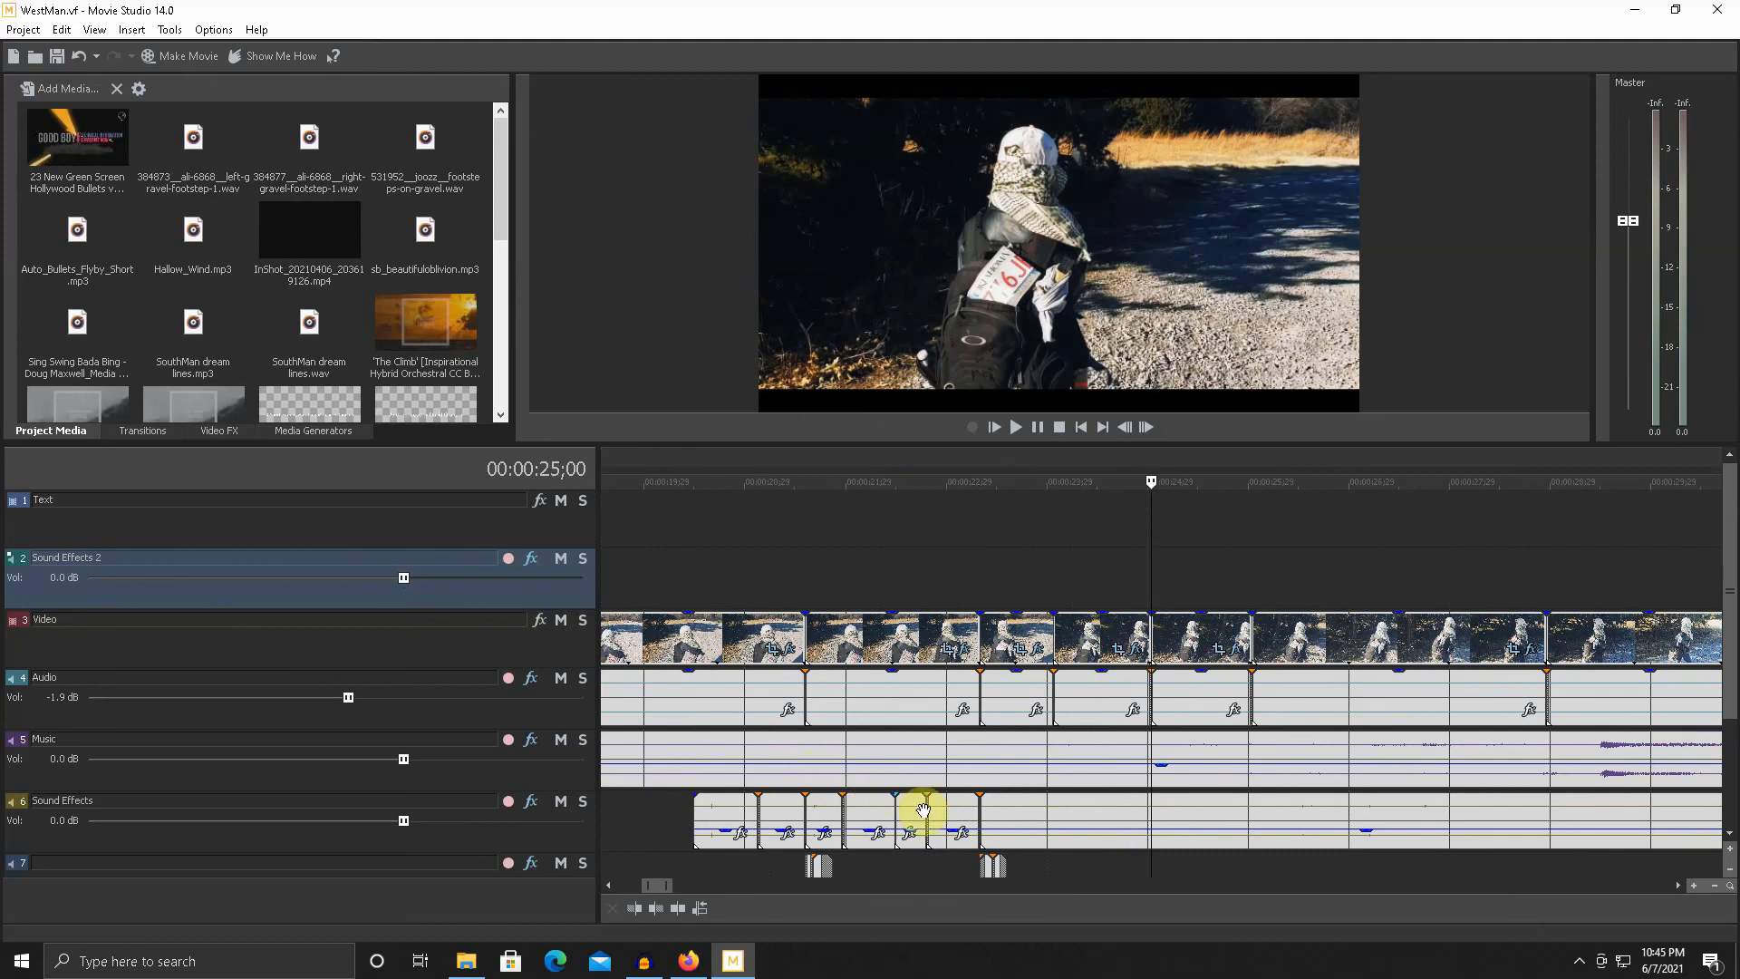
pyautogui.rightClick(910, 812)
pyautogui.click(952, 784)
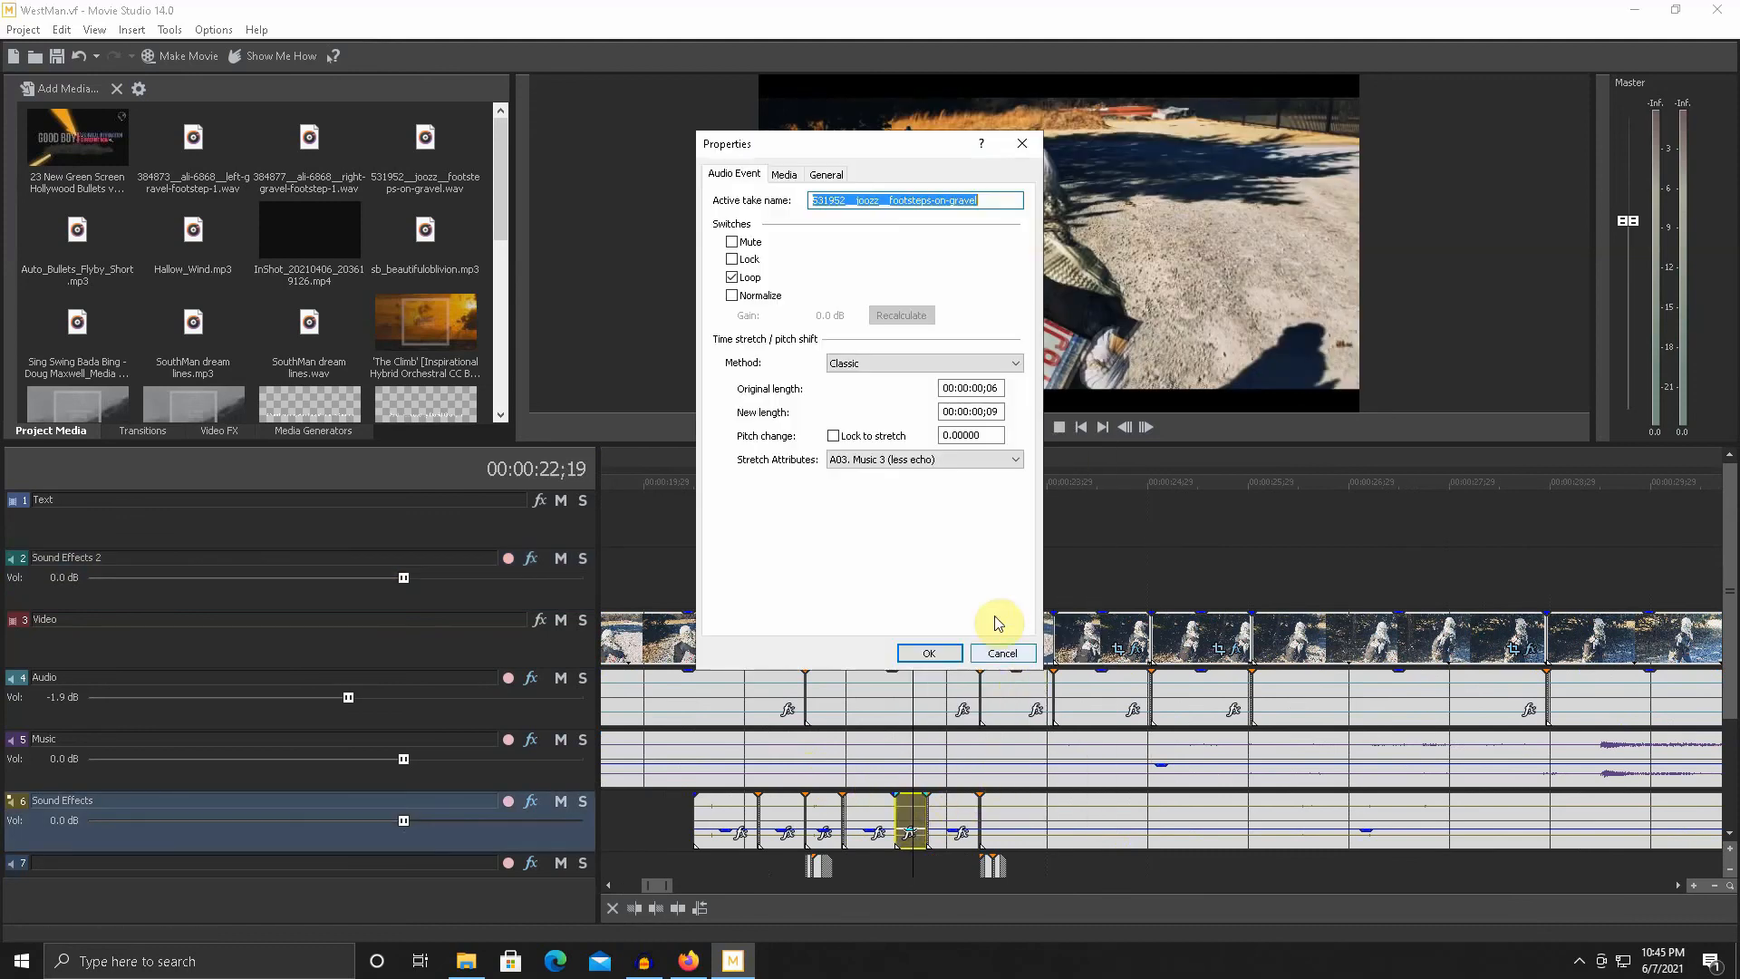
pyautogui.moveTo(889, 200); pyautogui.dragTo(994, 200)
# - Switch to Firefox, try to load freesound.org in a new tab, retry the page, and close that tab
pyautogui.click(688, 961)
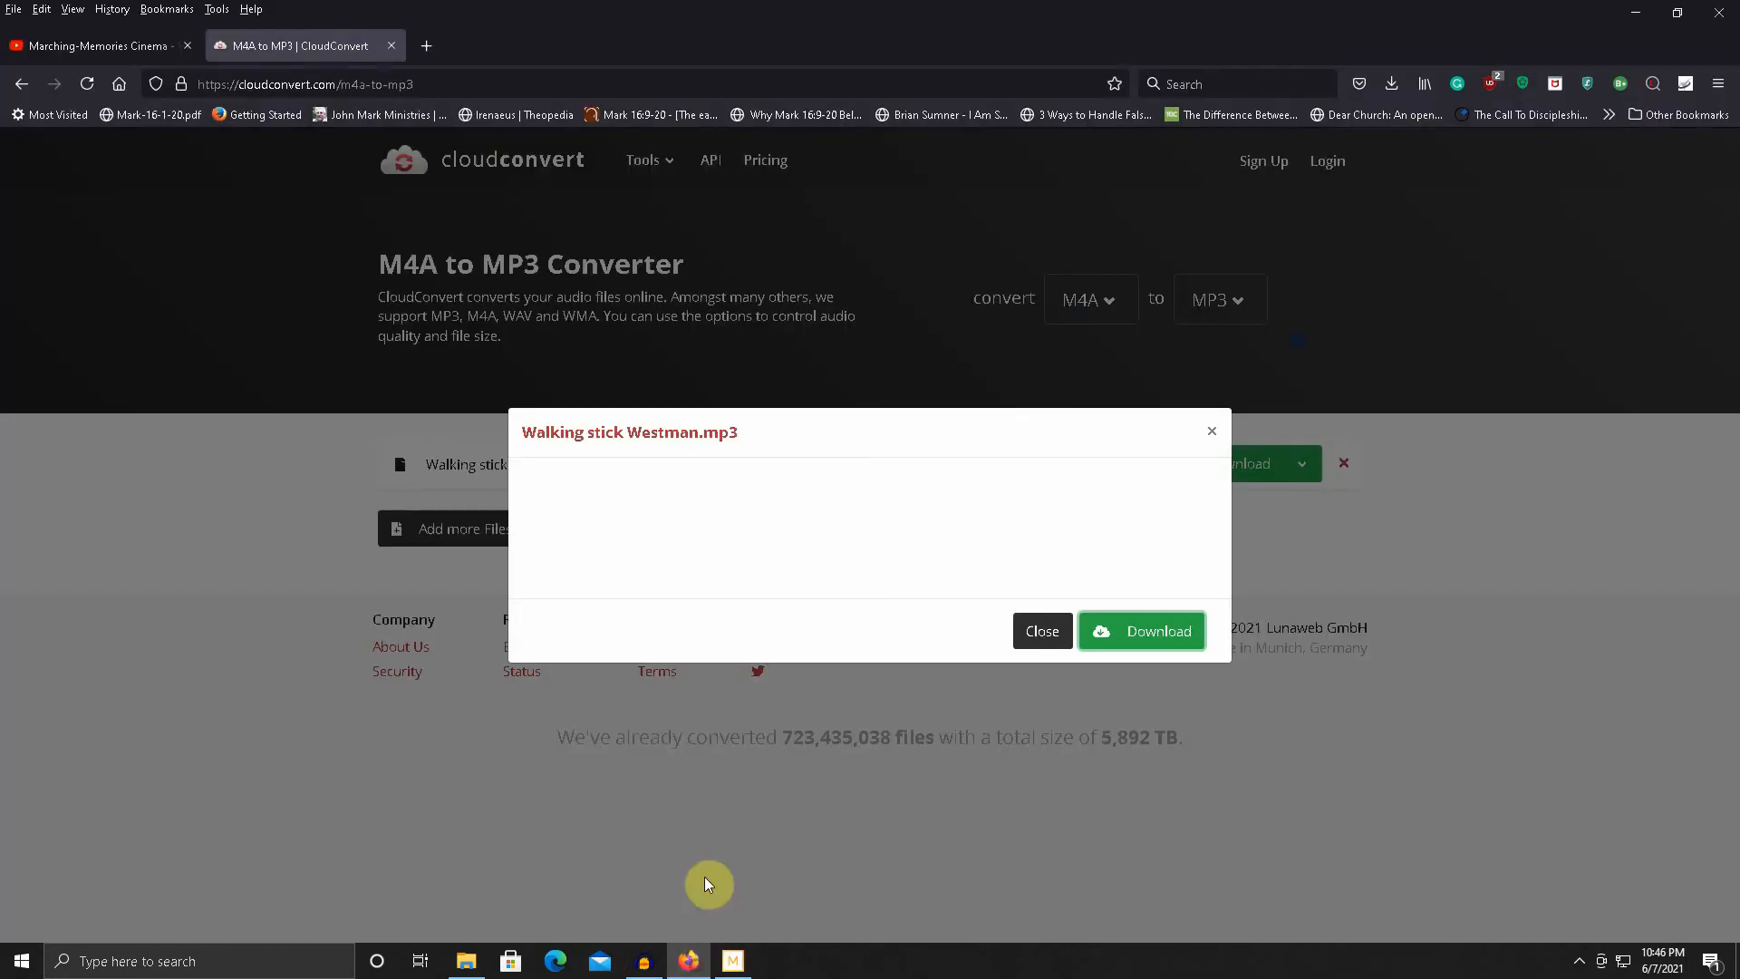
pyautogui.click(427, 46)
pyautogui.write('freesound.org/')
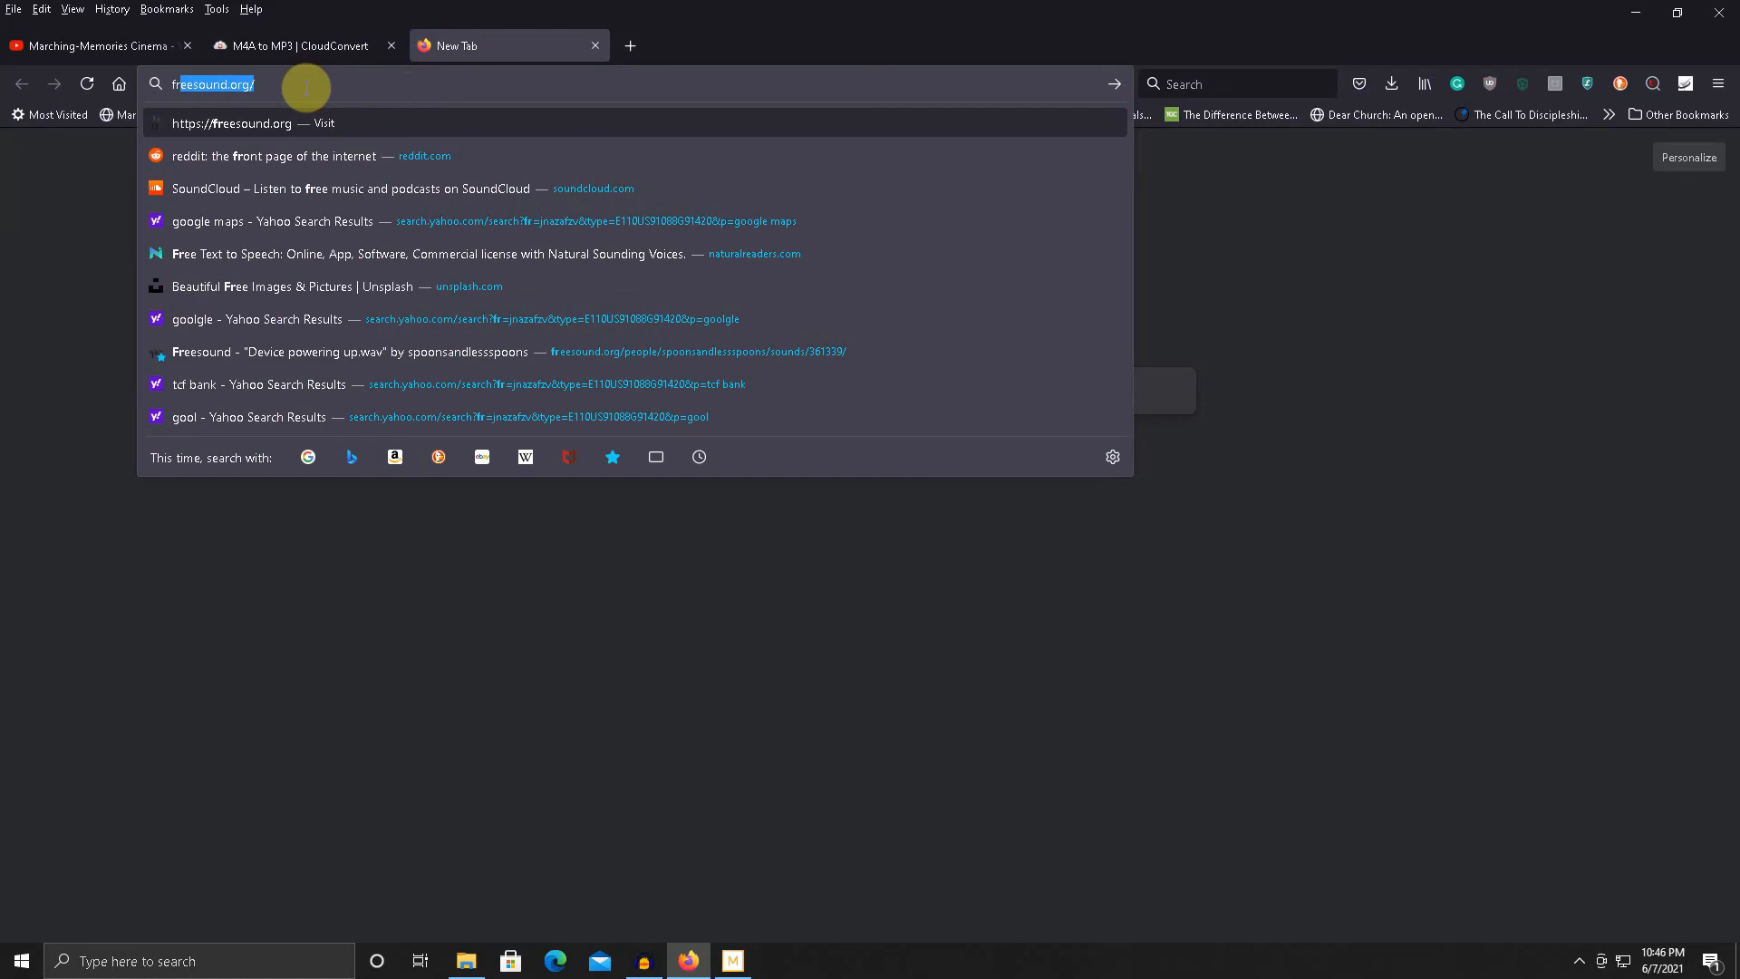
pyautogui.press('Return')
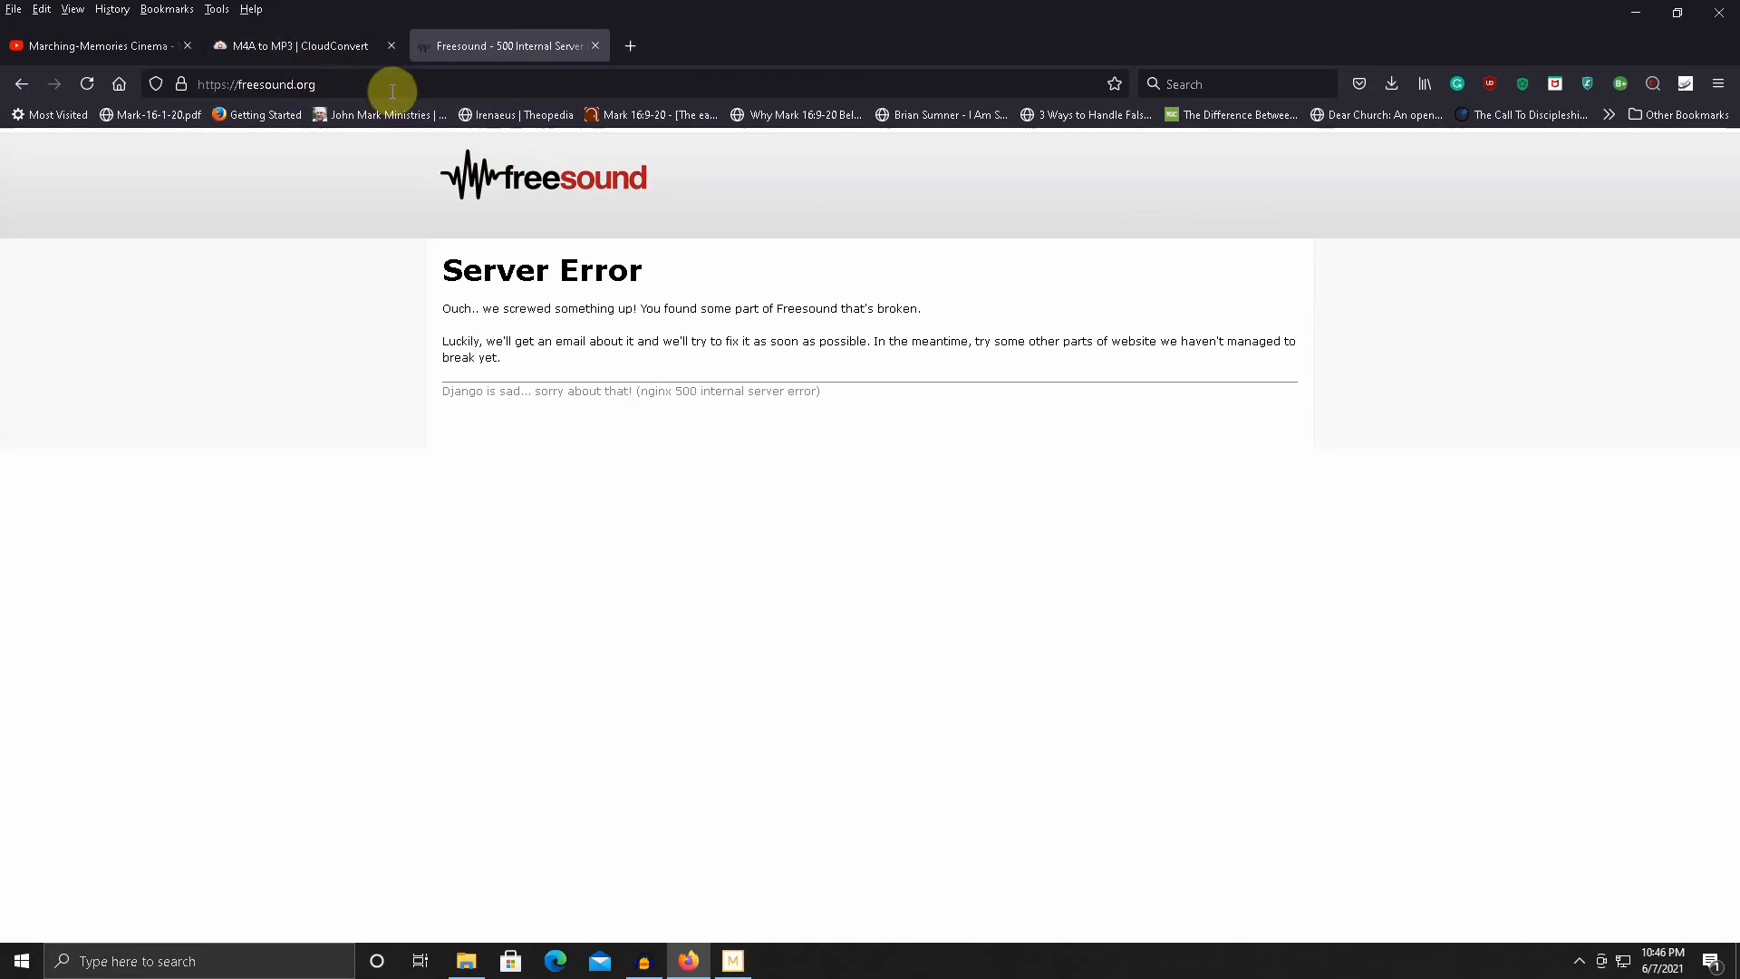
pyautogui.click(389, 94)
pyautogui.press('Return')
pyautogui.click(594, 45)
# - Switch back to Movie Studio, highlight part of the footstep clip's active take name, and close its properties
pyautogui.click(733, 959)
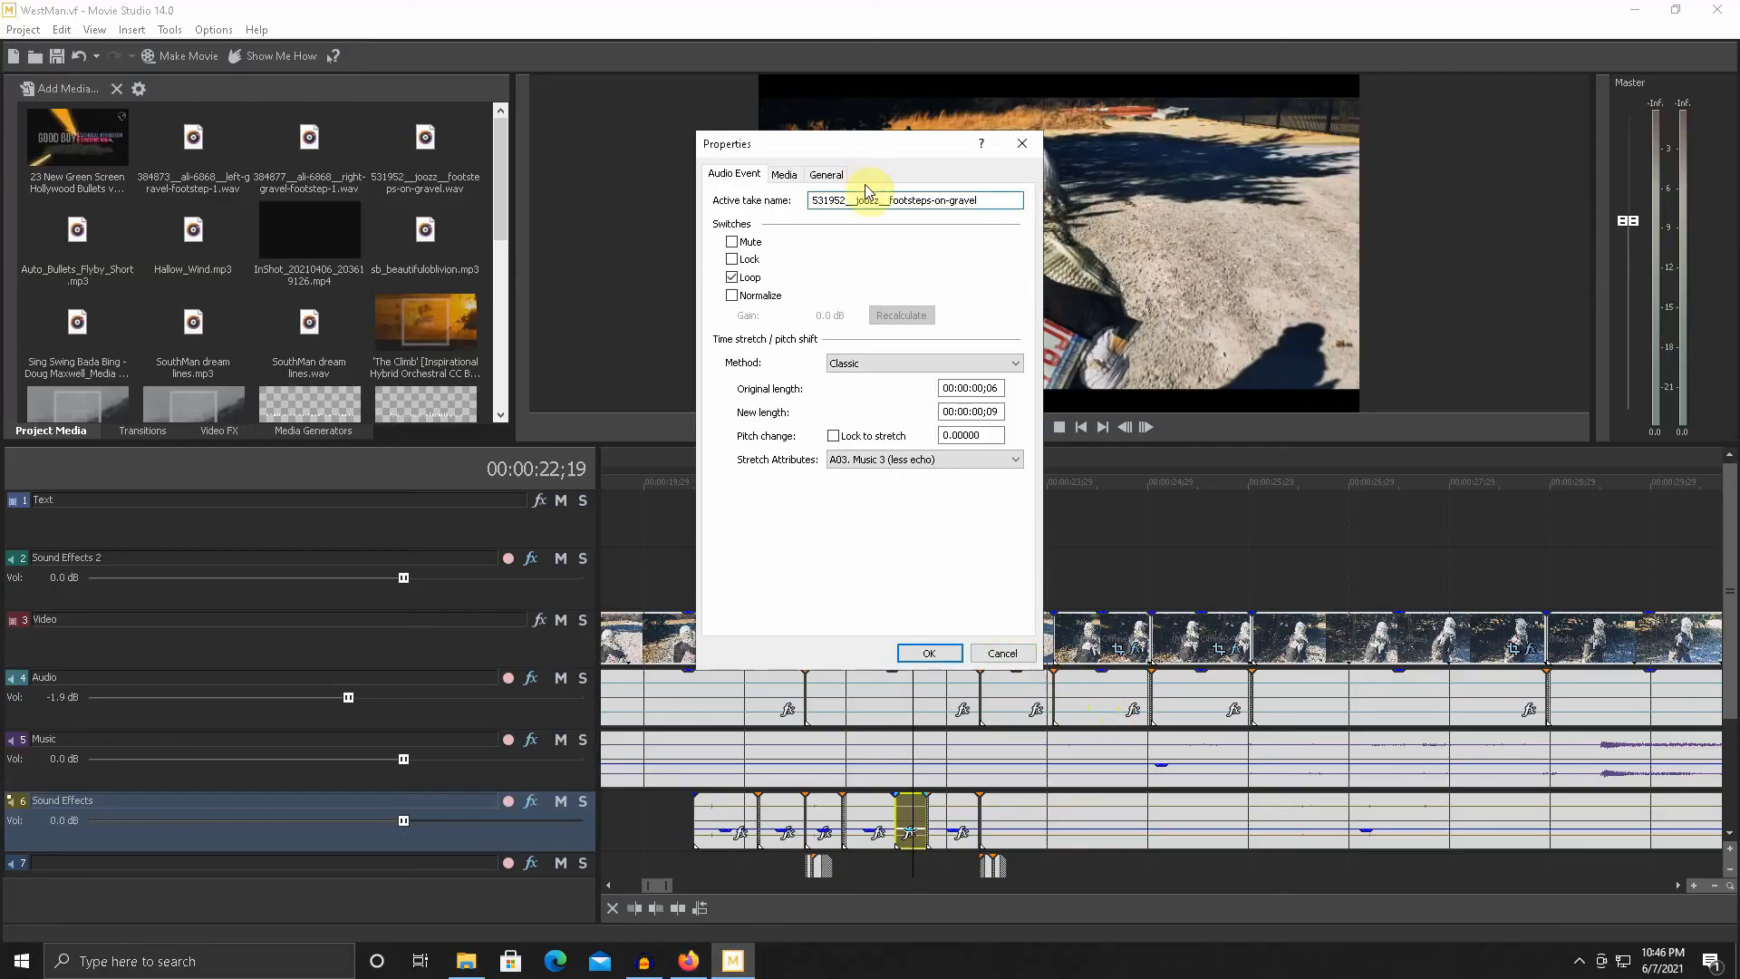
pyautogui.moveTo(856, 196); pyautogui.dragTo(977, 200)
pyautogui.click(1021, 143)
# - Examine the arrangement of tracks across the whole WestMan timeline at several positions, ending at 00:01:25;05
pyautogui.scroll(-6, 1079, 562)
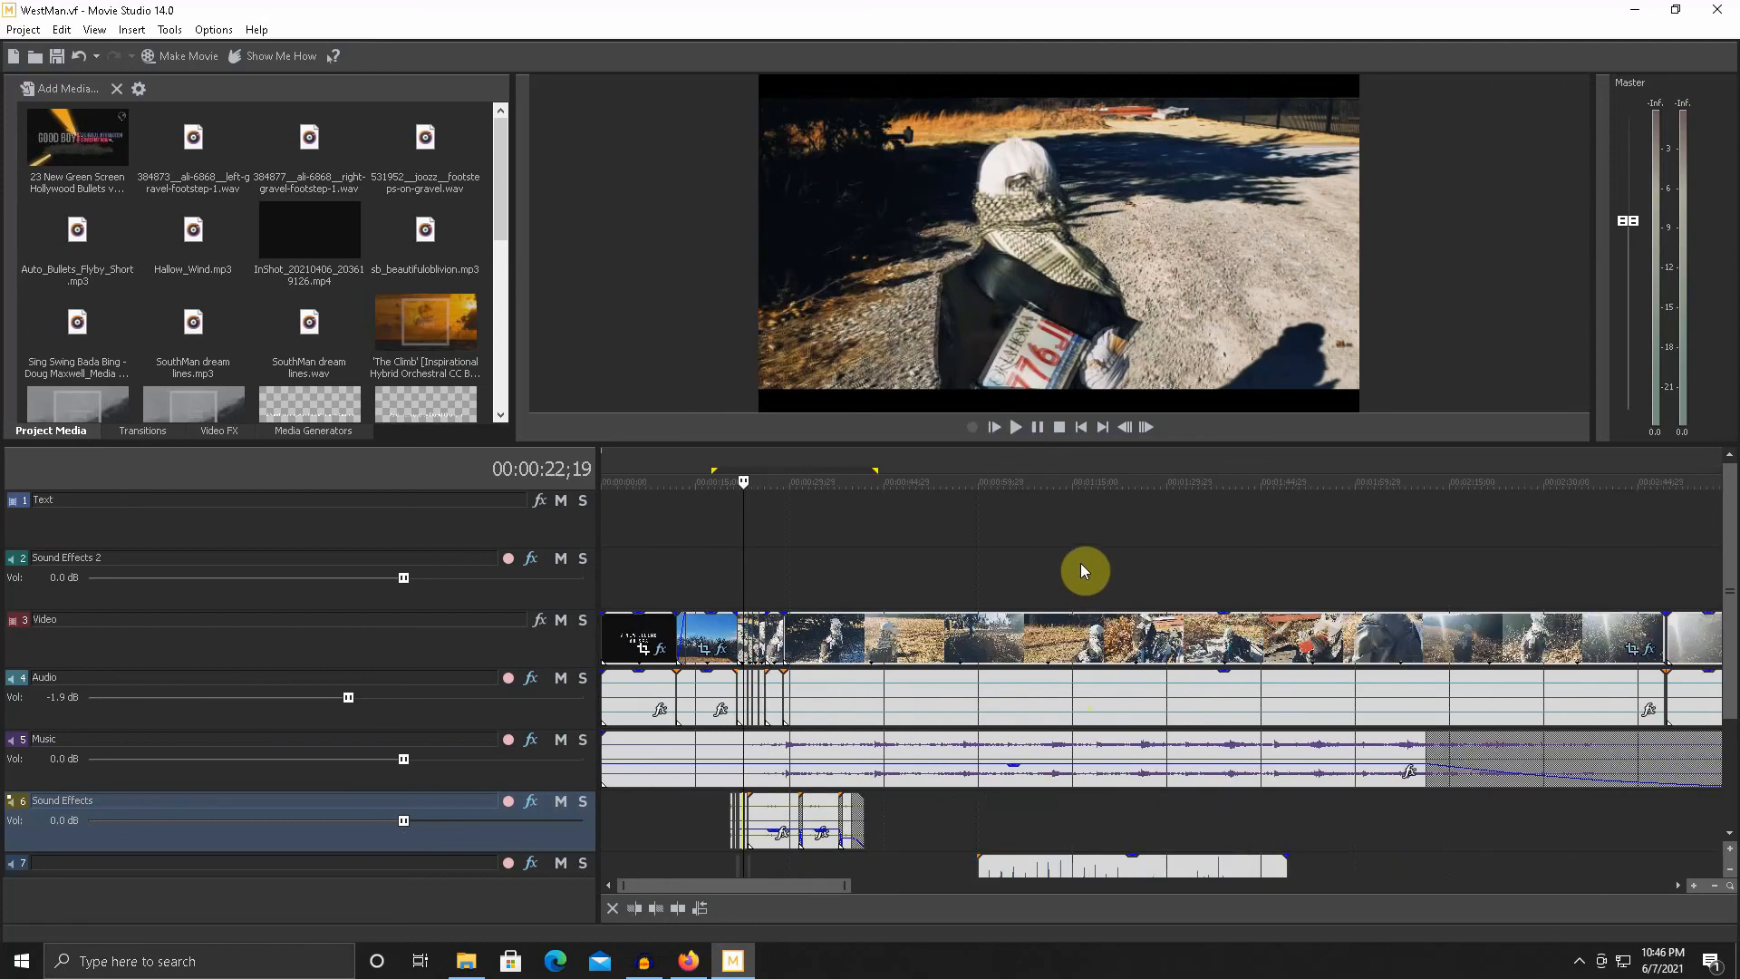
pyautogui.scroll(2, 1080, 563)
pyautogui.scroll(-2, 1086, 578)
pyautogui.scroll(2, 927, 569)
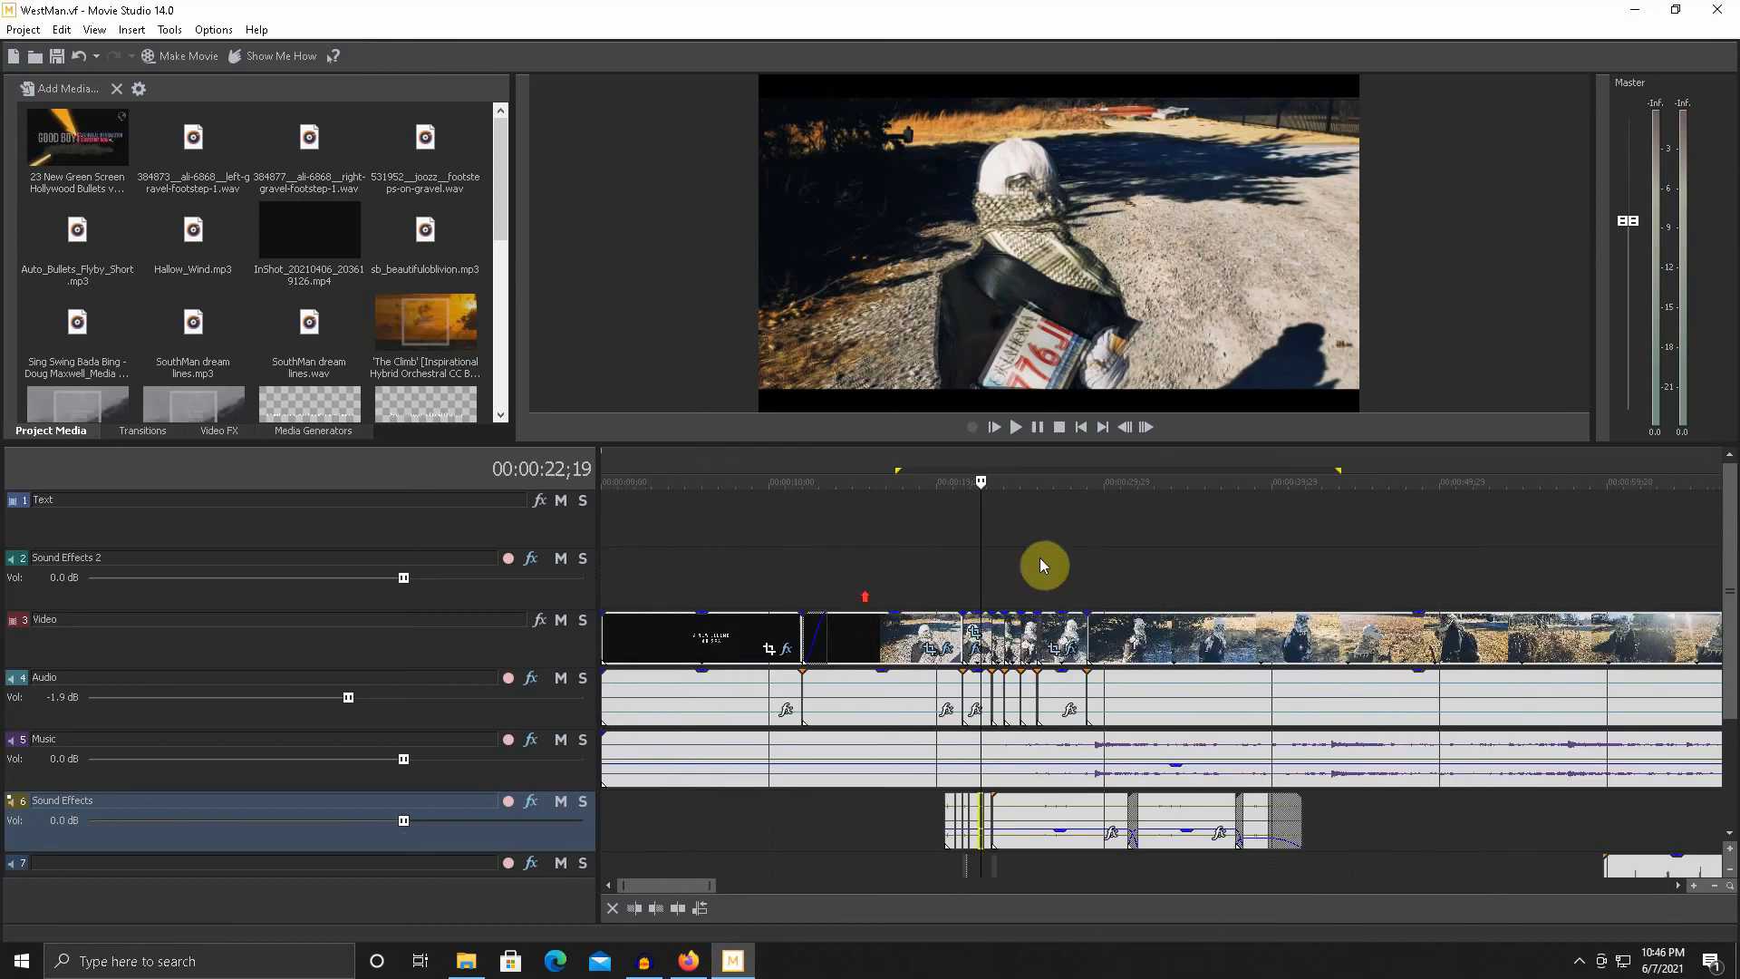
pyautogui.click(1160, 567)
pyautogui.scroll(-5, 1193, 571)
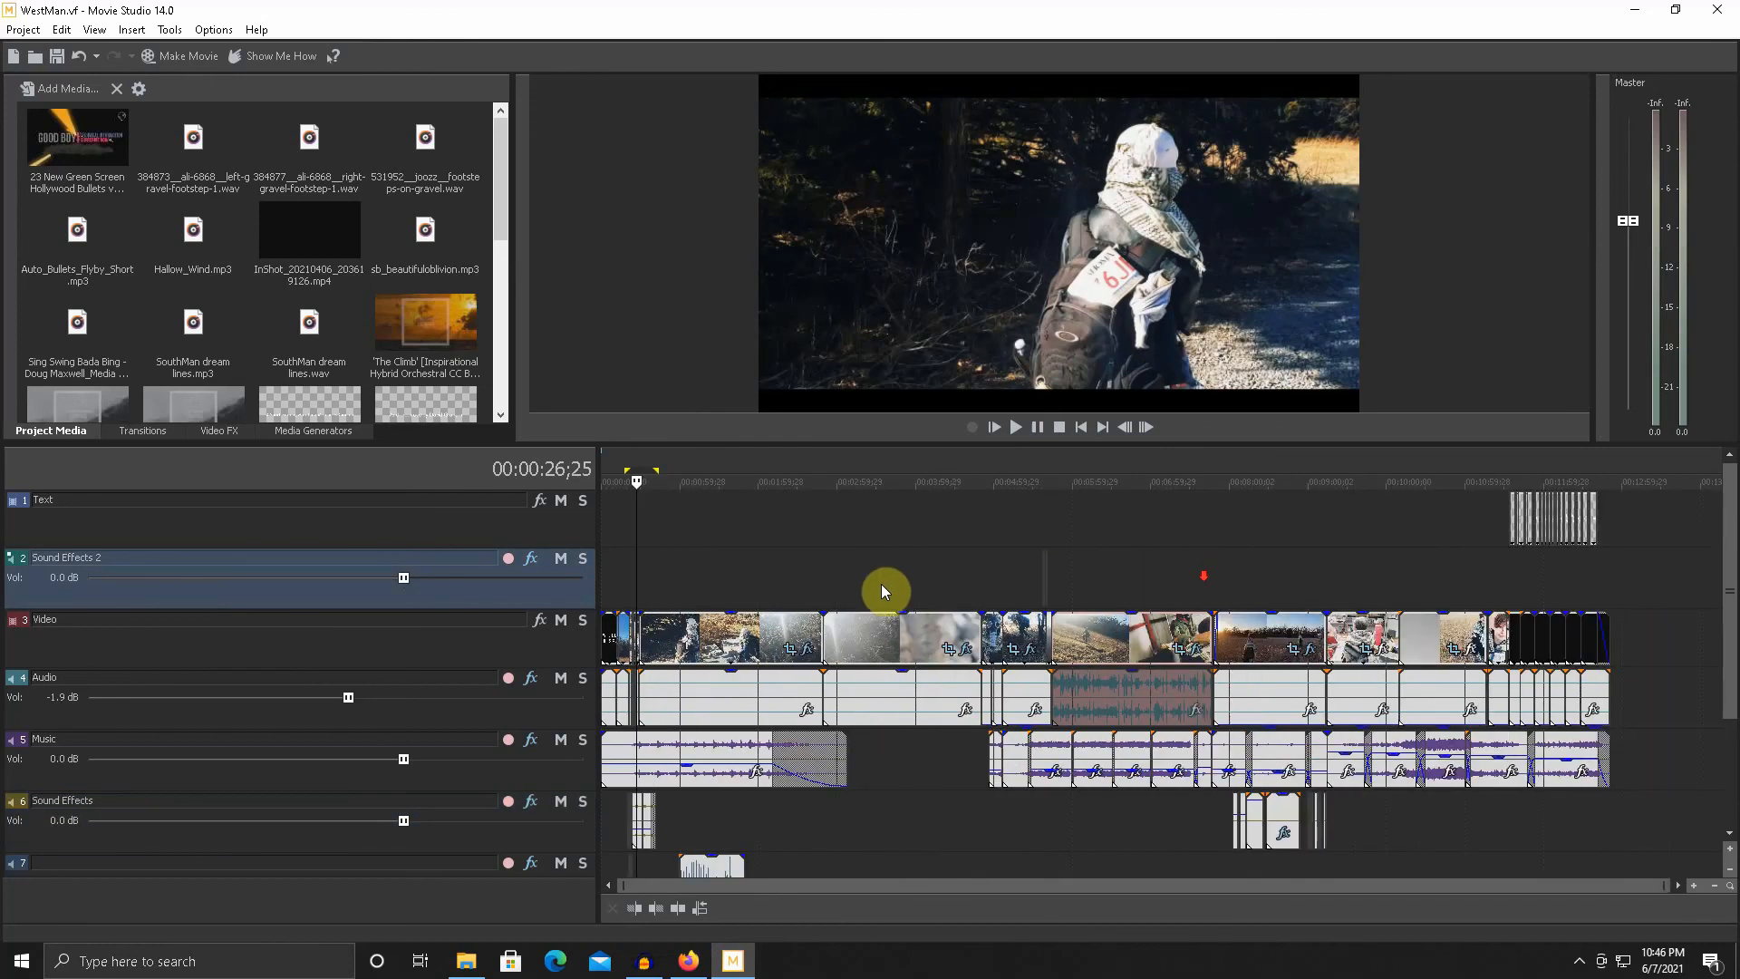
pyautogui.moveTo(806, 573); pyautogui.dragTo(867, 567)
pyautogui.click(809, 577)
pyautogui.click(1154, 577)
pyautogui.click(1263, 569)
pyautogui.click(1340, 562)
pyautogui.click(1364, 553)
pyautogui.click(1030, 554)
pyautogui.click(1103, 551)
pyautogui.click(1225, 551)
pyautogui.click(1269, 545)
pyautogui.click(1351, 543)
pyautogui.click(1379, 544)
pyautogui.click(713, 547)
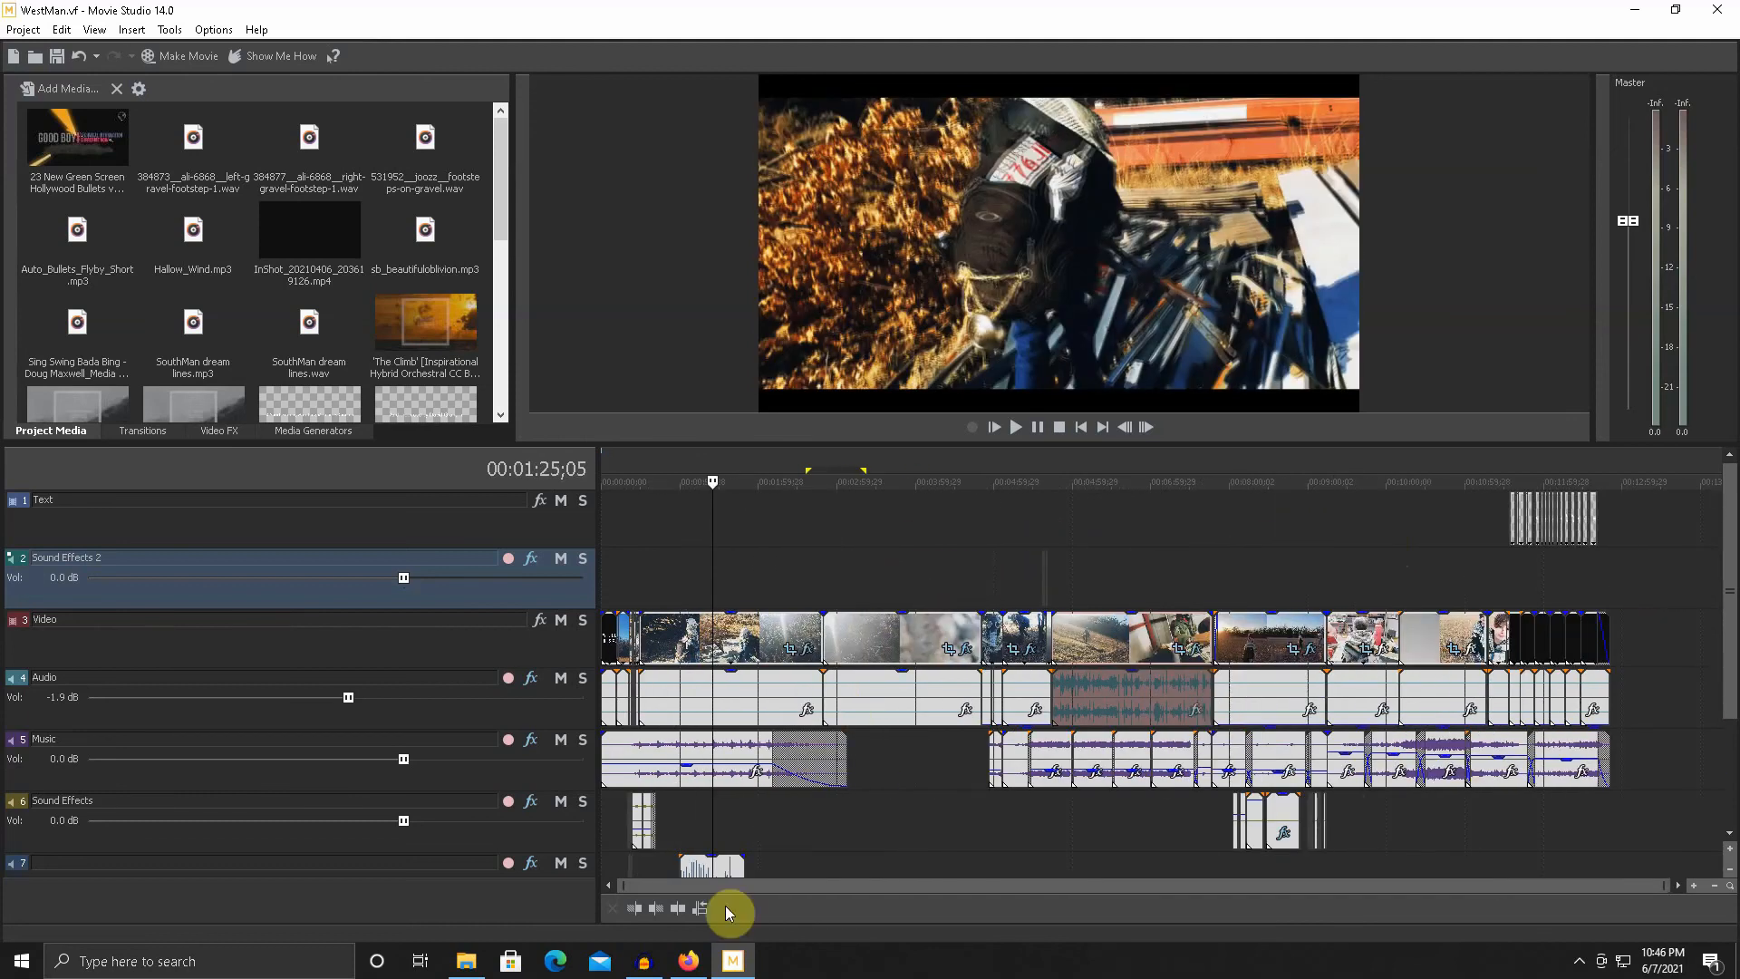
# - Minimize Movie Studio and bring up the FlashBack Express Recorder window from the Movie Making folder on the desktop
pyautogui.click(748, 968)
pyautogui.click(1631, 13)
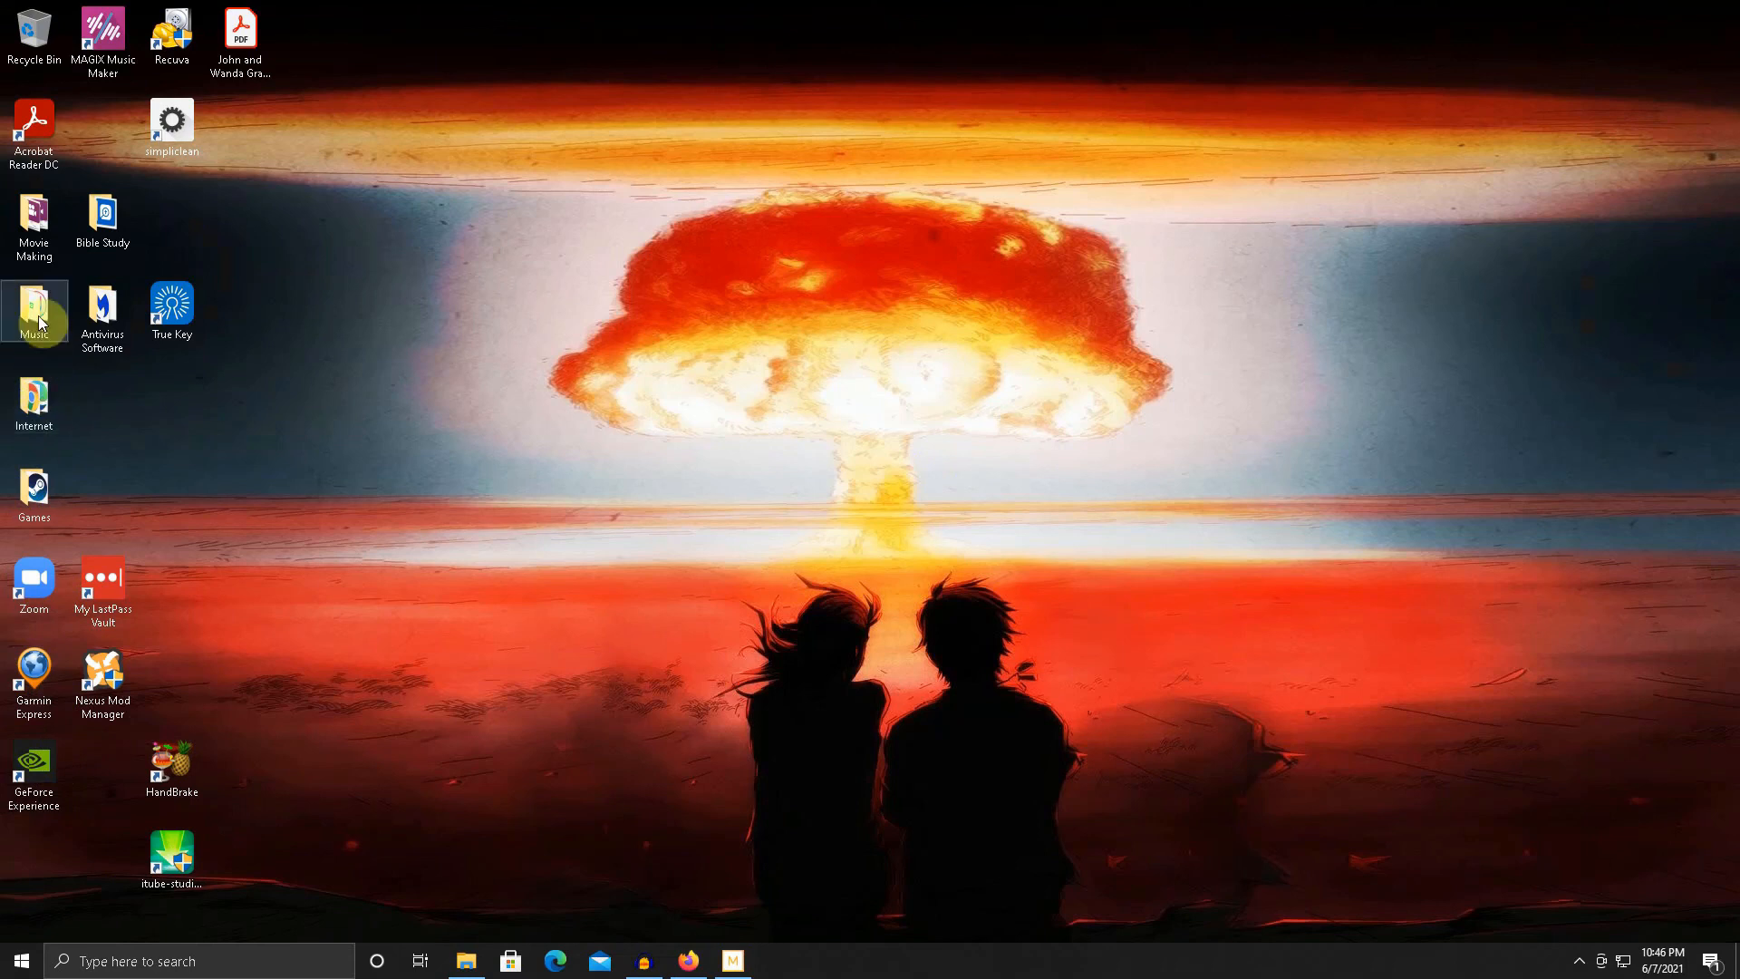
pyautogui.doubleClick(38, 233)
pyautogui.click(442, 591)
pyautogui.doubleClick(442, 590)
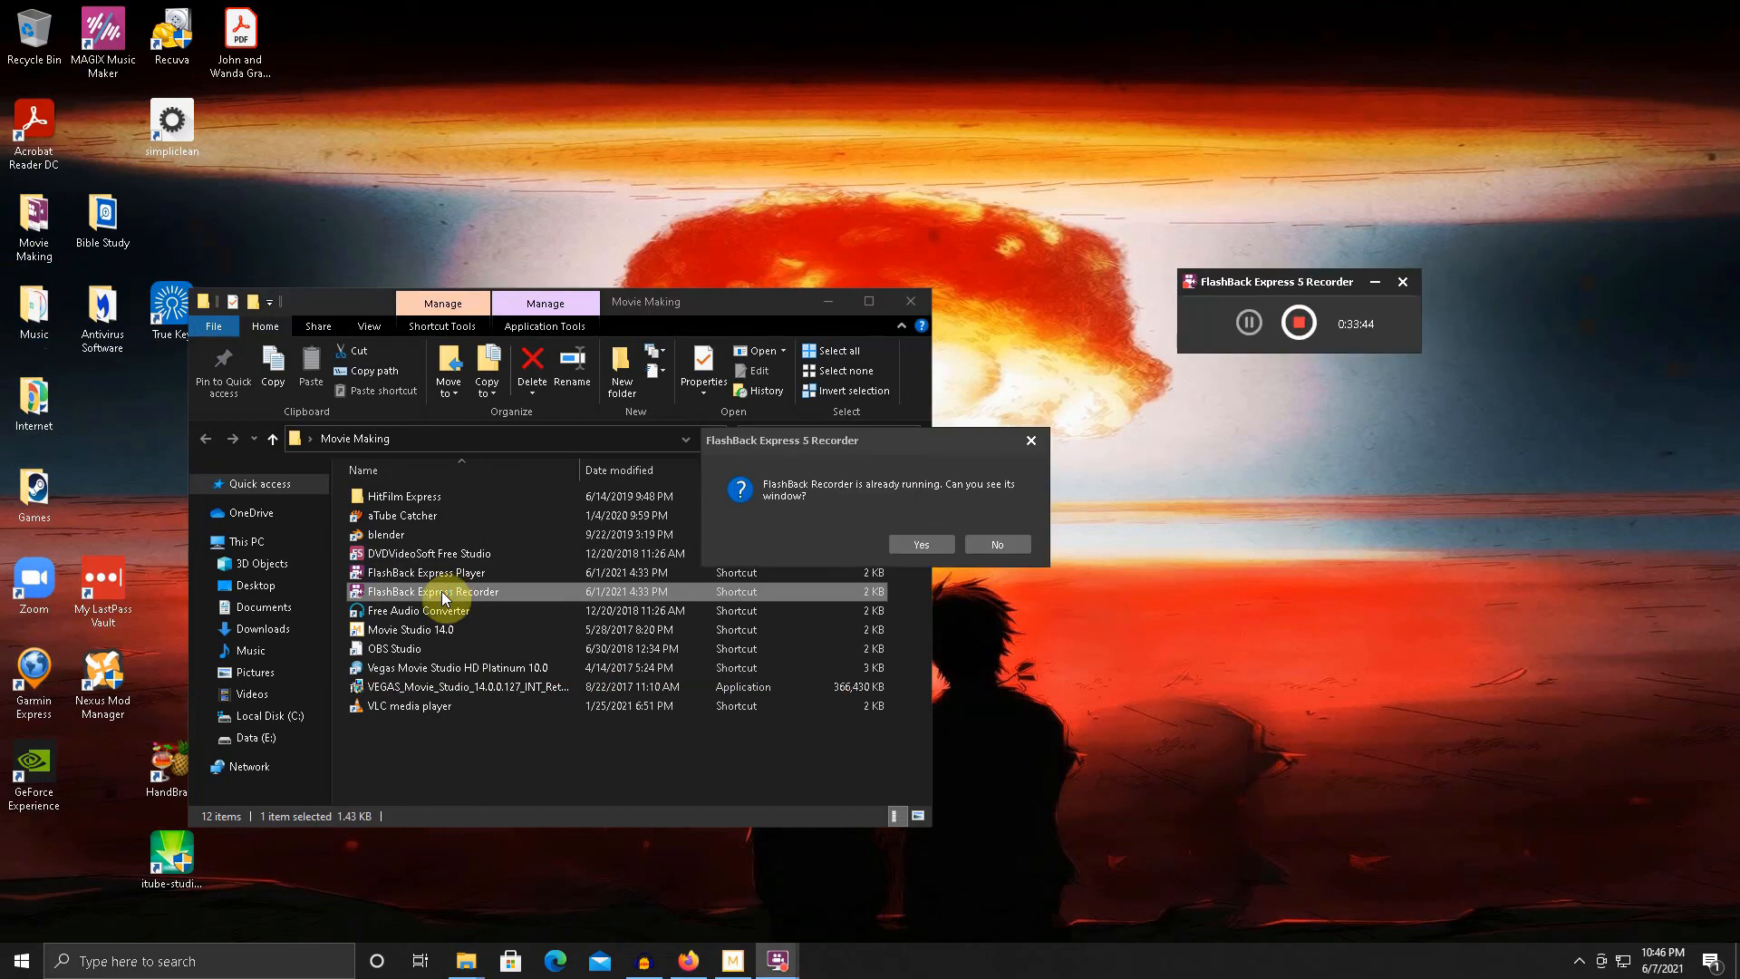
pyautogui.click(921, 544)
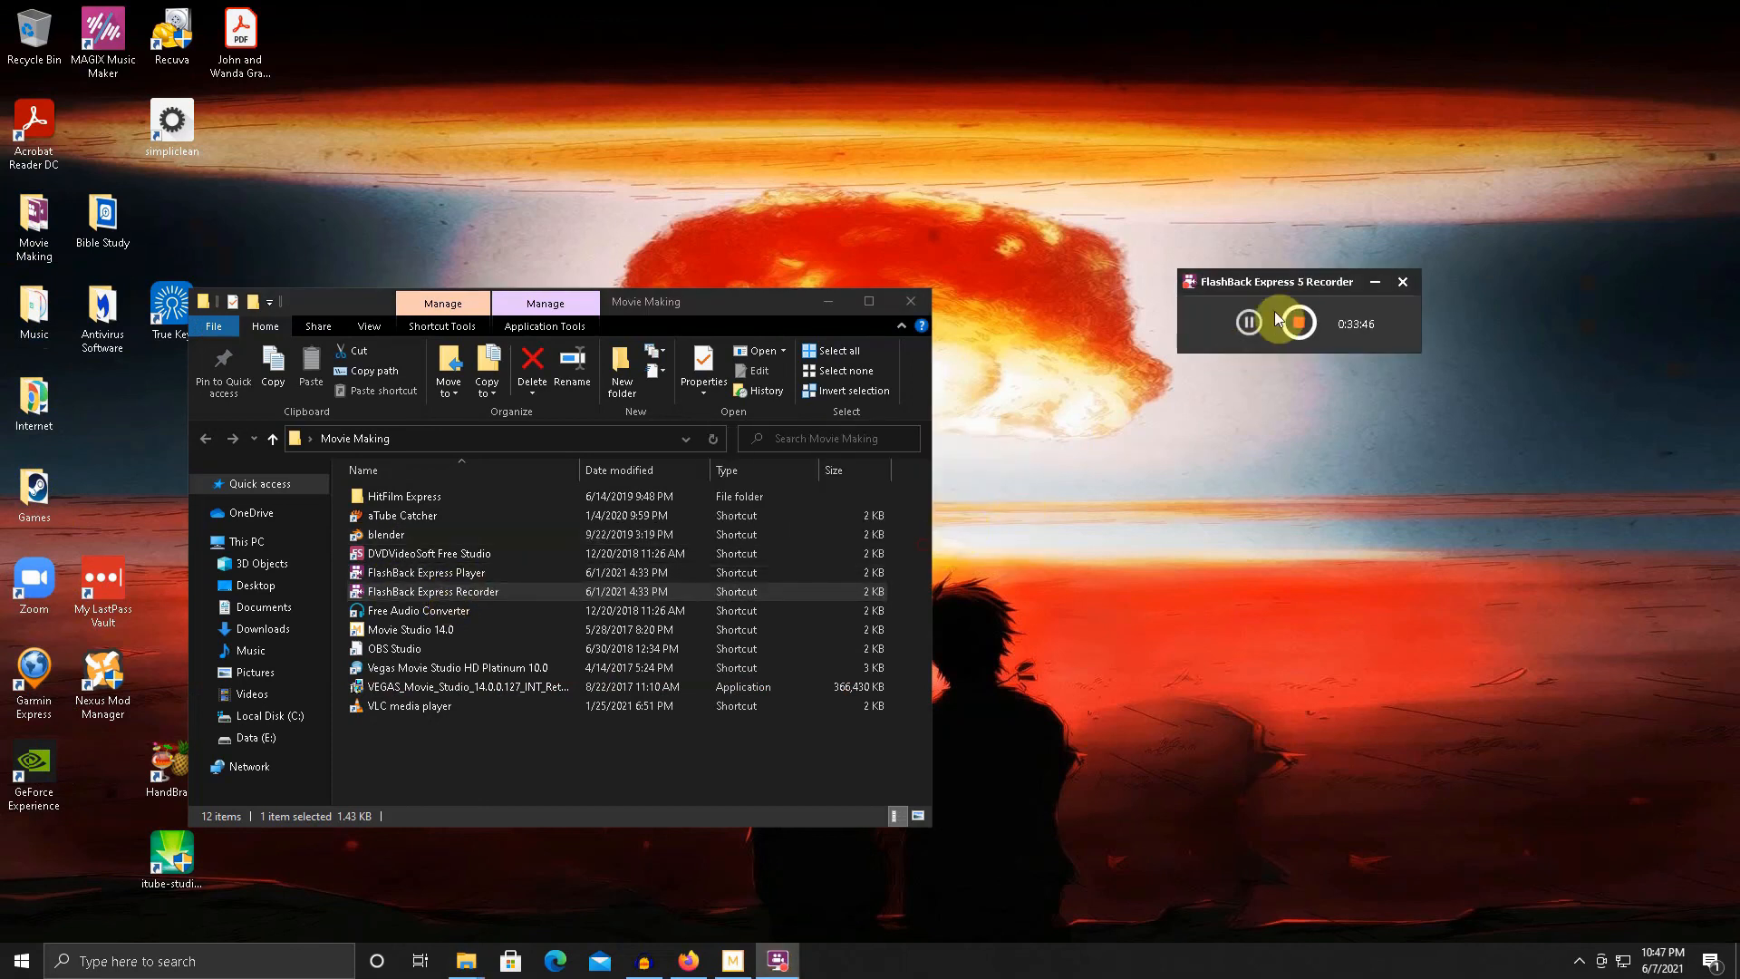